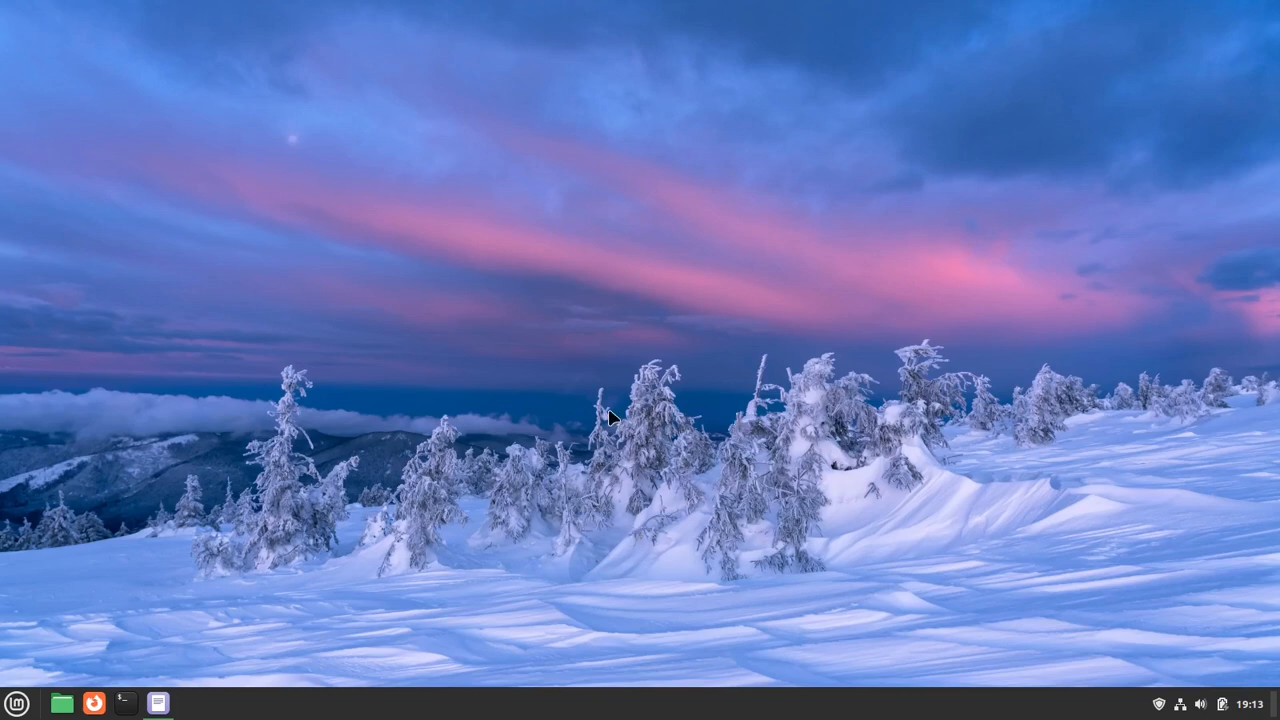
- Find and open System Info, examine the Linux Mint version and hardware details, and close the window
{"action": "key", "text": "super"}
{"action": "type", "text": "syl"}
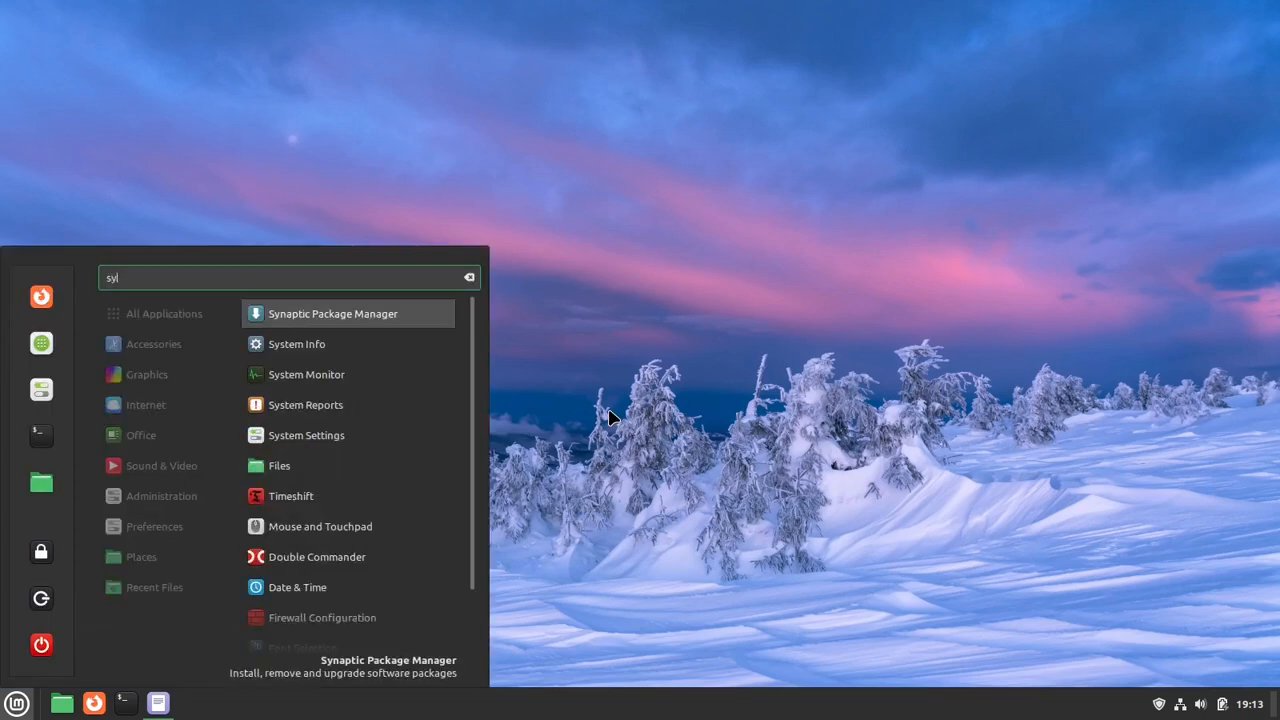
{"action": "key", "text": "BackSpace"}
{"action": "type", "text": "s"}
{"action": "key", "text": "Return"}
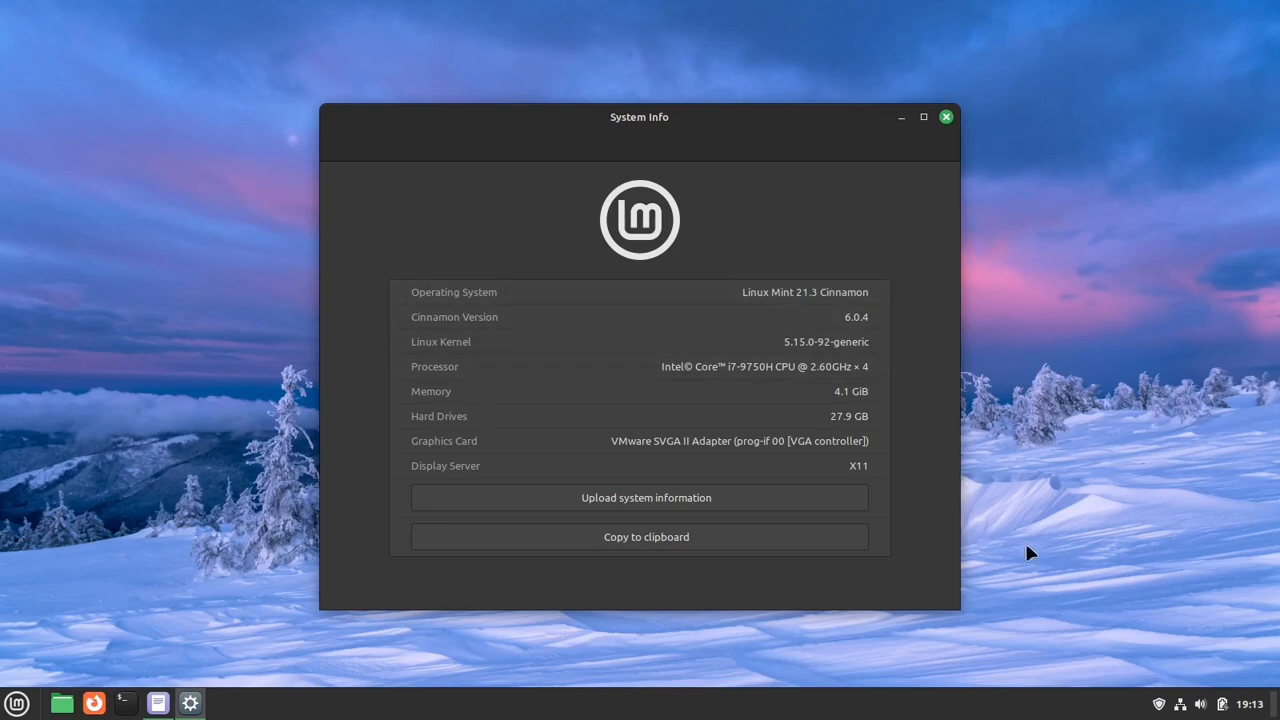
{"action": "mouse_move", "coordinate": [1158, 701]}
{"action": "left_click", "coordinate": [946, 118]}
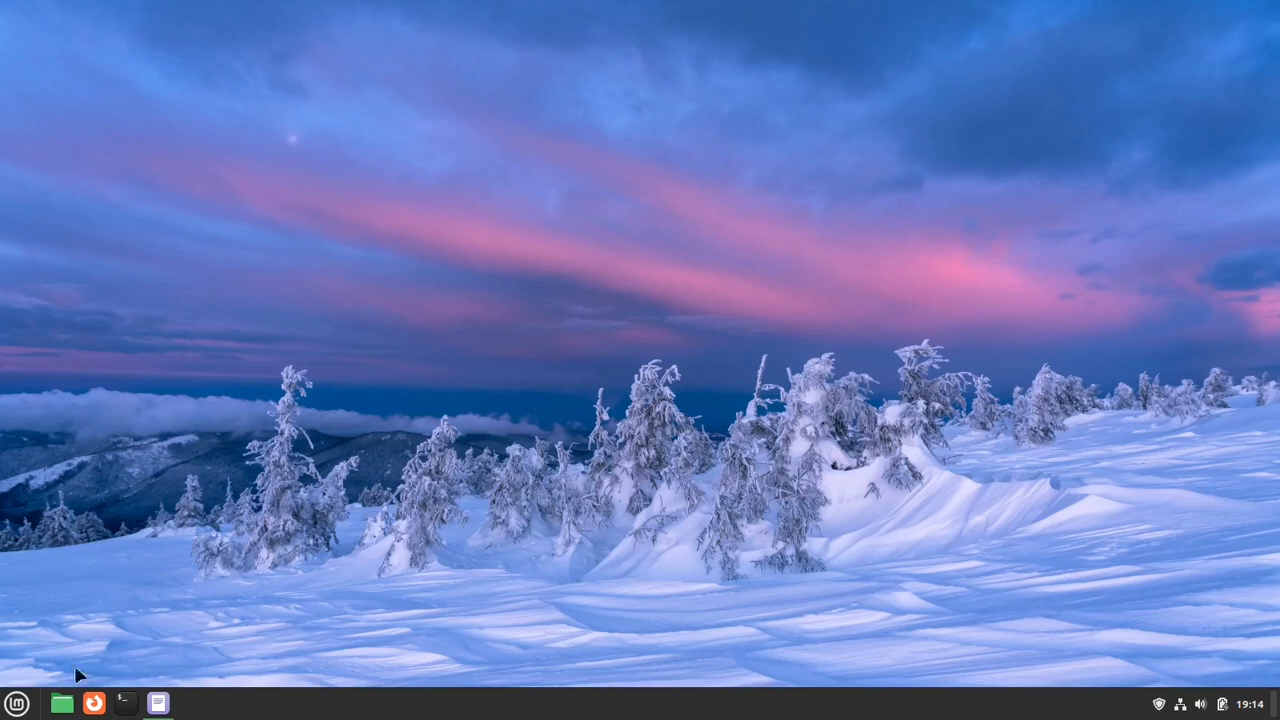
- Show the unsaved notes document with the customization list and look at the options offered for the panel
{"action": "left_click", "coordinate": [158, 703]}
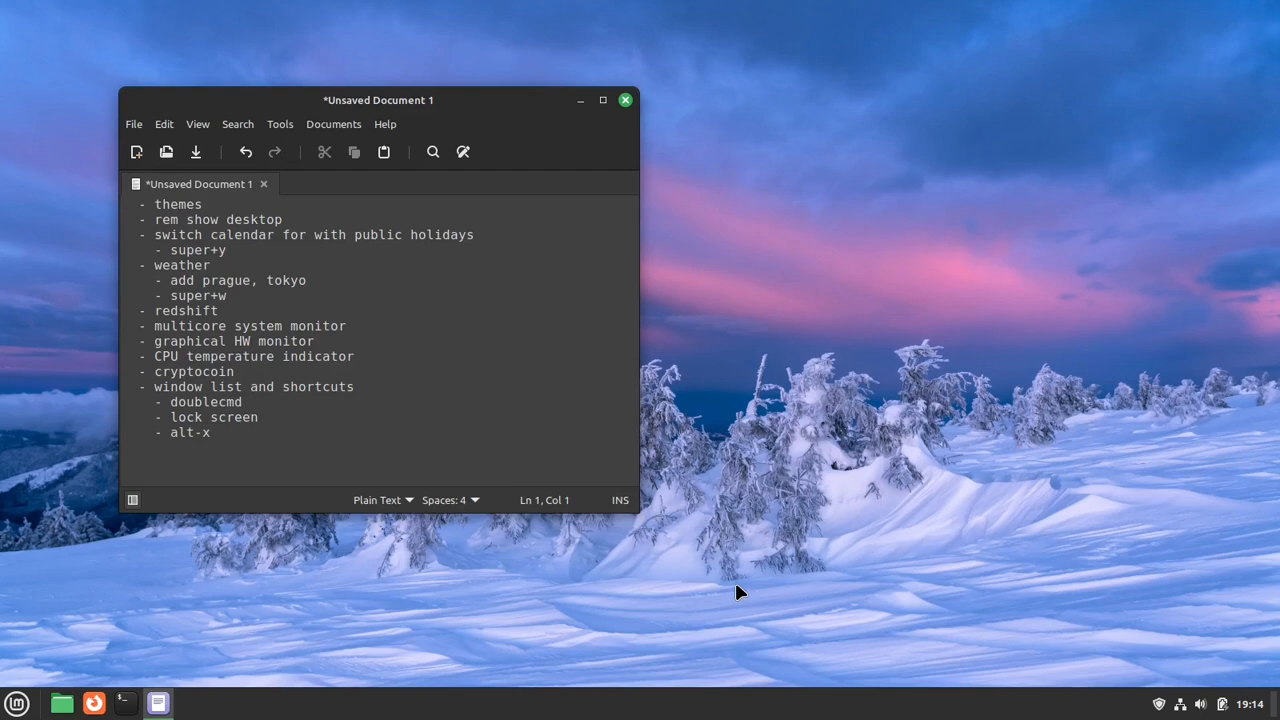
{"action": "left_click", "coordinate": [873, 597]}
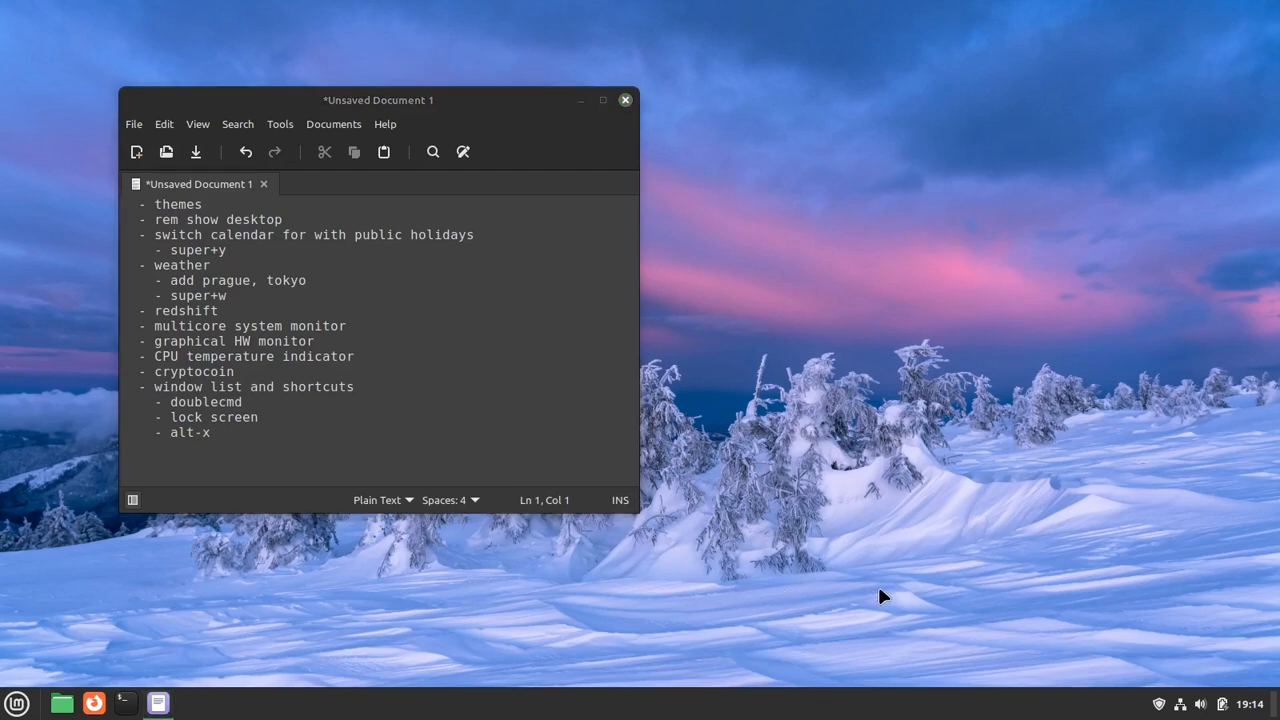
{"action": "right_click", "coordinate": [938, 702]}
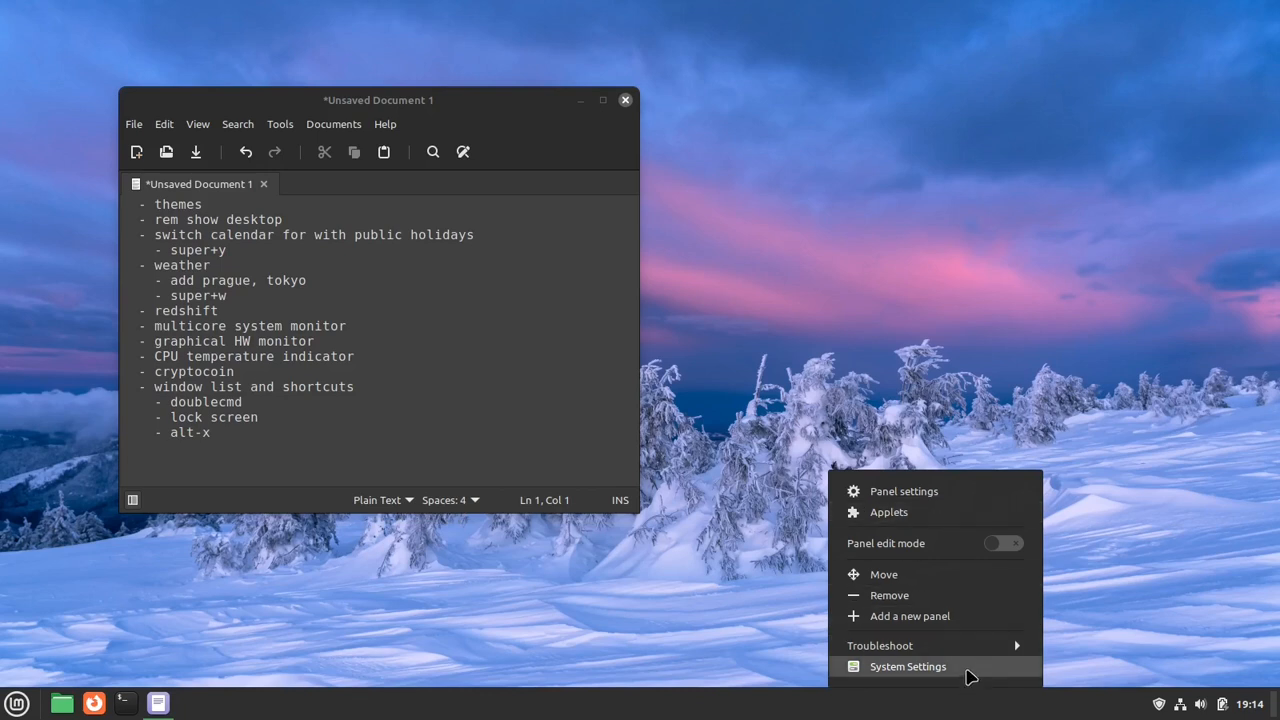
{"action": "left_click", "coordinate": [2, 702]}
- Find and open the Themes settings and switch them to the advanced settings
{"action": "key", "text": "super"}
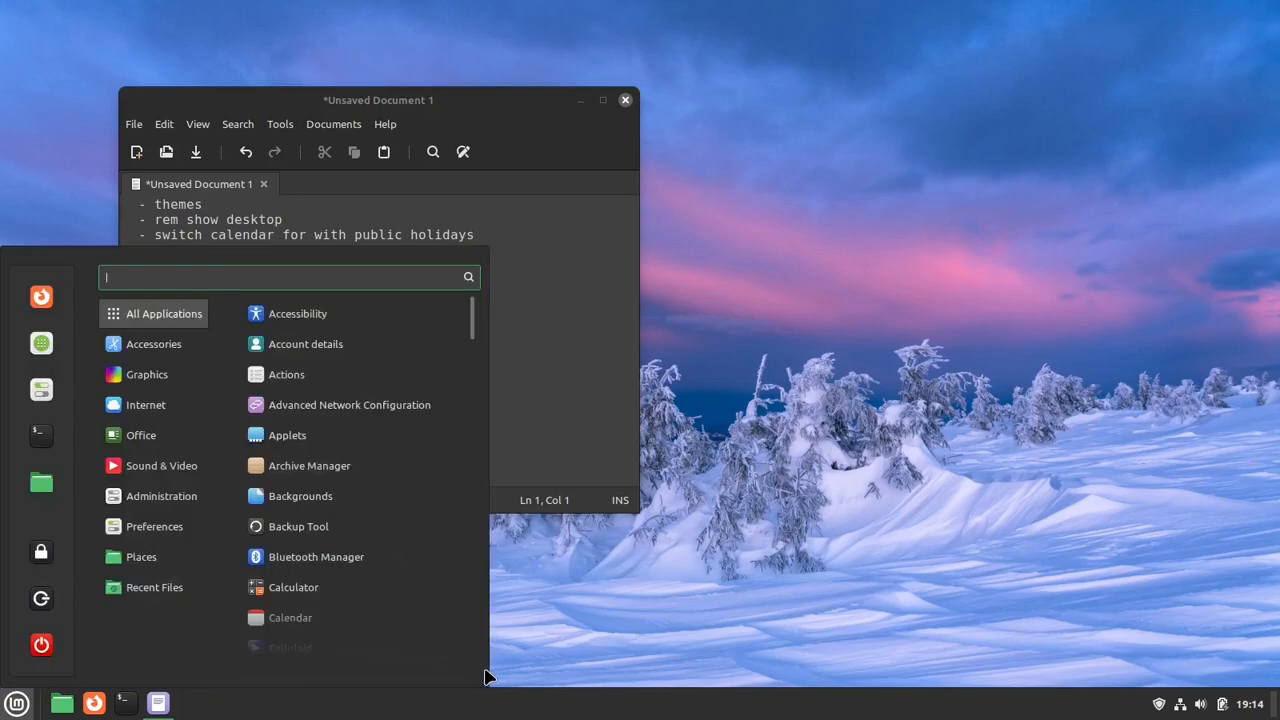
{"action": "type", "text": "th"}
{"action": "key", "text": "Return"}
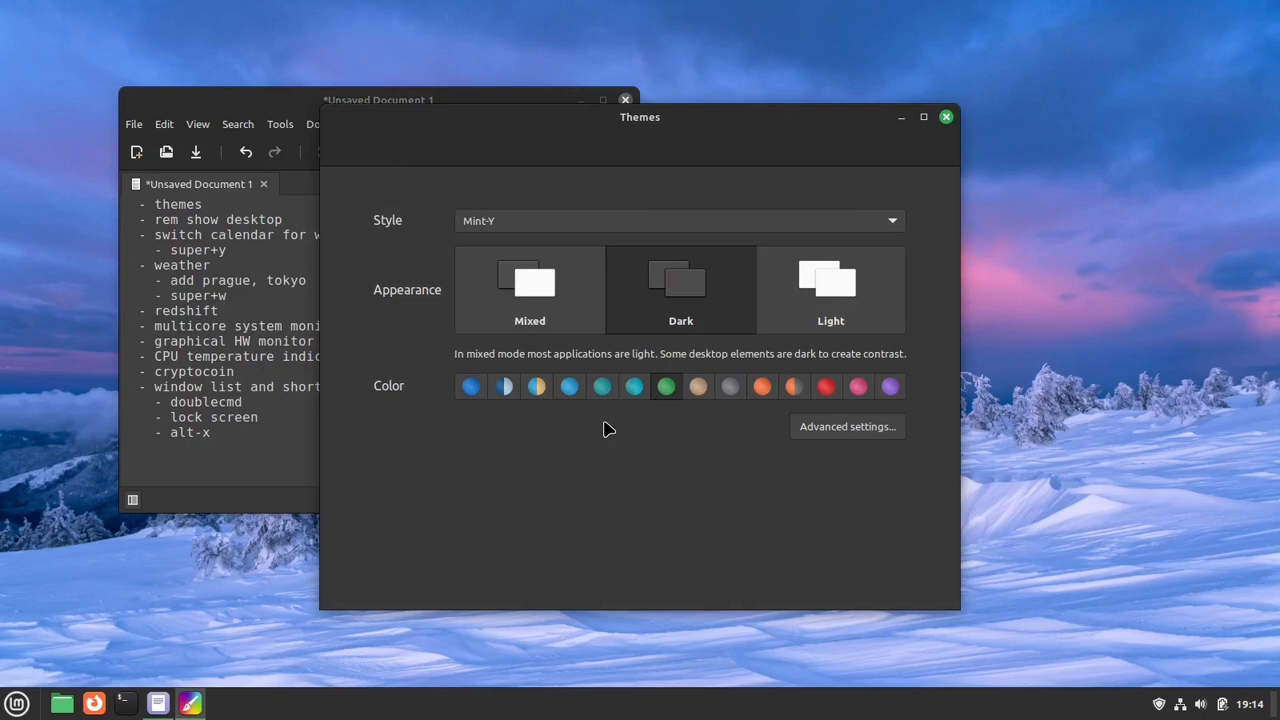
{"action": "left_click", "coordinate": [874, 428]}
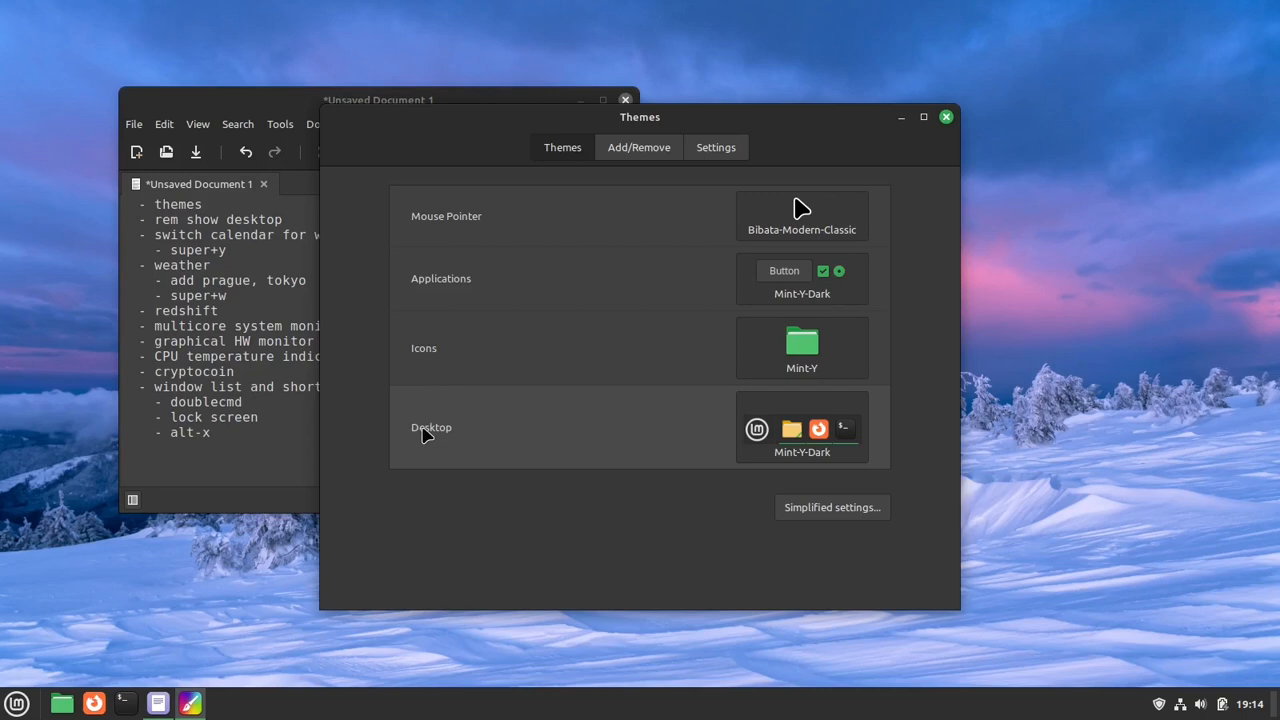
- Browse the available Desktop themes from end to end and leave the current one selected
{"action": "left_click", "coordinate": [806, 433]}
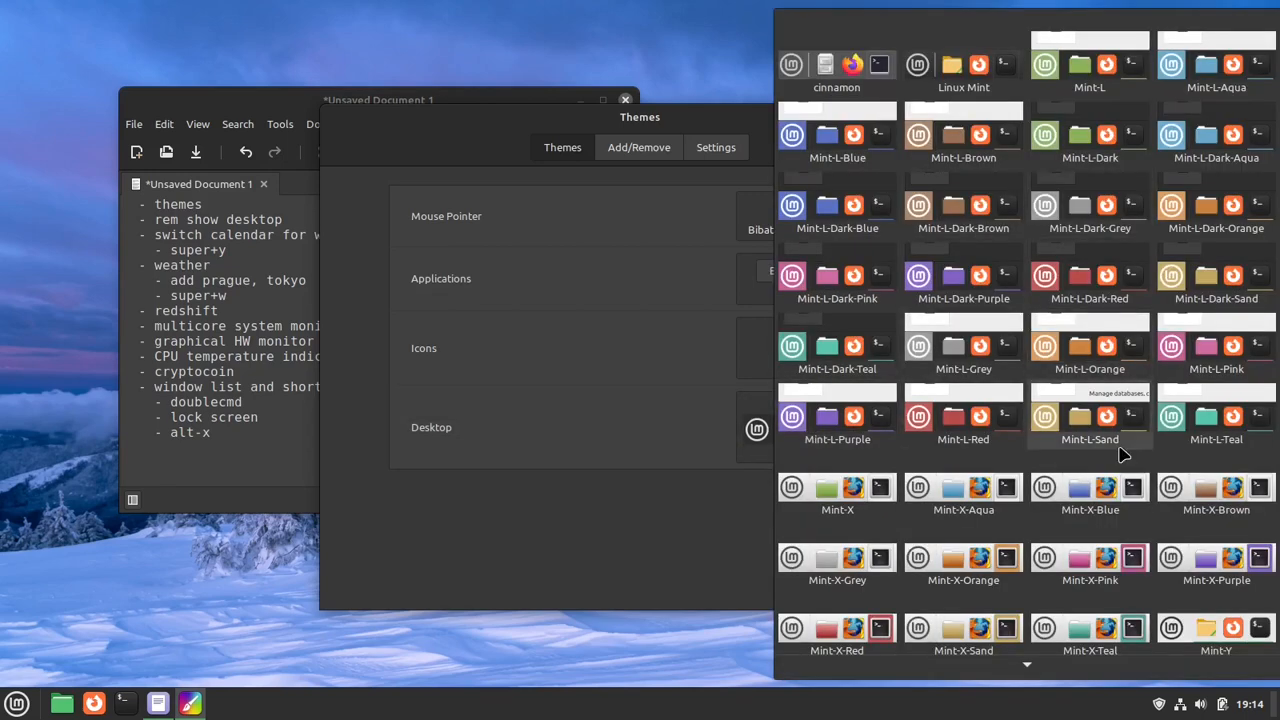
{"action": "scroll", "coordinate": [1110, 485], "scroll_direction": "down", "scroll_amount": 1}
{"action": "scroll", "coordinate": [1110, 490], "scroll_direction": "down", "scroll_amount": 5}
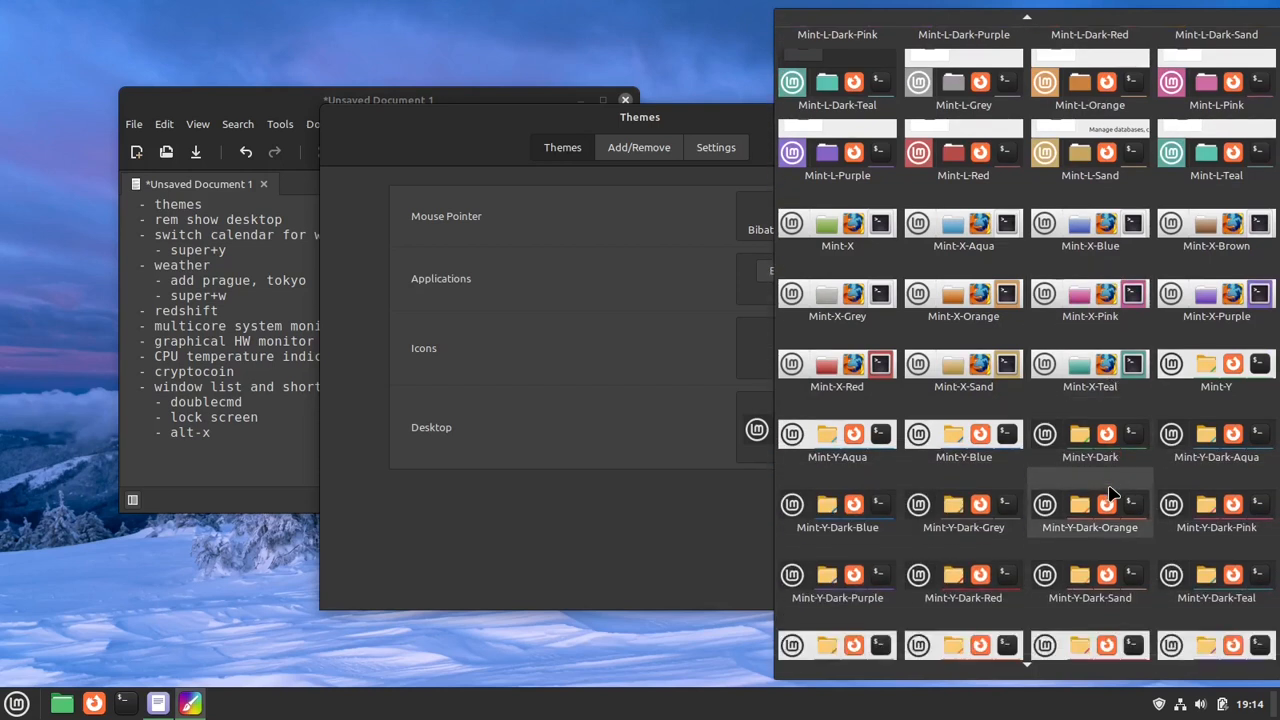
{"action": "scroll", "coordinate": [1110, 590], "scroll_direction": "down", "scroll_amount": 1}
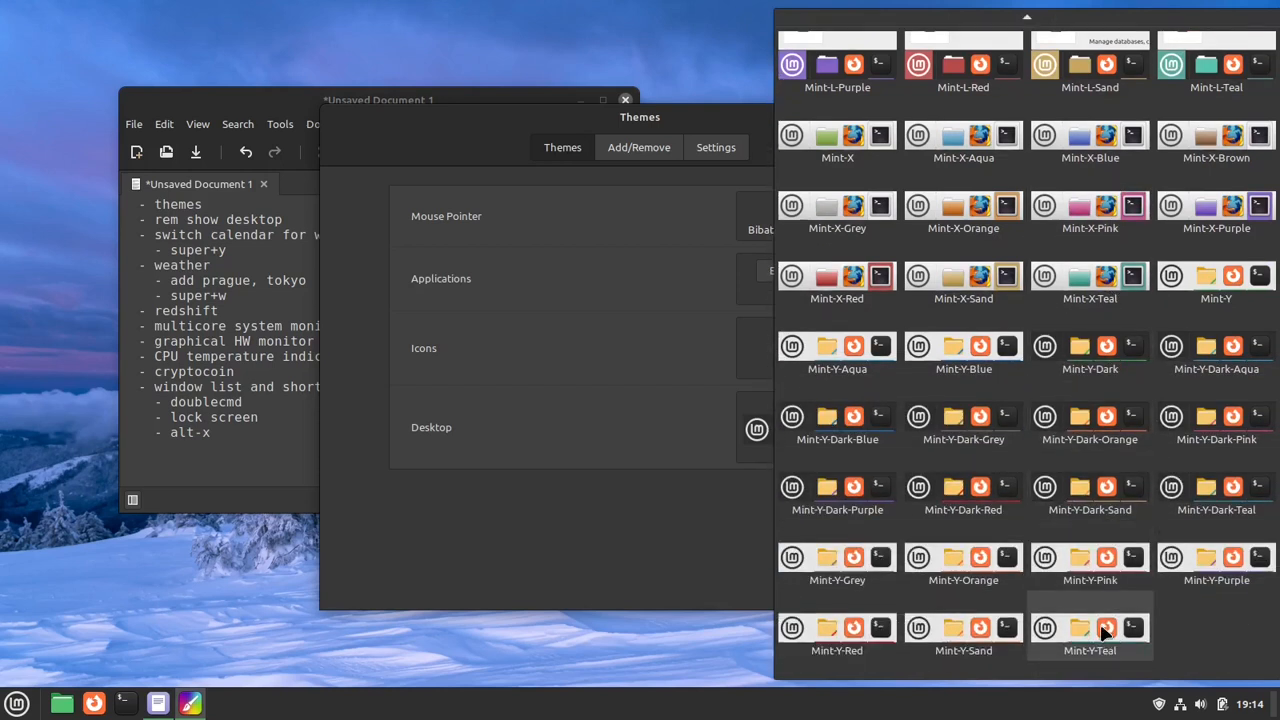
{"action": "scroll", "coordinate": [1105, 625], "scroll_direction": "up", "scroll_amount": 3}
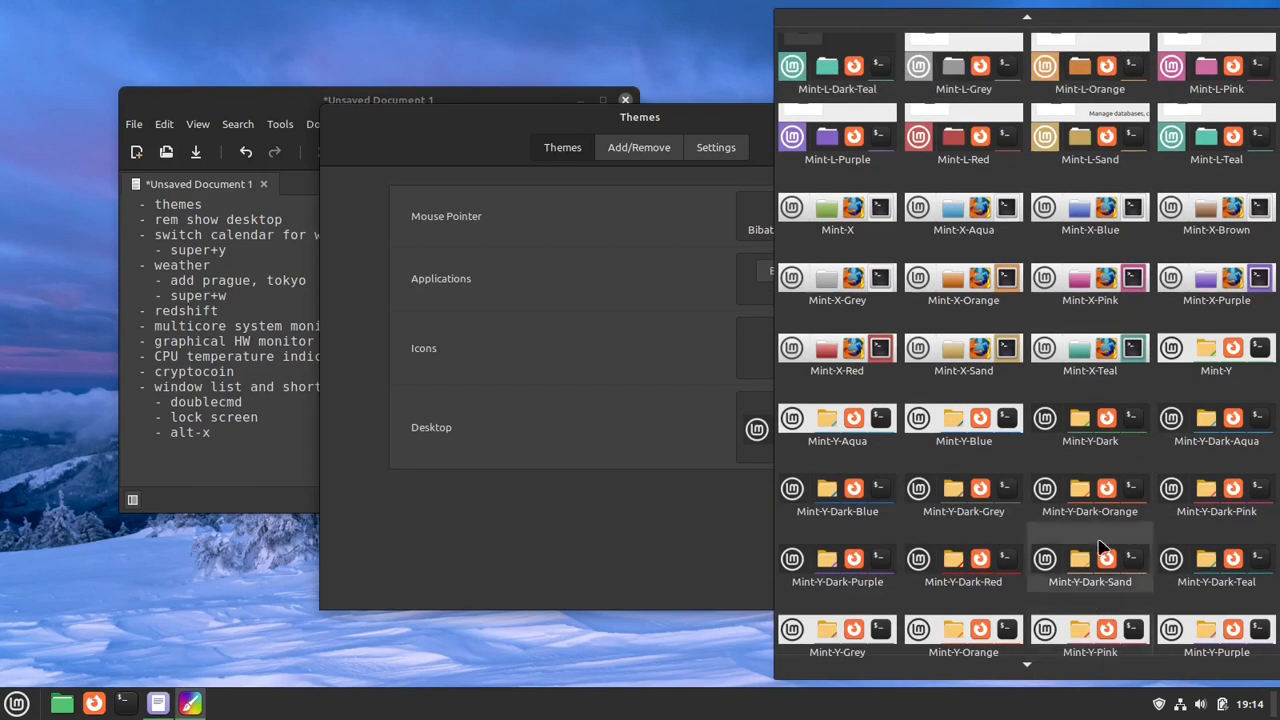
{"action": "scroll", "coordinate": [1095, 290], "scroll_direction": "up", "scroll_amount": 5}
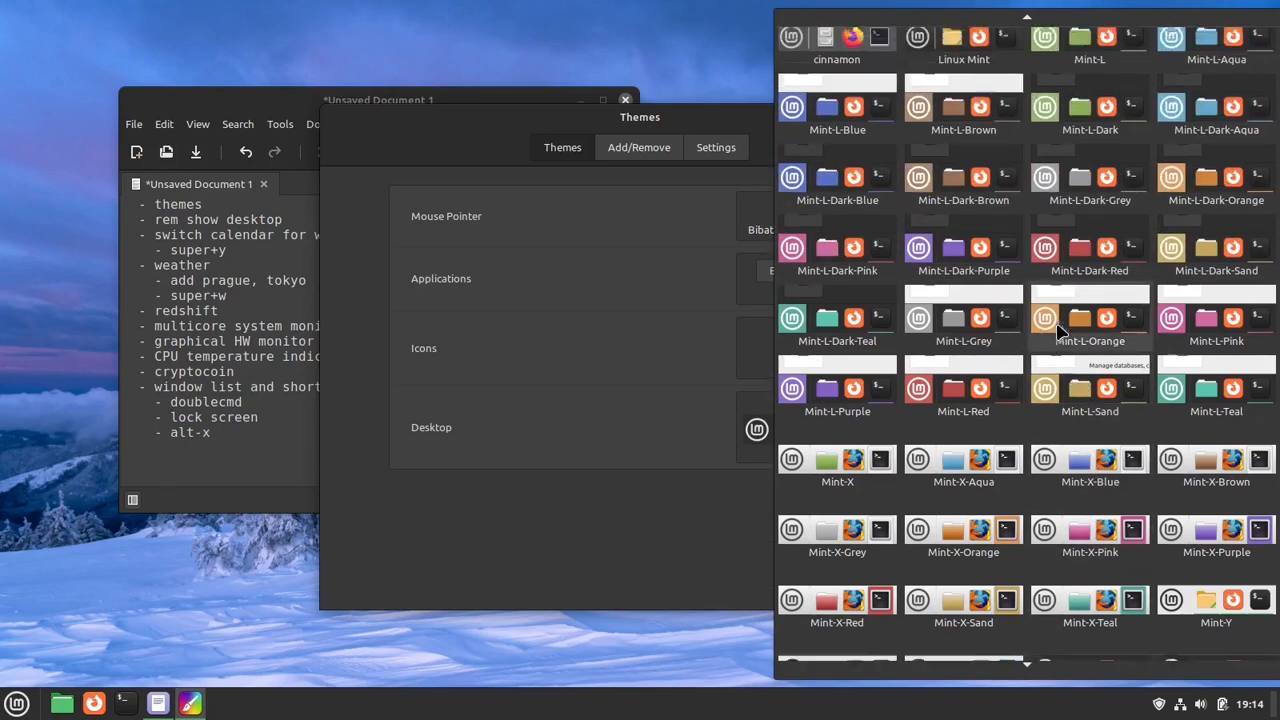
{"action": "left_click", "coordinate": [566, 543]}
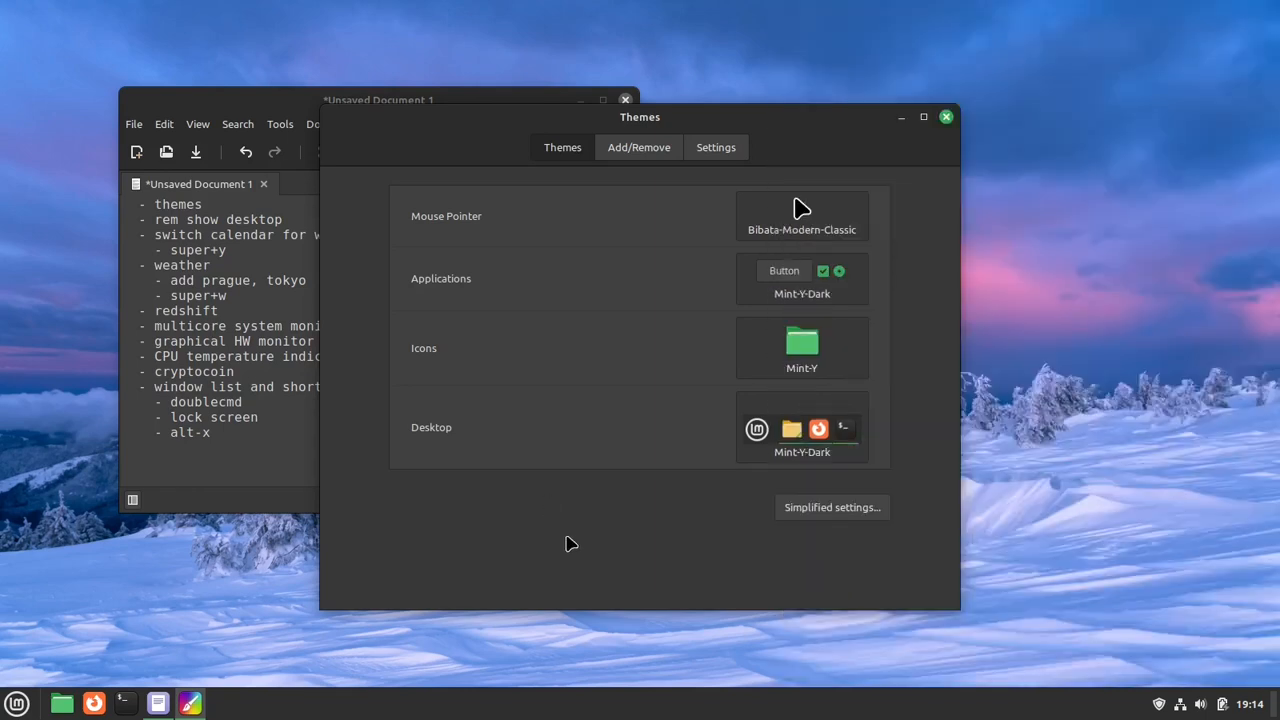
- Download and install the Adapta-Nokto theme from the online themes sorted by popularity
{"action": "left_click", "coordinate": [632, 148]}
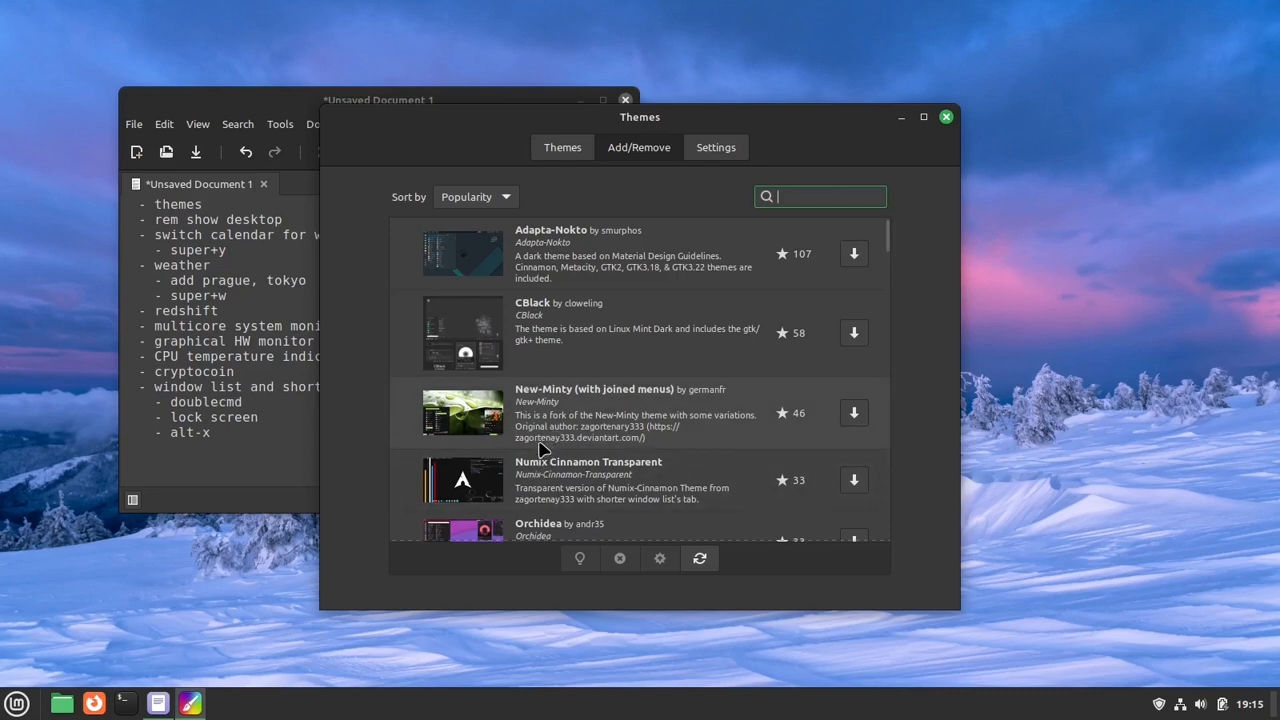
{"action": "scroll", "coordinate": [541, 448], "scroll_direction": "down", "scroll_amount": 1}
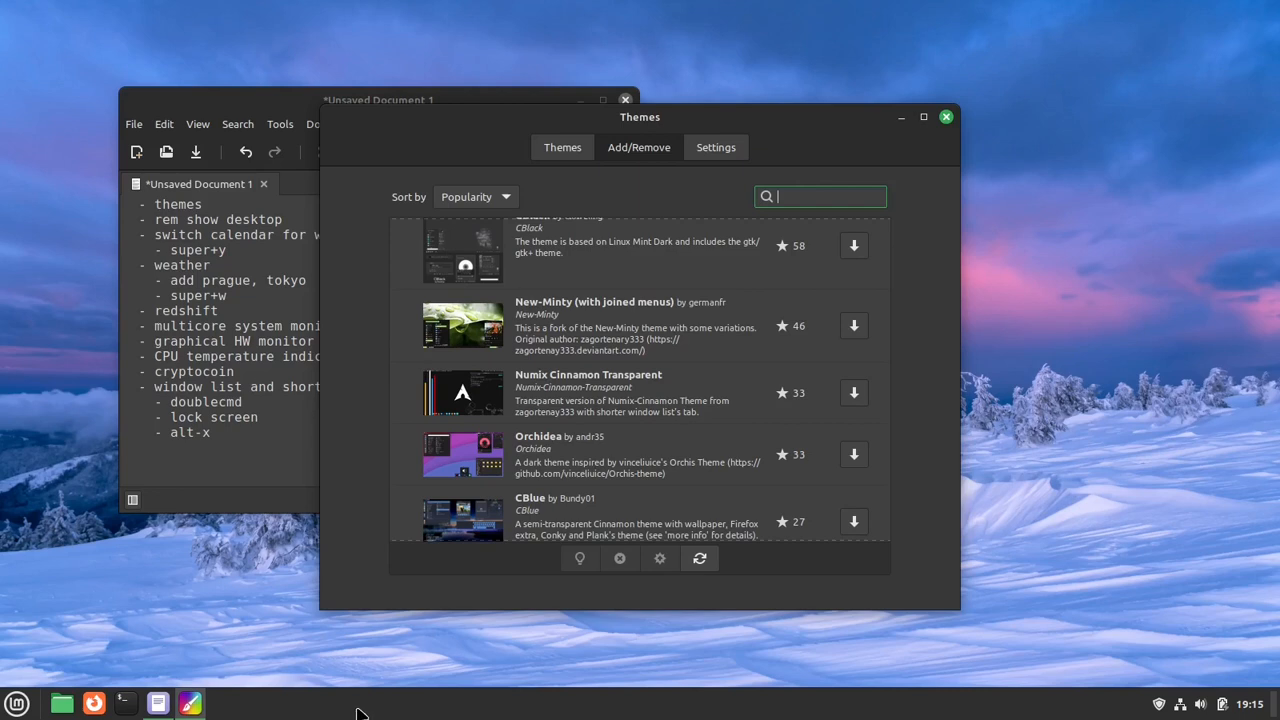
{"action": "scroll", "coordinate": [480, 380], "scroll_direction": "up", "scroll_amount": 2}
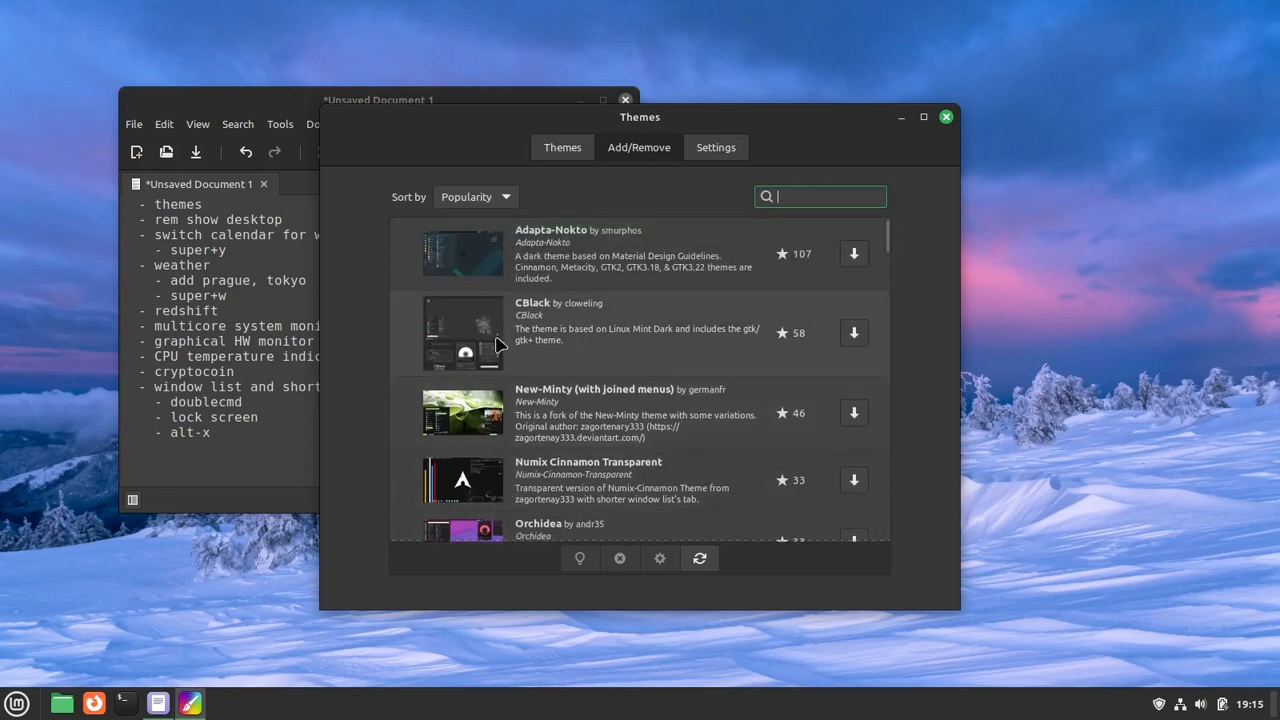
{"action": "left_click", "coordinate": [470, 256]}
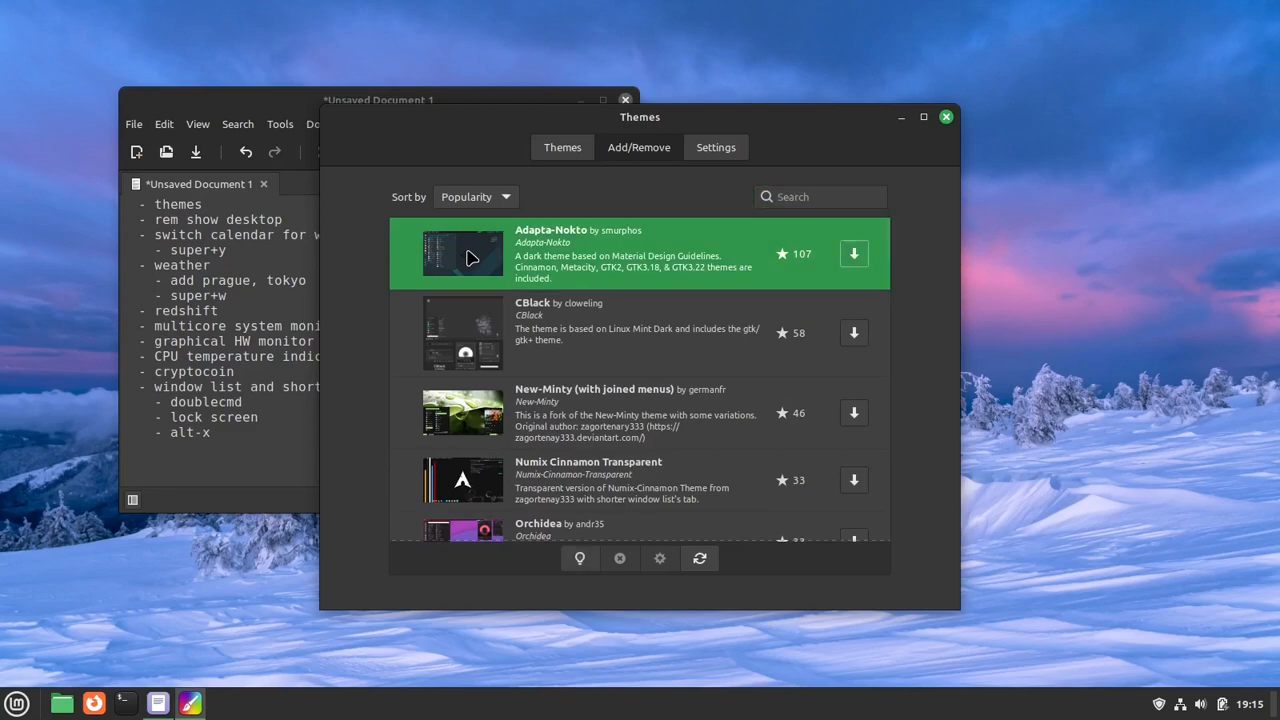
{"action": "left_click", "coordinate": [854, 254]}
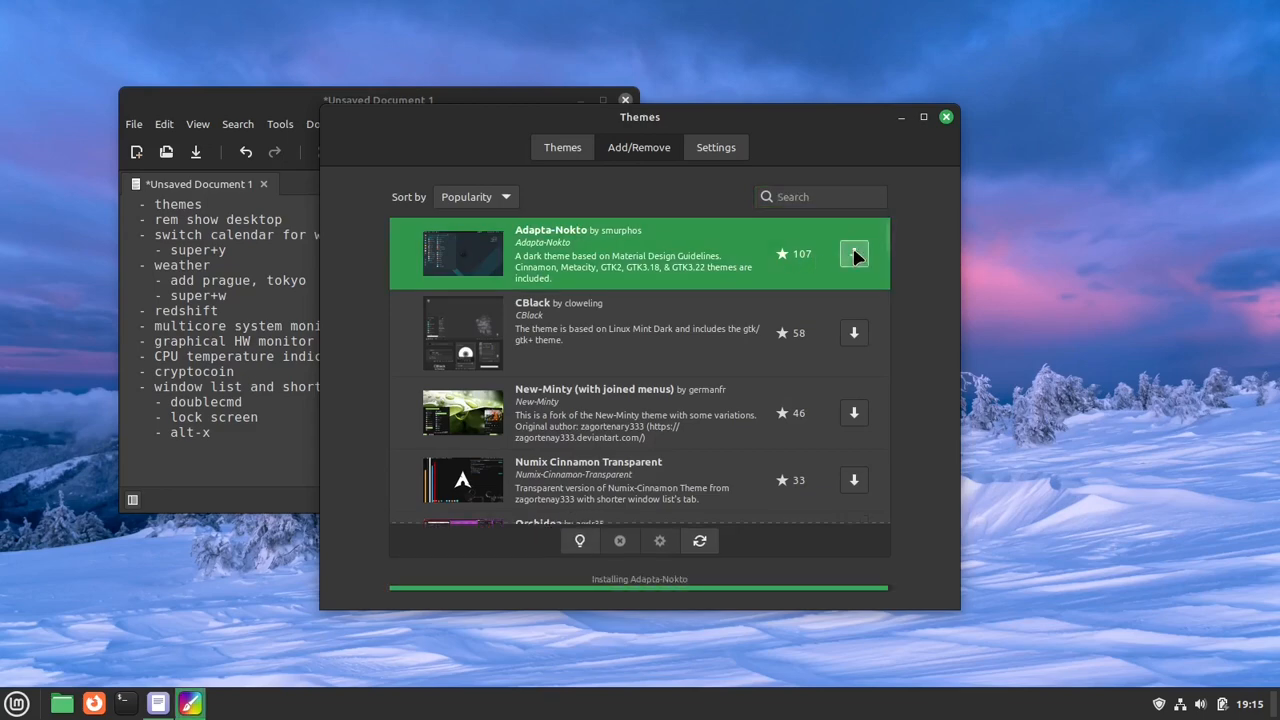
- Check the Desktop theme choices for Adapta-Nokto, return to the simplified settings and close Themes
{"action": "left_click", "coordinate": [563, 148]}
{"action": "left_click", "coordinate": [800, 428]}
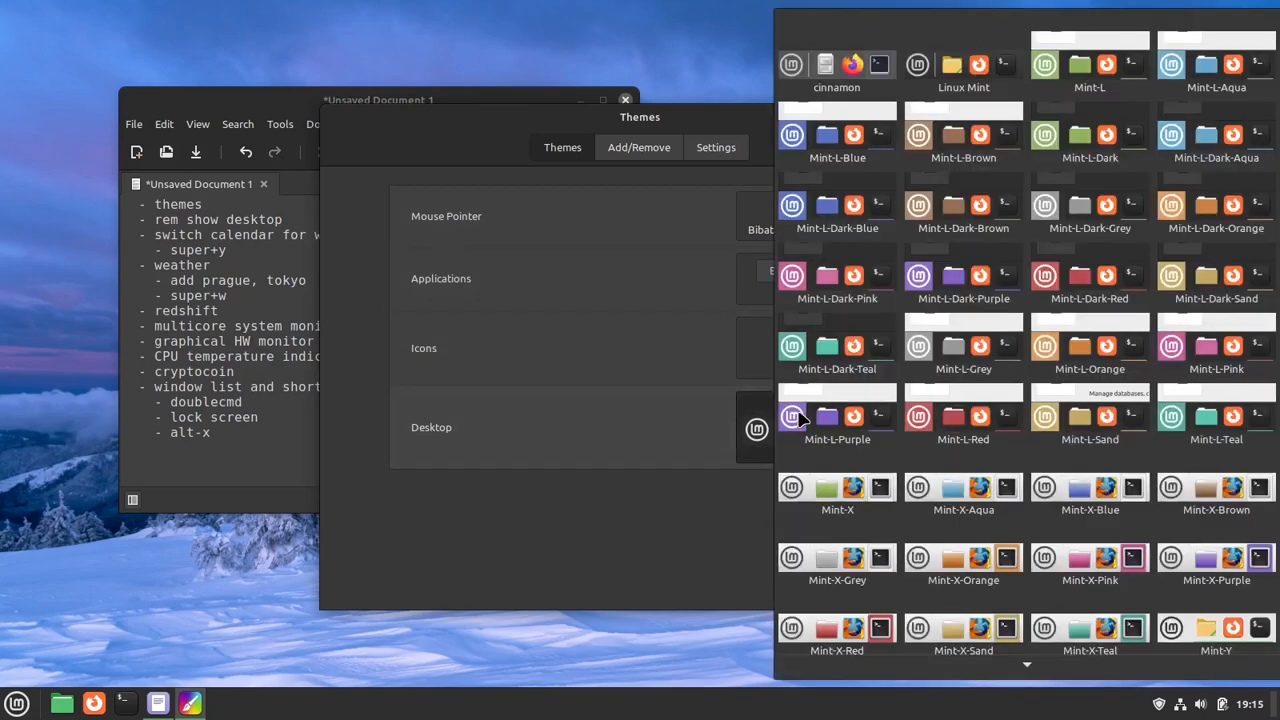
{"action": "scroll", "coordinate": [903, 490], "scroll_direction": "down", "scroll_amount": 3}
{"action": "left_click", "coordinate": [904, 490]}
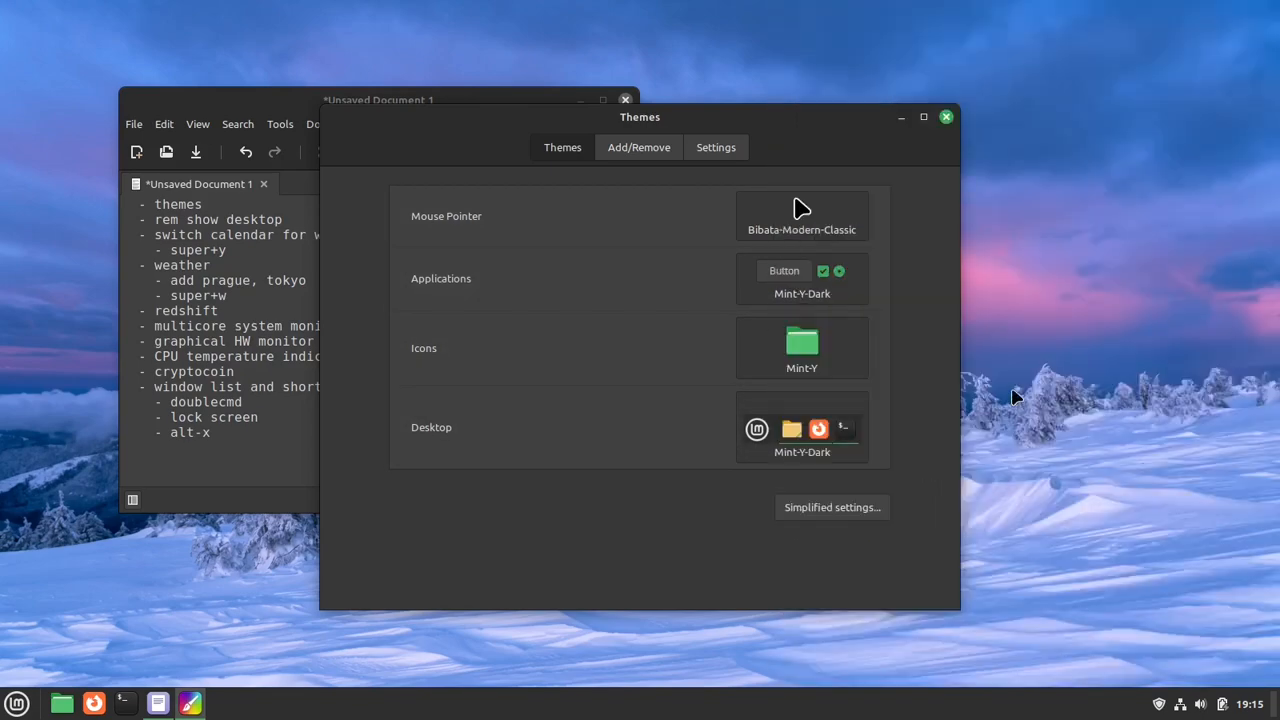
{"action": "left_click", "coordinate": [836, 458]}
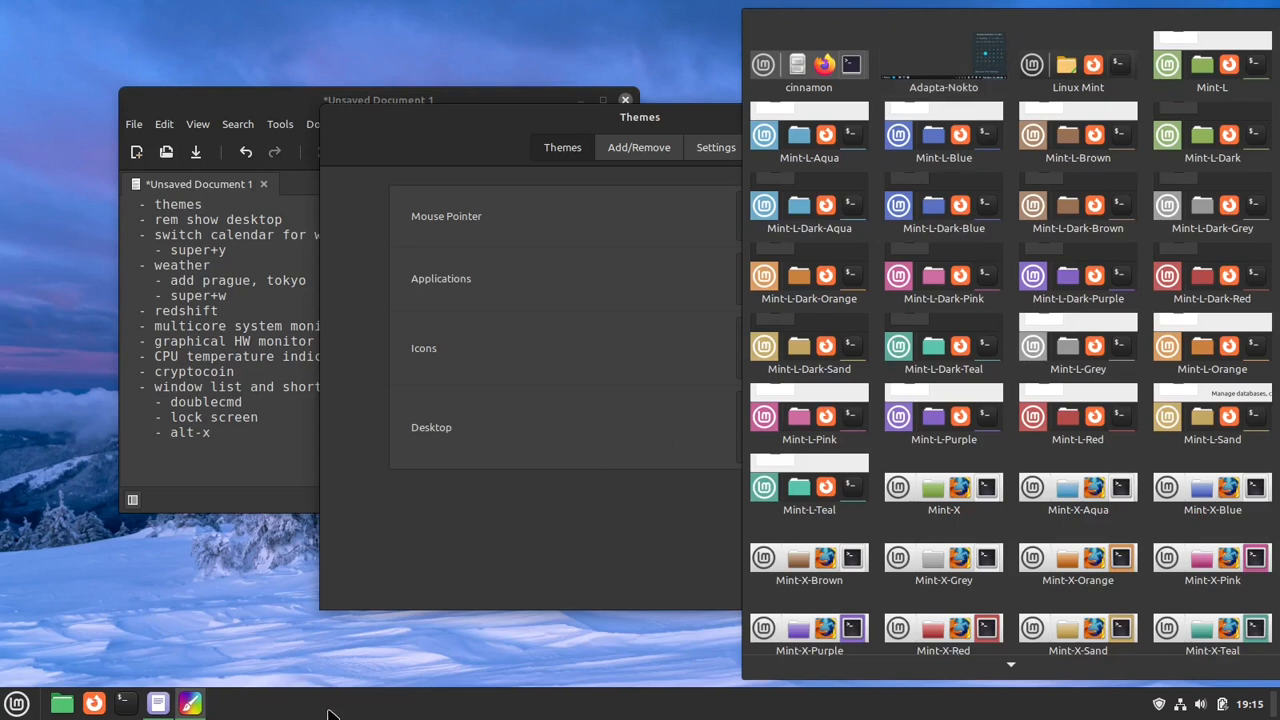
{"action": "left_click", "coordinate": [537, 556]}
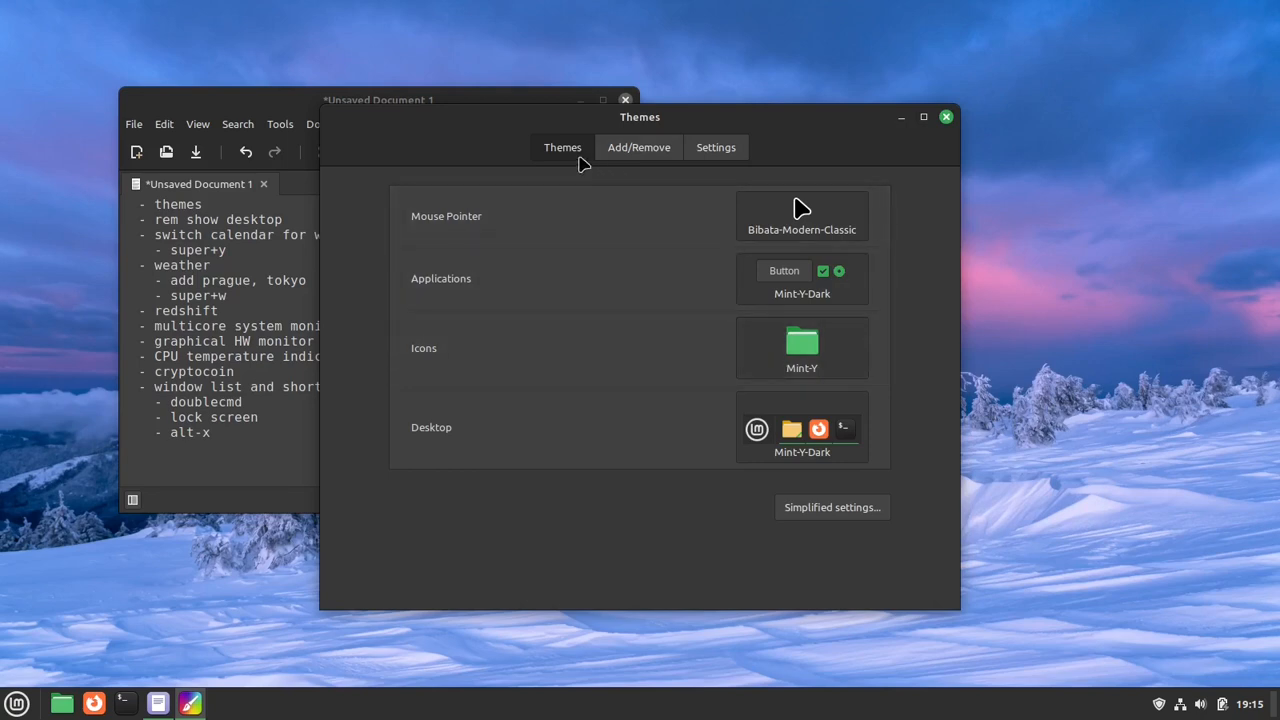
{"action": "left_click", "coordinate": [845, 495]}
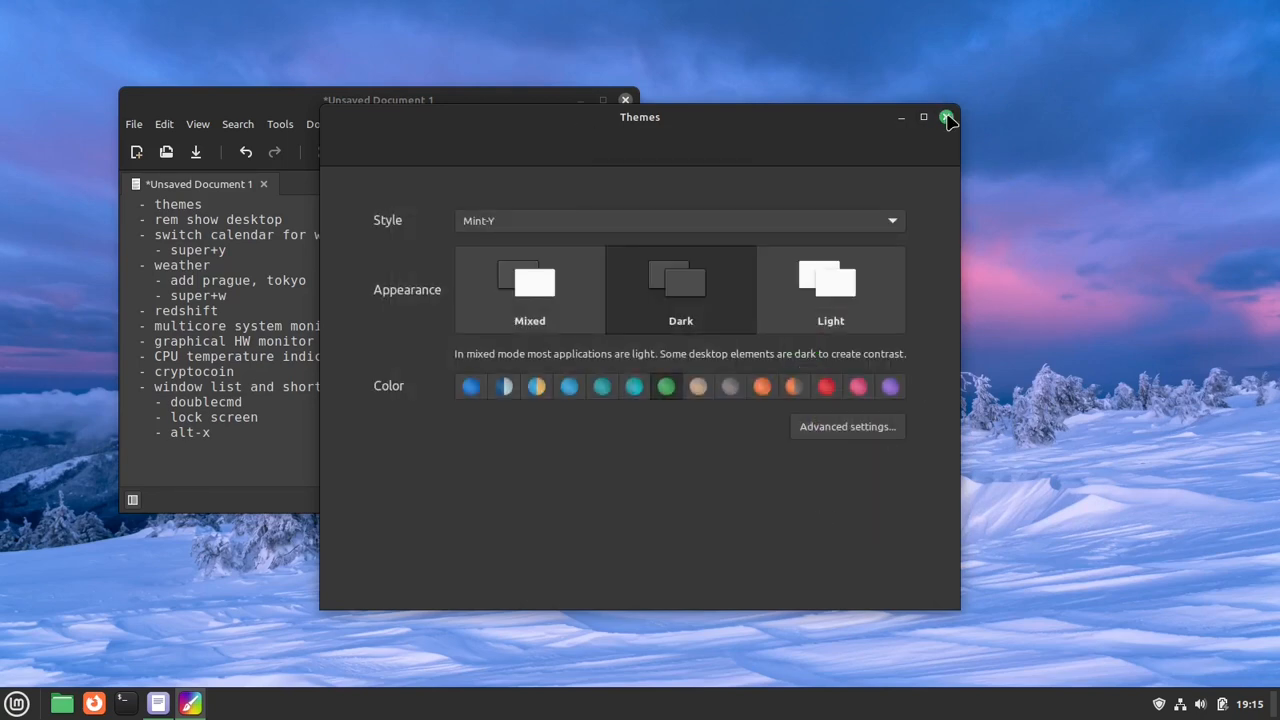
{"action": "left_click", "coordinate": [946, 118]}
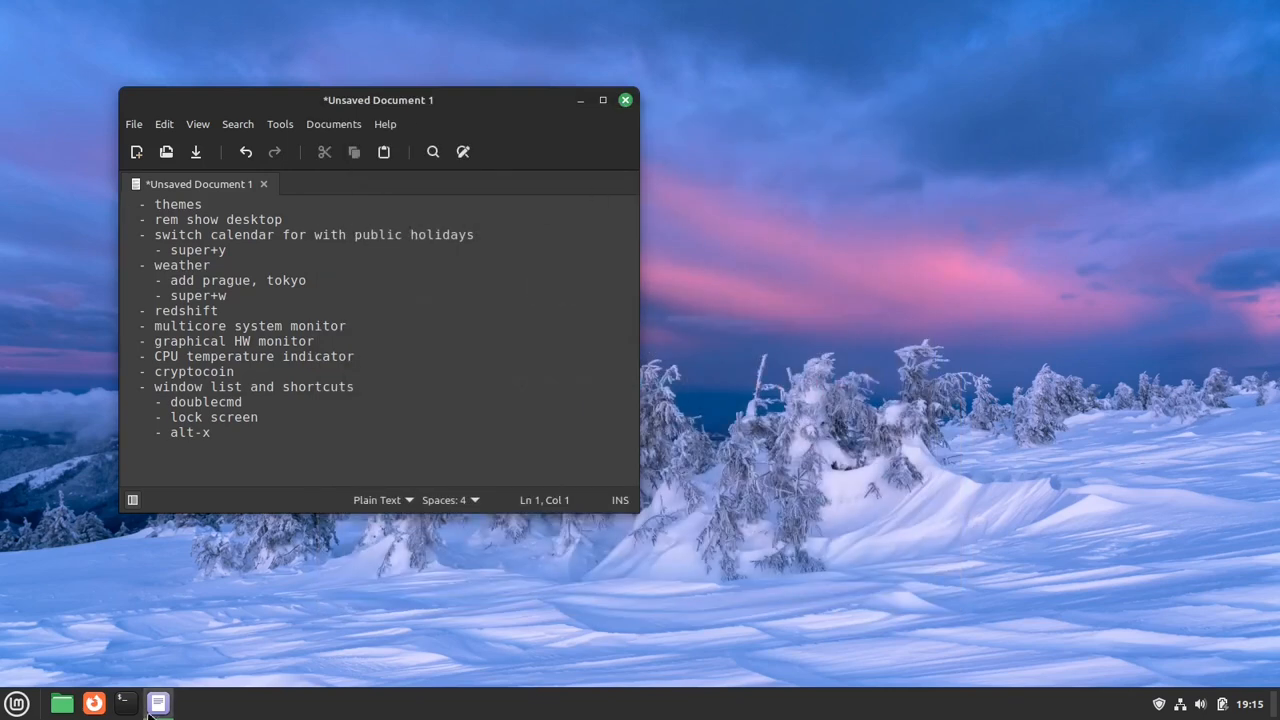
- Highlight the "themes" item and part of the "rem show desktop" item in the notes to review them
{"action": "left_click", "coordinate": [16, 704]}
{"action": "left_click", "coordinate": [15, 705]}
{"action": "left_click", "coordinate": [320, 209]}
{"action": "key", "text": "ctrl+shift+Left"}
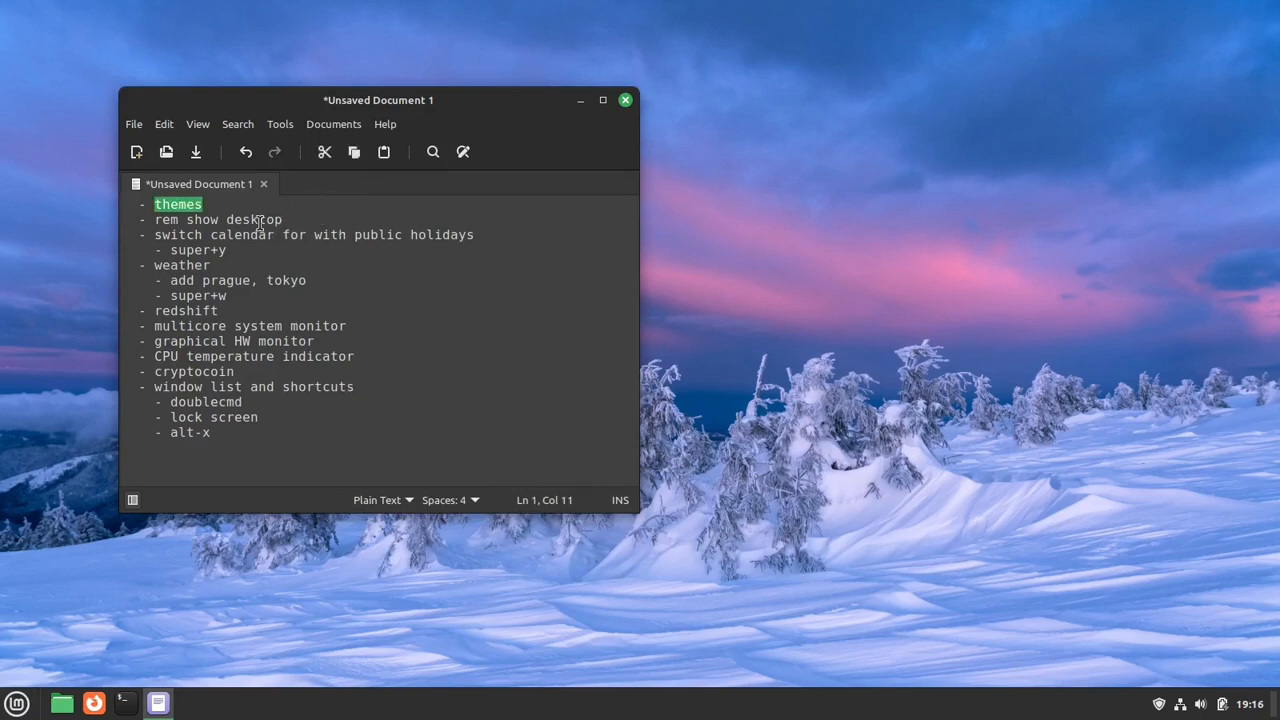
{"action": "left_click_drag", "start_coordinate": [328, 219], "coordinate": [190, 220]}
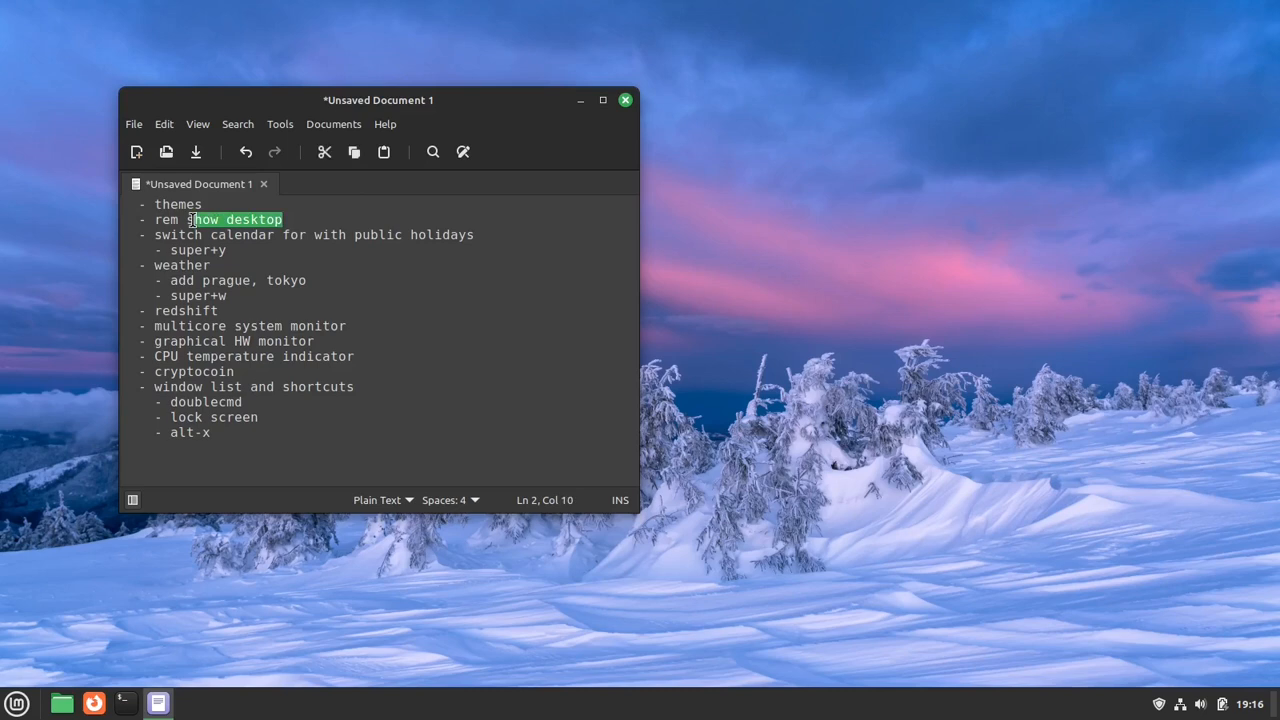
{"action": "left_click", "coordinate": [320, 219]}
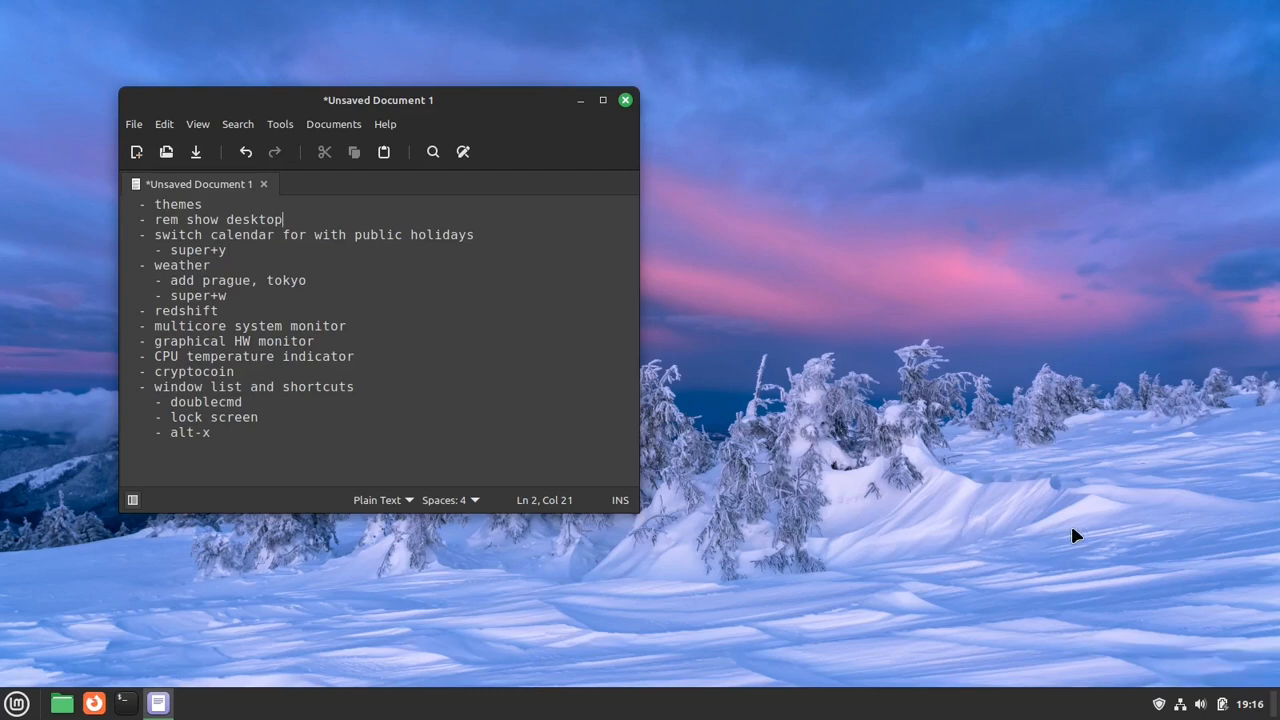
- Show the desktop and restore the notes window twice, with the panel applet and with its keyboard equivalent
{"action": "left_click", "coordinate": [1274, 703]}
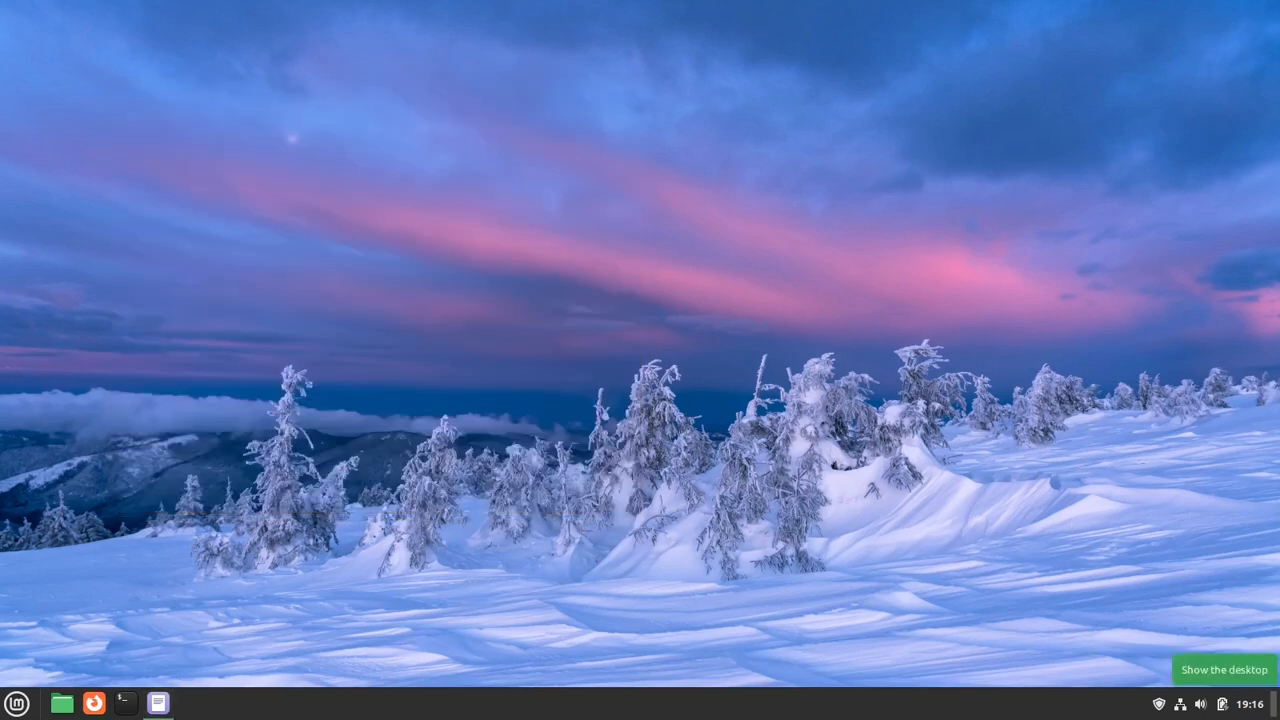
{"action": "left_click", "coordinate": [1274, 703]}
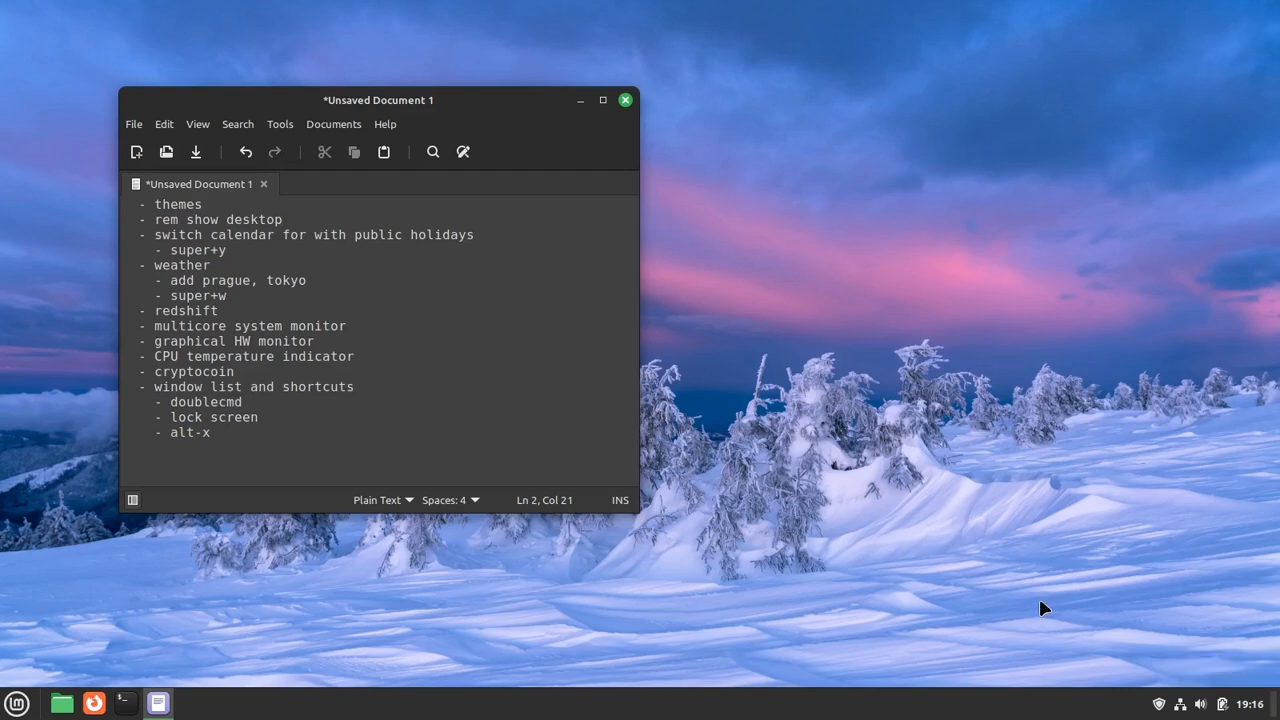
{"action": "key", "text": "super+d"}
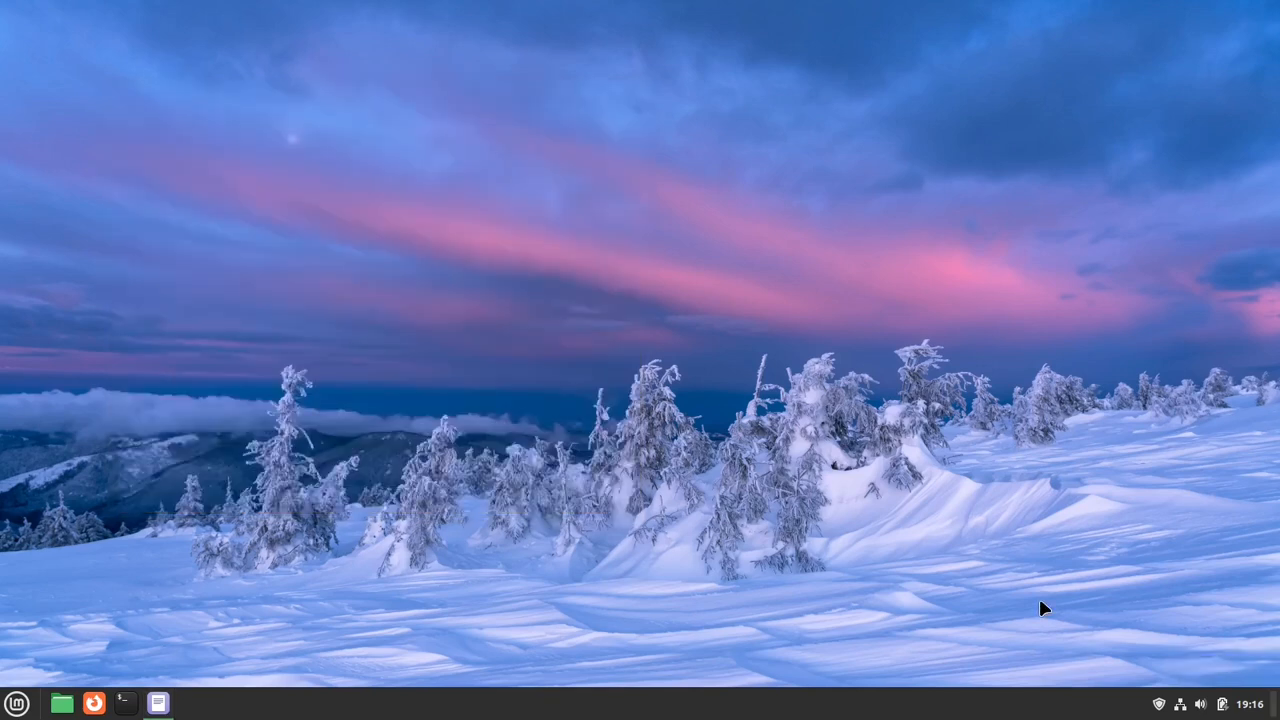
{"action": "key", "text": "super+d"}
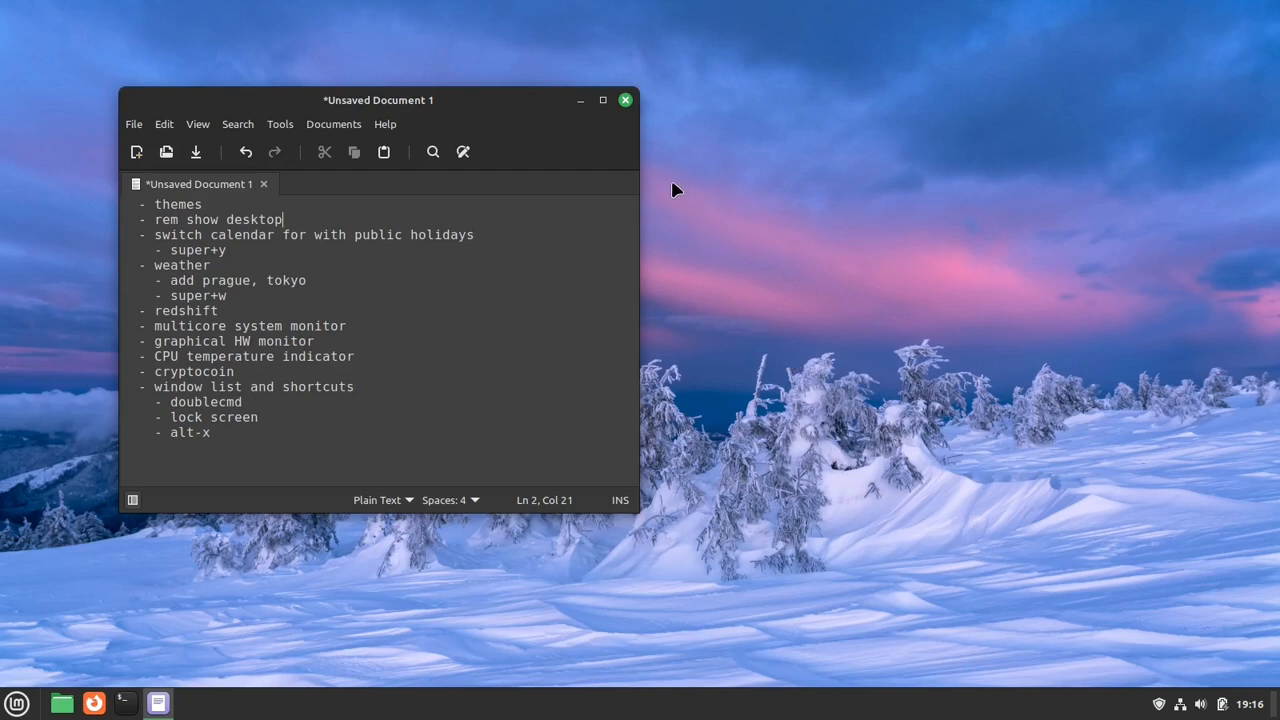
- Open the clock's calendar to view it, close it and show the desktop
{"action": "left_click", "coordinate": [1249, 704]}
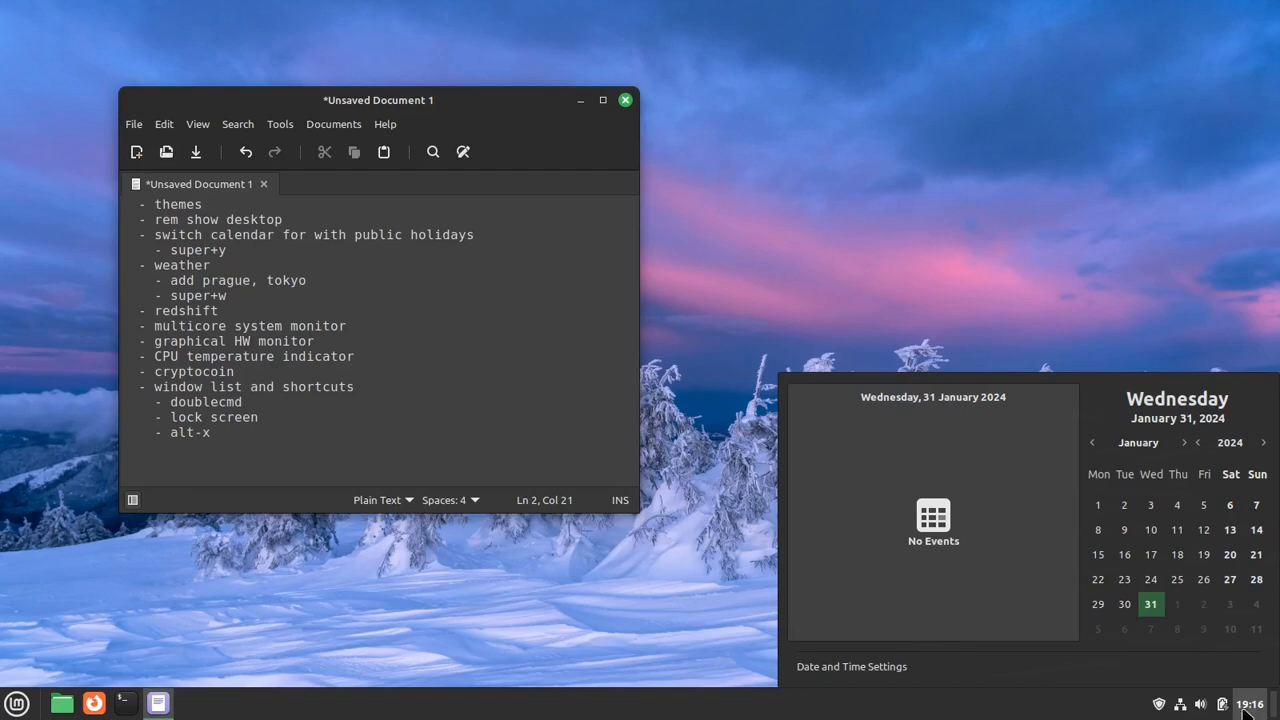
{"action": "left_click", "coordinate": [1257, 708]}
{"action": "left_click", "coordinate": [1275, 706]}
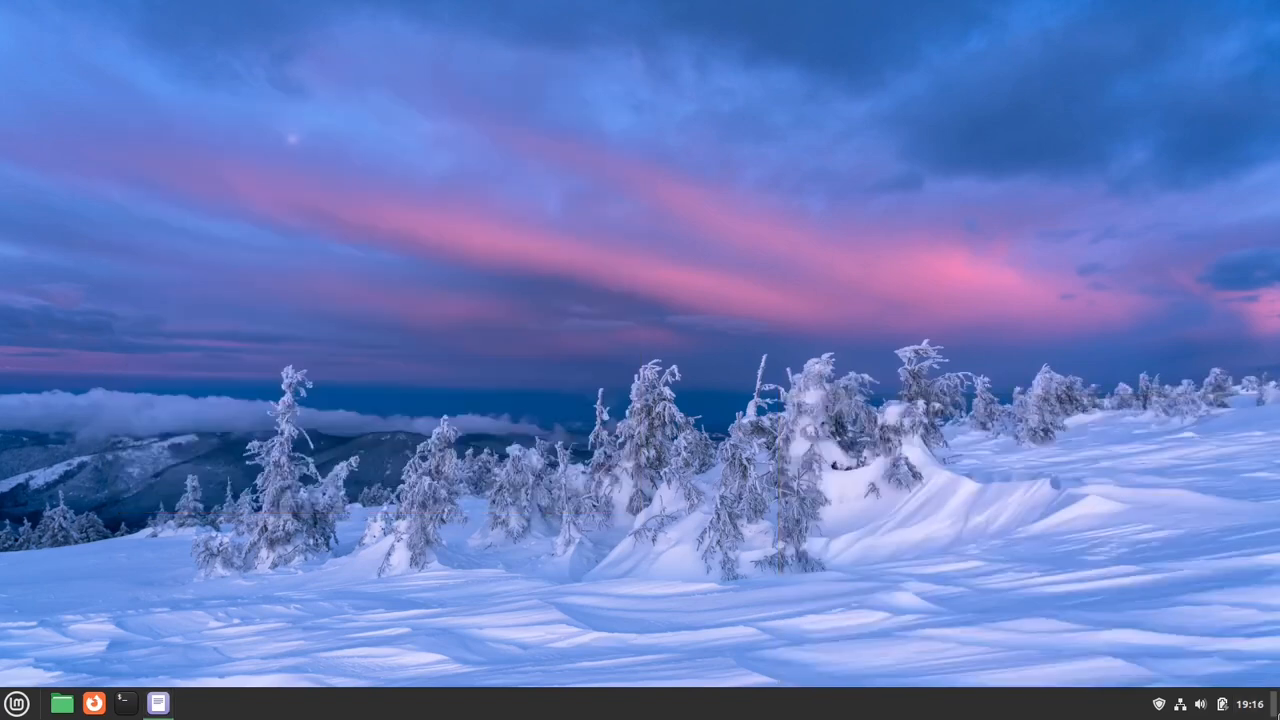
- Bring back the notes window and remove the Corner bar applet from the panel
{"action": "left_click", "coordinate": [1275, 706]}
{"action": "right_click", "coordinate": [1275, 706]}
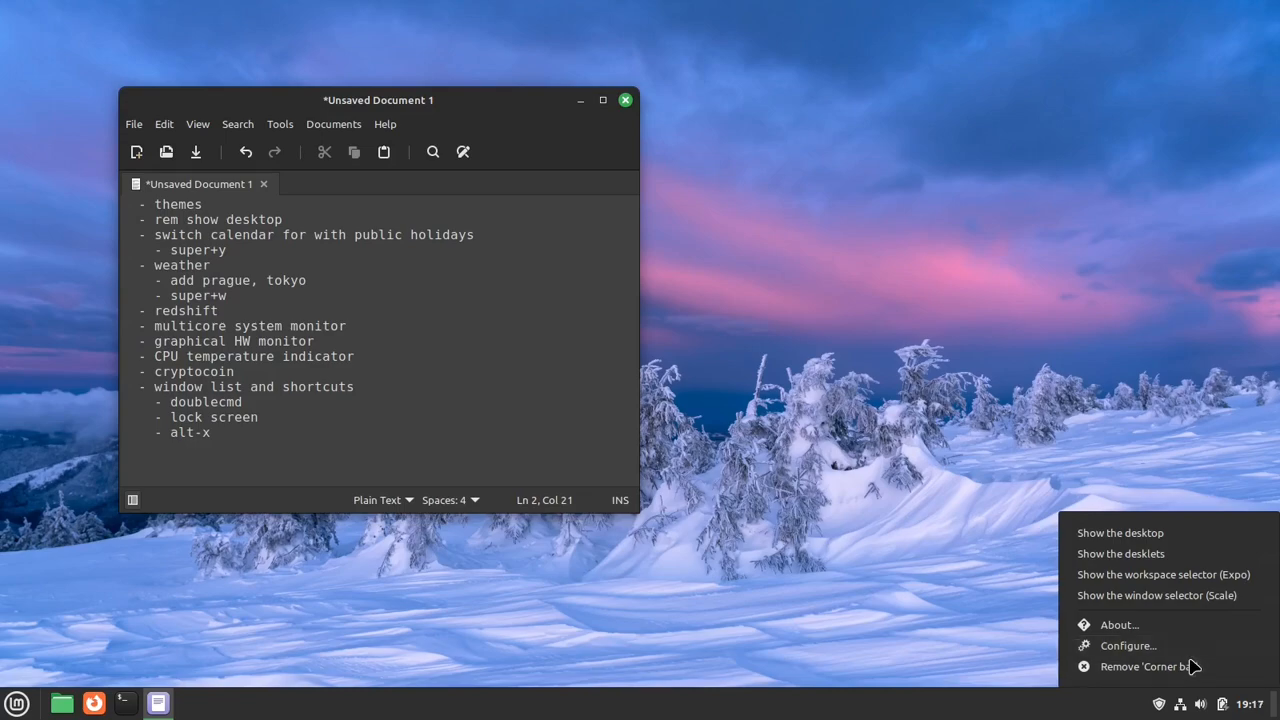
{"action": "left_click", "coordinate": [1190, 666]}
{"action": "left_click", "coordinate": [745, 398]}
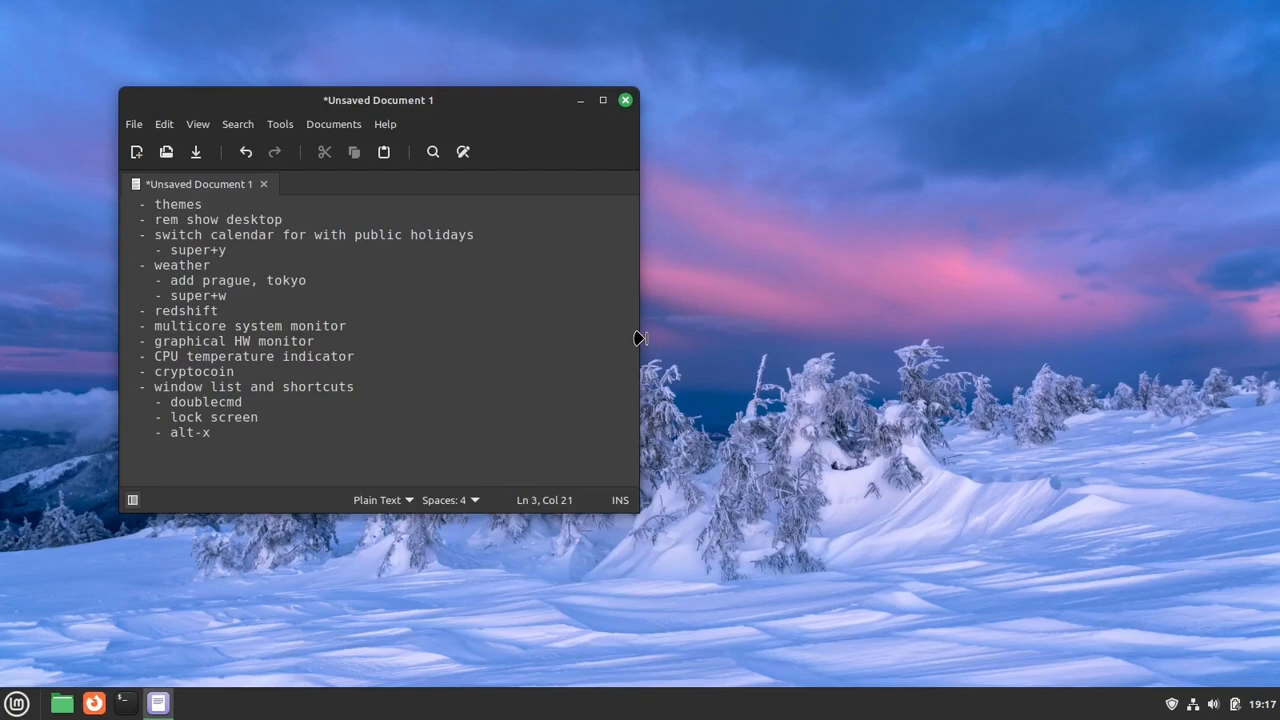
- View the clock's calendar, close it and remove the Calendar applet from the panel
{"action": "left_click", "coordinate": [1270, 714]}
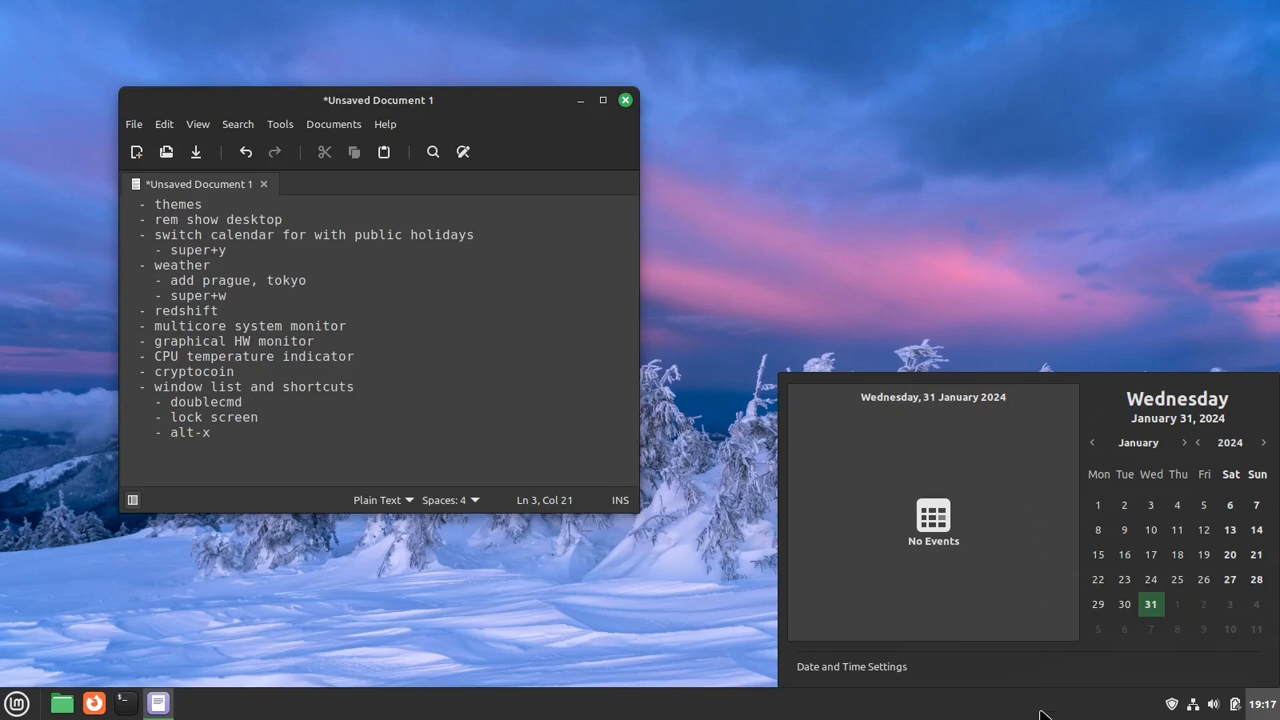
{"action": "left_click", "coordinate": [1266, 711]}
{"action": "right_click", "coordinate": [1266, 711]}
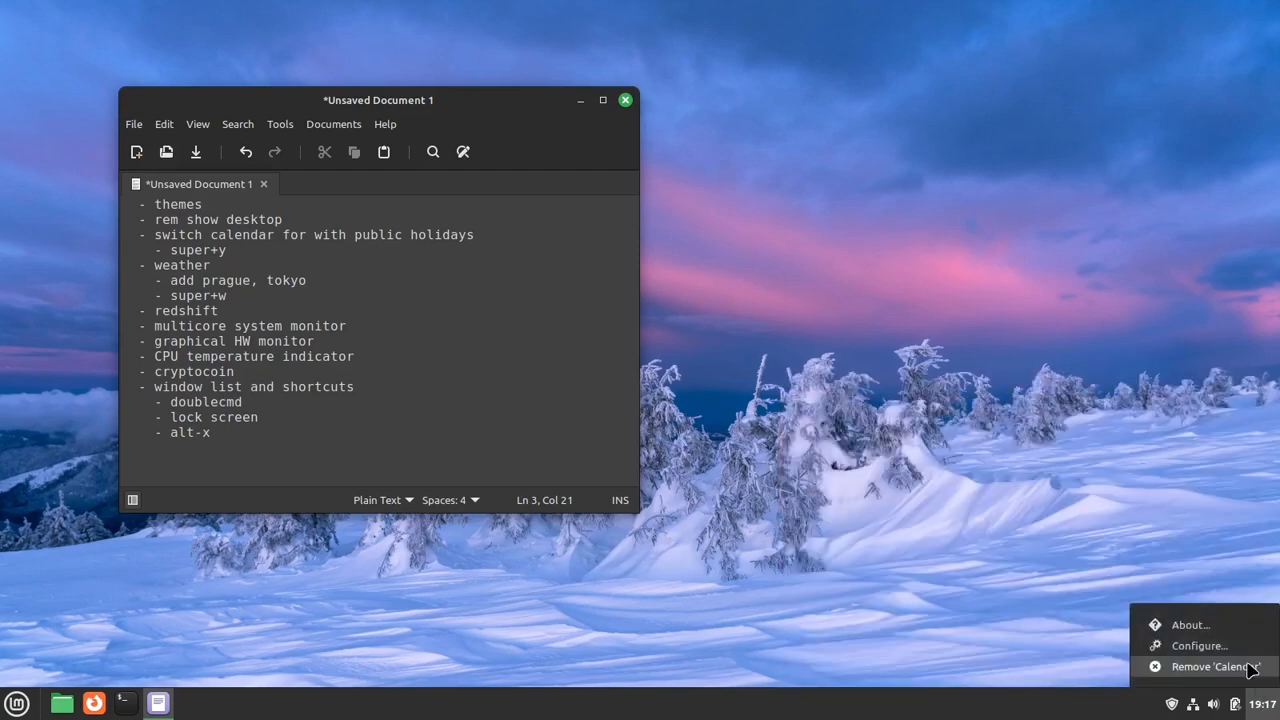
{"action": "left_click", "coordinate": [1254, 668]}
{"action": "left_click", "coordinate": [712, 386]}
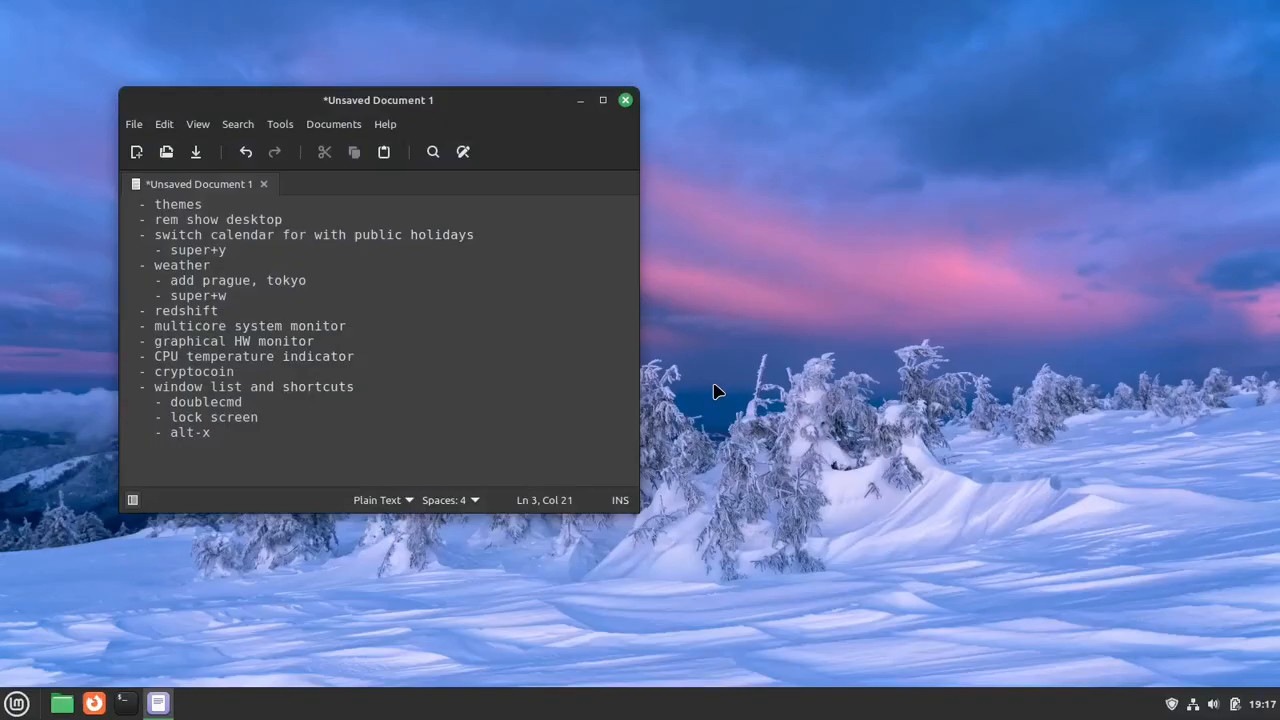
- Open the list of downloadable panel applets and move the Applets window aside to uncover the notes
{"action": "right_click", "coordinate": [1003, 715]}
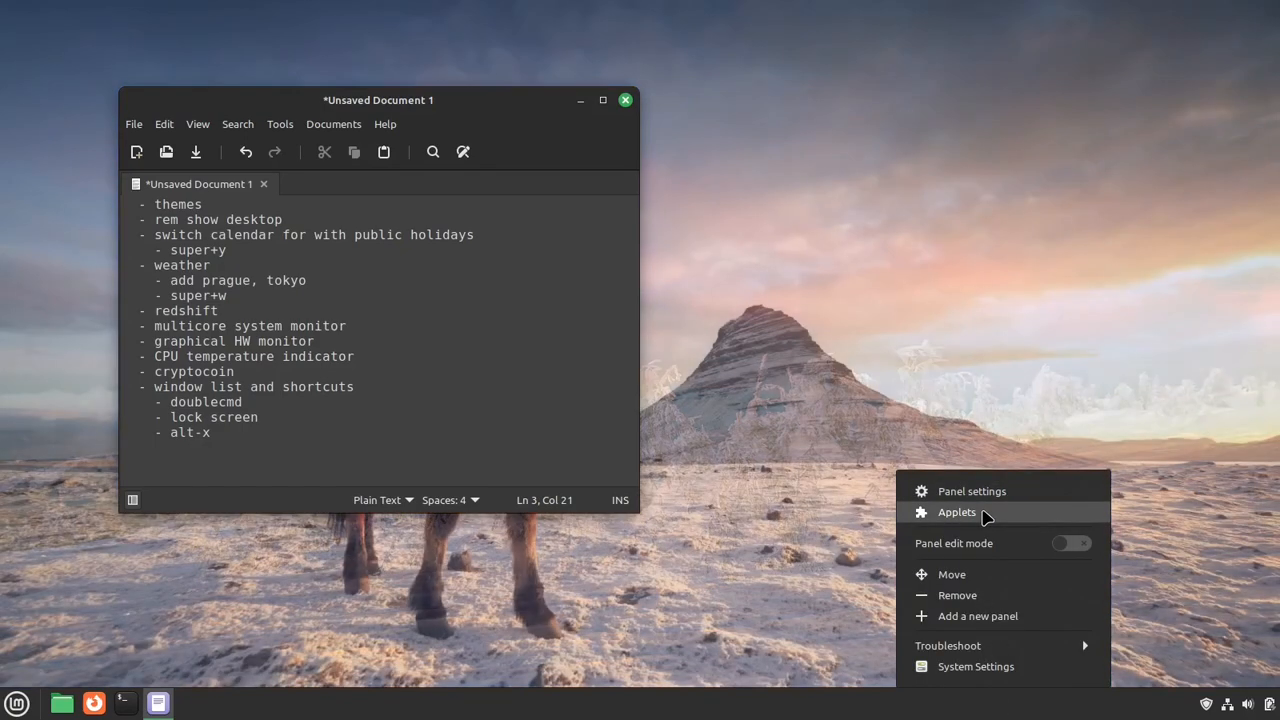
{"action": "left_click", "coordinate": [985, 515]}
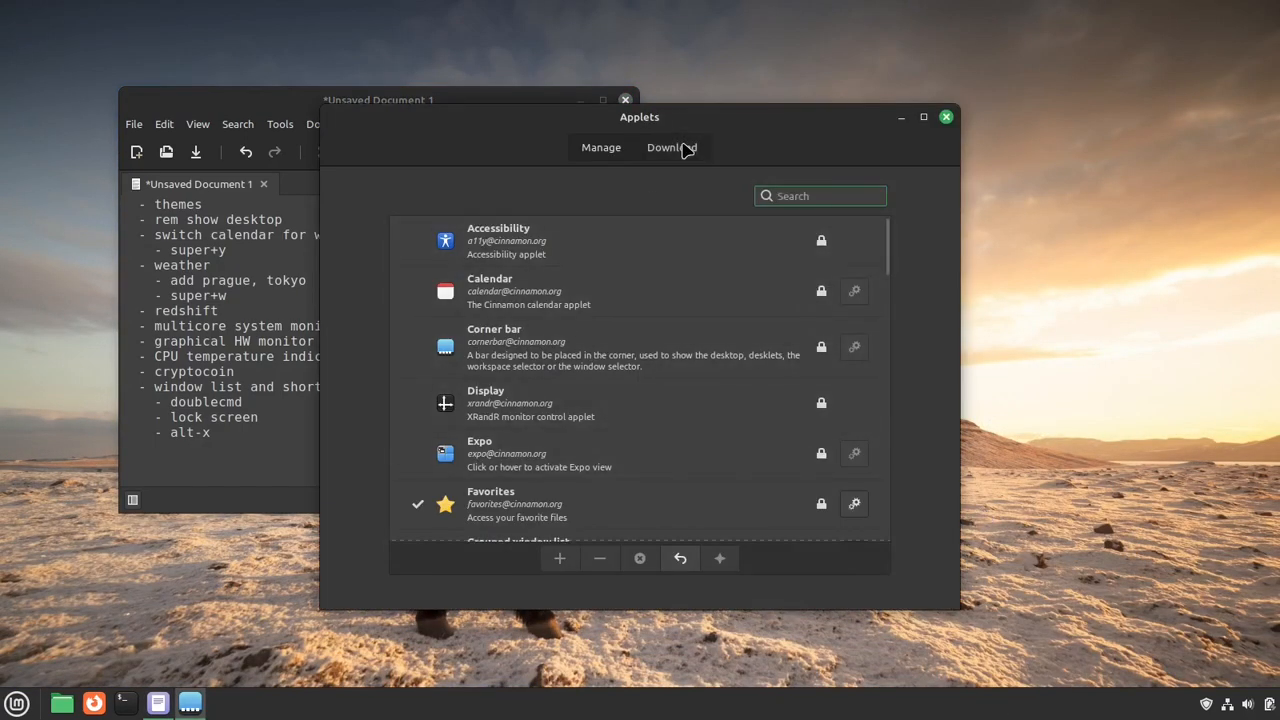
{"action": "left_click", "coordinate": [686, 148]}
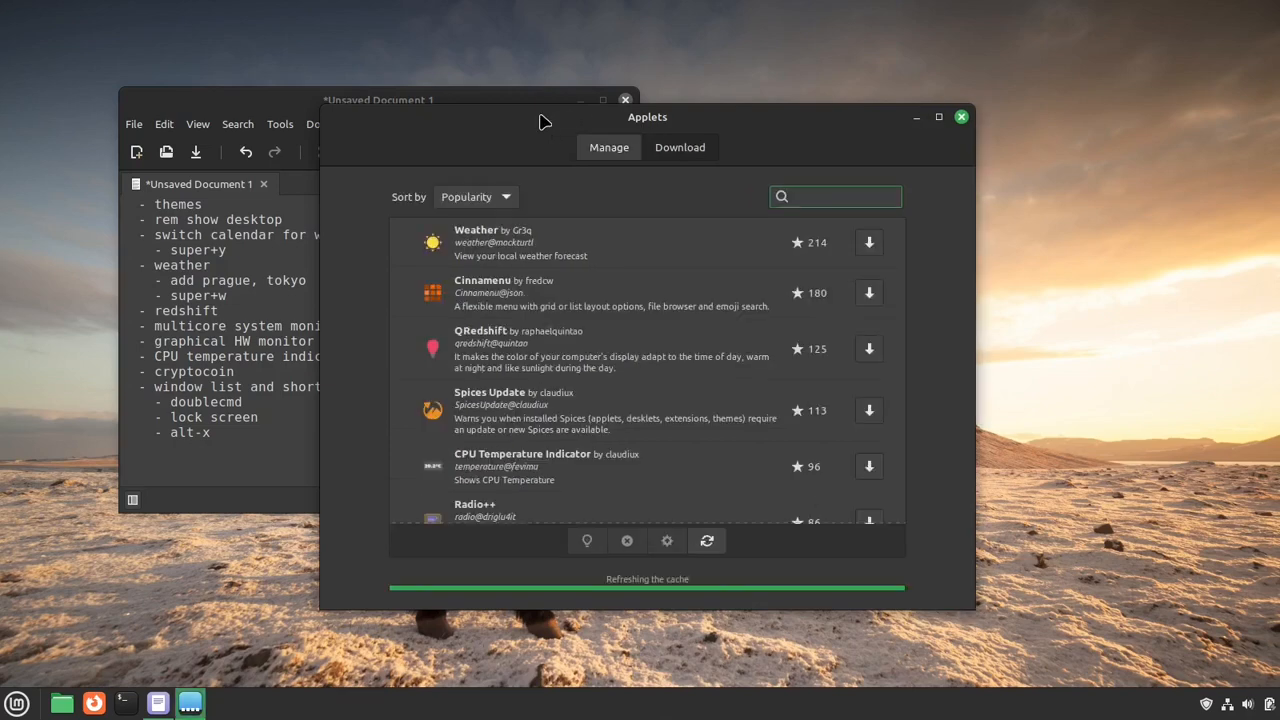
{"action": "left_click_drag", "start_coordinate": [540, 121], "coordinate": [690, 116]}
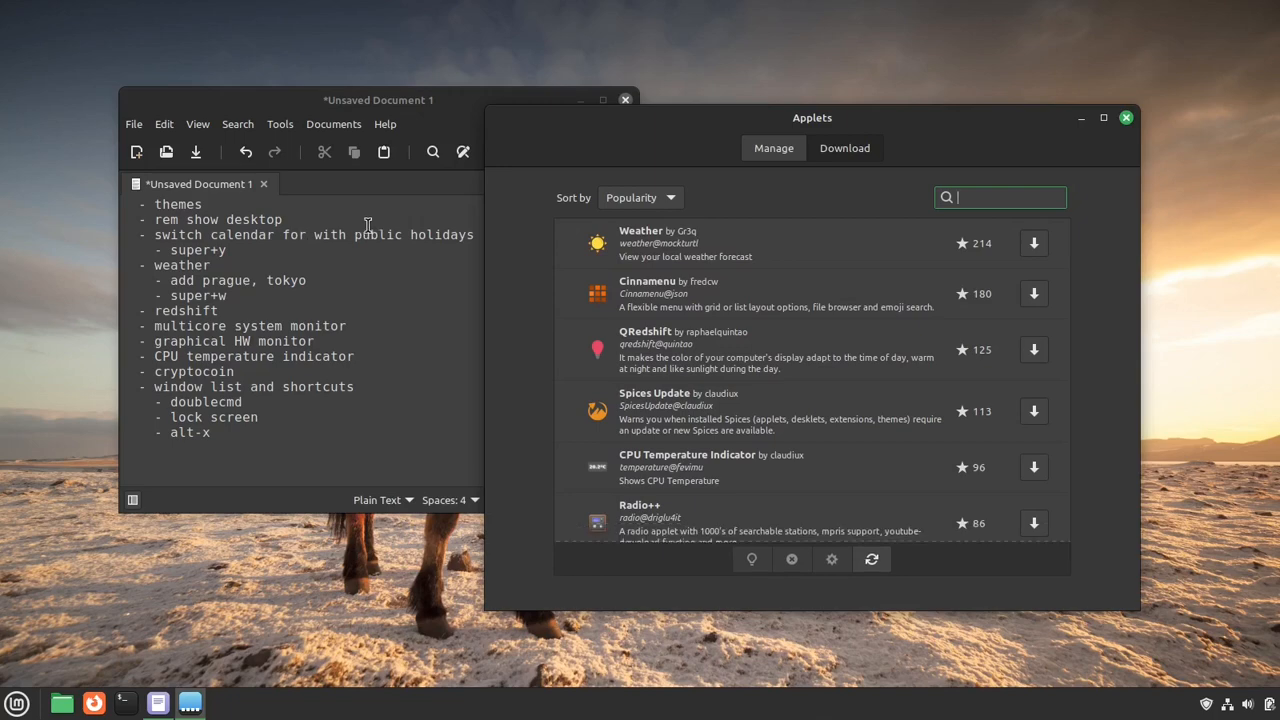
- Browse the downloadable applets, search them for "pub" and select Calendar with public Holidays
{"action": "scroll", "coordinate": [757, 297], "scroll_direction": "down", "scroll_amount": 3}
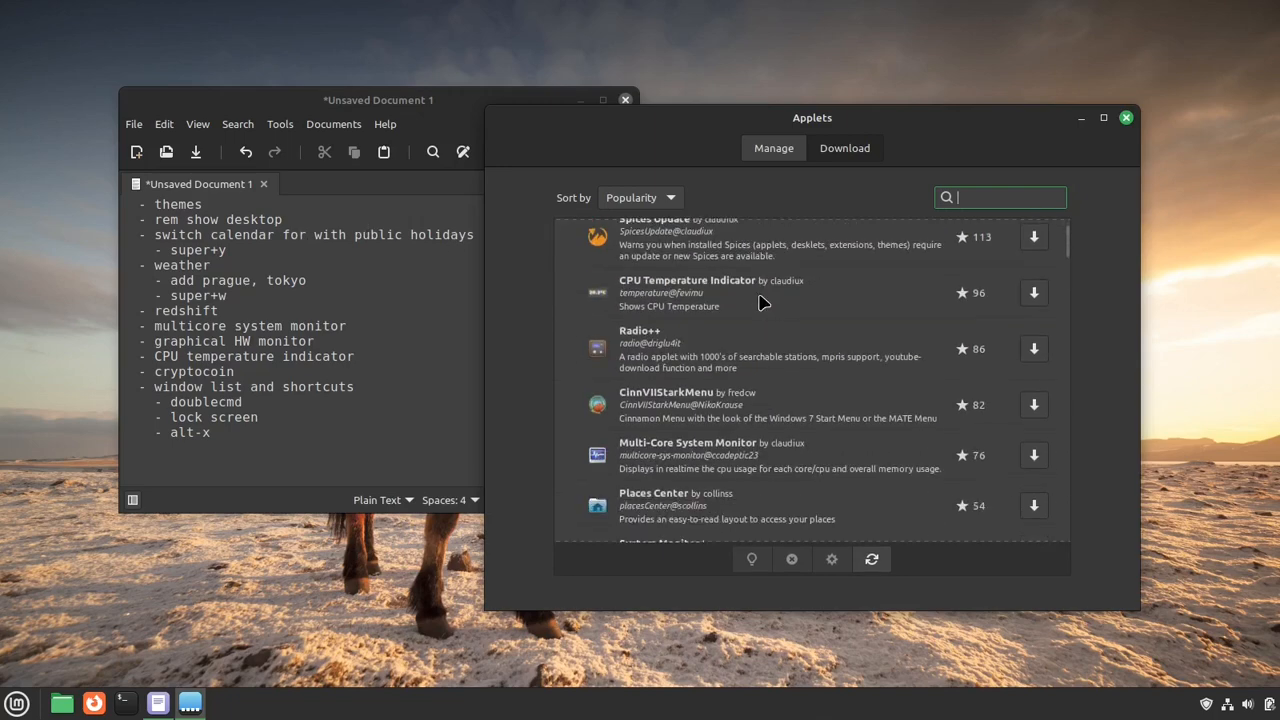
{"action": "scroll", "coordinate": [760, 302], "scroll_direction": "down", "scroll_amount": 5}
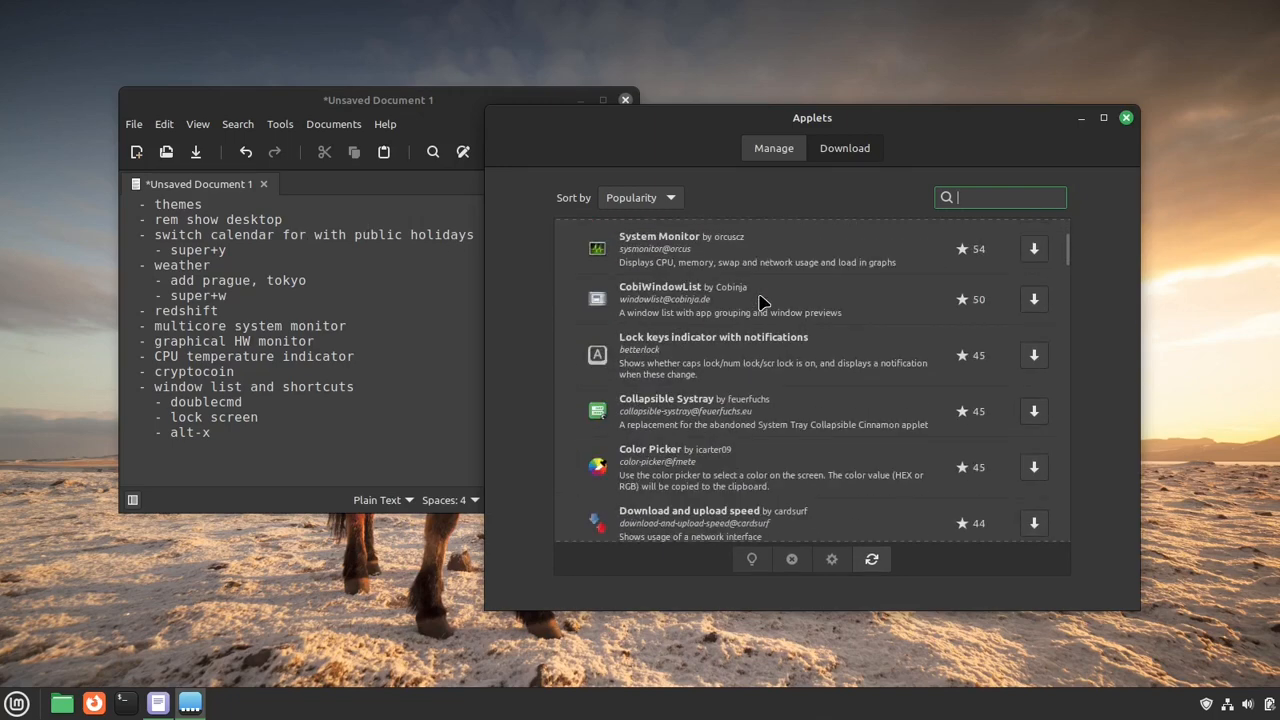
{"action": "scroll", "coordinate": [760, 302], "scroll_direction": "up", "scroll_amount": 5}
{"action": "scroll", "coordinate": [880, 260], "scroll_direction": "down", "scroll_amount": 9}
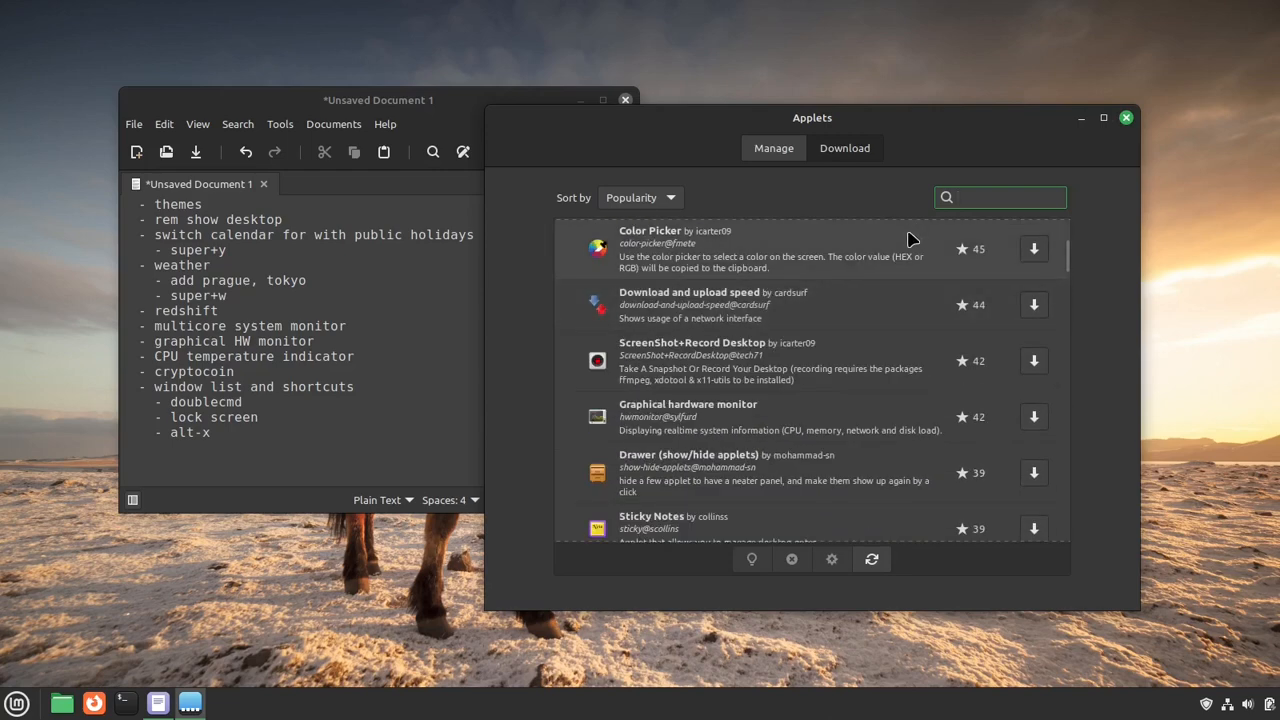
{"action": "type", "text": "pub"}
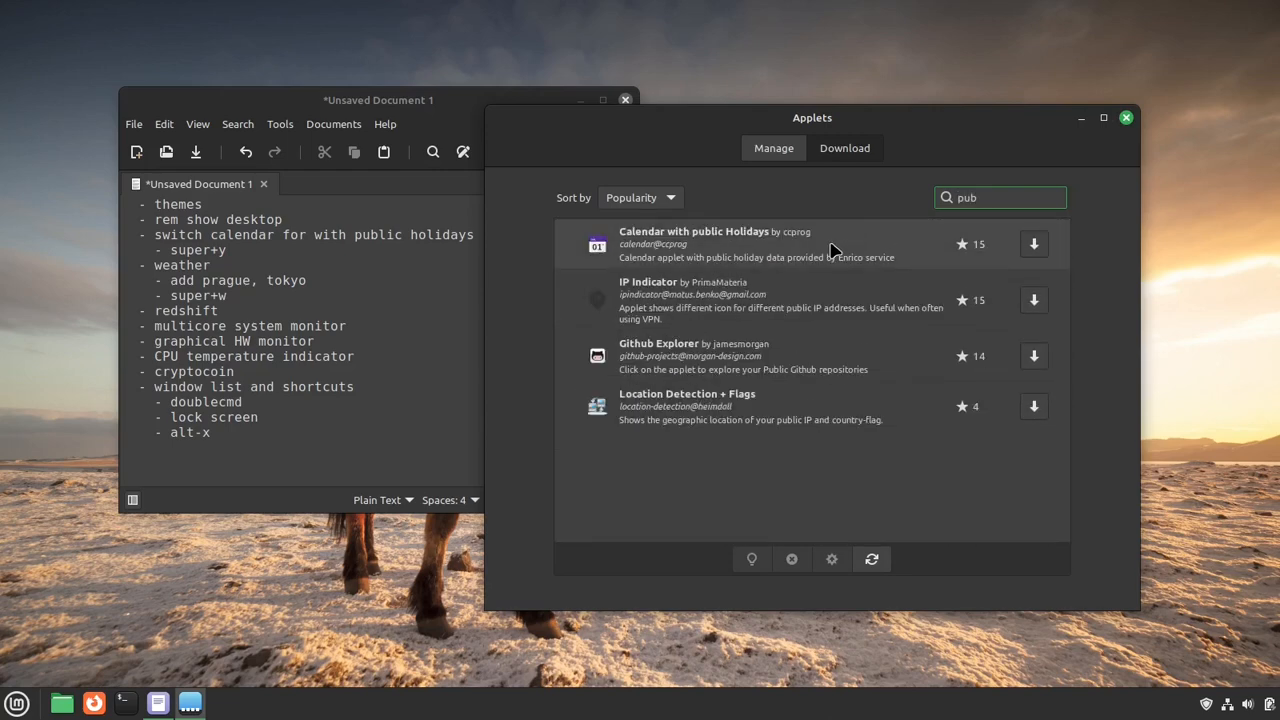
{"action": "left_click", "coordinate": [775, 251]}
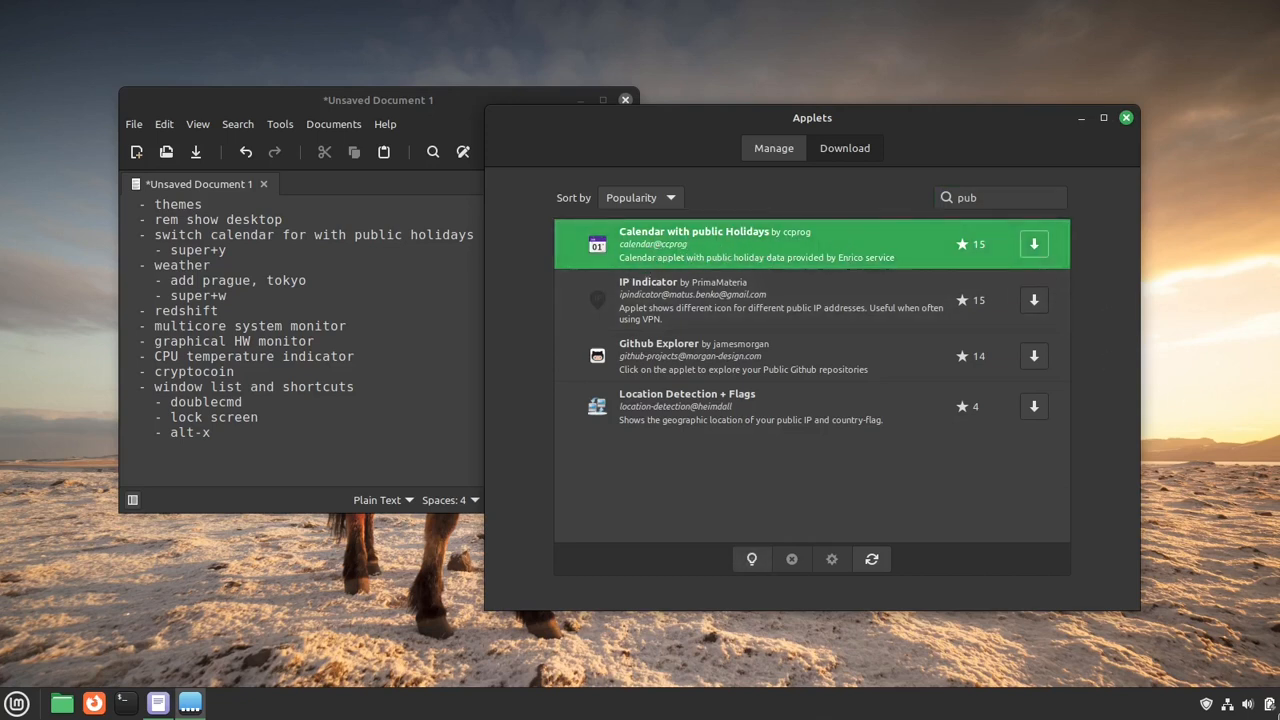
- Open the Calendar application, view its list of calendars and close it
{"action": "left_click", "coordinate": [1276, 712]}
{"action": "left_click", "coordinate": [1276, 712]}
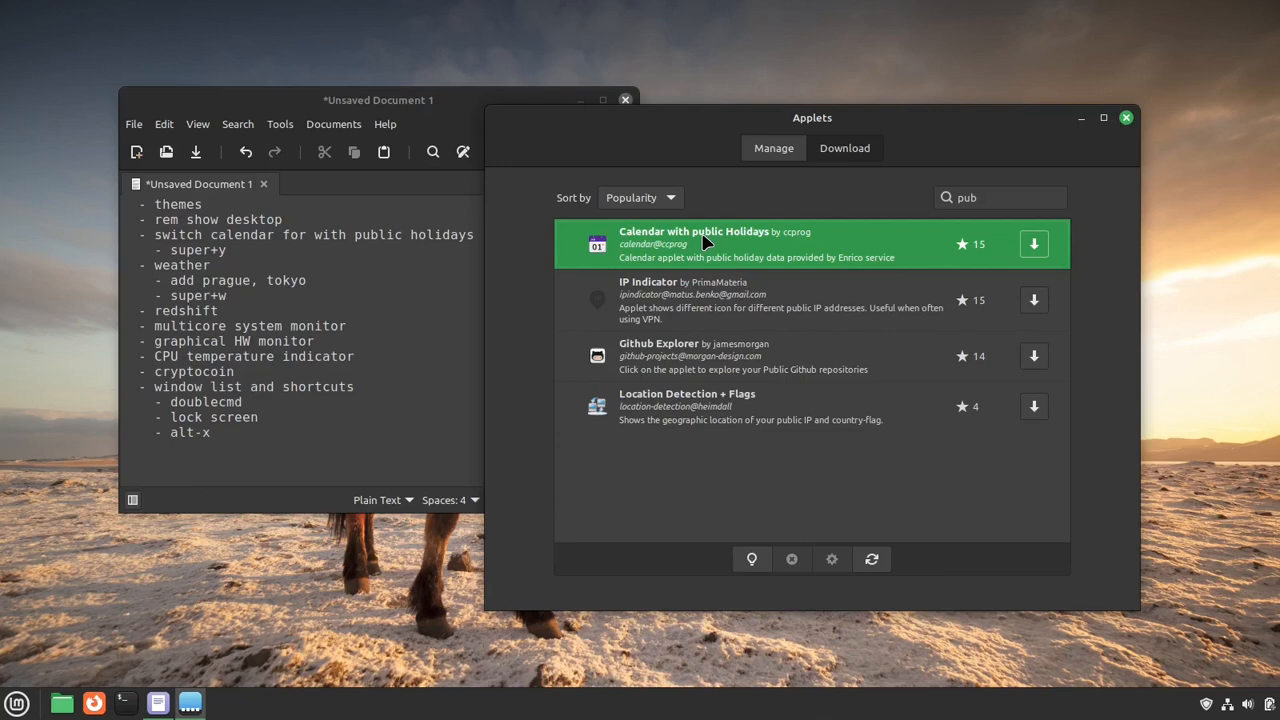
{"action": "key", "text": "super"}
{"action": "type", "text": "call"}
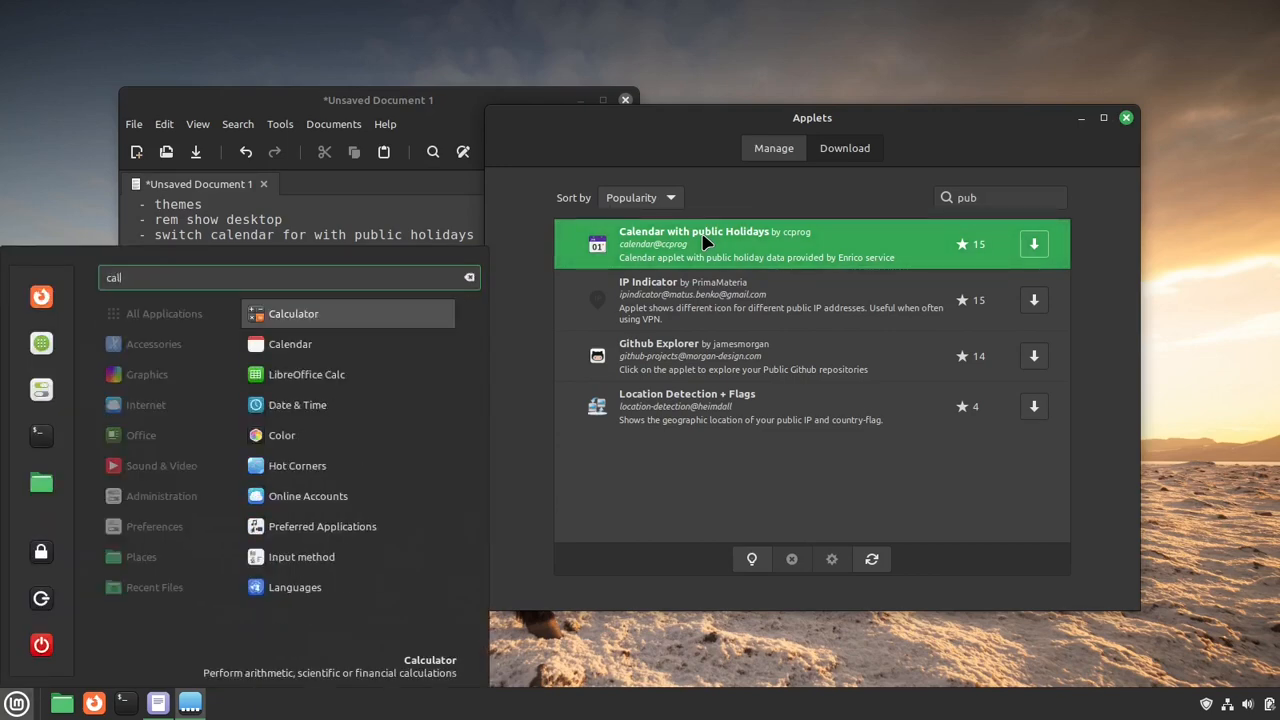
{"action": "key", "text": "Down"}
{"action": "key", "text": "Return"}
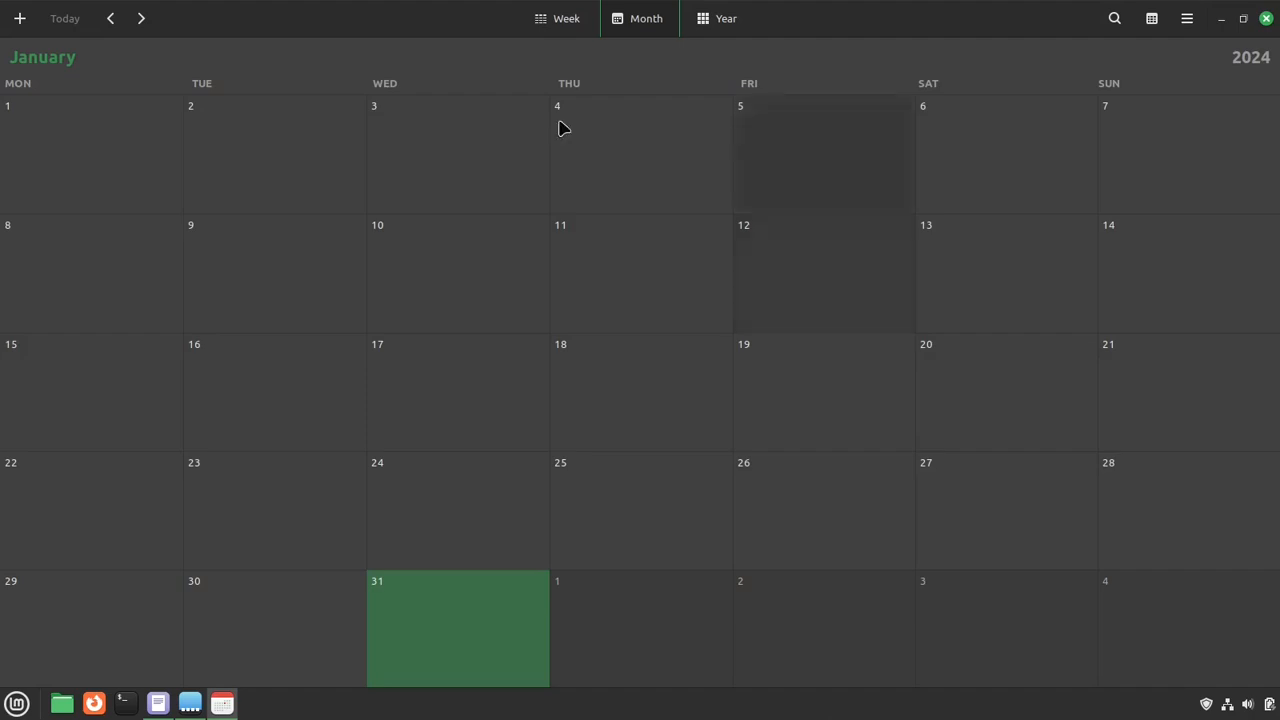
{"action": "left_click", "coordinate": [1151, 18]}
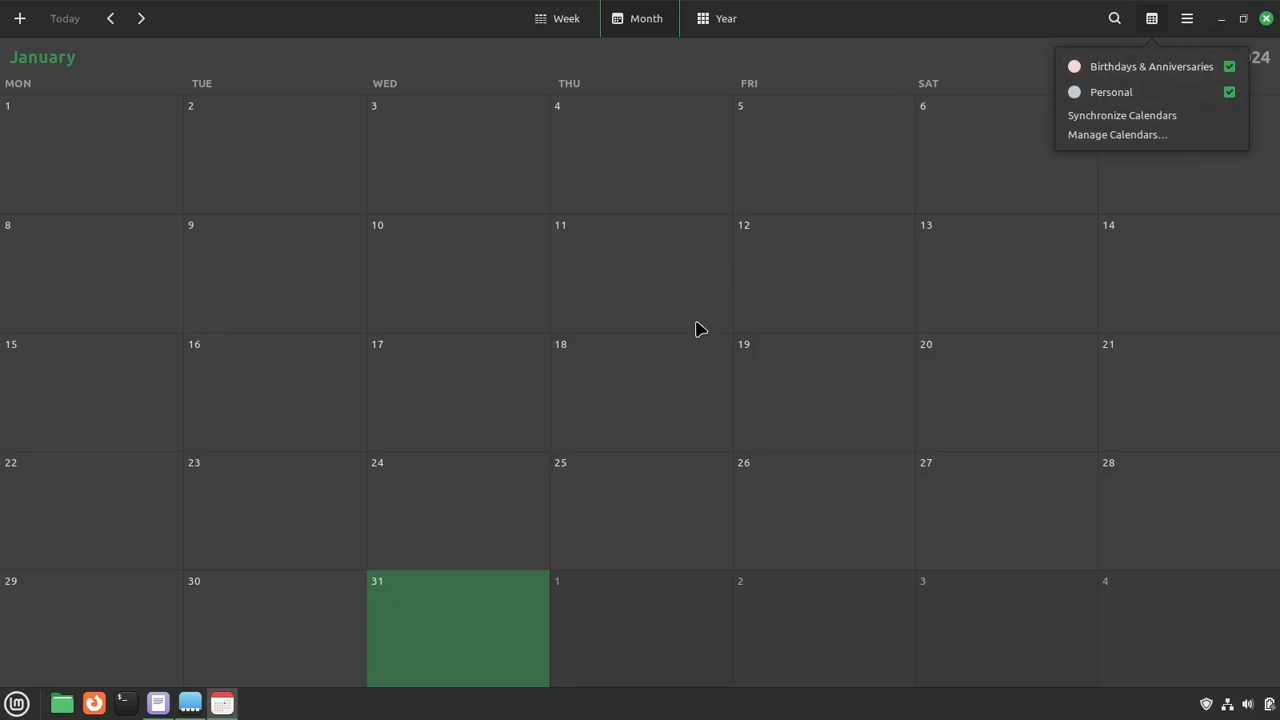
{"action": "left_click", "coordinate": [863, 32]}
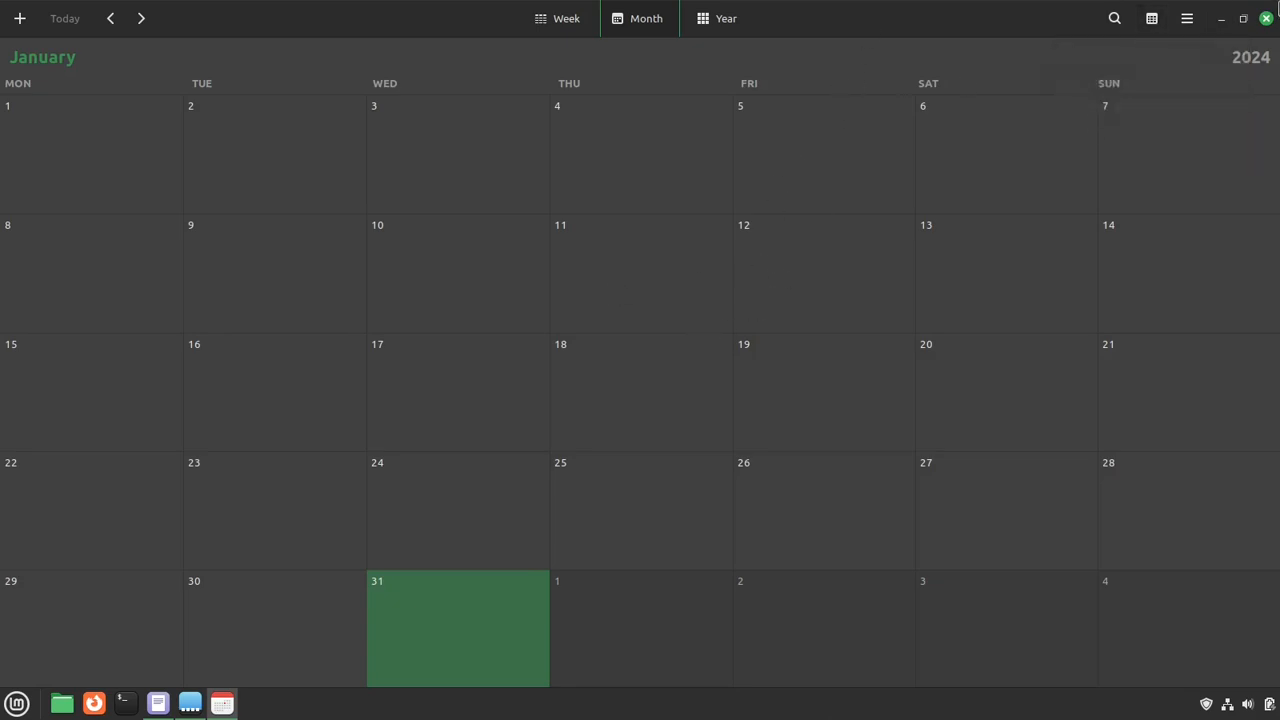
{"action": "left_click", "coordinate": [1267, 18]}
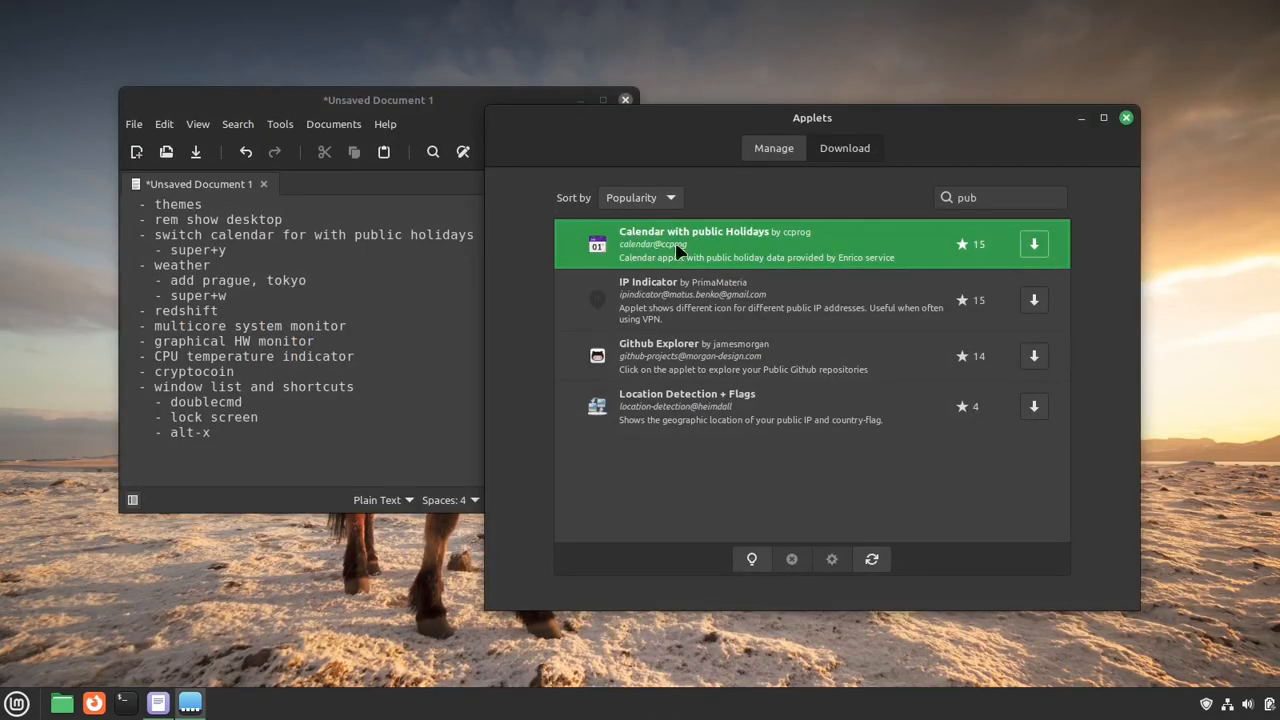
- Install the Calendar with public Holidays applet and add it to the panel
{"action": "left_click", "coordinate": [1040, 252]}
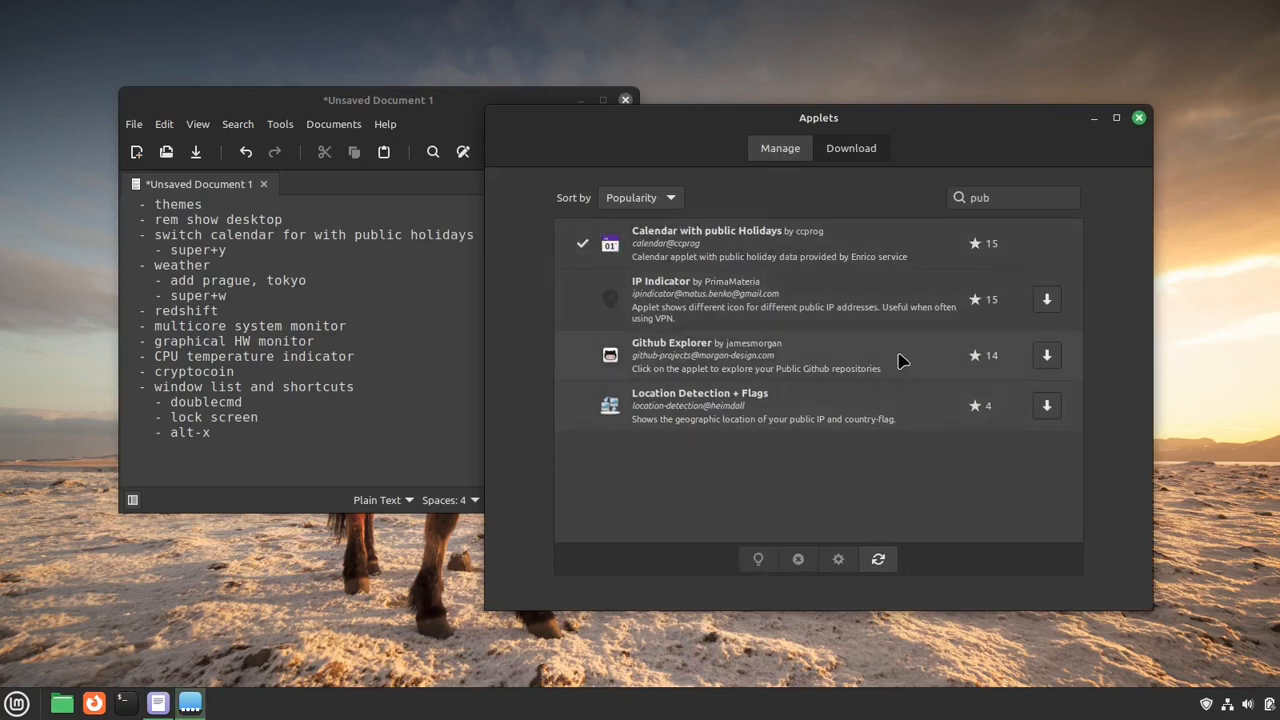
{"action": "left_click", "coordinate": [778, 150]}
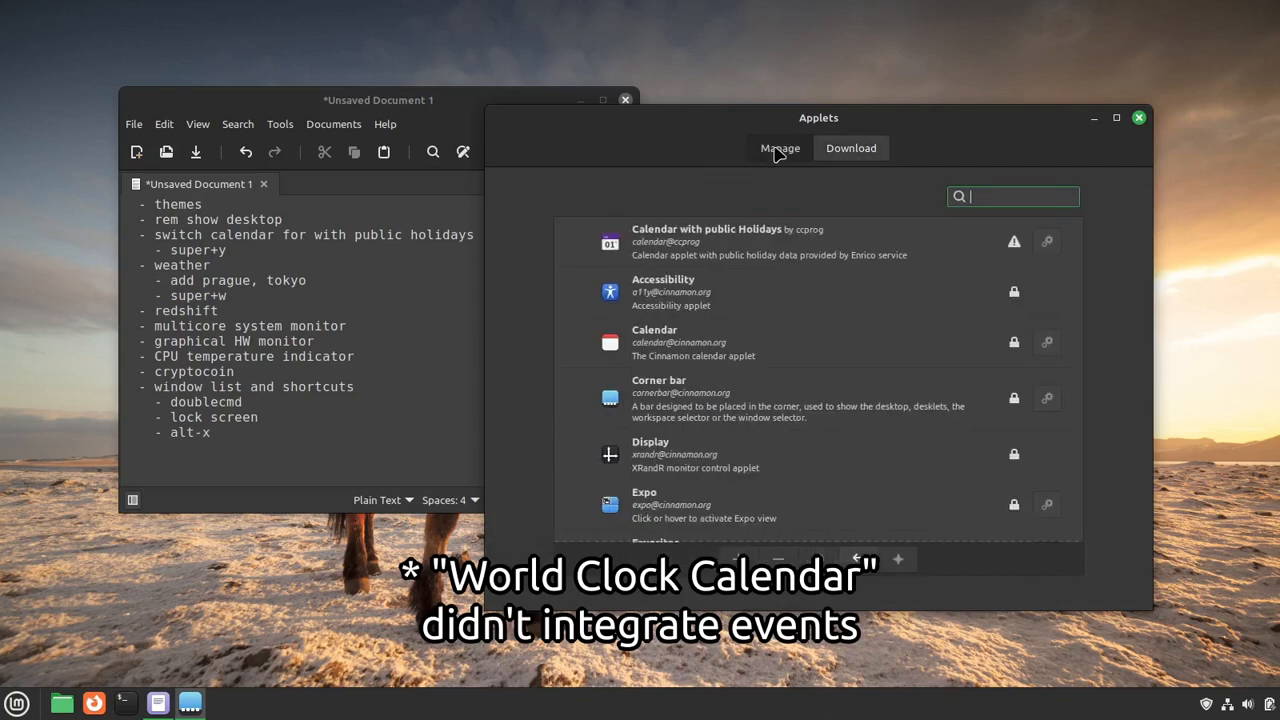
{"action": "left_click", "coordinate": [766, 246]}
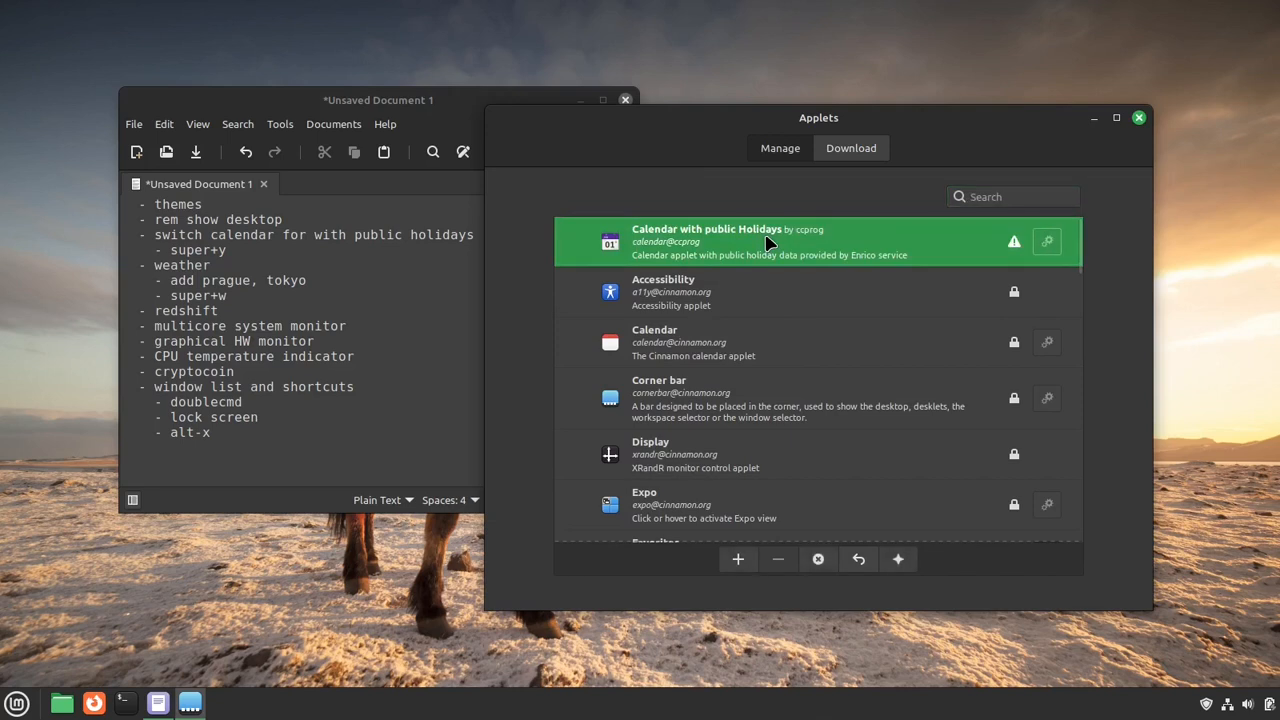
{"action": "left_click", "coordinate": [737, 563]}
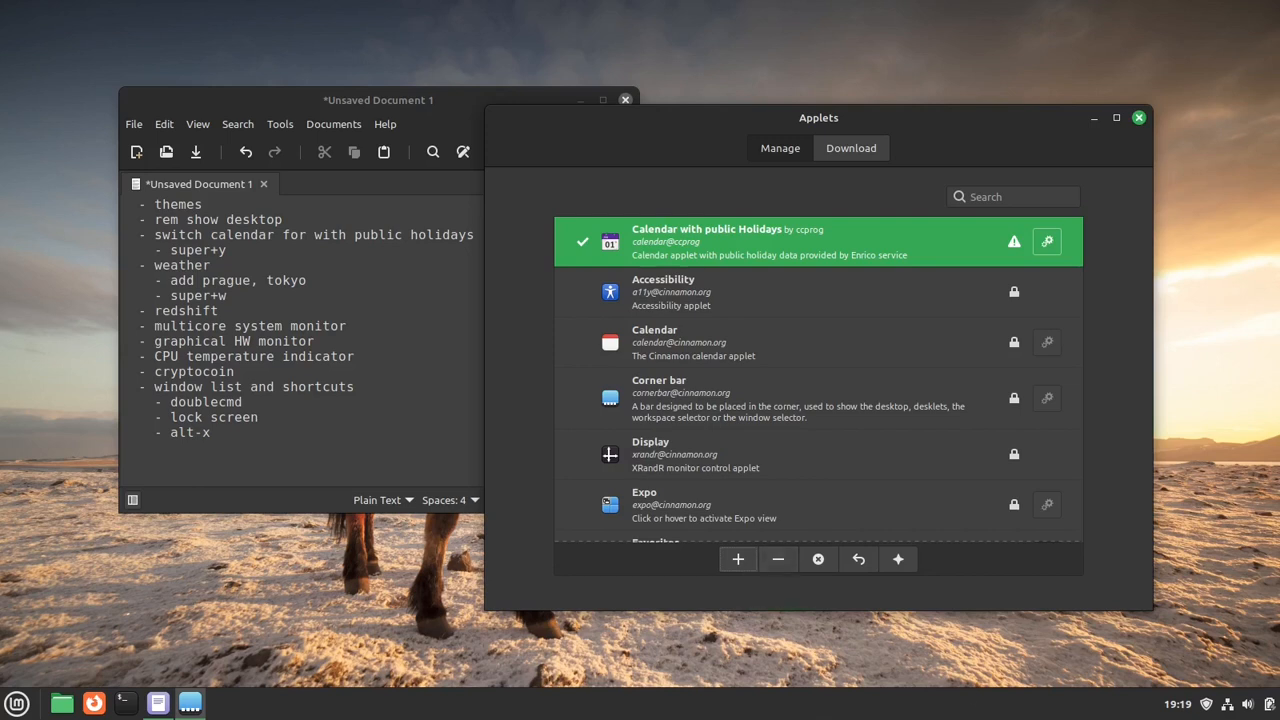
- Enable panel edit mode, move the clock to the far end after the tray icons, and disable edit mode
{"action": "right_click", "coordinate": [1108, 716]}
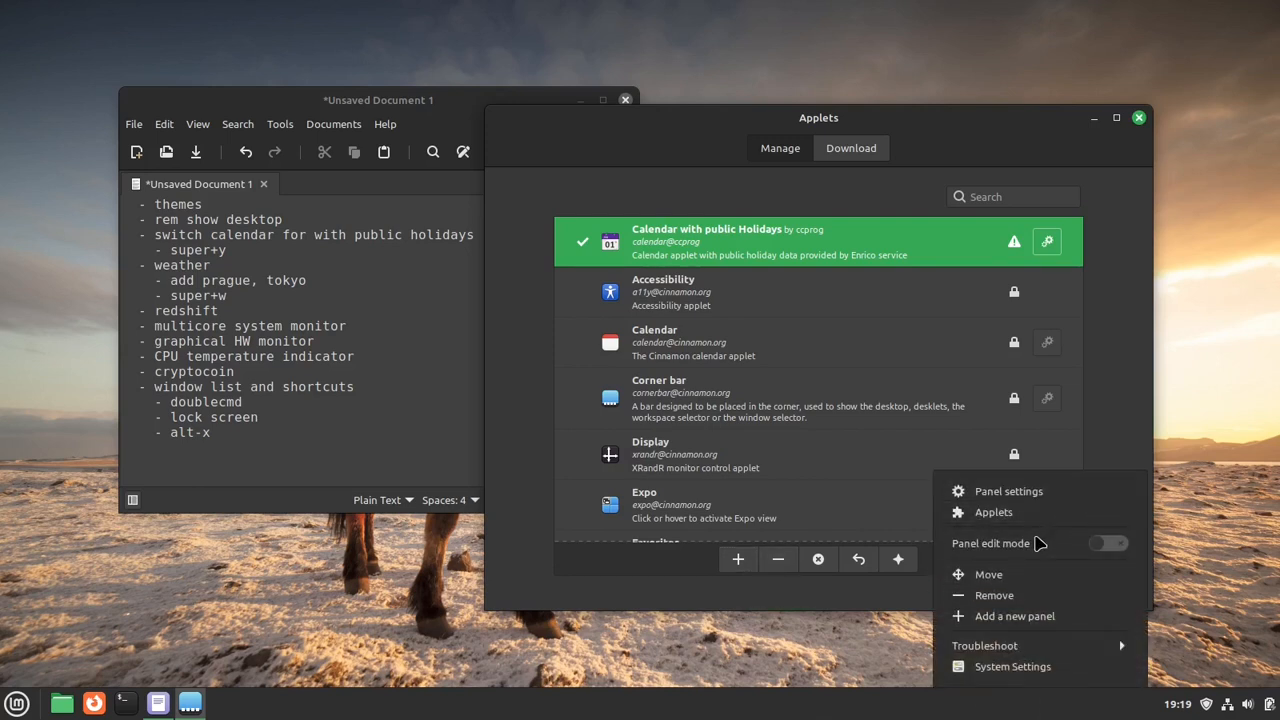
{"action": "left_click", "coordinate": [1042, 549]}
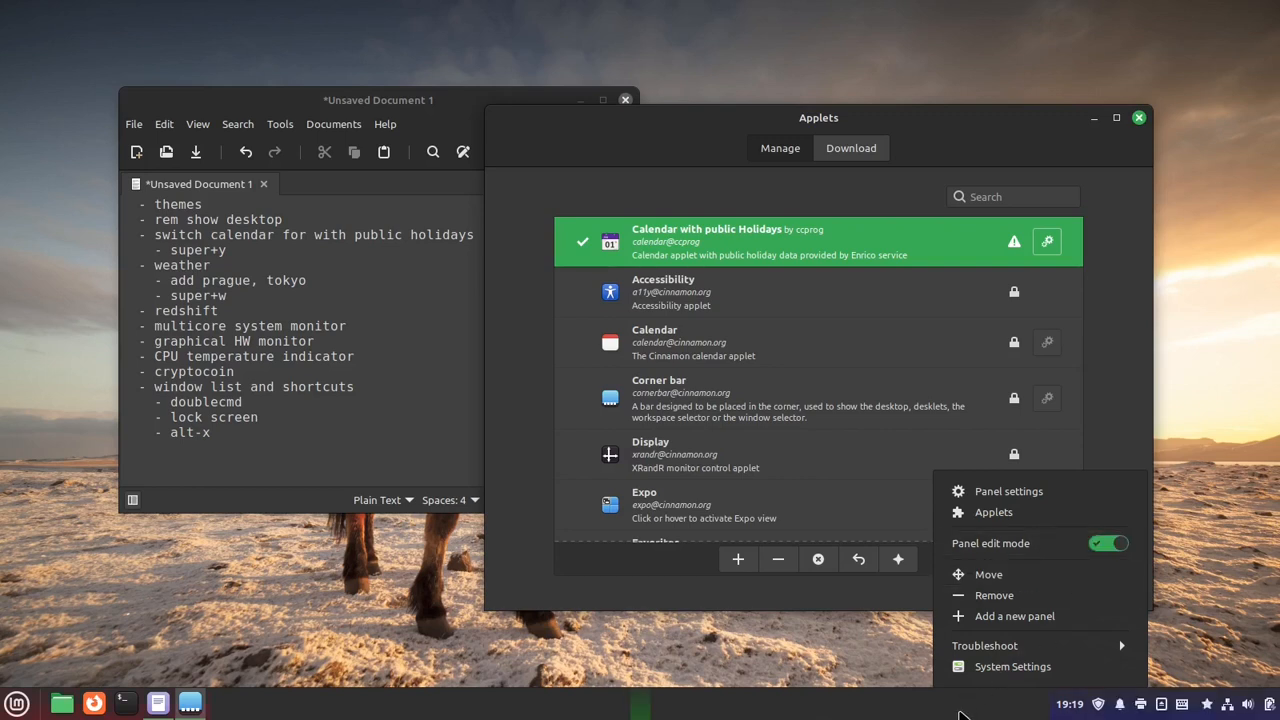
{"action": "left_click", "coordinate": [1007, 712]}
{"action": "left_click_drag", "start_coordinate": [1099, 708], "coordinate": [1278, 713]}
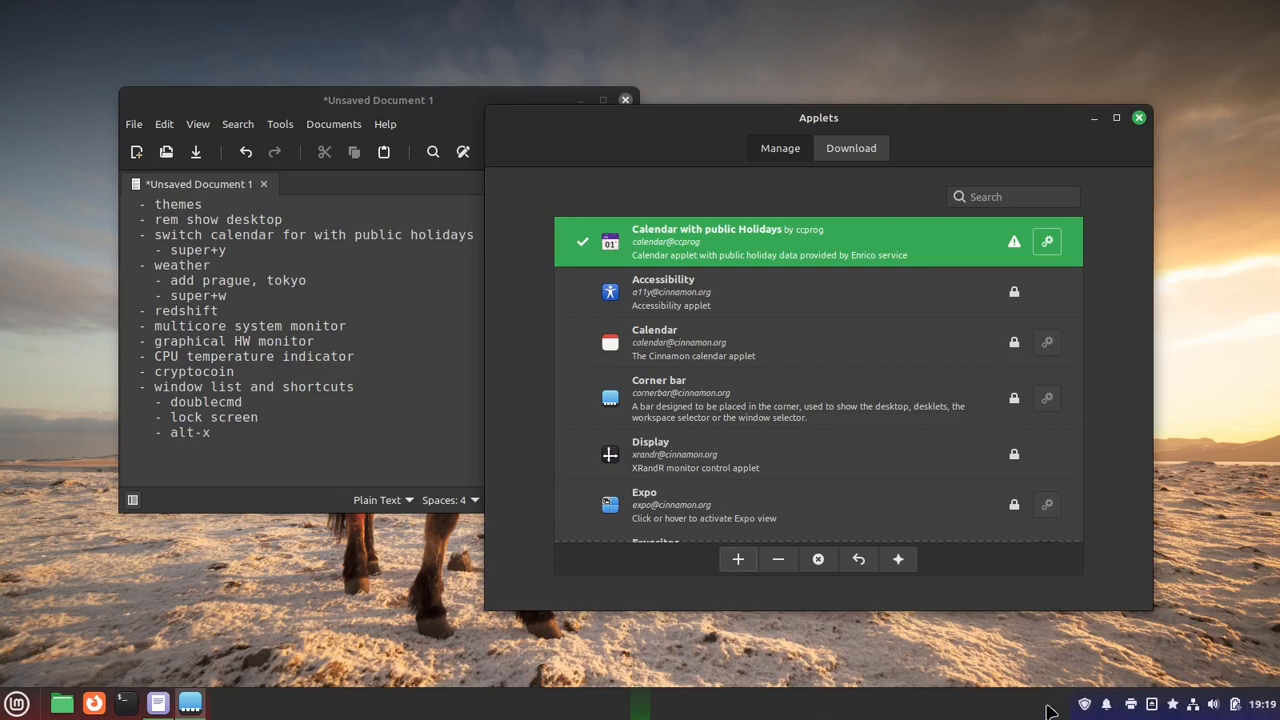
{"action": "right_click", "coordinate": [998, 708]}
{"action": "left_click", "coordinate": [1007, 551]}
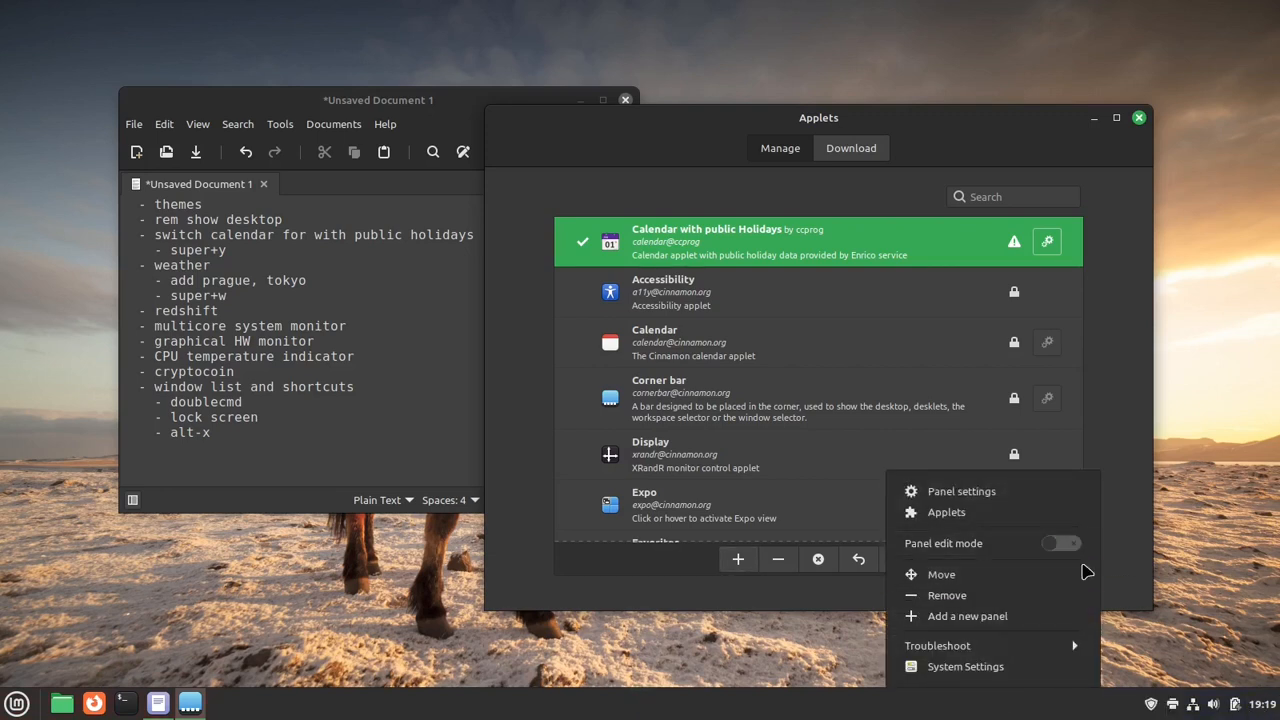
- Open the newly added clock applet's calendar to view its January 2024 page, and close it
{"action": "left_click", "coordinate": [1266, 706]}
{"action": "left_click", "coordinate": [1266, 707]}
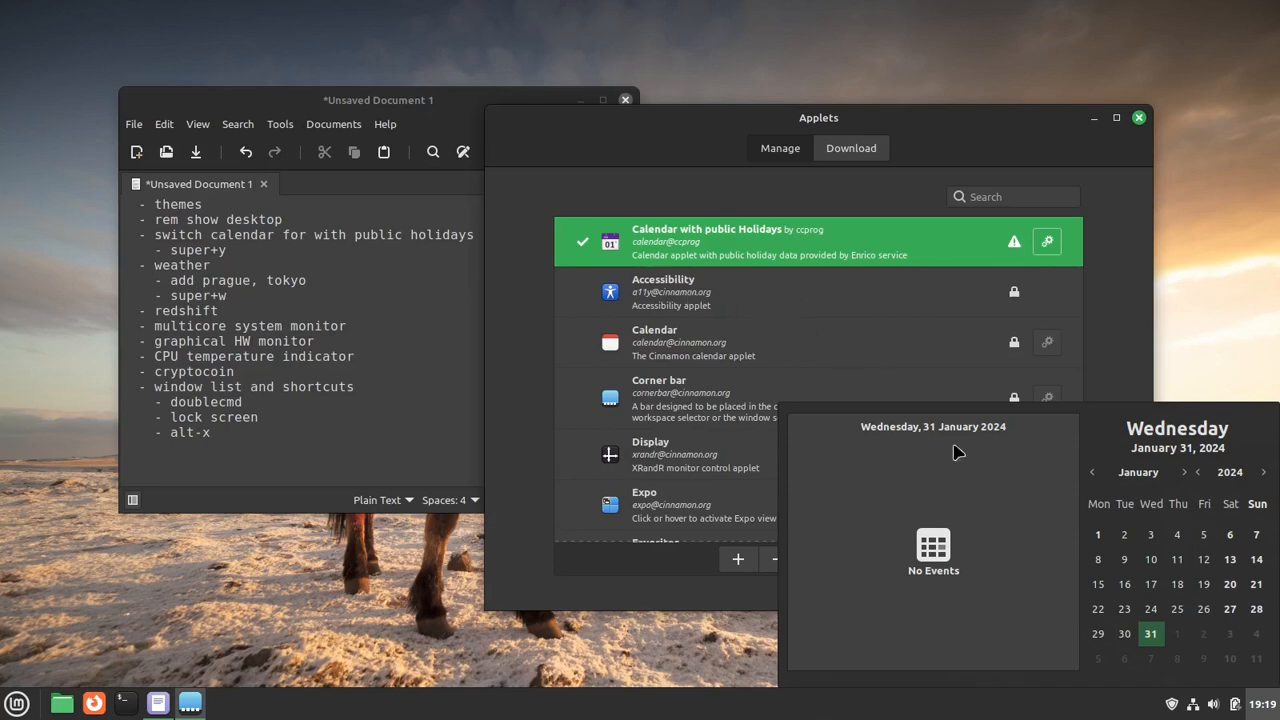
{"action": "left_click", "coordinate": [1266, 712]}
- Enable Display seconds in the clock's Date and Time settings, and open and close its calendar to check it
{"action": "right_click", "coordinate": [1266, 712]}
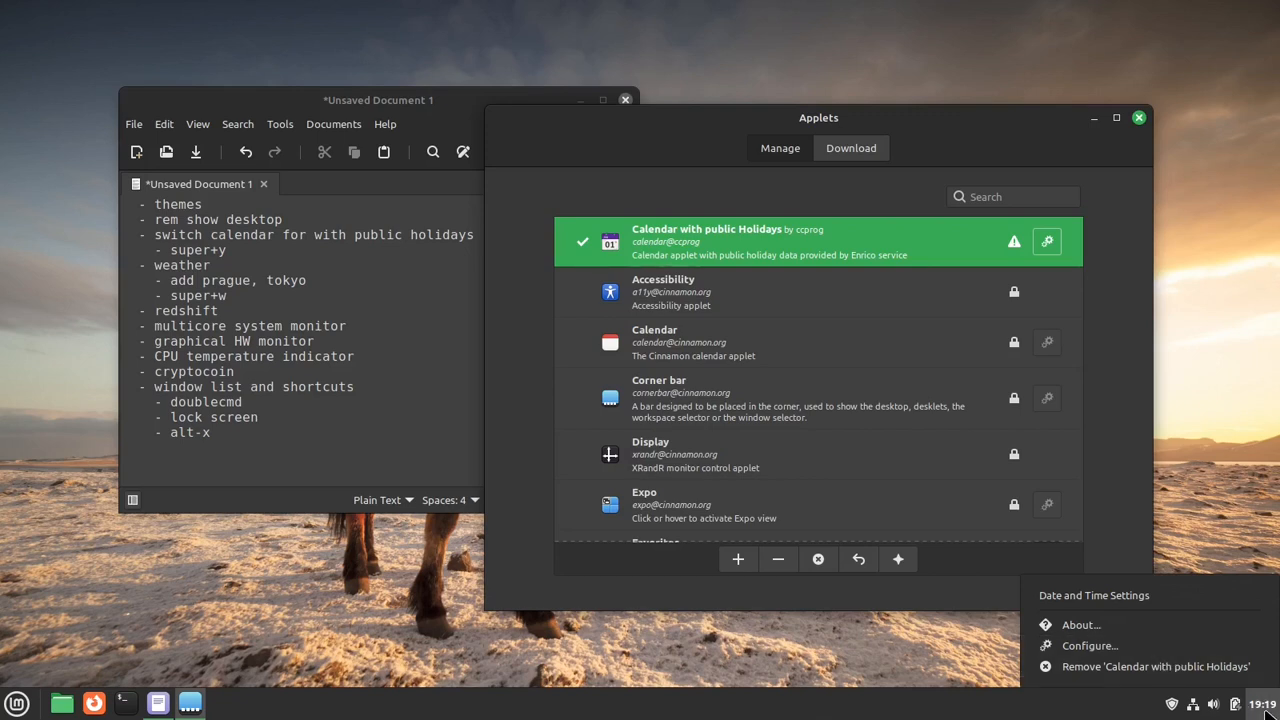
{"action": "left_click", "coordinate": [1173, 596]}
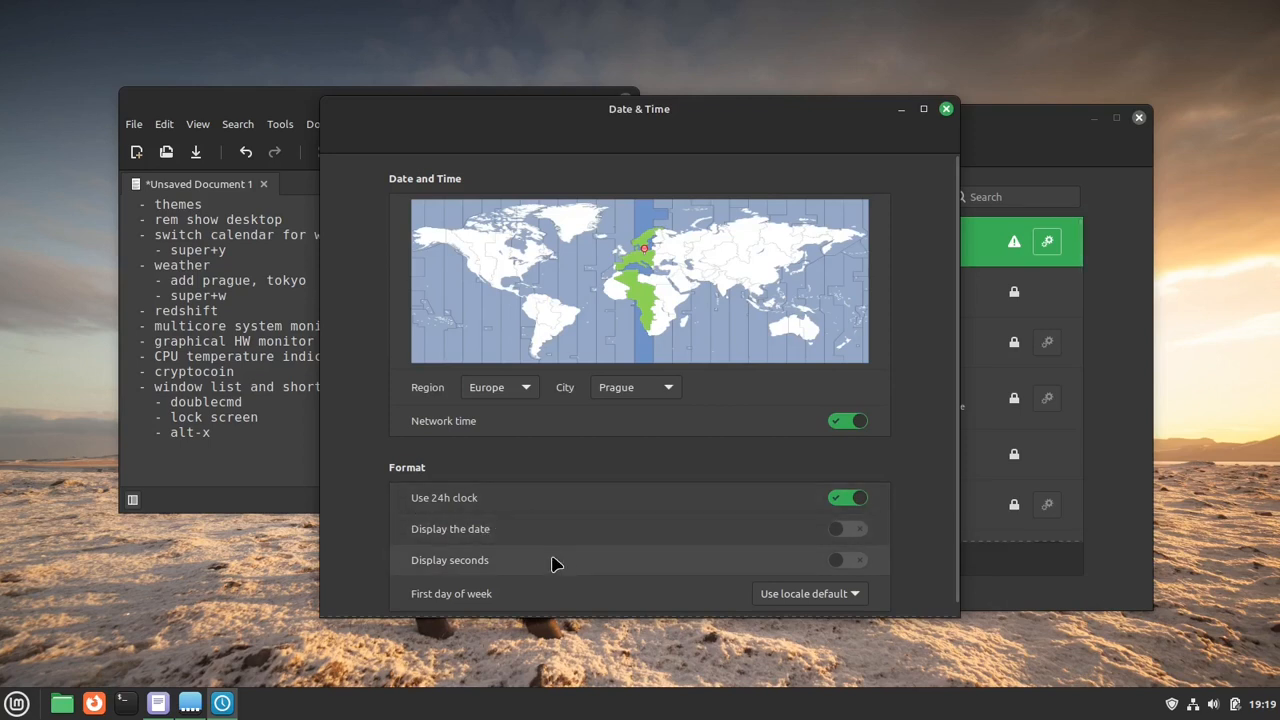
{"action": "left_click", "coordinate": [627, 563]}
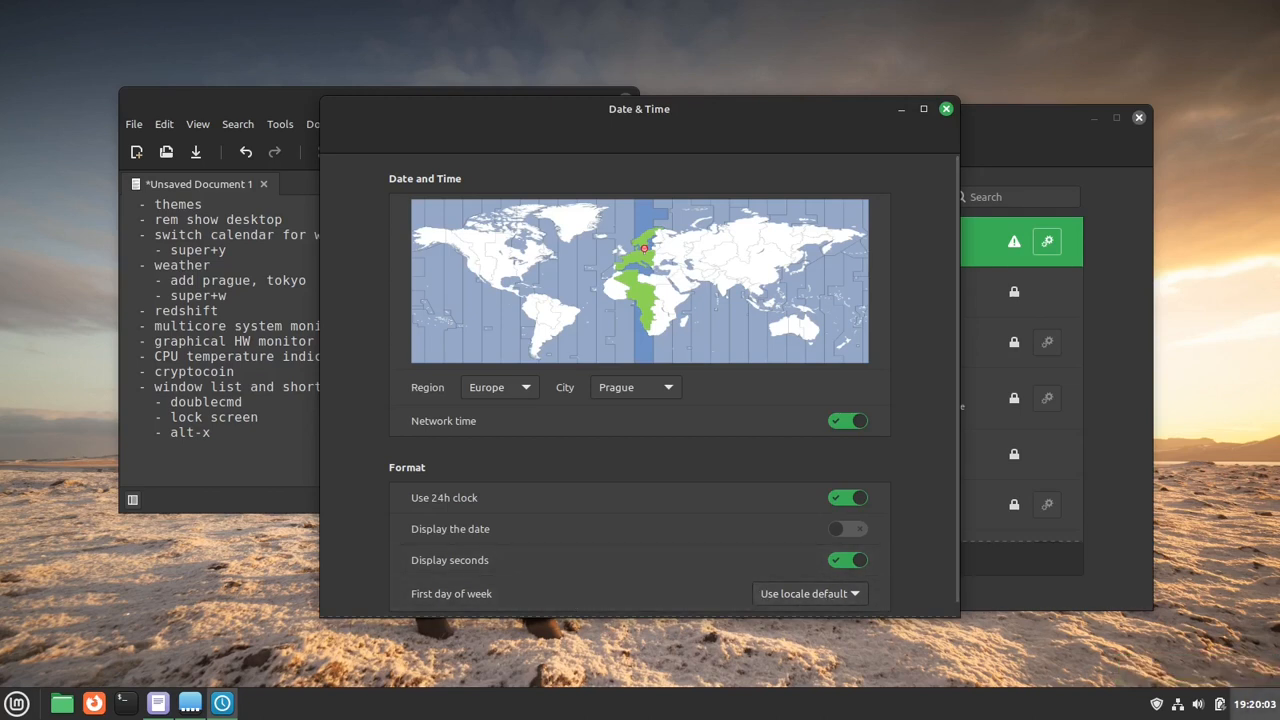
{"action": "left_click", "coordinate": [1254, 703]}
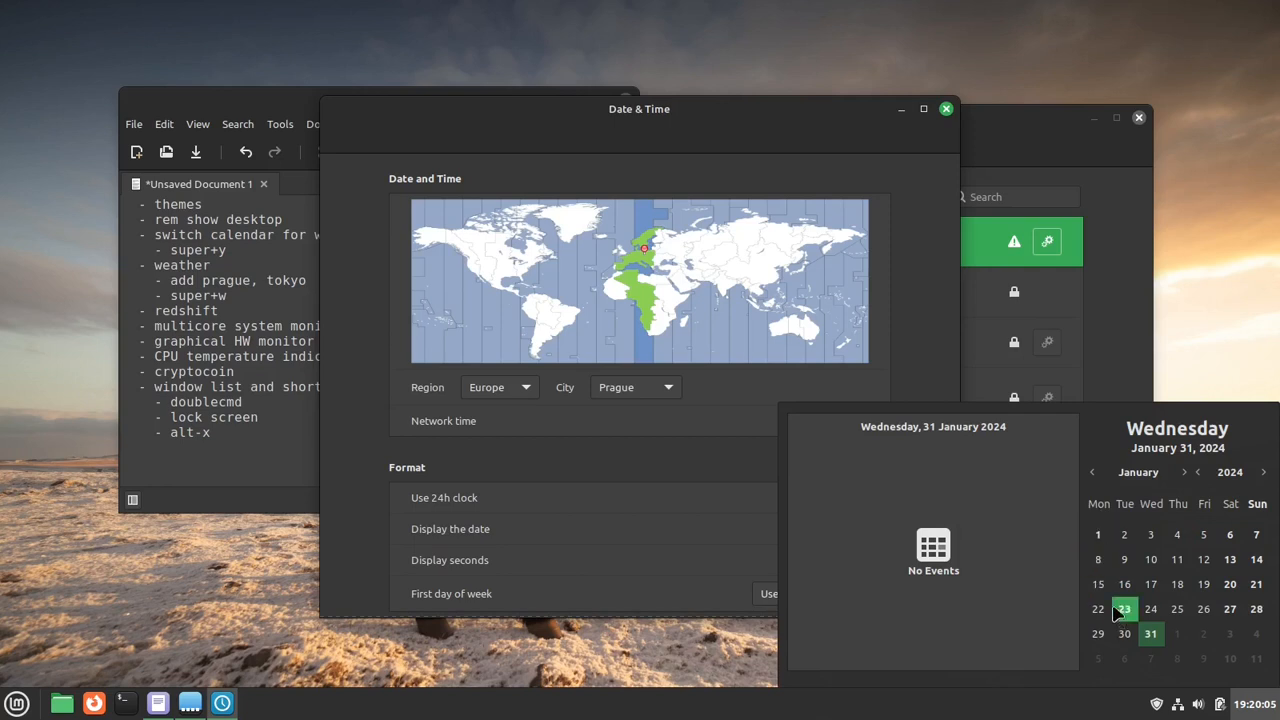
{"action": "left_click", "coordinate": [937, 328]}
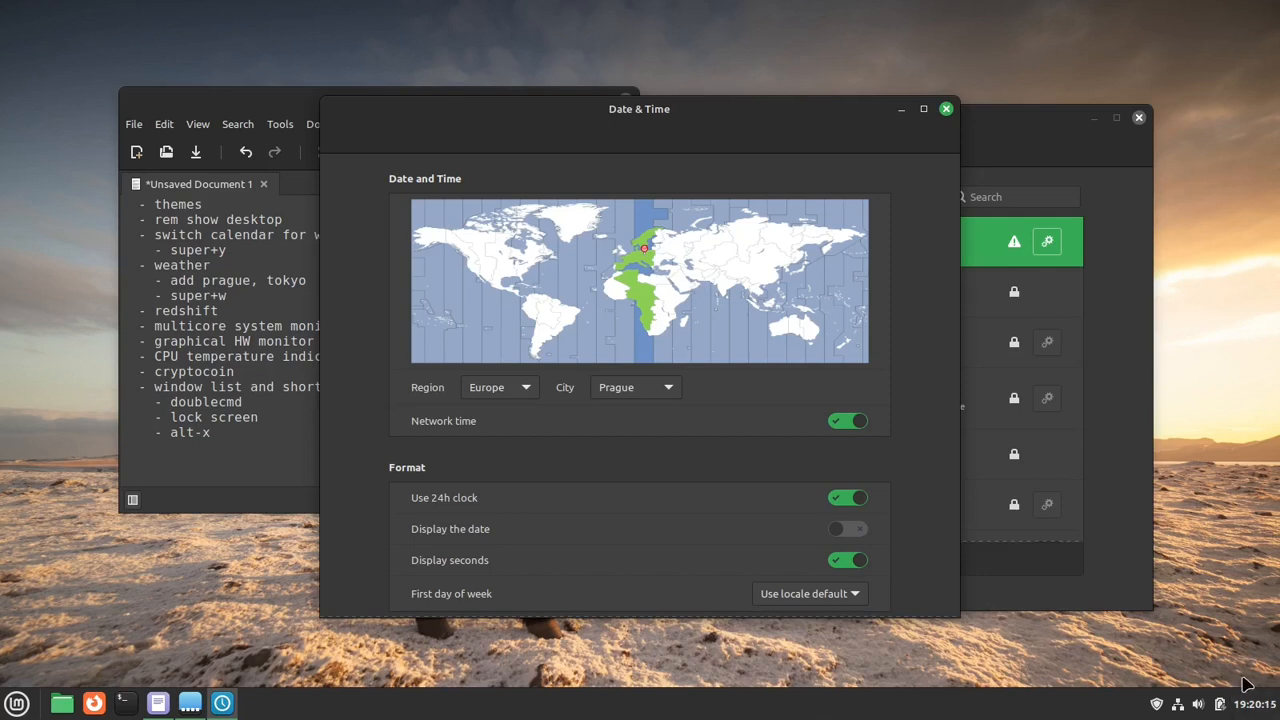
- Review the Region and Time format choices in Language Settings, compare them with the clock's calendar, and close the settings
{"action": "key", "text": "super"}
{"action": "type", "text": "lang"}
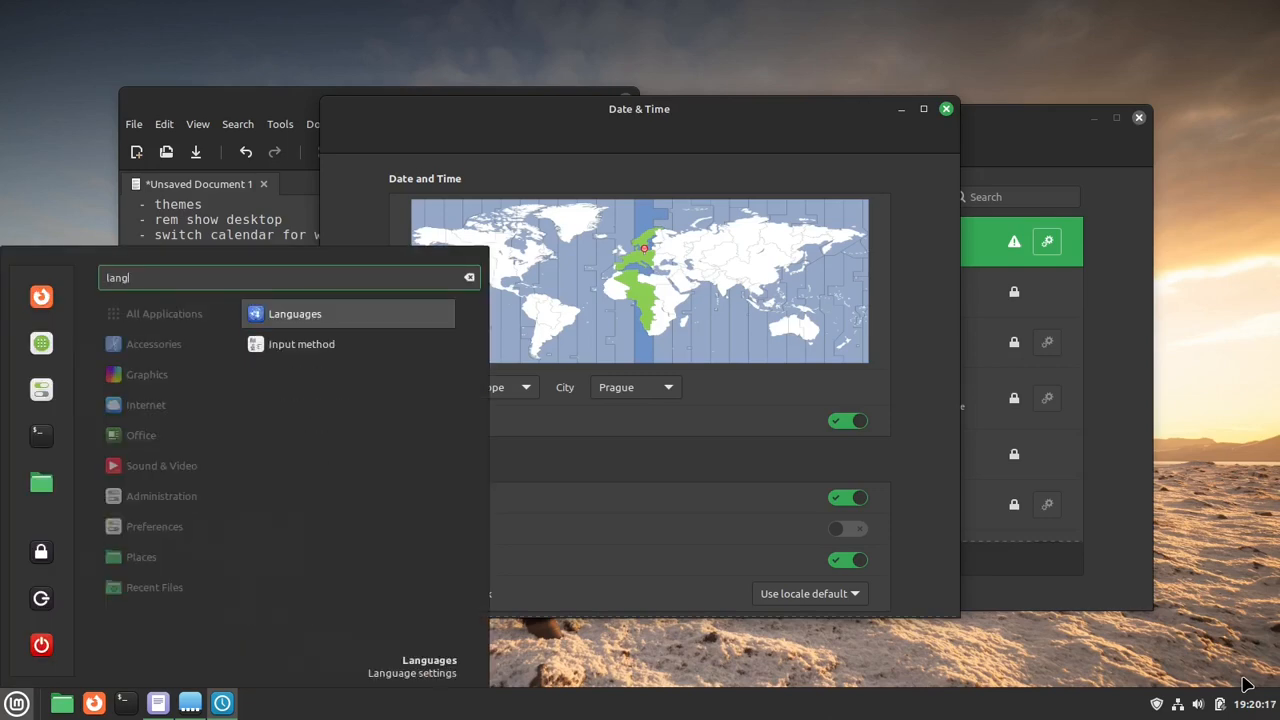
{"action": "key", "text": "Return"}
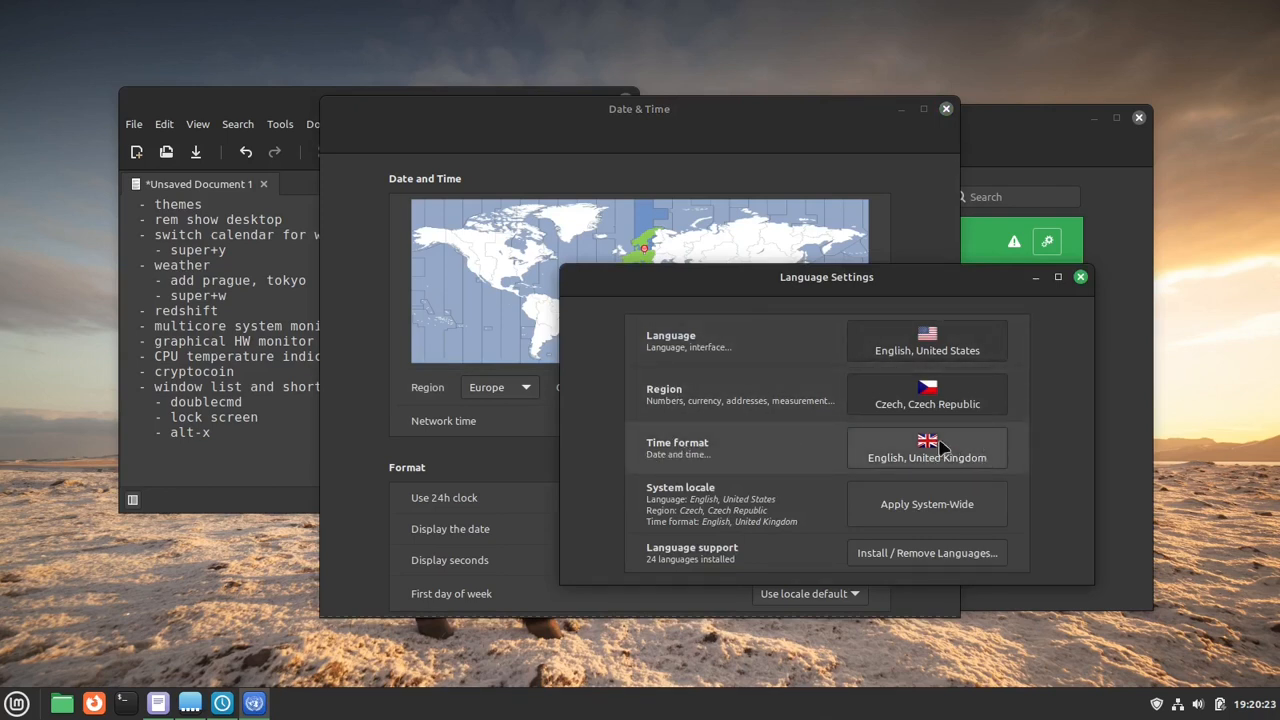
{"action": "left_click", "coordinate": [1262, 704]}
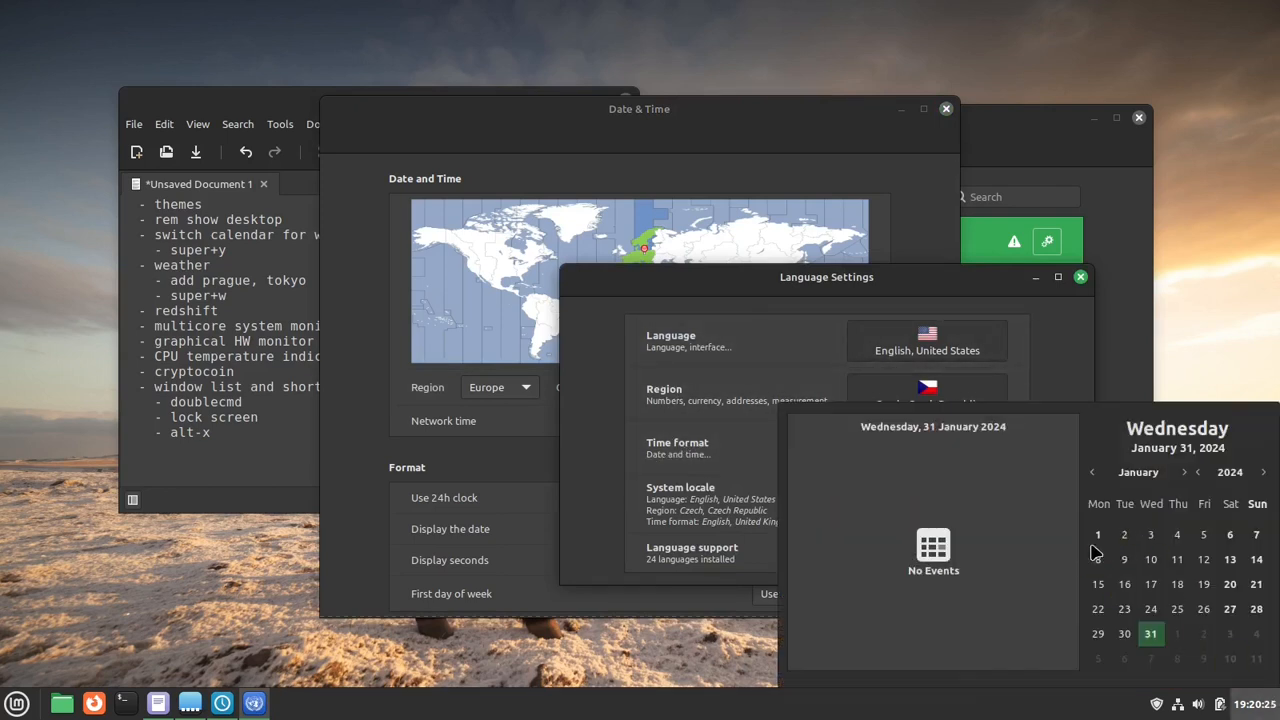
{"action": "left_click", "coordinate": [1087, 337]}
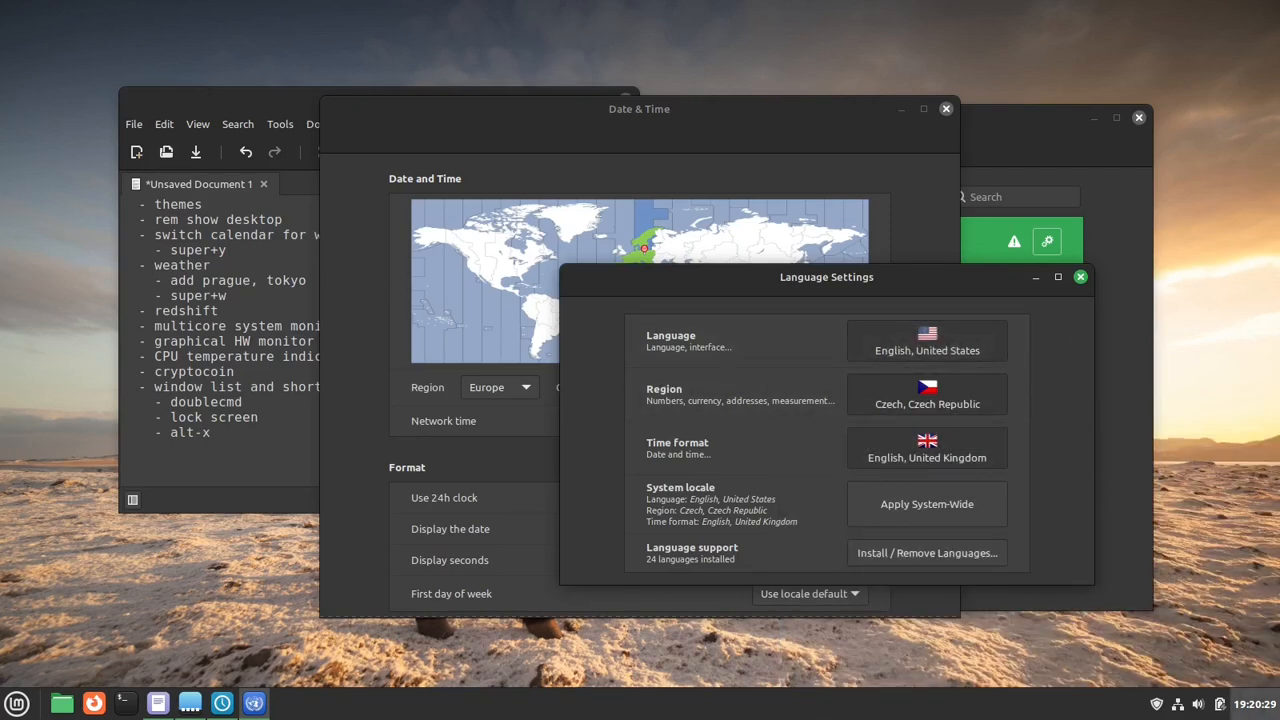
{"action": "left_click", "coordinate": [1264, 706]}
{"action": "left_click", "coordinate": [1070, 350]}
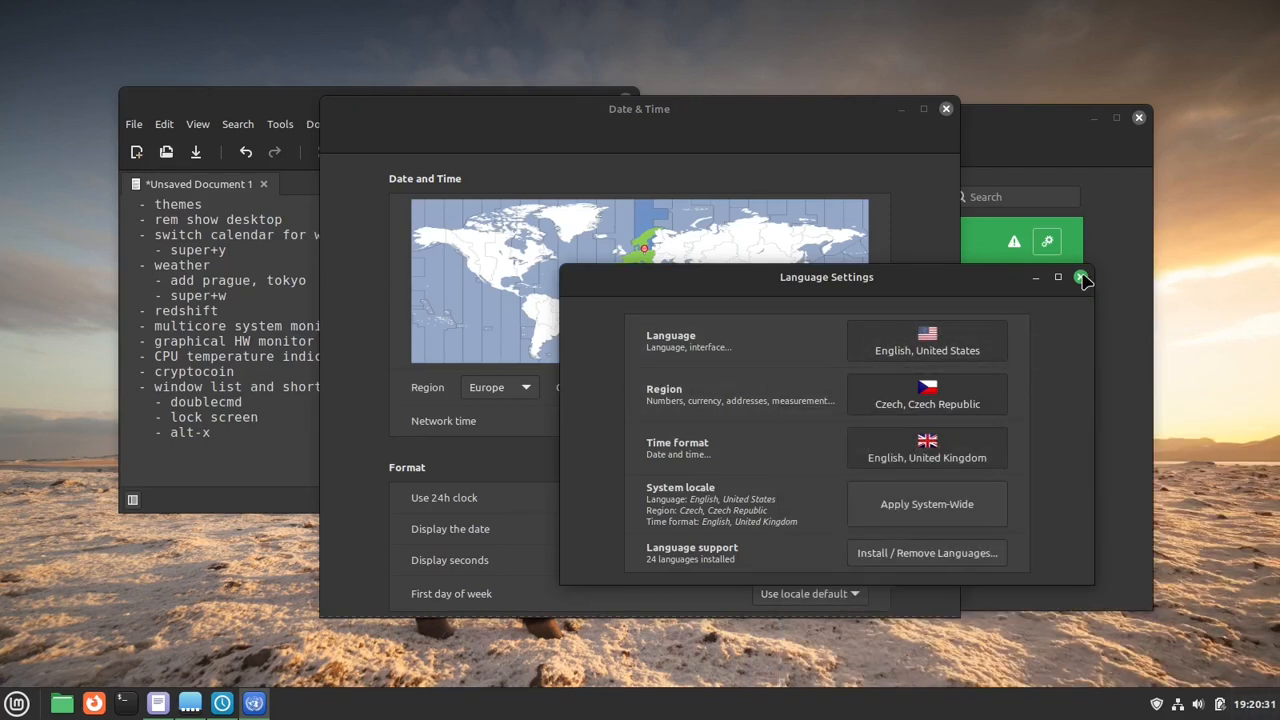
{"action": "left_click", "coordinate": [1081, 277]}
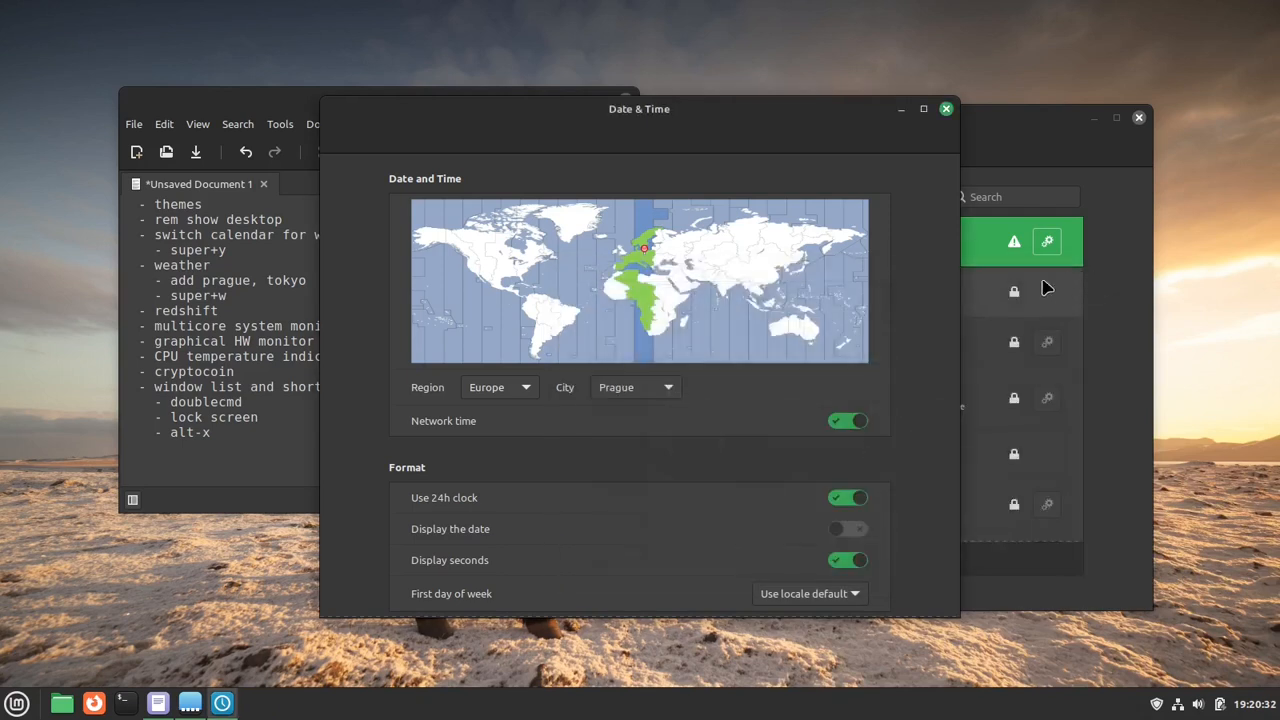
- Examine the First day of week options in the Date & Time settings and close the window
{"action": "left_click", "coordinate": [801, 594]}
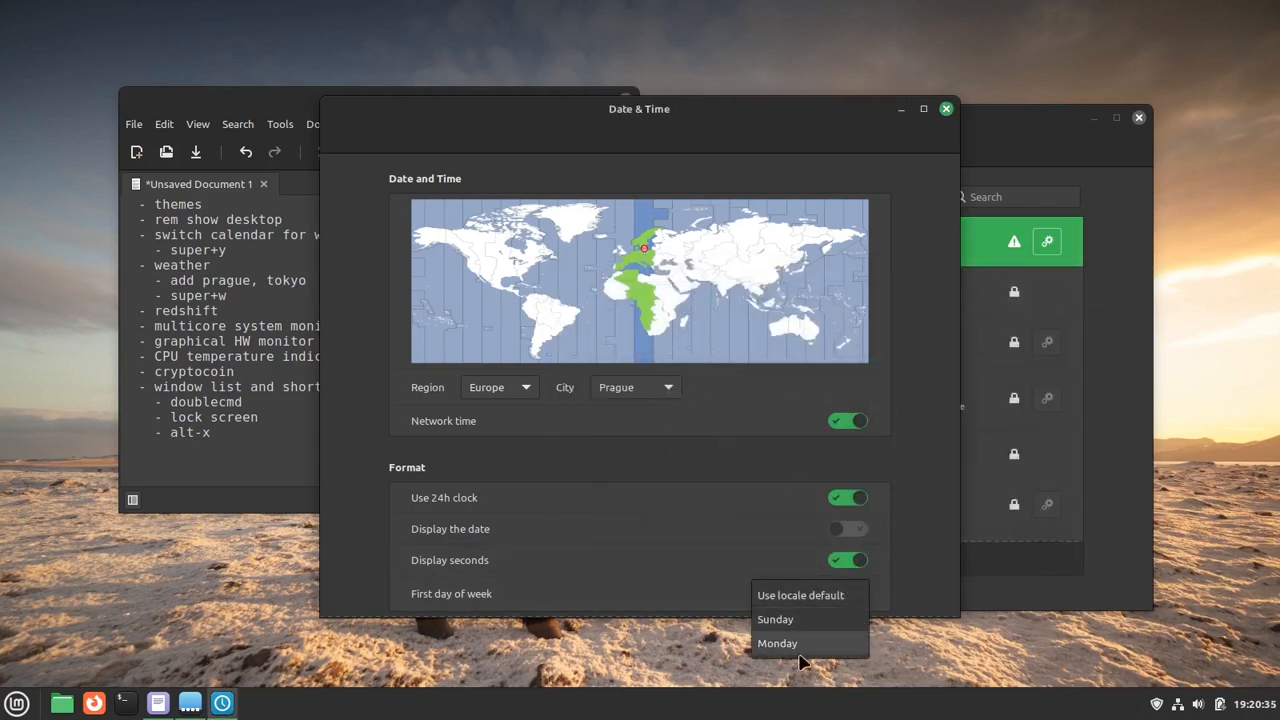
{"action": "left_click", "coordinate": [929, 560]}
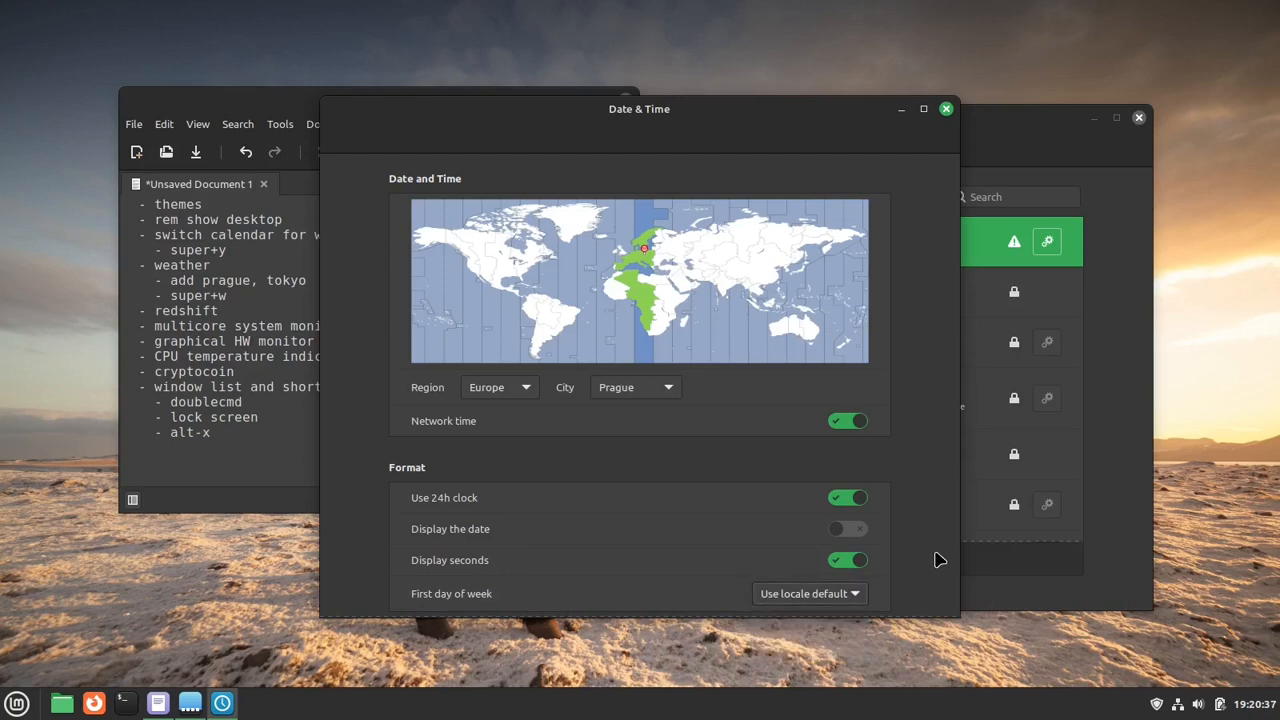
{"action": "left_click", "coordinate": [946, 108]}
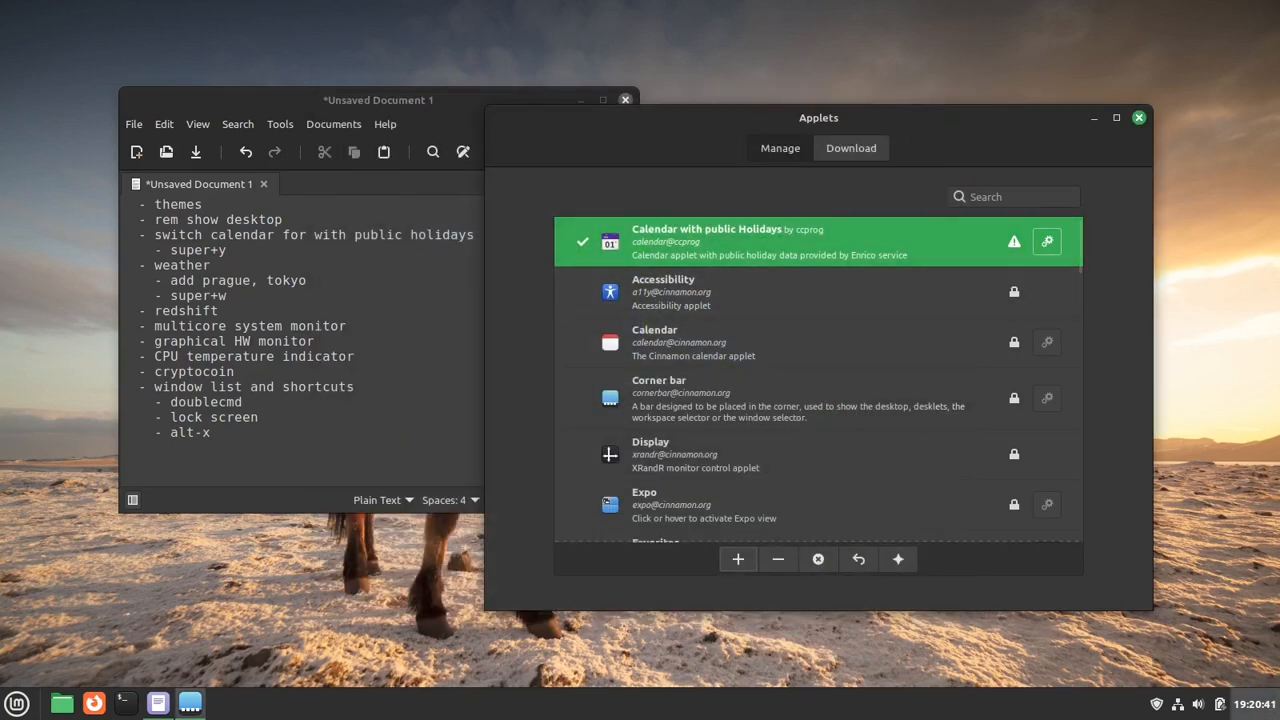
- Reopen the Date and Time Settings from the panel clock and enable Display the date
{"action": "right_click", "coordinate": [1265, 712]}
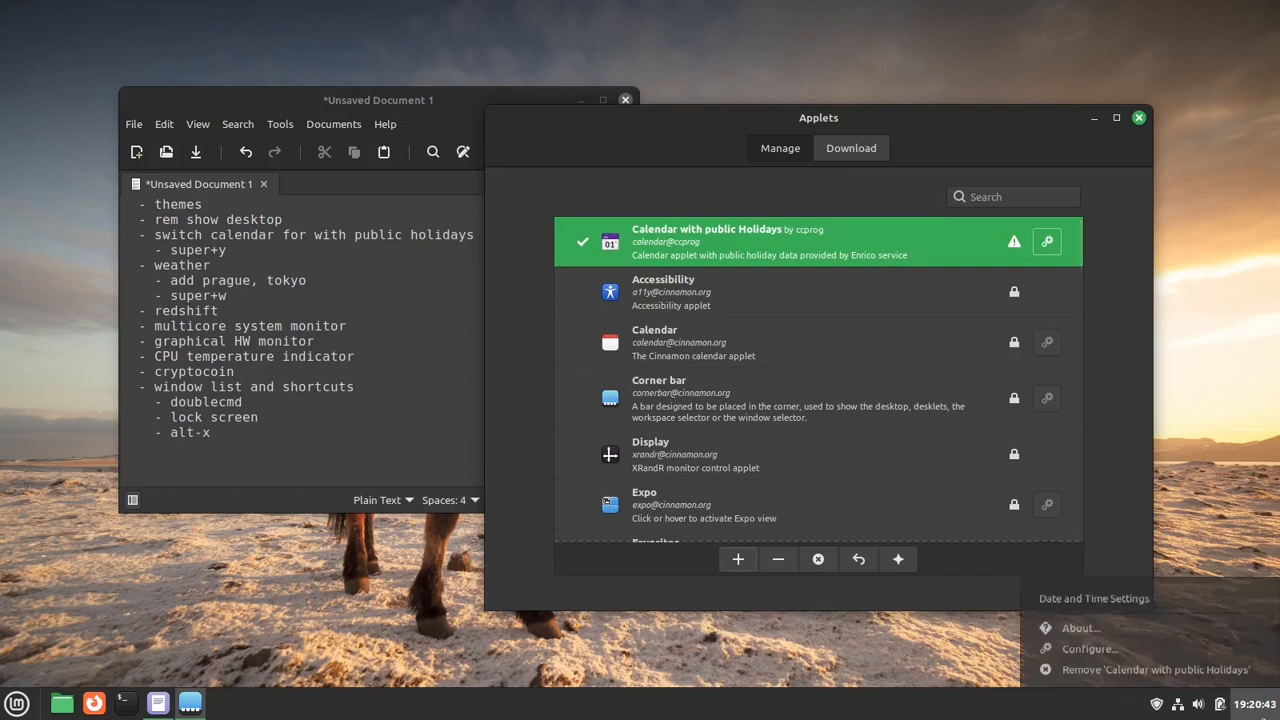
{"action": "right_click", "coordinate": [1263, 717]}
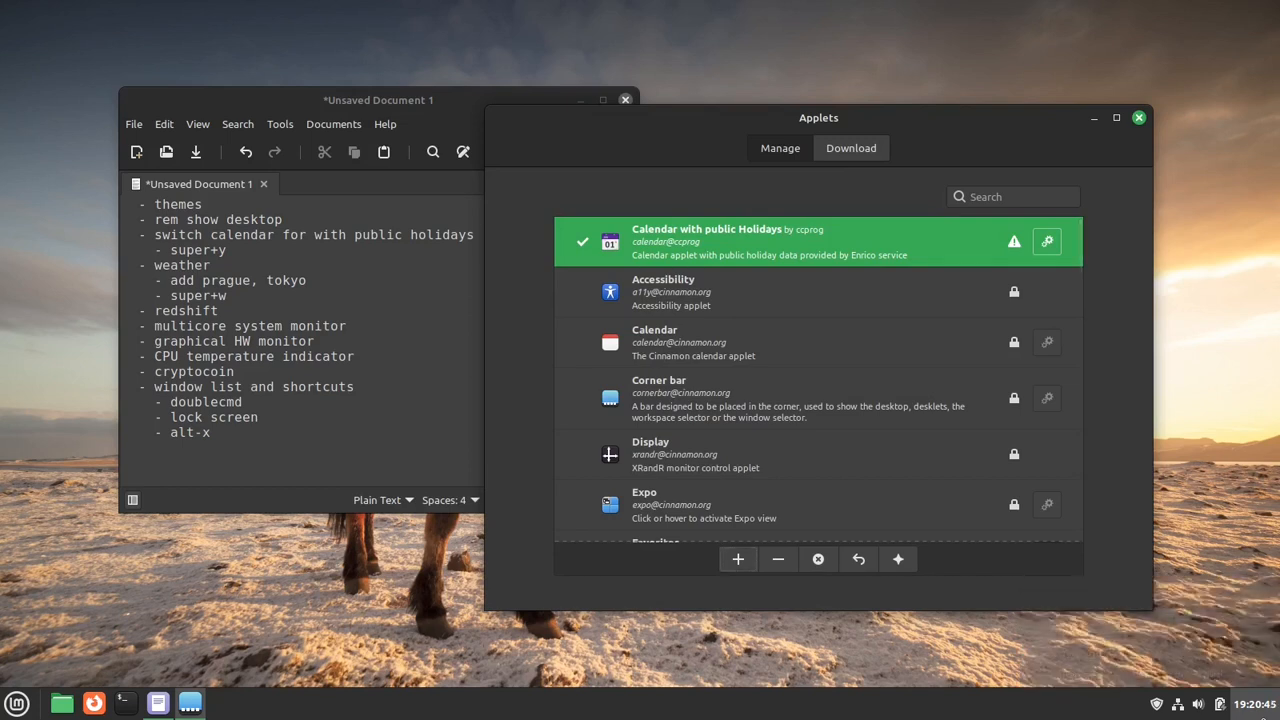
{"action": "right_click", "coordinate": [1263, 717]}
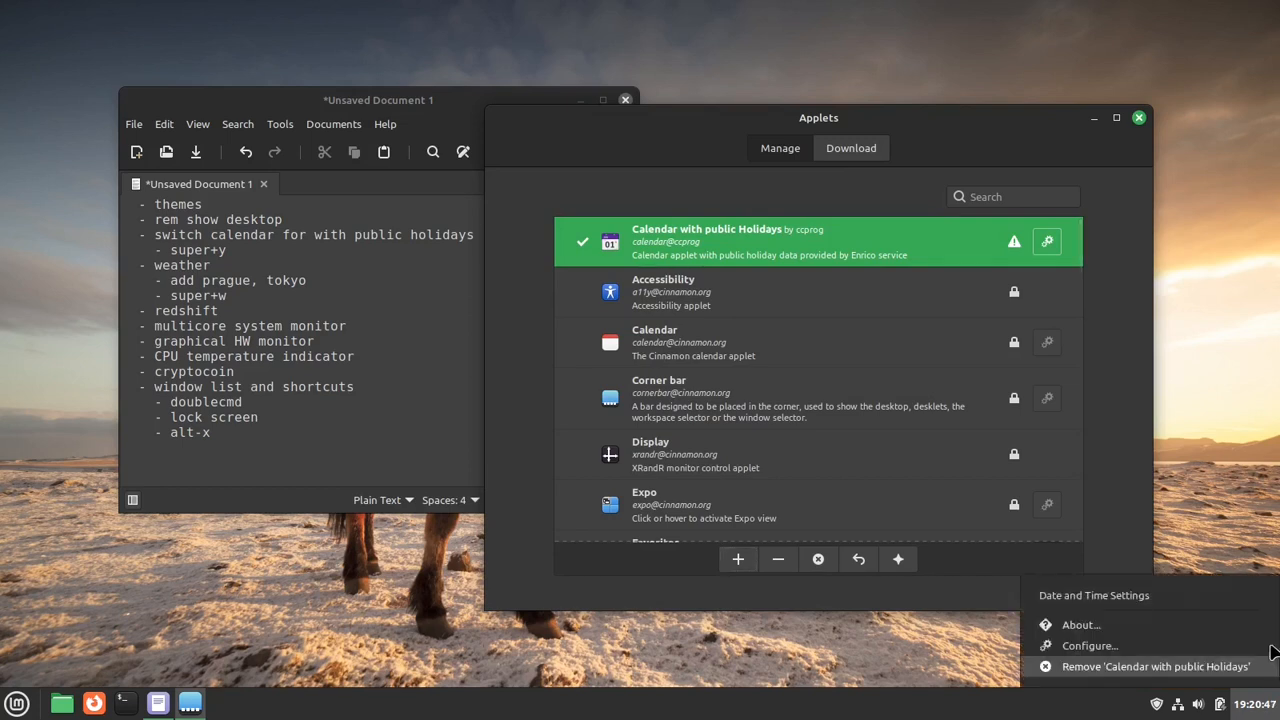
{"action": "left_click", "coordinate": [1252, 599]}
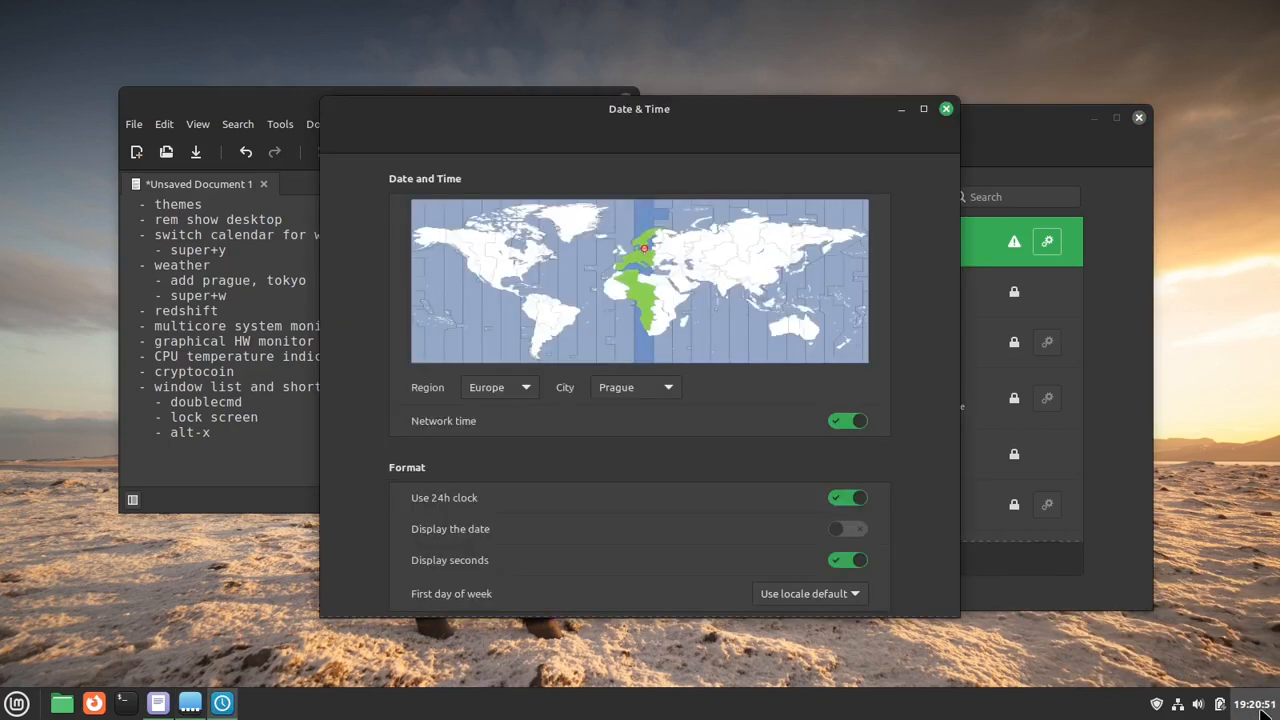
{"action": "mouse_move", "coordinate": [1265, 712]}
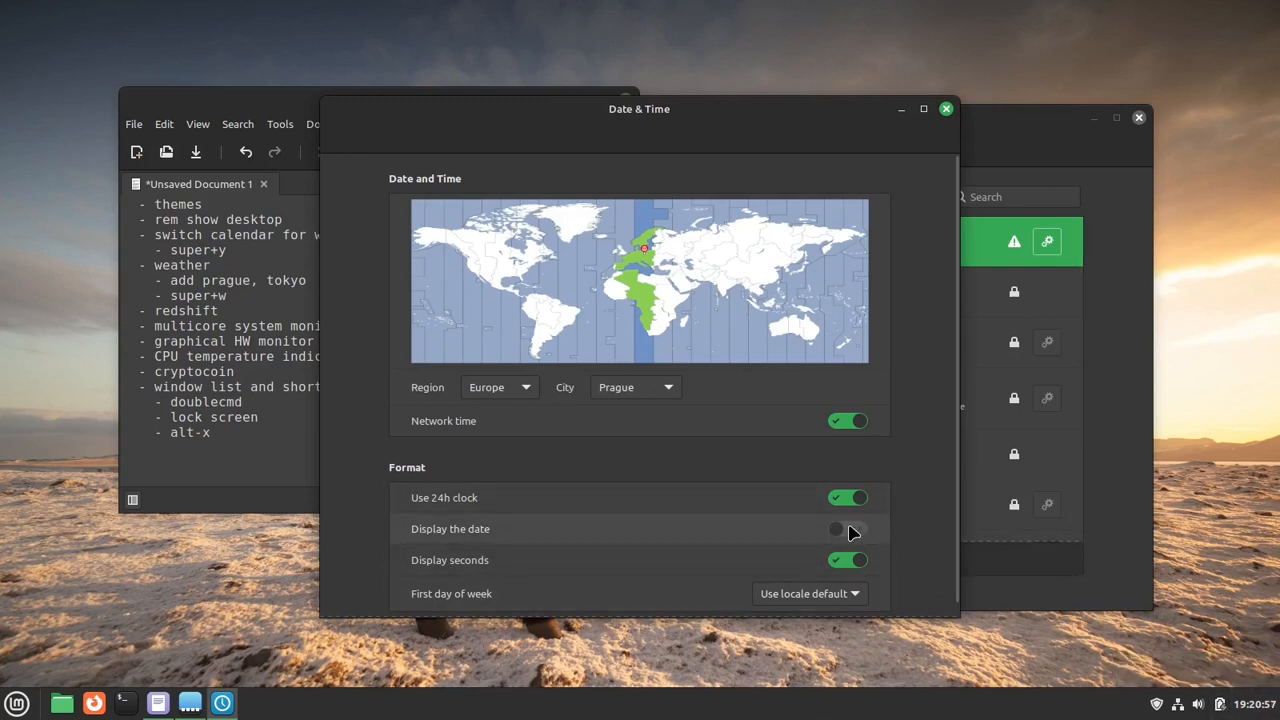
{"action": "left_click", "coordinate": [849, 531]}
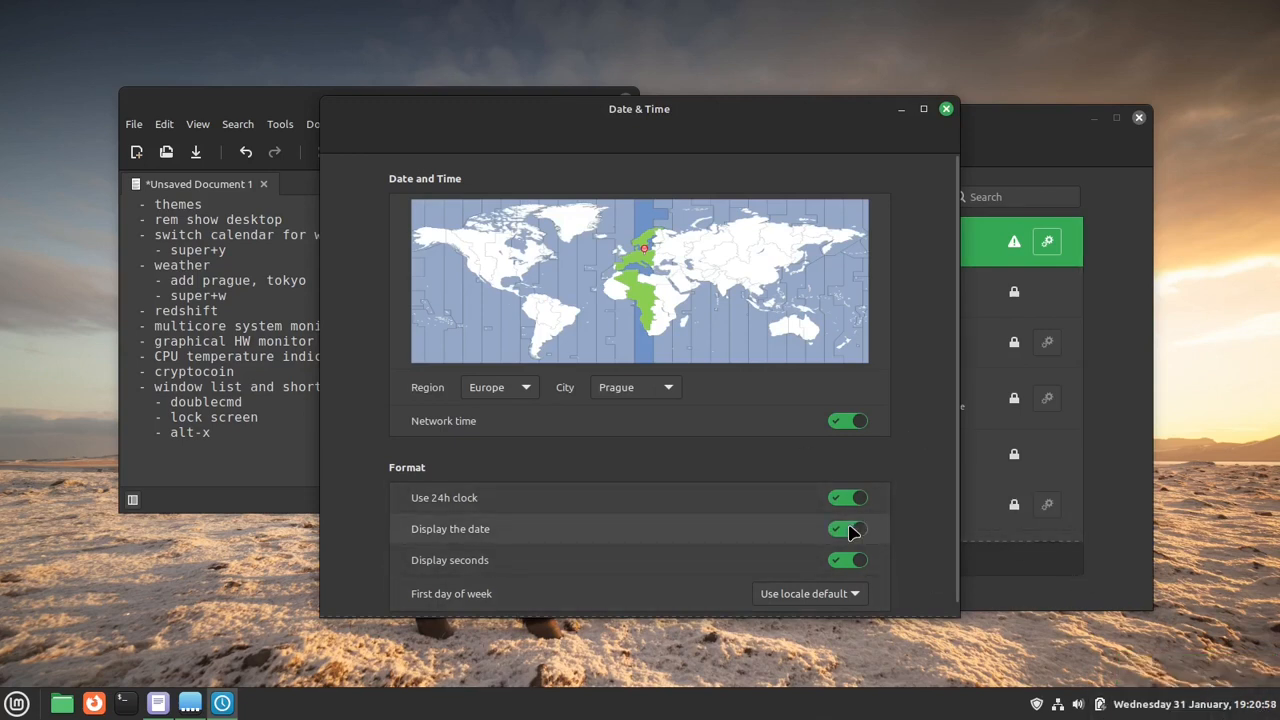
- Enable a custom date format in the clock applet's configuration and insert a %n line break after "%e," in the format
{"action": "right_click", "coordinate": [1231, 712]}
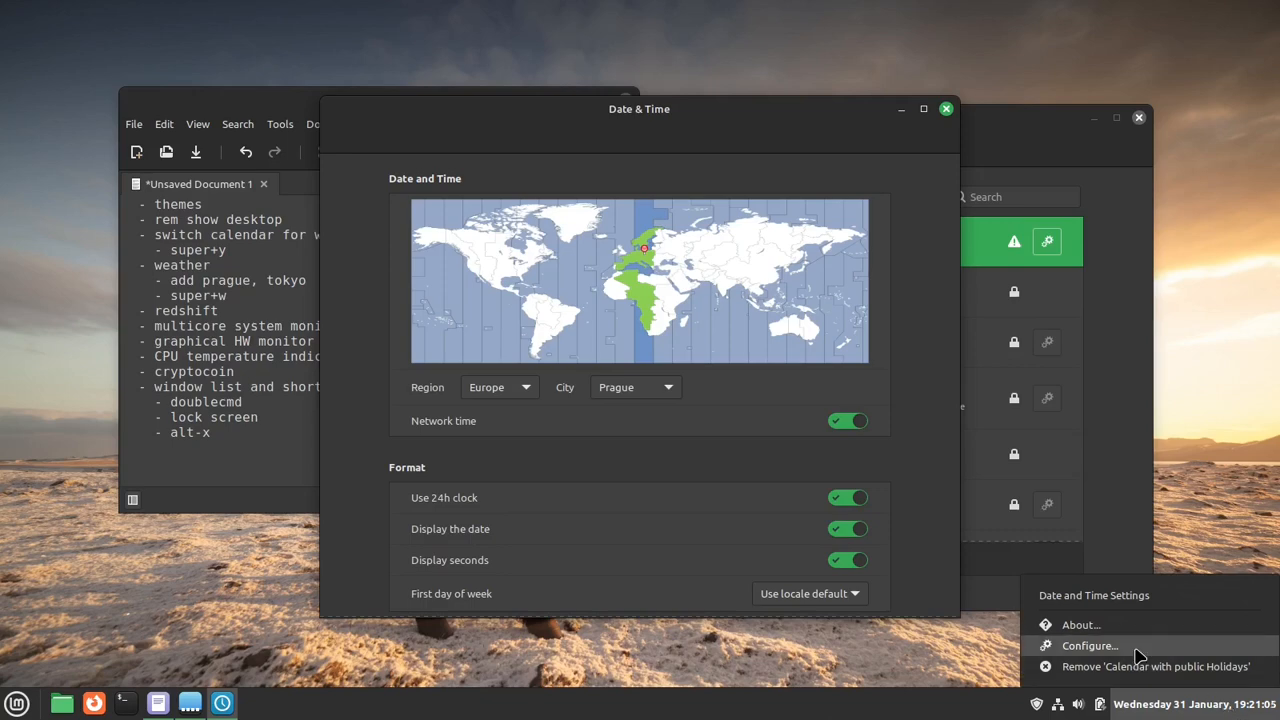
{"action": "left_click", "coordinate": [1090, 646]}
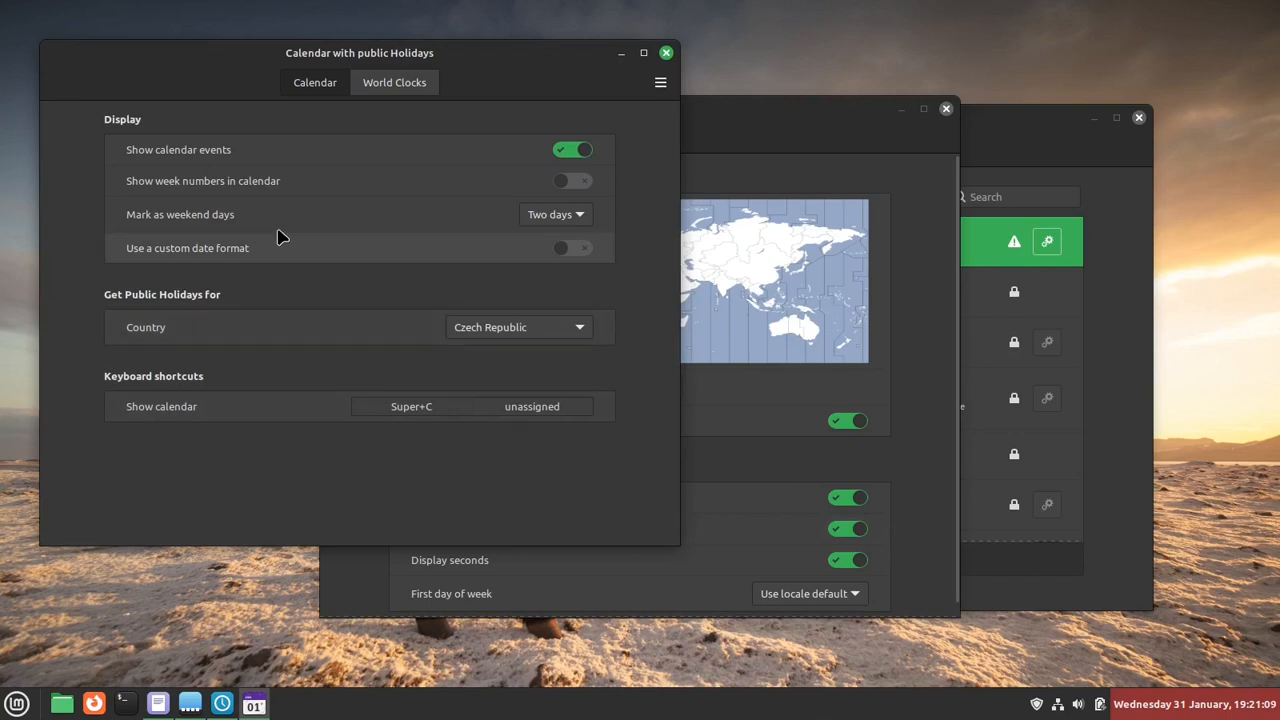
{"action": "left_click", "coordinate": [183, 255]}
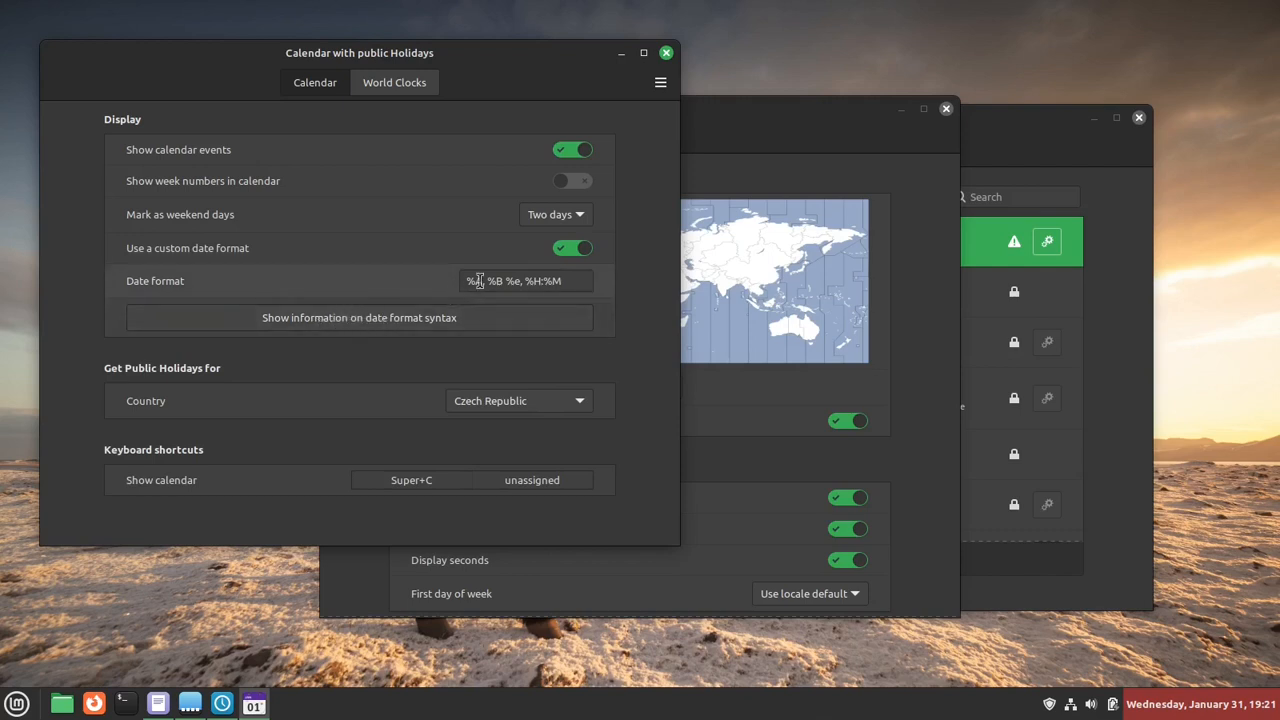
{"action": "left_click_drag", "start_coordinate": [486, 281], "coordinate": [503, 280]}
{"action": "left_click", "coordinate": [543, 277]}
{"action": "left_click", "coordinate": [526, 277]}
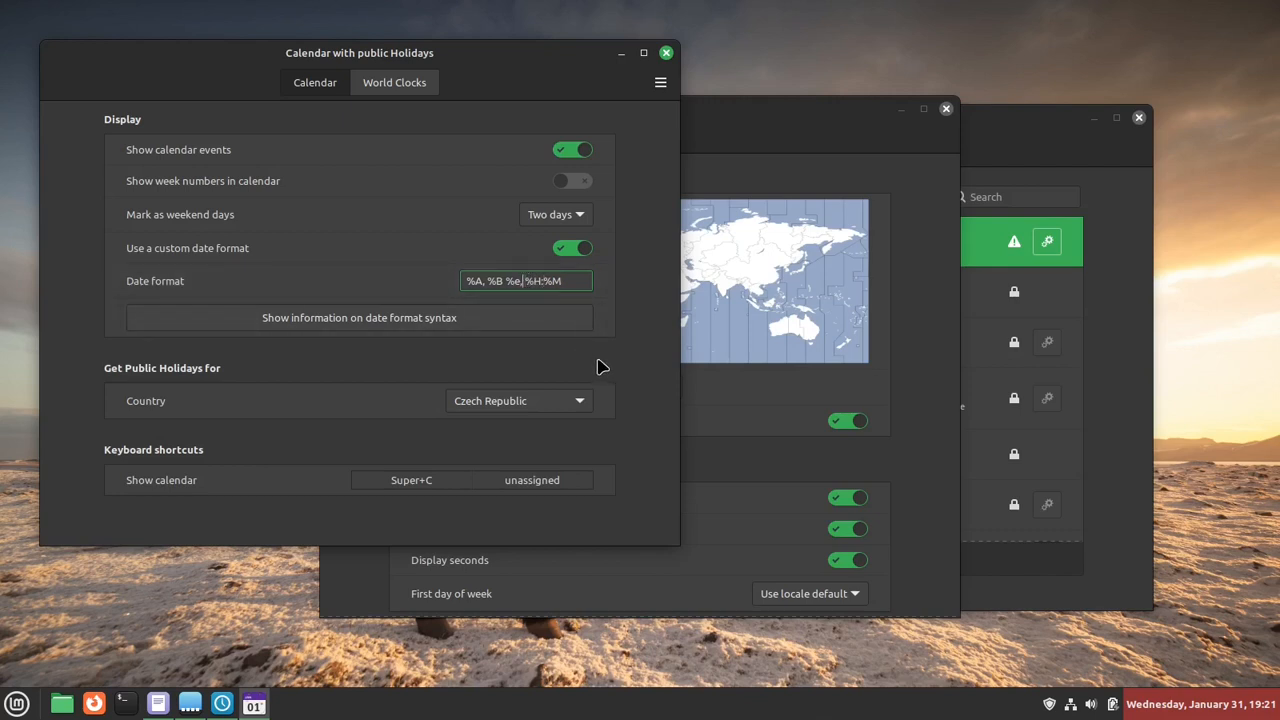
{"action": "type", "text": "%n%"}
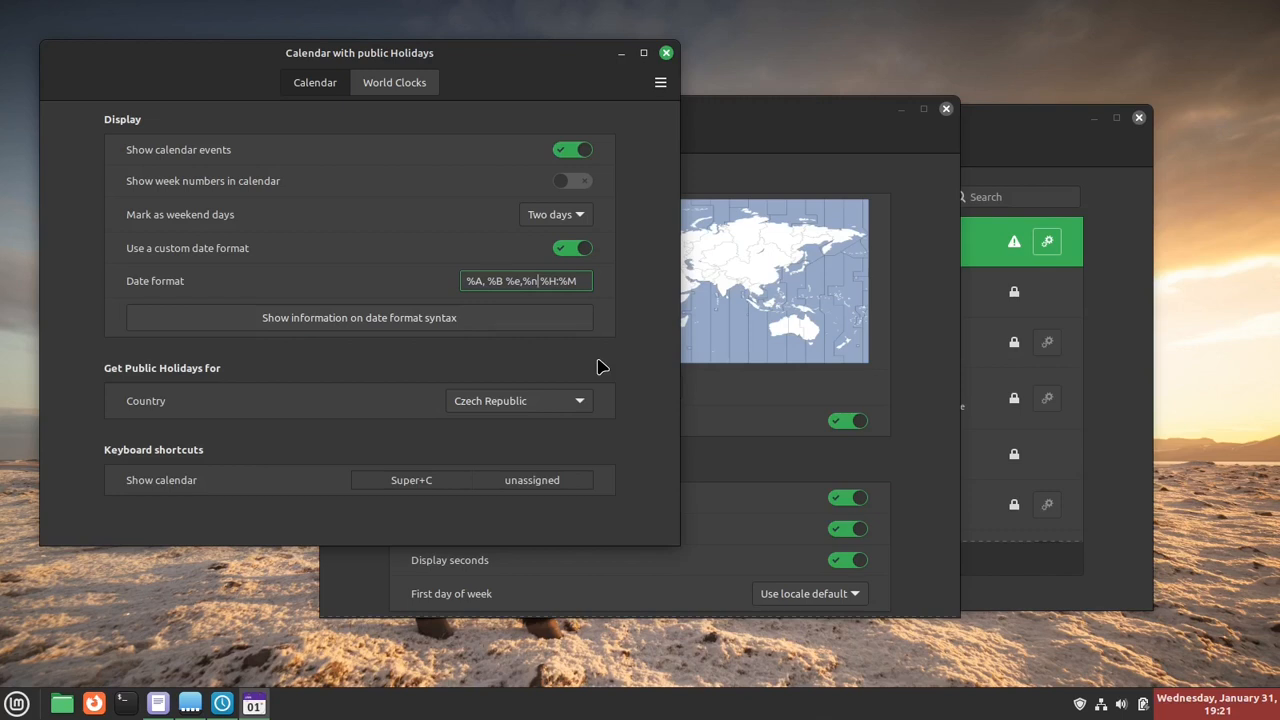
- Remove the %n line break before the time, try one right after %B instead, and delete it again
{"action": "key", "text": "BackSpace"}
{"action": "key", "text": "BackSpace"}
{"action": "key", "text": "BackSpace"}
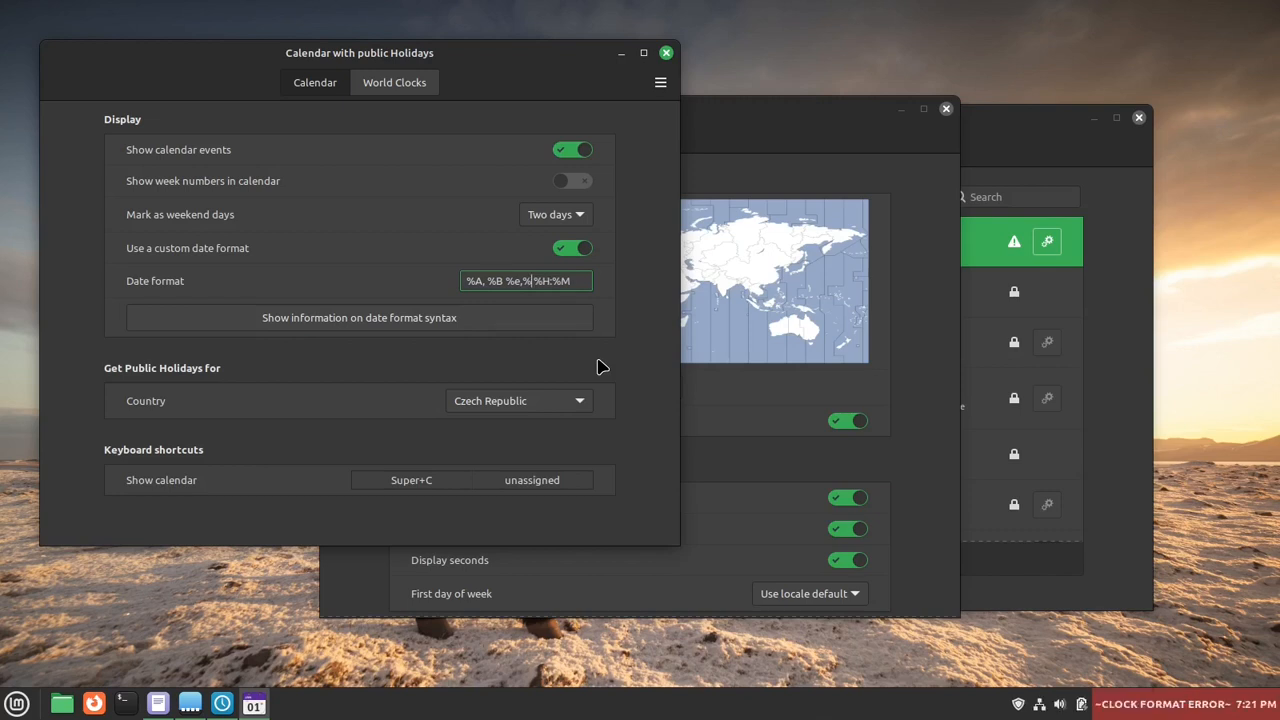
{"action": "type", "text": ", "}
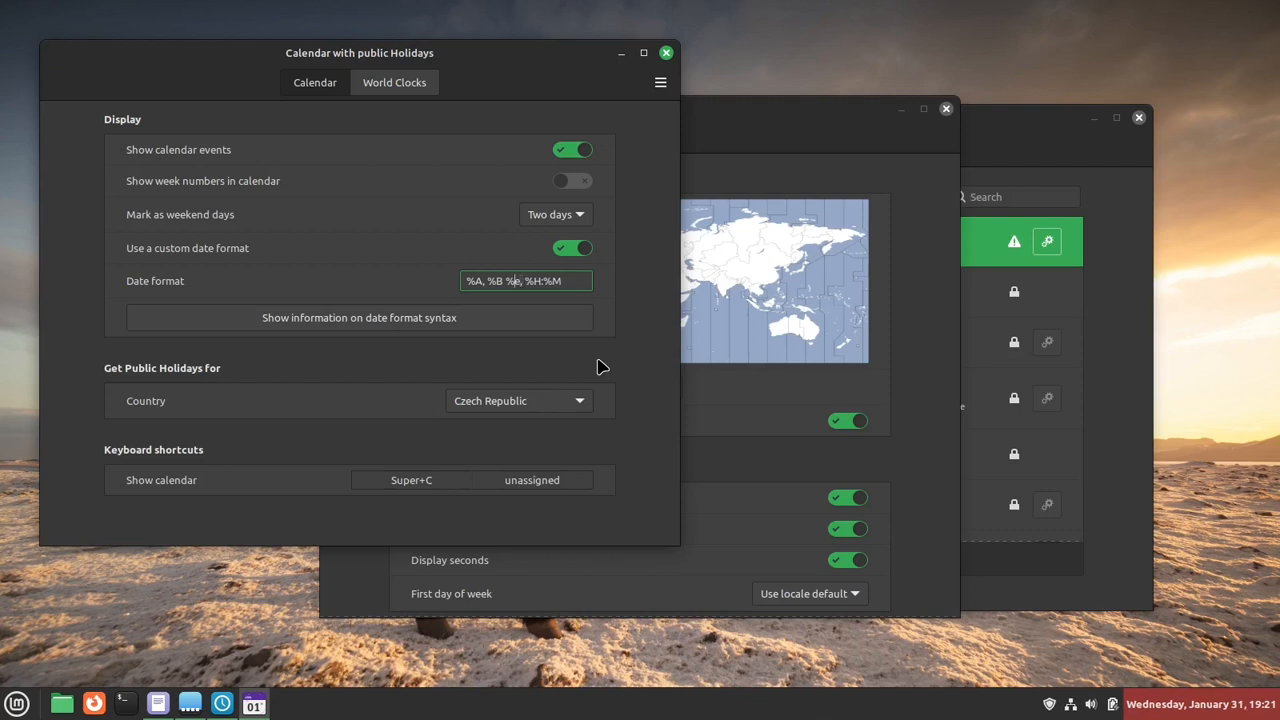
{"action": "type", "text": "%B%"}
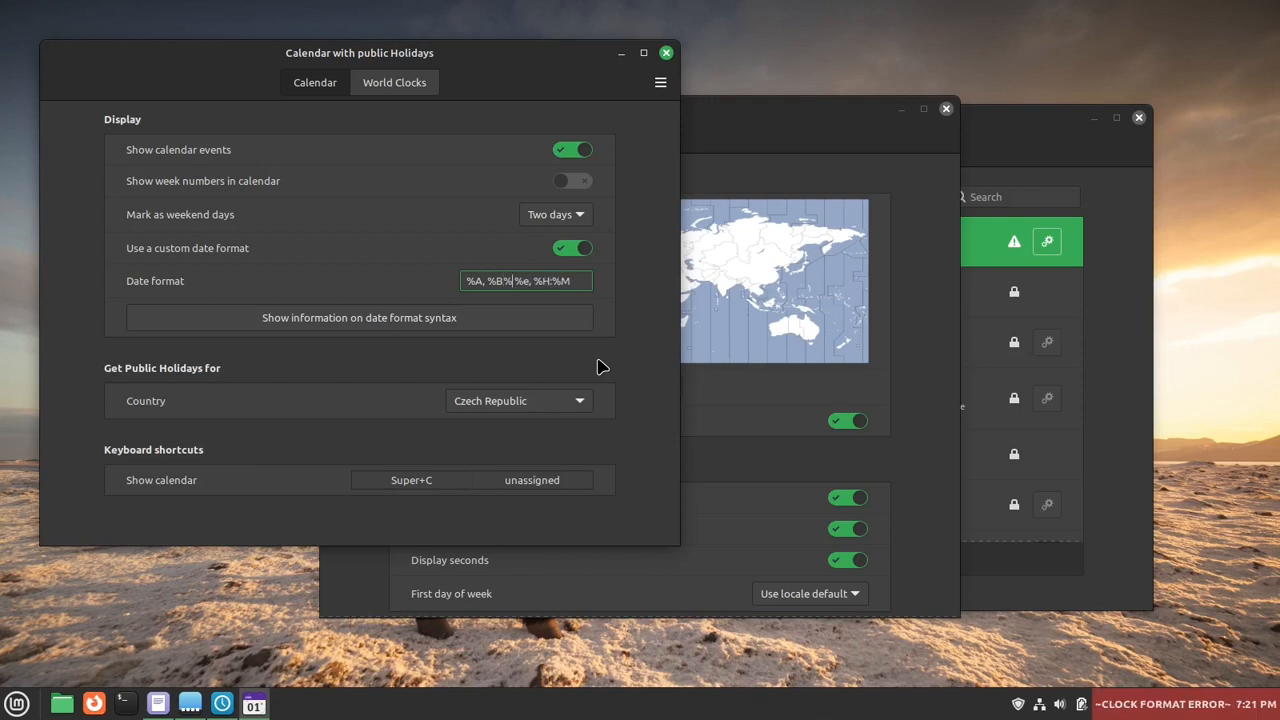
{"action": "type", "text": "n"}
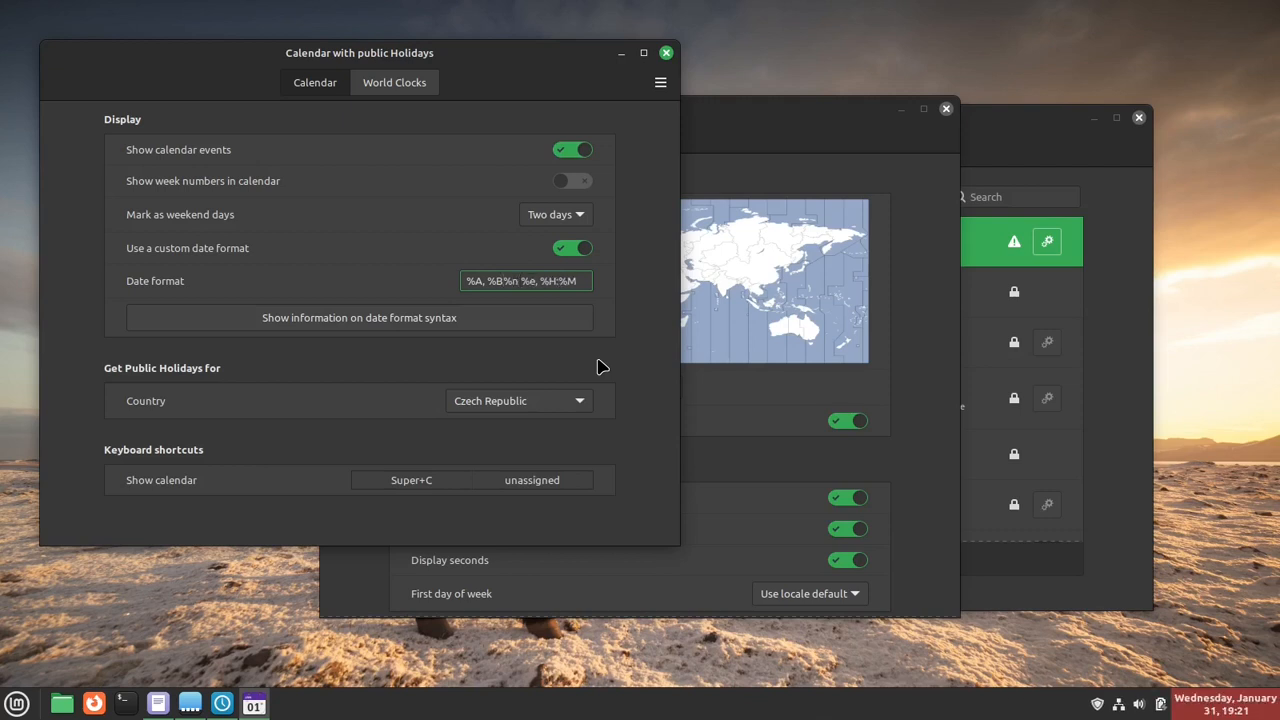
{"action": "key", "text": "BackSpace"}
{"action": "key", "text": "BackSpace"}
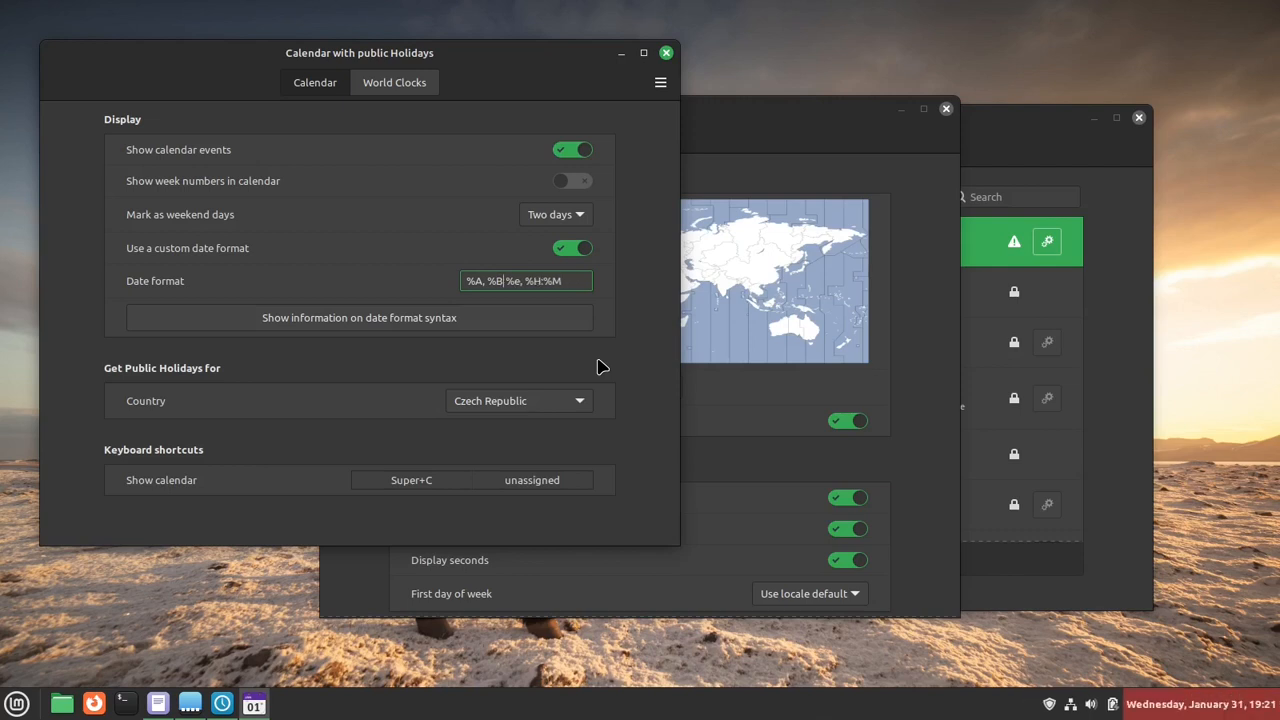
- Disable the custom date format and Display the date, and close the calendar applet's configuration
{"action": "left_click", "coordinate": [584, 248]}
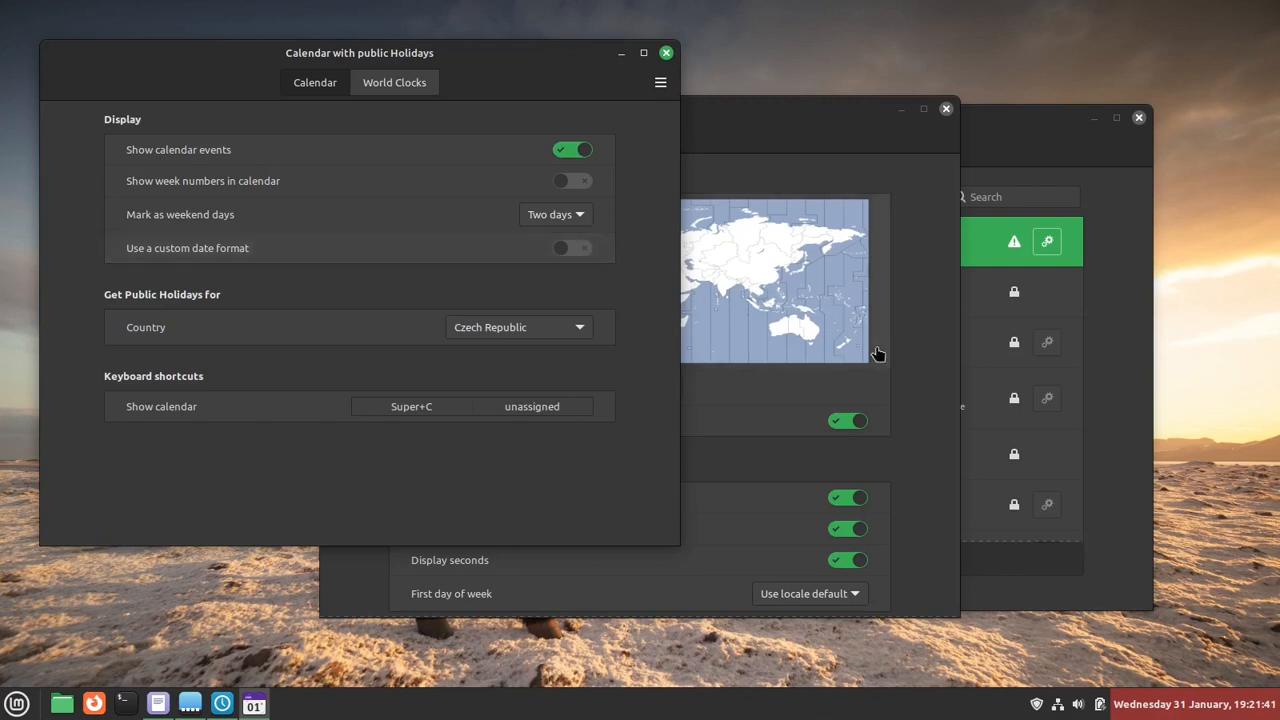
{"action": "left_click", "coordinate": [878, 531]}
{"action": "left_click", "coordinate": [860, 530]}
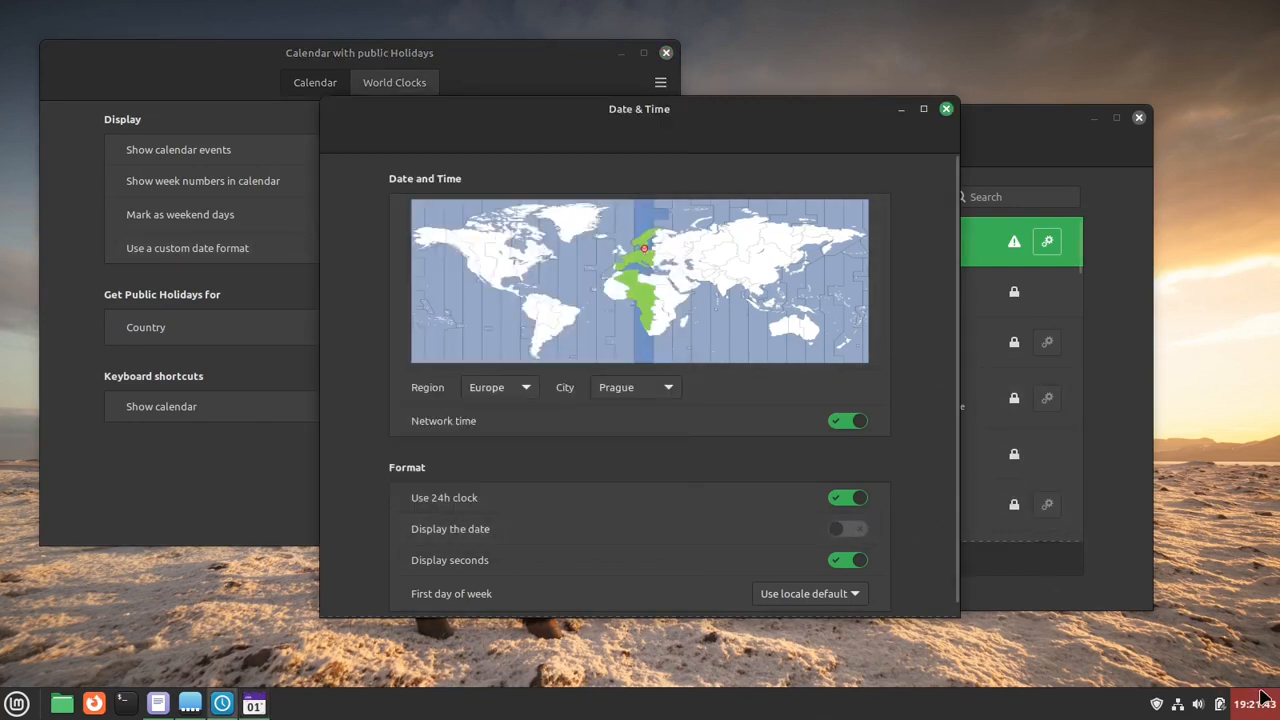
{"action": "left_click", "coordinate": [620, 58]}
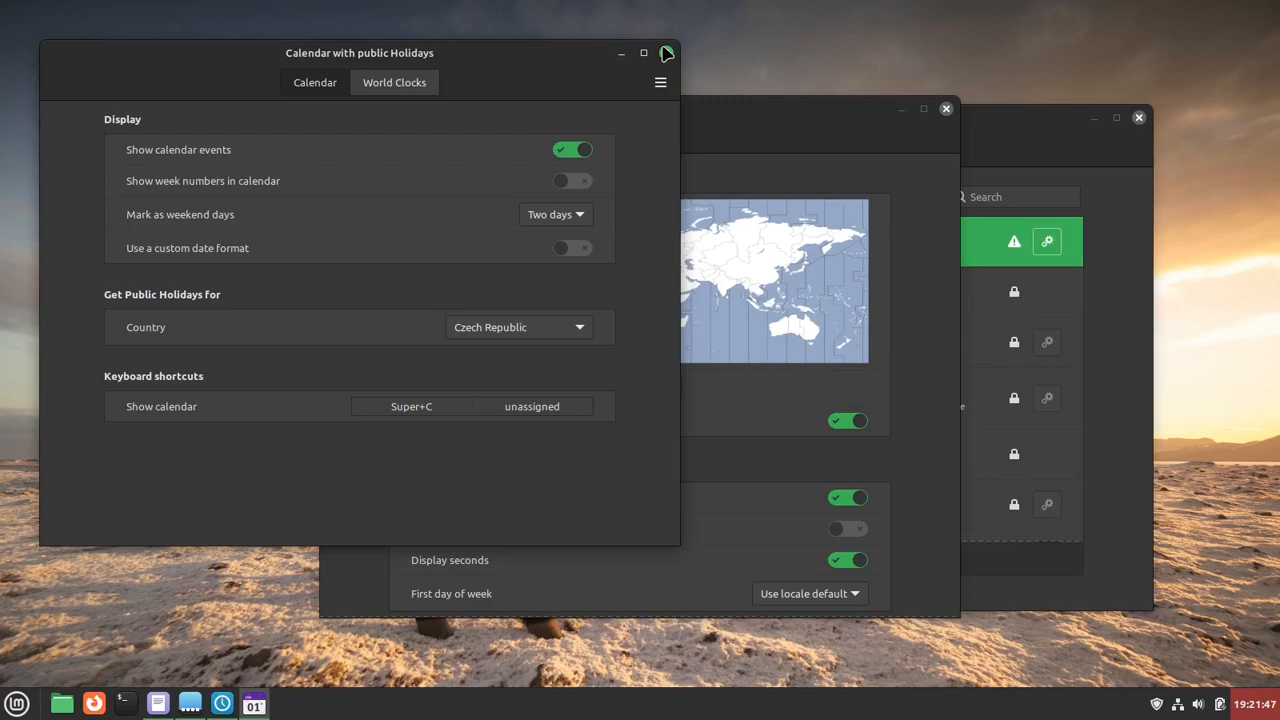
{"action": "left_click", "coordinate": [667, 53]}
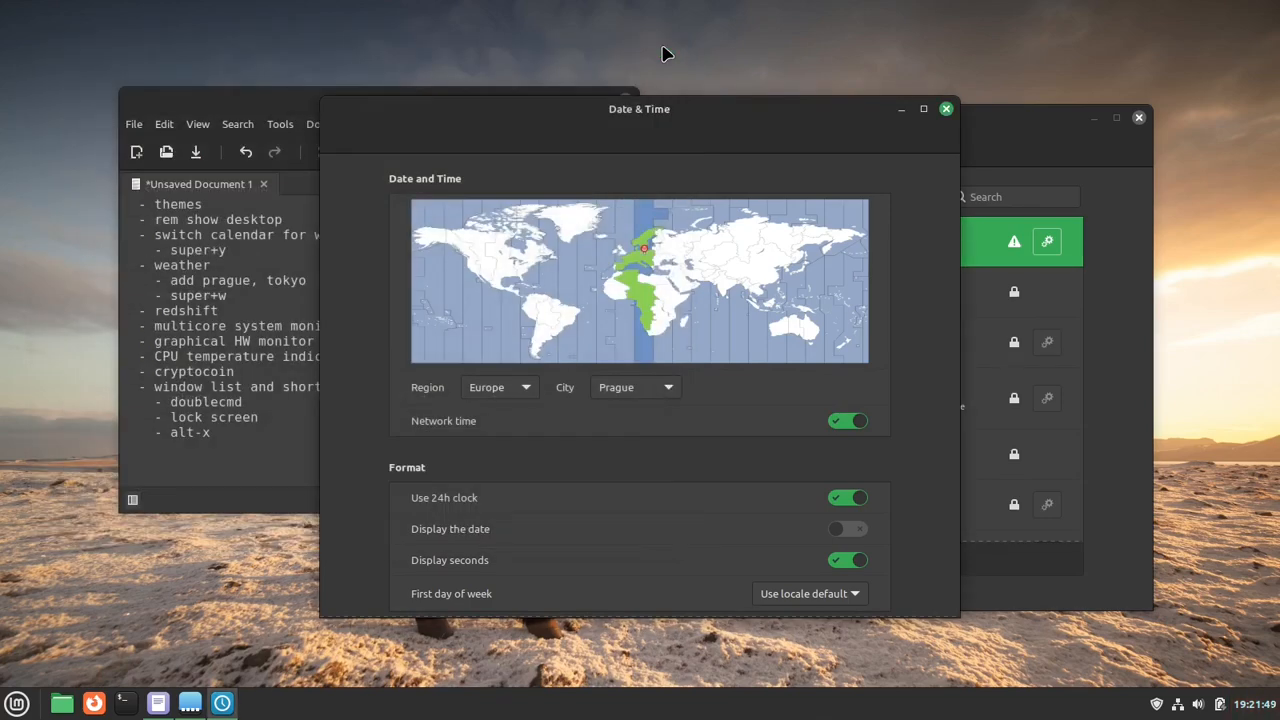
- Check the calendar entry in the notes list and close the Date & Time settings
{"action": "left_click", "coordinate": [216, 240]}
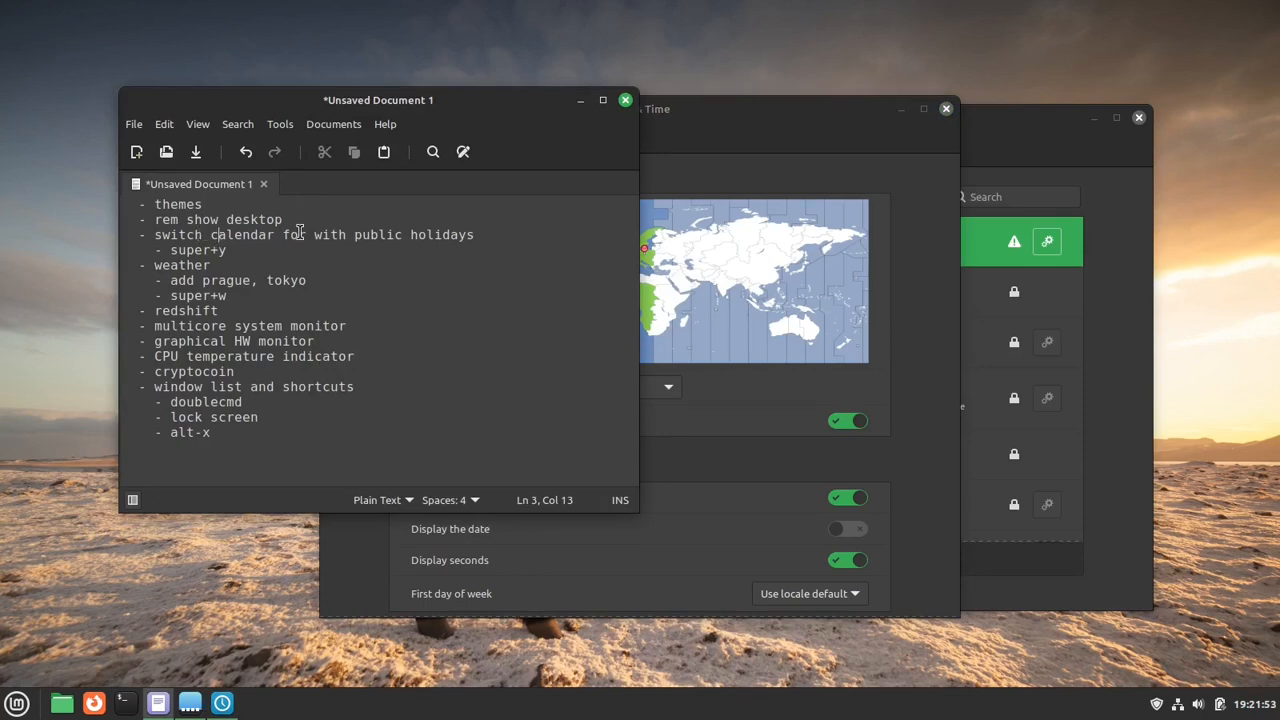
{"action": "left_click", "coordinate": [743, 132]}
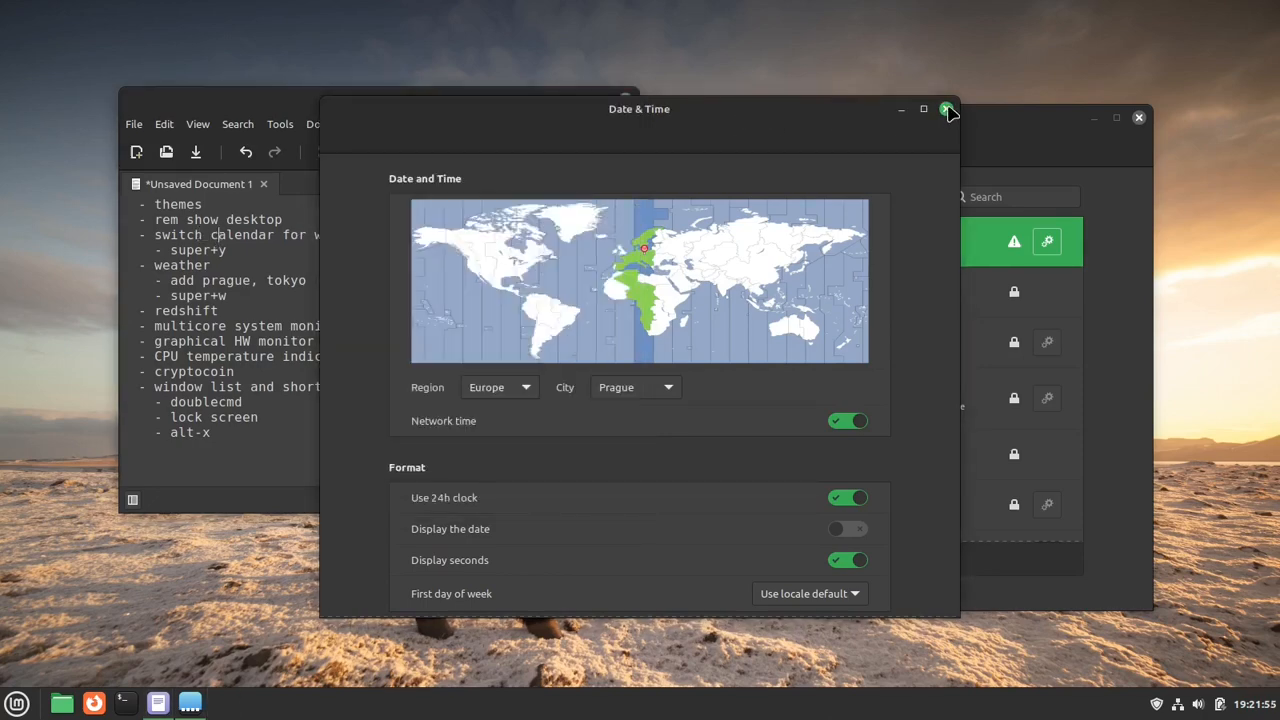
{"action": "left_click", "coordinate": [946, 108]}
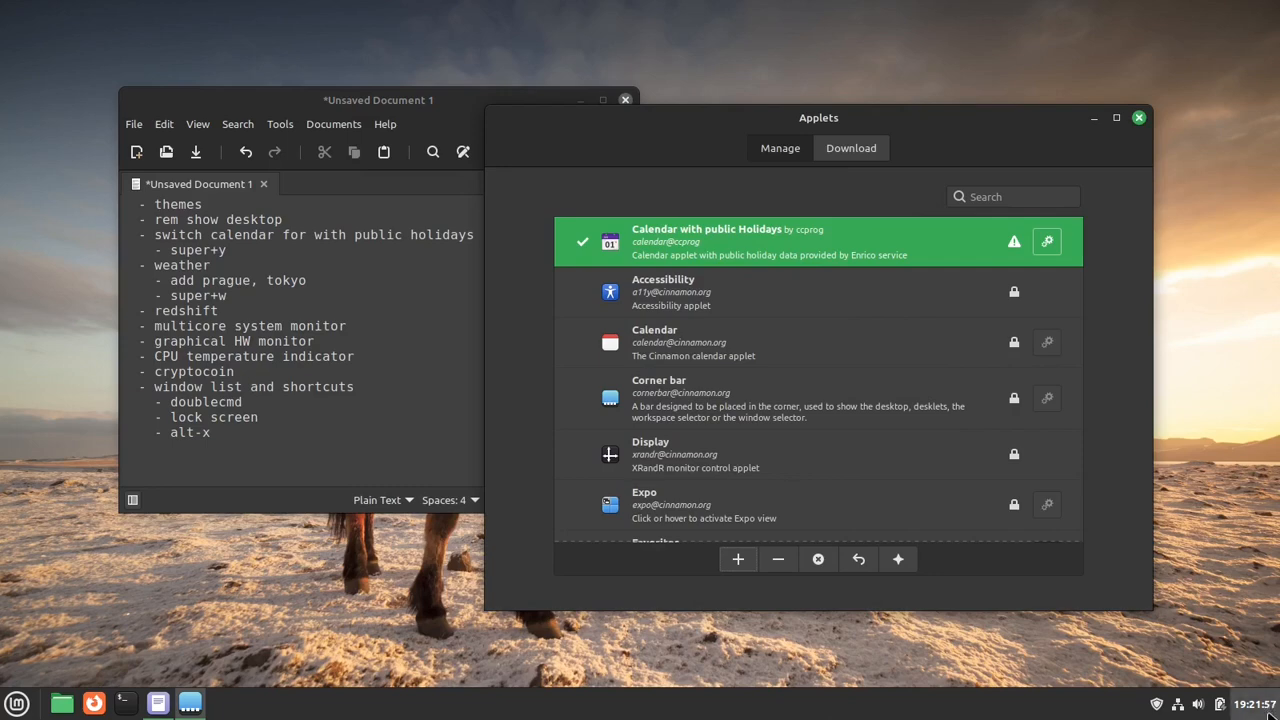
- Open the Calendar with public Holidays configuration, minimize the Applets window, and move the configuration toward the middle of the desktop
{"action": "left_click", "coordinate": [1247, 700]}
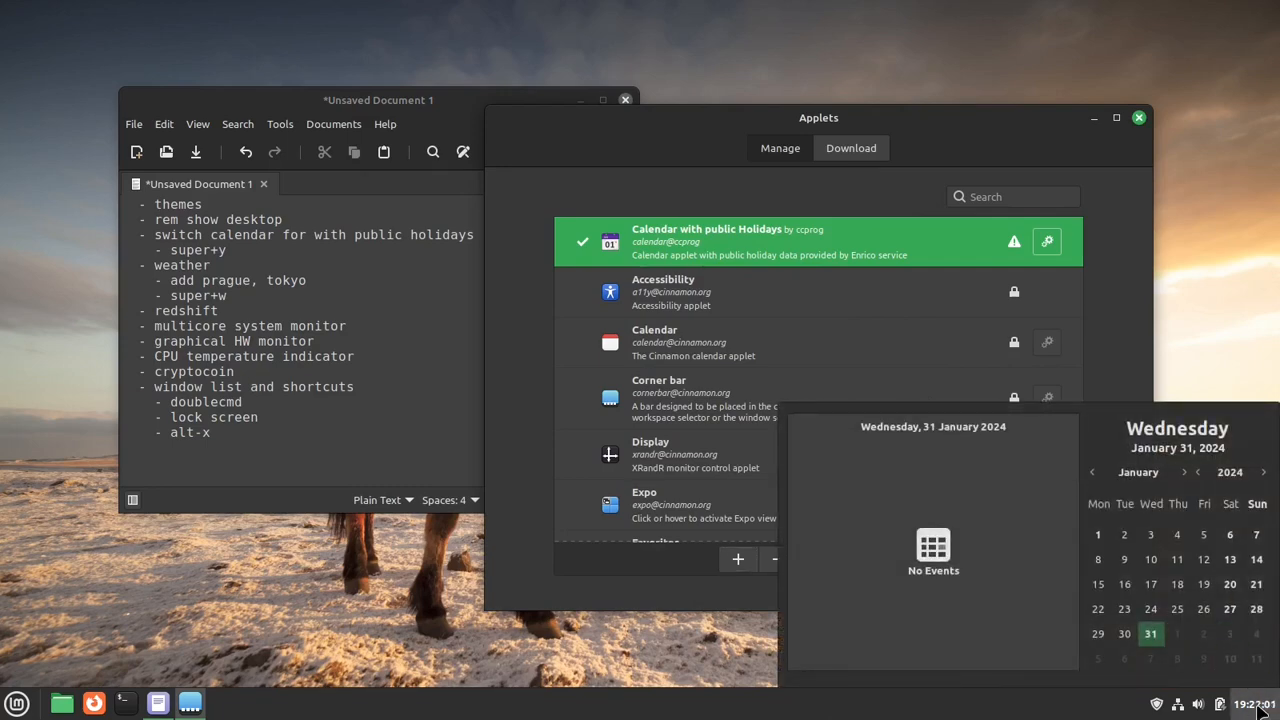
{"action": "left_click", "coordinate": [1255, 705]}
{"action": "right_click", "coordinate": [1255, 705]}
{"action": "left_click", "coordinate": [1237, 645]}
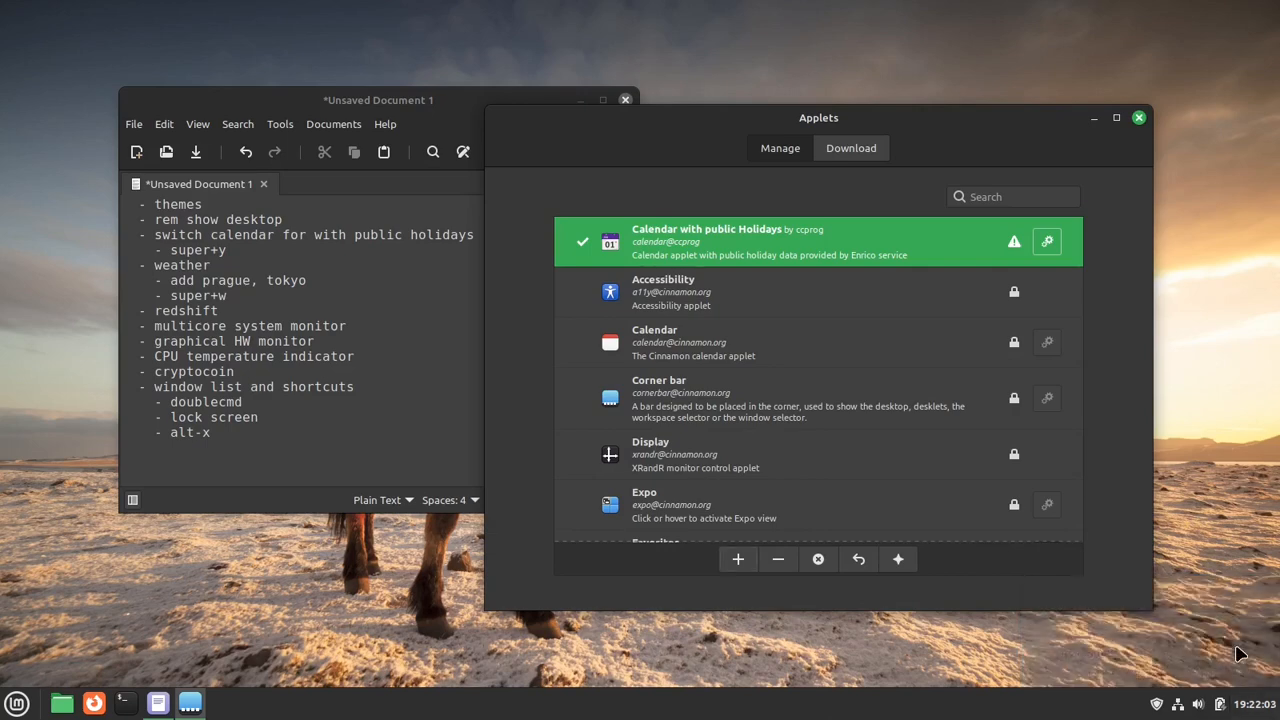
{"action": "left_click", "coordinate": [1093, 118]}
{"action": "left_click_drag", "start_coordinate": [510, 55], "coordinate": [812, 86]}
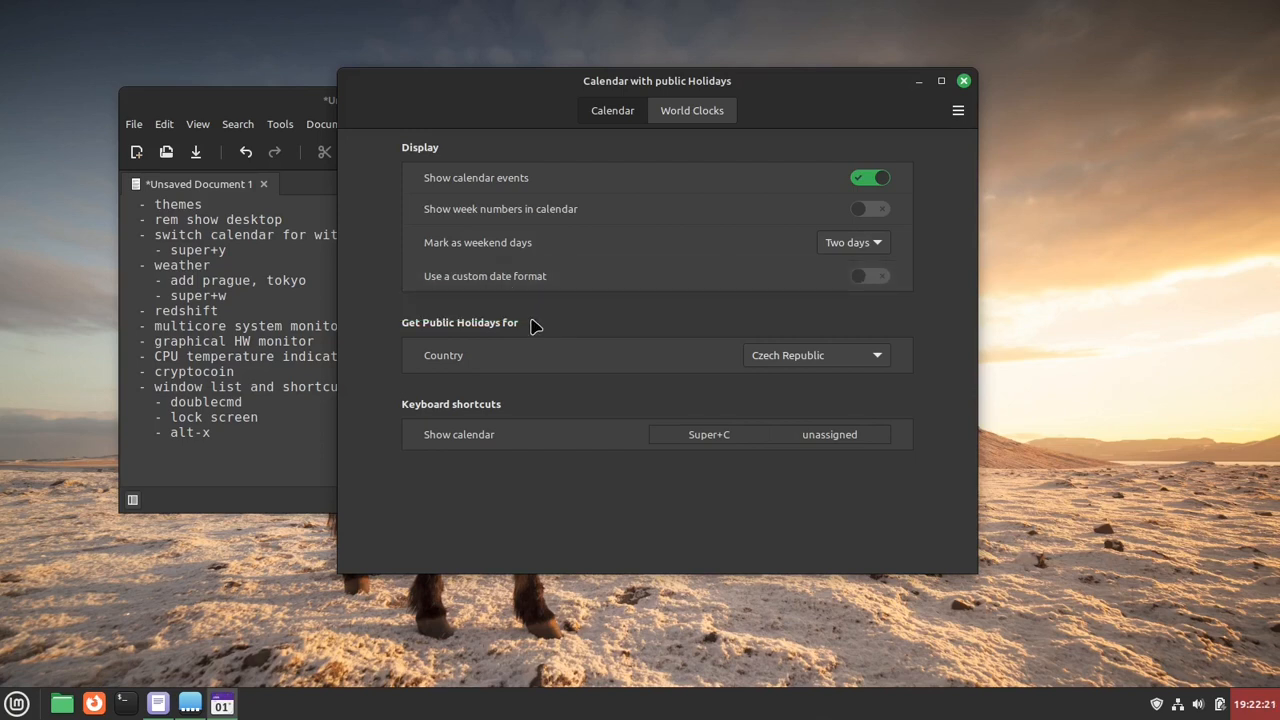
- Keep Czech Republic as the public holiday country and assign Super+Y as the Show calendar shortcut
{"action": "left_click", "coordinate": [810, 358]}
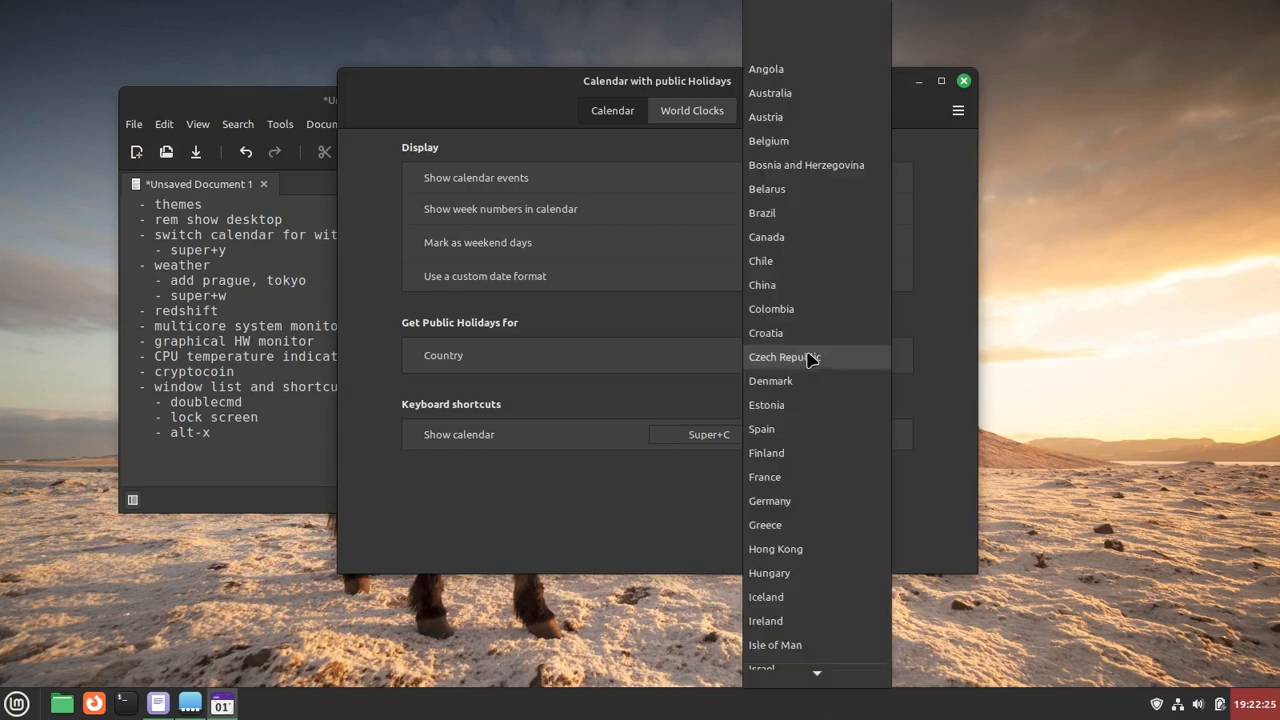
{"action": "left_click", "coordinate": [991, 353]}
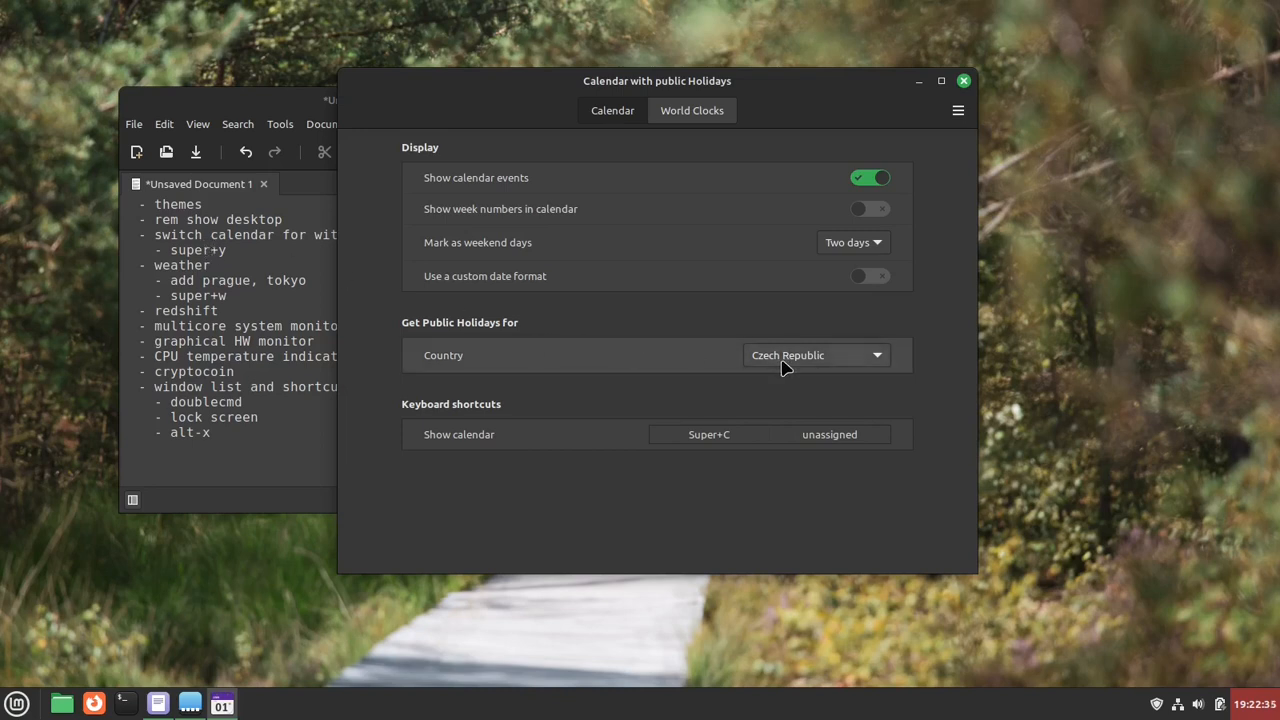
{"action": "left_click", "coordinate": [730, 438]}
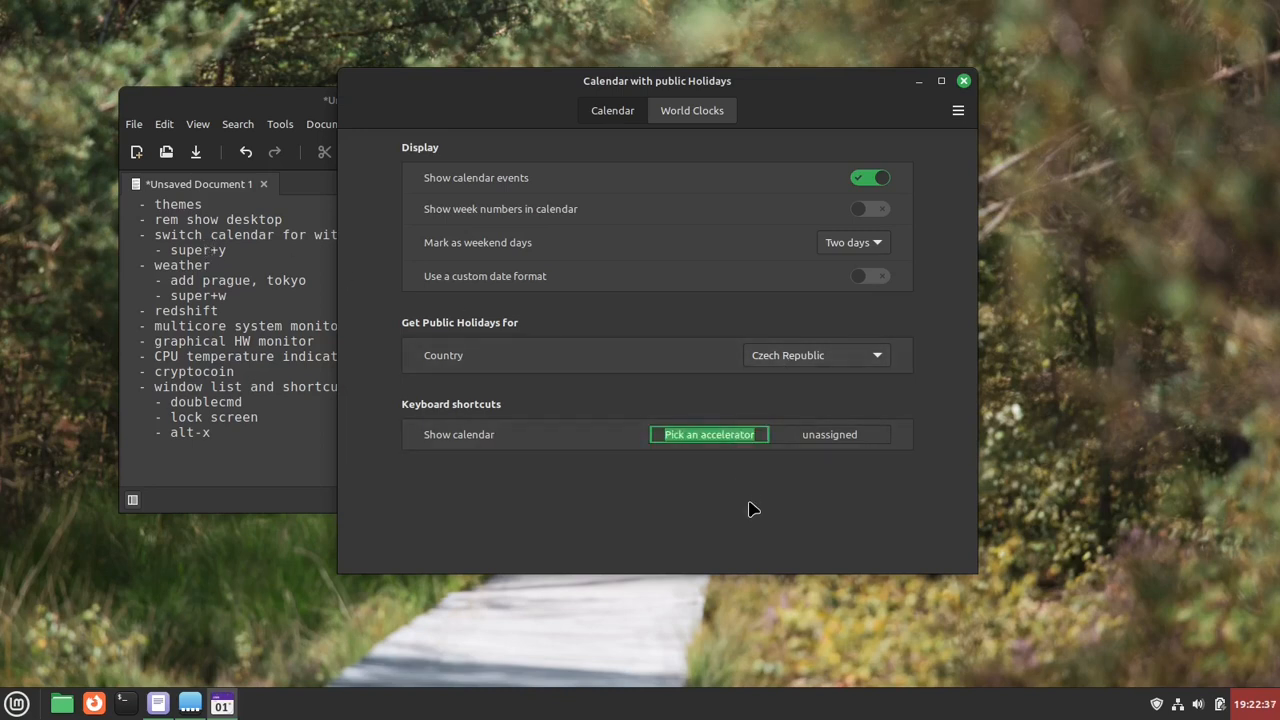
{"action": "key", "text": "super+y"}
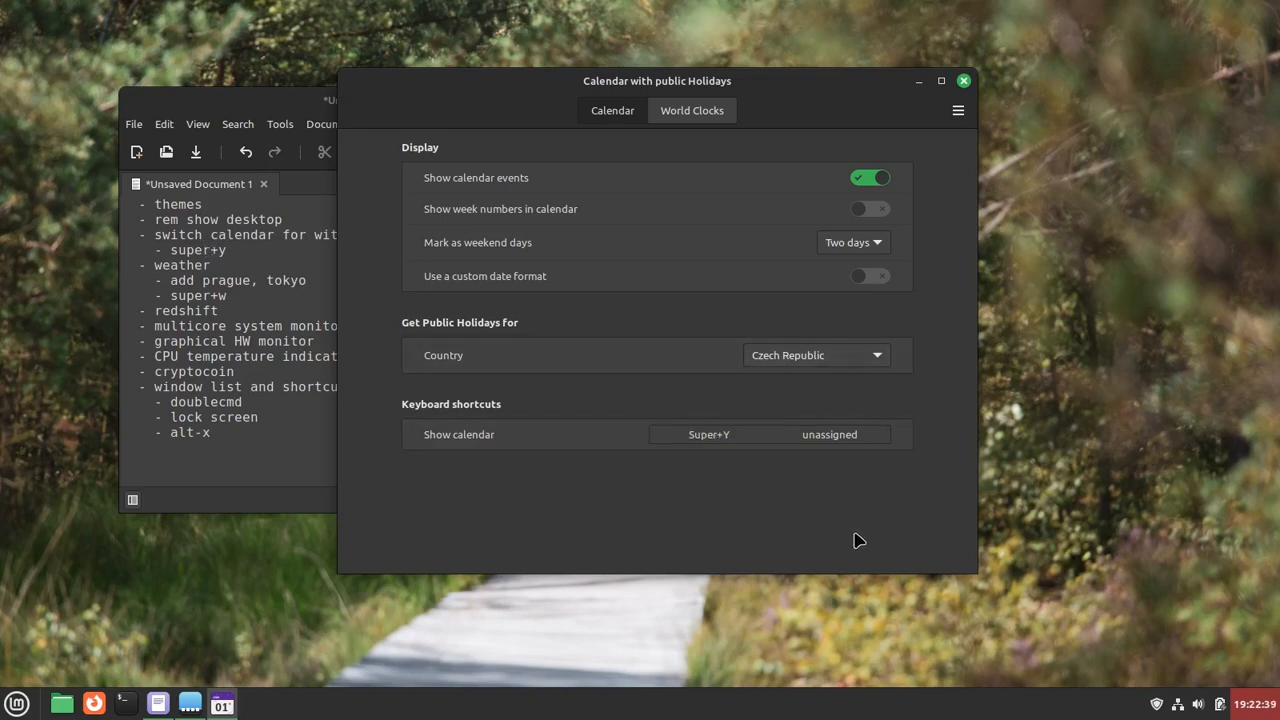
- Test the Super+Y shortcut by showing and hiding the calendar popup several times
{"action": "key", "text": "super+y"}
{"action": "key", "text": "super+y"}
{"action": "key", "text": "super+y"}
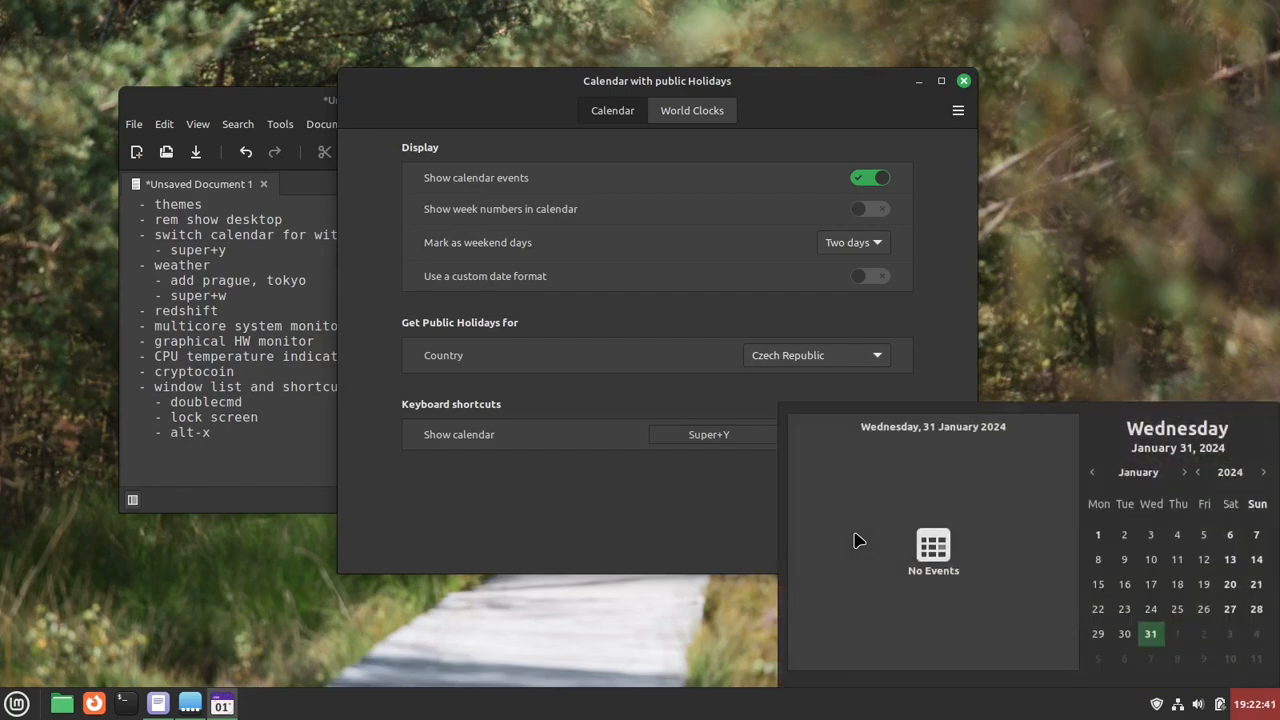
{"action": "left_click", "coordinate": [655, 511]}
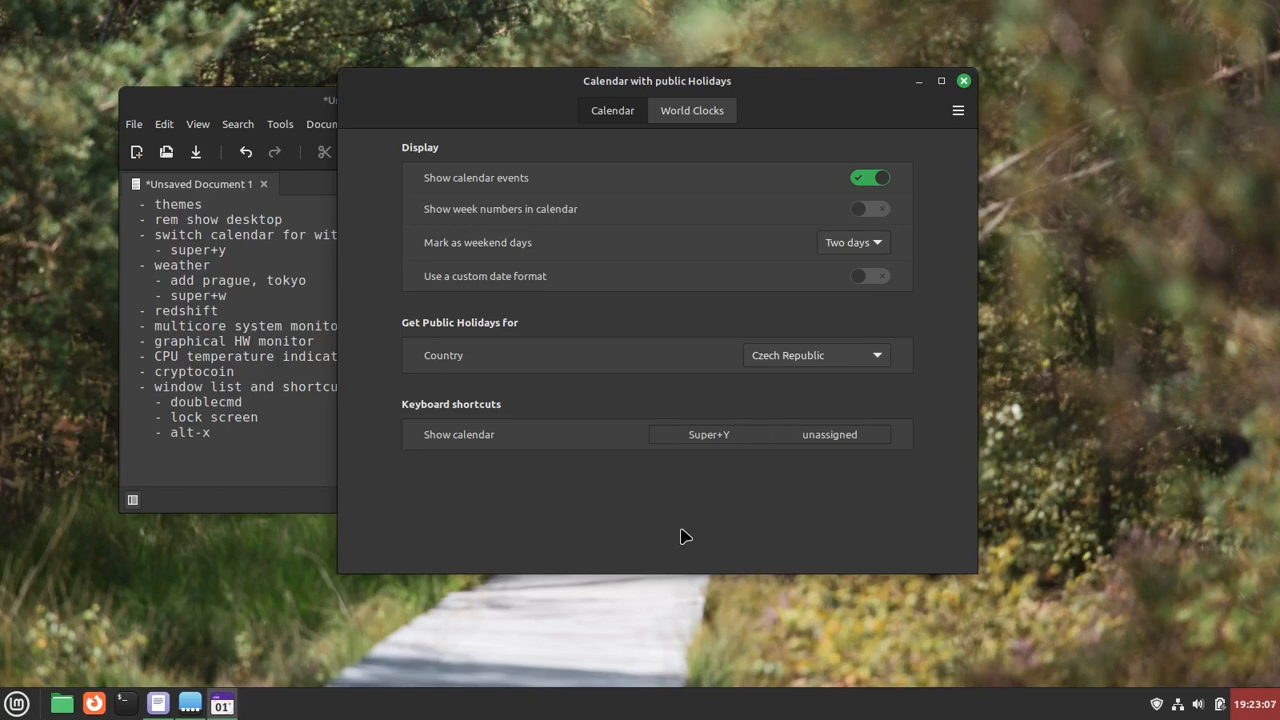
{"action": "key", "text": "super+y"}
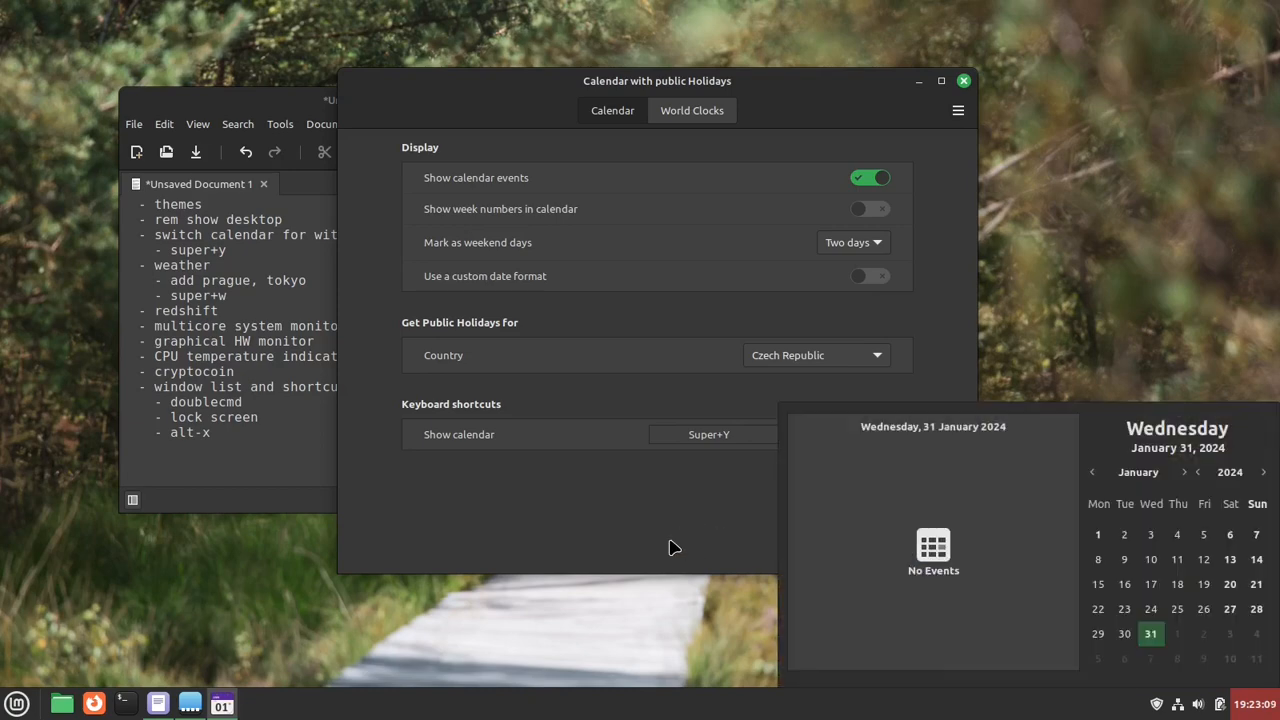
{"action": "key", "text": "super+y"}
{"action": "key", "text": "super+y"}
{"action": "key", "text": "super+y"}
{"action": "key", "text": "super+y"}
{"action": "key", "text": "super+y"}
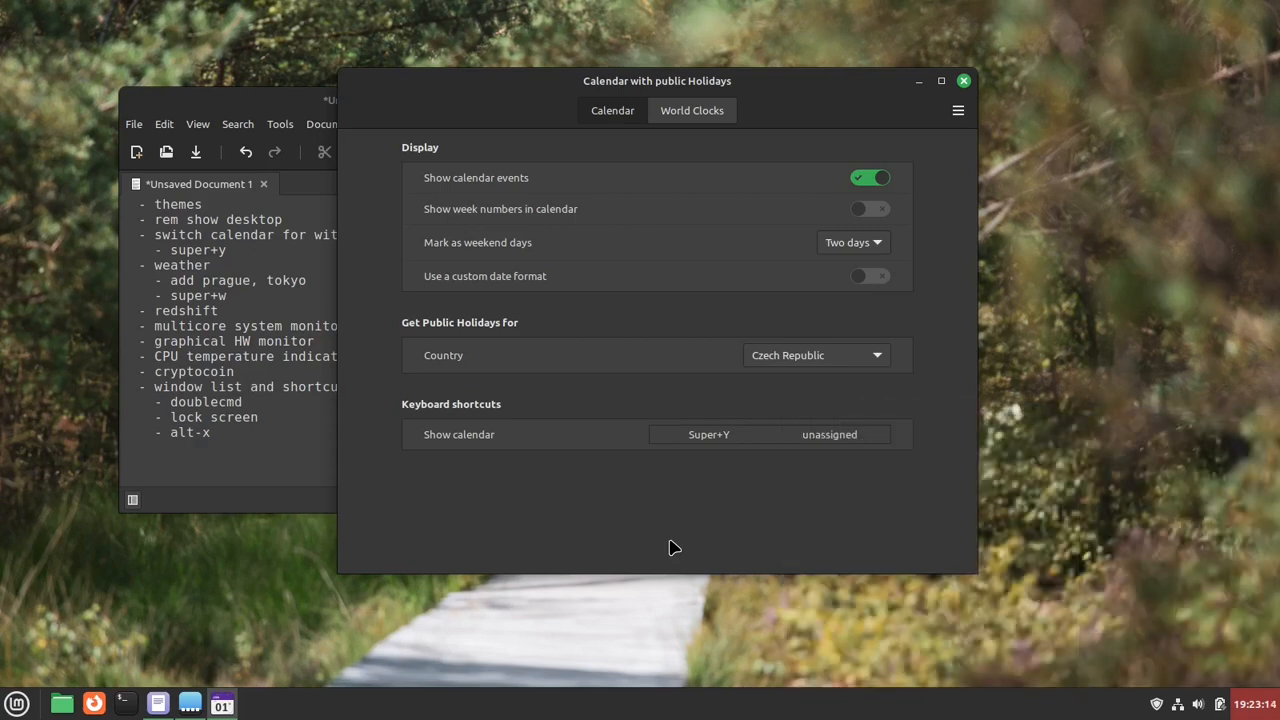
- Add a world clock with display name Prague, region Europe and city Prague to the calendar applet
{"action": "left_click", "coordinate": [692, 112]}
{"action": "left_click_drag", "start_coordinate": [558, 81], "coordinate": [451, 68]}
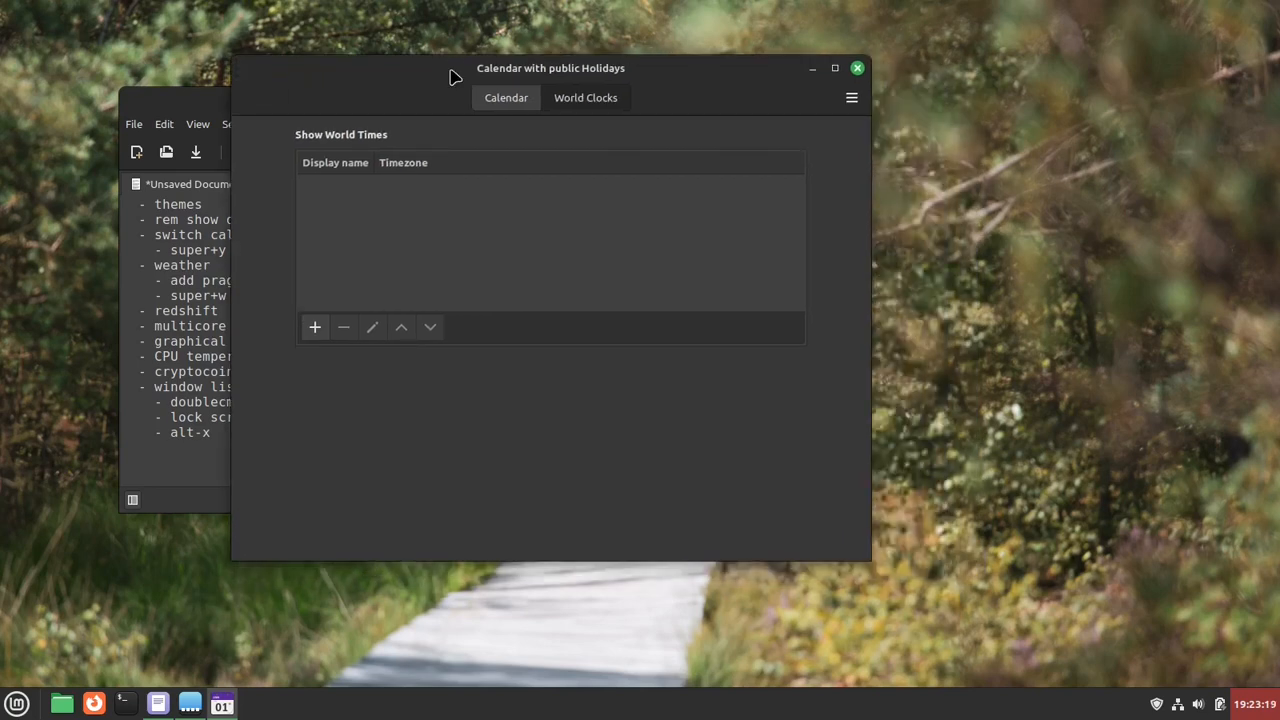
{"action": "left_click", "coordinate": [316, 329]}
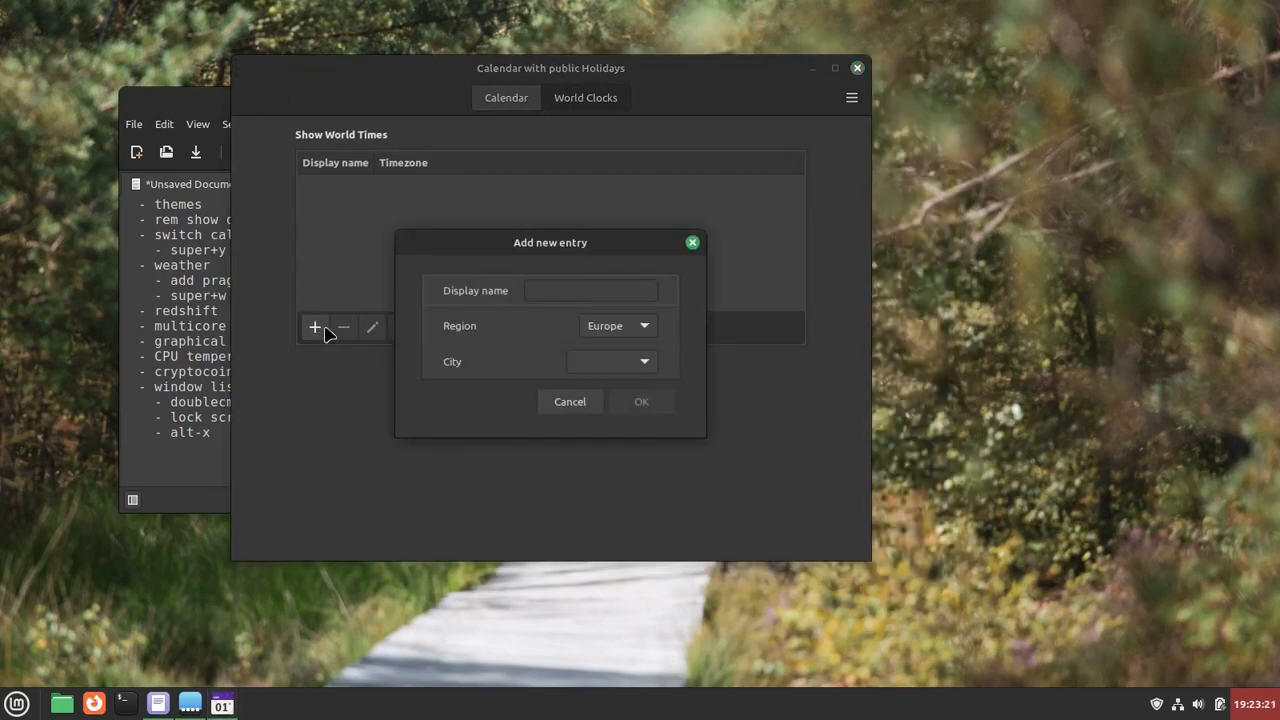
{"action": "left_click", "coordinate": [646, 290]}
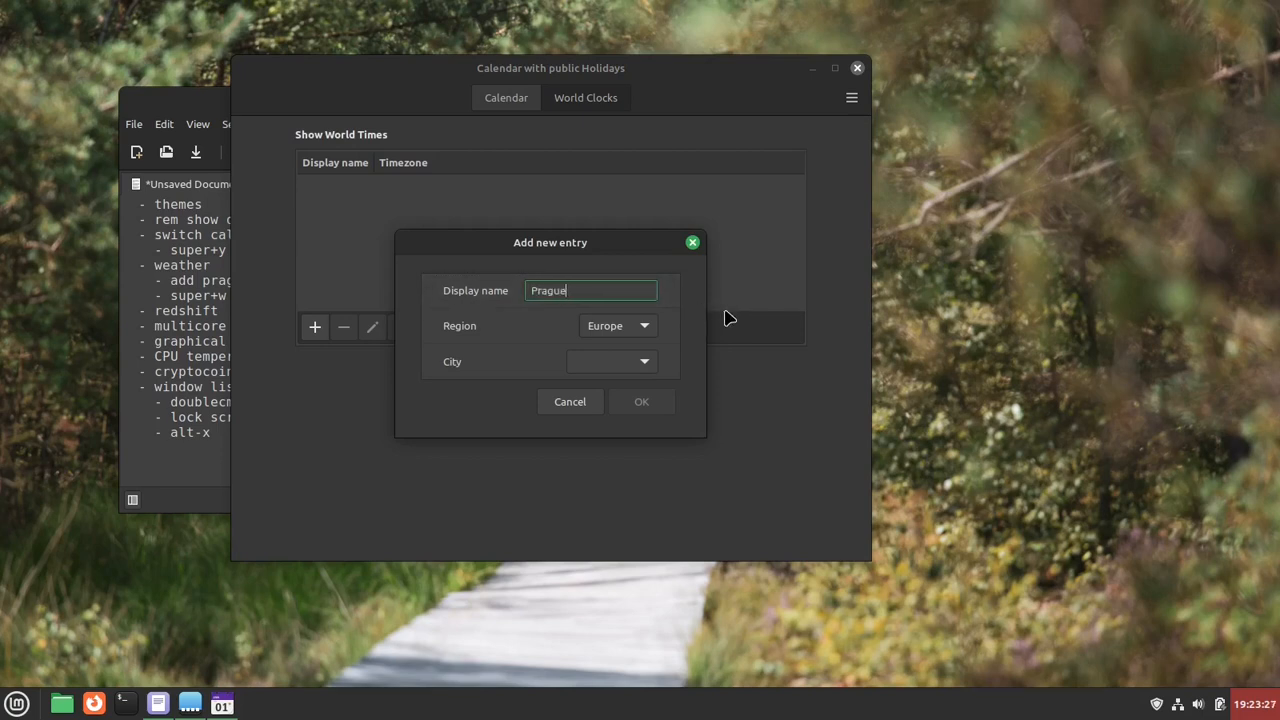
{"action": "left_click", "coordinate": [644, 326]}
{"action": "left_click", "coordinate": [645, 334]}
{"action": "left_click", "coordinate": [643, 362]}
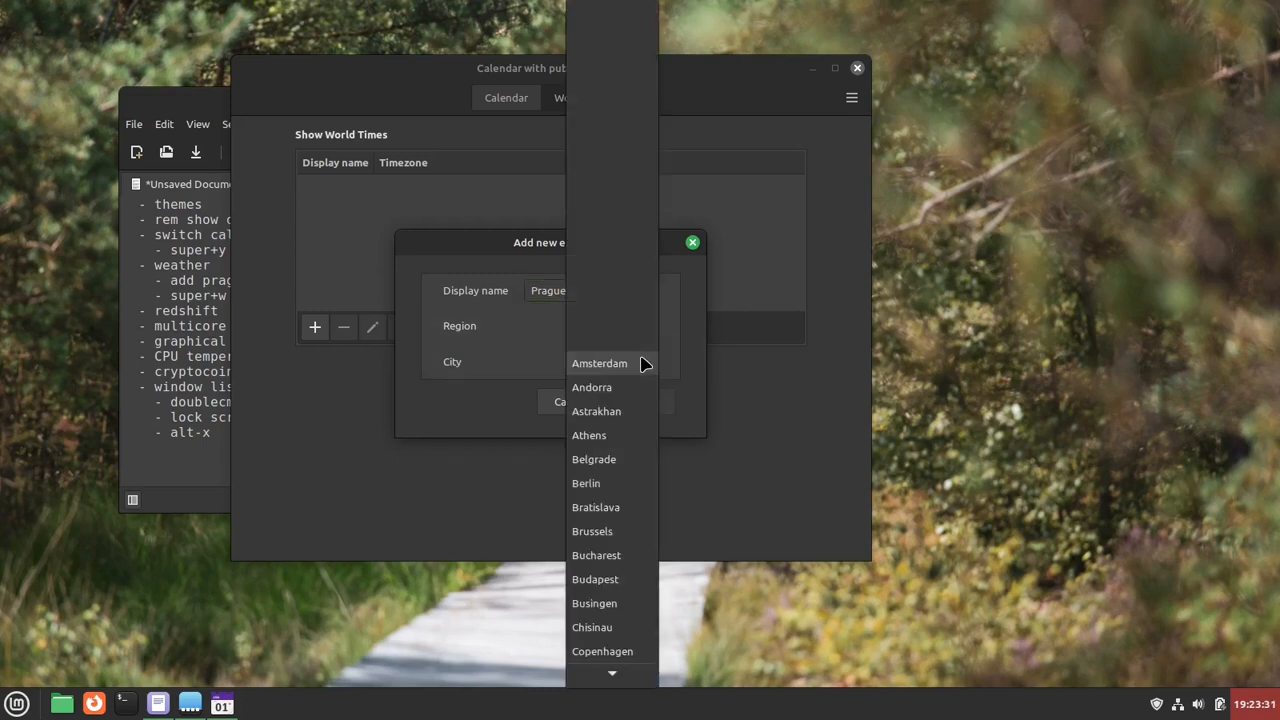
{"action": "scroll", "coordinate": [608, 494], "scroll_direction": "down", "scroll_amount": 5}
{"action": "scroll", "coordinate": [610, 494], "scroll_direction": "down", "scroll_amount": 5}
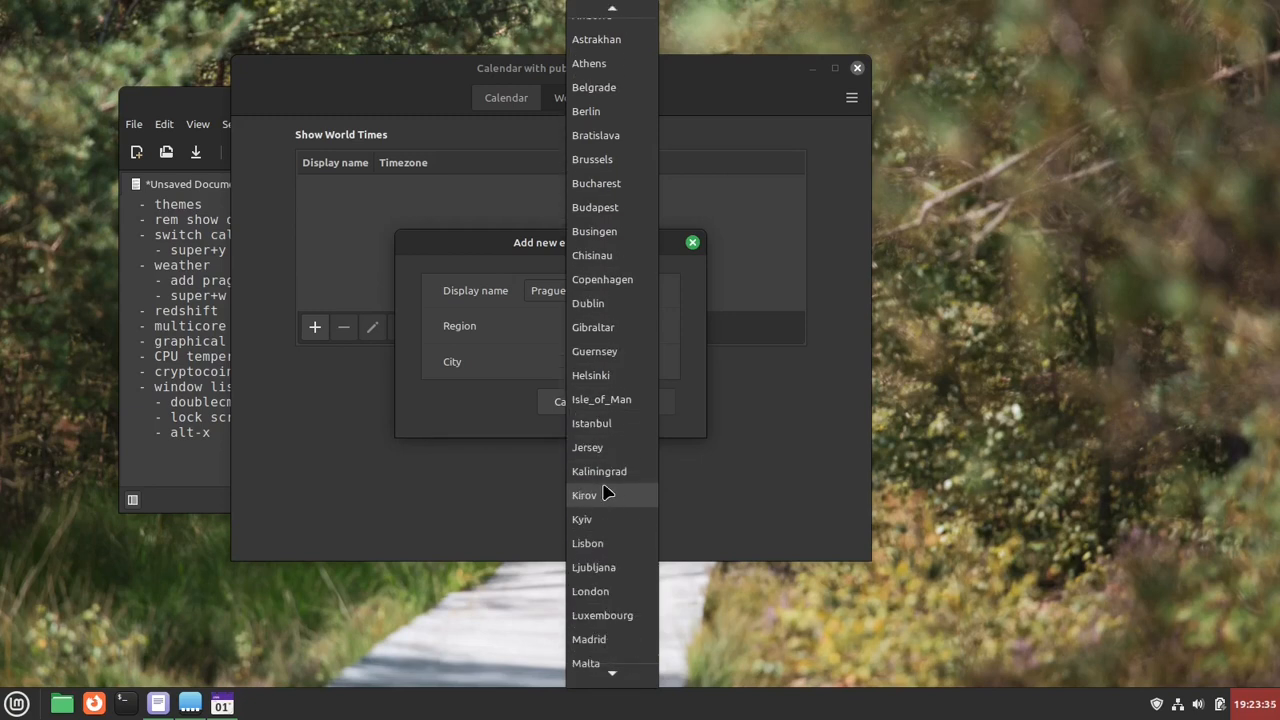
{"action": "mouse_move", "coordinate": [643, 676]}
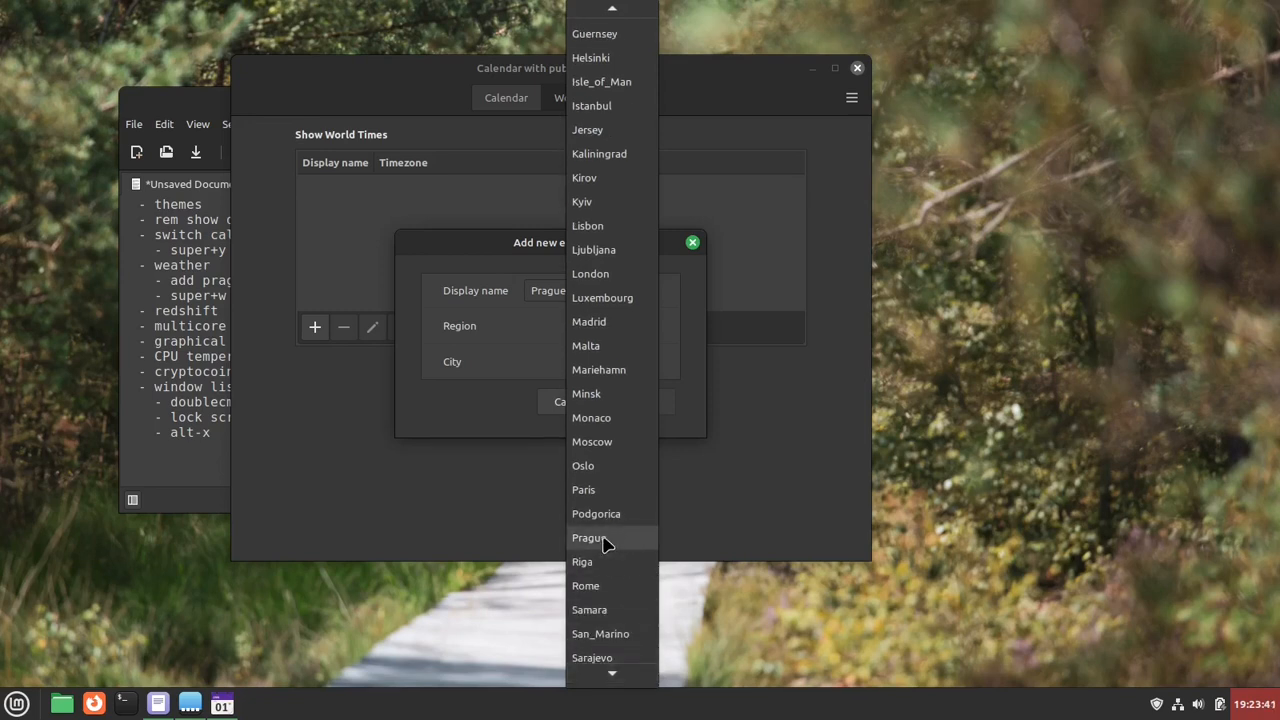
{"action": "left_click", "coordinate": [606, 538]}
{"action": "left_click", "coordinate": [641, 401]}
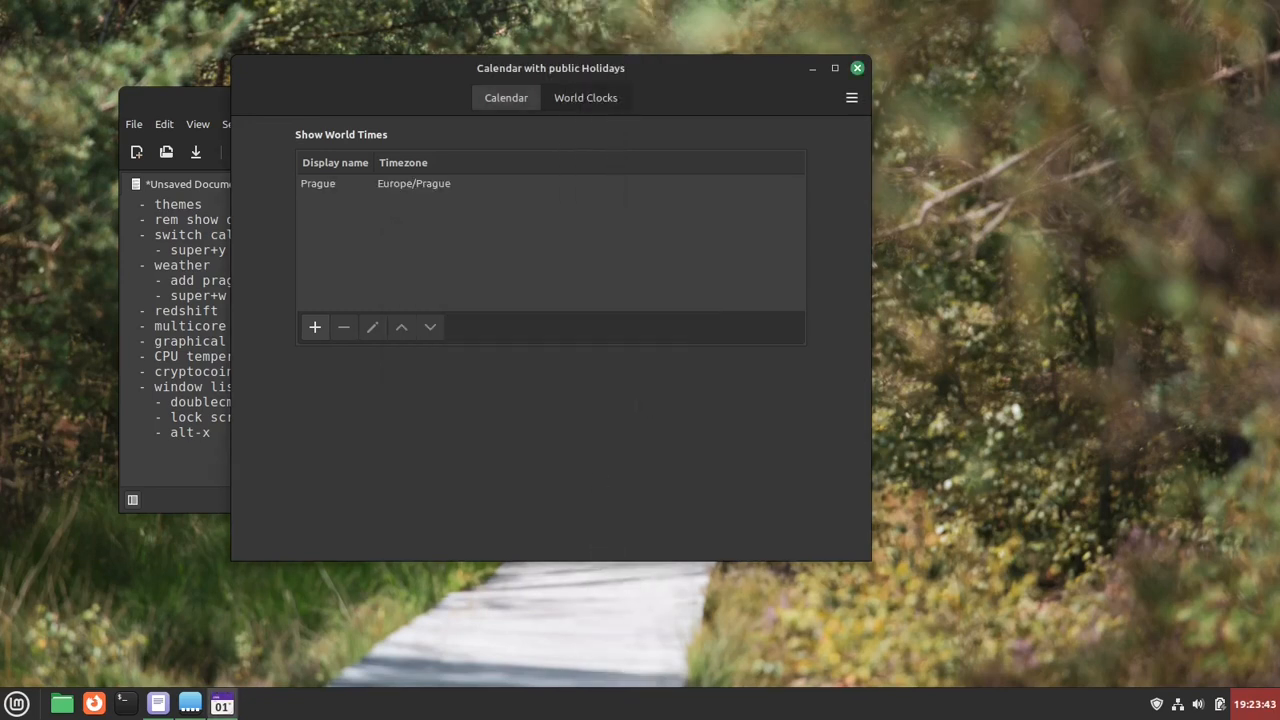
- Switch the custom date format on and off again, and check the Prague clock in the calendar popup
{"action": "key", "text": "super+y"}
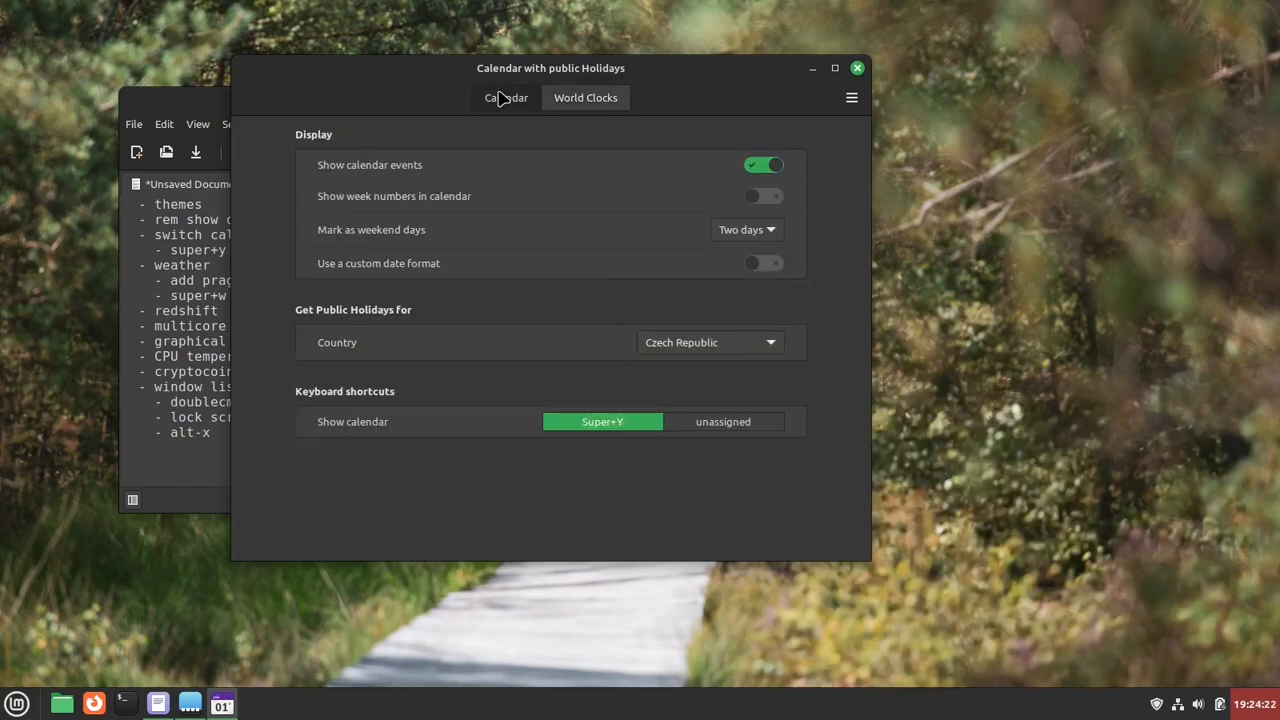
{"action": "left_click", "coordinate": [1264, 703]}
{"action": "left_click", "coordinate": [1266, 706]}
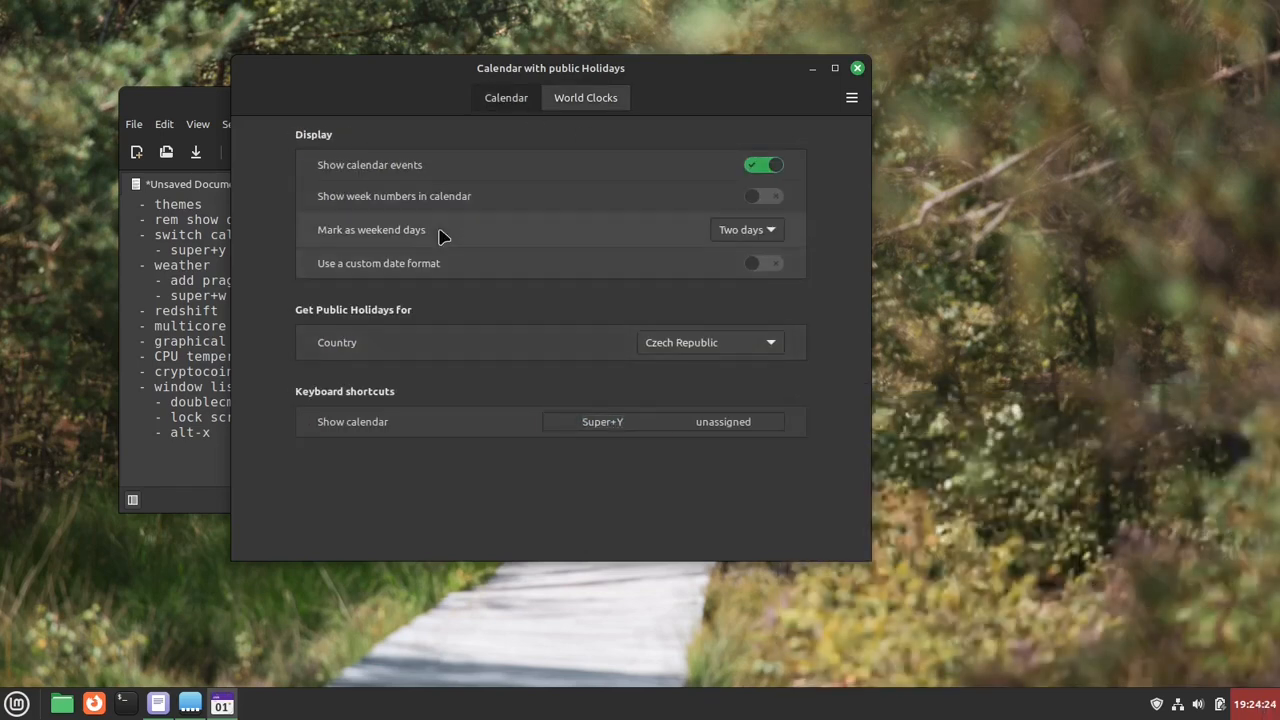
{"action": "left_click", "coordinate": [762, 263]}
{"action": "left_click", "coordinate": [768, 265]}
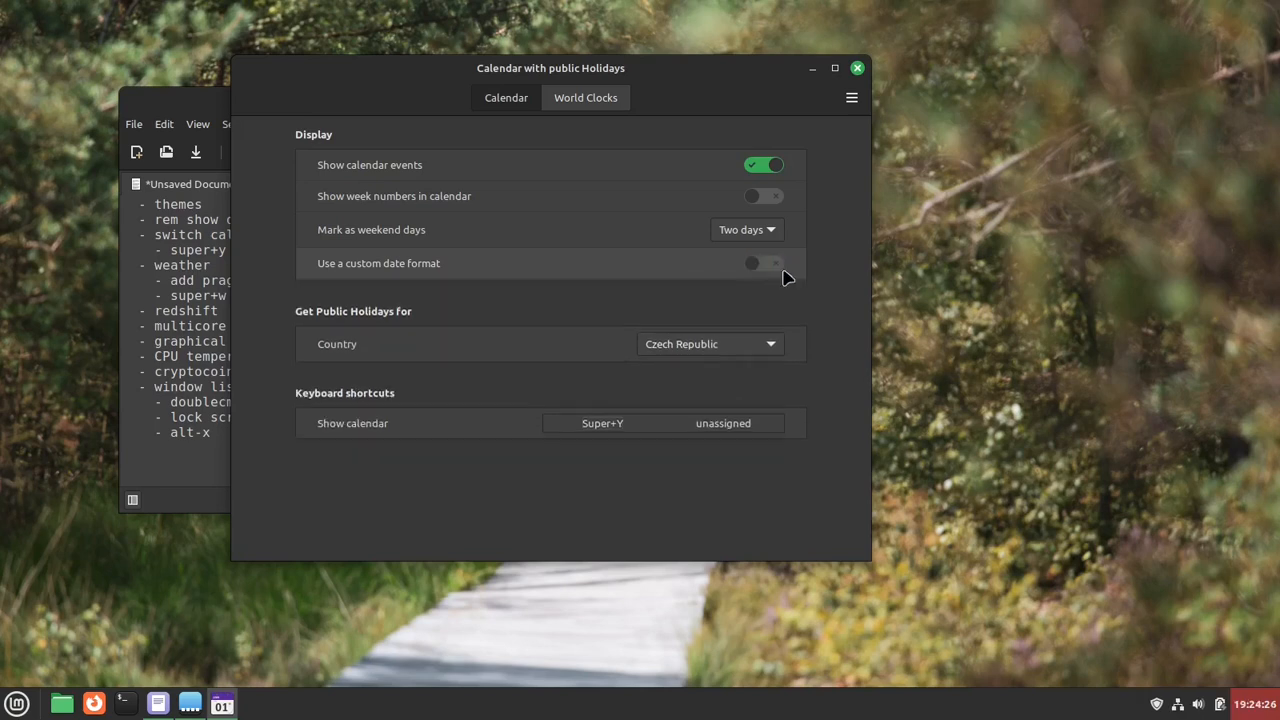
{"action": "left_click", "coordinate": [1258, 705]}
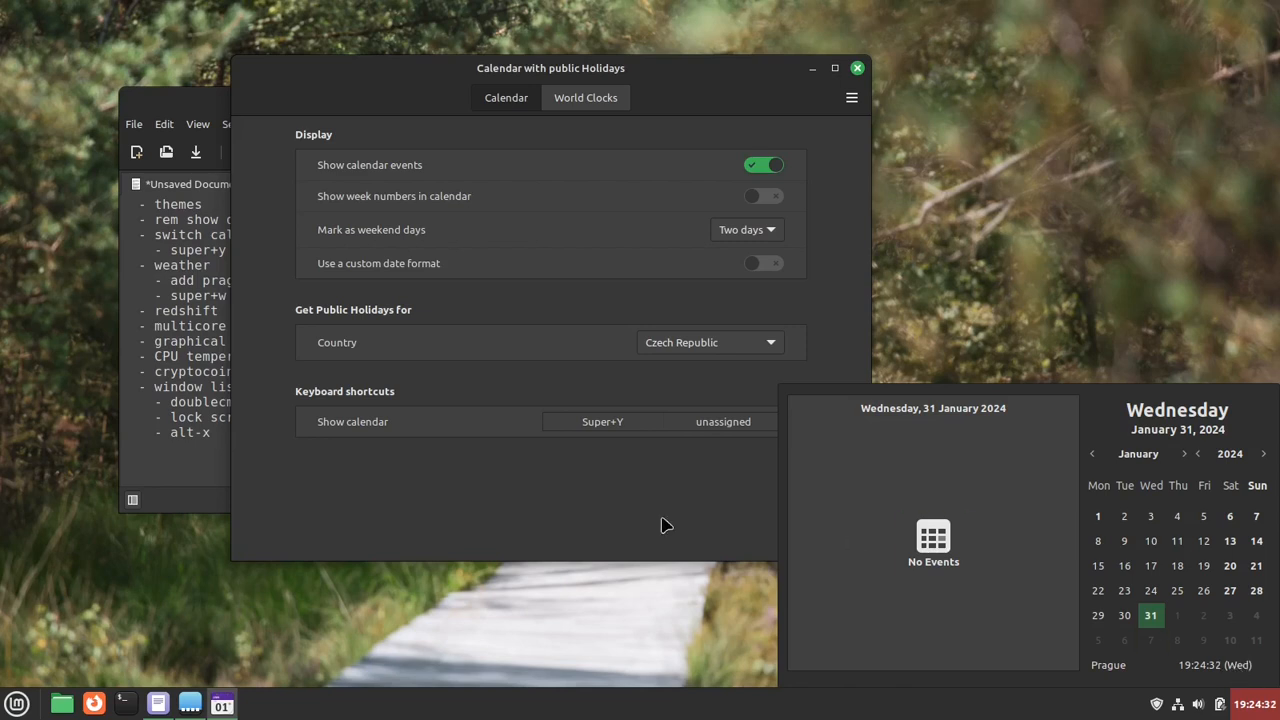
{"action": "left_click", "coordinate": [620, 540]}
- Enable the custom date format, set it to %H:%M:%S, and check the world clock in the calendar popup
{"action": "left_click", "coordinate": [757, 265]}
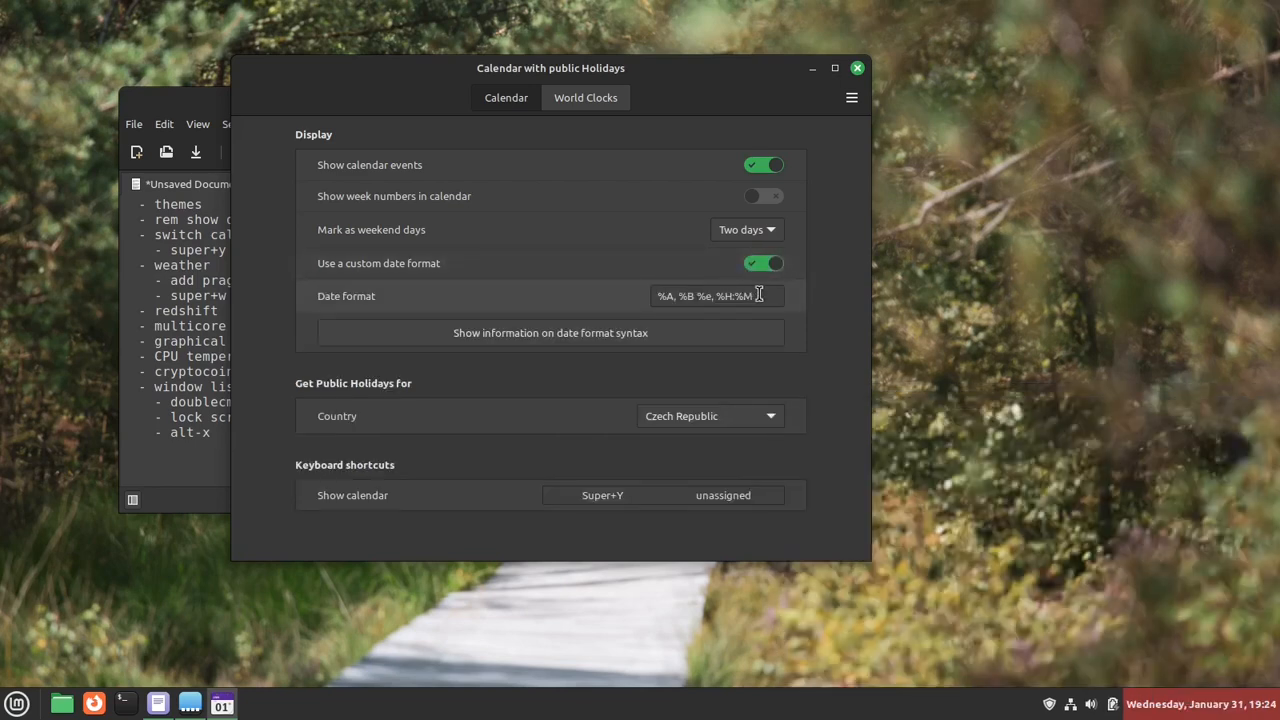
{"action": "triple_click", "coordinate": [766, 294]}
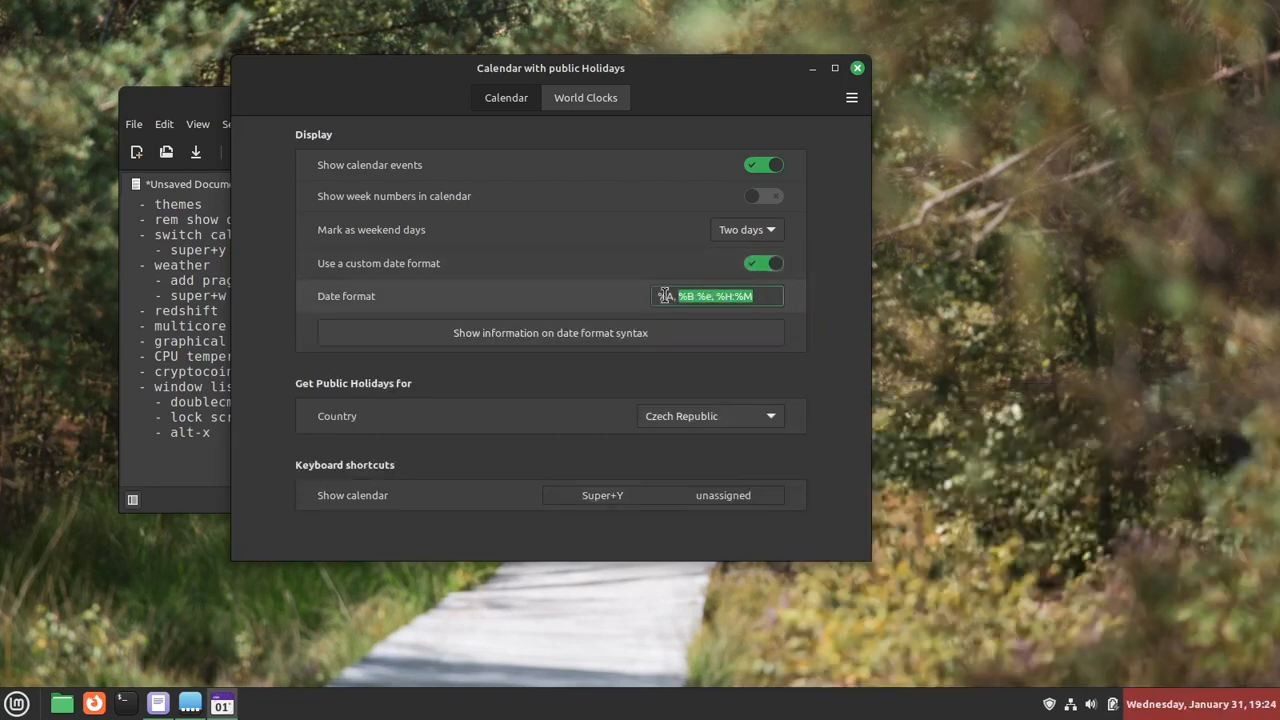
{"action": "type", "text": "%H:%M:%S"}
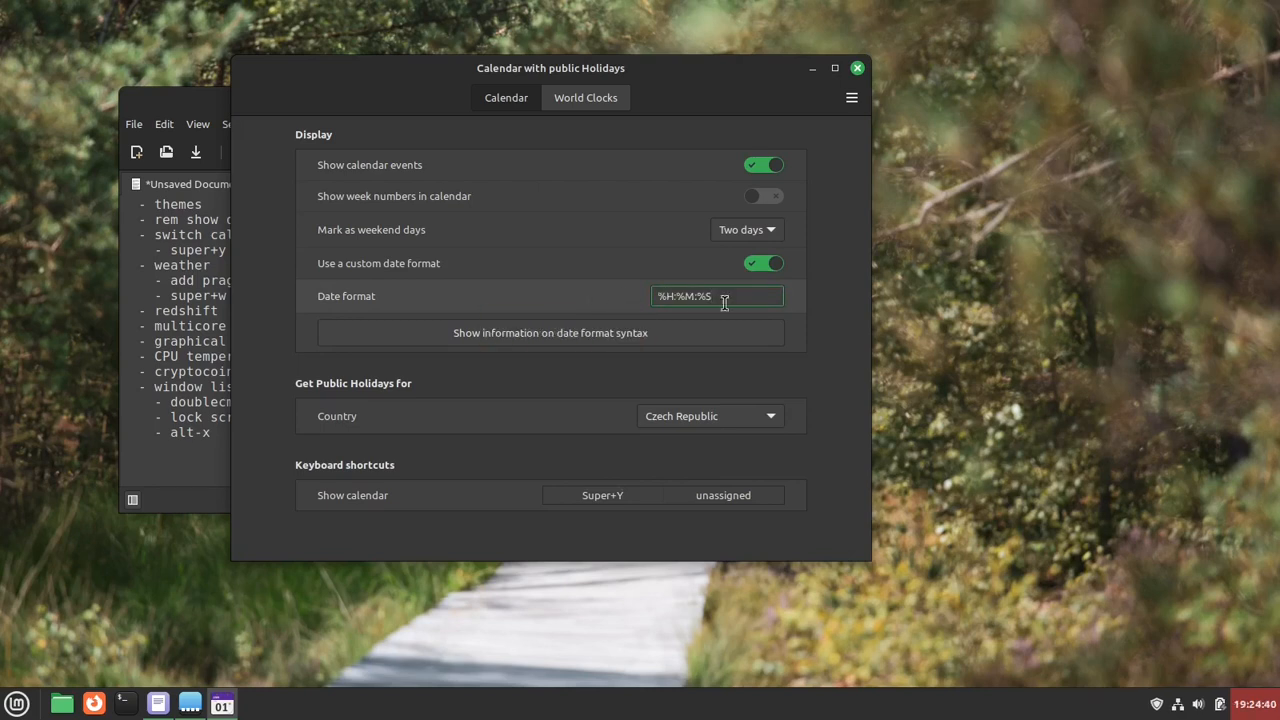
{"action": "left_click", "coordinate": [1260, 708]}
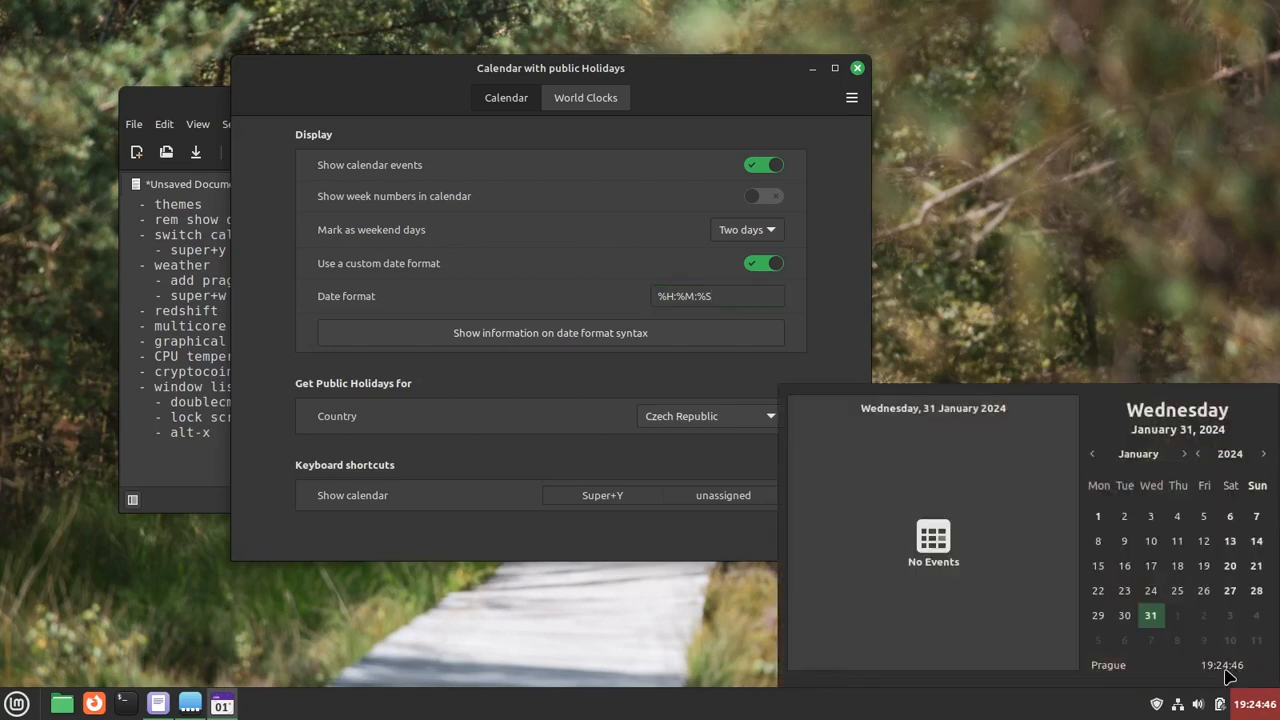
{"action": "left_click", "coordinate": [842, 300]}
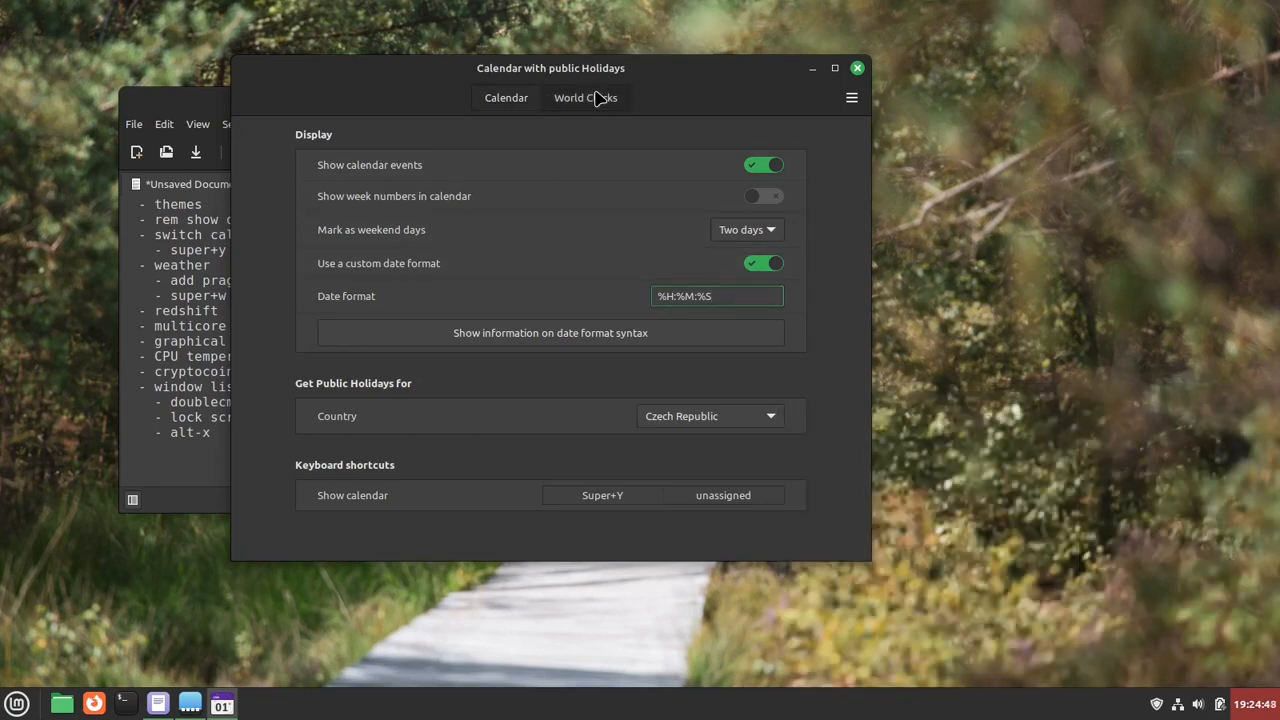
- Add a world clock with display name Tokyo, region Asia and city Tokyo, and check it in the calendar popup
{"action": "left_click", "coordinate": [597, 97]}
{"action": "left_click", "coordinate": [316, 328]}
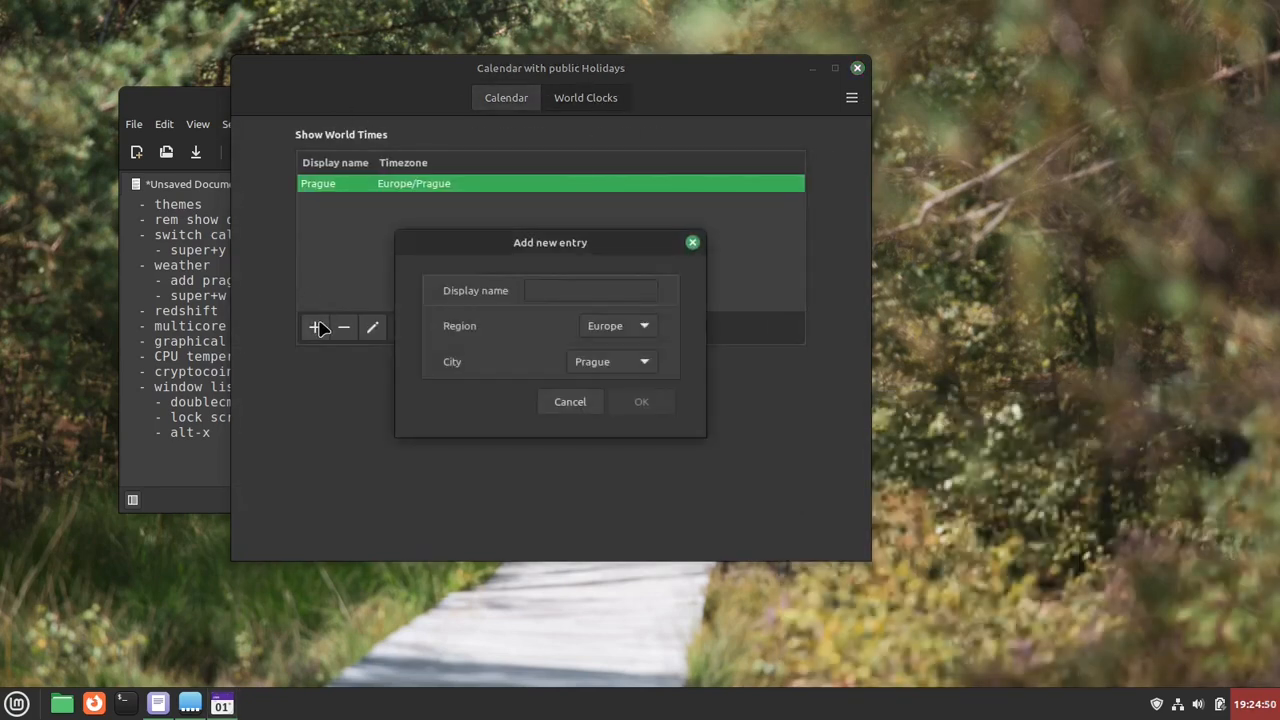
{"action": "left_click", "coordinate": [584, 289]}
{"action": "type", "text": "Tokyo"}
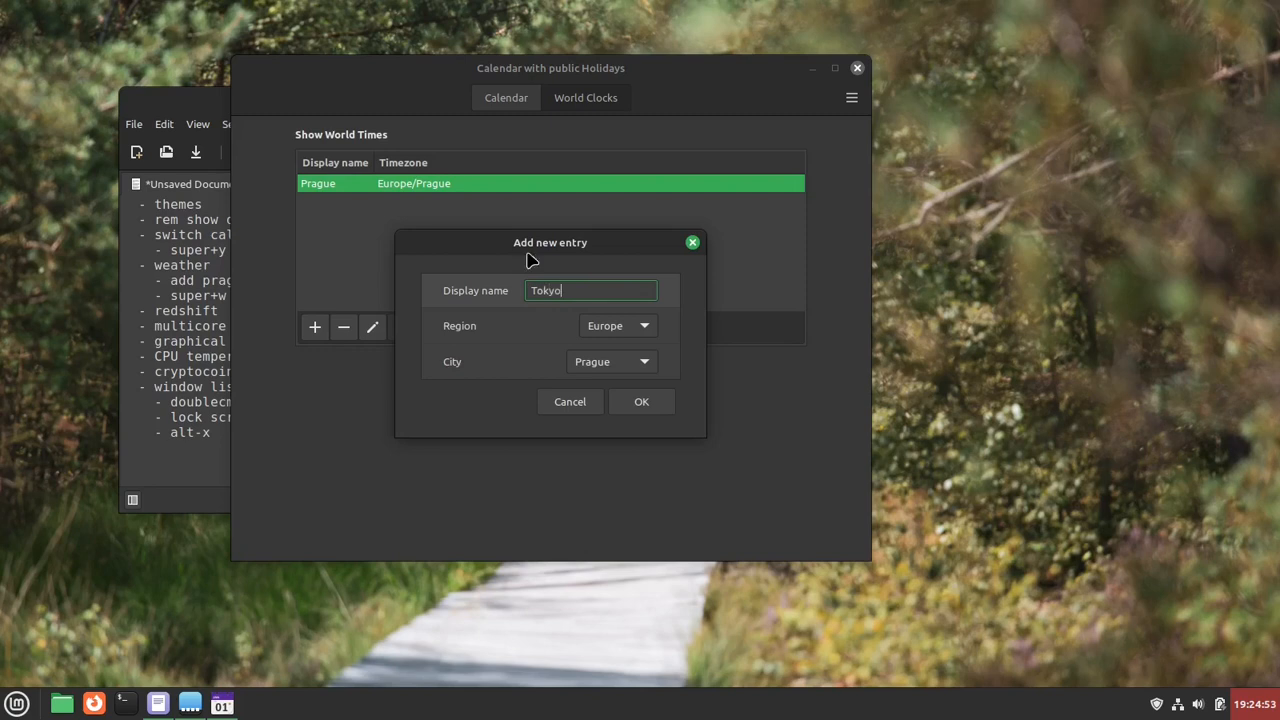
{"action": "left_click", "coordinate": [642, 334]}
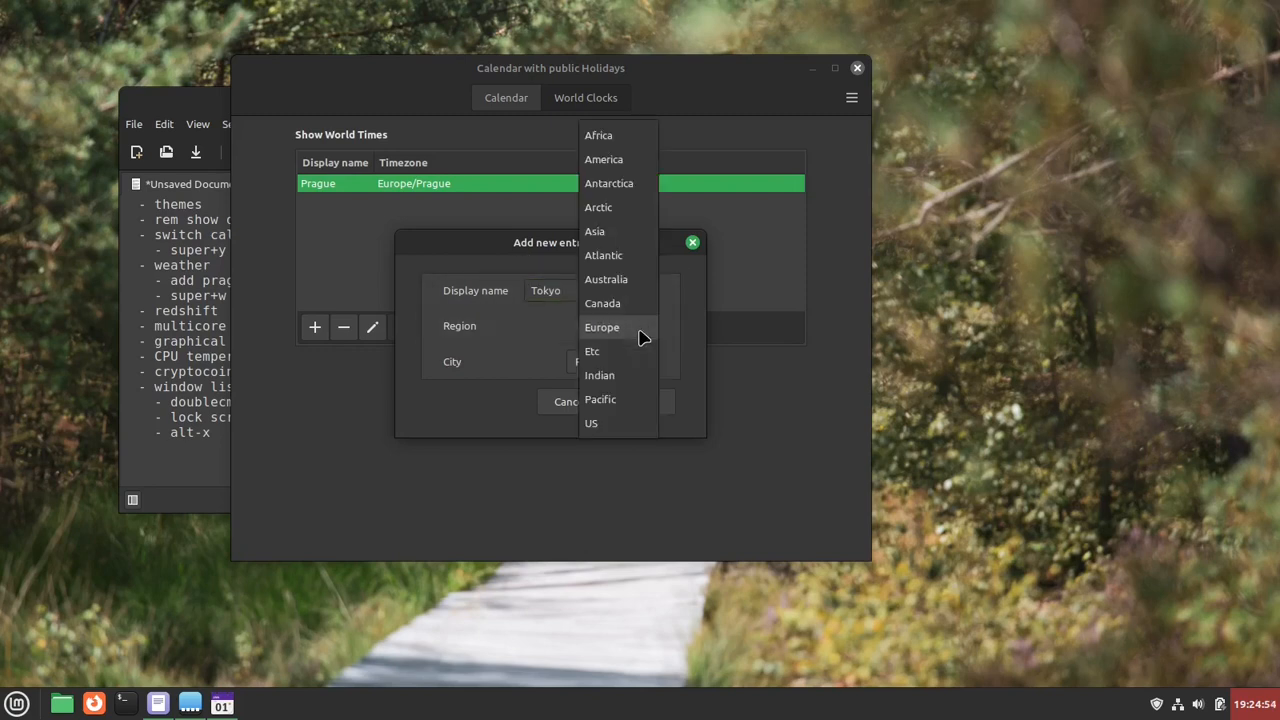
{"action": "left_click", "coordinate": [626, 231]}
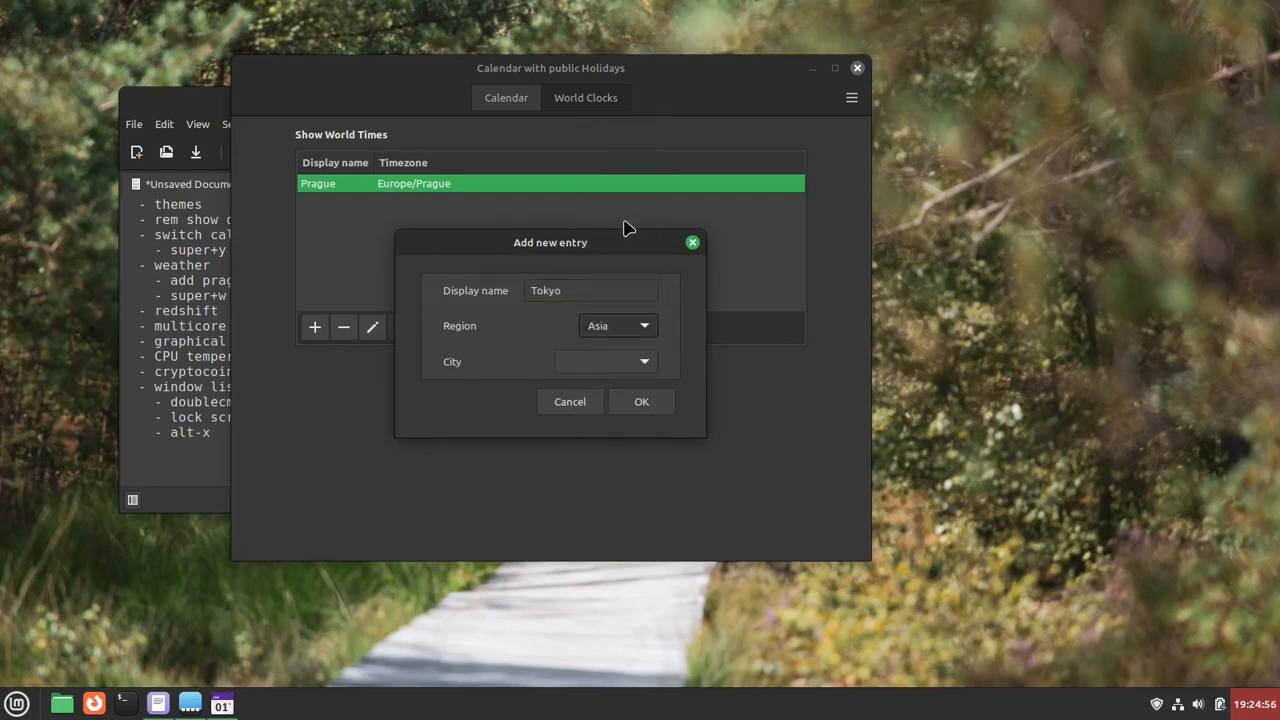
{"action": "left_click", "coordinate": [637, 365]}
{"action": "scroll", "coordinate": [626, 443], "scroll_direction": "down", "scroll_amount": 5}
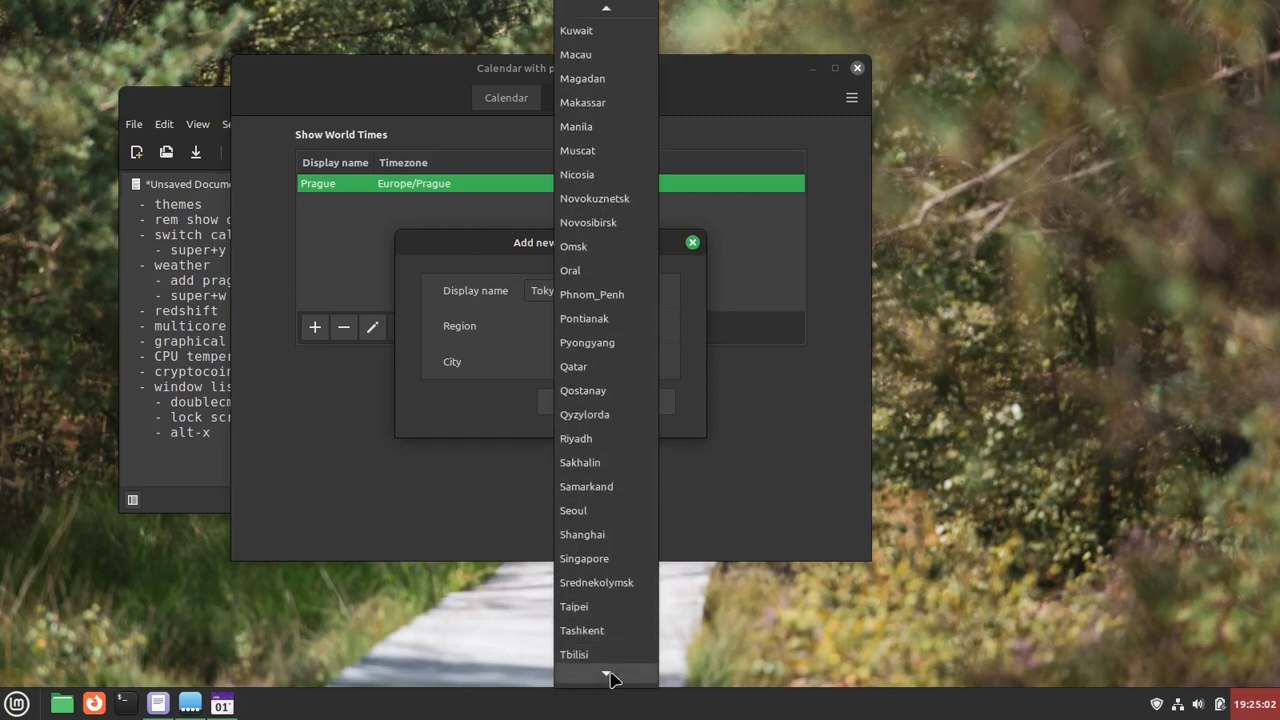
{"action": "left_click", "coordinate": [611, 591]}
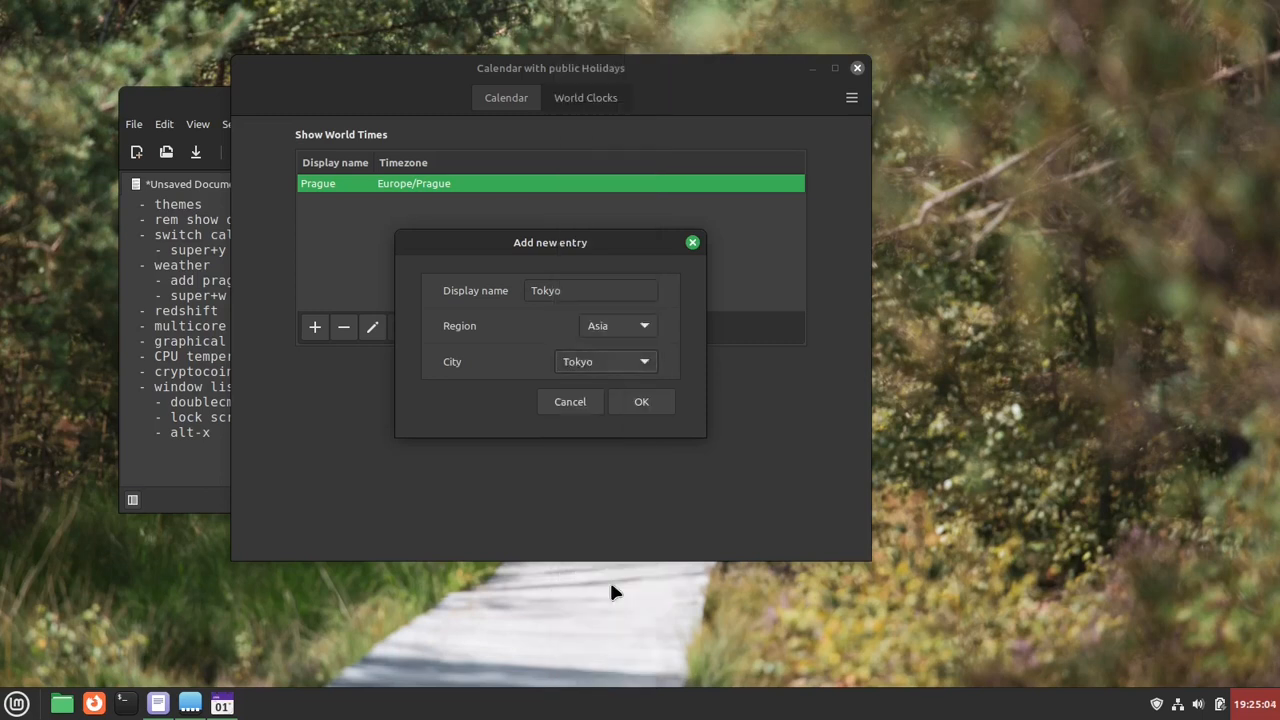
{"action": "left_click", "coordinate": [643, 399]}
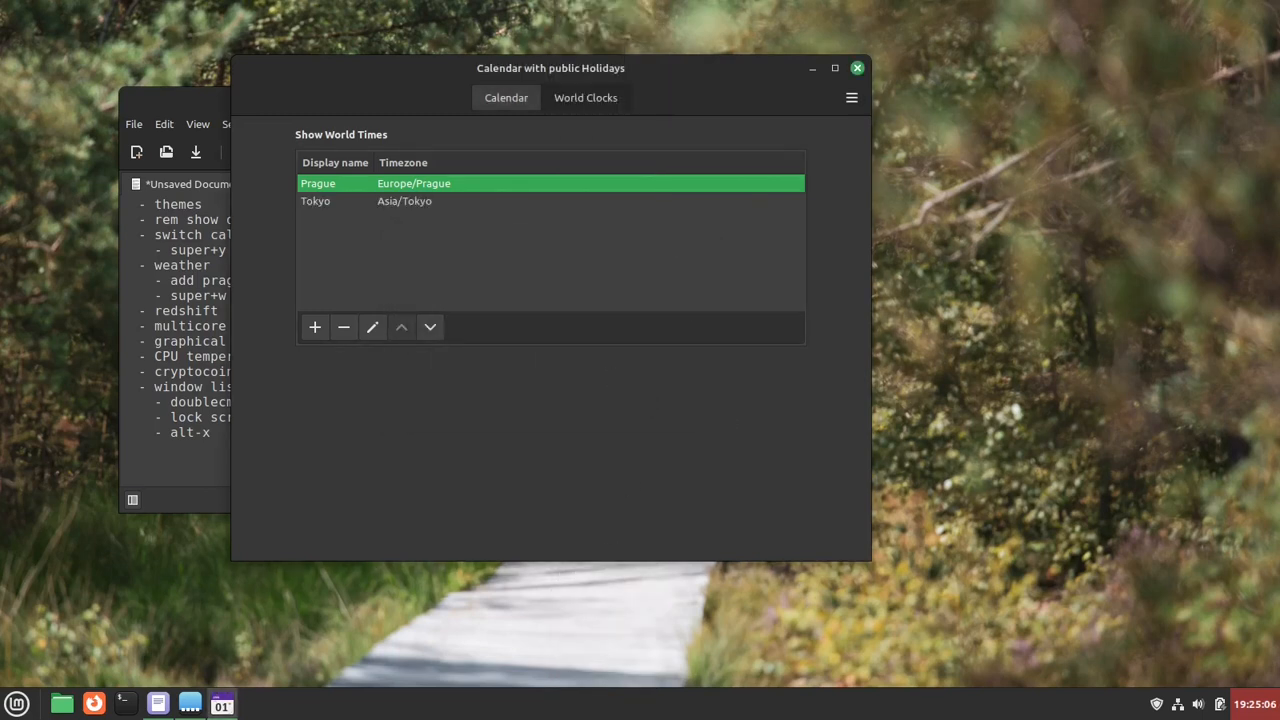
{"action": "left_click", "coordinate": [1256, 710]}
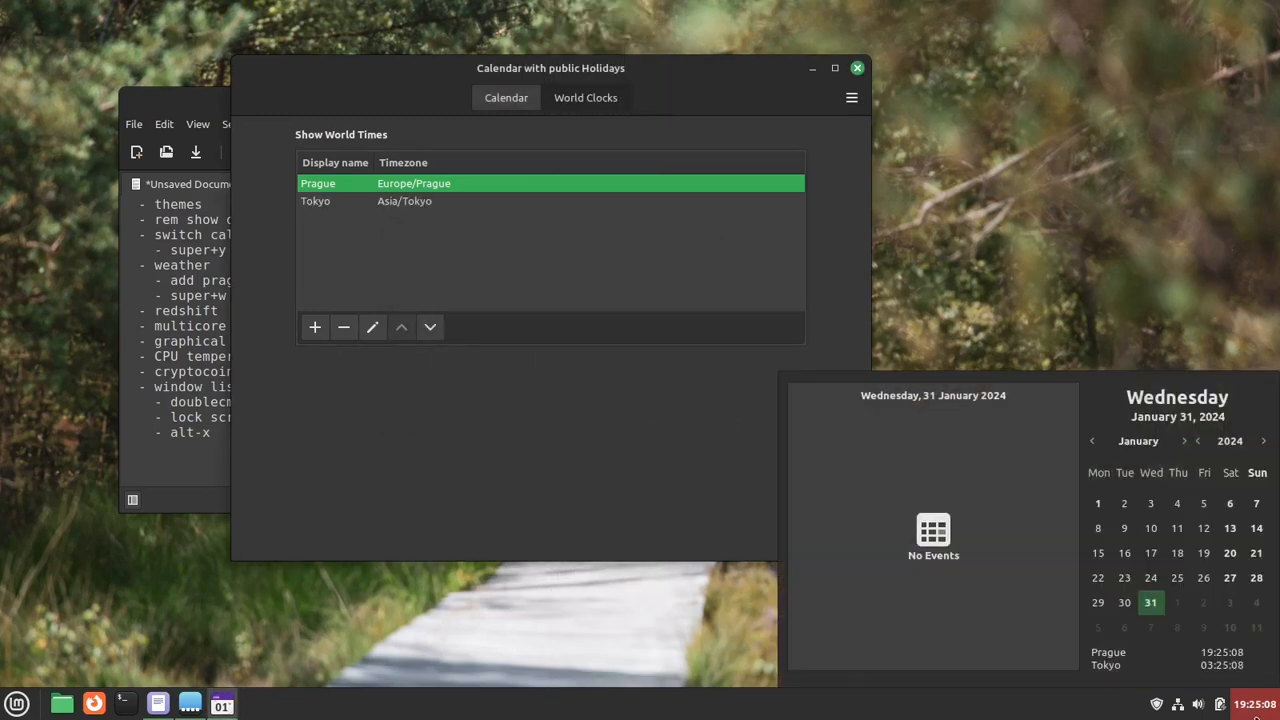
{"action": "left_click", "coordinate": [502, 240]}
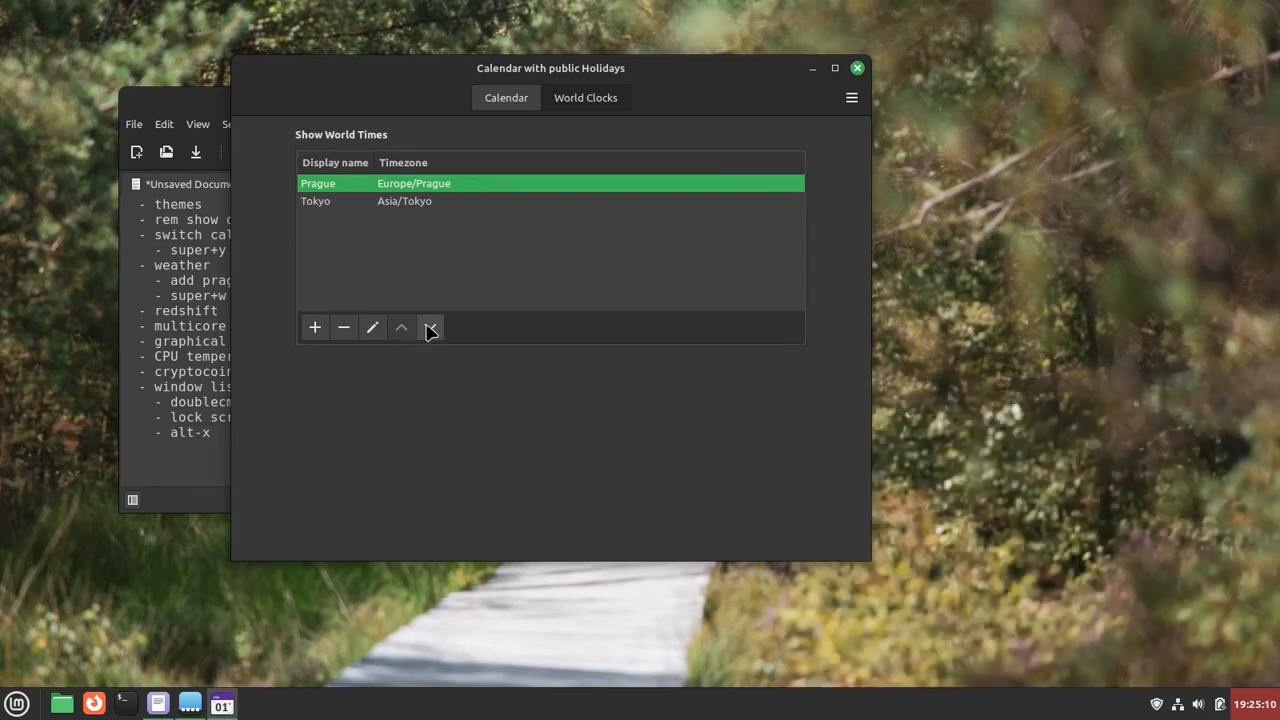
- Move the Prague clock below Tokyo in the world times list and check the order in the calendar popup
{"action": "left_click", "coordinate": [436, 326]}
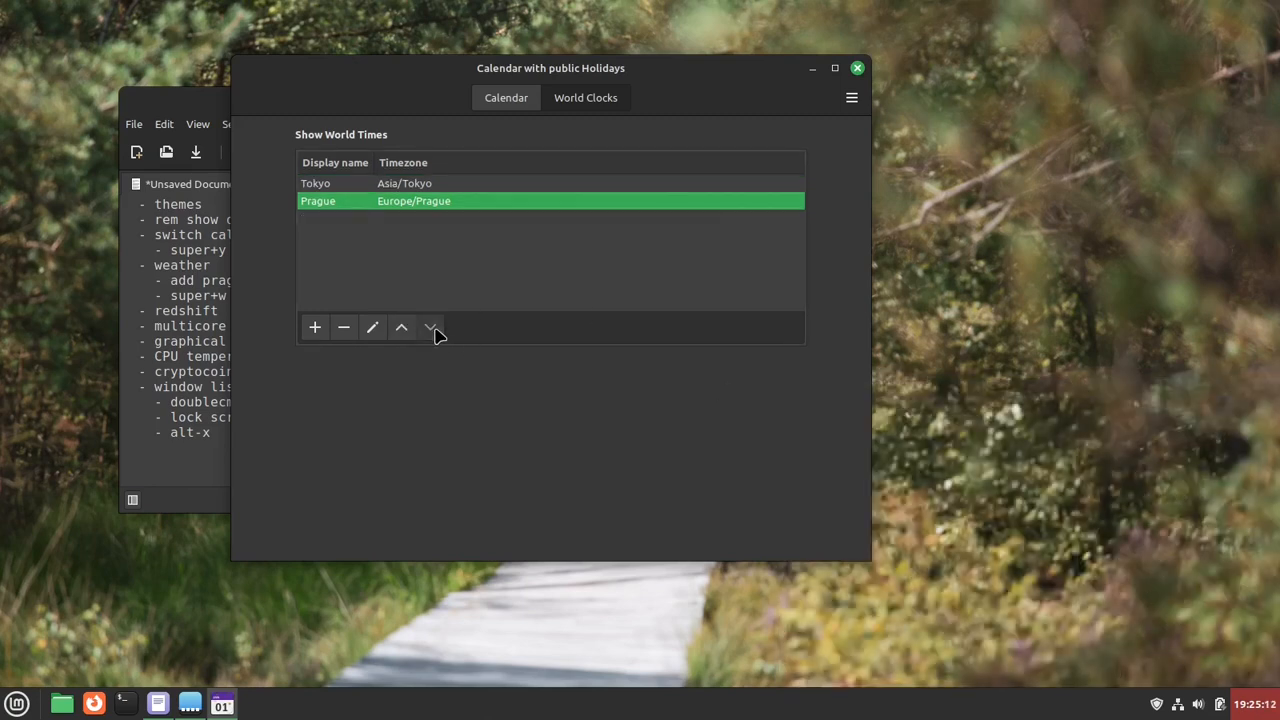
{"action": "left_click", "coordinate": [410, 184]}
{"action": "left_click", "coordinate": [1271, 708]}
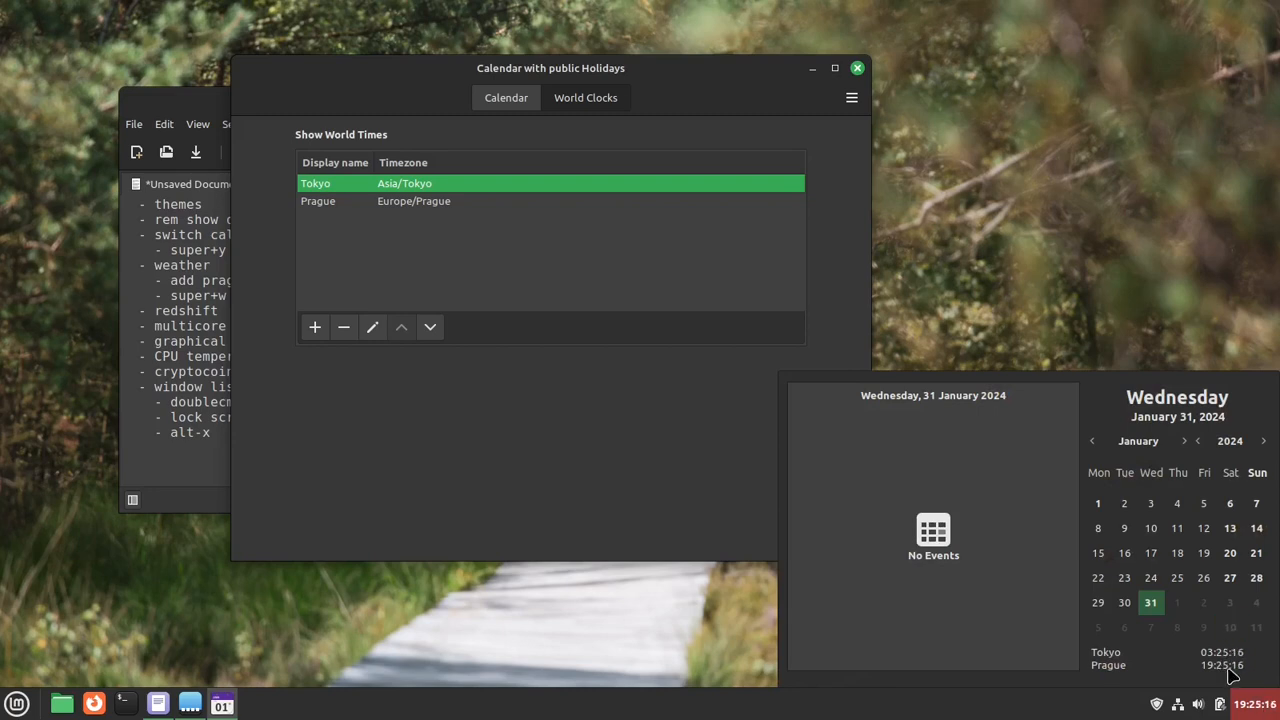
- Close the calendar popup and the calendar applet's settings, and highlight the calendar and weather entries in the notes list
{"action": "key", "text": "Escape"}
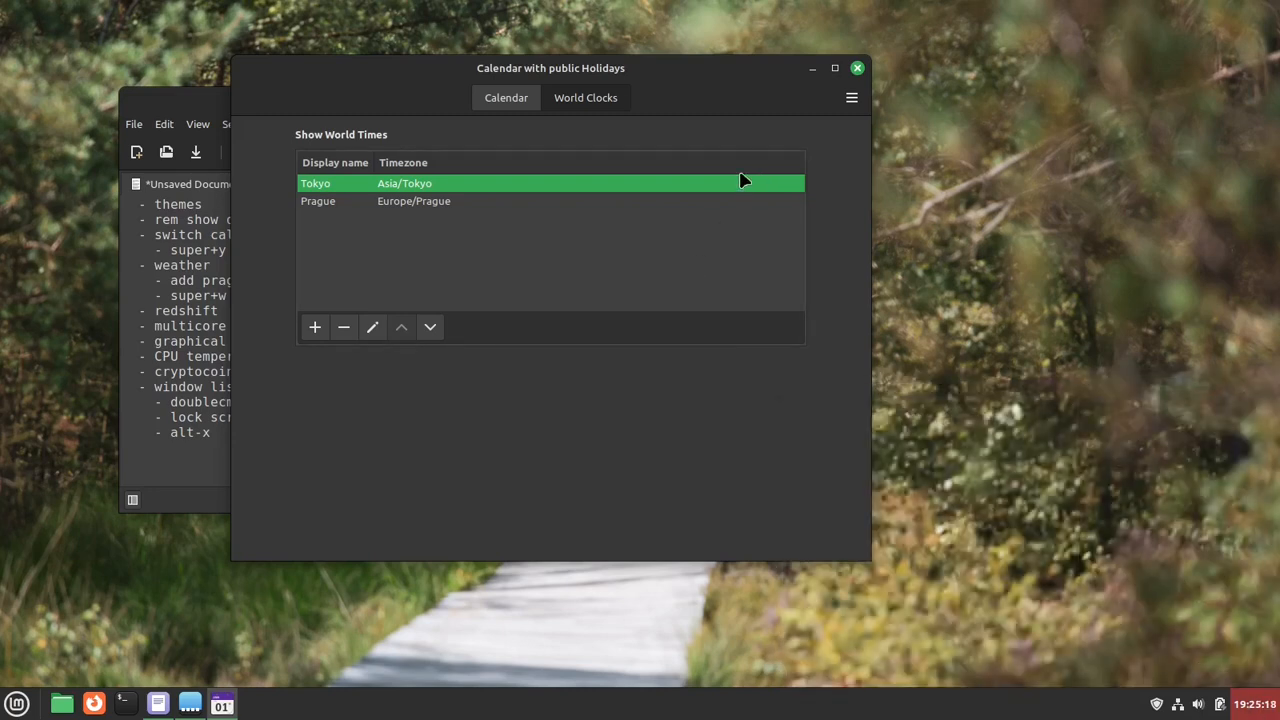
{"action": "left_click", "coordinate": [858, 68]}
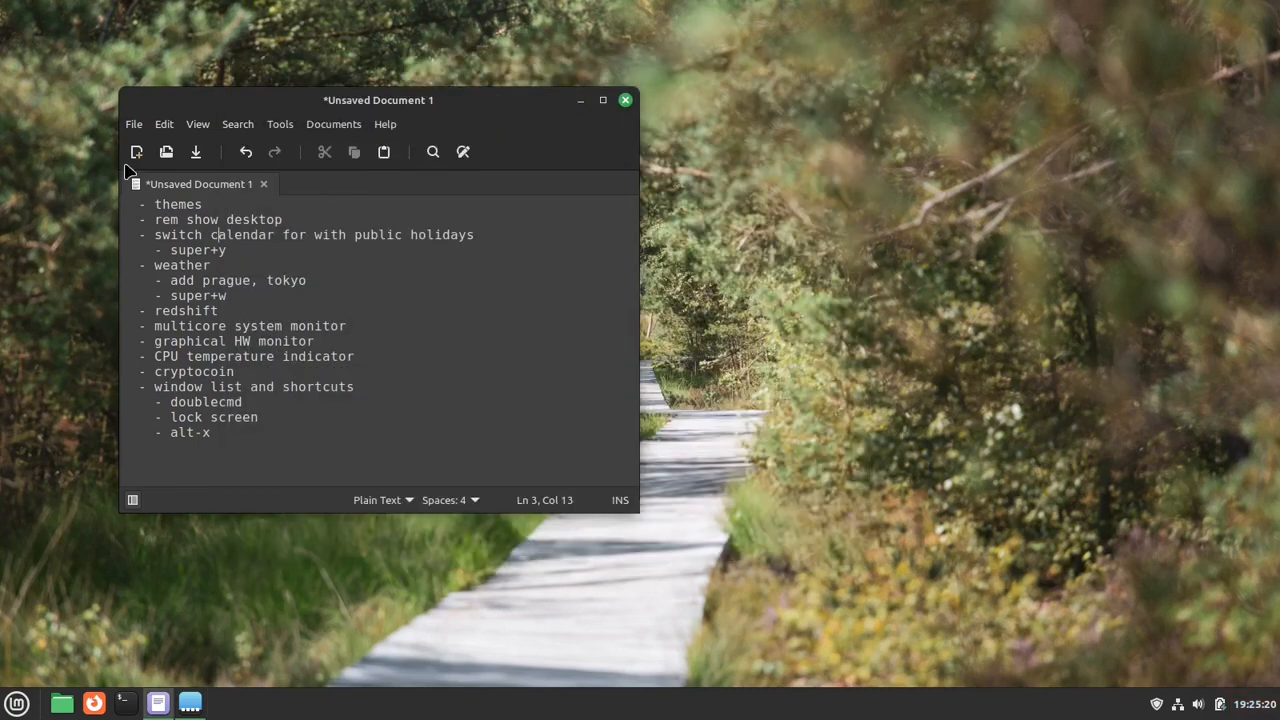
{"action": "left_click_drag", "start_coordinate": [170, 235], "coordinate": [398, 248]}
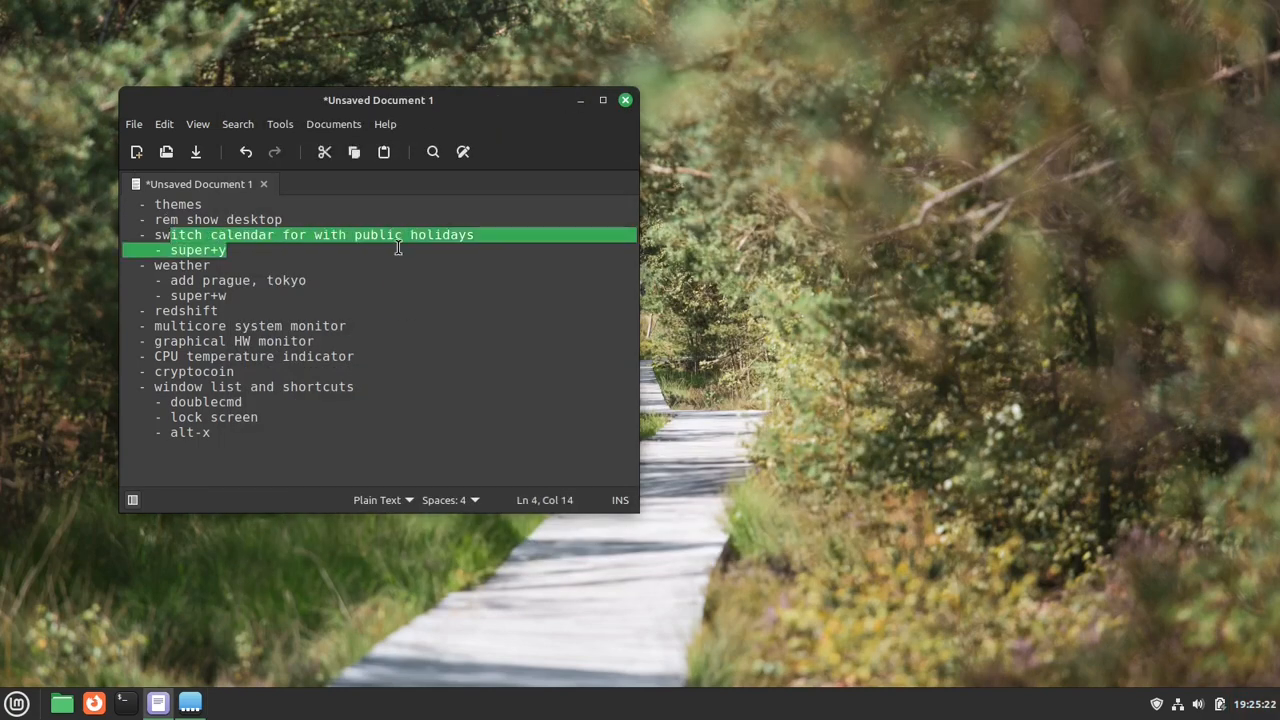
{"action": "left_click_drag", "start_coordinate": [176, 265], "coordinate": [238, 267]}
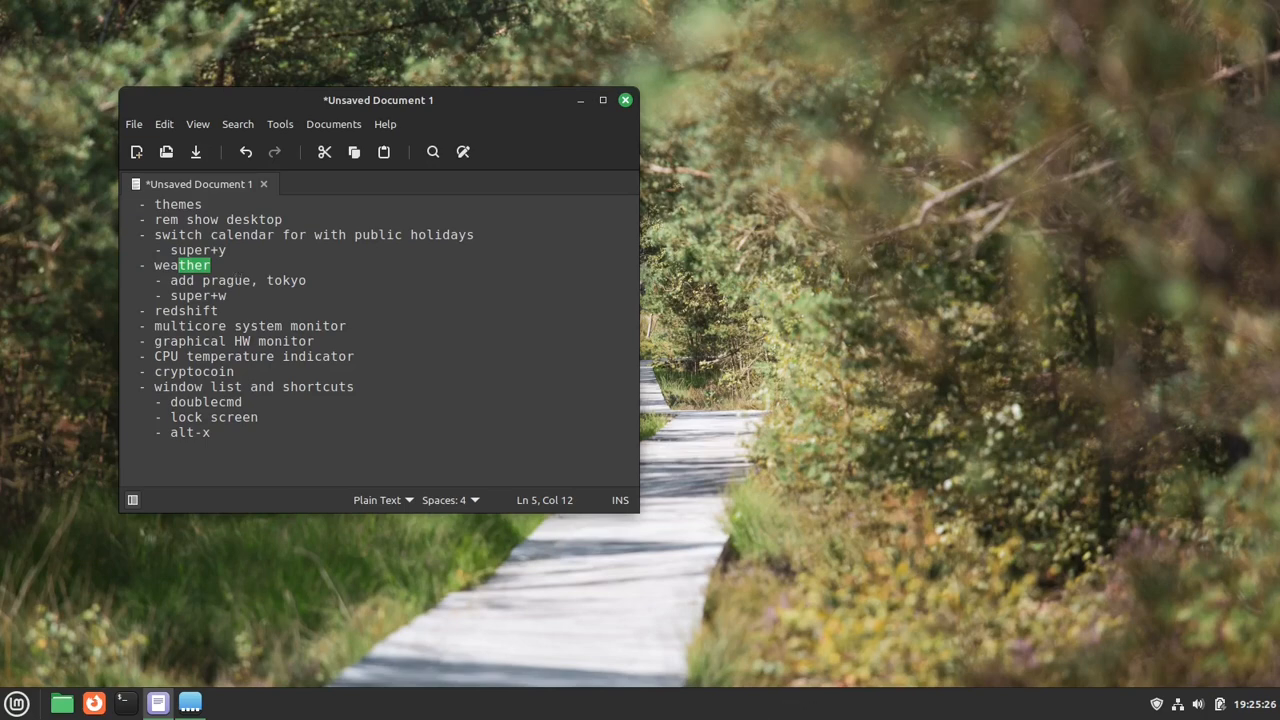
- Clear the search among the downloadable applets and download the Weather applet
{"action": "left_click", "coordinate": [198, 705]}
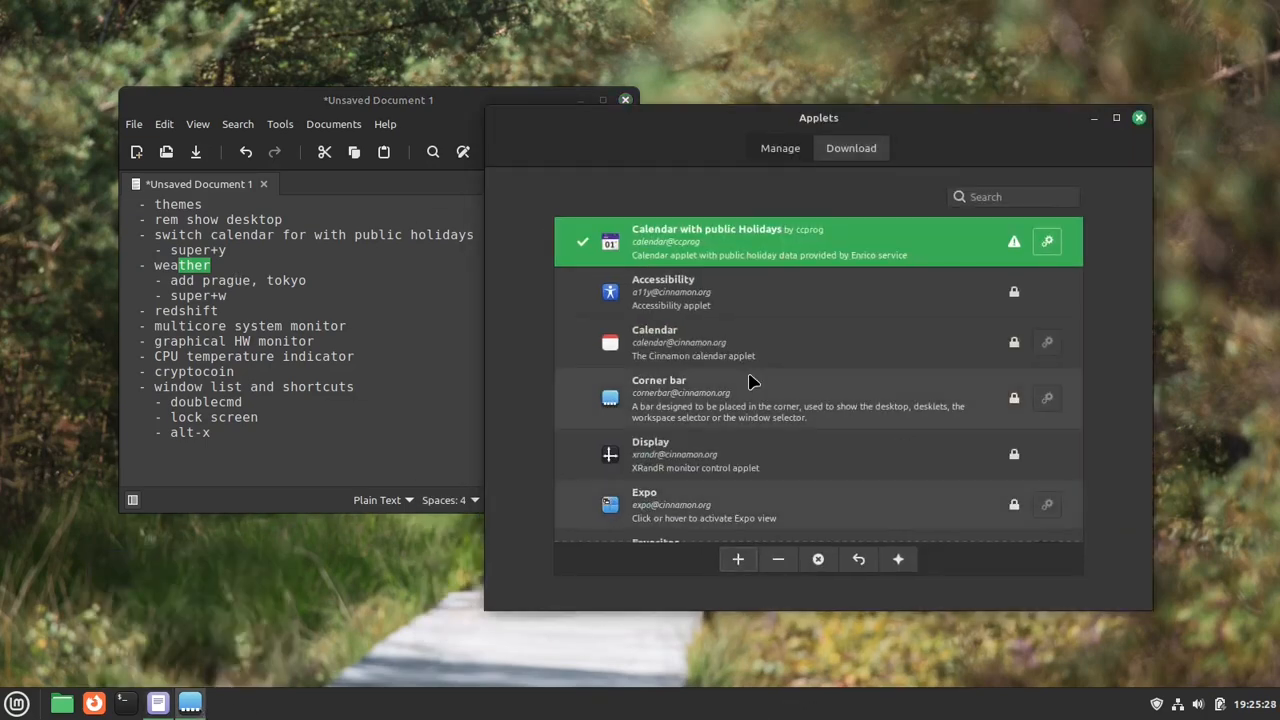
{"action": "left_click", "coordinate": [848, 158]}
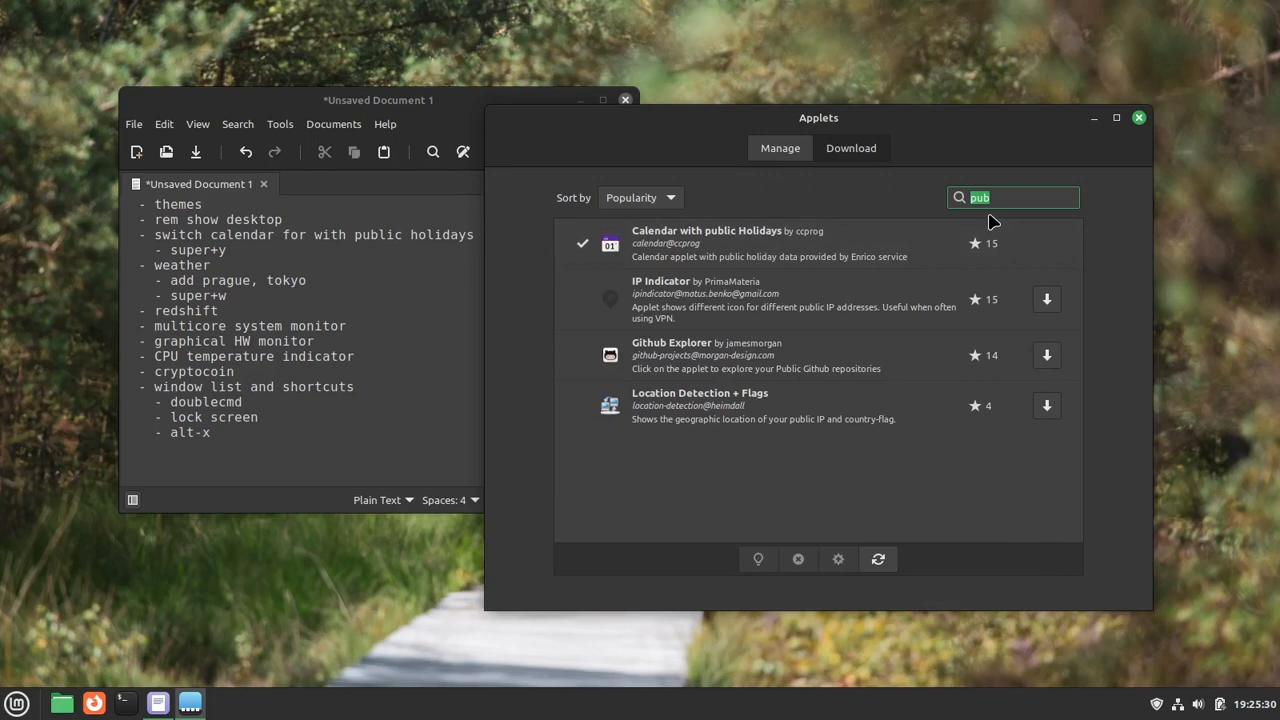
{"action": "key", "text": "BackSpace"}
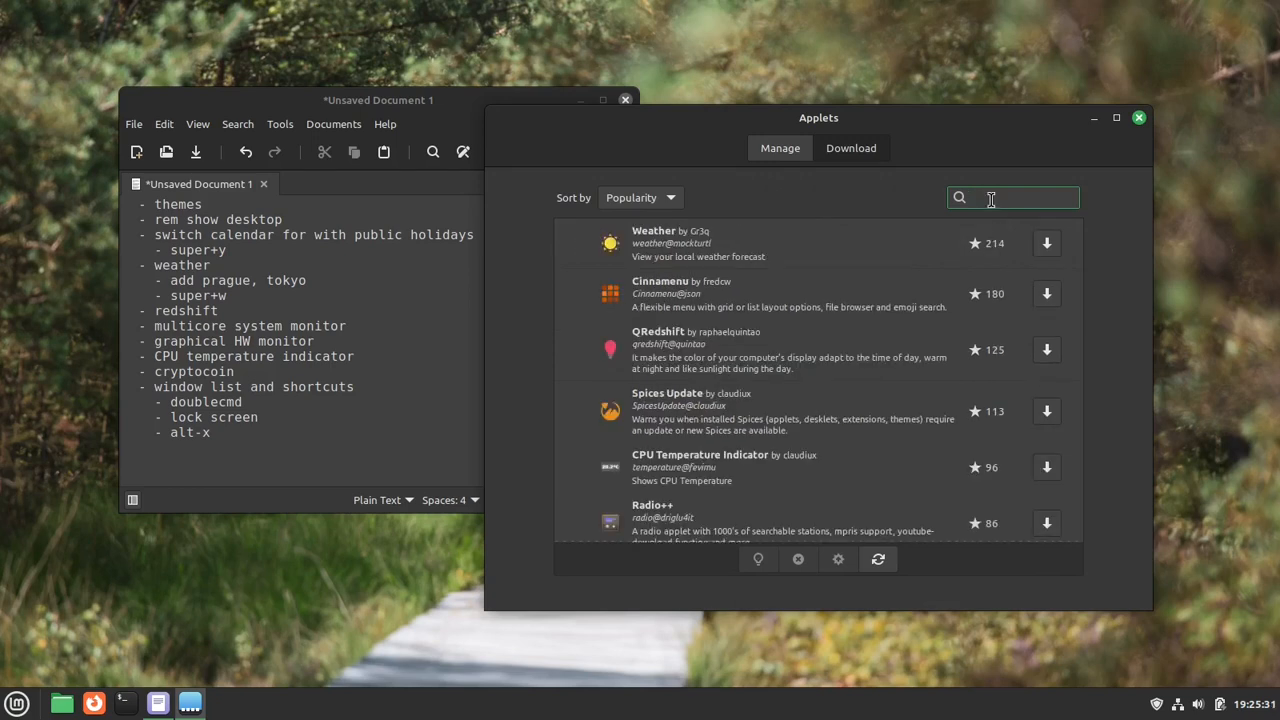
{"action": "left_click", "coordinate": [1046, 245]}
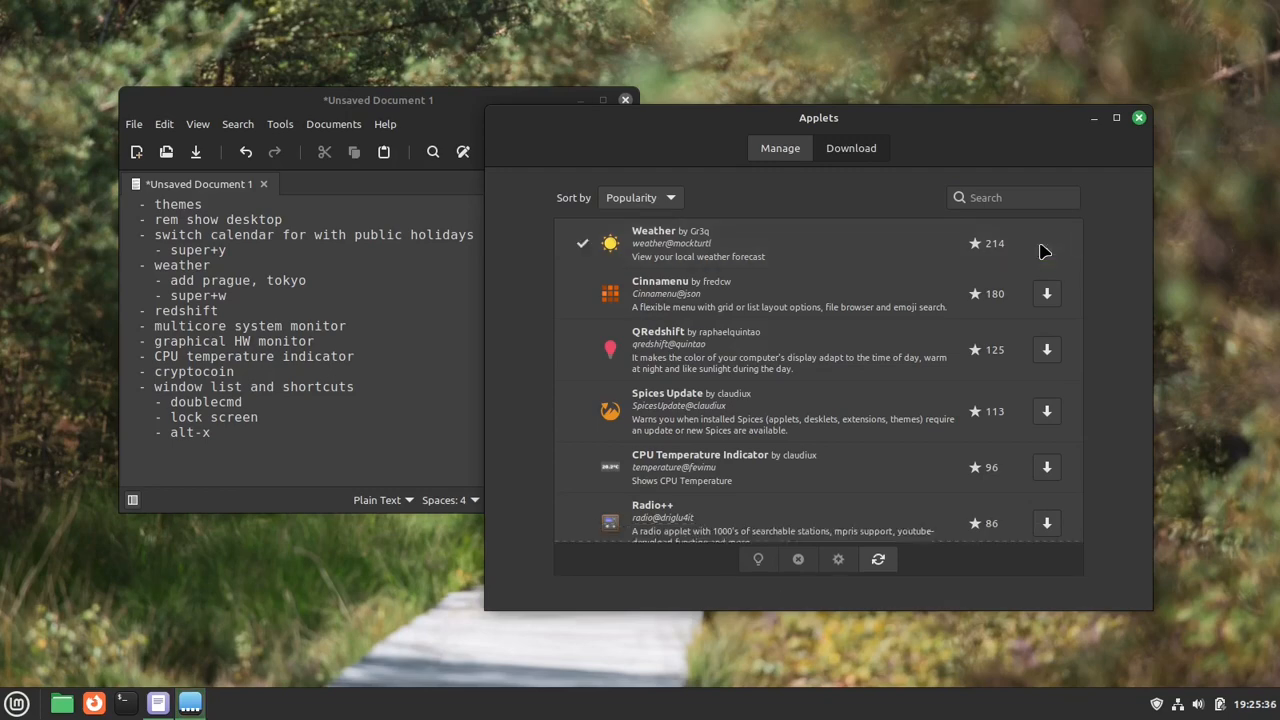
- Add the downloaded Weather applet to the panel and minimize the Applets window
{"action": "left_click", "coordinate": [797, 155]}
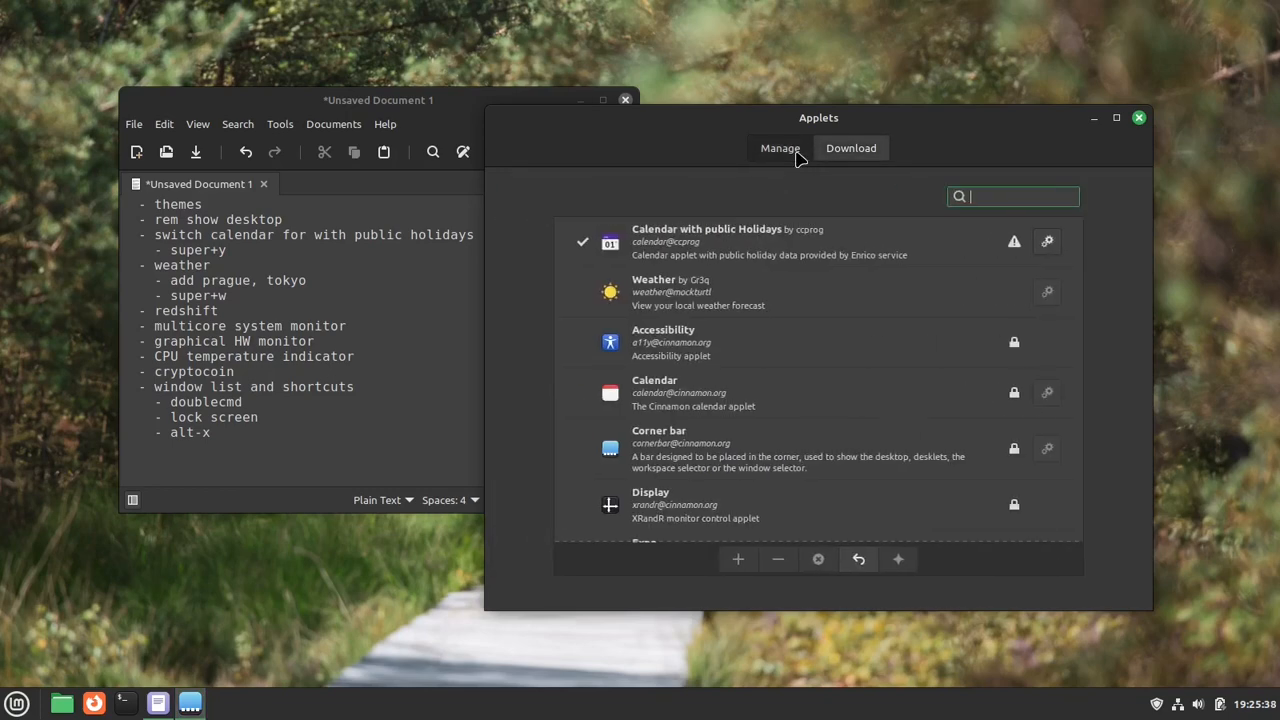
{"action": "left_click", "coordinate": [835, 280]}
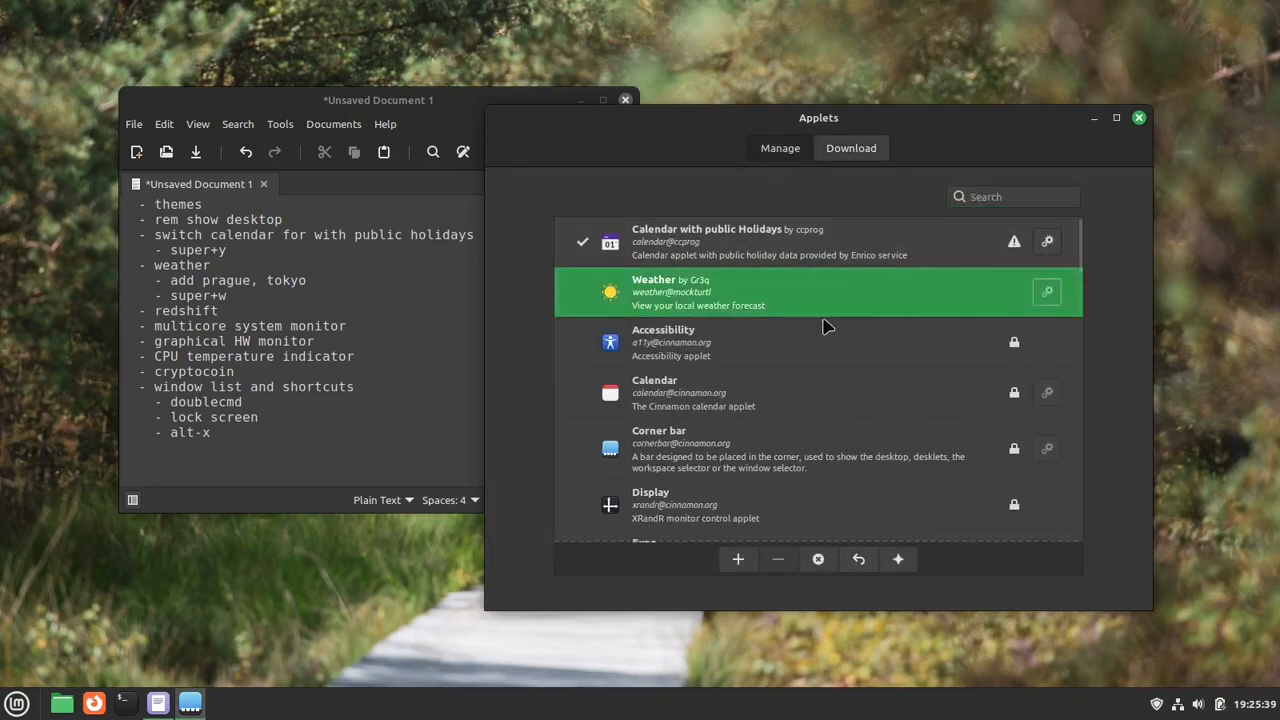
{"action": "left_click", "coordinate": [737, 562]}
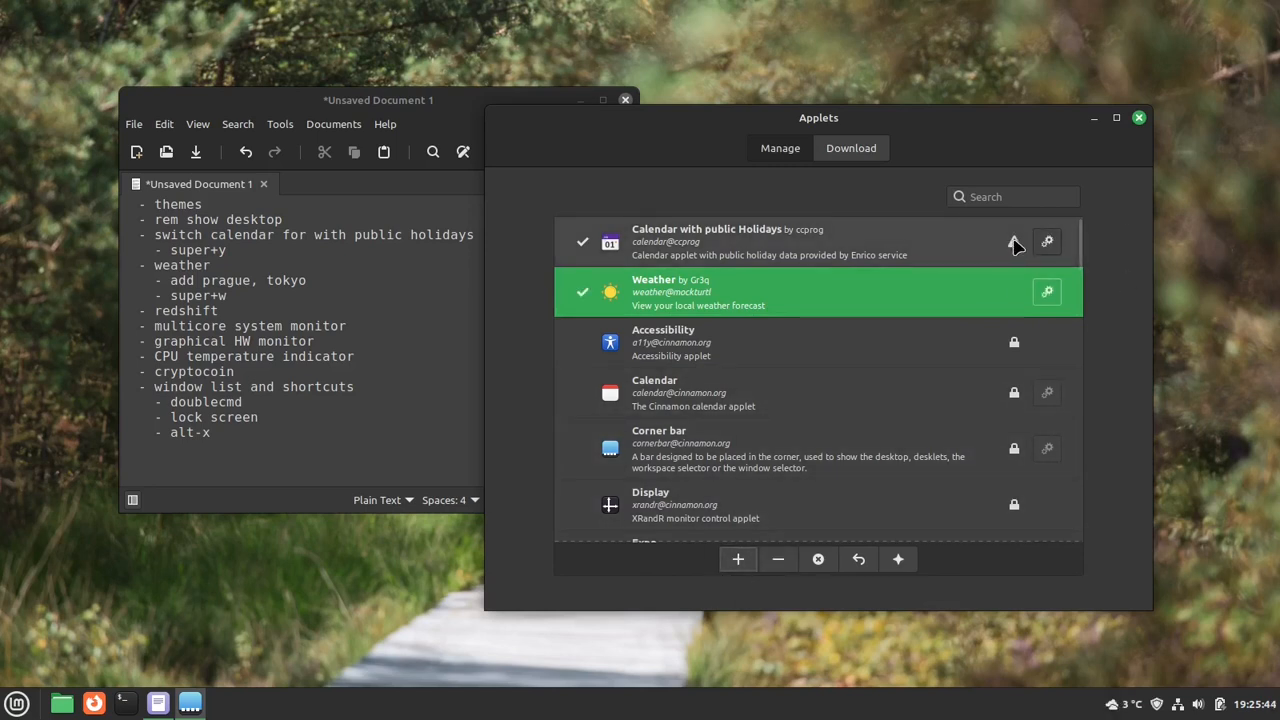
{"action": "mouse_move", "coordinate": [1015, 246]}
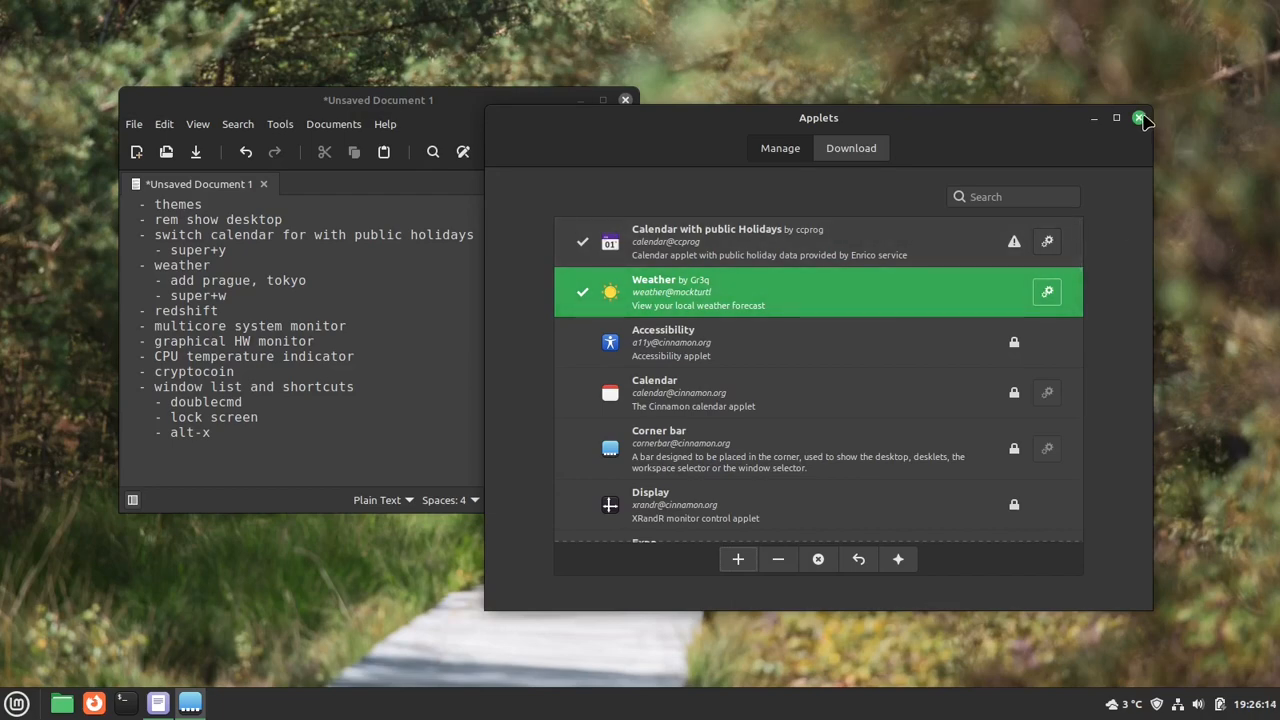
{"action": "left_click", "coordinate": [1095, 120]}
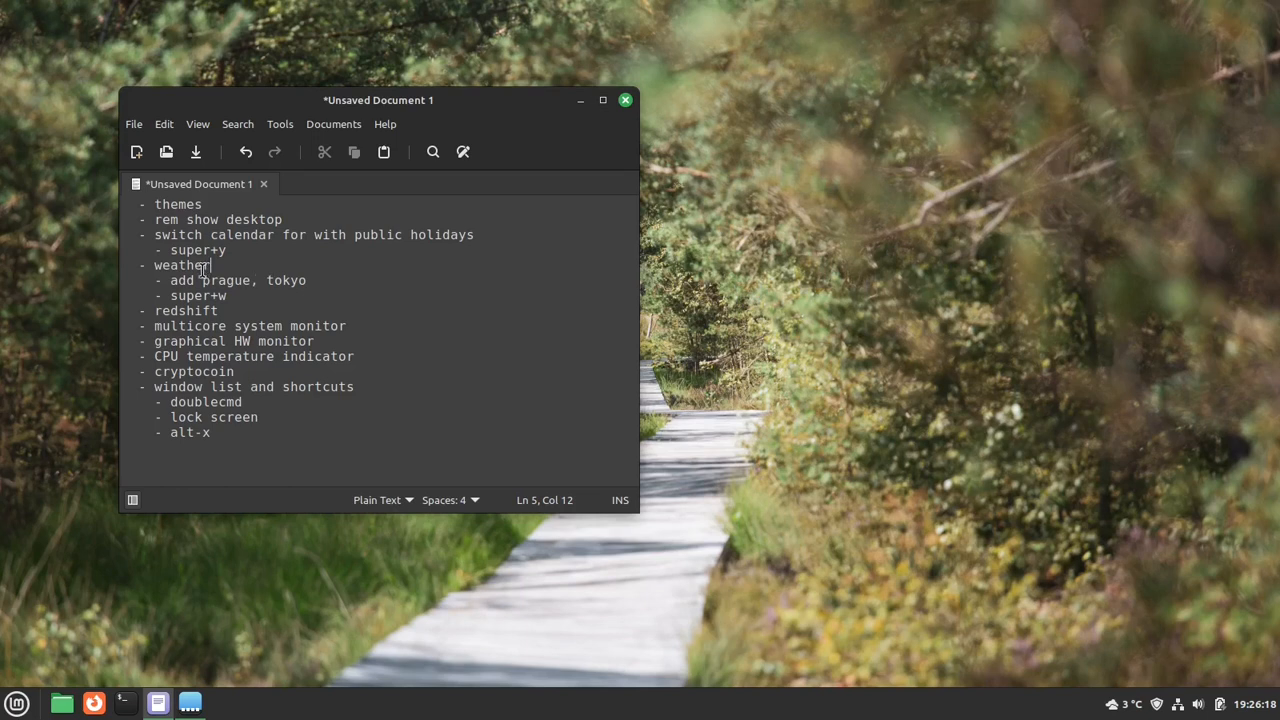
- Highlight the weather sub-items in the notes, open the Weather applet's configuration and move its window up beside the notes
{"action": "left_click_drag", "start_coordinate": [184, 280], "coordinate": [228, 292]}
{"action": "left_click", "coordinate": [229, 290]}
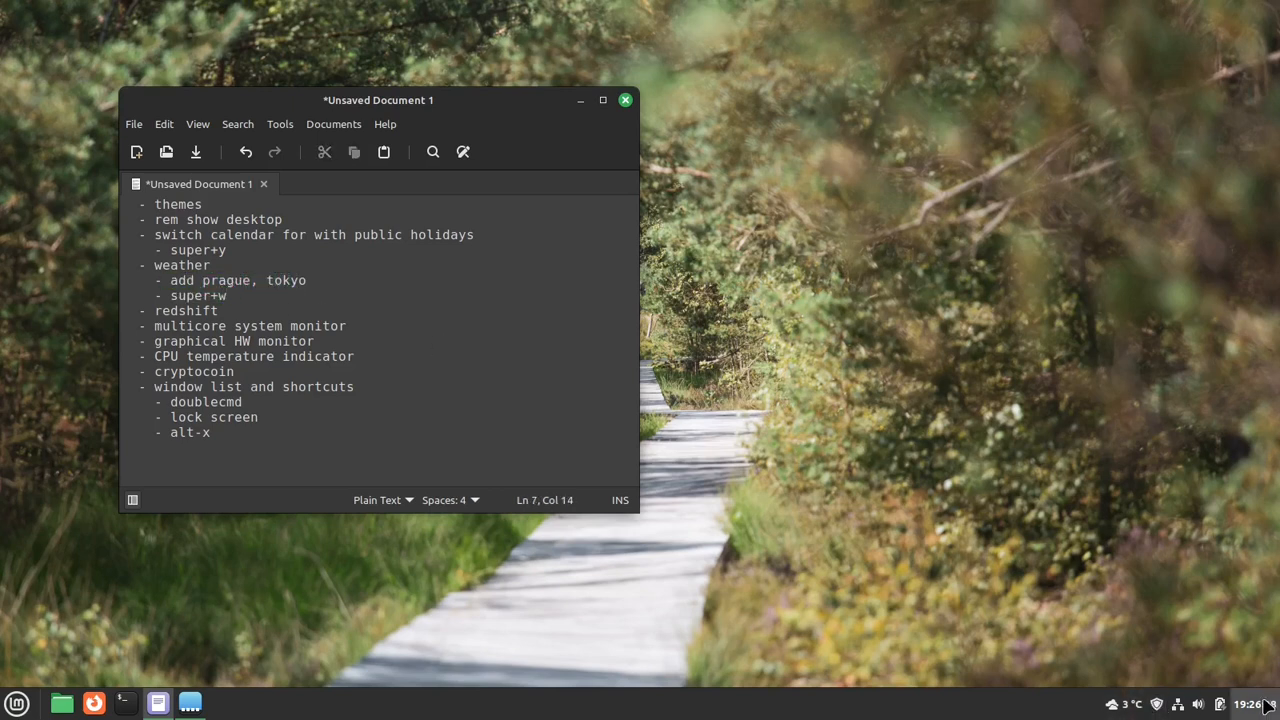
{"action": "right_click", "coordinate": [1128, 712]}
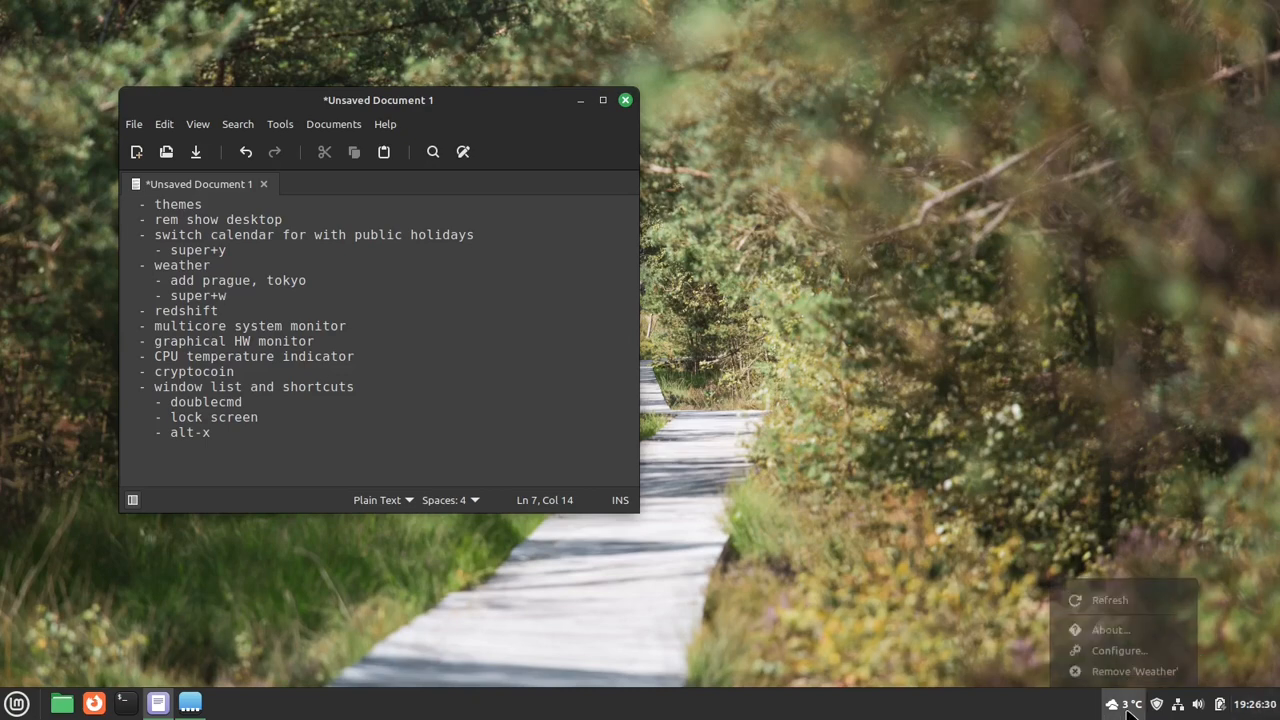
{"action": "left_click", "coordinate": [1124, 651]}
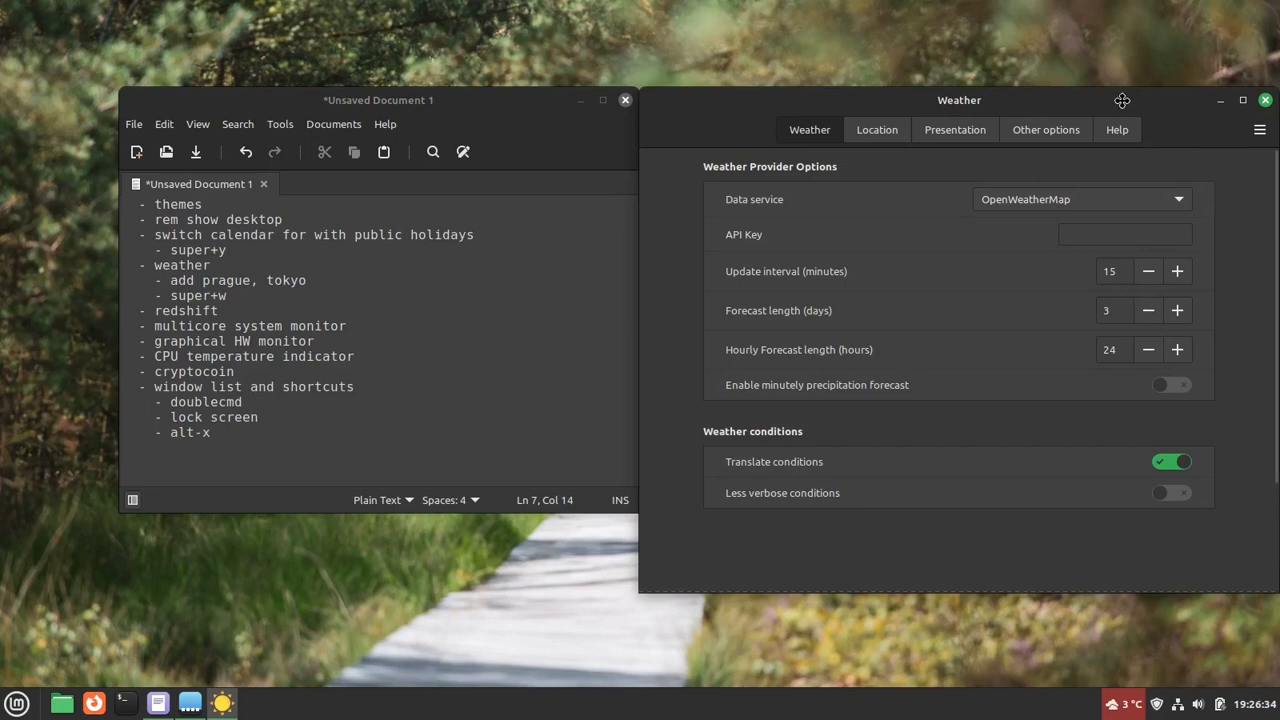
{"action": "left_click_drag", "start_coordinate": [1120, 98], "coordinate": [935, 74]}
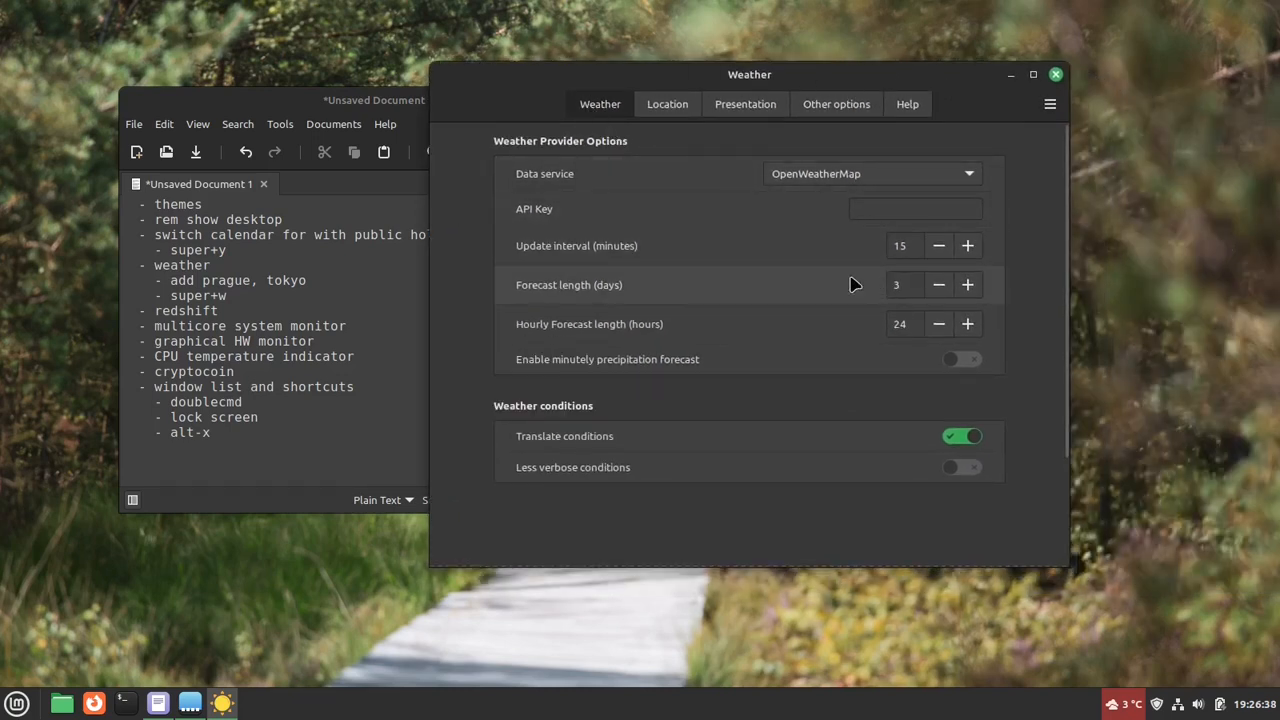
{"action": "mouse_move", "coordinate": [700, 295]}
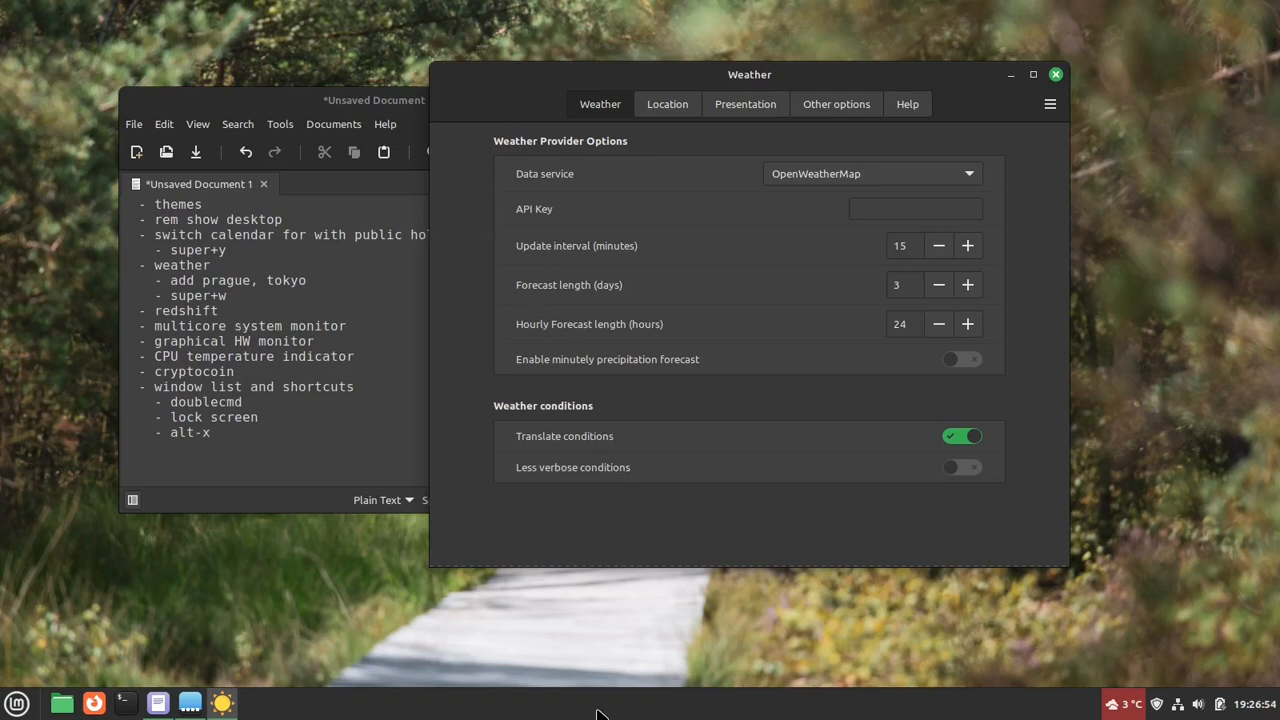
- Expand the hourly forecast in the weather popup and look through its hours
{"action": "left_click", "coordinate": [1121, 713]}
{"action": "left_click", "coordinate": [1008, 677]}
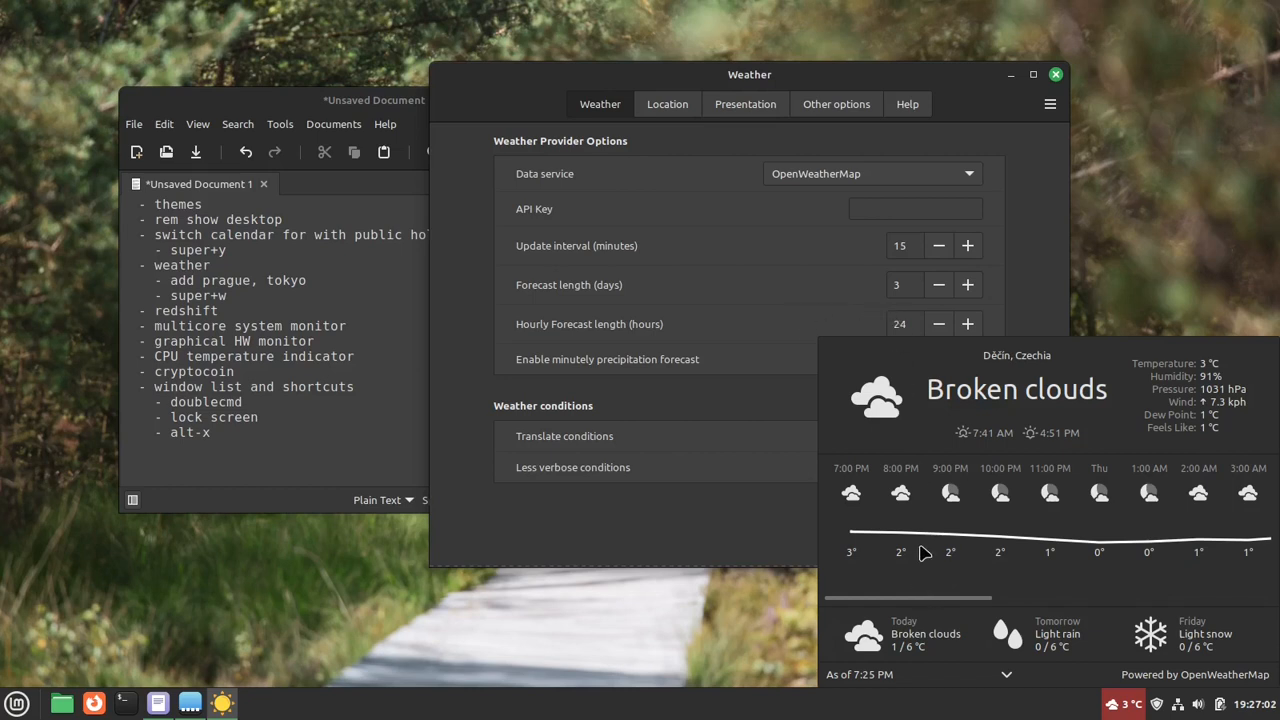
{"action": "scroll", "coordinate": [925, 553], "scroll_direction": "down", "scroll_amount": 10}
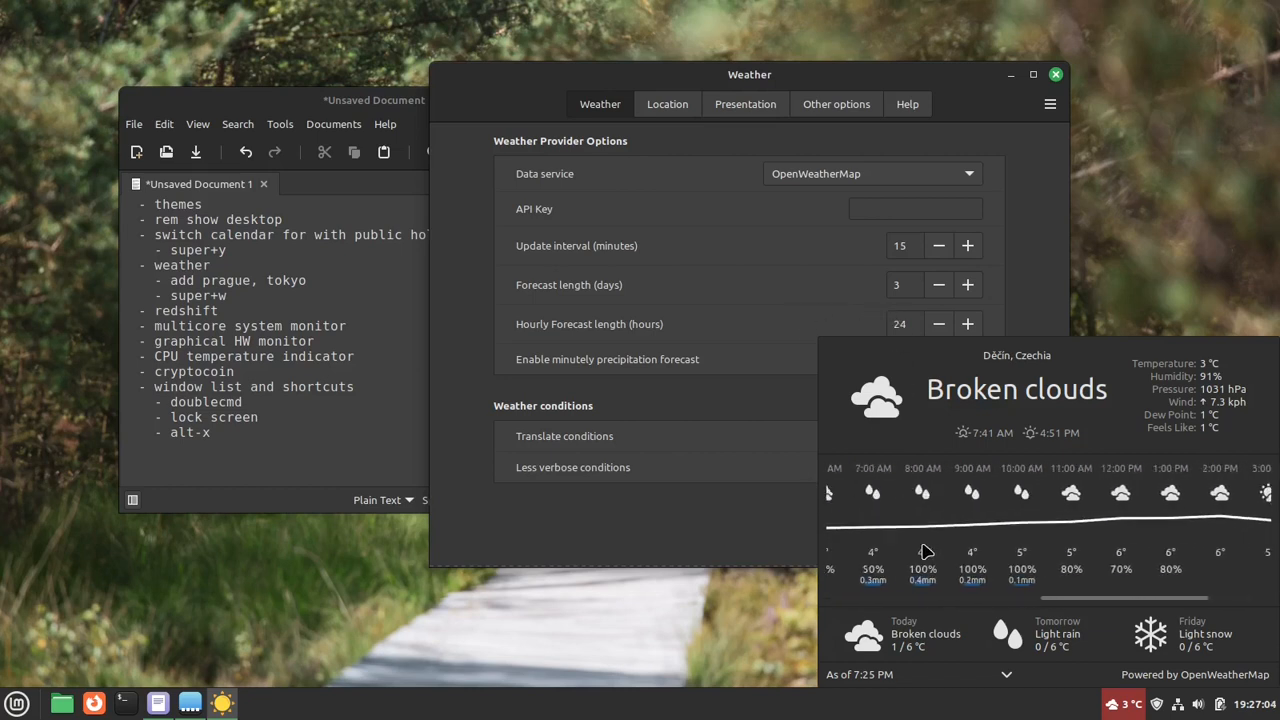
{"action": "left_click", "coordinate": [812, 511]}
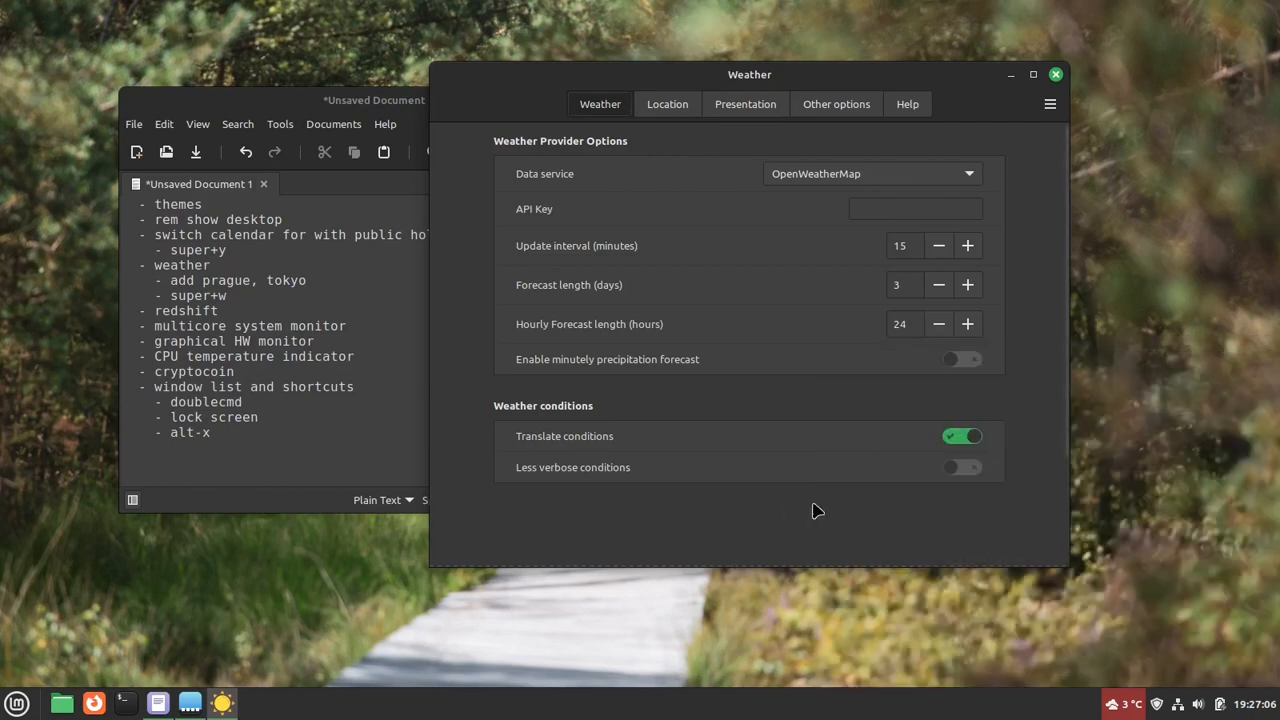
- Set the hourly forecast length to 48 hours and check the extended hourly forecast in the weather popup
{"action": "double_click", "coordinate": [905, 324]}
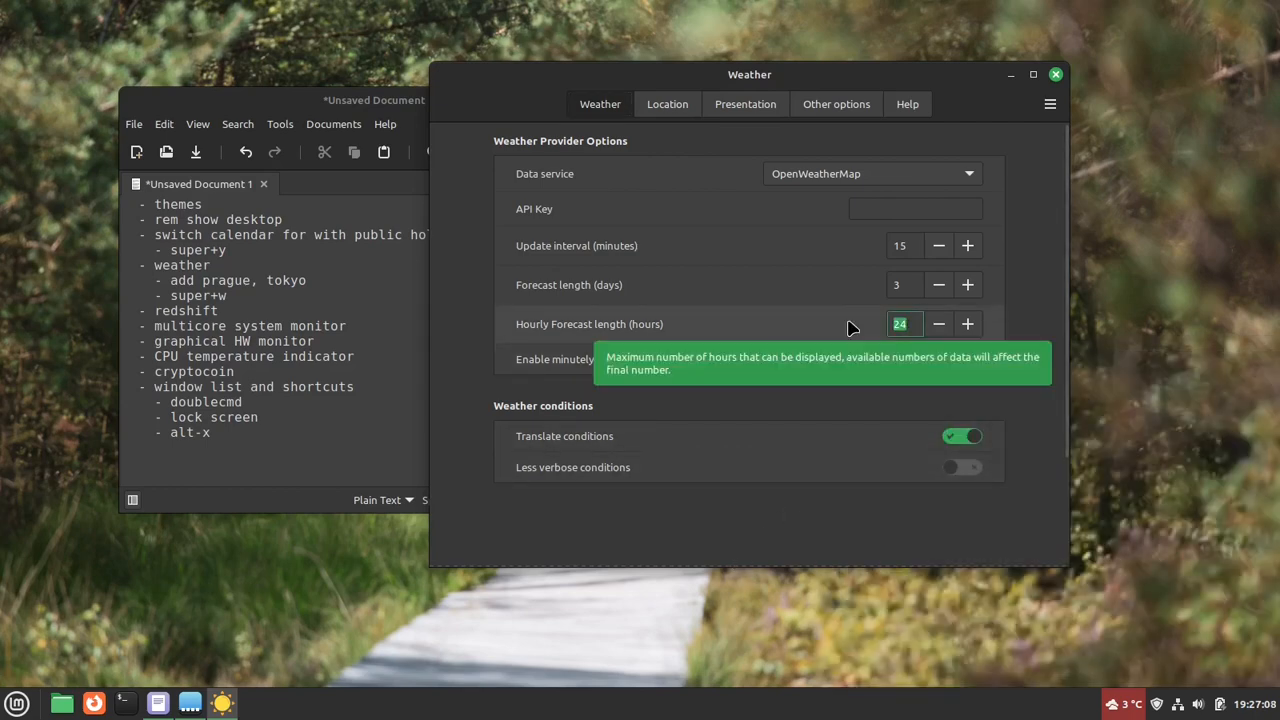
{"action": "type", "text": "48"}
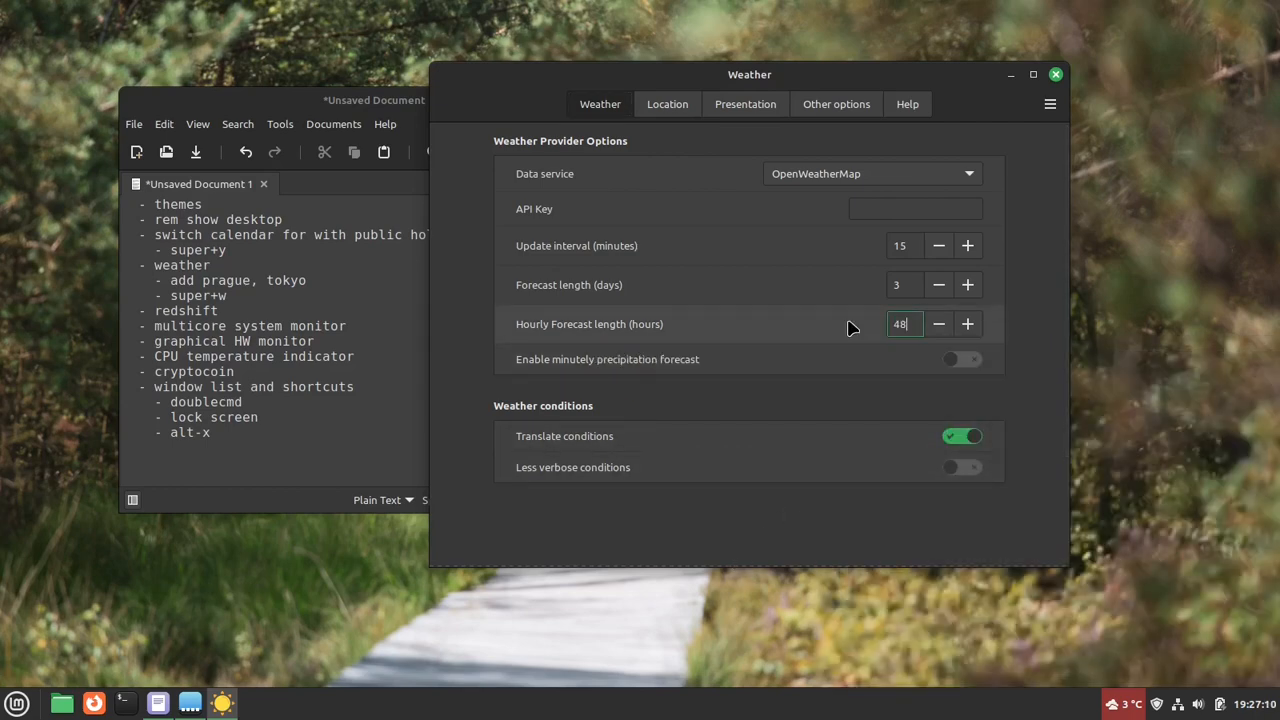
{"action": "left_click", "coordinate": [903, 285]}
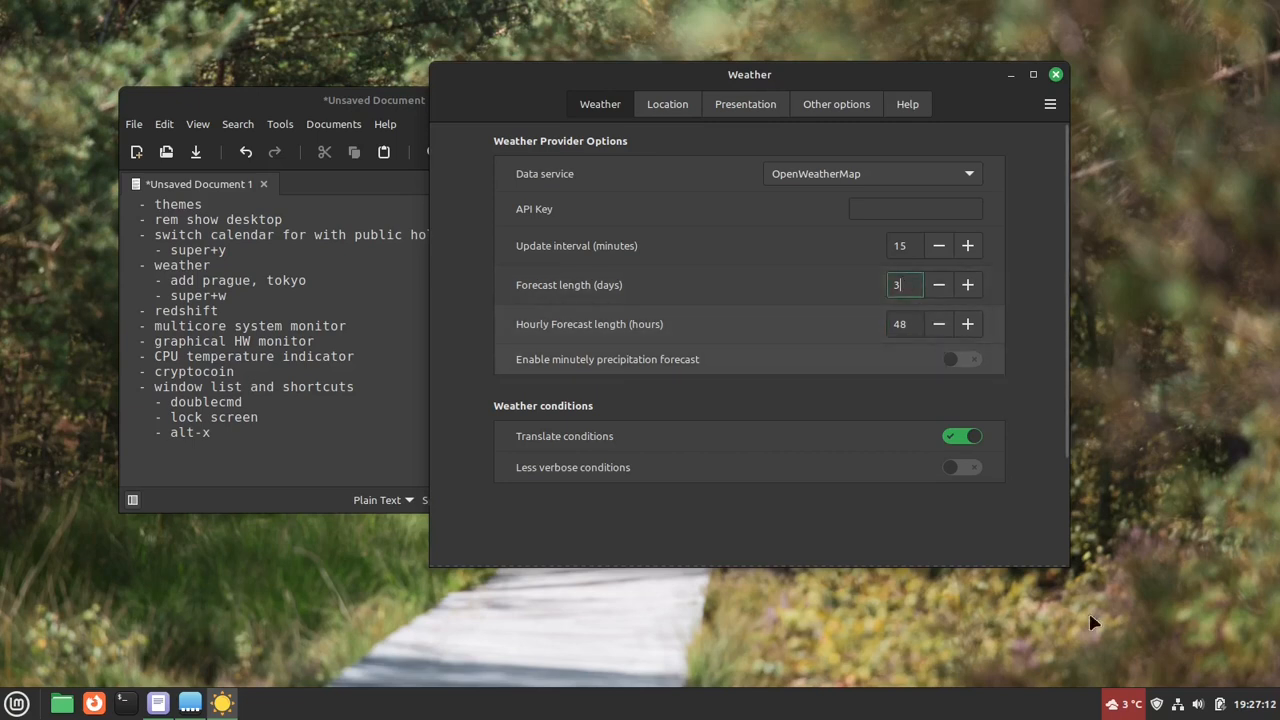
{"action": "left_click", "coordinate": [1121, 704]}
{"action": "left_click", "coordinate": [1006, 674]}
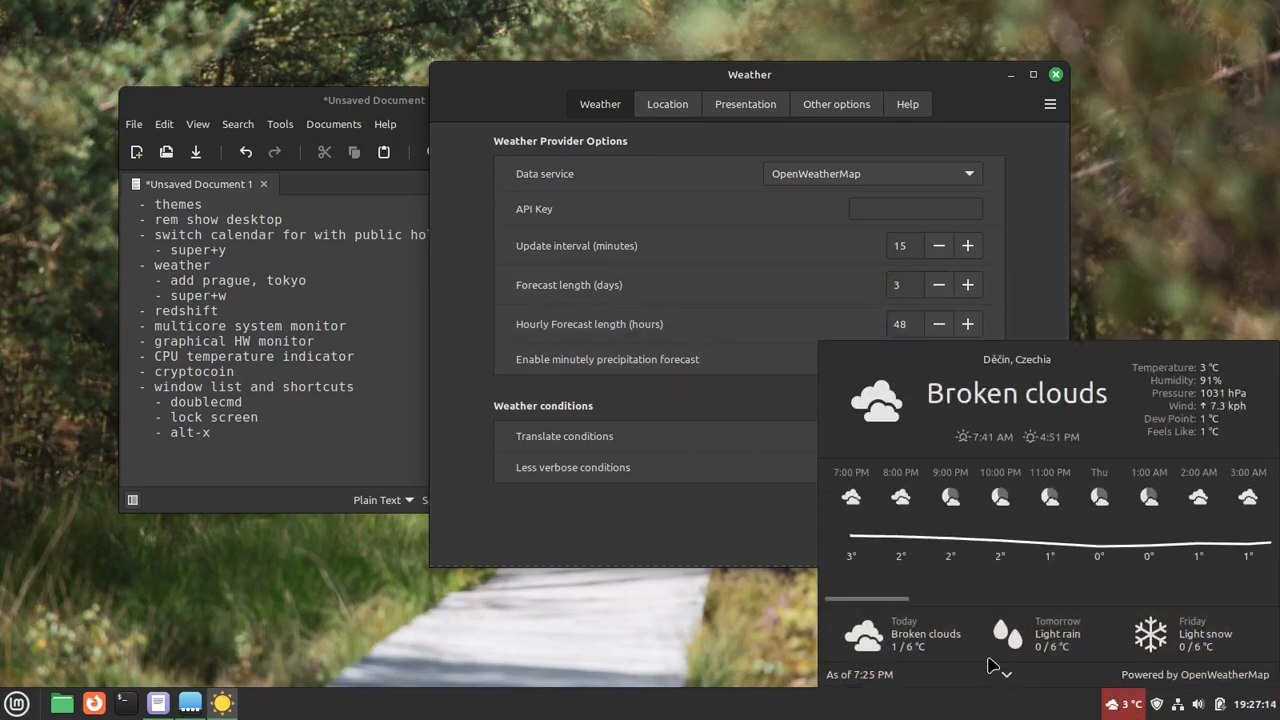
{"action": "scroll", "coordinate": [985, 545], "scroll_direction": "down", "scroll_amount": 5}
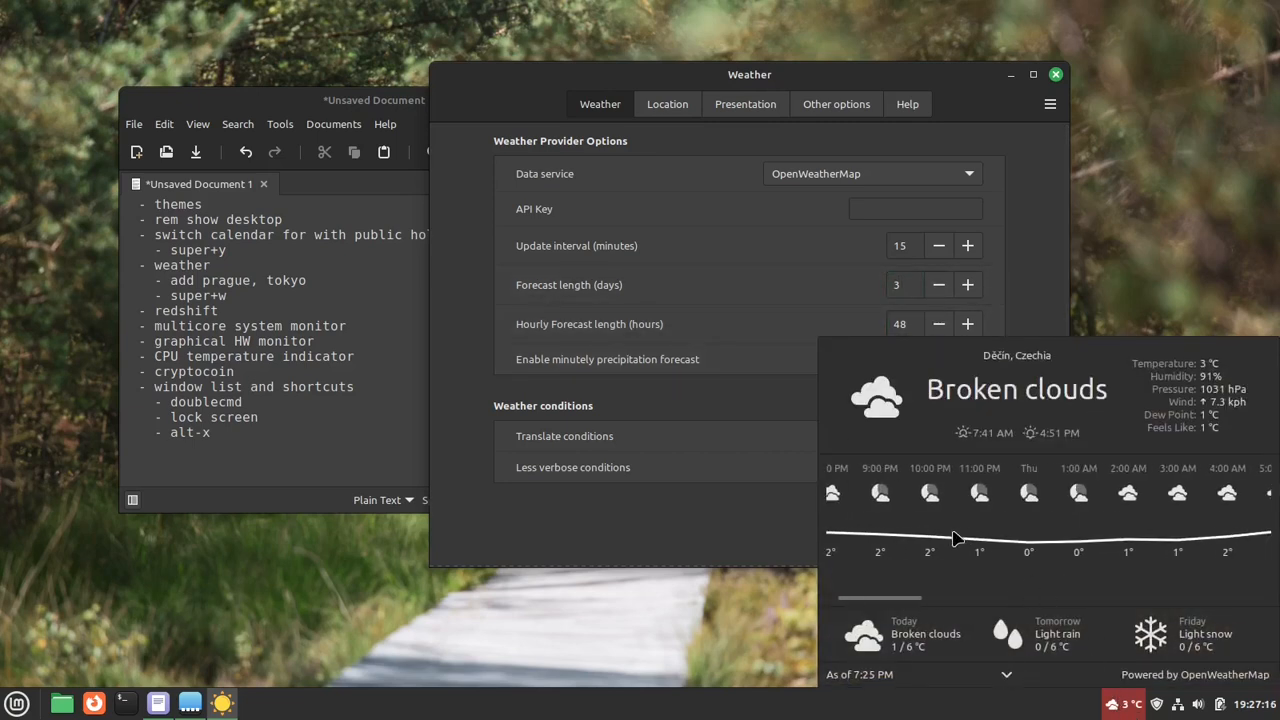
{"action": "scroll", "coordinate": [1015, 553], "scroll_direction": "down", "scroll_amount": 10}
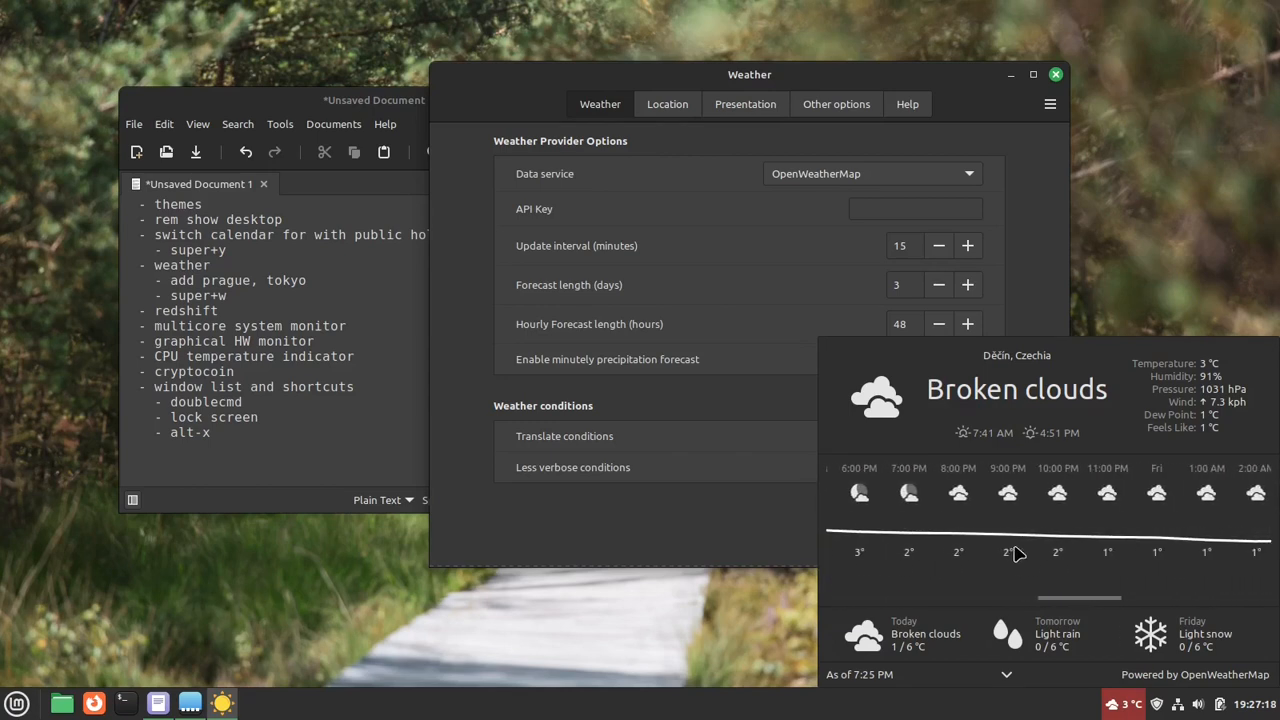
{"action": "scroll", "coordinate": [1015, 553], "scroll_direction": "up", "scroll_amount": 5}
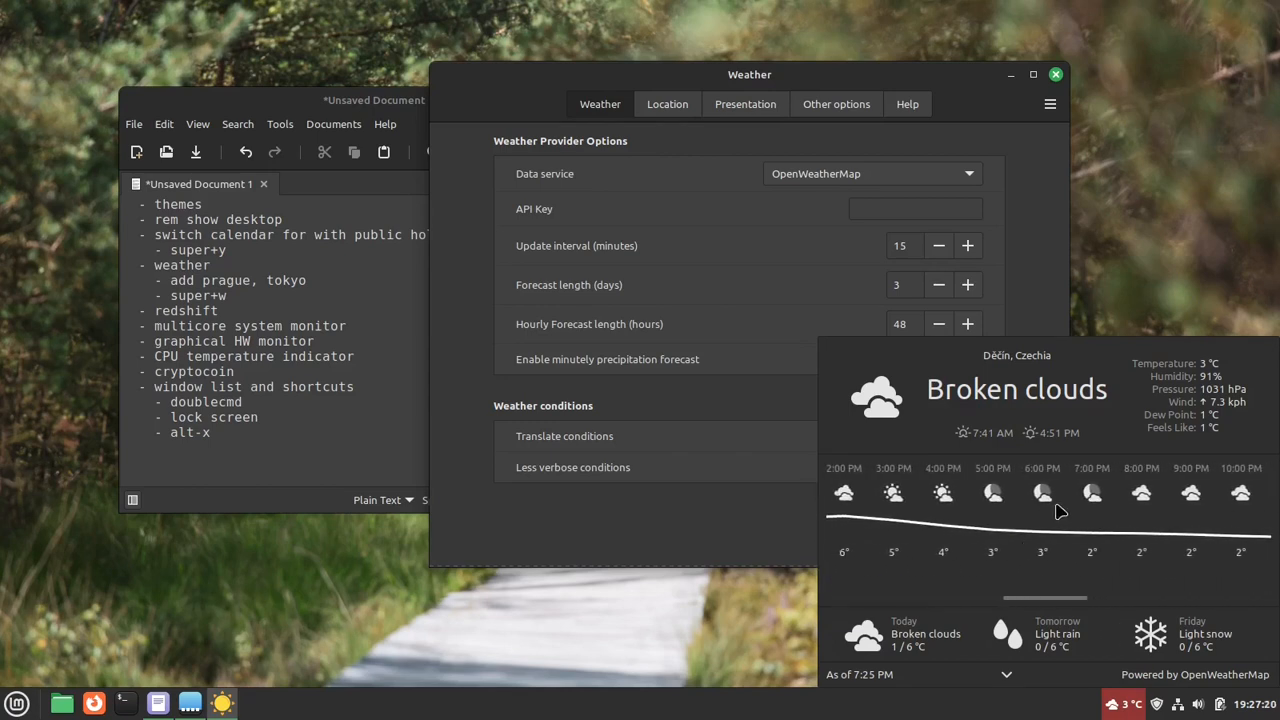
{"action": "left_click", "coordinate": [768, 540]}
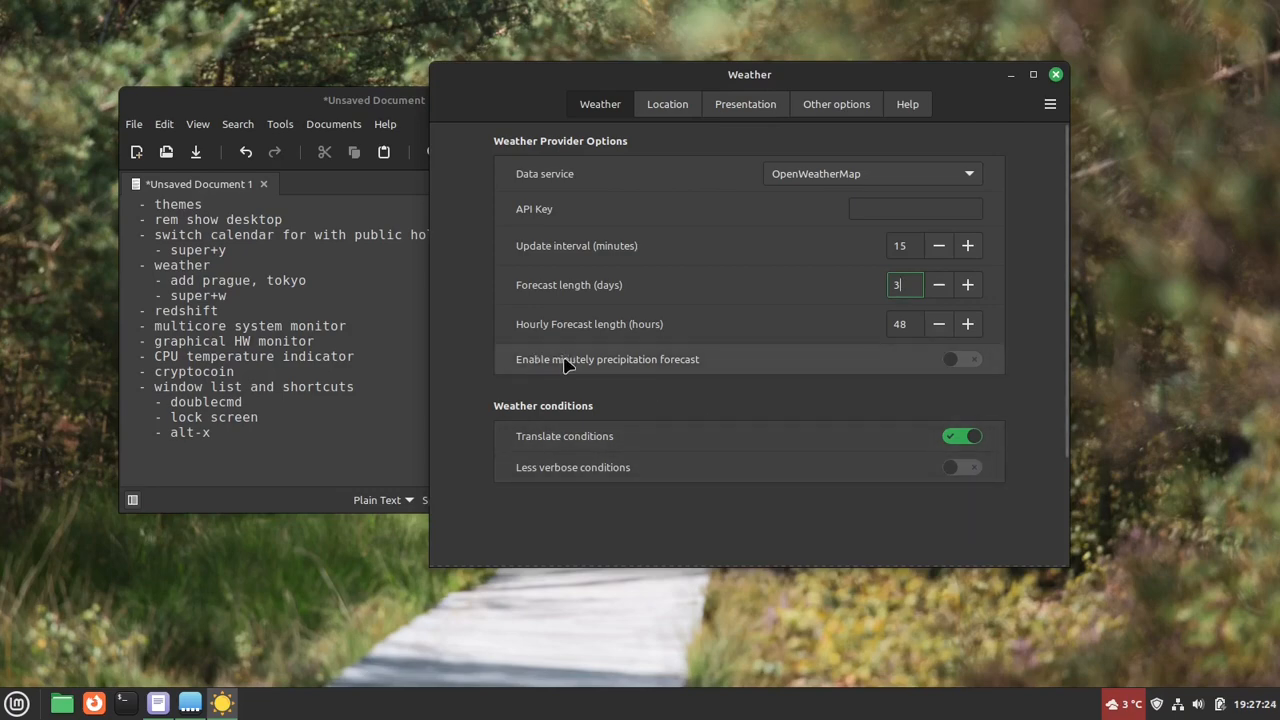
- Review the hourly forecast in the weather popup again and enable displaying time in 24 hour format for the popup
{"action": "mouse_move", "coordinate": [648, 363]}
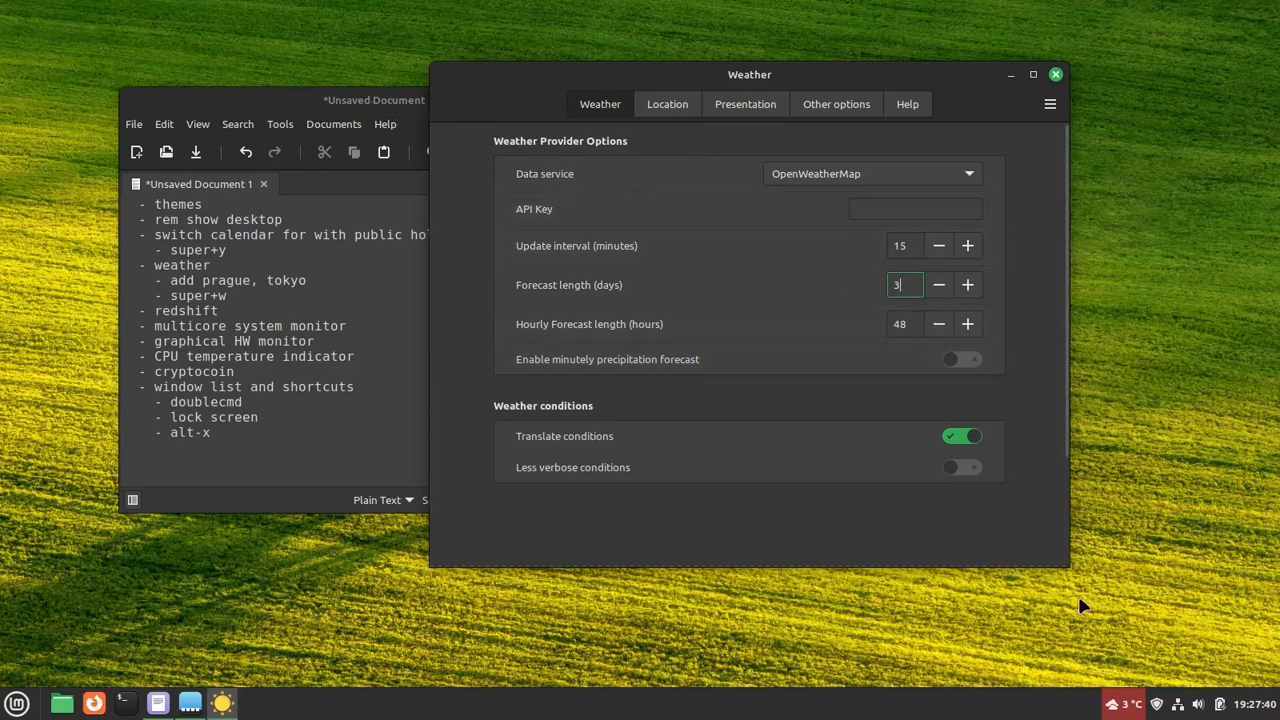
{"action": "left_click", "coordinate": [1120, 704]}
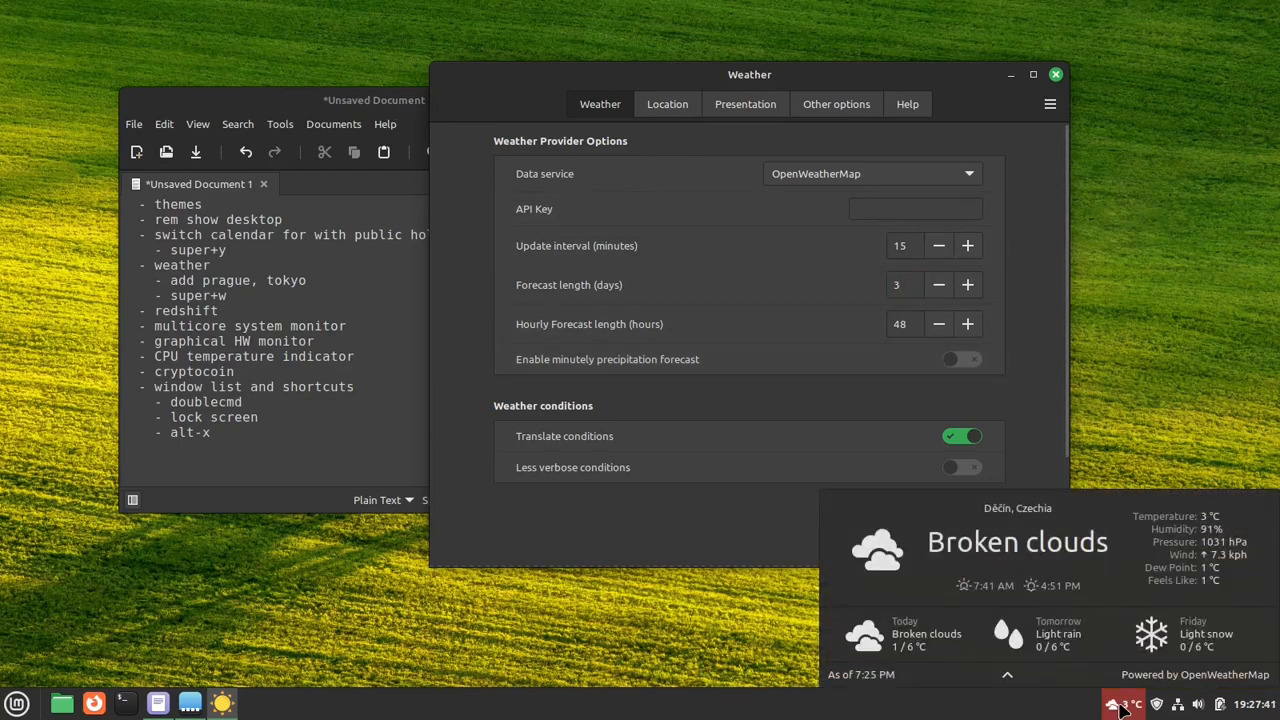
{"action": "left_click", "coordinate": [1007, 674]}
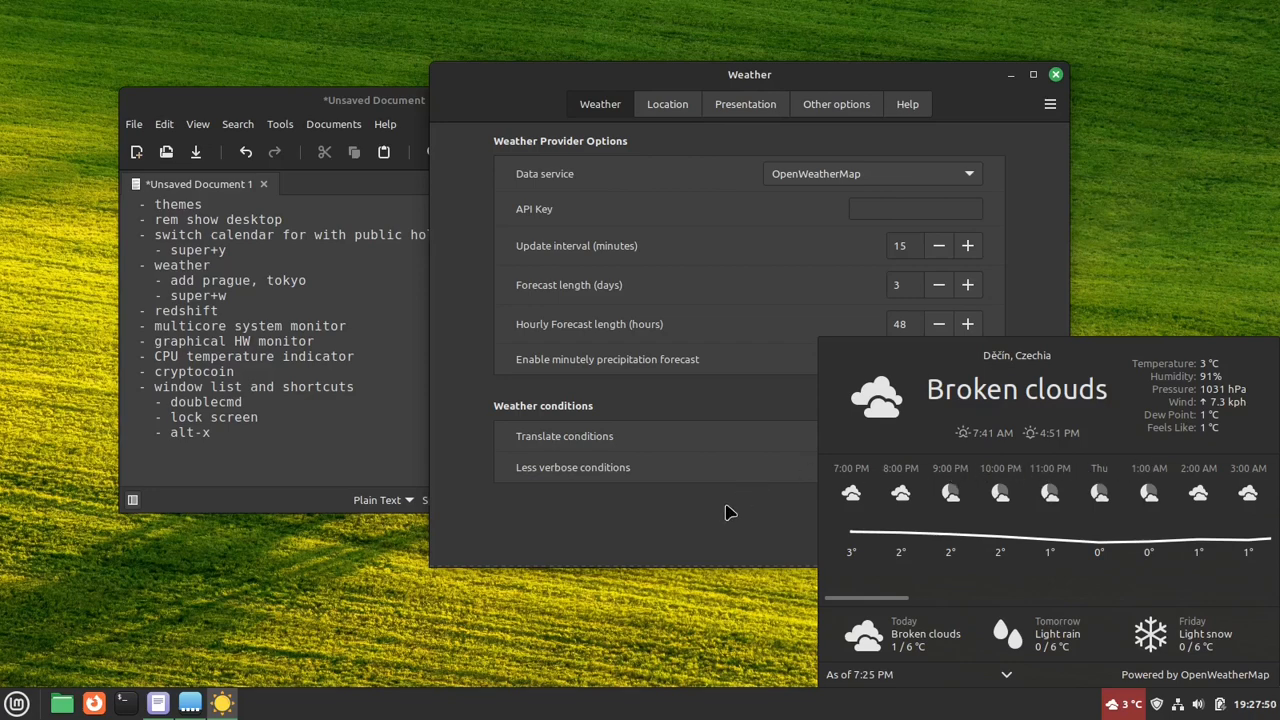
{"action": "left_click", "coordinate": [730, 545]}
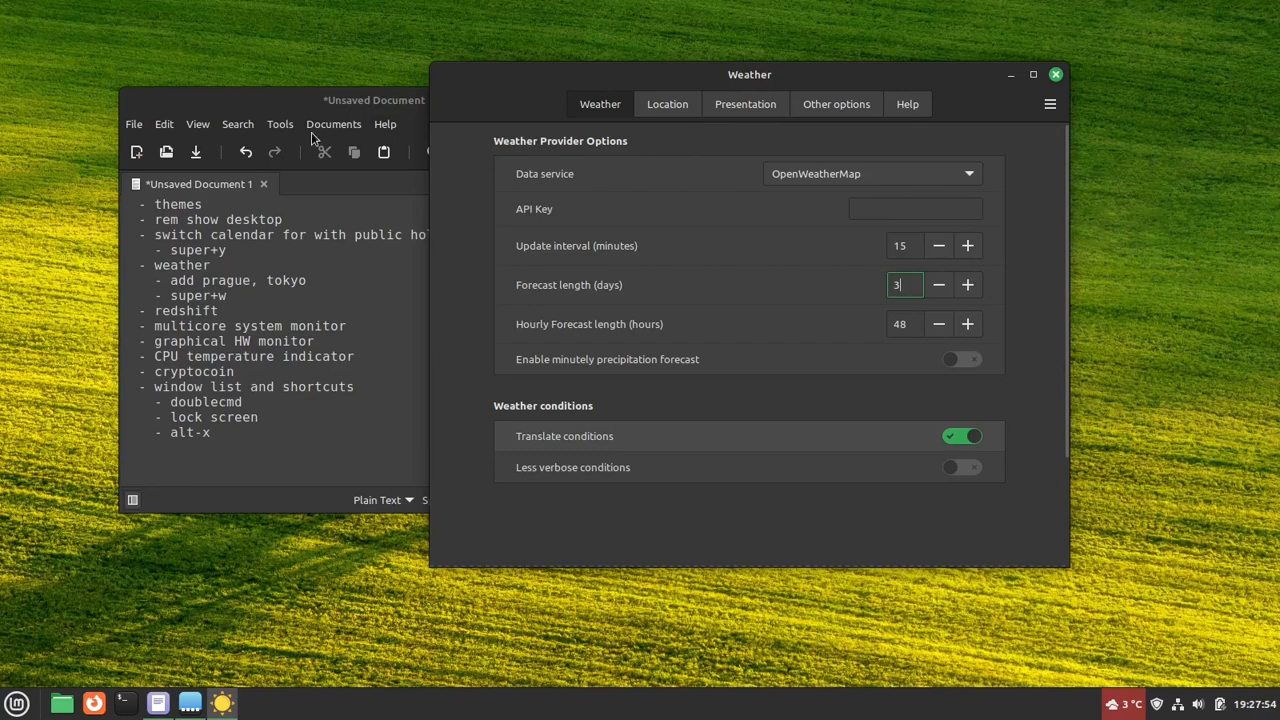
{"action": "left_click", "coordinate": [735, 104]}
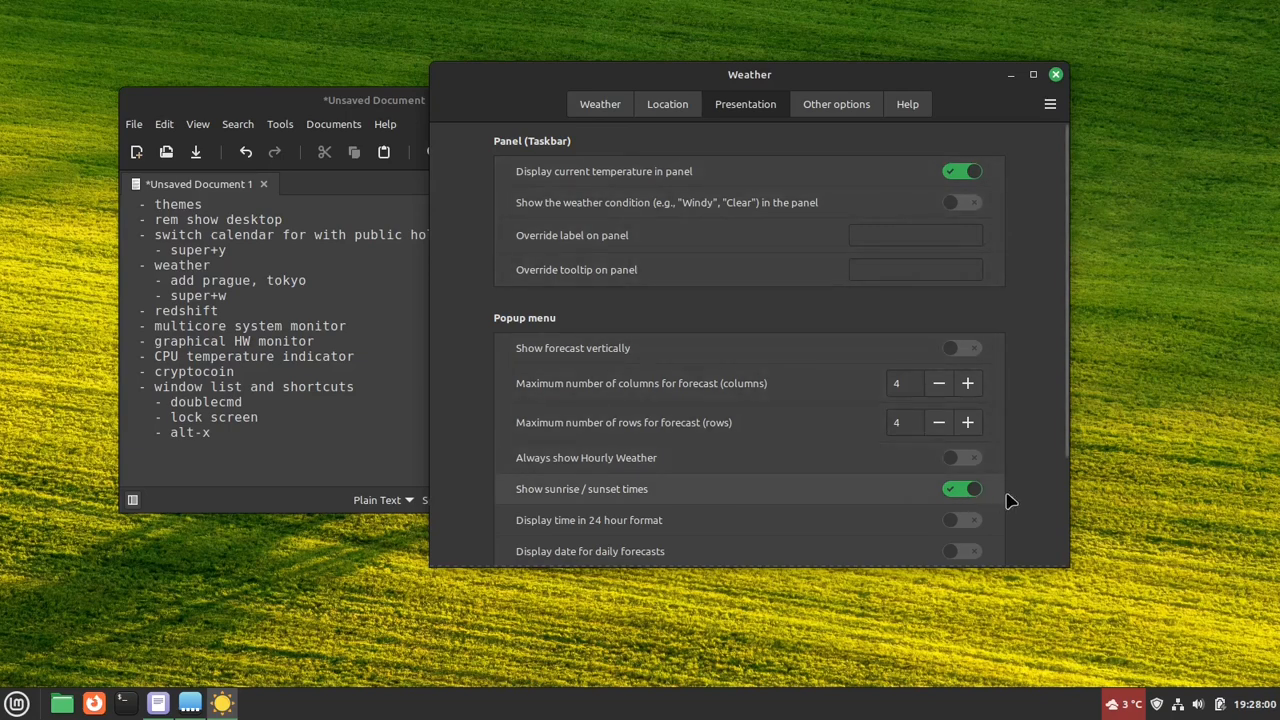
{"action": "left_click", "coordinate": [967, 520]}
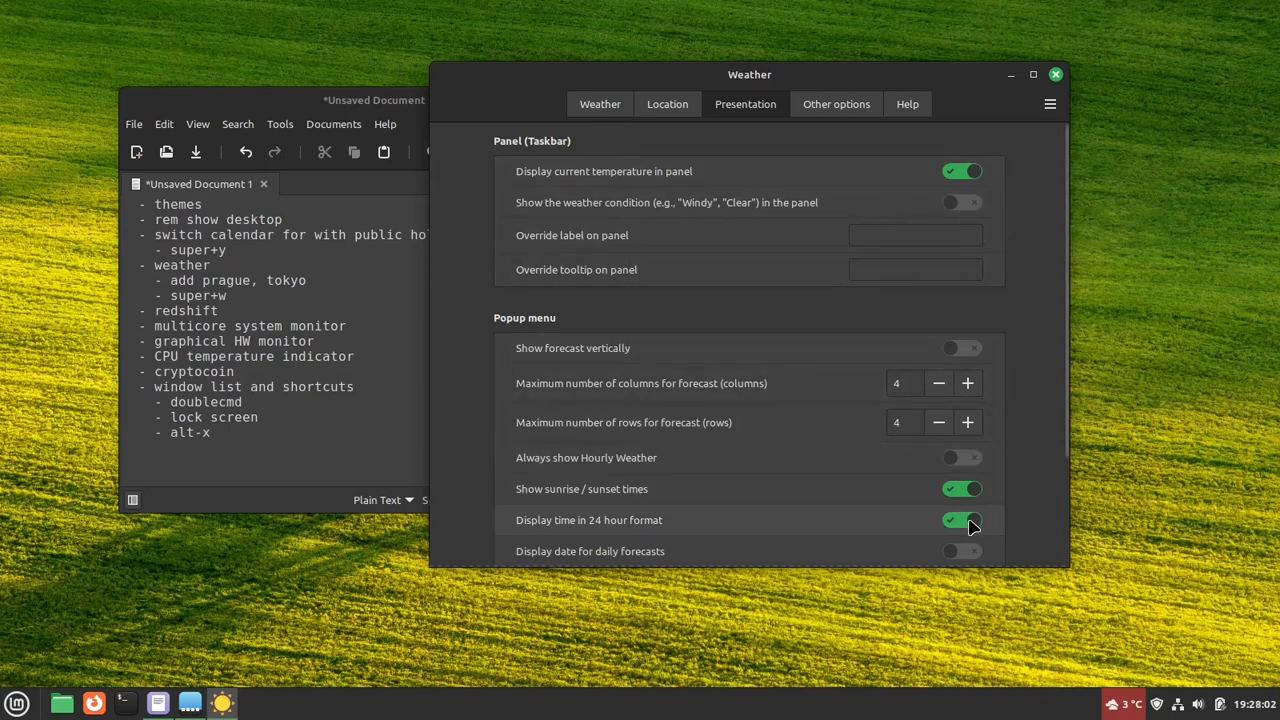
- Move and enlarge the Weather settings window, enable only displaying hours for the hourly forecast time, and check it in the weather popup
{"action": "left_click_drag", "start_coordinate": [864, 82], "coordinate": [992, 85]}
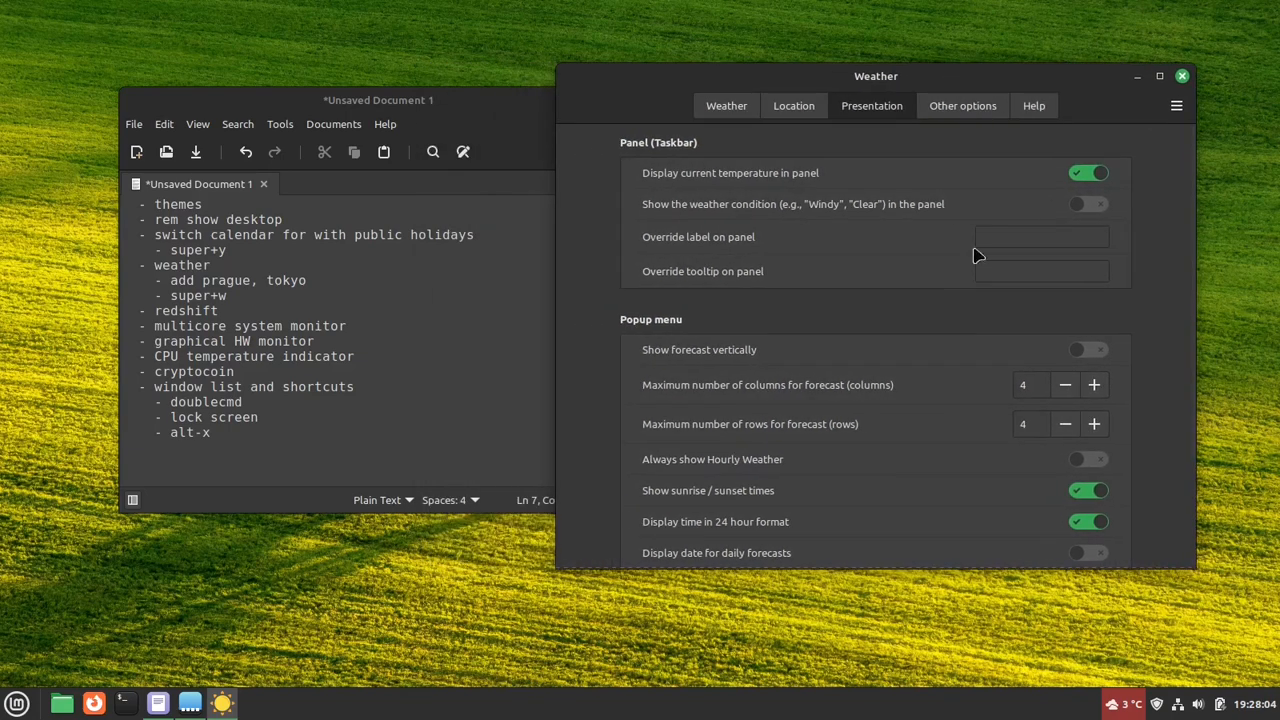
{"action": "left_click_drag", "start_coordinate": [1164, 578], "coordinate": [1162, 680]}
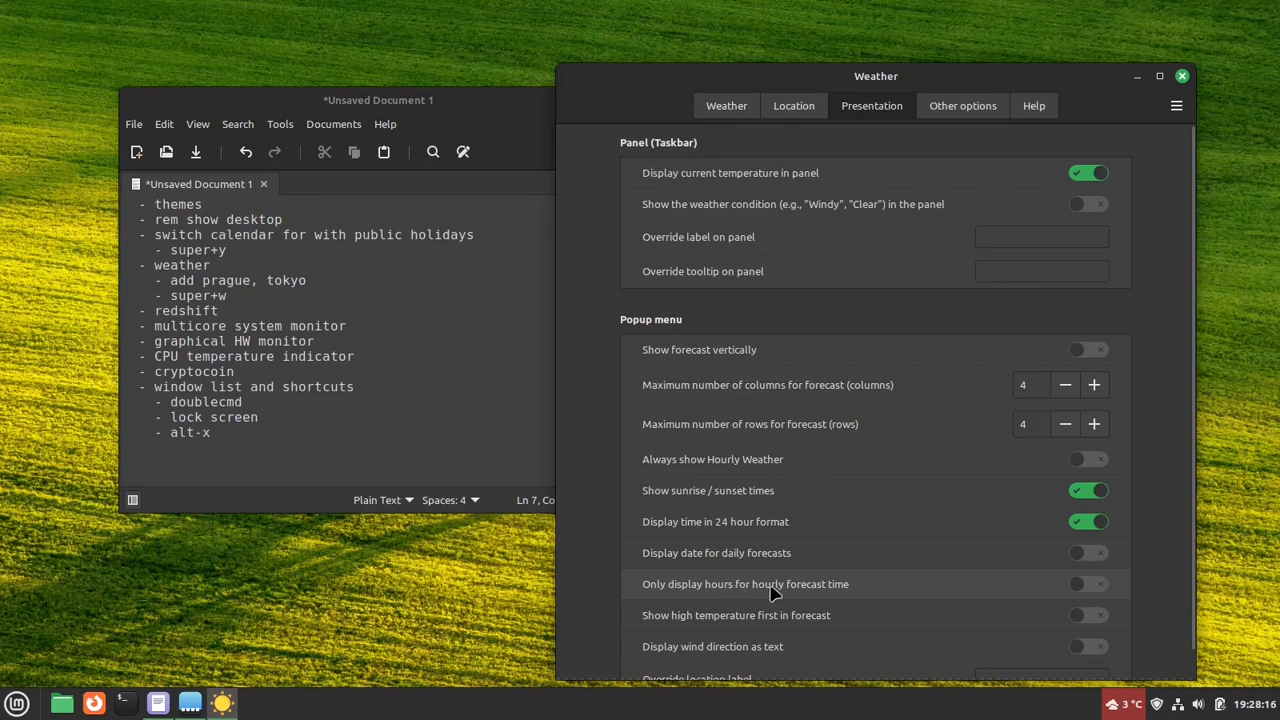
{"action": "mouse_move", "coordinate": [778, 592]}
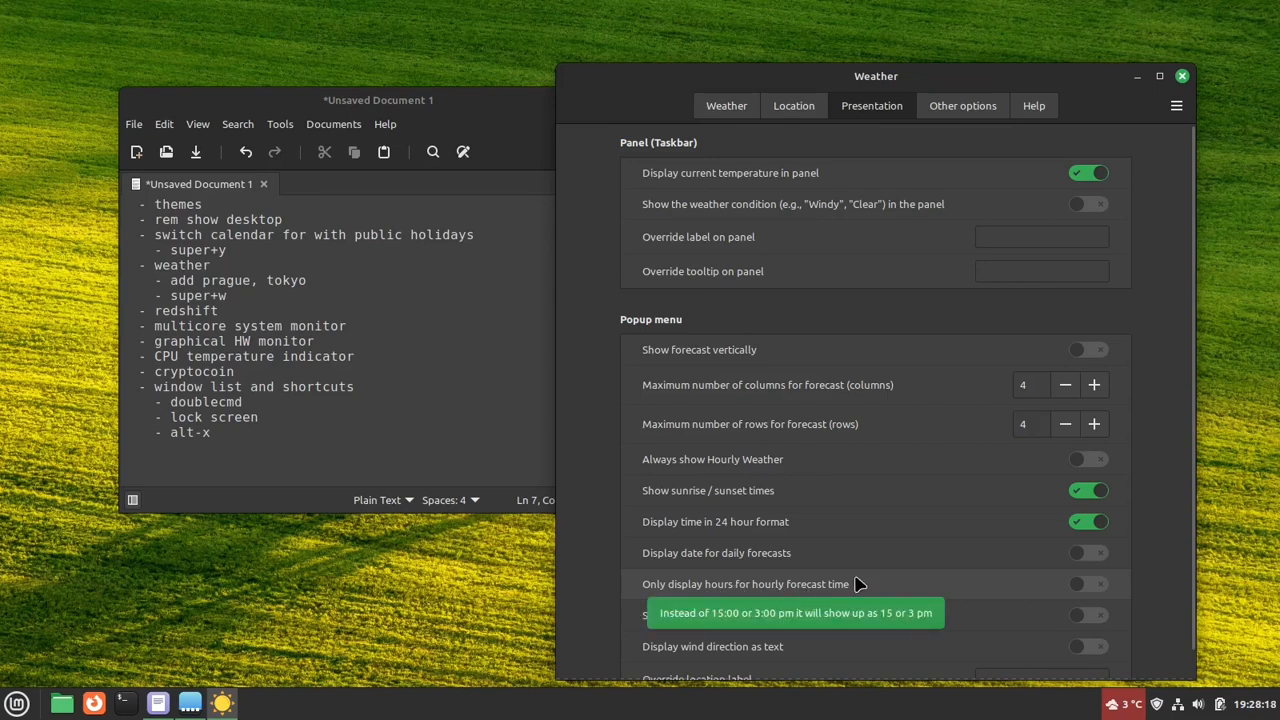
{"action": "left_click", "coordinate": [1100, 585]}
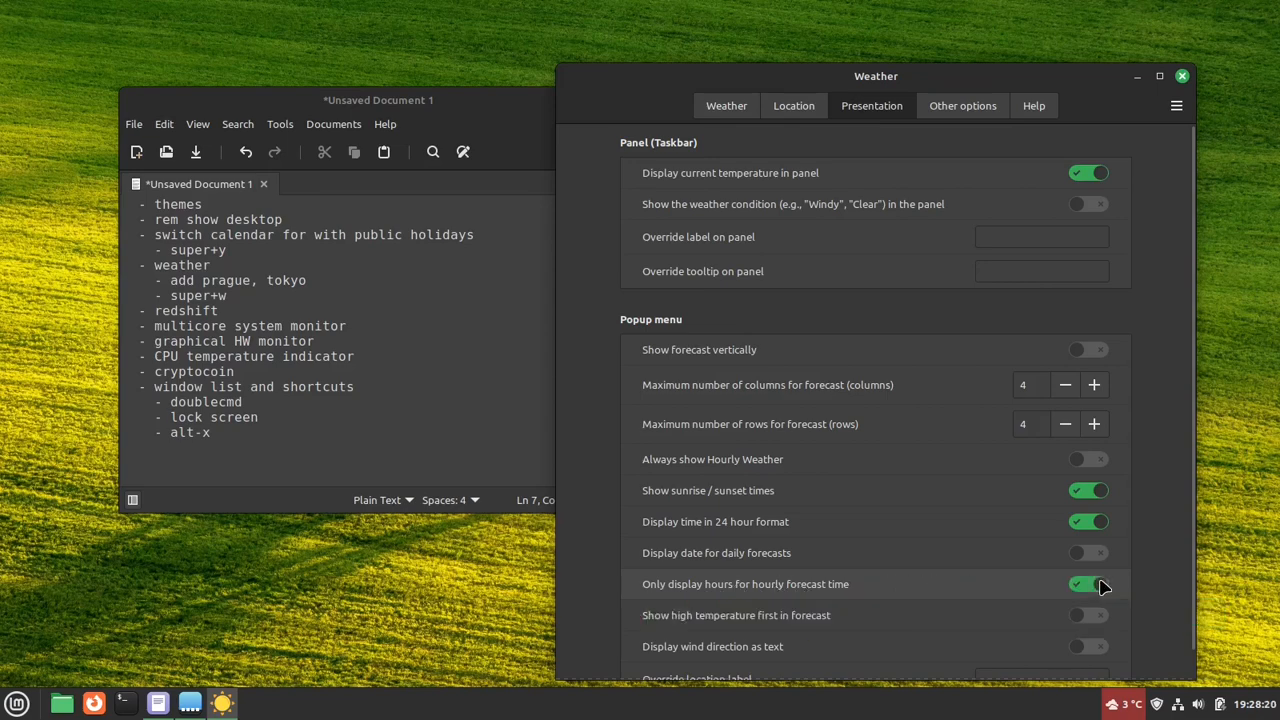
{"action": "left_click", "coordinate": [1122, 704]}
{"action": "left_click", "coordinate": [1003, 676]}
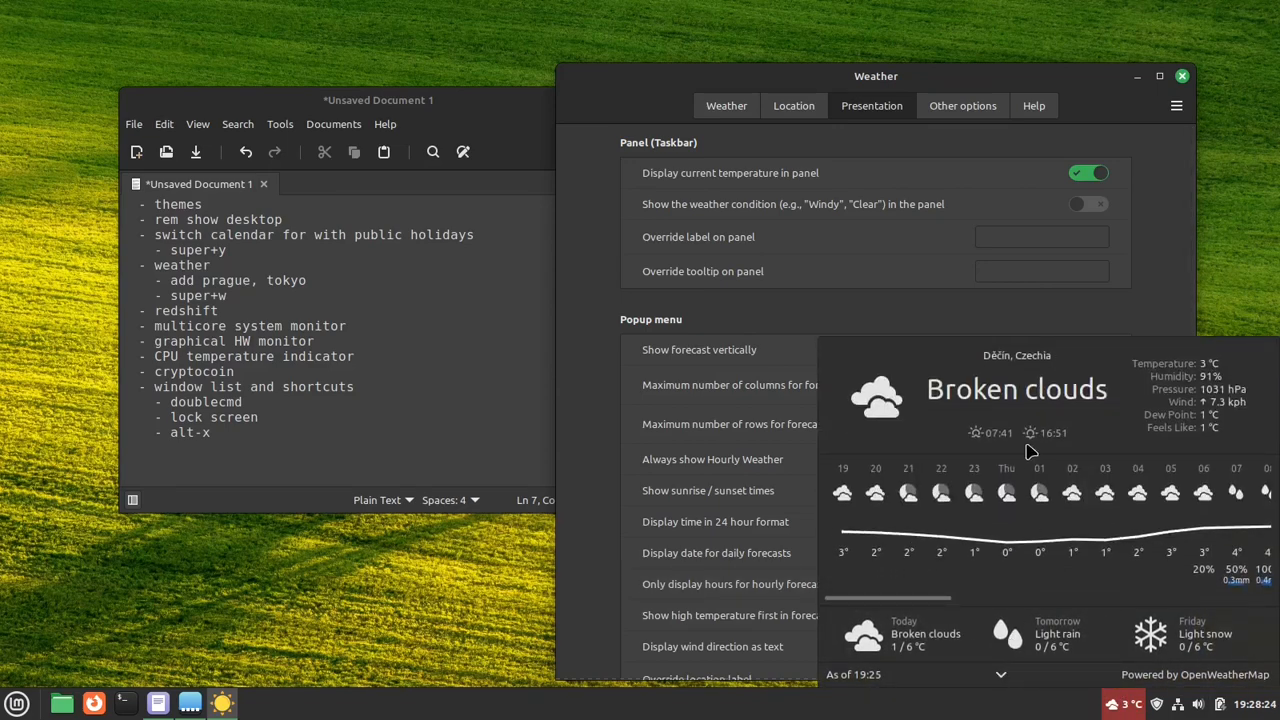
{"action": "left_click", "coordinate": [1156, 308]}
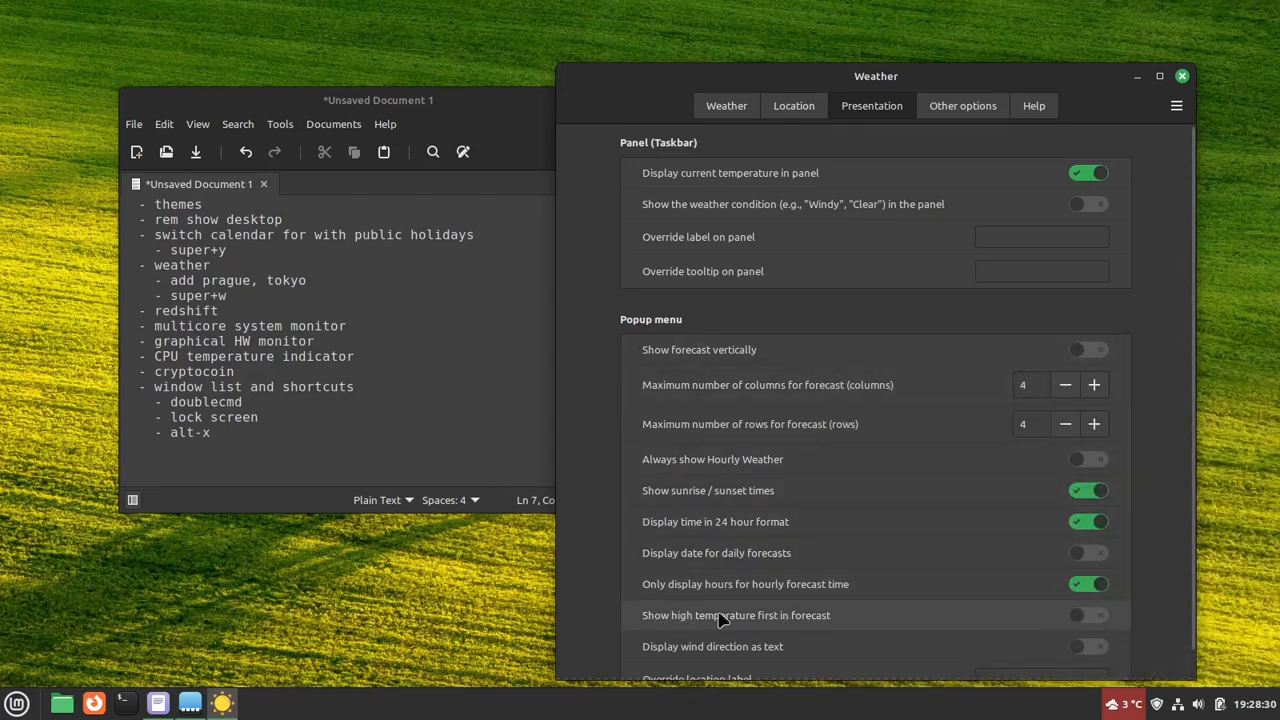
- Enable showing the high temperature first in the forecast and compare the daily forecasts in the weather popup before and after
{"action": "left_click", "coordinate": [1115, 705]}
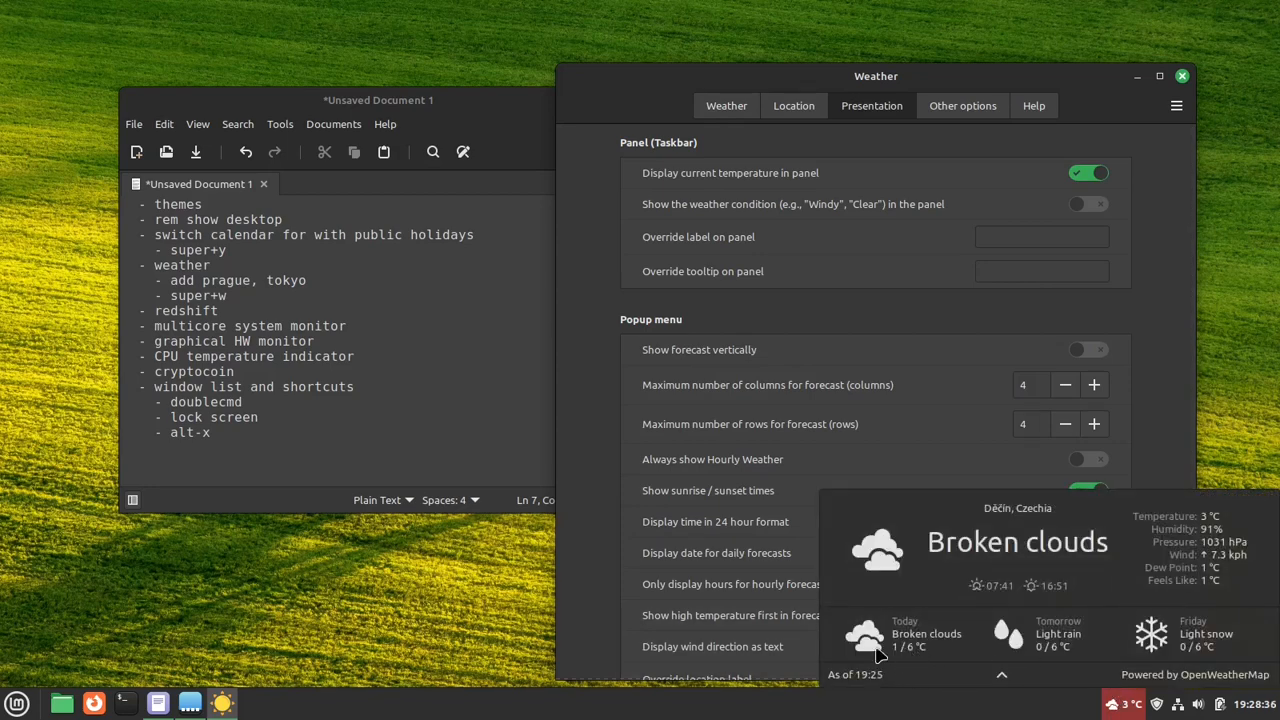
{"action": "left_click", "coordinate": [576, 596]}
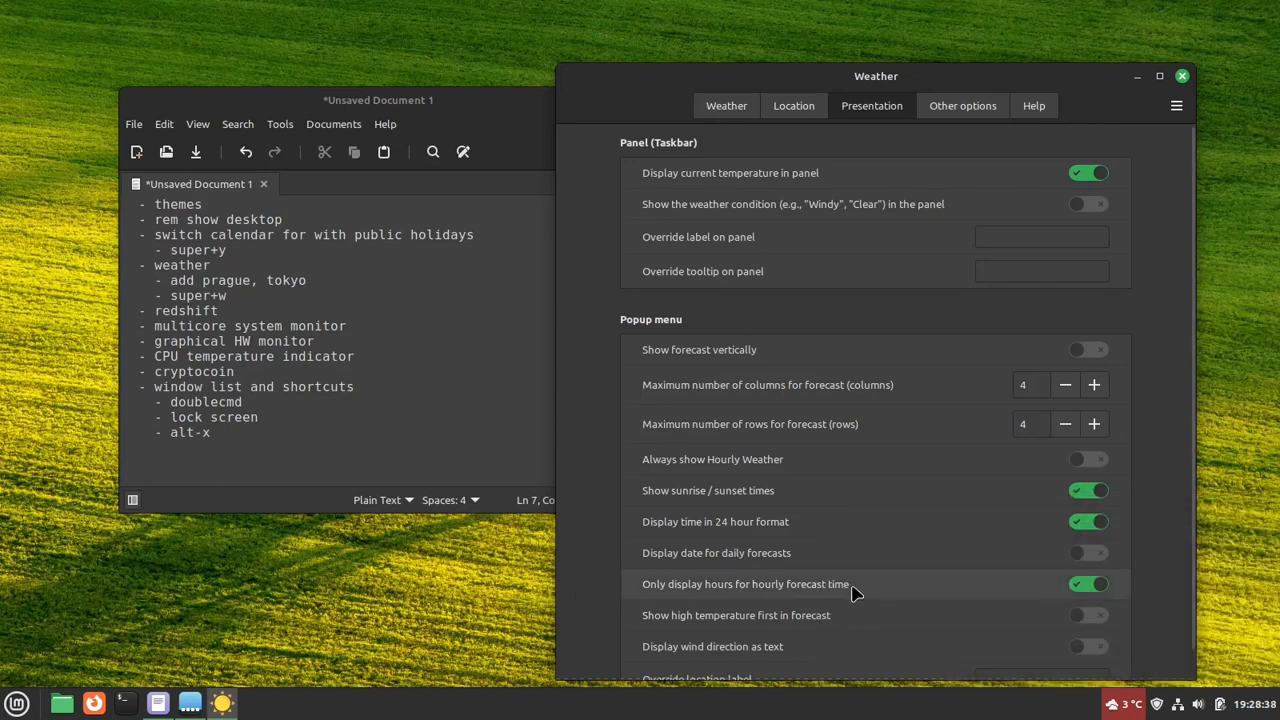
{"action": "left_click", "coordinate": [1090, 616]}
{"action": "left_click", "coordinate": [1120, 704]}
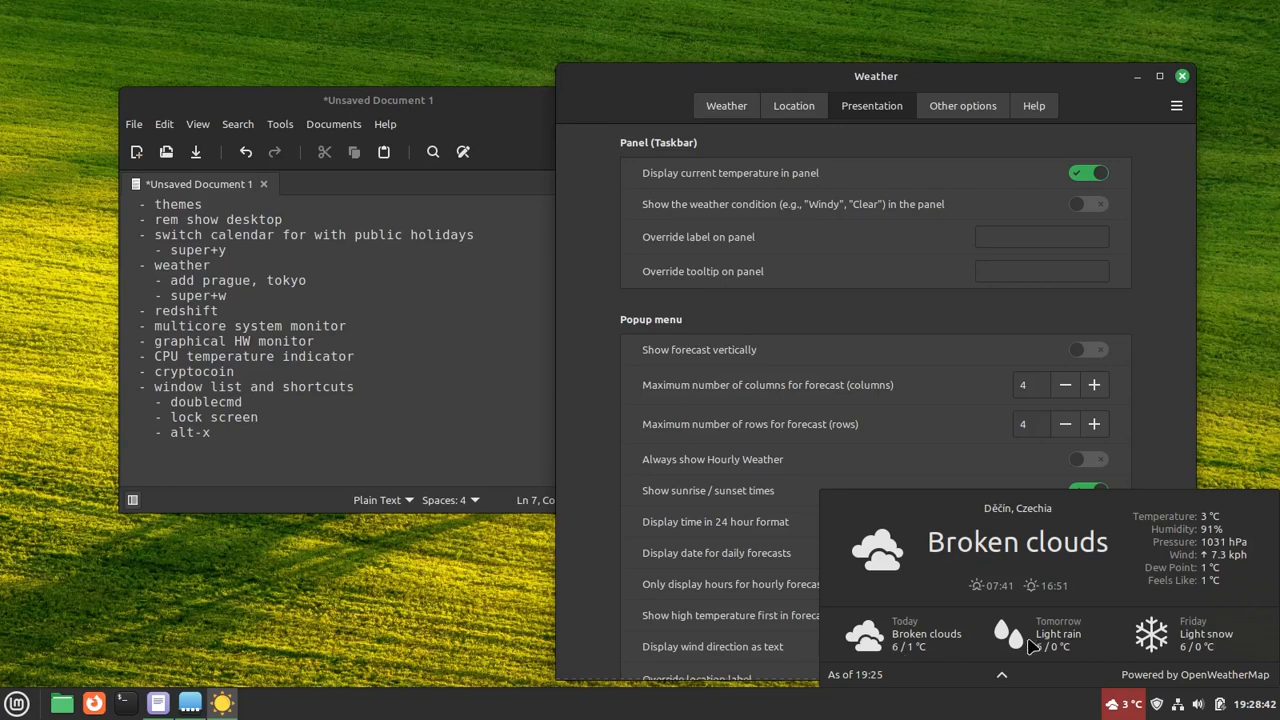
{"action": "left_click", "coordinate": [1174, 447]}
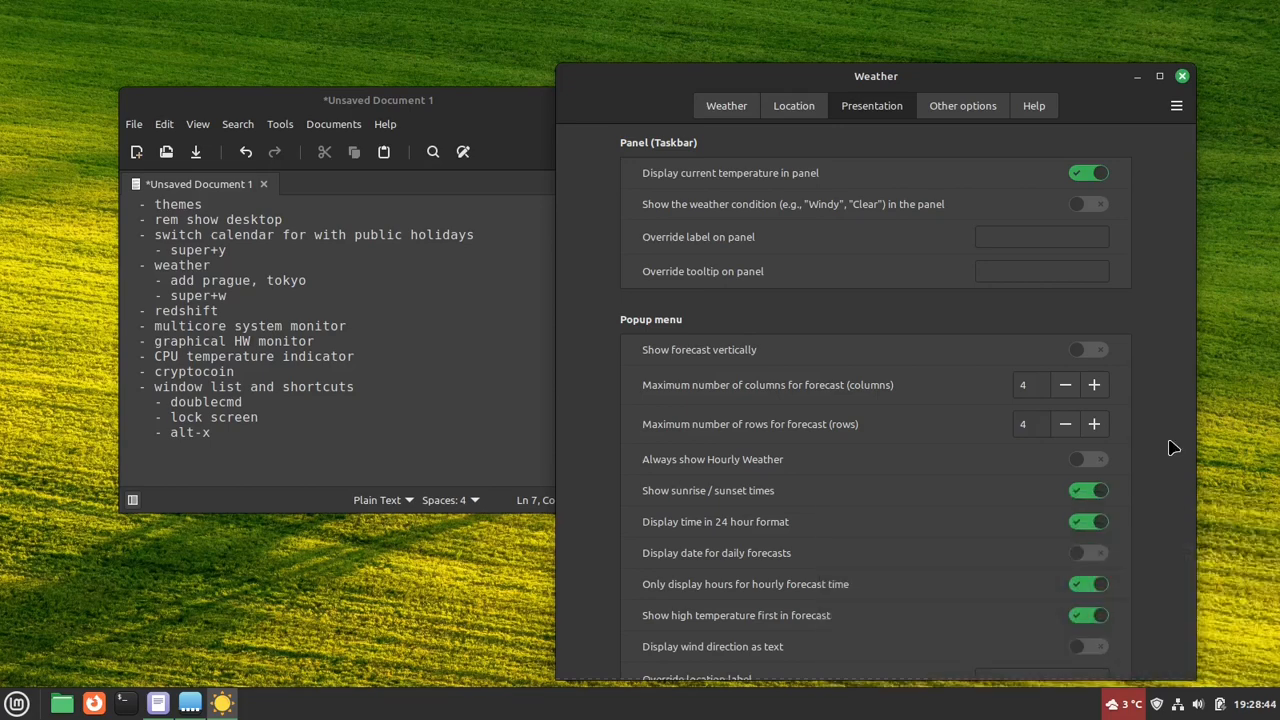
- Review the Weather applet's remaining presentation settings and its unit, icon and keybinding options, including the available atmospheric pressure units
{"action": "scroll", "coordinate": [1157, 628], "scroll_direction": "down", "scroll_amount": 1}
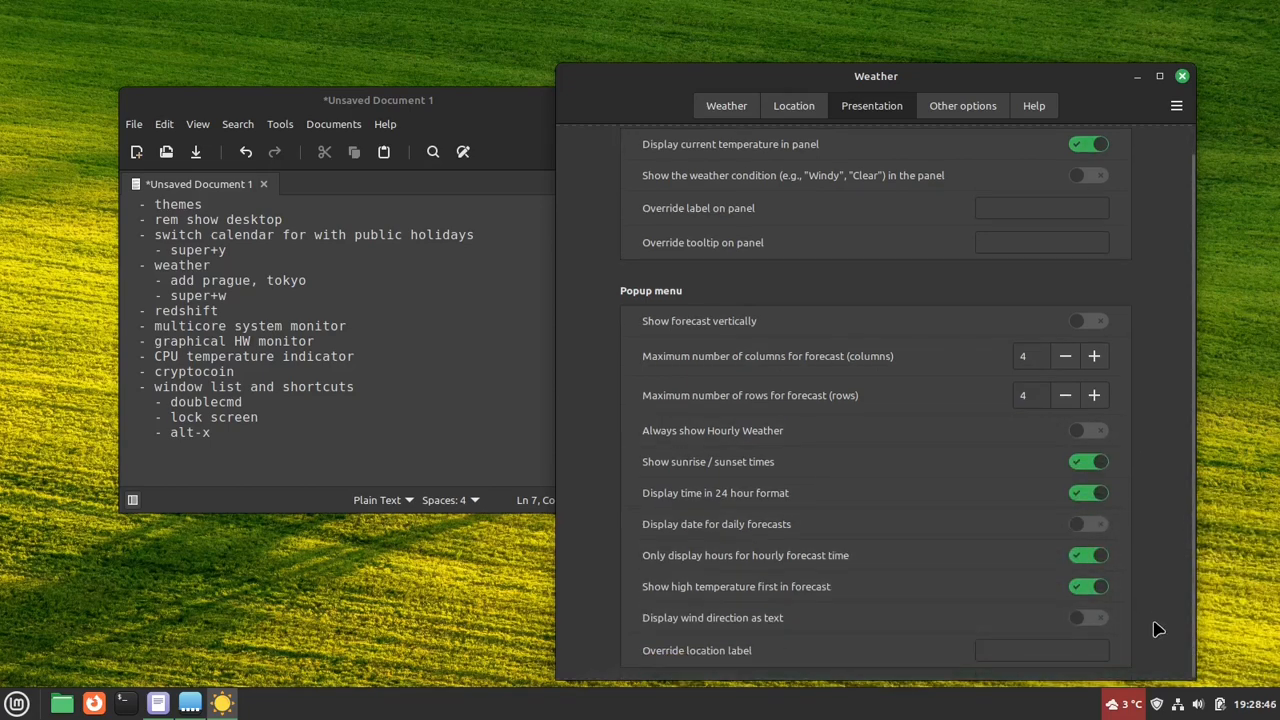
{"action": "scroll", "coordinate": [1157, 628], "scroll_direction": "up", "scroll_amount": 1}
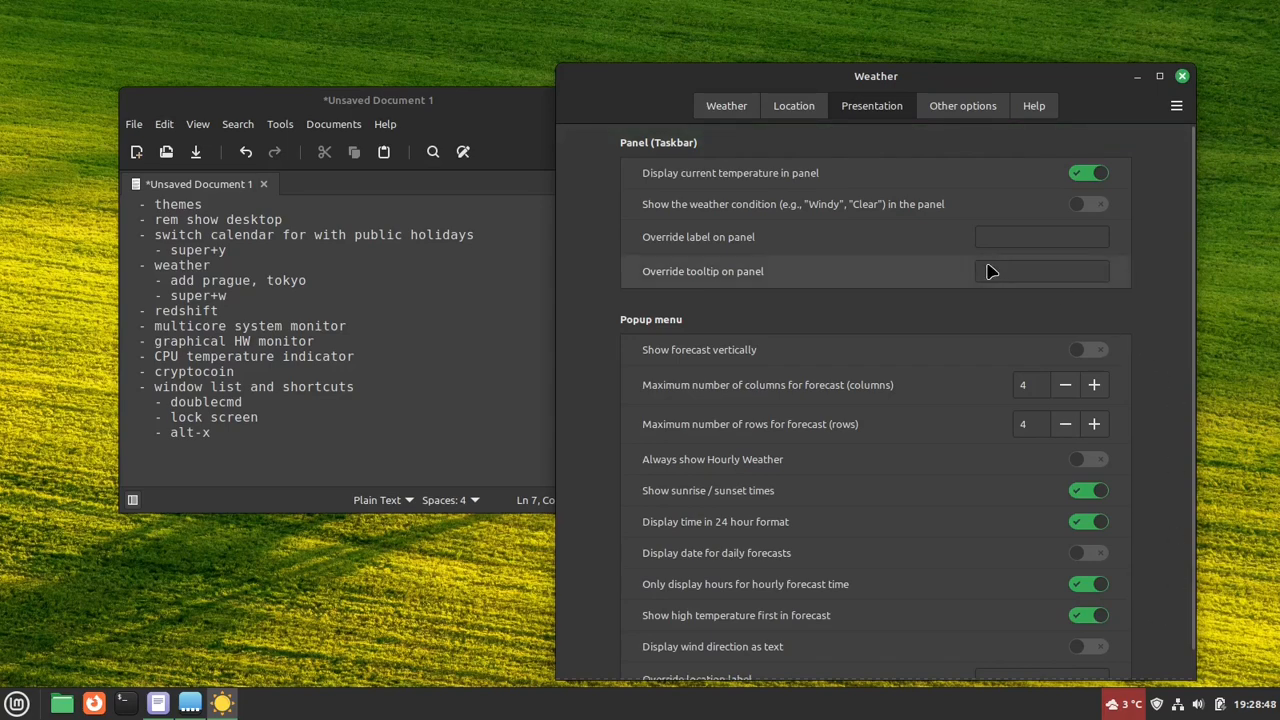
{"action": "left_click", "coordinate": [950, 108]}
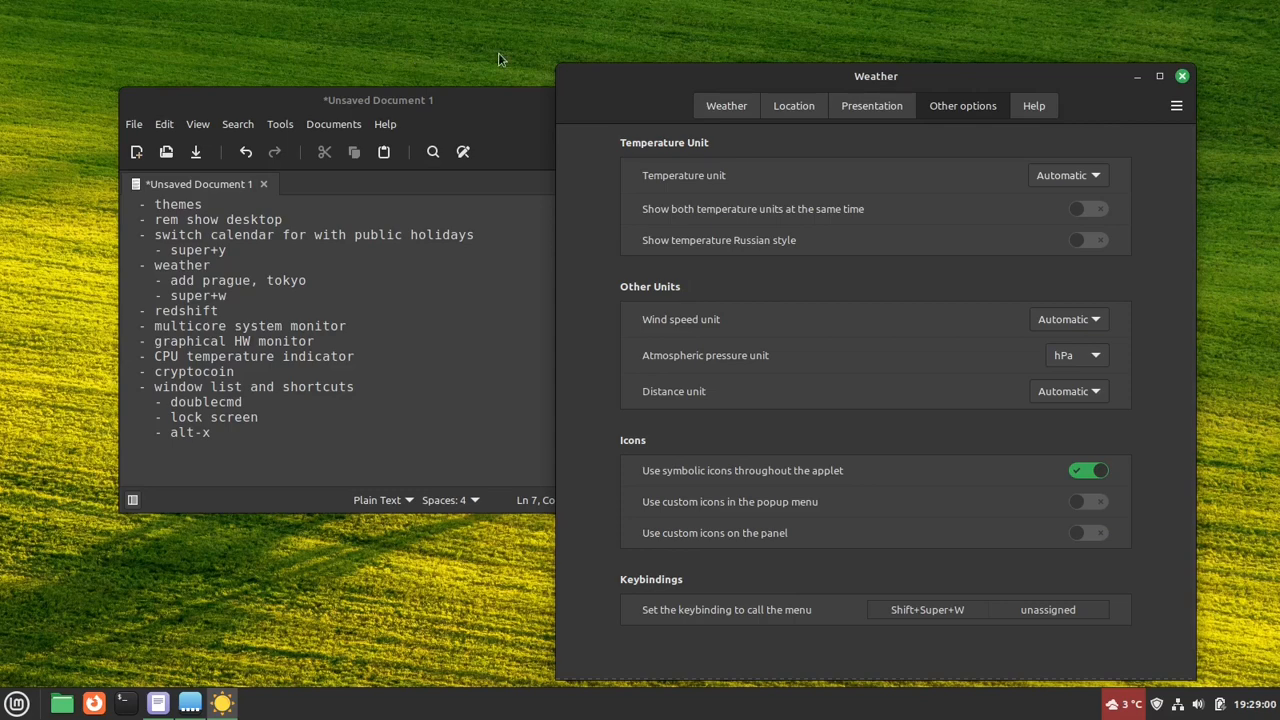
{"action": "left_click", "coordinate": [869, 109]}
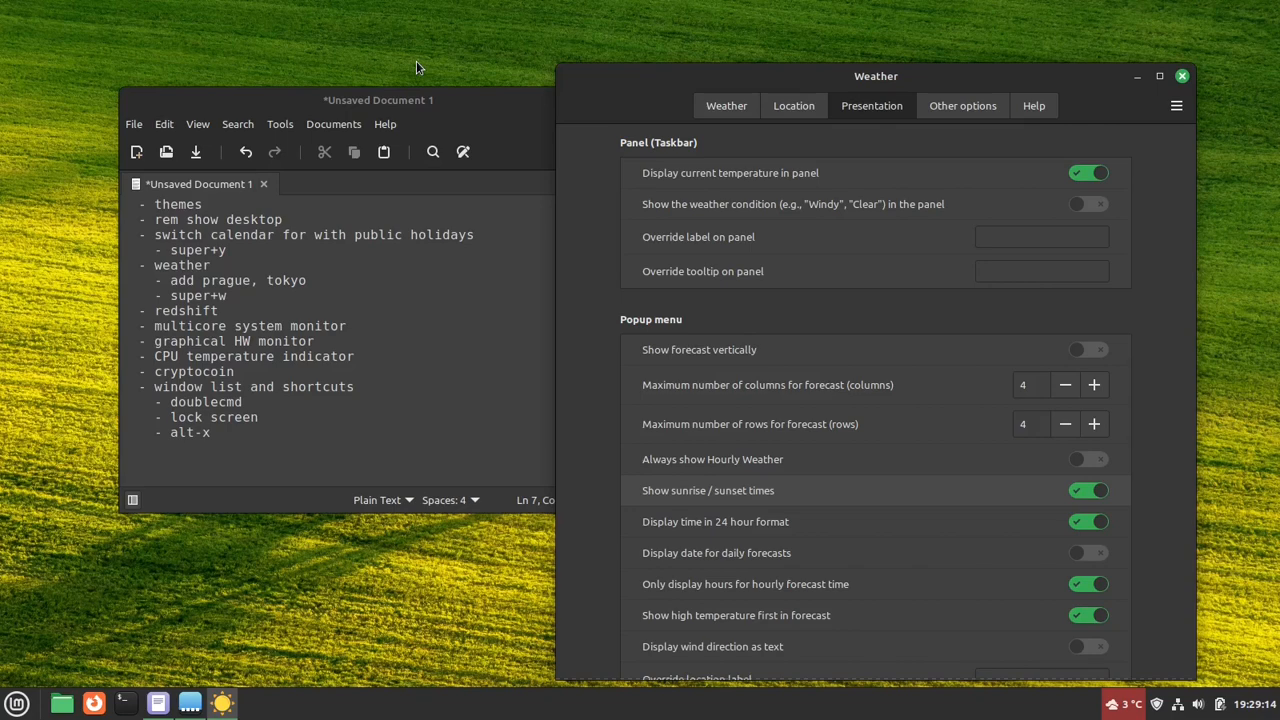
{"action": "left_click", "coordinate": [963, 106]}
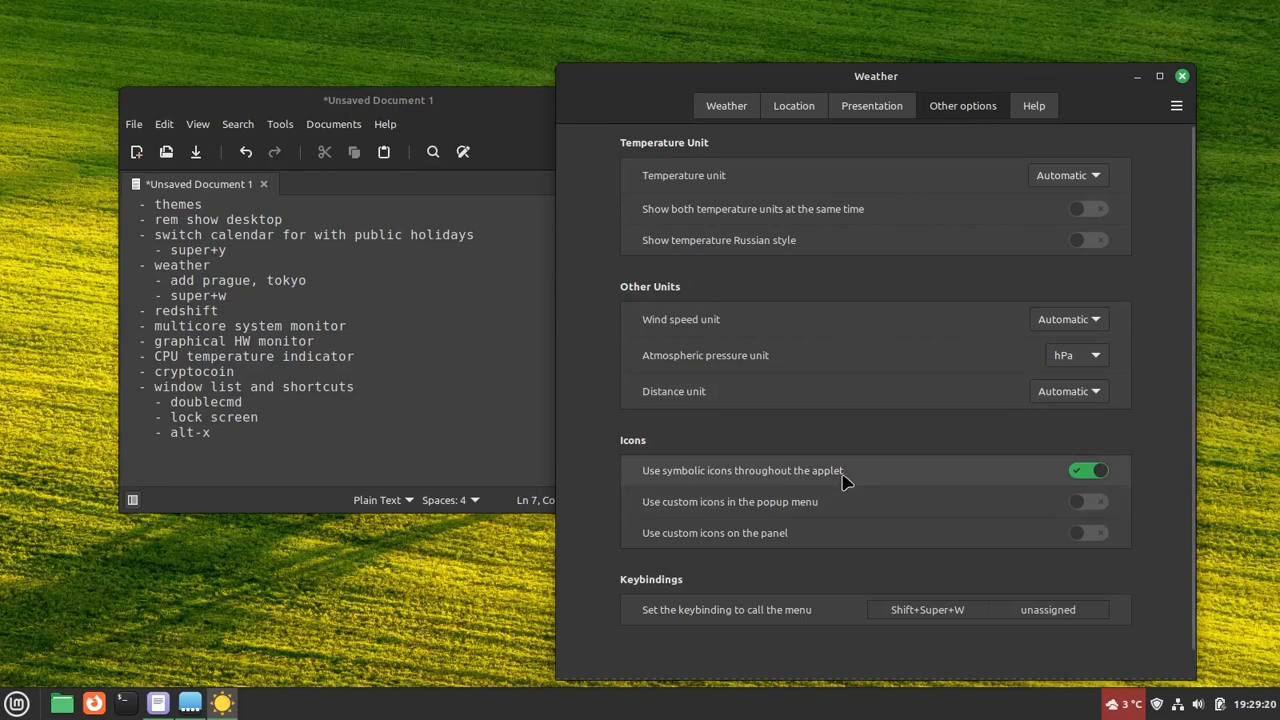
{"action": "mouse_move", "coordinate": [915, 477]}
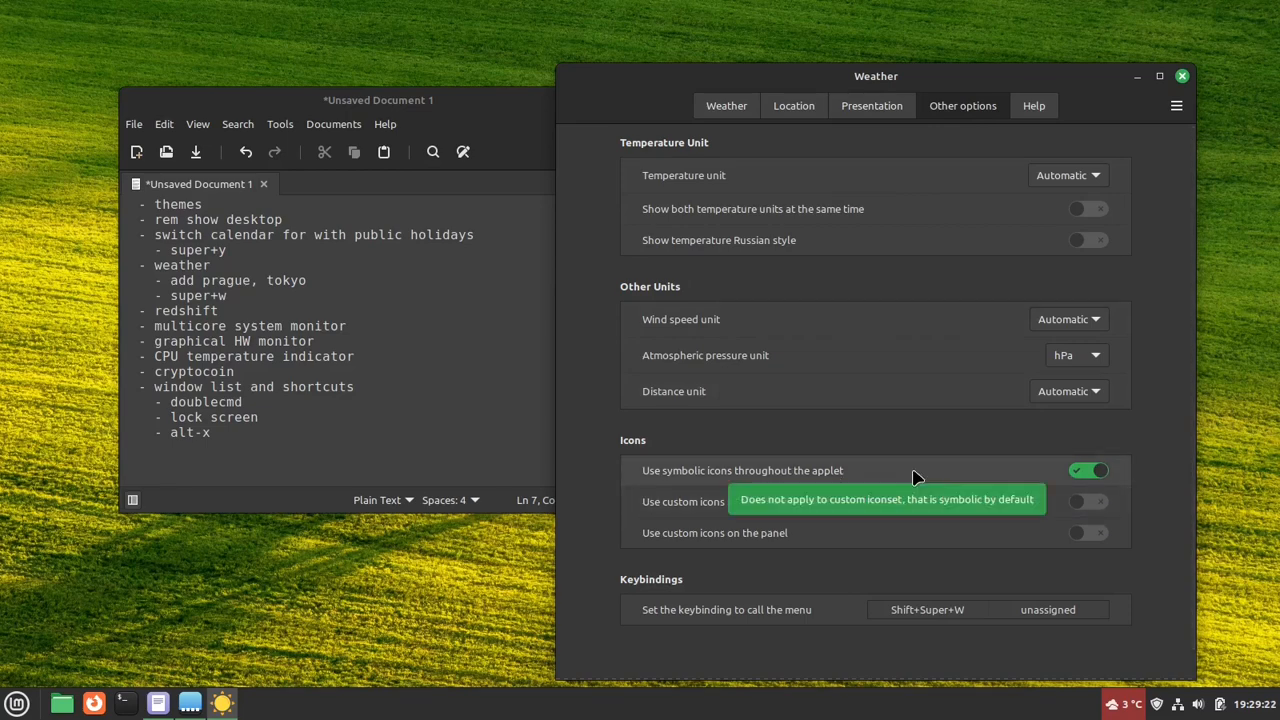
{"action": "left_click", "coordinate": [869, 112]}
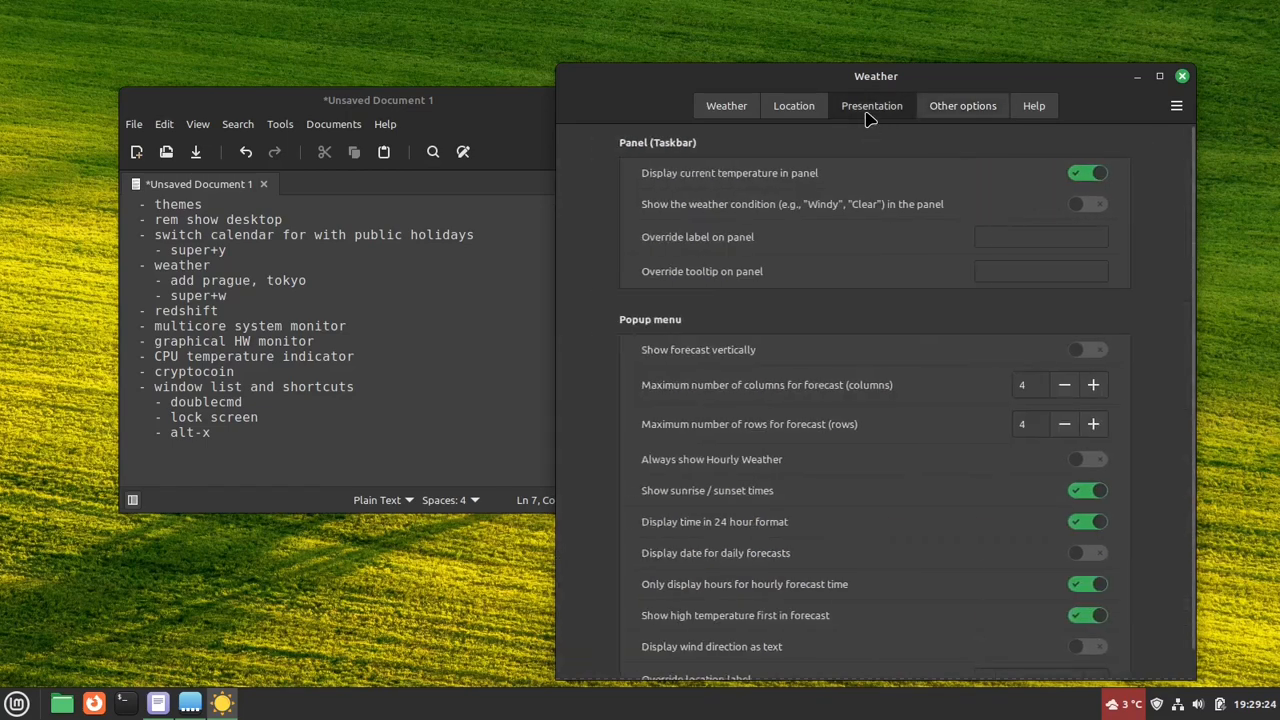
{"action": "scroll", "coordinate": [1170, 493], "scroll_direction": "down", "scroll_amount": 1}
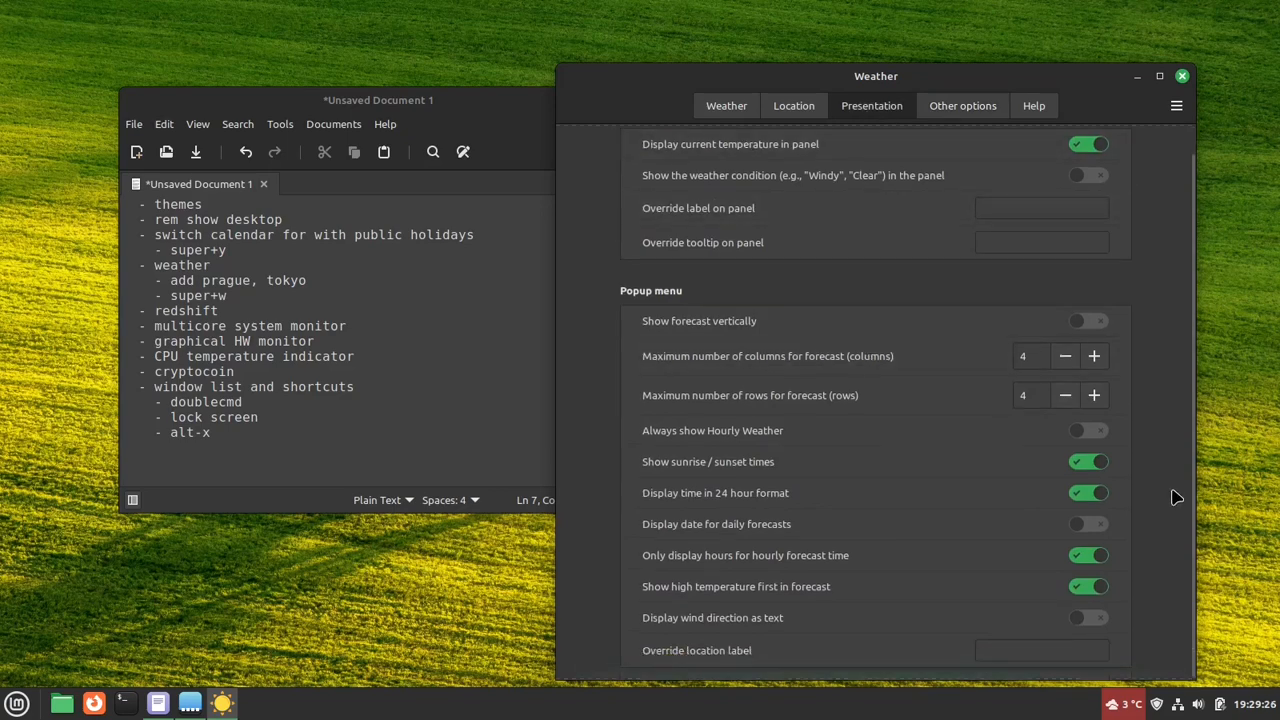
{"action": "scroll", "coordinate": [1170, 493], "scroll_direction": "up", "scroll_amount": 1}
{"action": "left_click", "coordinate": [977, 108]}
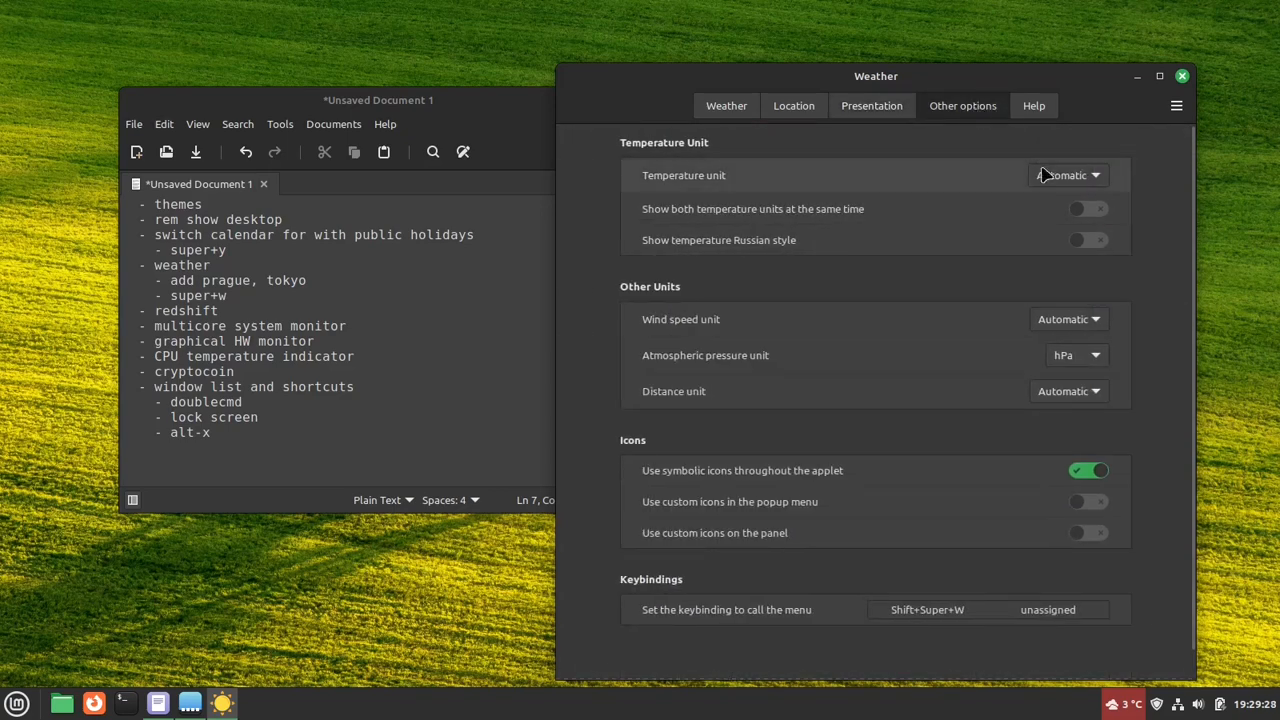
{"action": "left_click", "coordinate": [1096, 366]}
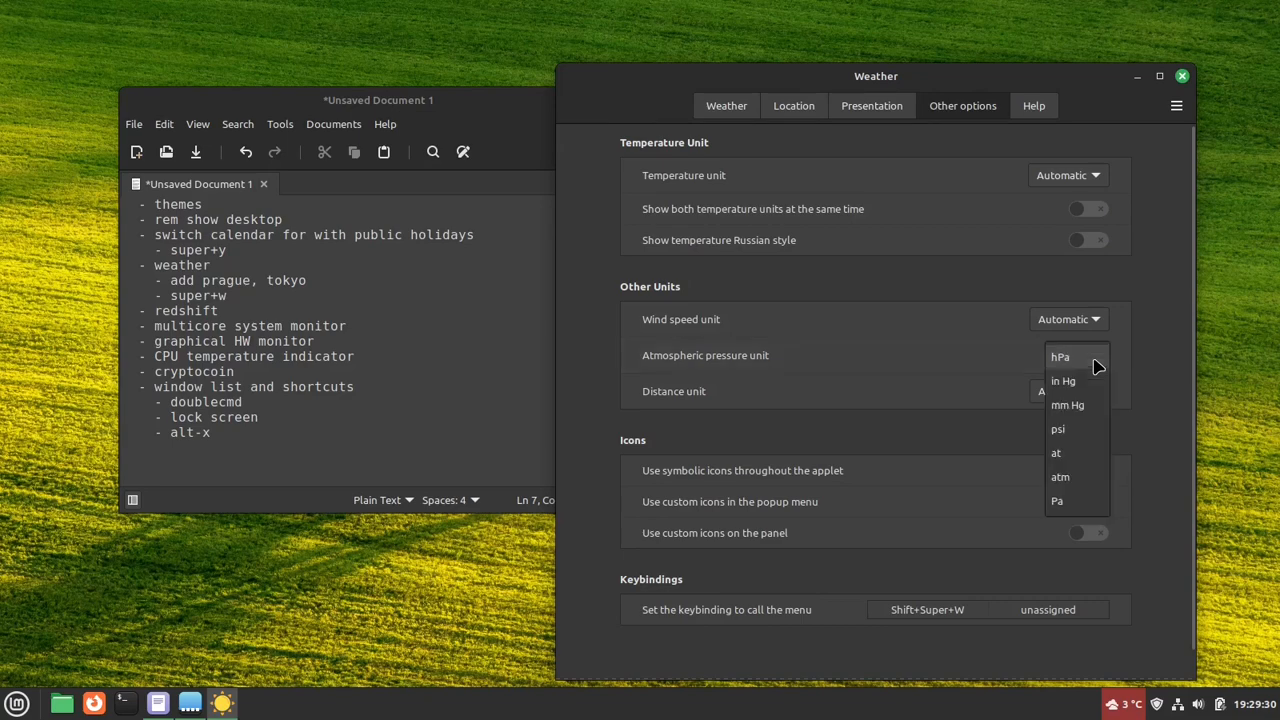
{"action": "left_click", "coordinate": [1151, 357]}
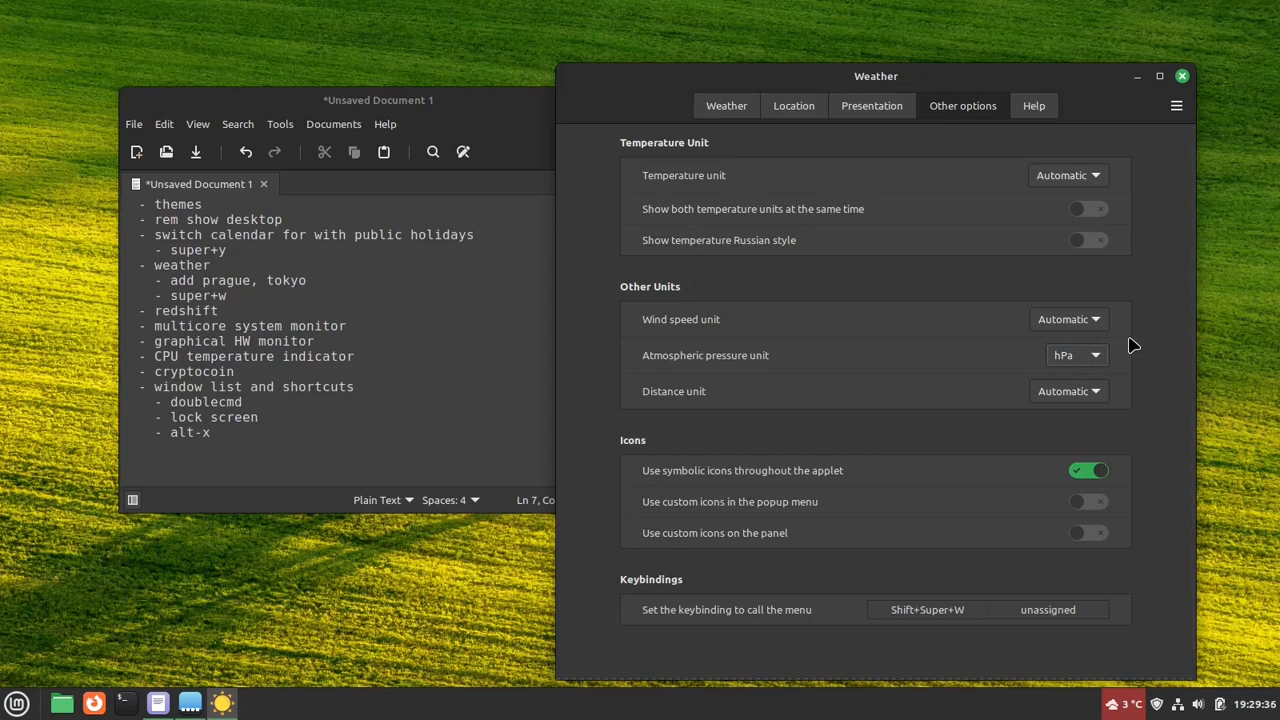
- Set the keybinding that calls the Weather applet's menu to Super+W
{"action": "left_click", "coordinate": [933, 618]}
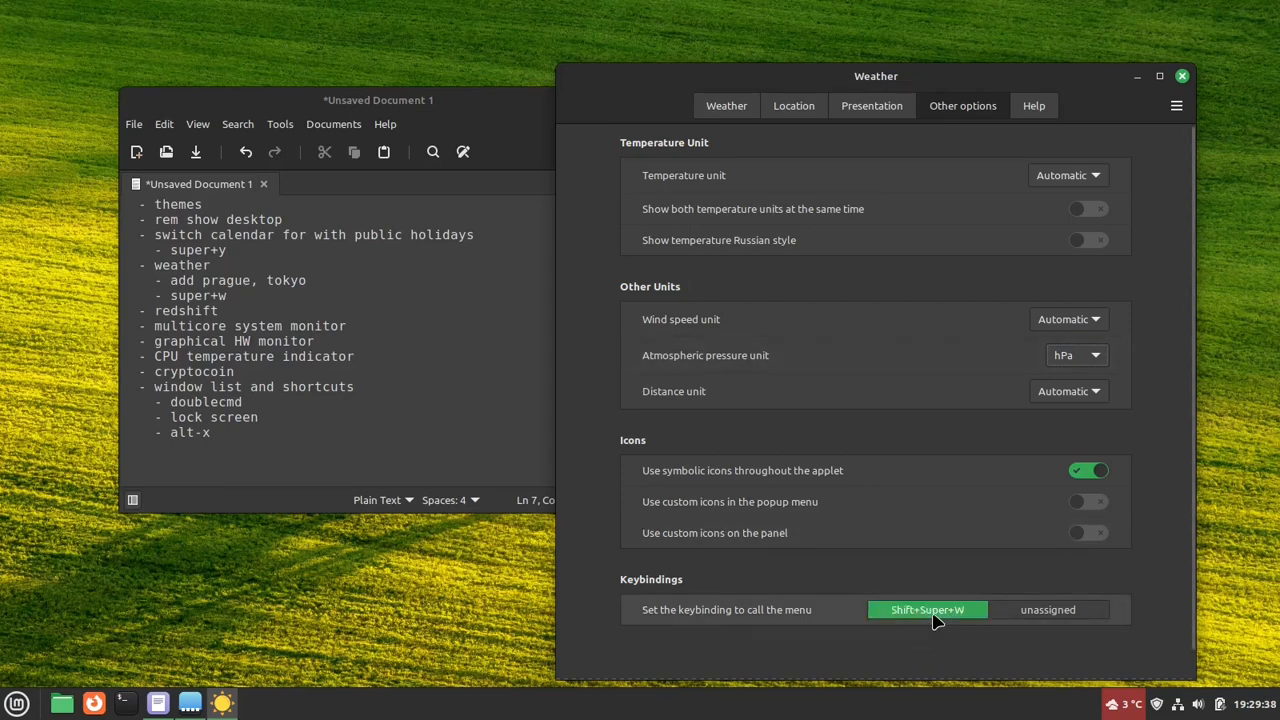
{"action": "left_click", "coordinate": [933, 616]}
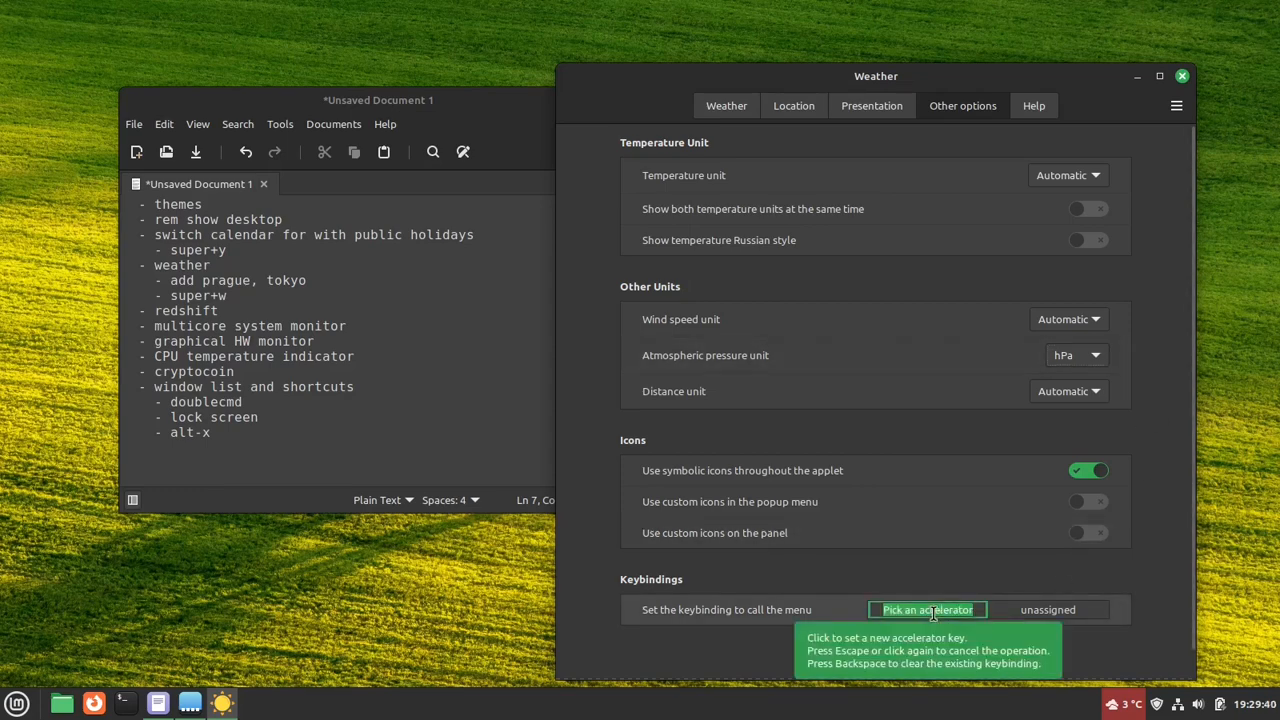
{"action": "key", "text": "super+w"}
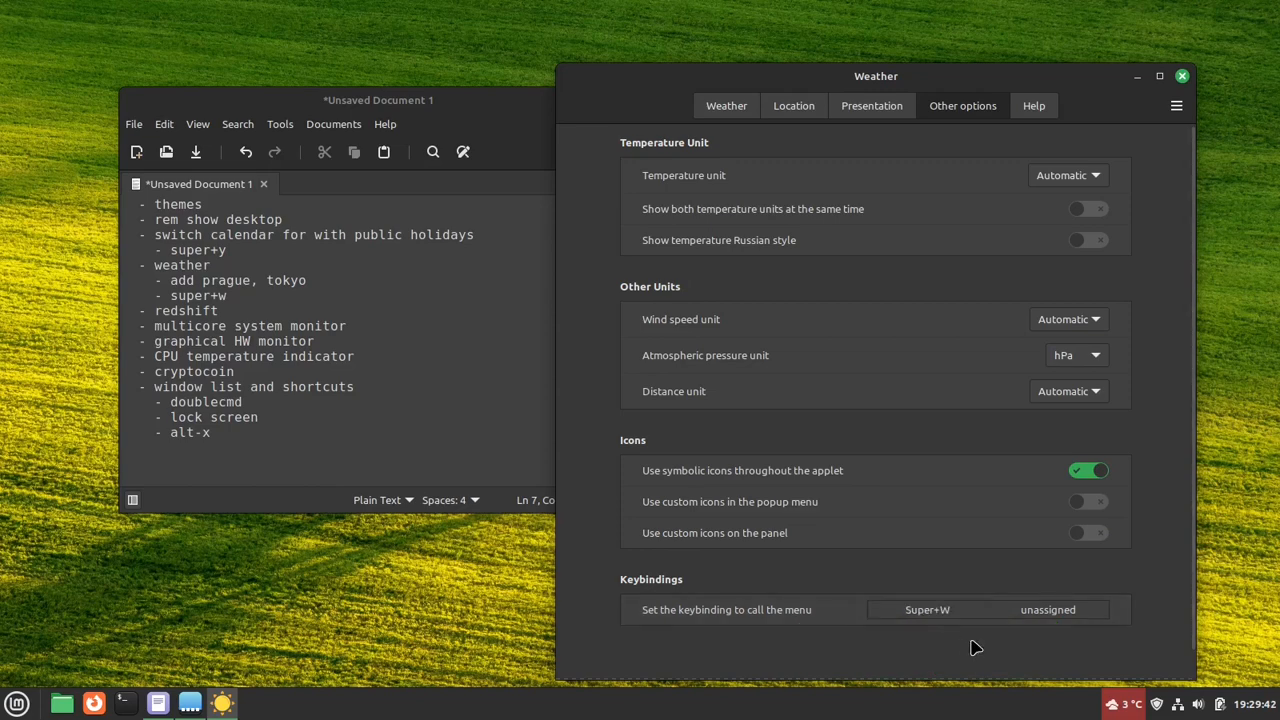
- Test the new keybinding by opening and closing the weather popup several times, leaving it closed
{"action": "key", "text": "super+w"}
{"action": "key", "text": "super+w"}
{"action": "key", "text": "super+w"}
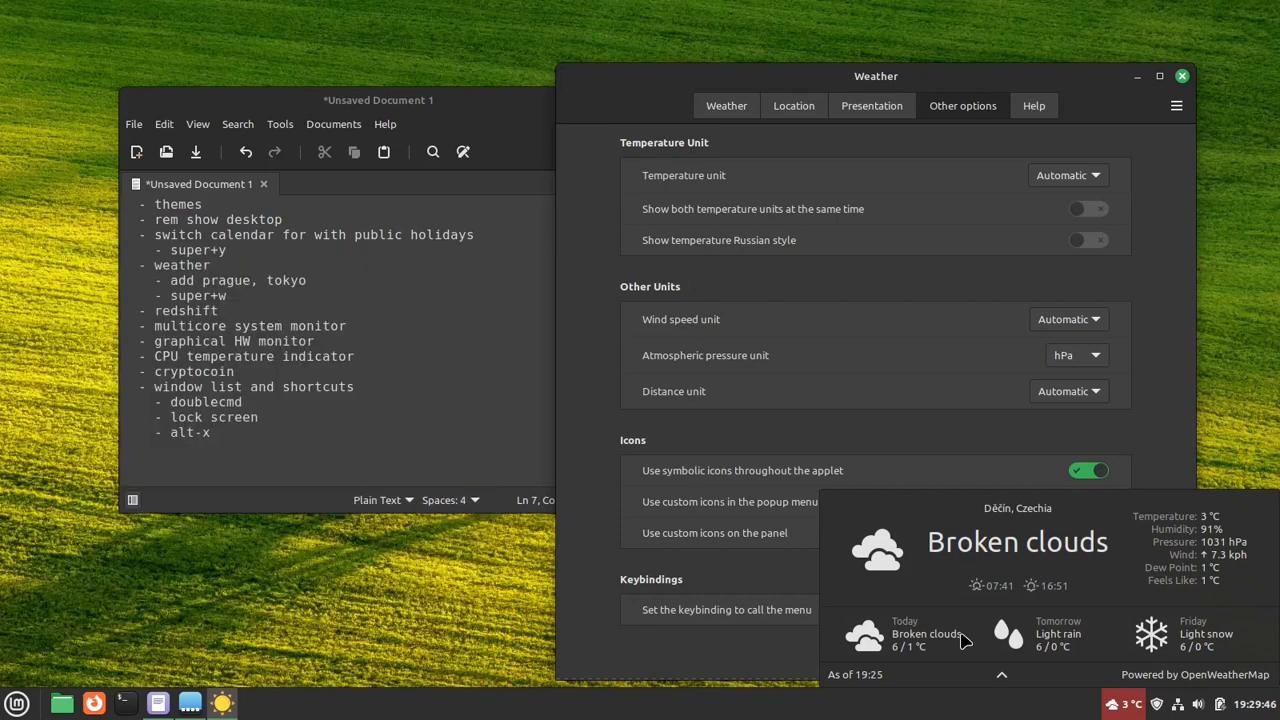
{"action": "key", "text": "super+w"}
{"action": "key", "text": "super+w"}
{"action": "key", "text": "super+w"}
{"action": "key", "text": "super+w"}
{"action": "key", "text": "super+w"}
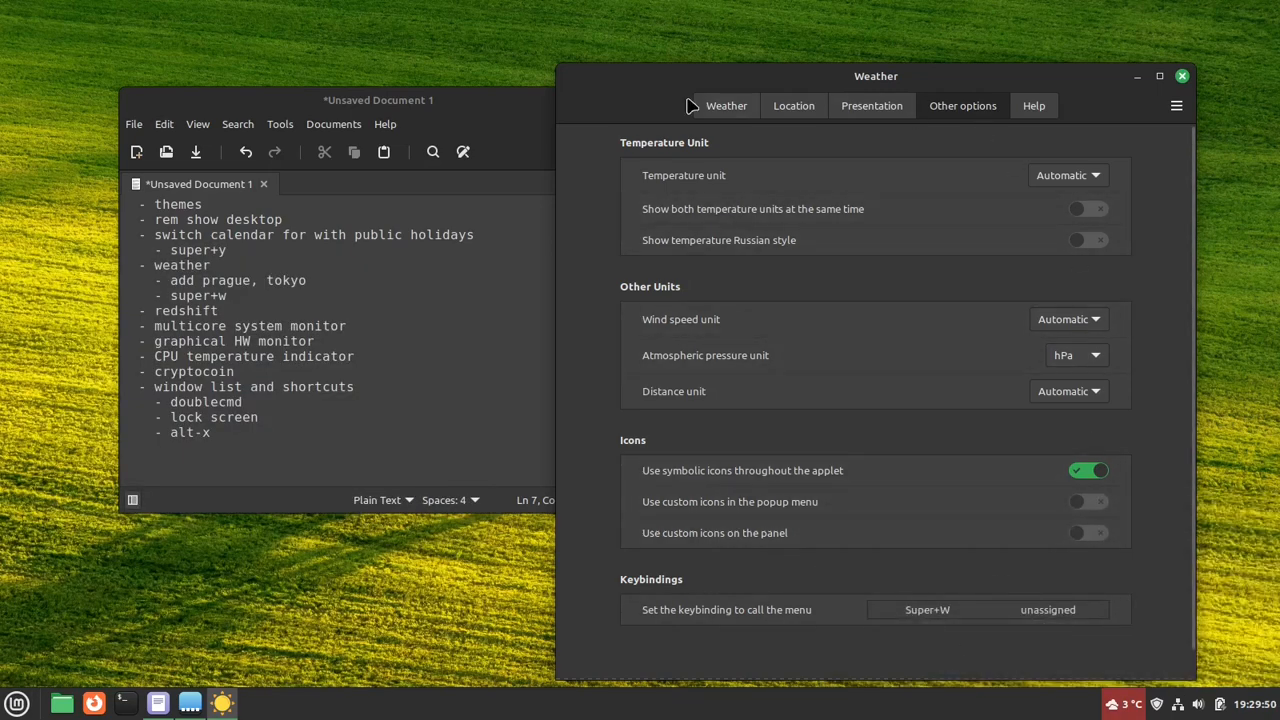
- Review the weather provider options and enable Manual Location in the Weather applet's location settings
{"action": "left_click", "coordinate": [790, 108]}
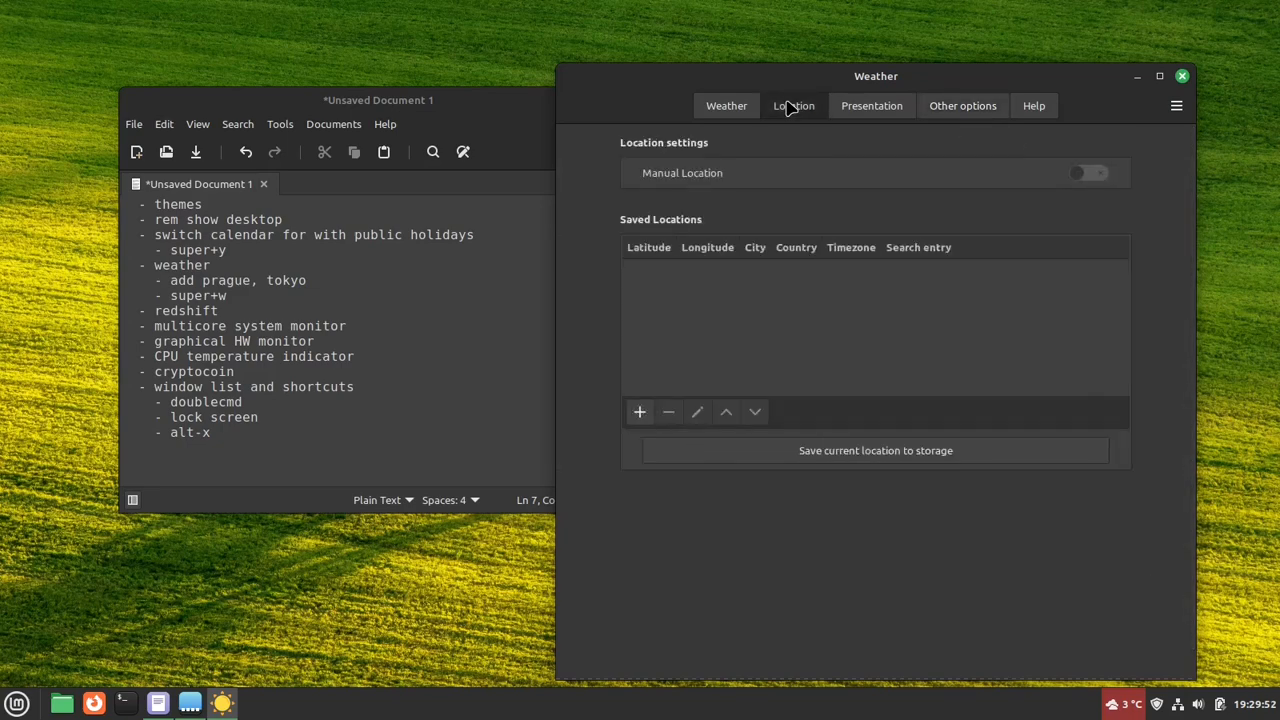
{"action": "left_click", "coordinate": [731, 108]}
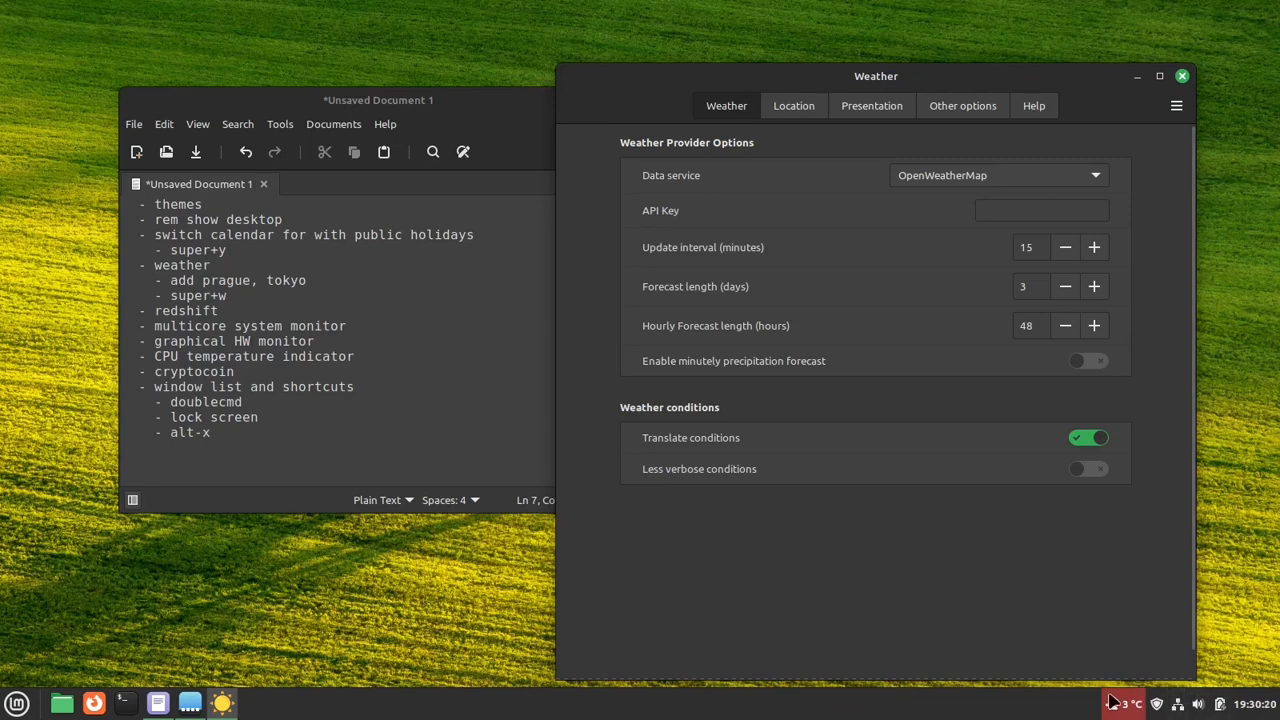
{"action": "left_click", "coordinate": [870, 106]}
{"action": "left_click", "coordinate": [815, 106]}
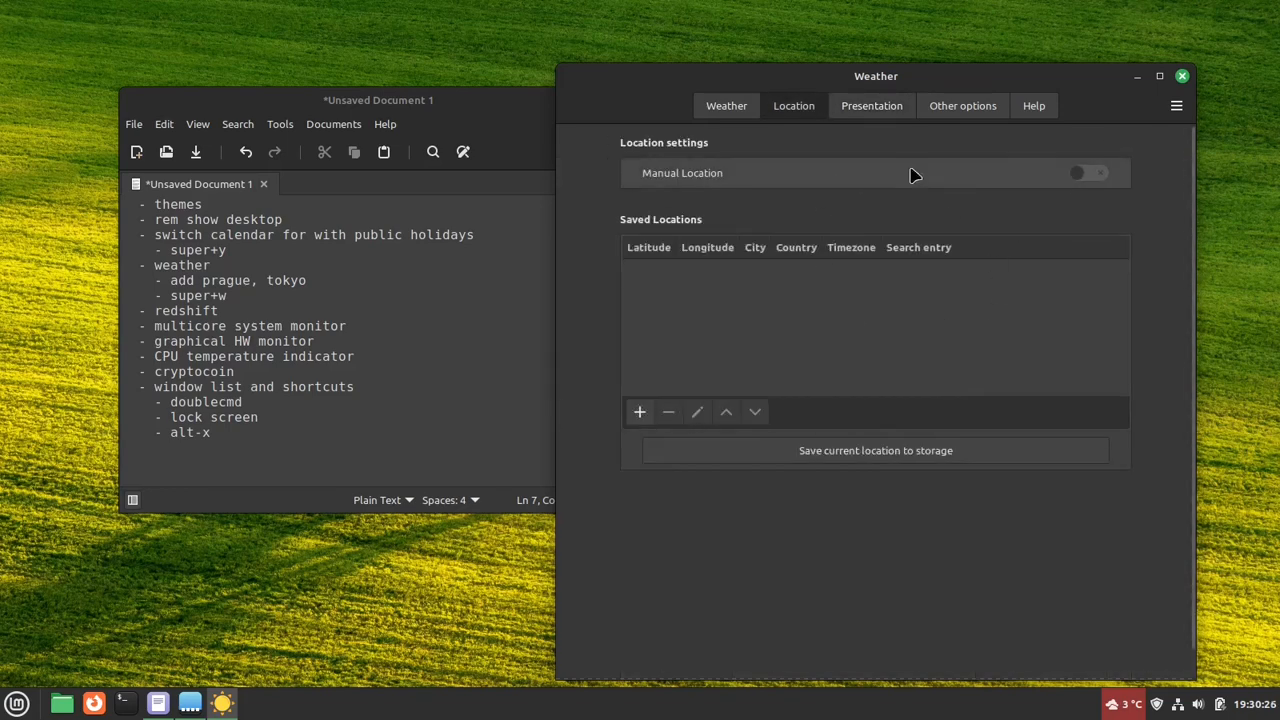
{"action": "left_click", "coordinate": [1095, 174]}
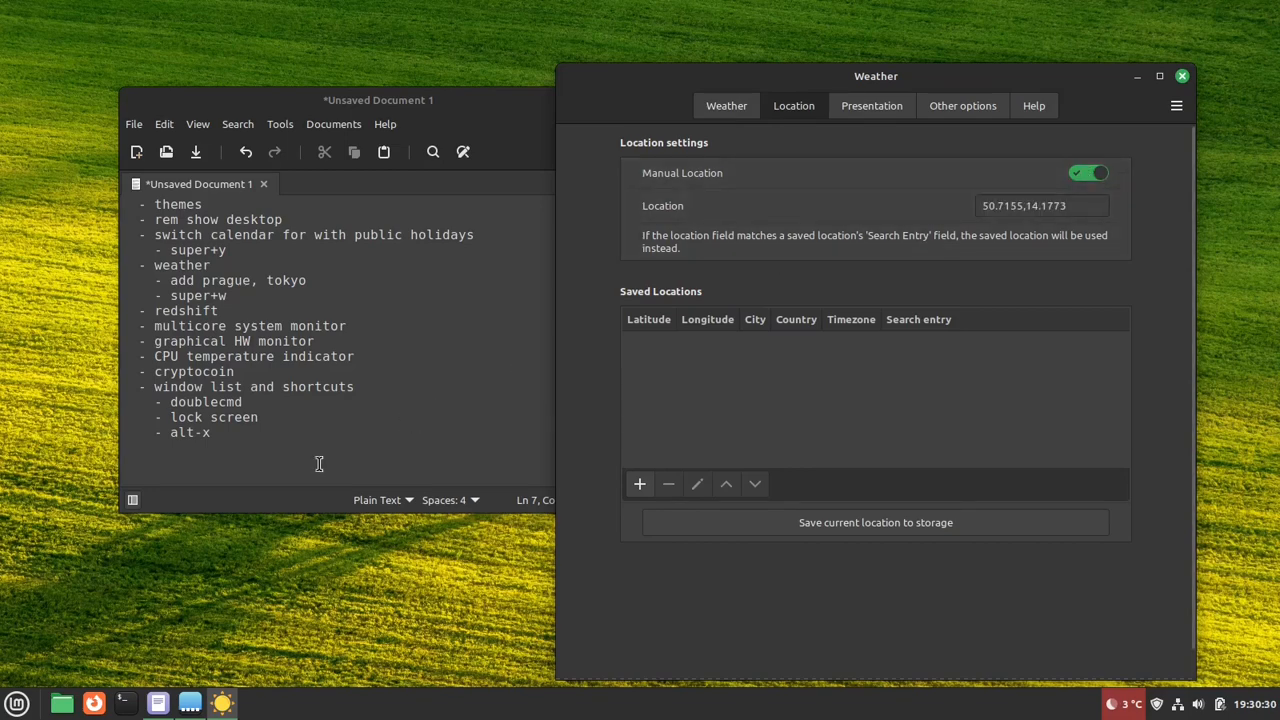
- Launch Firefox for looking up coordinates, and start a new saved location entry in the Weather applet's settings
{"action": "left_click", "coordinate": [94, 703]}
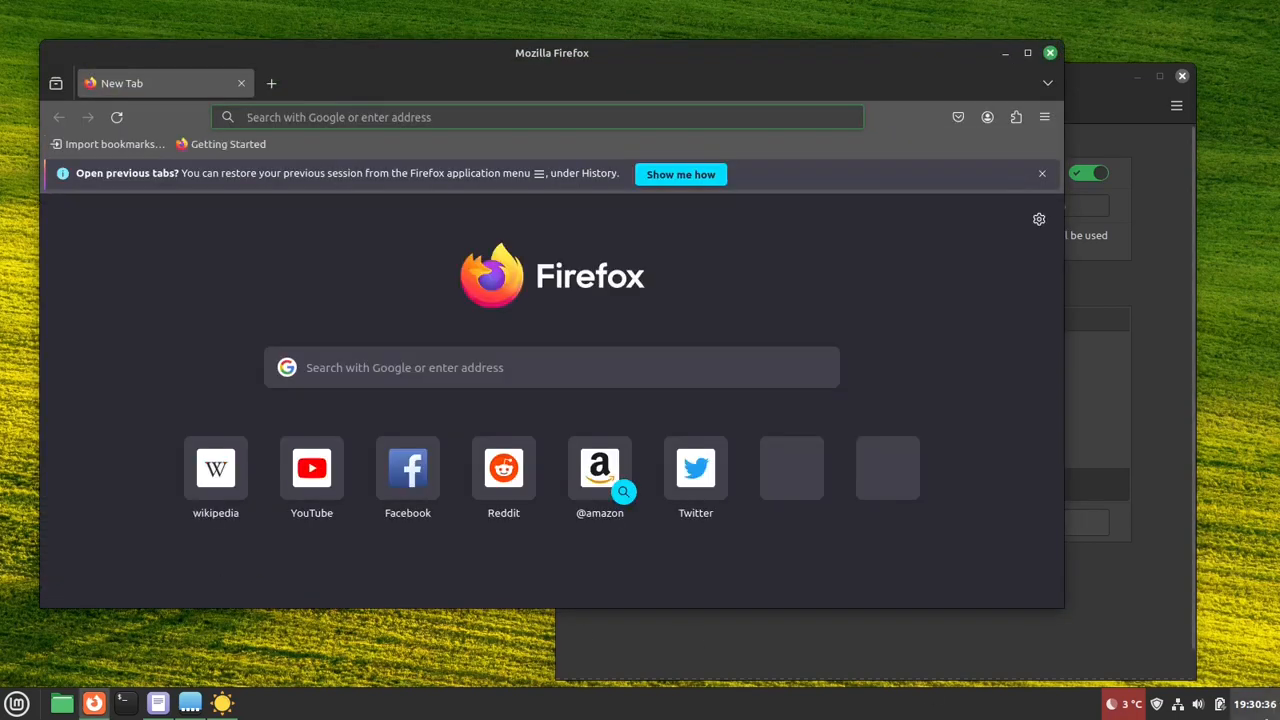
{"action": "left_click", "coordinate": [1255, 705]}
{"action": "left_click", "coordinate": [1144, 219]}
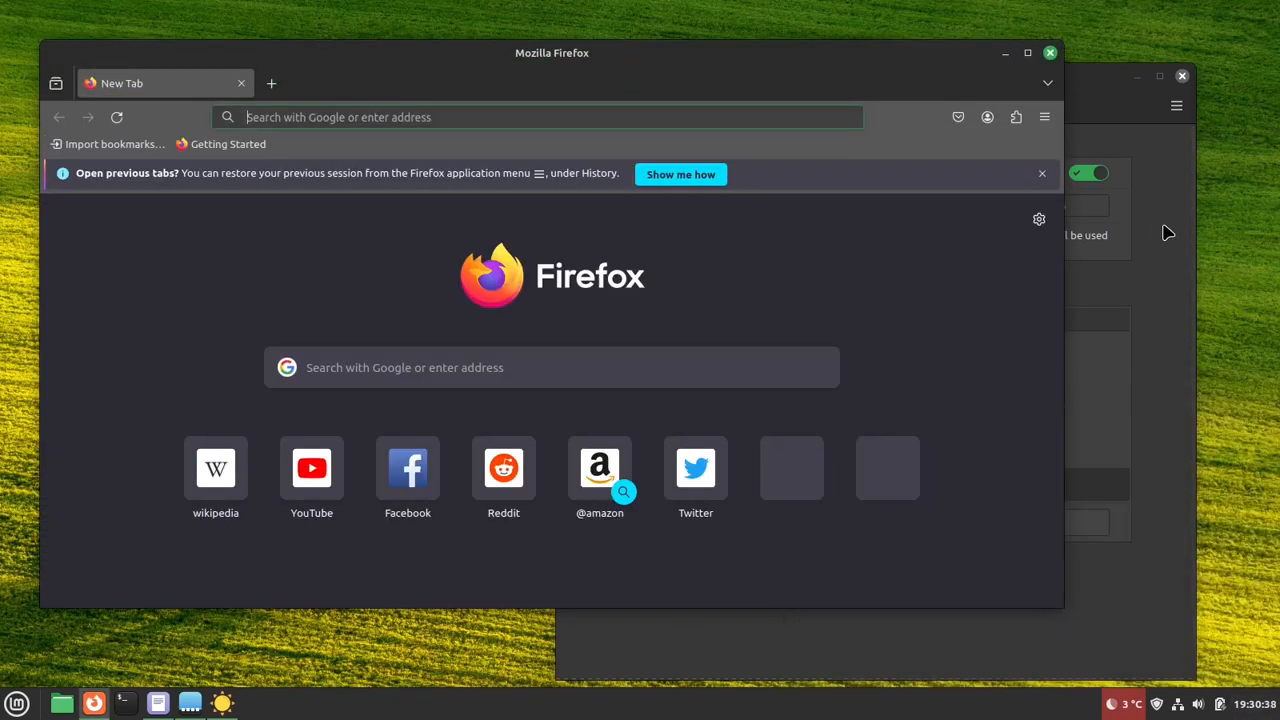
{"action": "left_click", "coordinate": [1151, 323]}
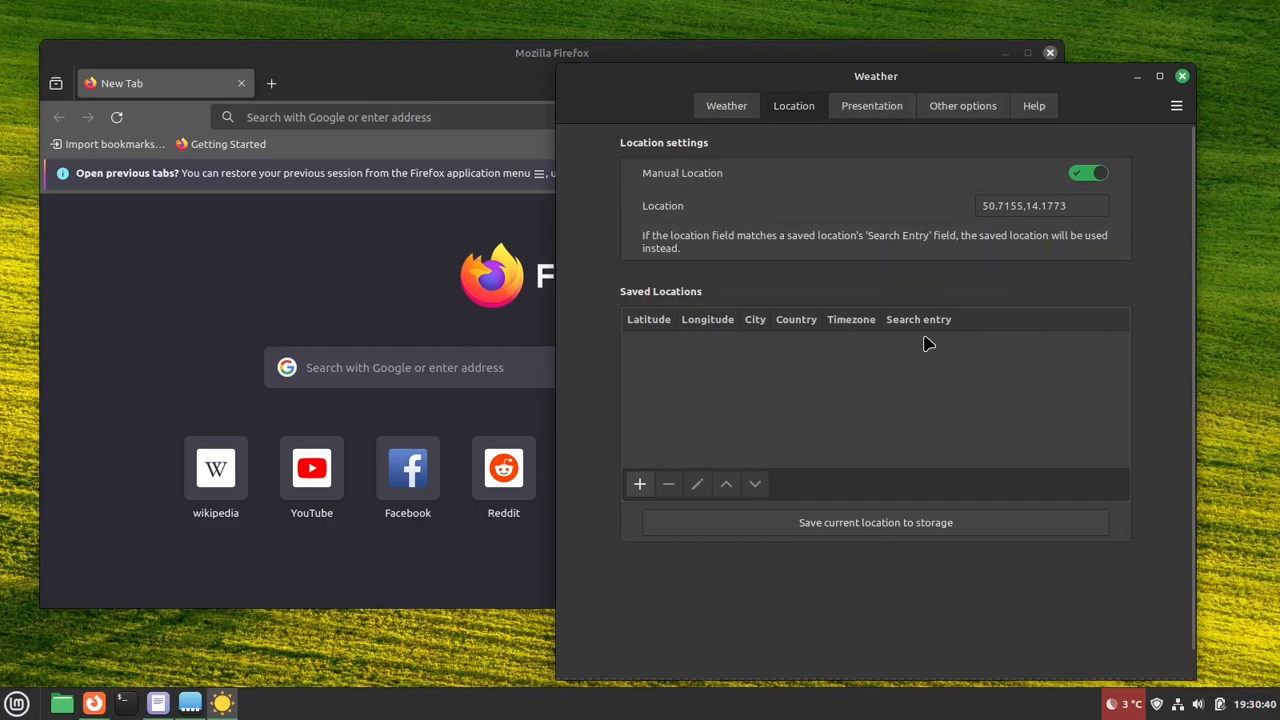
{"action": "left_click", "coordinate": [639, 485]}
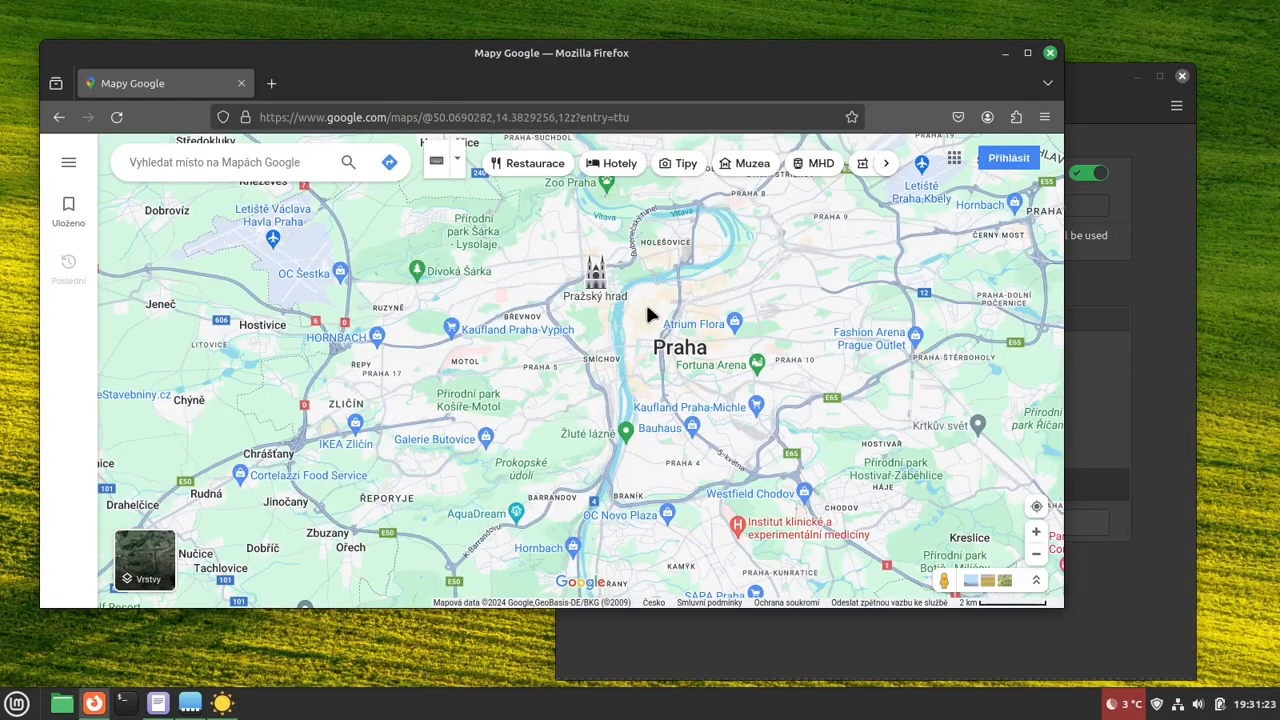
- Copy central Prague's coordinates from Google Maps in Firefox and paste them into the Search entry of the new Weather location
{"action": "right_click", "coordinate": [648, 315]}
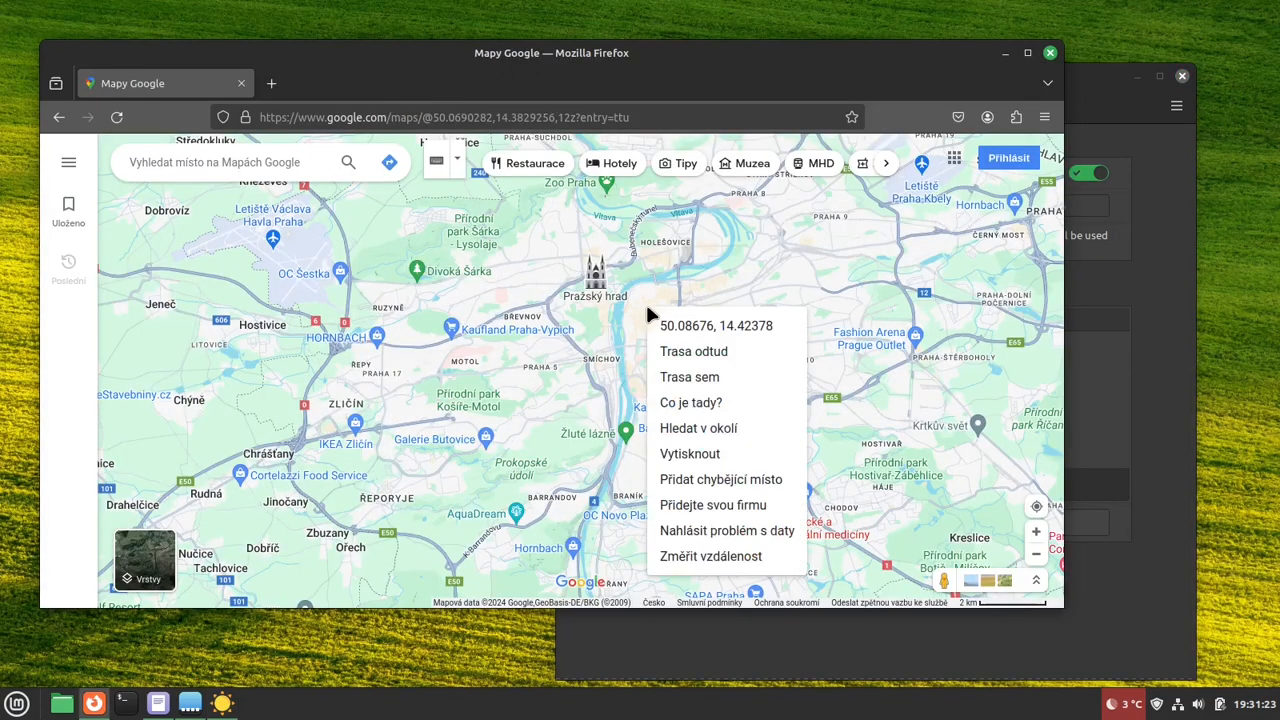
{"action": "left_click", "coordinate": [697, 334]}
{"action": "left_click", "coordinate": [1172, 272]}
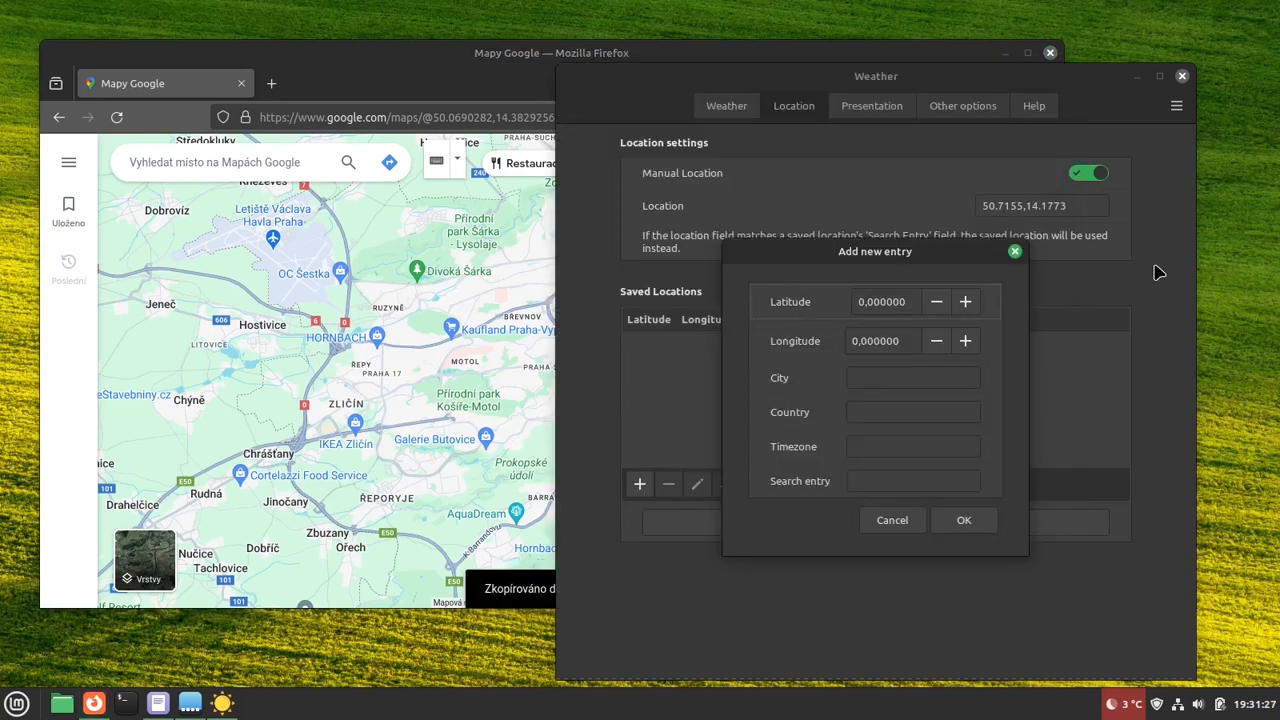
{"action": "left_click", "coordinate": [902, 481]}
{"action": "key", "text": "ctrl+v"}
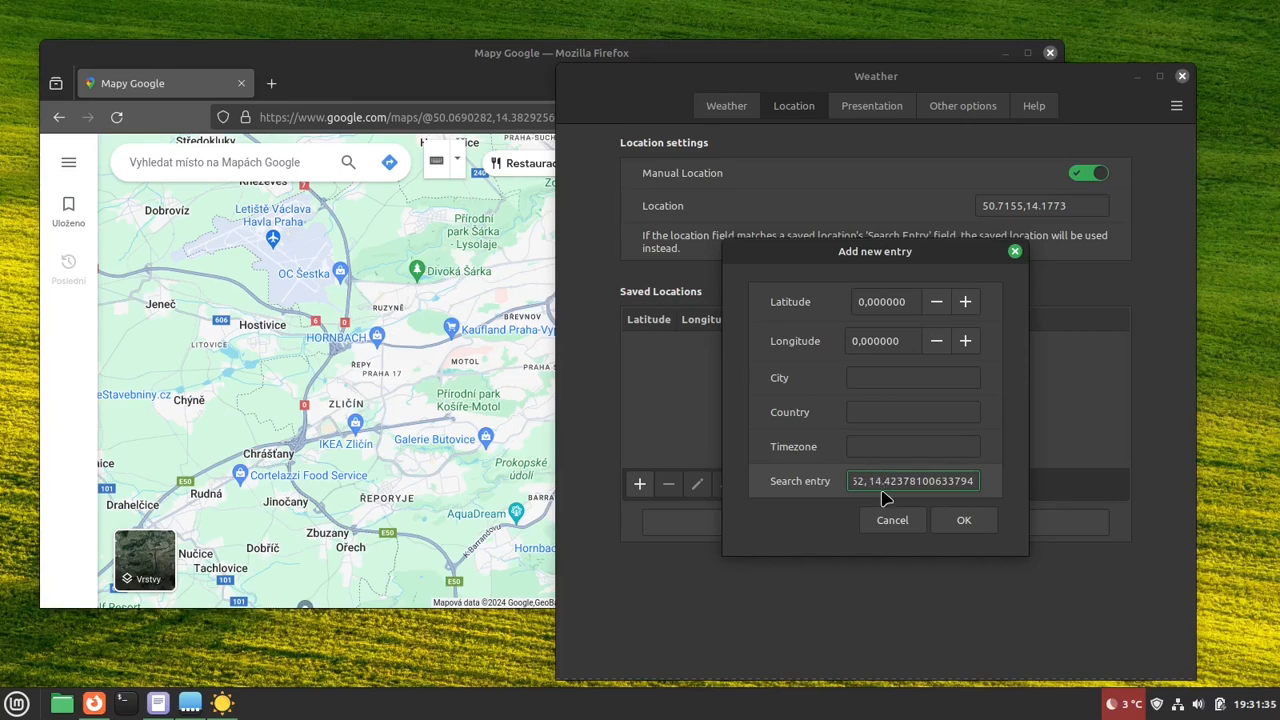
- Copy the longitude part of the Search entry and set the new entry's Longitude to 14.42378100633794
{"action": "left_click_drag", "start_coordinate": [874, 481], "coordinate": [973, 481]}
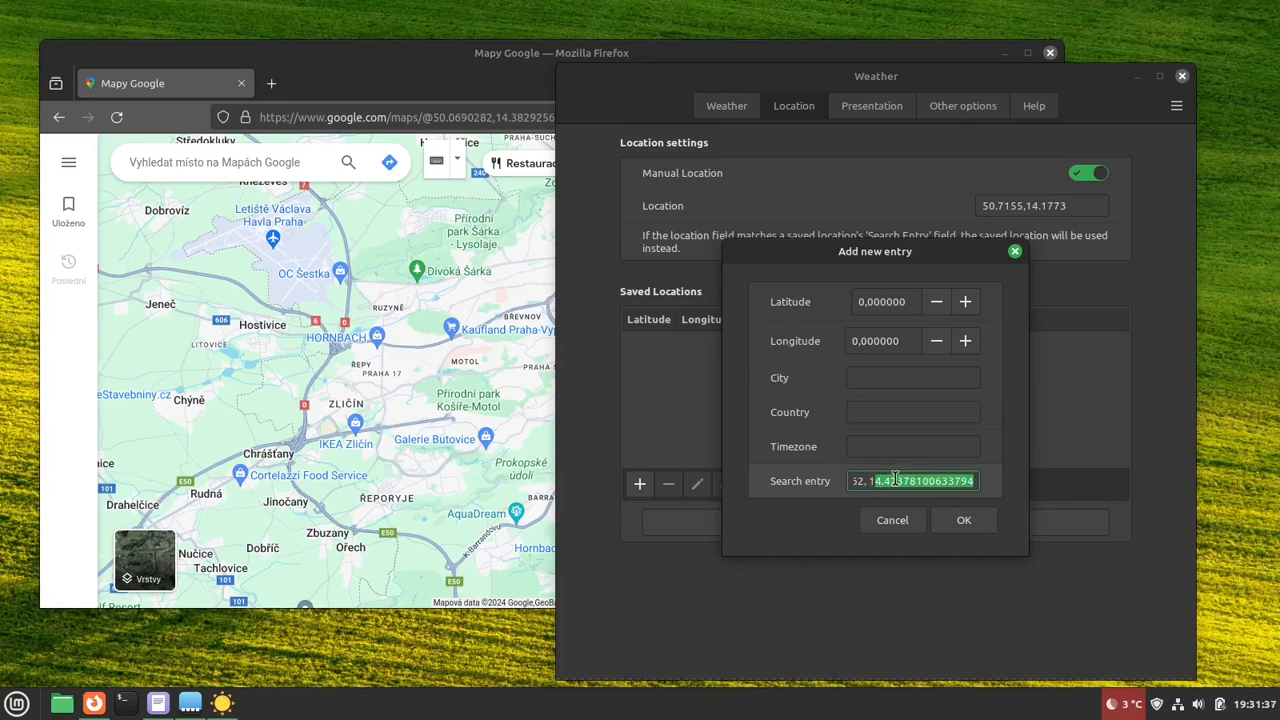
{"action": "left_click_drag", "start_coordinate": [873, 481], "coordinate": [978, 483]}
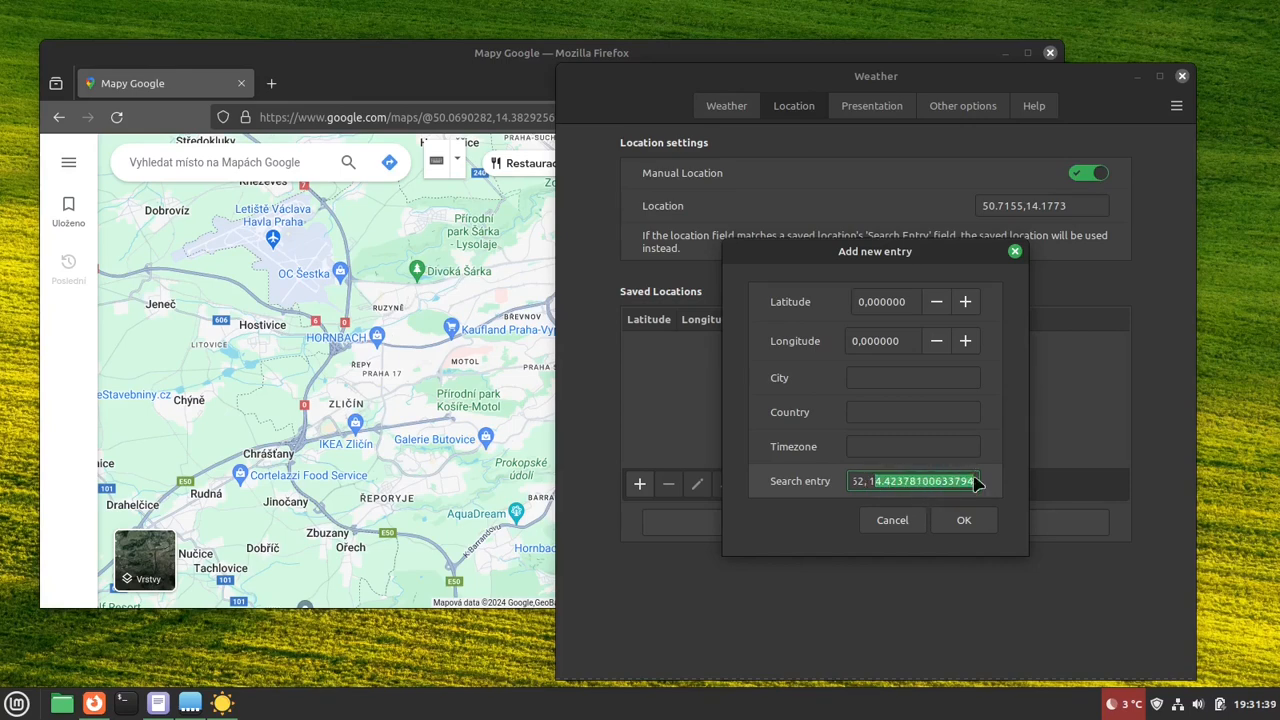
{"action": "left_click", "coordinate": [872, 481]}
{"action": "left_click_drag", "start_coordinate": [872, 481], "coordinate": [941, 475]}
{"action": "left_click", "coordinate": [874, 481]}
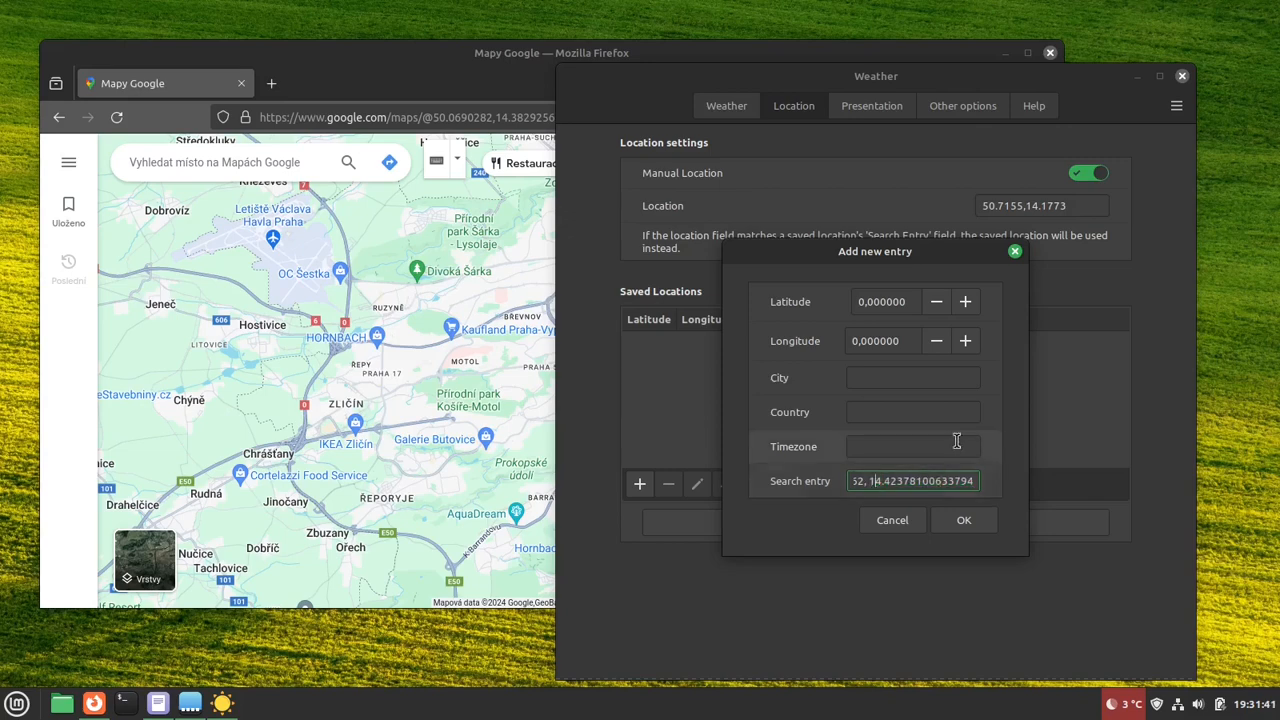
{"action": "key", "text": "shift+End"}
{"action": "key", "text": "ctrl+c"}
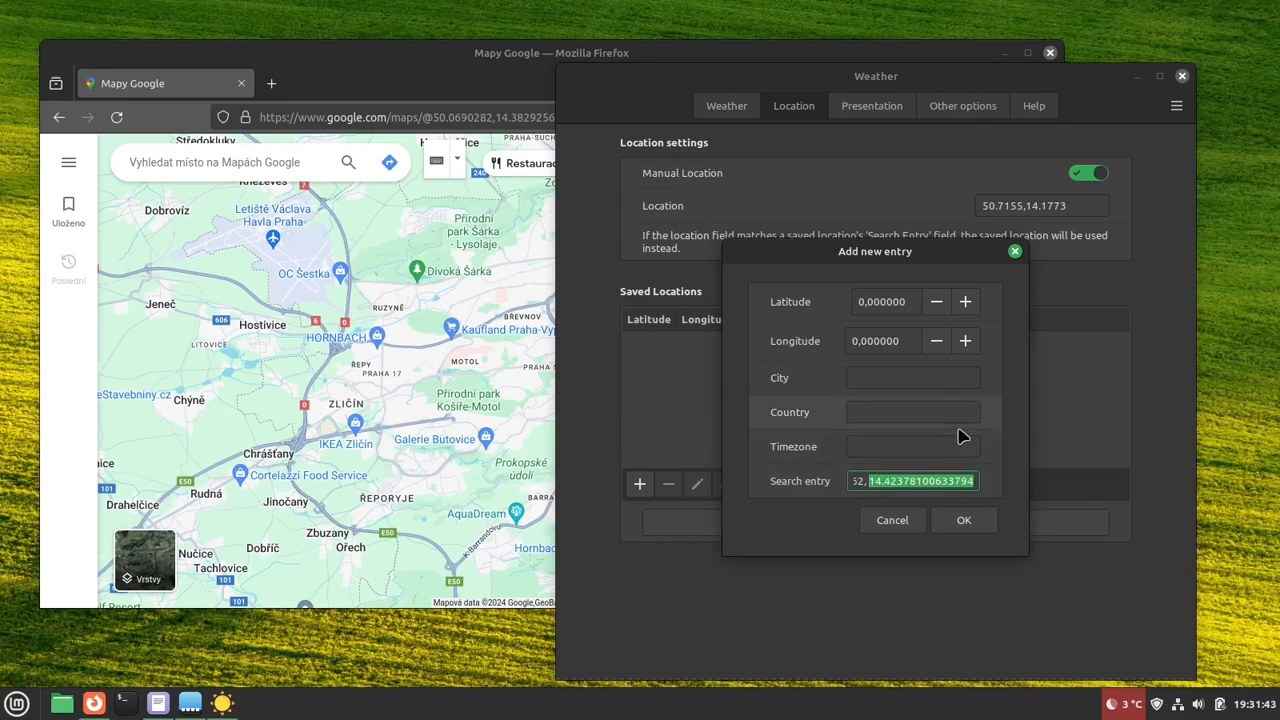
{"action": "left_click", "coordinate": [908, 340]}
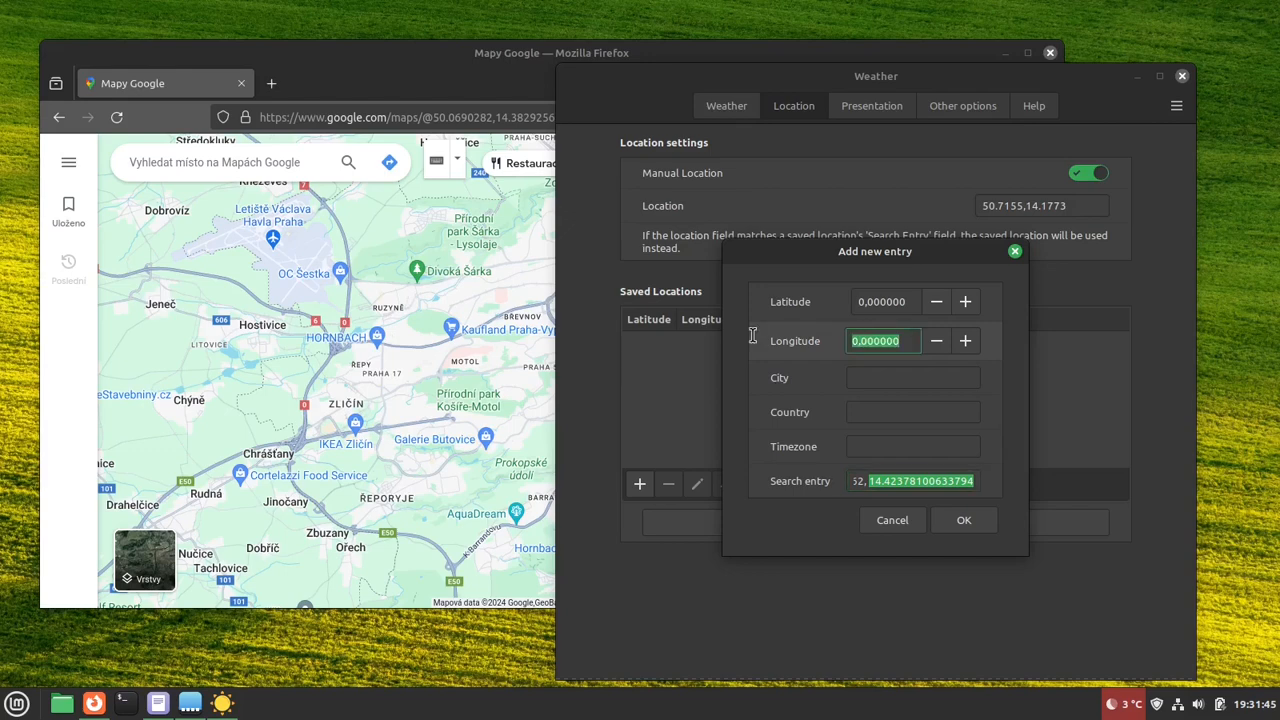
{"action": "key", "text": "ctrl+v"}
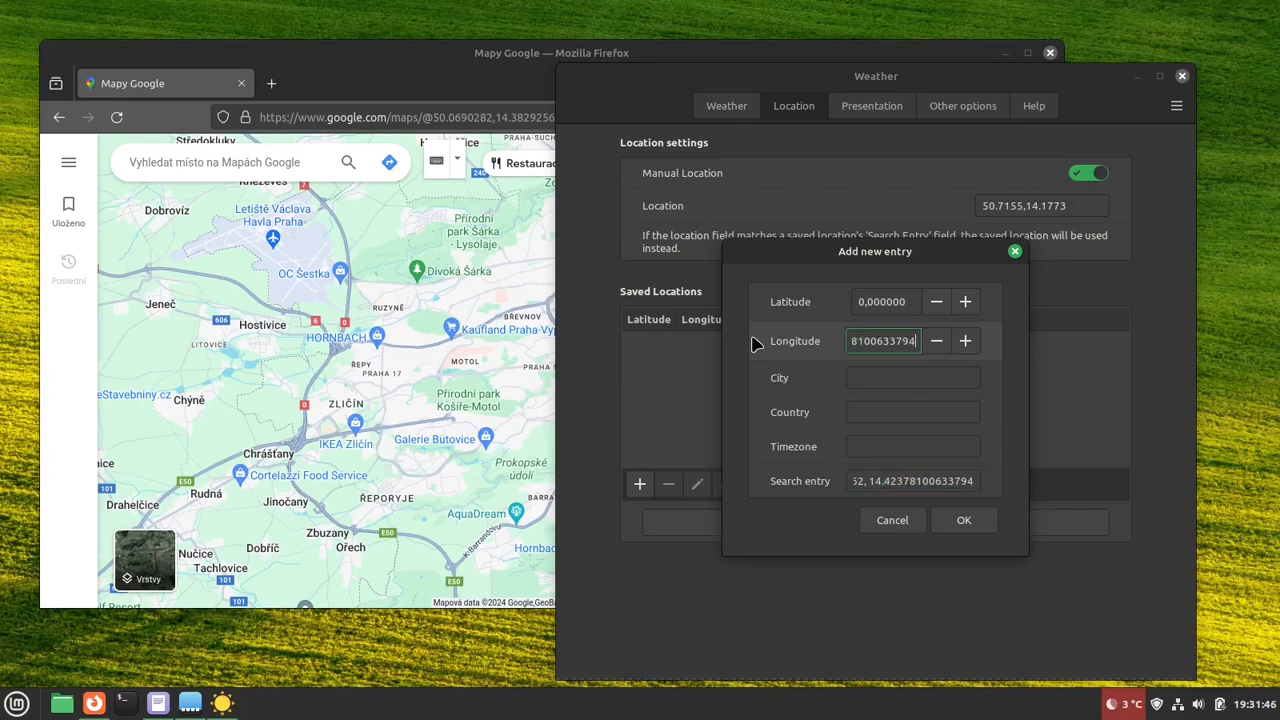
- Copy the latitude part of the Search entry and set the new entry's Latitude to 50.08676445365462
{"action": "left_click", "coordinate": [963, 480]}
{"action": "double_click", "coordinate": [963, 480]}
{"action": "key", "text": "ctrl+c"}
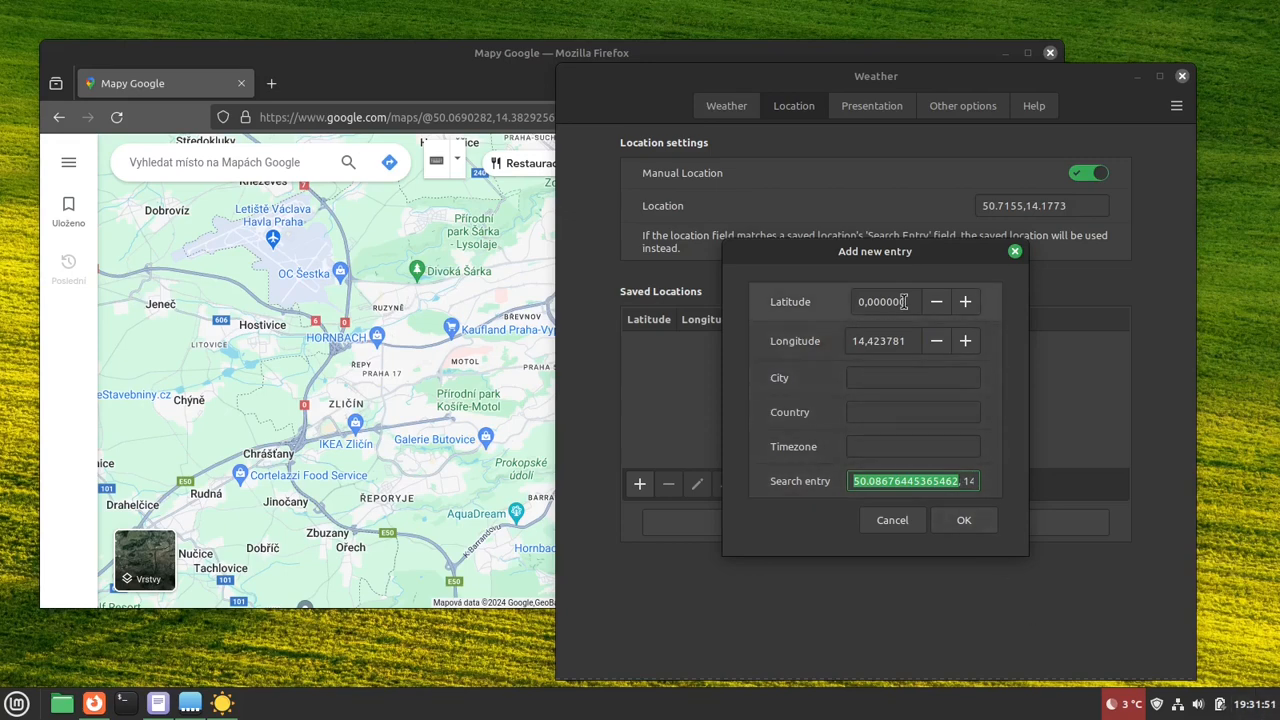
{"action": "left_click_drag", "start_coordinate": [909, 302], "coordinate": [823, 304]}
{"action": "key", "text": "ctrl+v"}
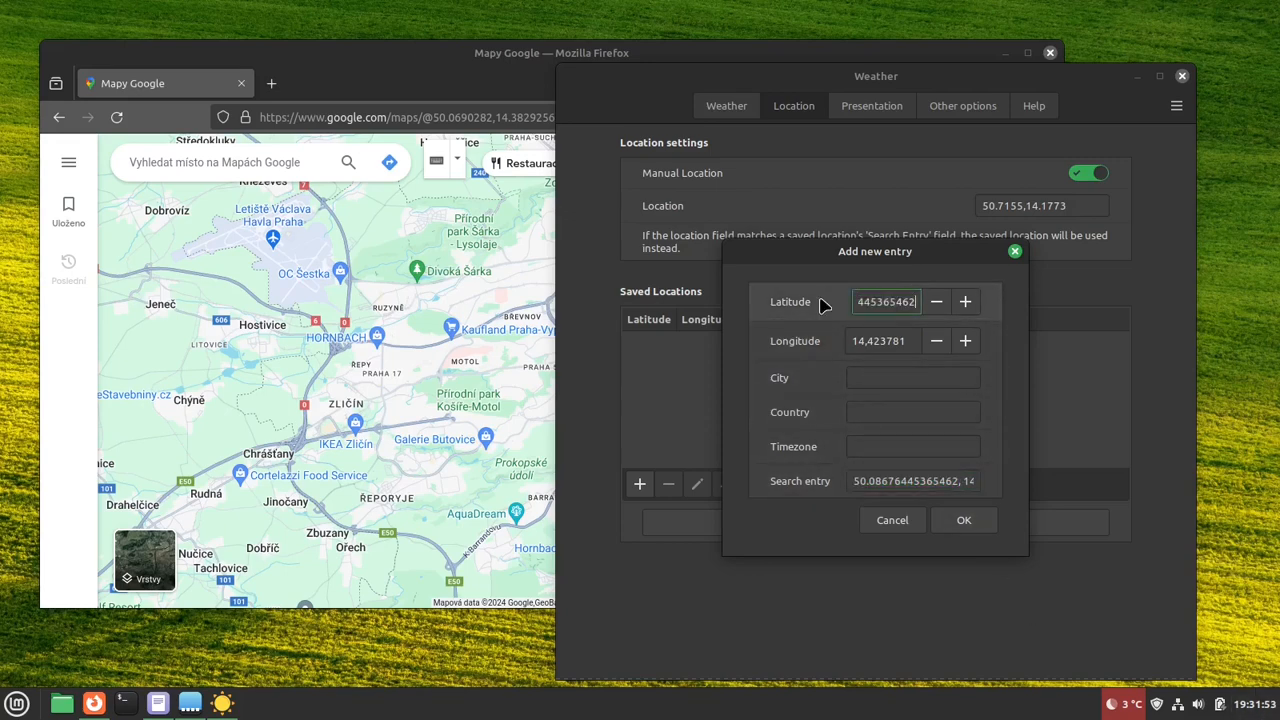
- Enter Prague as the city and CZ as the country, and save the new location entry
{"action": "left_click", "coordinate": [873, 376]}
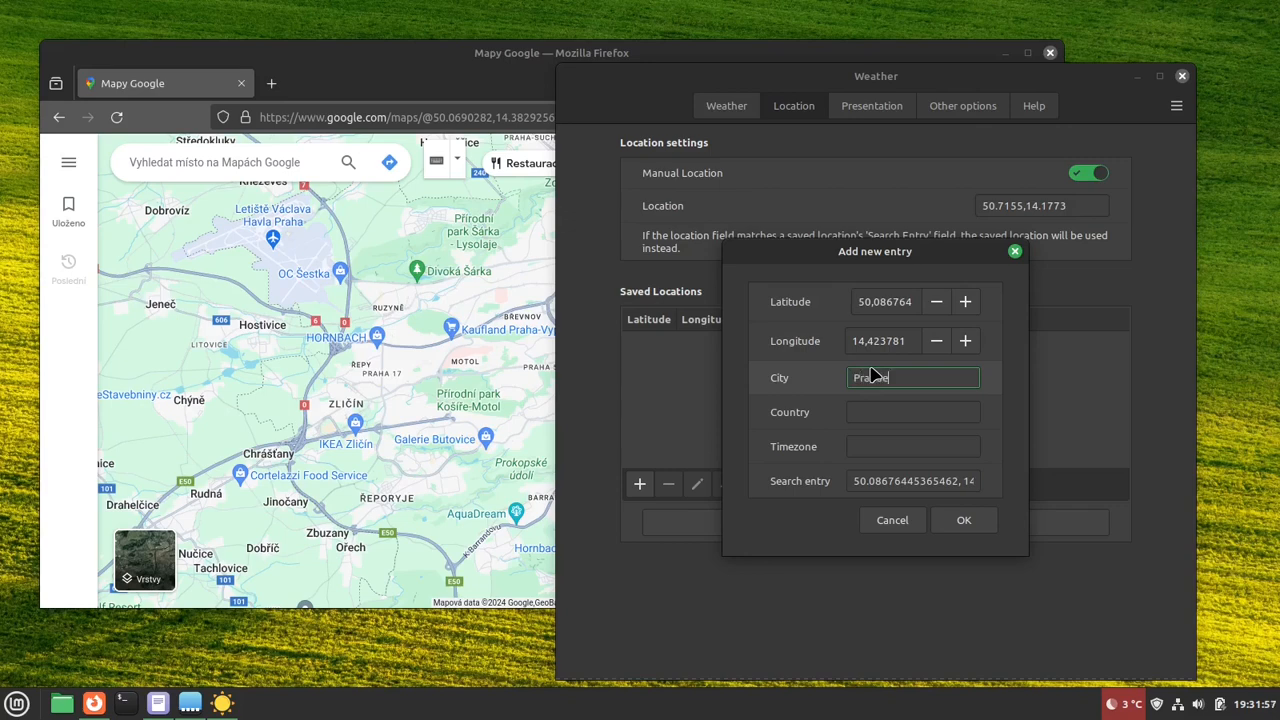
{"action": "left_click", "coordinate": [909, 412]}
{"action": "type", "text": "C"}
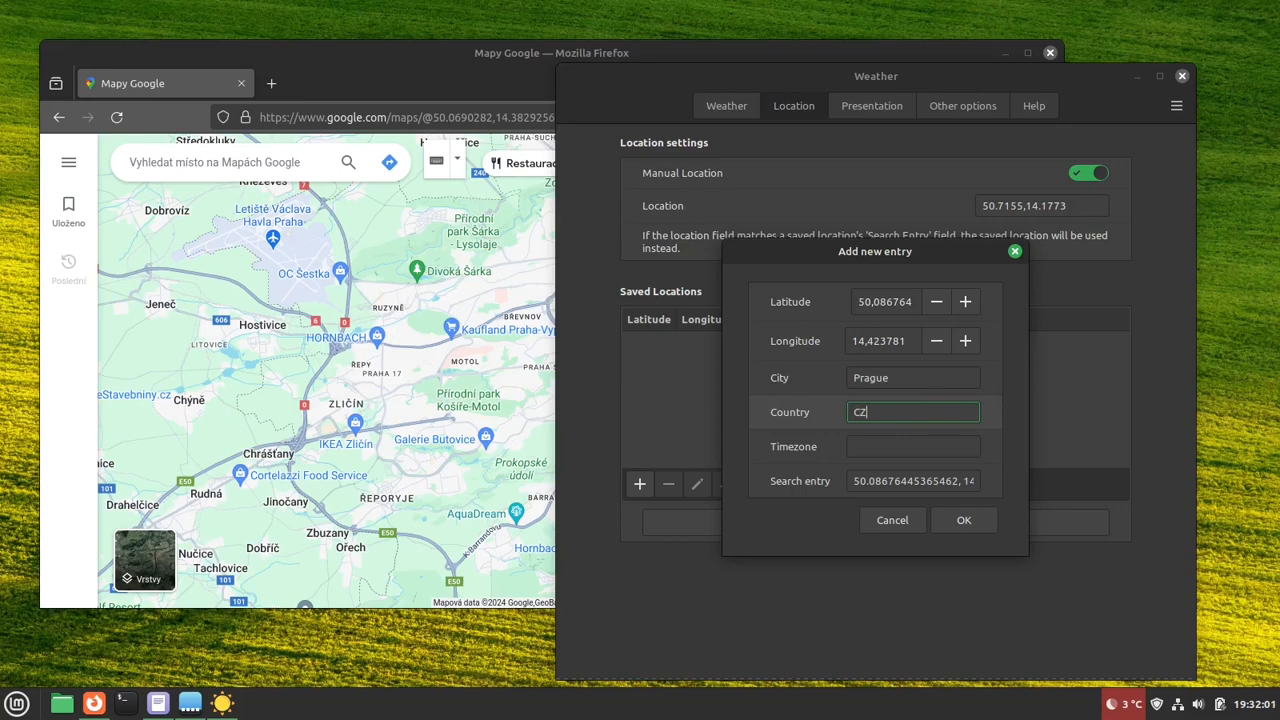
{"action": "type", "text": "Z"}
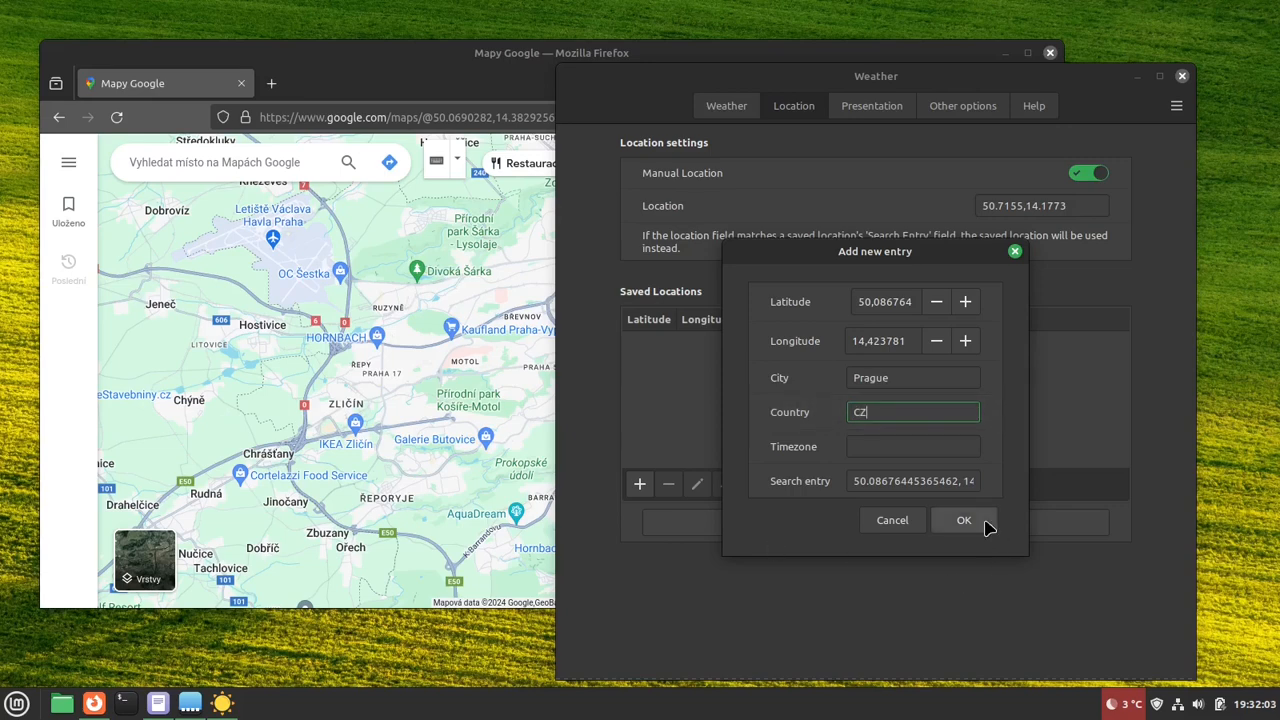
{"action": "left_click", "coordinate": [985, 523]}
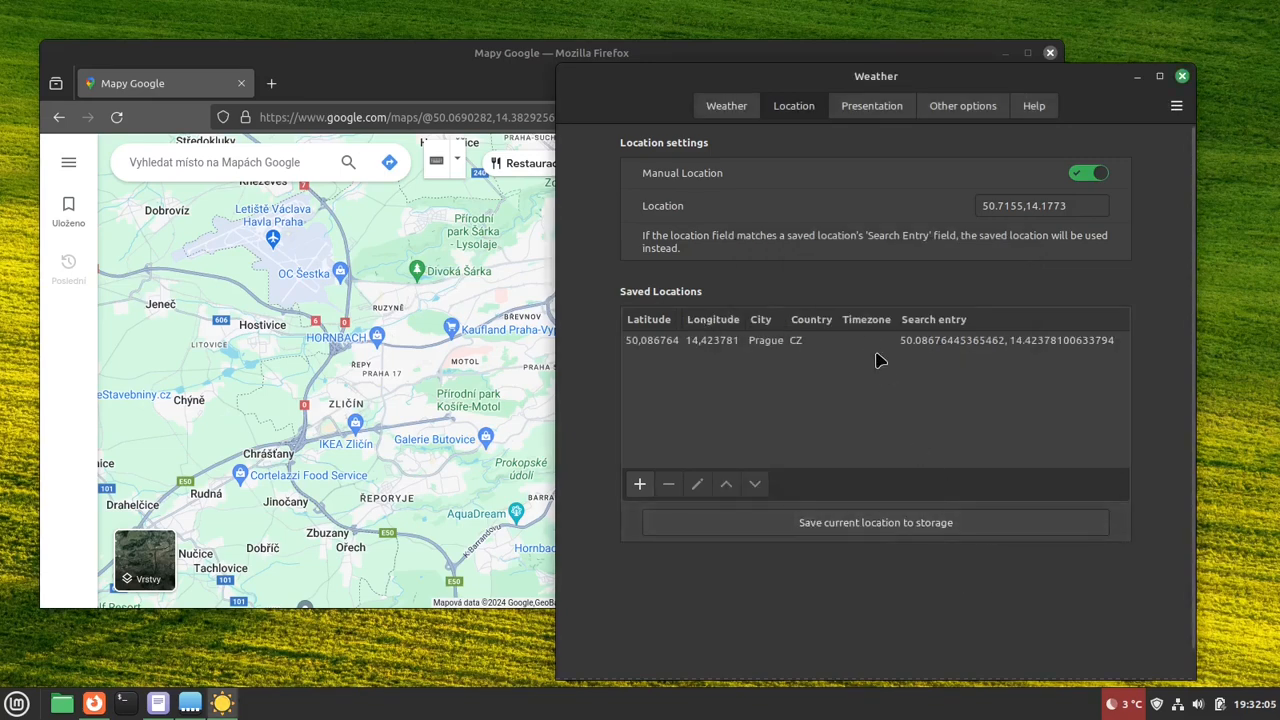
- Open the weather popup from the panel and switch it to the saved Prague location
{"action": "left_click", "coordinate": [1124, 707]}
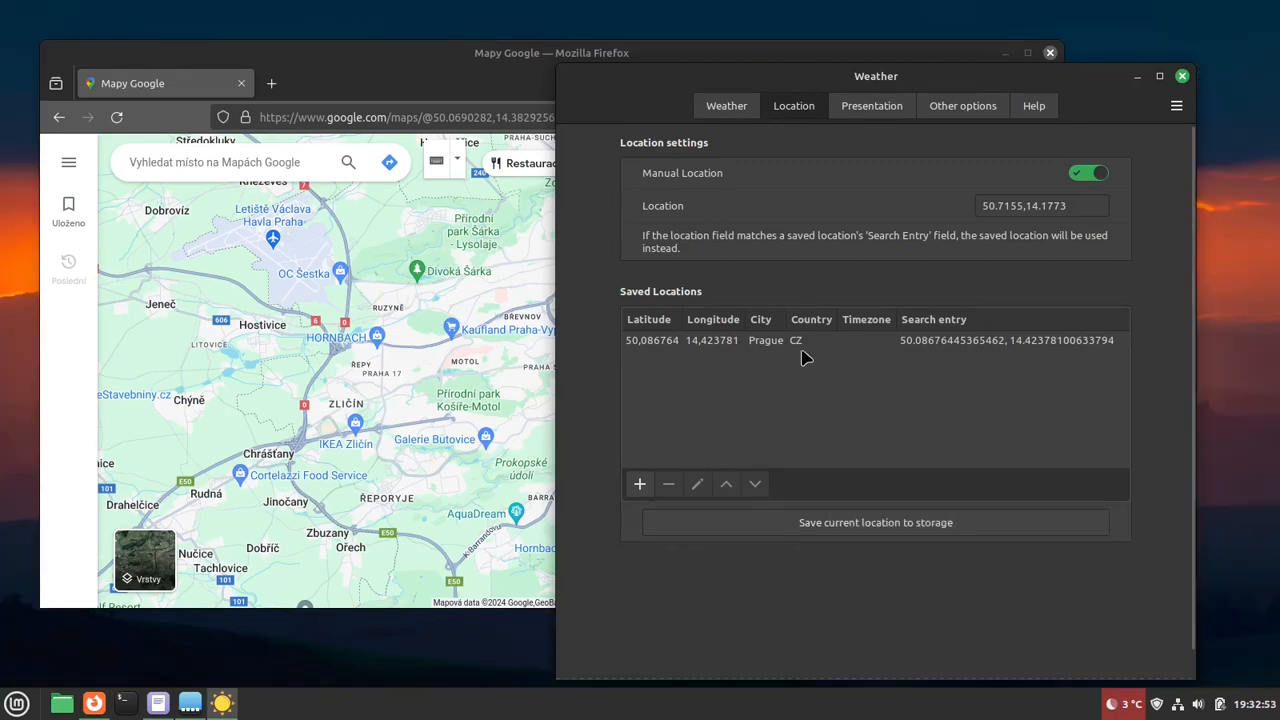
{"action": "left_click", "coordinate": [1119, 713]}
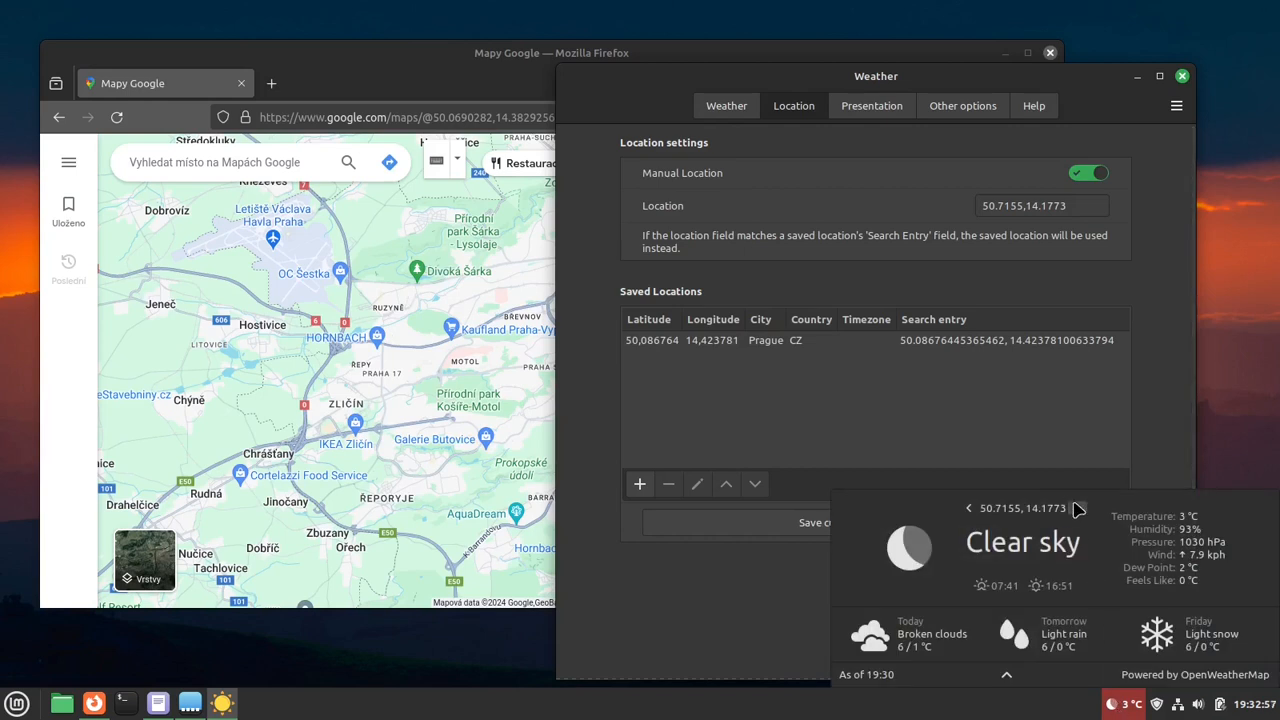
{"action": "left_click", "coordinate": [968, 508]}
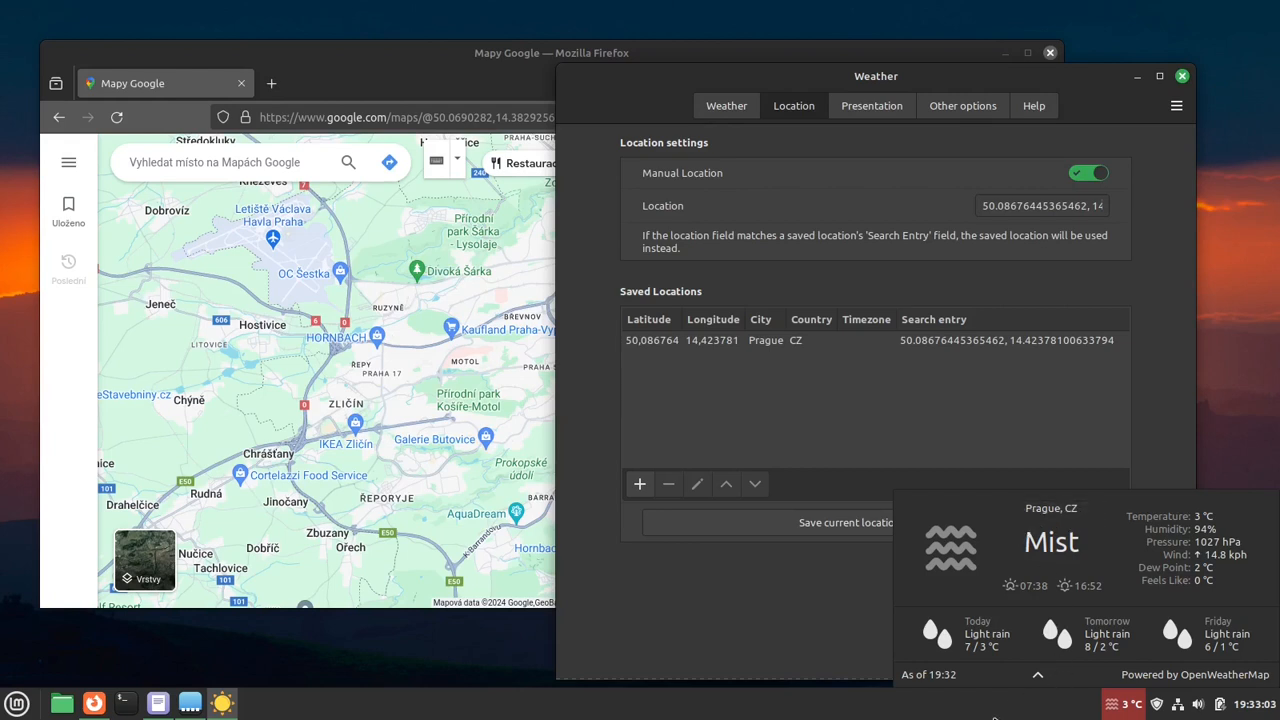
- Review the fields of the saved Prague entry alongside the weather popup, and close both
{"action": "left_click", "coordinate": [880, 385]}
{"action": "left_click", "coordinate": [870, 345]}
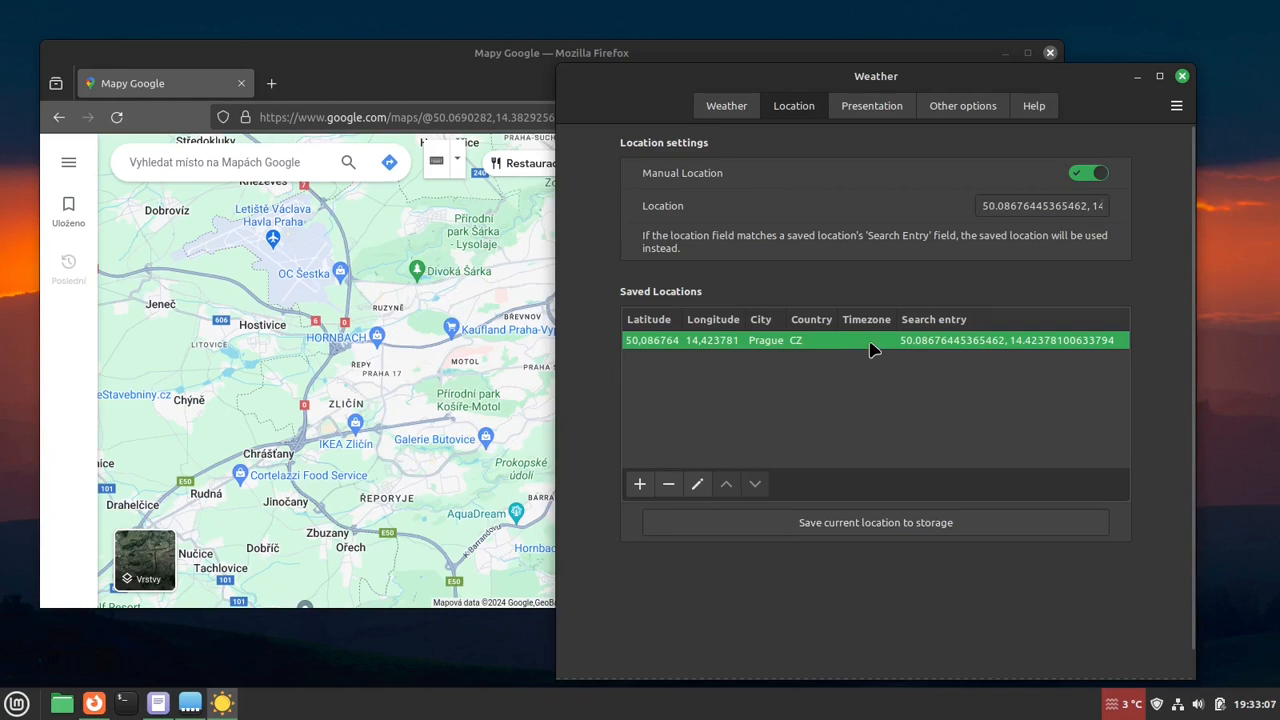
{"action": "double_click", "coordinate": [870, 348]}
{"action": "left_click", "coordinate": [1118, 705]}
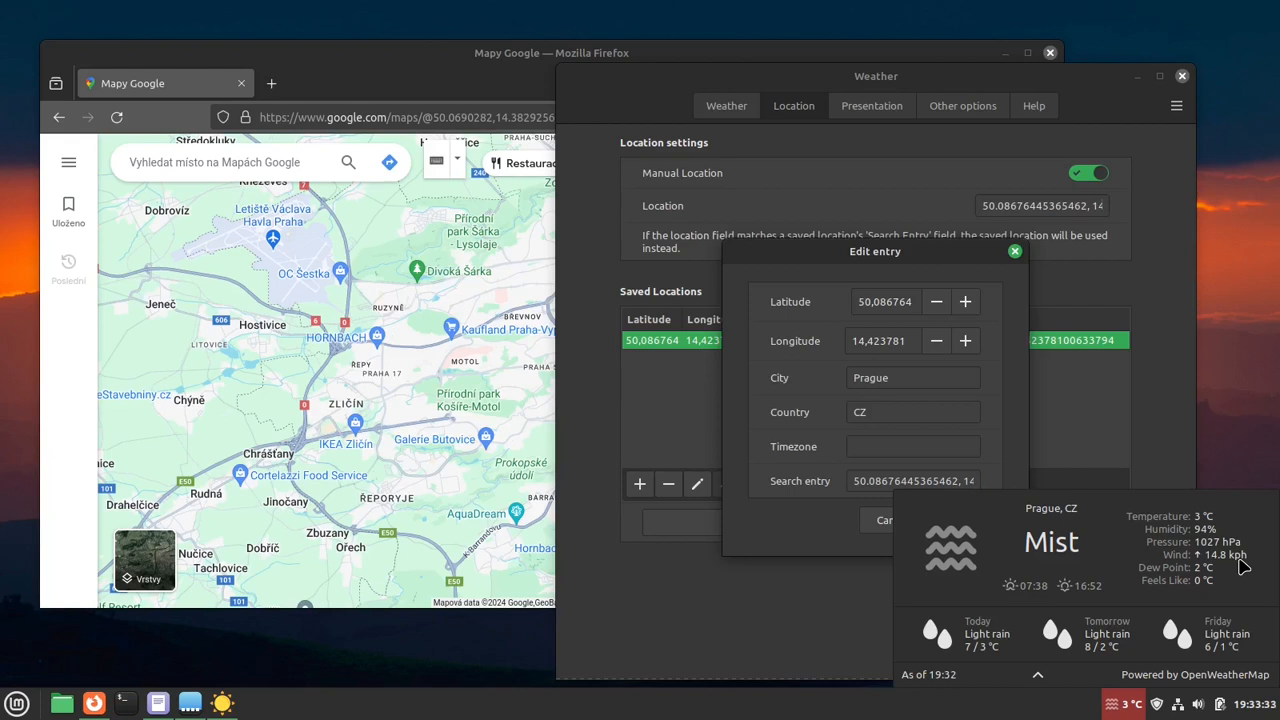
{"action": "left_click", "coordinate": [1016, 254]}
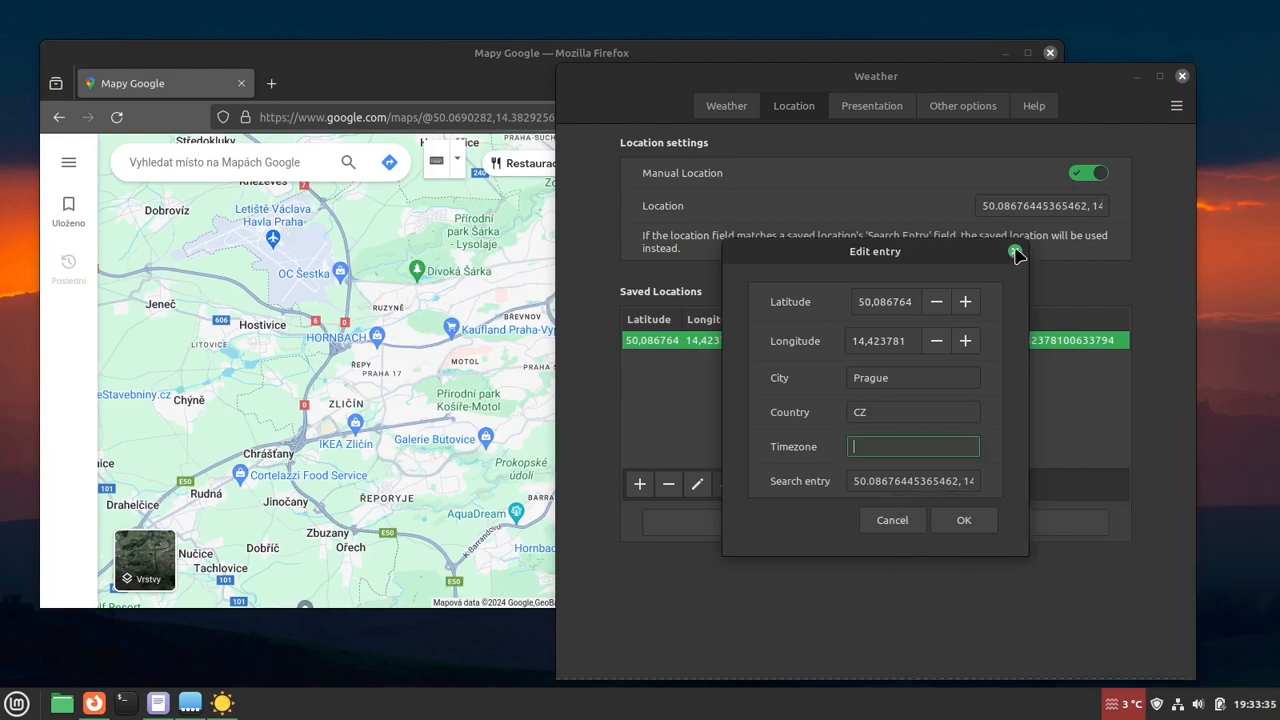
{"action": "left_click", "coordinate": [966, 520]}
- Start another saved location entry and copy the coordinates of Tokyo from Google Maps in Firefox
{"action": "left_click", "coordinate": [641, 486]}
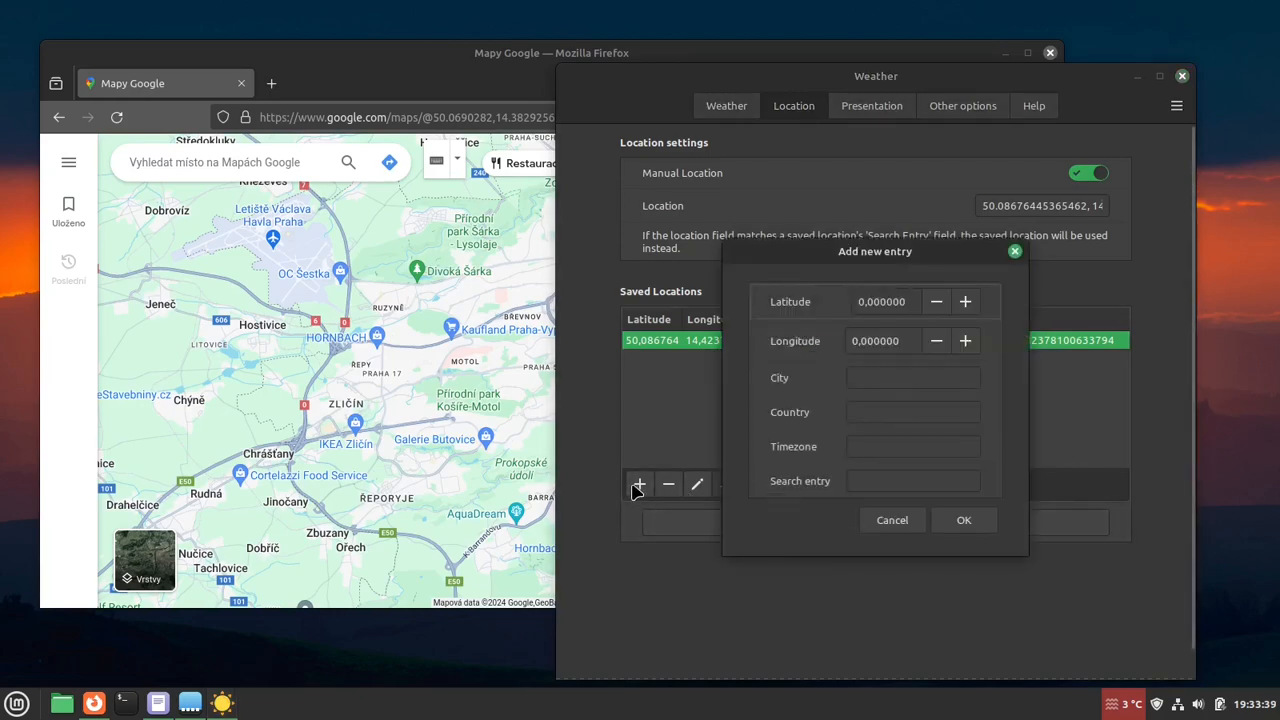
{"action": "left_click", "coordinate": [355, 437]}
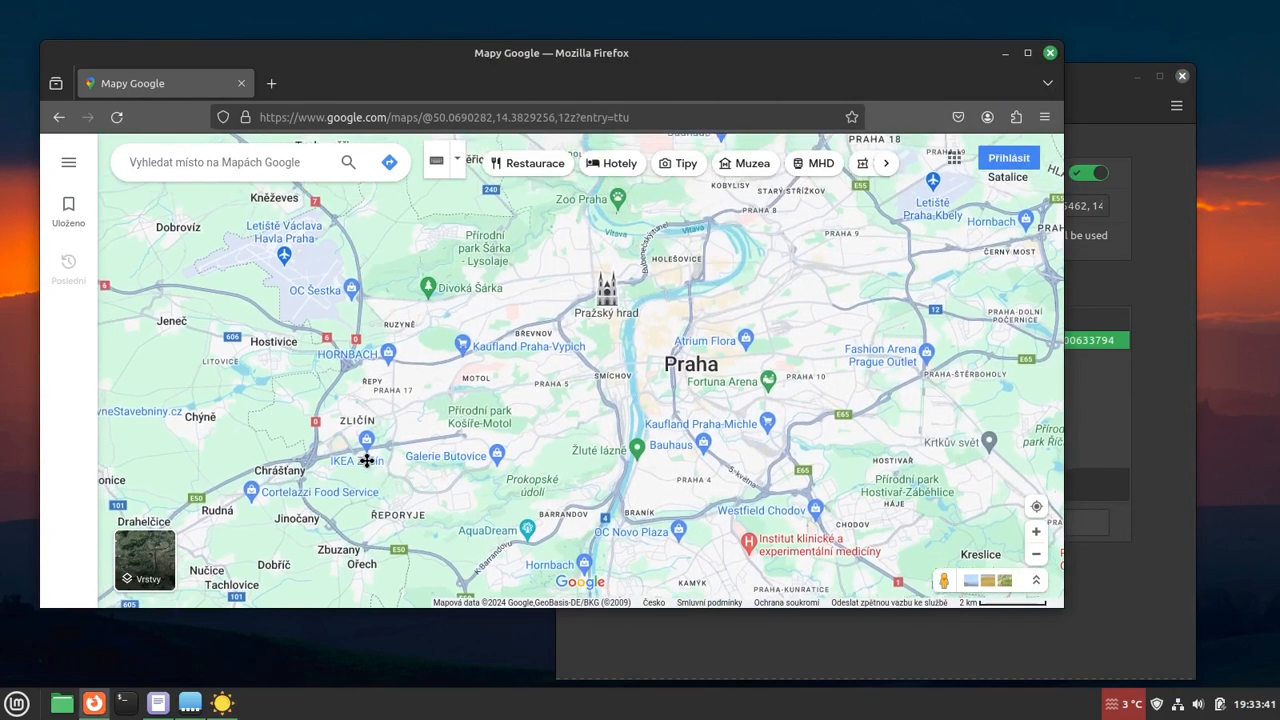
{"action": "scroll", "coordinate": [380, 457], "scroll_direction": "down", "scroll_amount": 1}
{"action": "scroll", "coordinate": [378, 457], "scroll_direction": "down", "scroll_amount": 7}
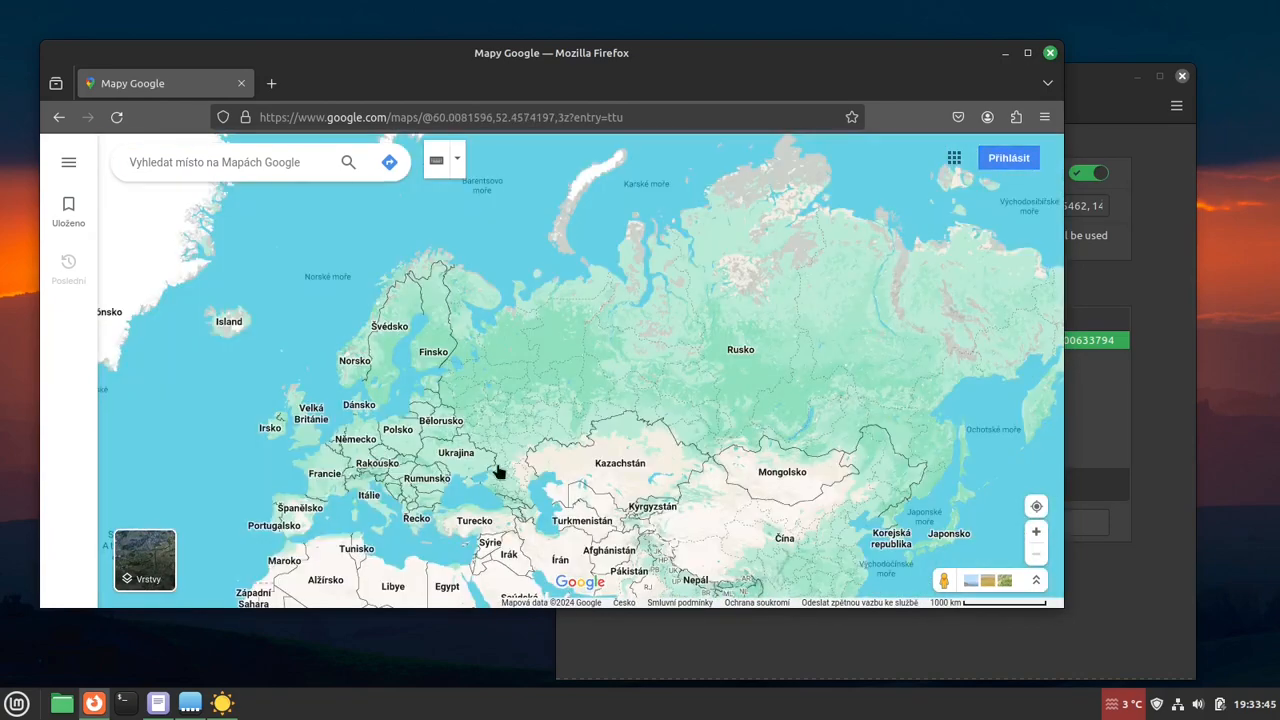
{"action": "left_click_drag", "start_coordinate": [962, 484], "coordinate": [798, 406]}
{"action": "scroll", "coordinate": [798, 410], "scroll_direction": "up", "scroll_amount": 3}
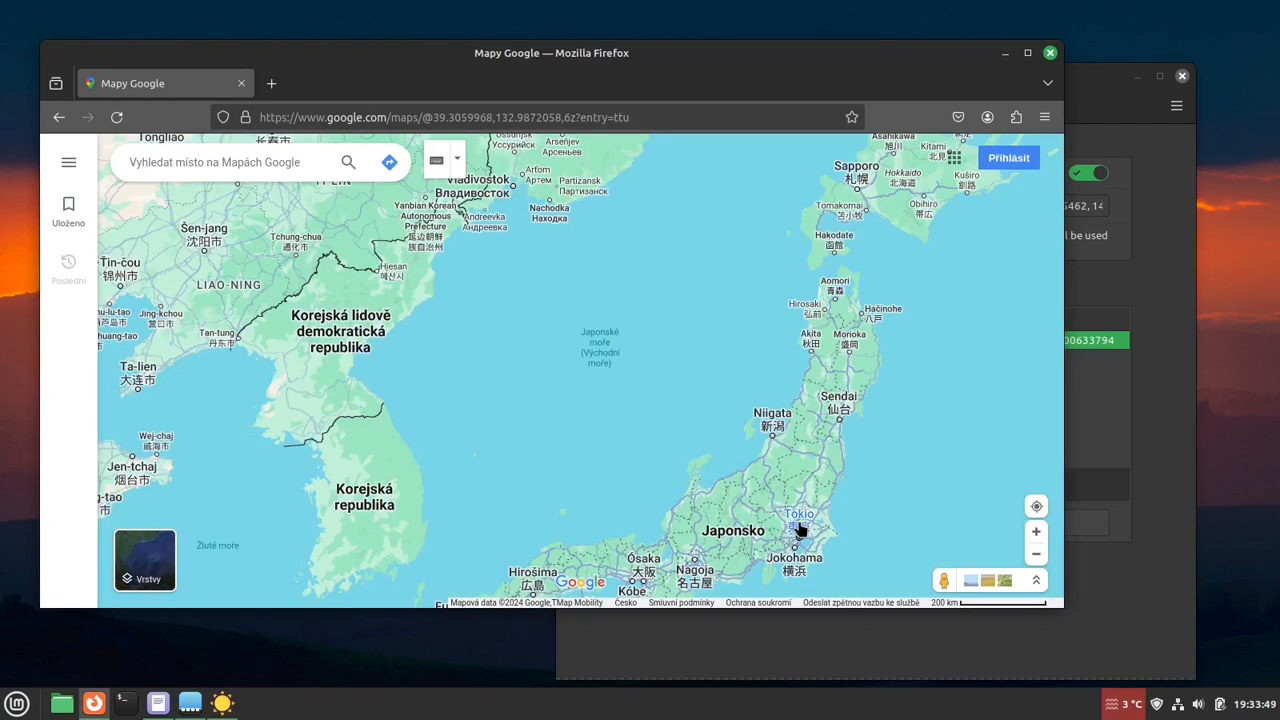
{"action": "right_click", "coordinate": [799, 529]}
{"action": "left_click", "coordinate": [866, 355]}
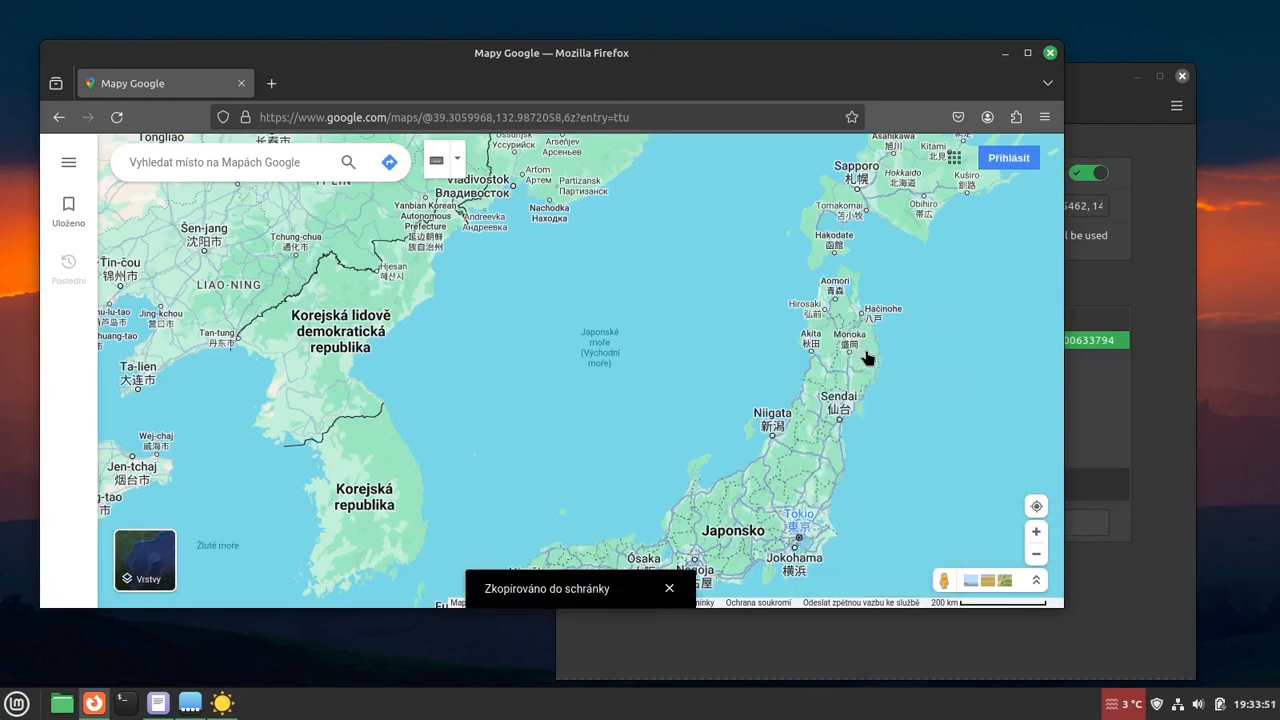
- Paste Tokyo's coordinates into the new entry's Search entry and set its Longitude to 139.7767567445235
{"action": "left_click", "coordinate": [1170, 411]}
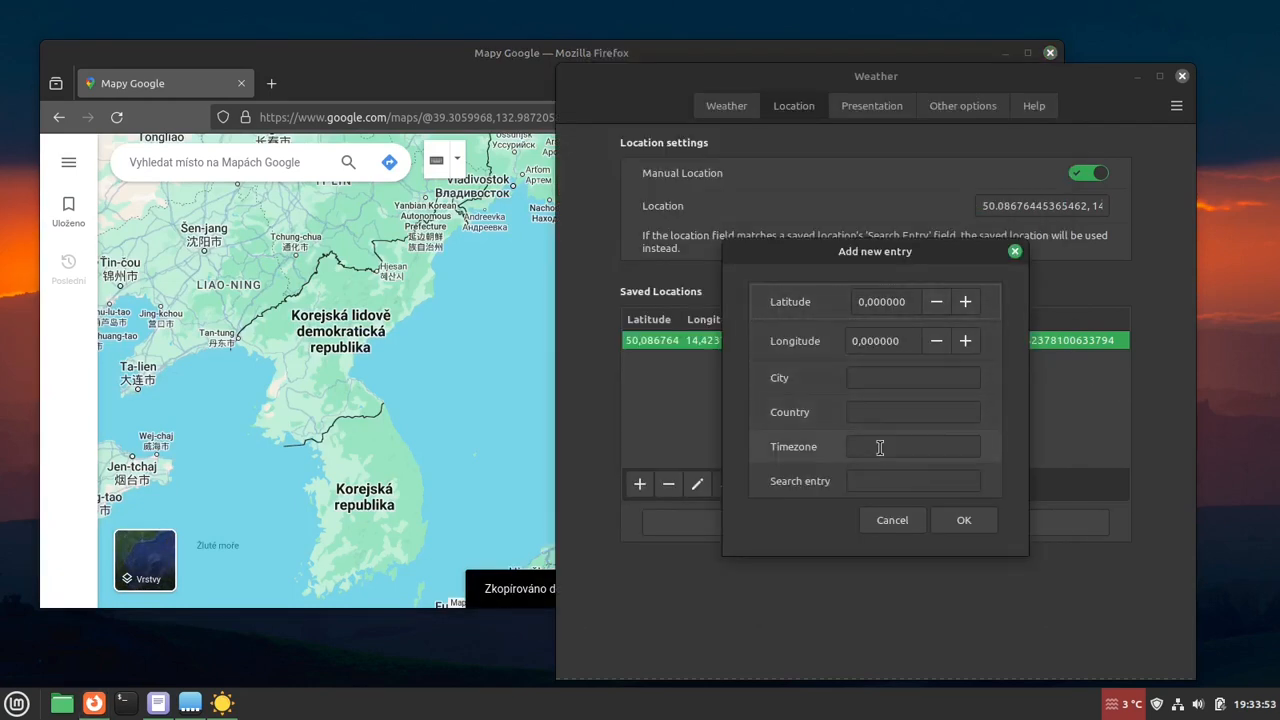
{"action": "left_click", "coordinate": [875, 480]}
{"action": "key", "text": "ctrl+v"}
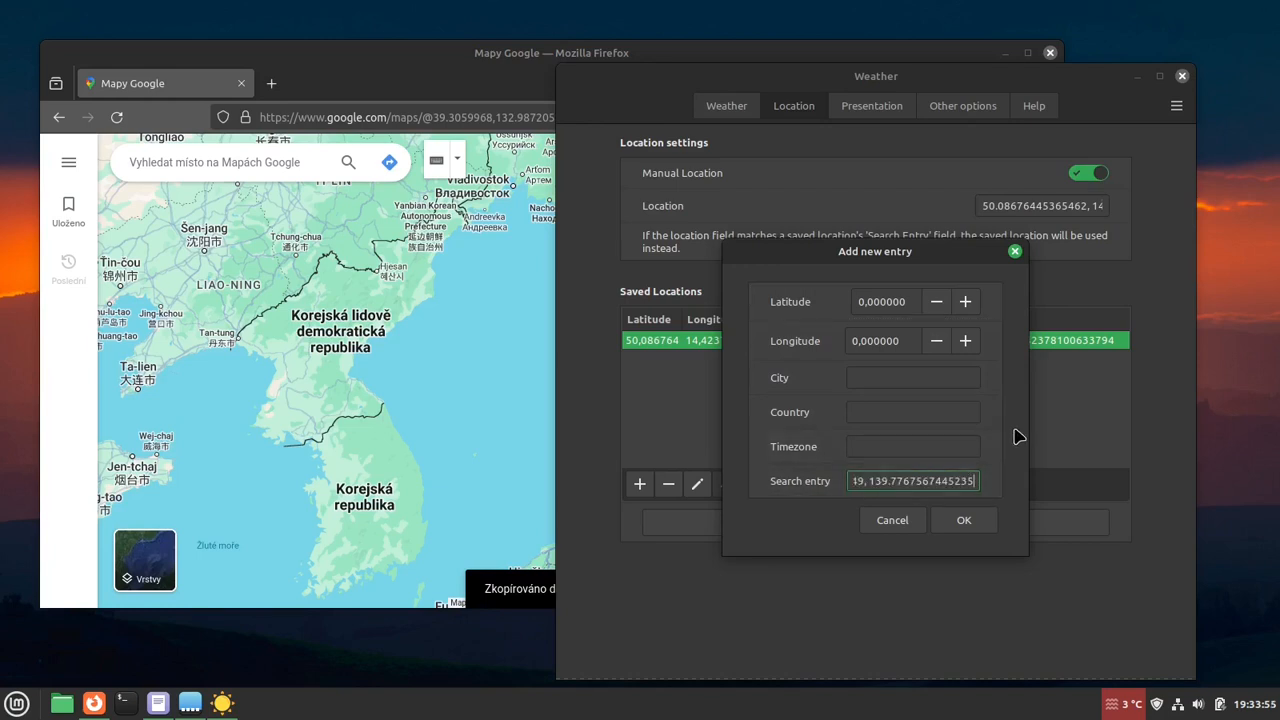
{"action": "key", "text": "ctrl+shift+Left"}
{"action": "key", "text": "ctrl+shift+Left"}
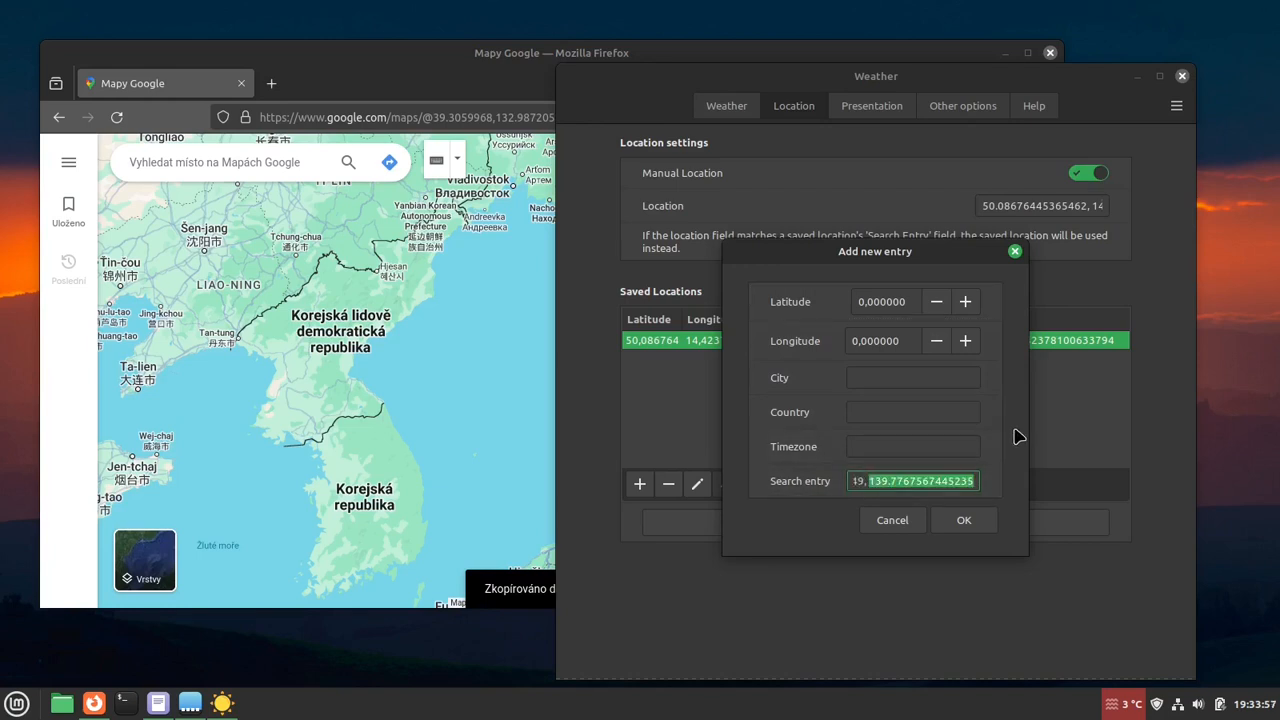
{"action": "key", "text": "ctrl+c"}
{"action": "double_click", "coordinate": [908, 336]}
{"action": "key", "text": "ctrl+v"}
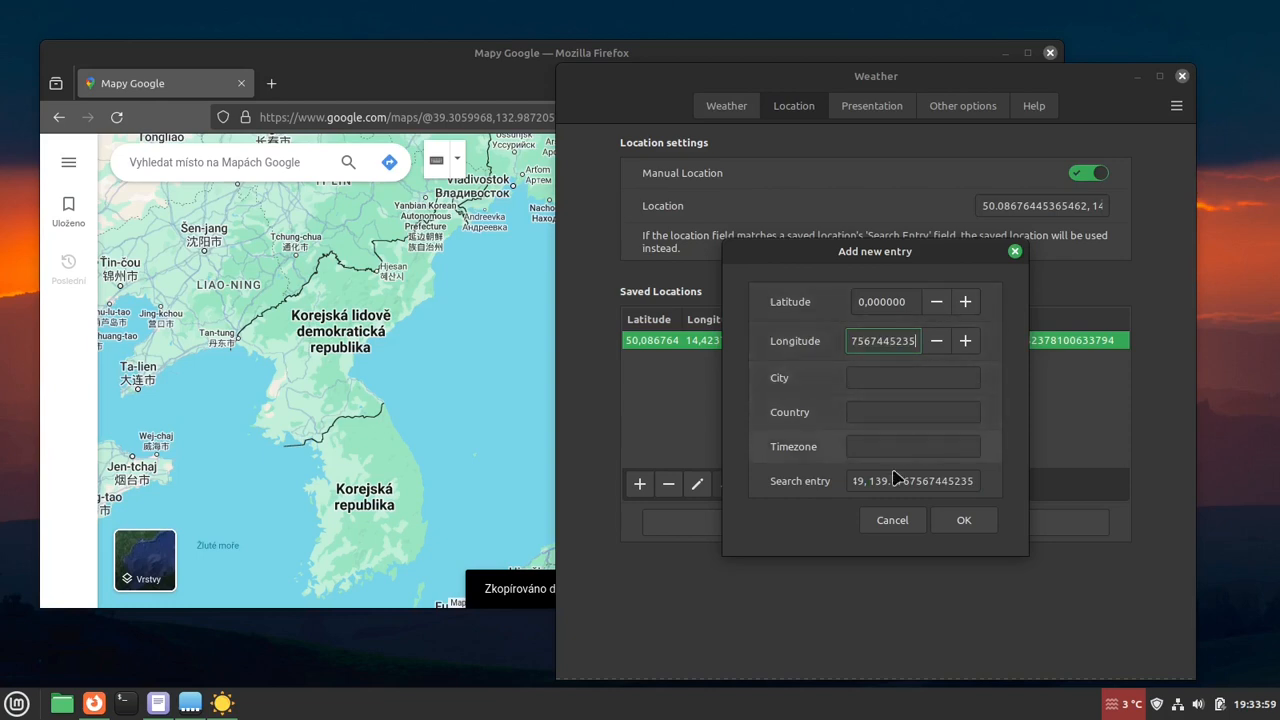
- Copy the latitude from the new entry's Search entry and set its Latitude to 36.04616949907049
{"action": "left_click", "coordinate": [897, 480]}
{"action": "key", "text": "Home"}
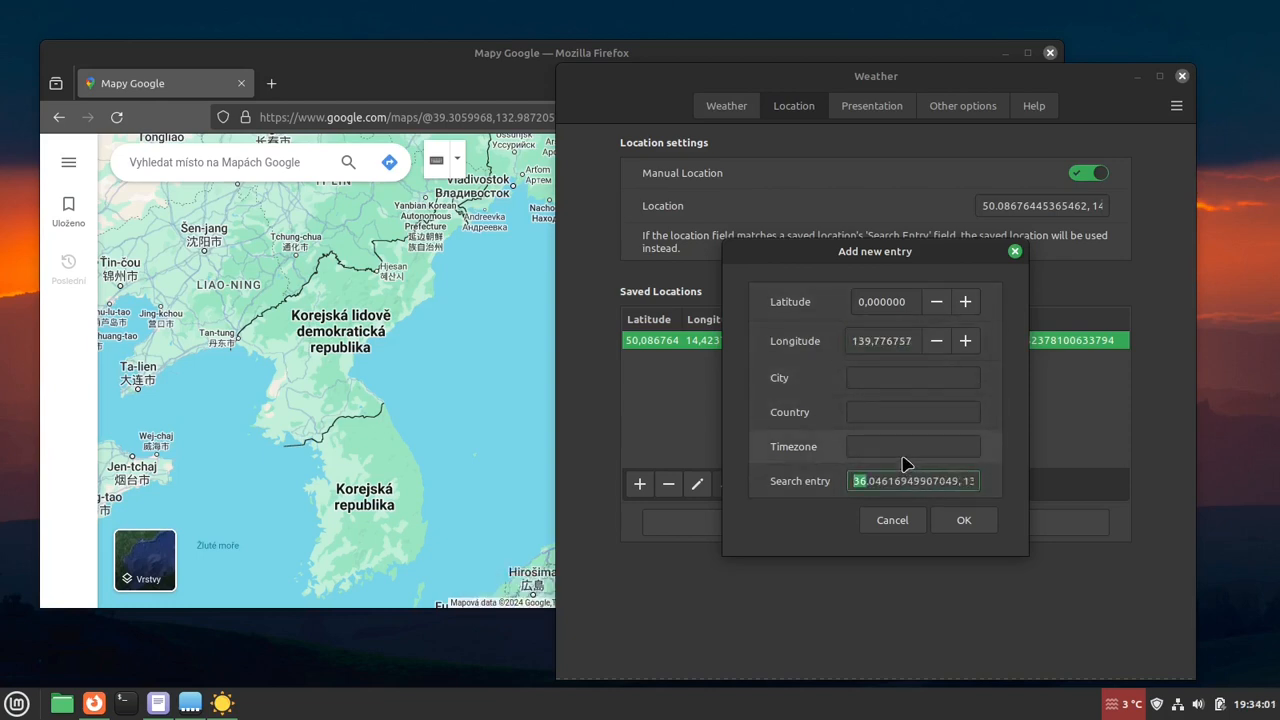
{"action": "key", "text": "ctrl+shift+Right"}
{"action": "double_click", "coordinate": [885, 301]}
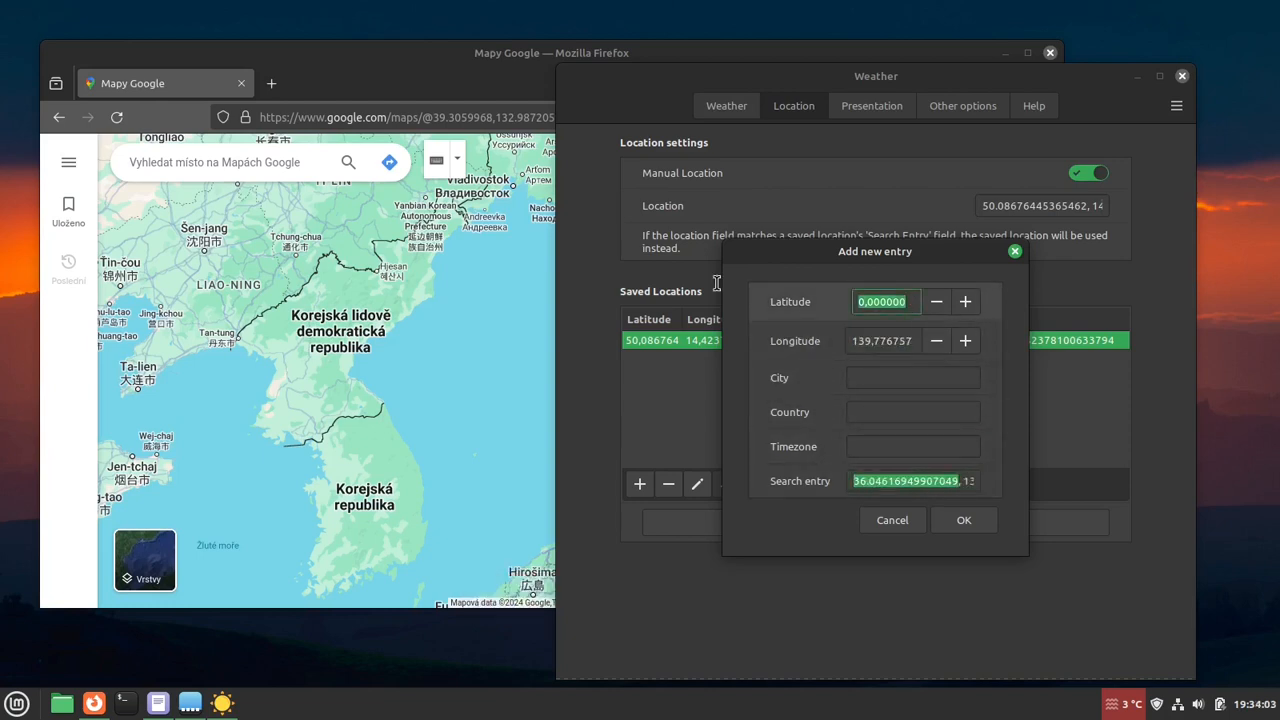
{"action": "key", "text": "ctrl+v"}
- Fill in Tokyo as City and Japan as Country for the new location entry, and save it
{"action": "left_click", "coordinate": [905, 377]}
{"action": "type", "text": "T"}
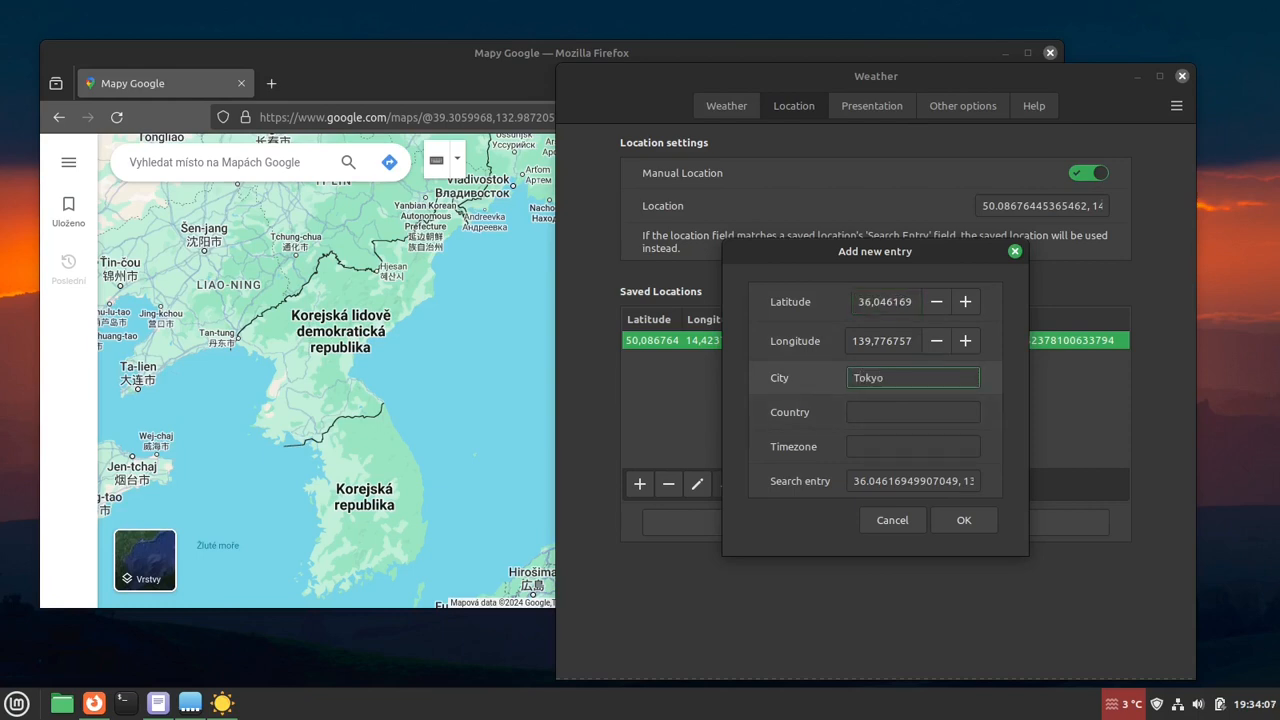
{"action": "key", "text": "Tab"}
{"action": "key", "text": "Tab"}
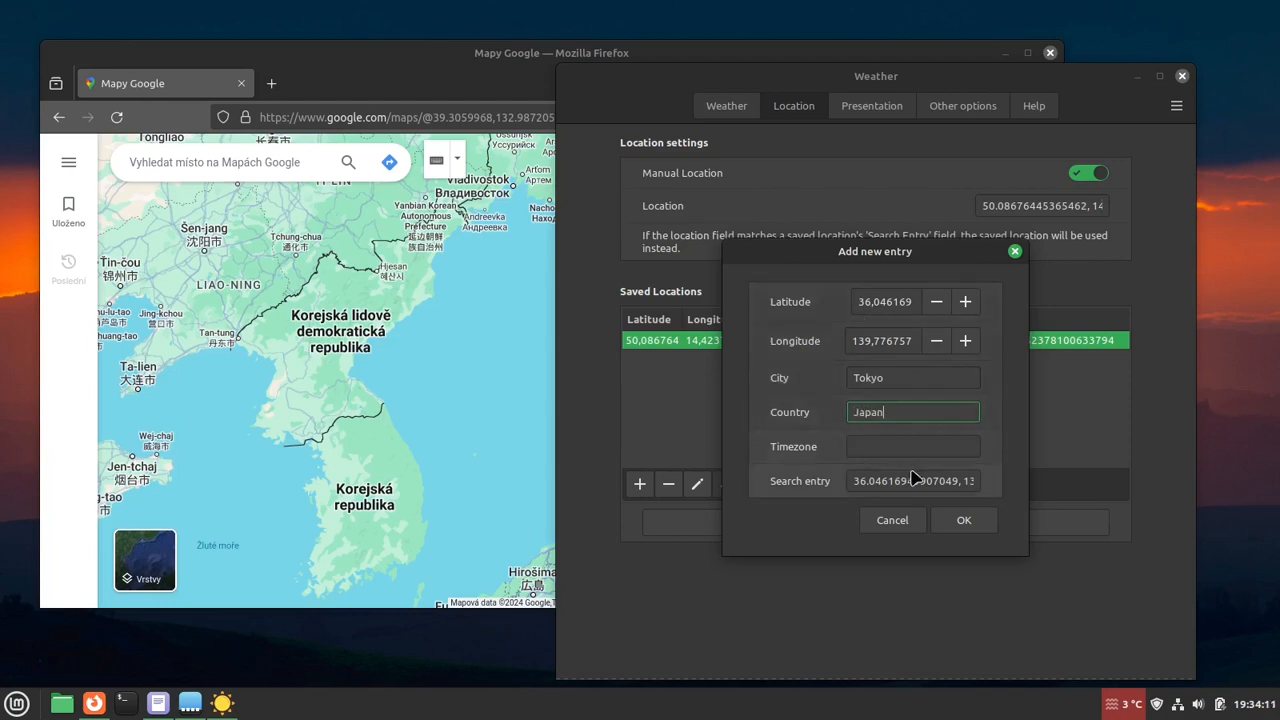
{"action": "left_click", "coordinate": [966, 520]}
- Open the weather popup and cycle between the saved Prague and Tokyo locations, ending on Tokyo
{"action": "left_click", "coordinate": [1143, 710]}
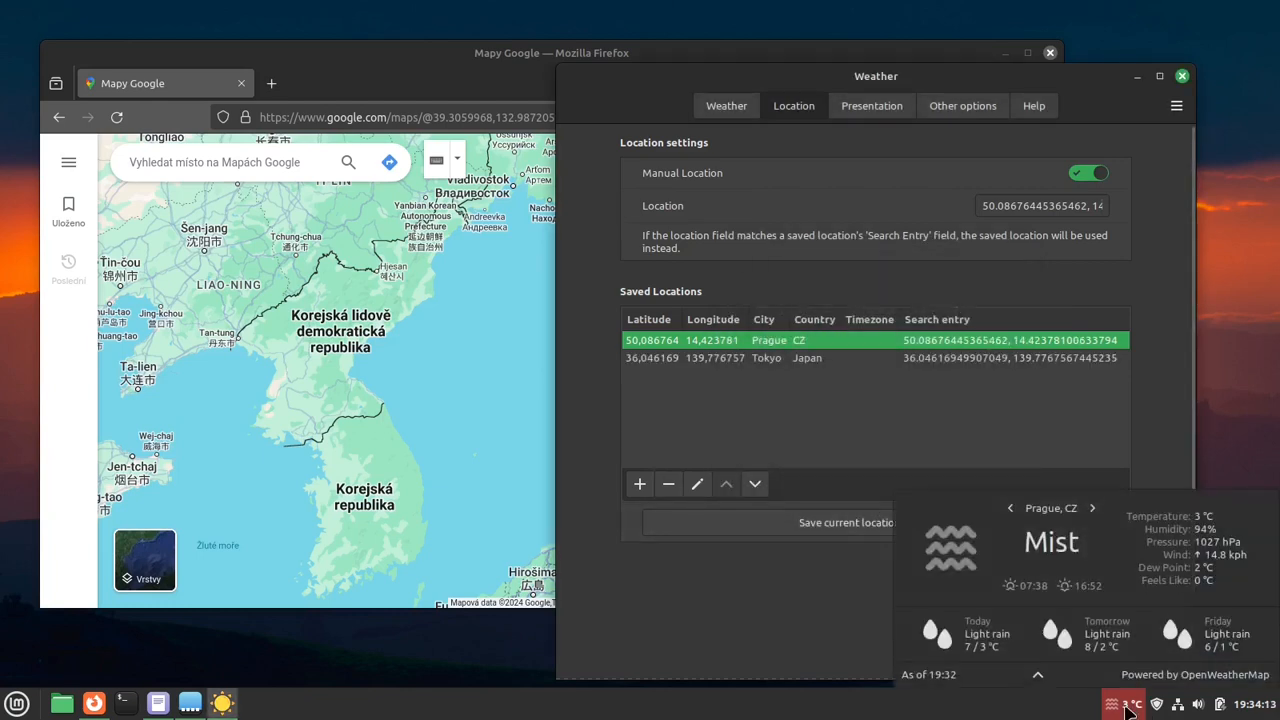
{"action": "left_click", "coordinate": [1094, 508]}
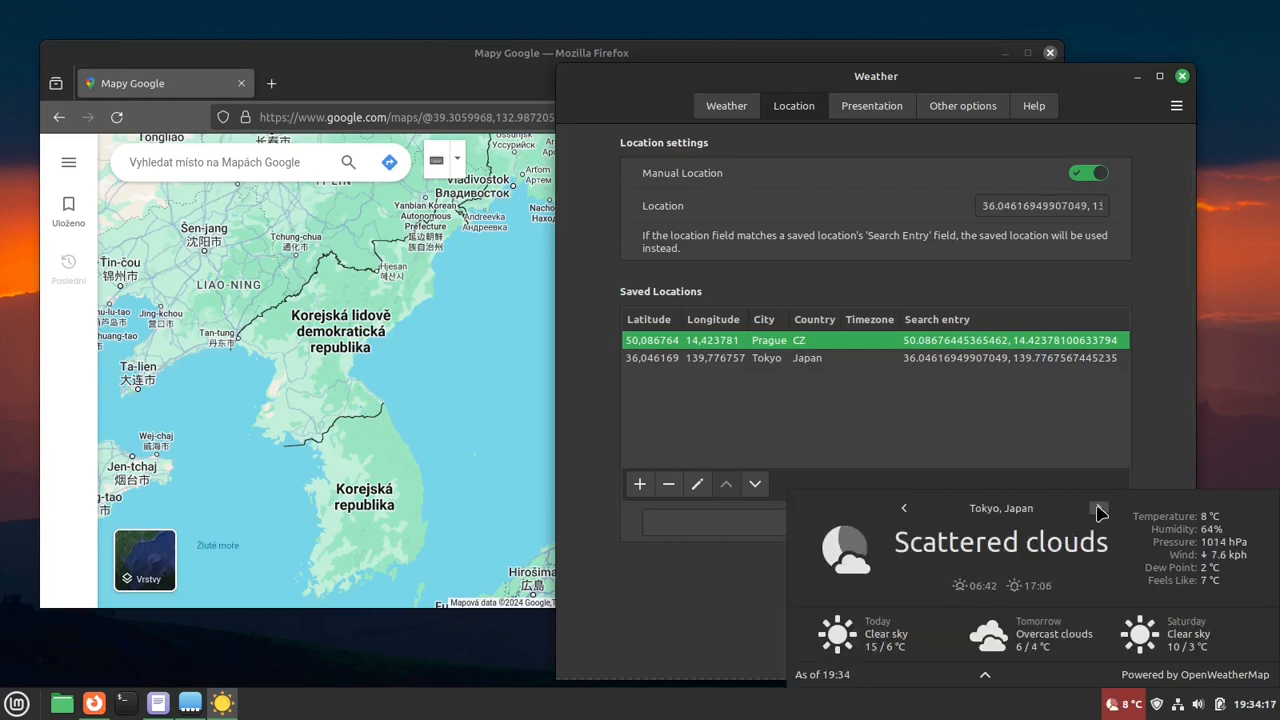
{"action": "left_click", "coordinate": [1098, 510]}
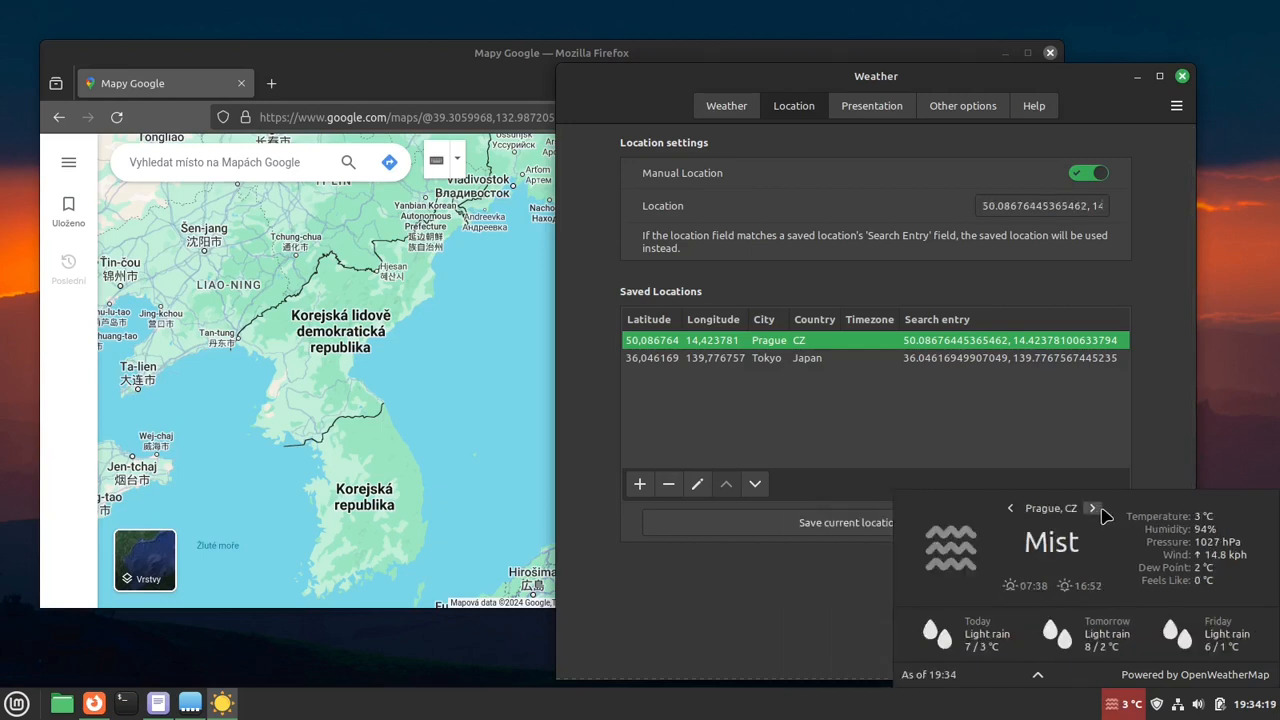
{"action": "left_click", "coordinate": [1098, 510]}
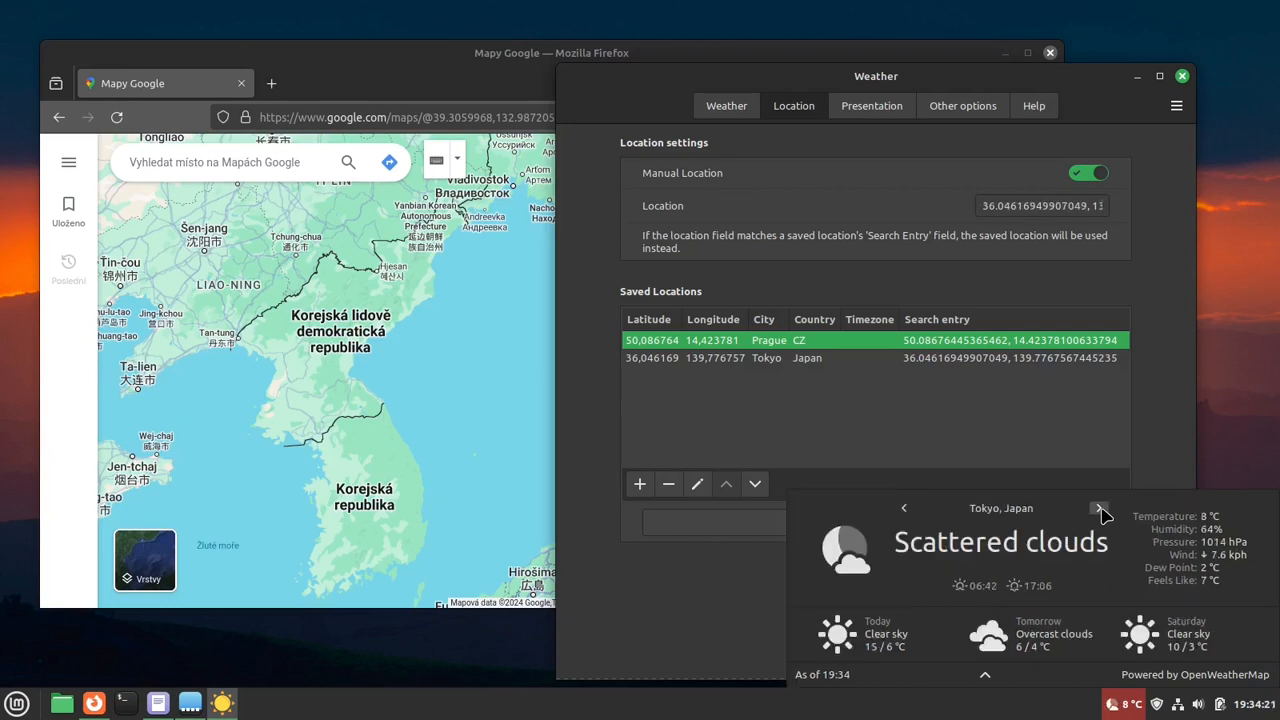
{"action": "left_click", "coordinate": [1100, 510]}
{"action": "left_click", "coordinate": [1098, 510]}
{"action": "left_click", "coordinate": [1100, 510]}
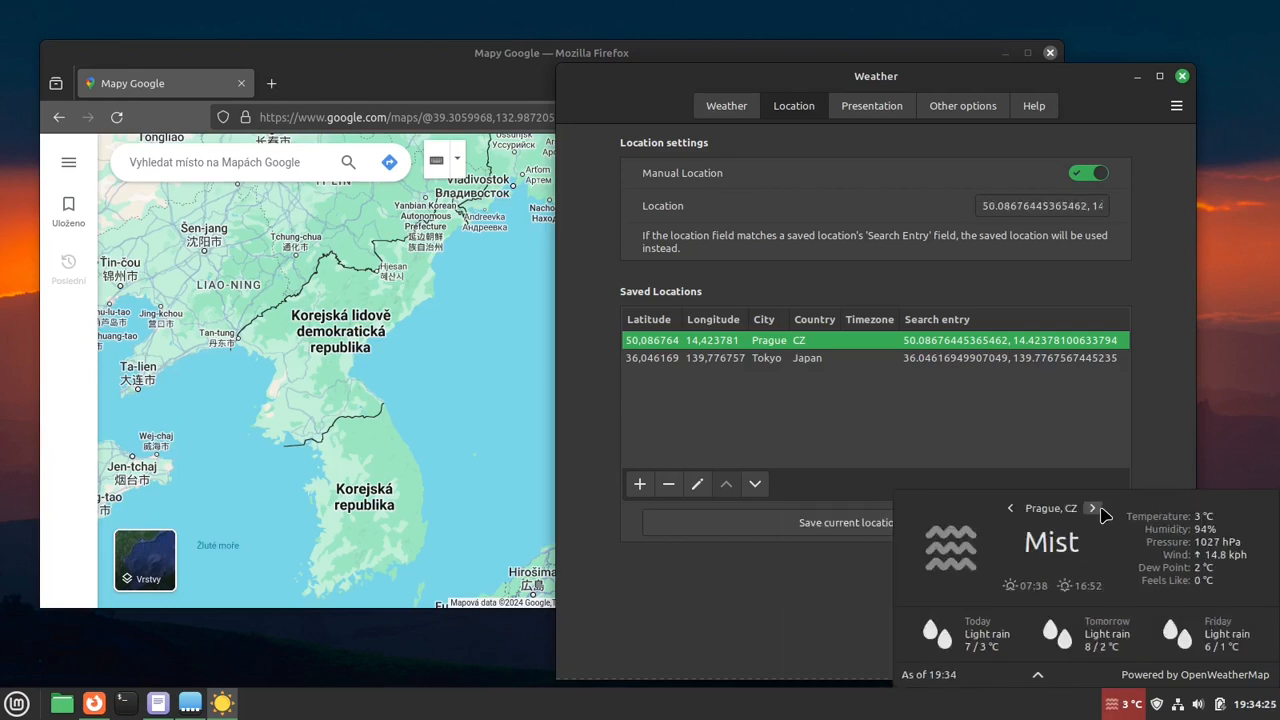
{"action": "left_click", "coordinate": [1098, 510]}
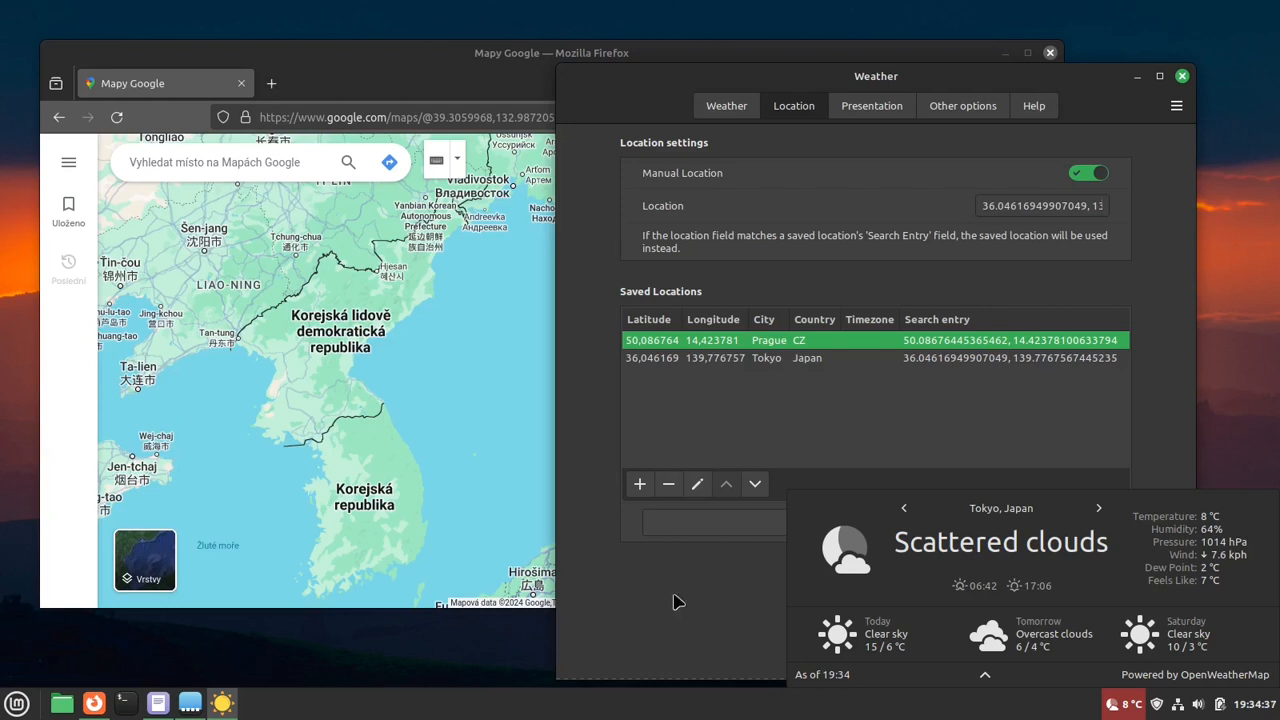
- Close the weather popup, the Weather settings and the Google Maps tab in Firefox
{"action": "left_click", "coordinate": [1158, 395]}
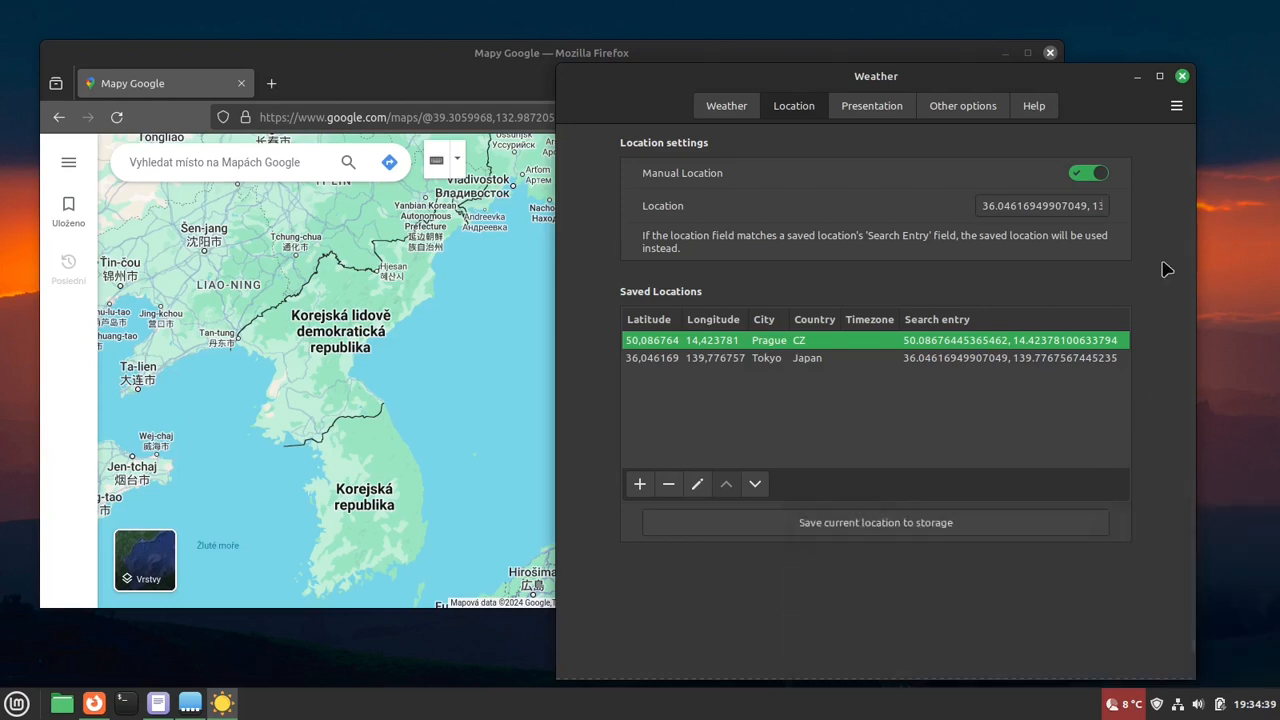
{"action": "left_click", "coordinate": [1182, 76]}
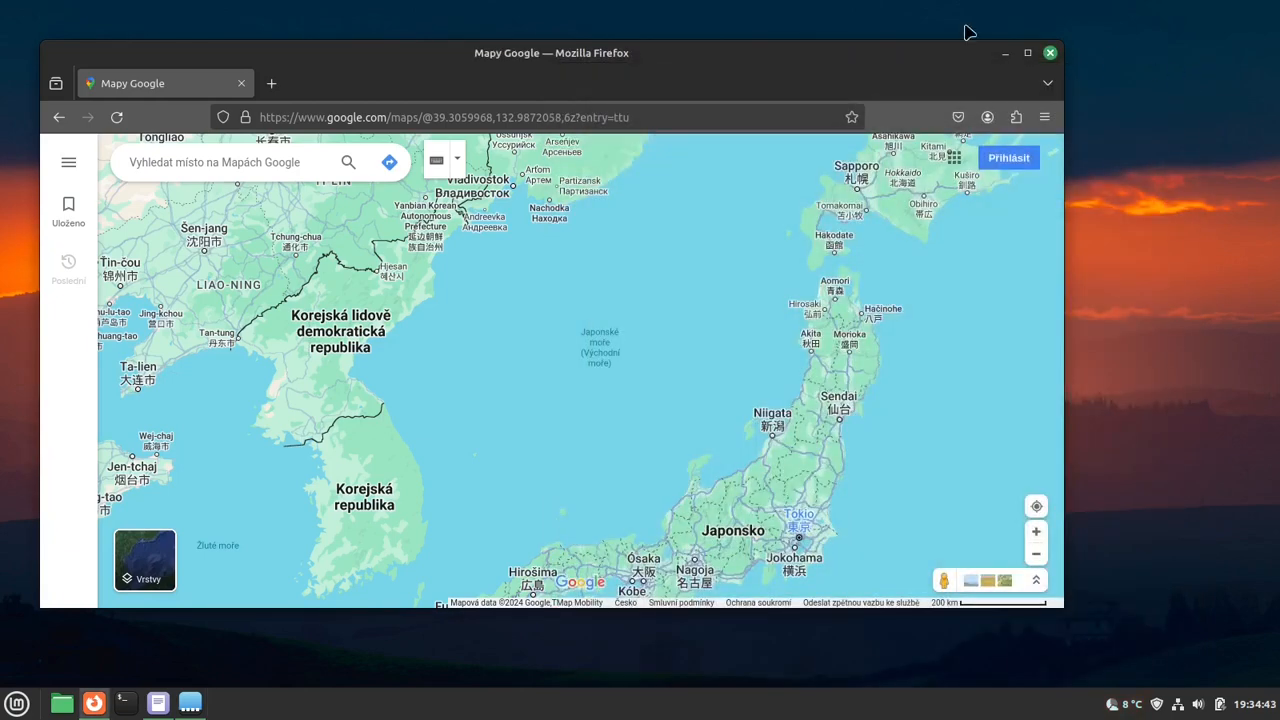
{"action": "left_click", "coordinate": [240, 84]}
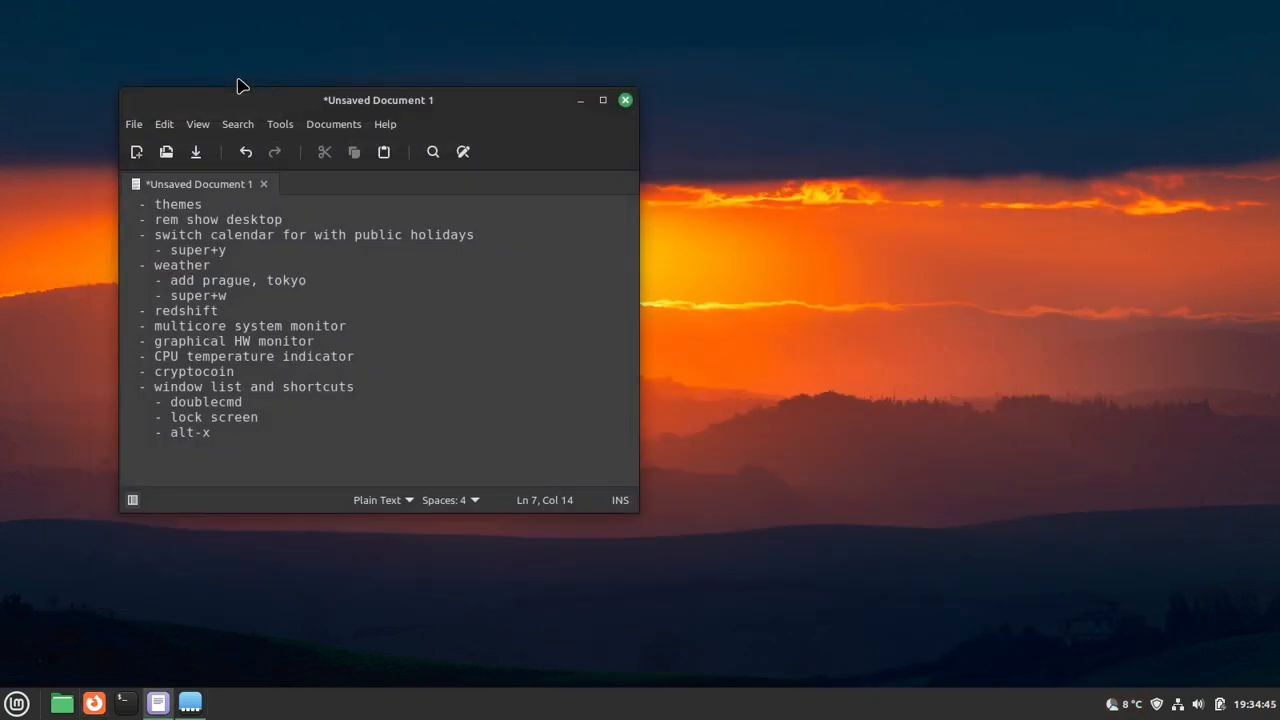
- Review the weather items in the notes alongside the weather popup, and highlight the redshift line
{"action": "left_click_drag", "start_coordinate": [229, 303], "coordinate": [294, 303]}
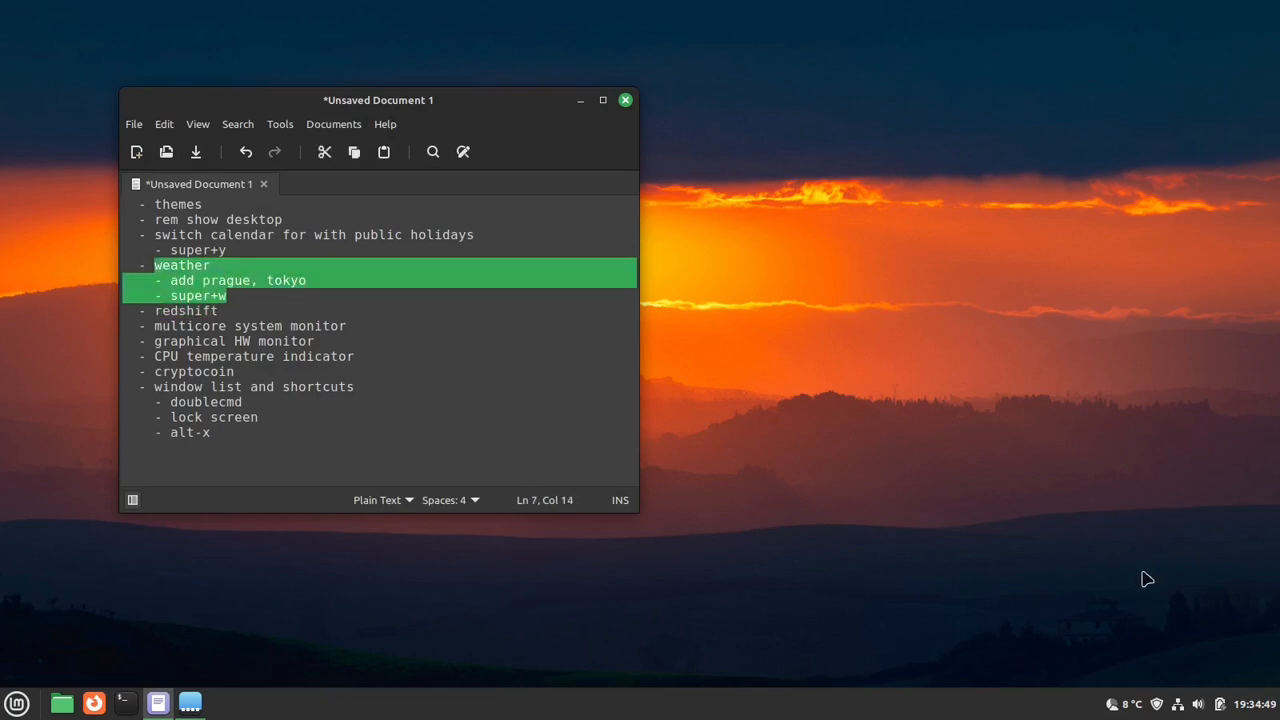
{"action": "left_click", "coordinate": [1124, 706]}
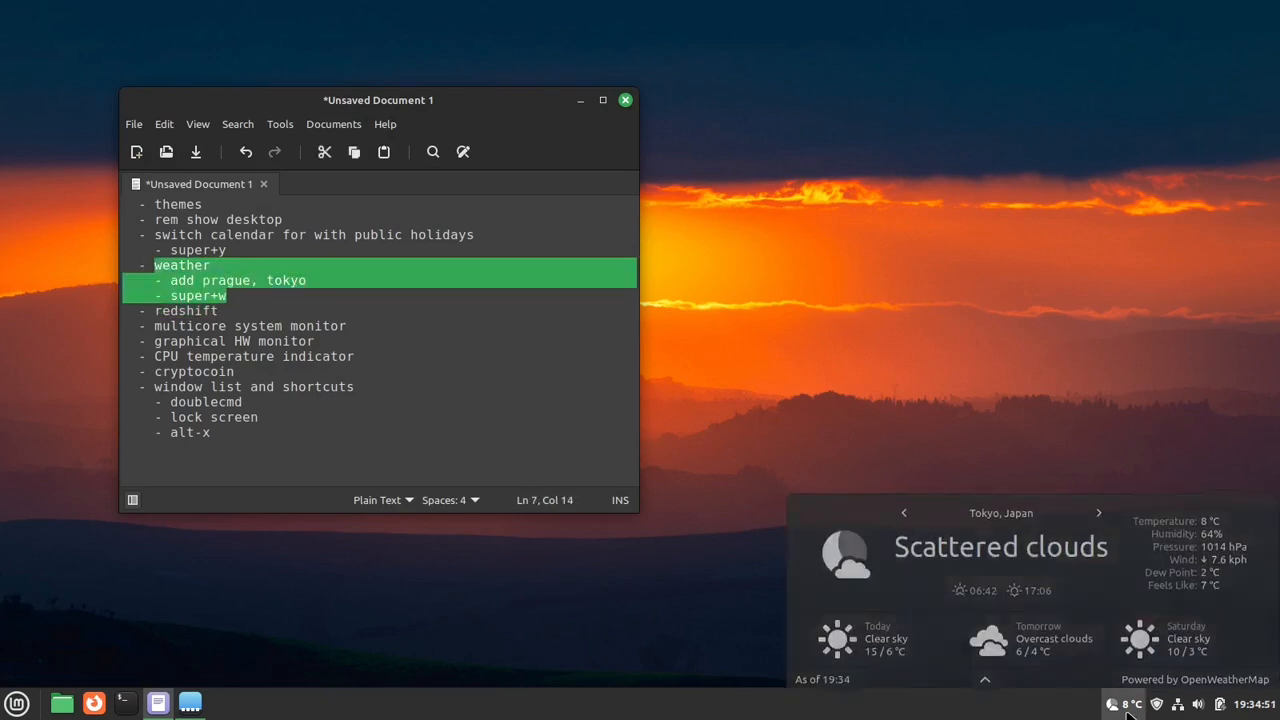
{"action": "left_click", "coordinate": [1126, 710]}
{"action": "left_click_drag", "start_coordinate": [252, 310], "coordinate": [84, 317]}
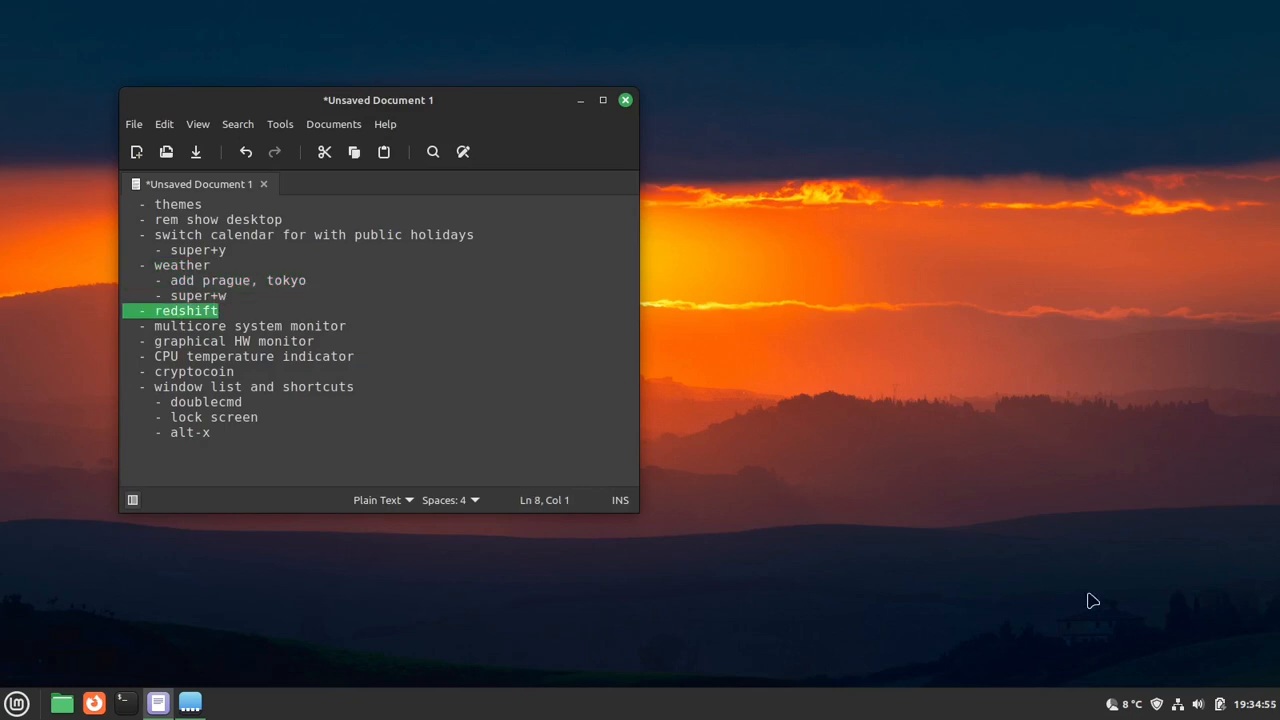
- Bring up the Applets window, look at the downloadable applets, and return to the installed ones
{"action": "left_click", "coordinate": [202, 700]}
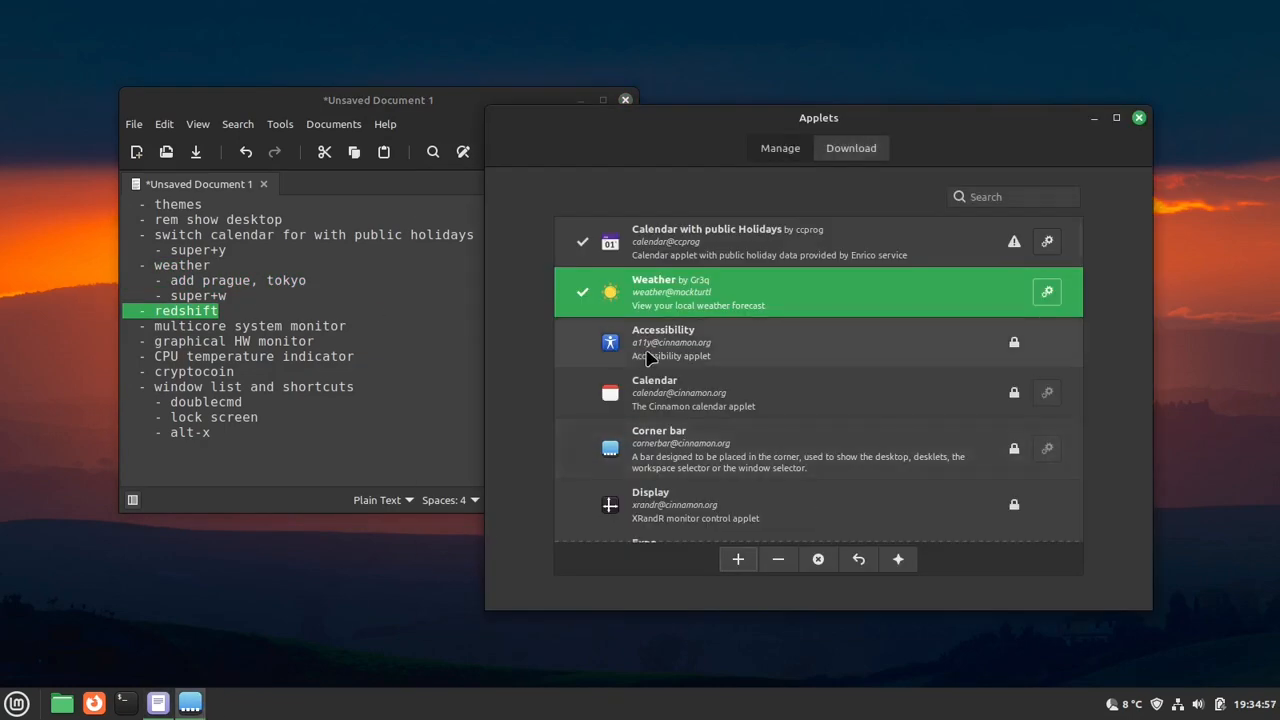
{"action": "left_click", "coordinate": [864, 148]}
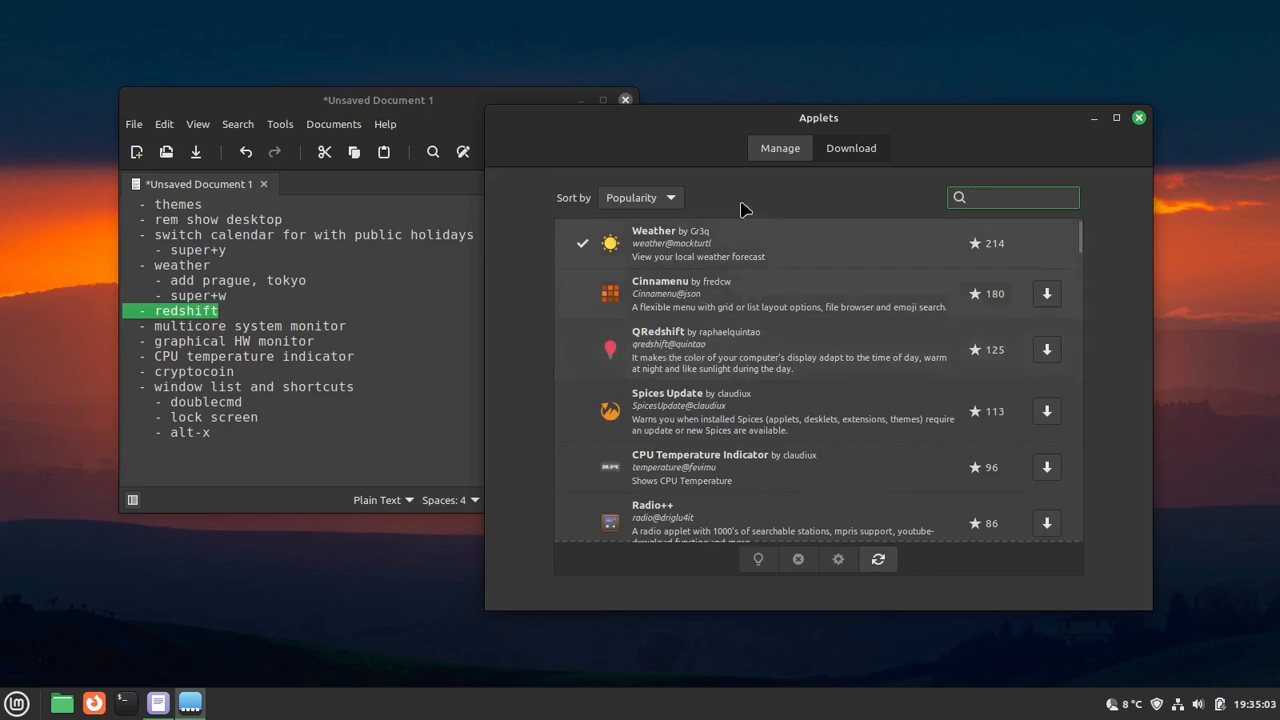
{"action": "left_click", "coordinate": [778, 150]}
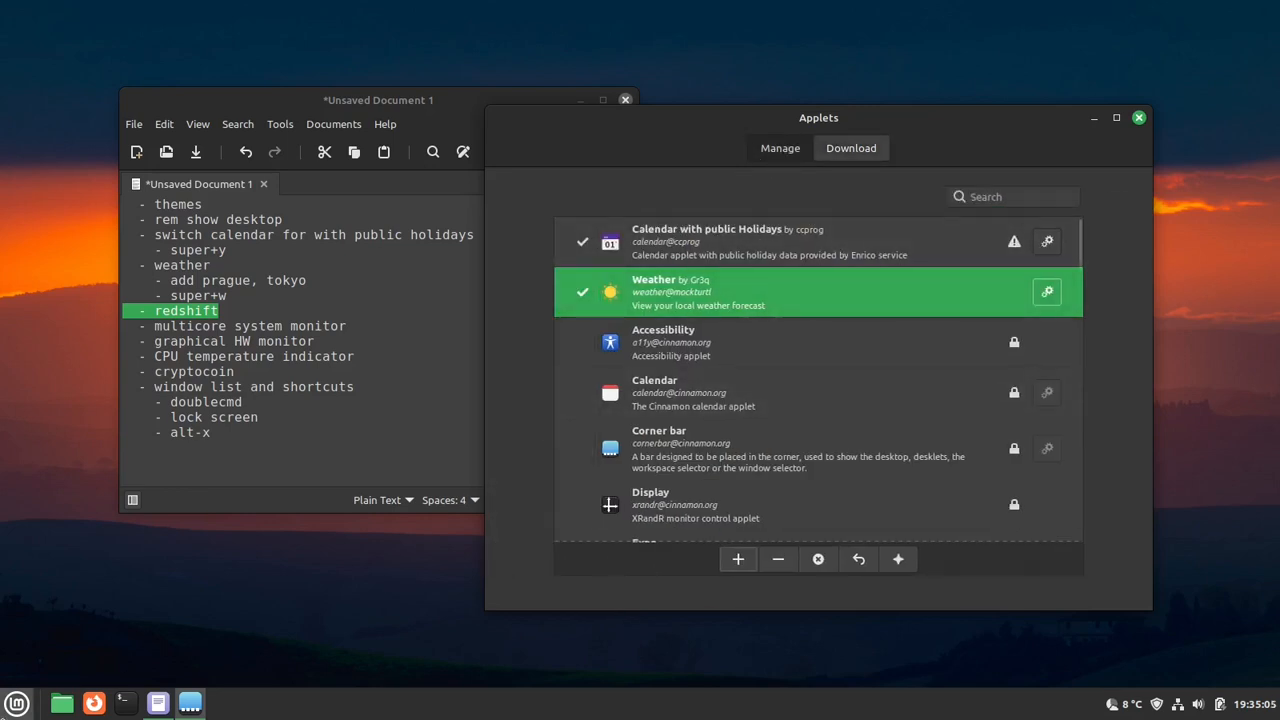
- Search the installed applications for "red", launch Redshift, and look over the options of its tray icon
{"action": "left_click", "coordinate": [5, 705]}
{"action": "type", "text": "red"}
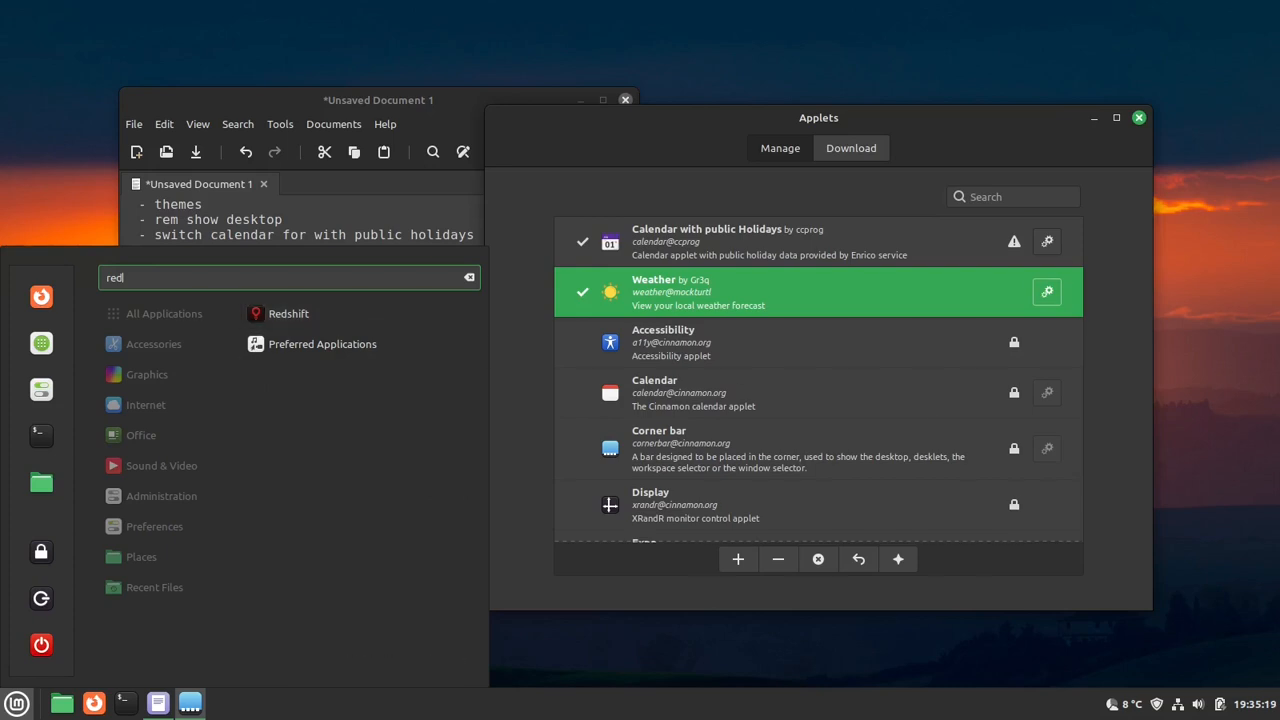
{"action": "left_click", "coordinate": [311, 314]}
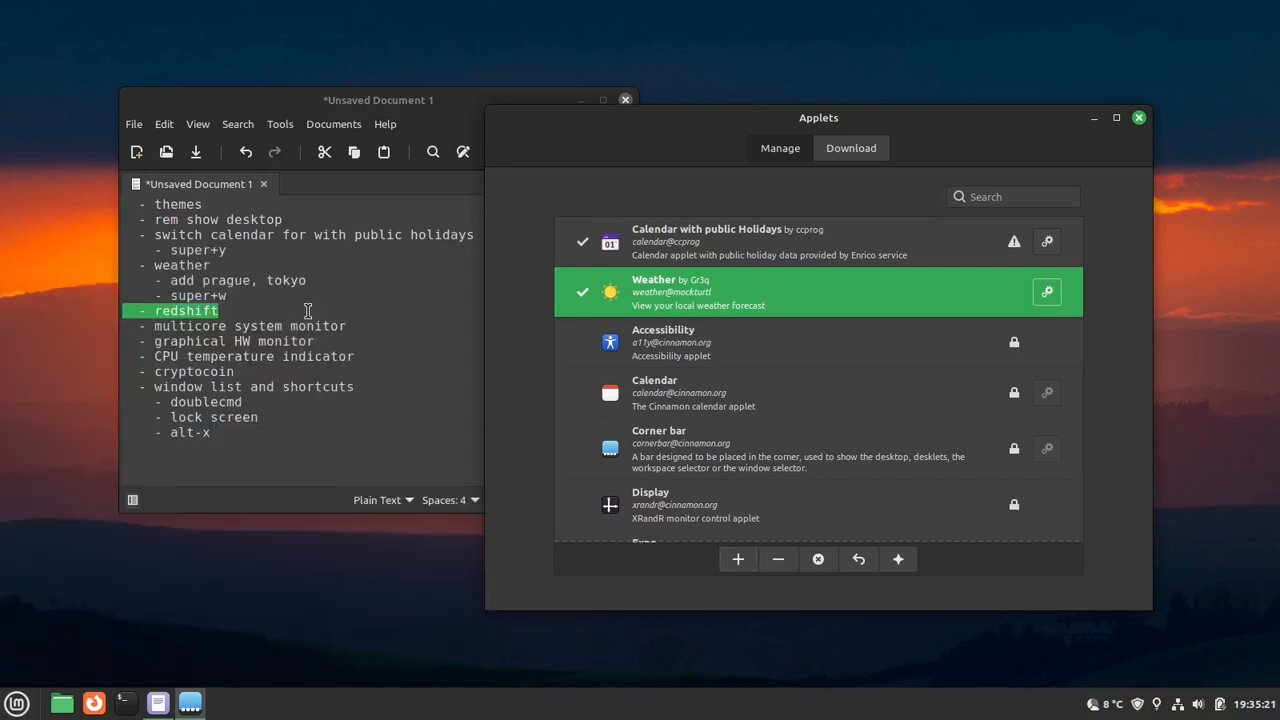
{"action": "right_click", "coordinate": [1158, 704]}
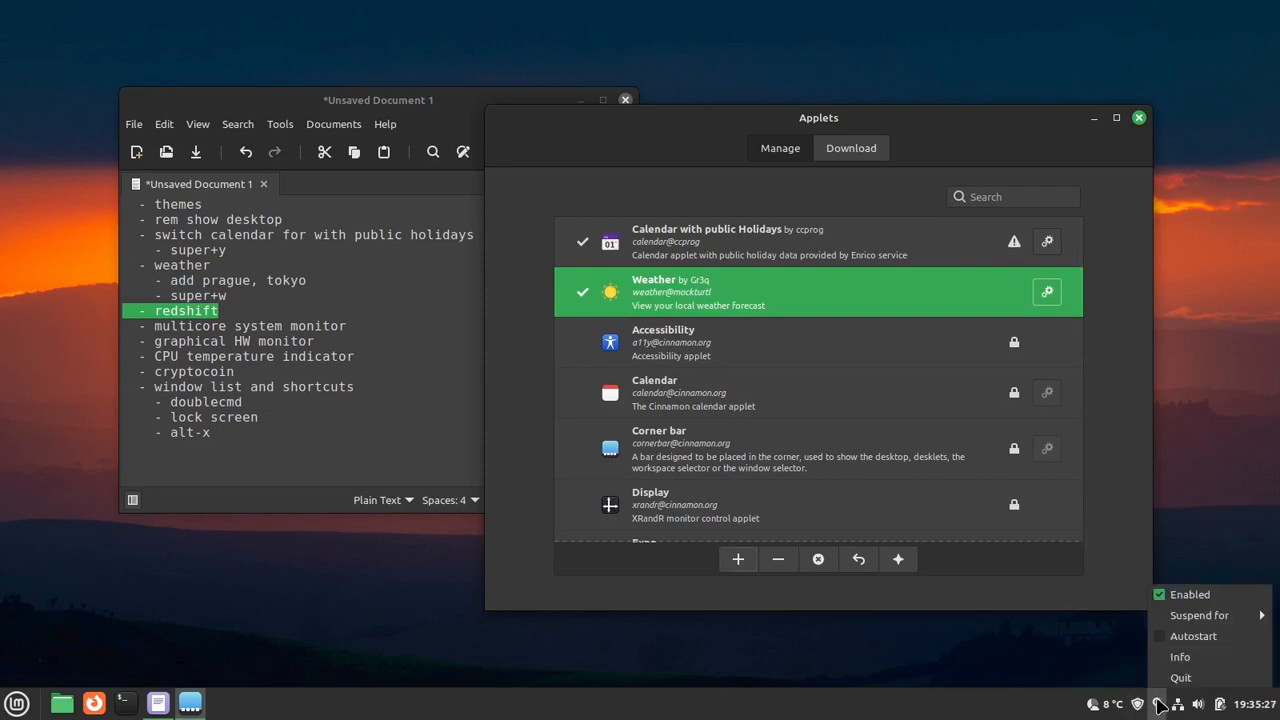
{"action": "right_click", "coordinate": [1143, 706]}
{"action": "right_click", "coordinate": [1142, 706]}
{"action": "left_click", "coordinate": [1156, 706]}
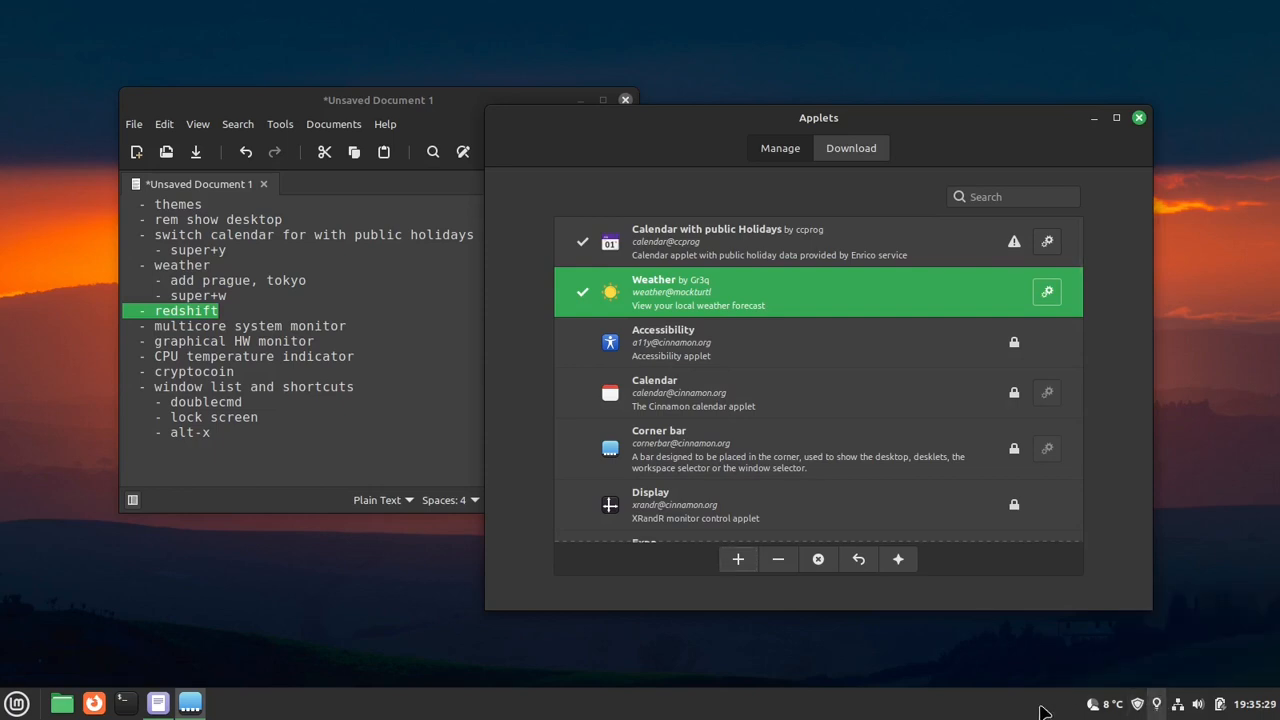
- Turn on panel edit mode, inspect the options of the applet holding the Redshift icon, and turn edit mode off again
{"action": "right_click", "coordinate": [812, 716]}
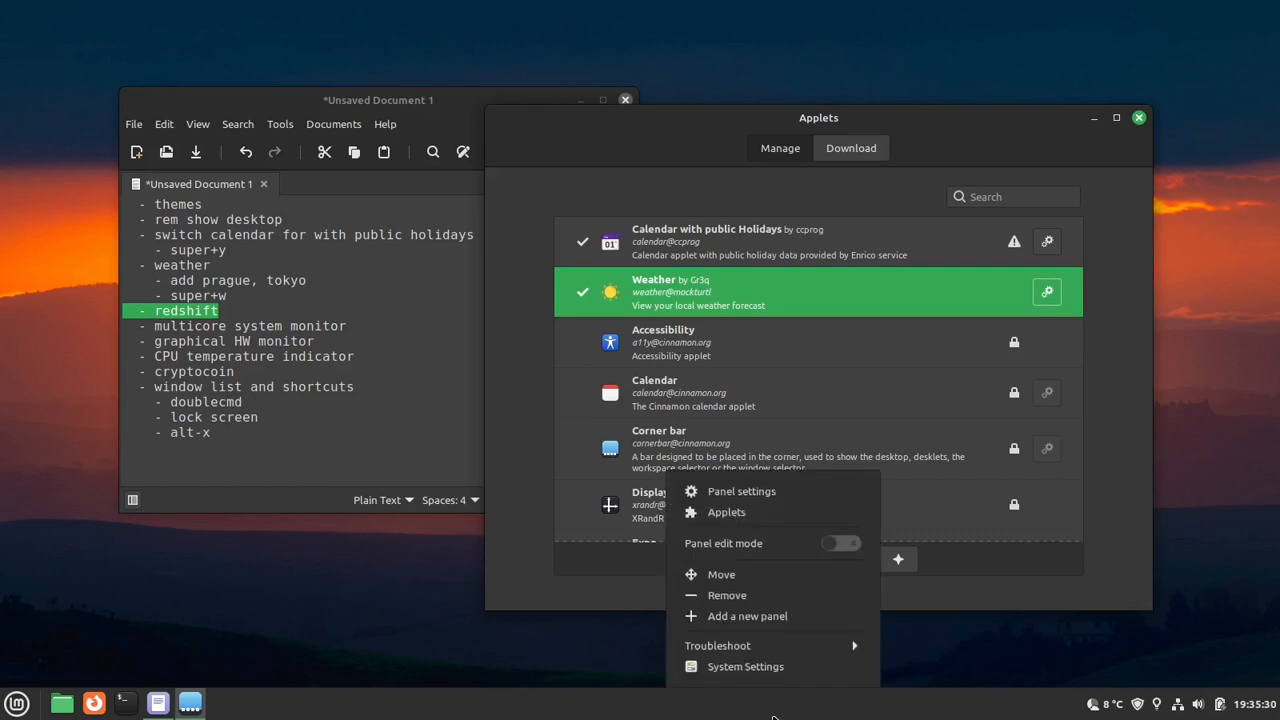
{"action": "left_click", "coordinate": [771, 545]}
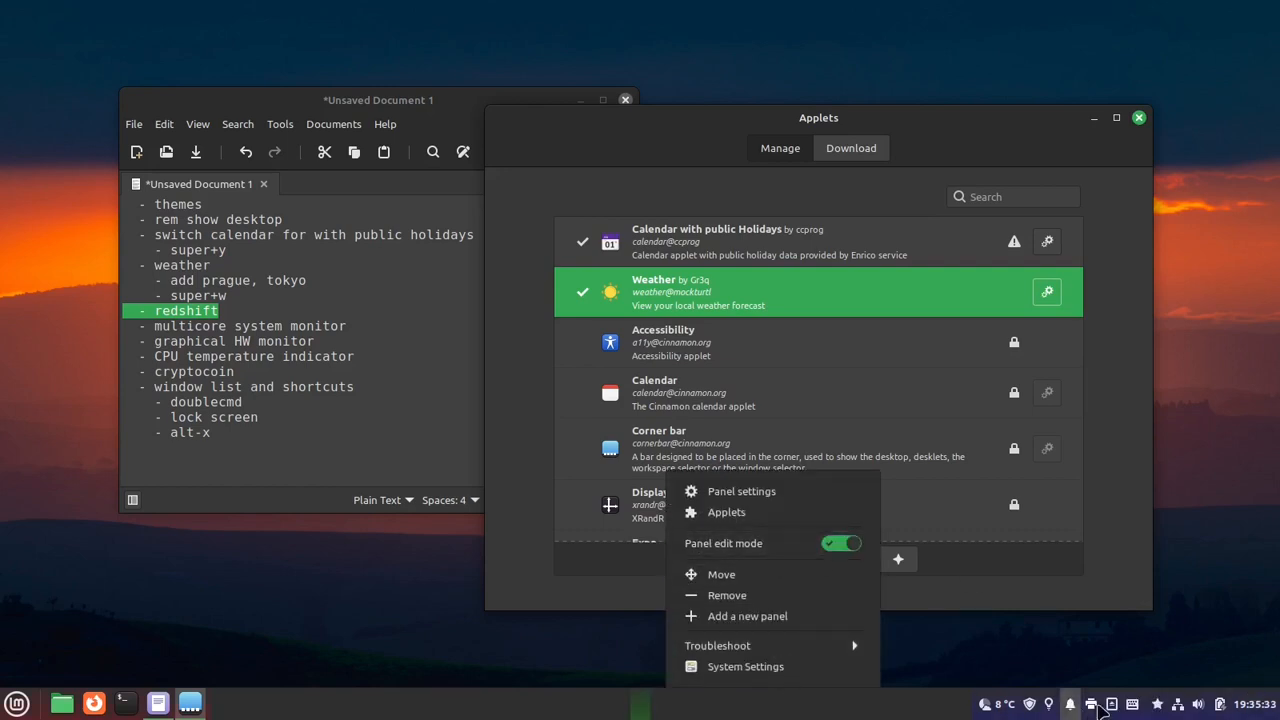
{"action": "right_click", "coordinate": [1041, 711]}
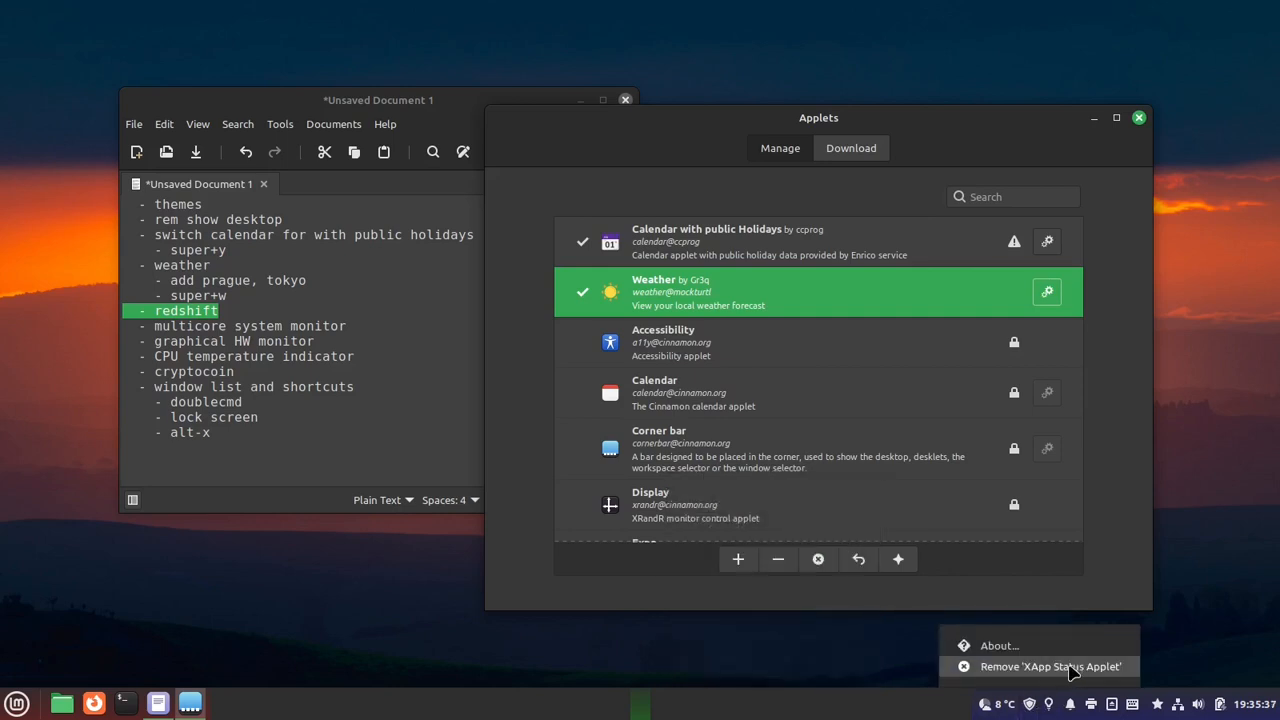
{"action": "left_click", "coordinate": [1055, 707]}
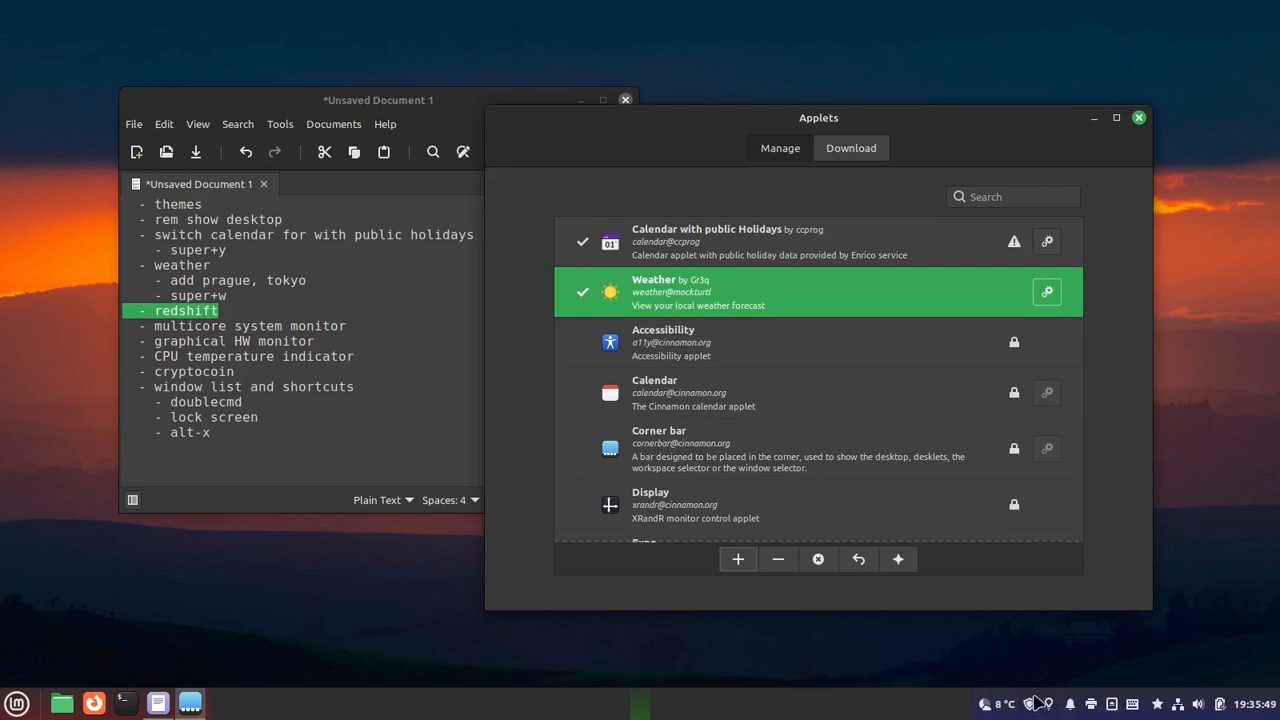
{"action": "right_click", "coordinate": [762, 714]}
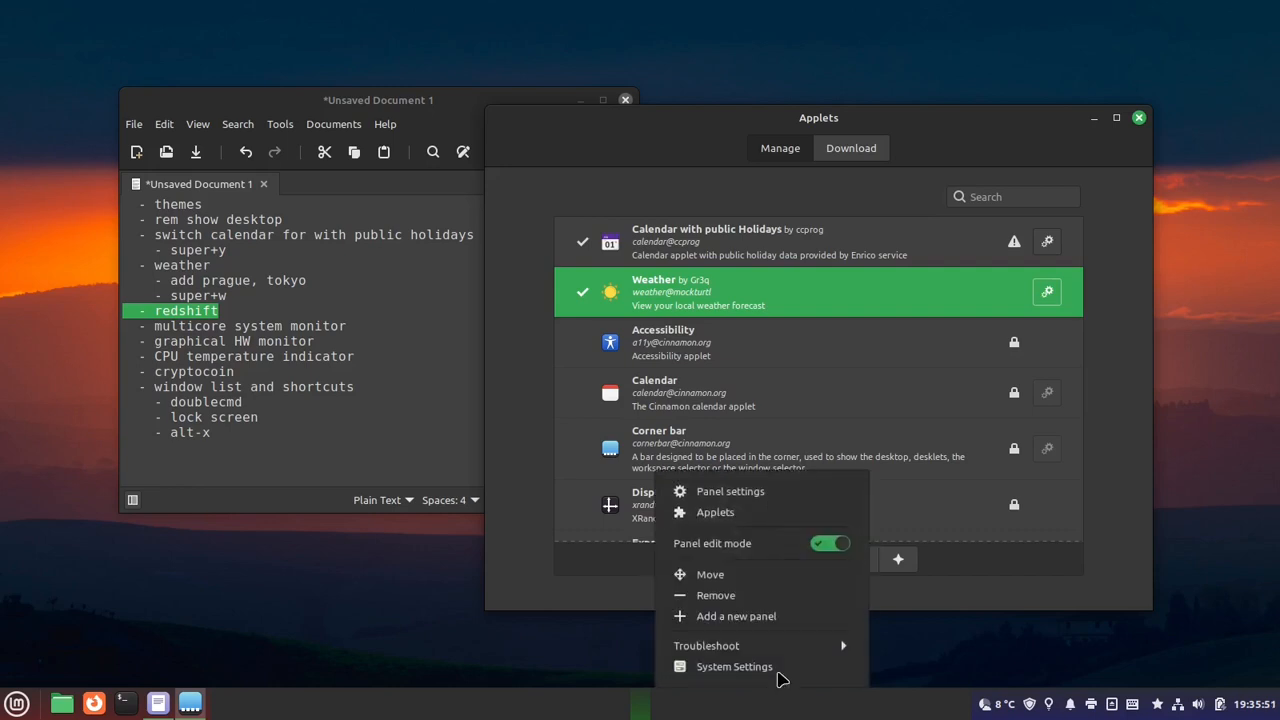
{"action": "left_click", "coordinate": [783, 550]}
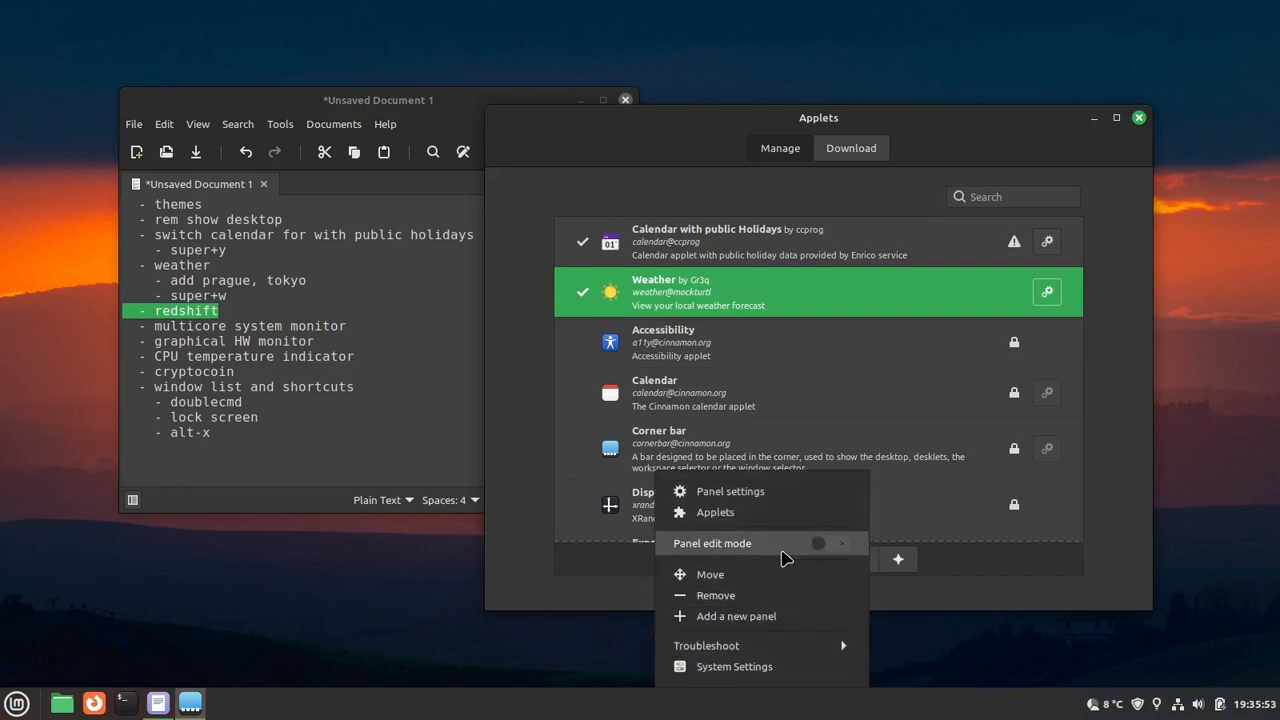
{"action": "left_click", "coordinate": [1181, 651]}
- Enable Autostart for Redshift through its tray icon and check that option
{"action": "right_click", "coordinate": [1159, 706]}
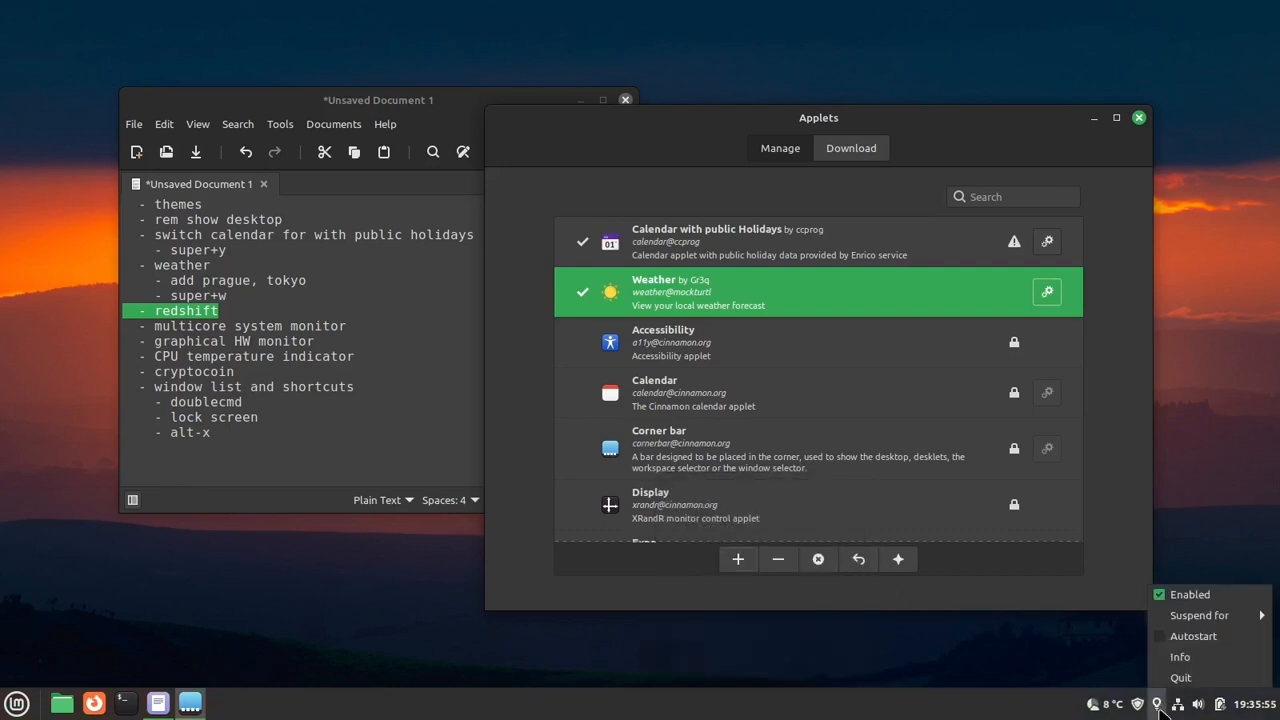
{"action": "left_click", "coordinate": [1192, 638]}
{"action": "right_click", "coordinate": [1157, 704]}
{"action": "left_click", "coordinate": [1045, 662]}
- Open Startup Applications, check the Redshift entry in the list, and close the window
{"action": "key", "text": "super"}
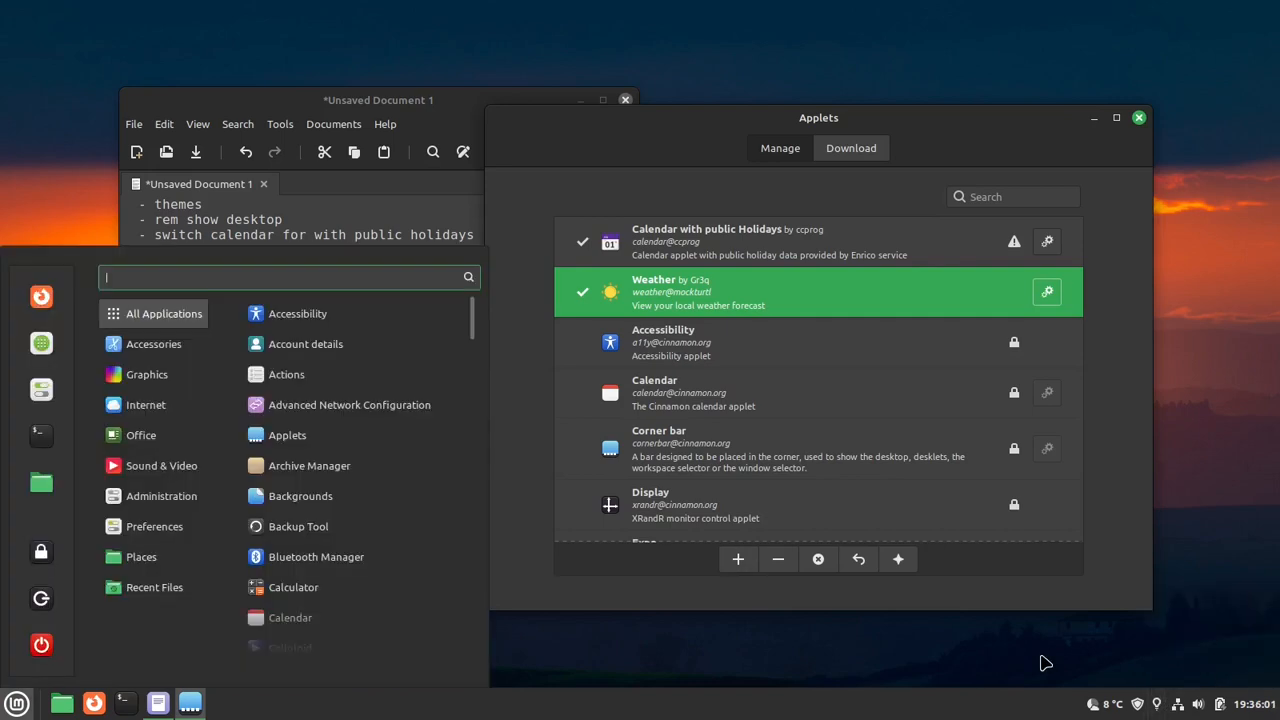
{"action": "type", "text": "st"}
{"action": "key", "text": "Escape"}
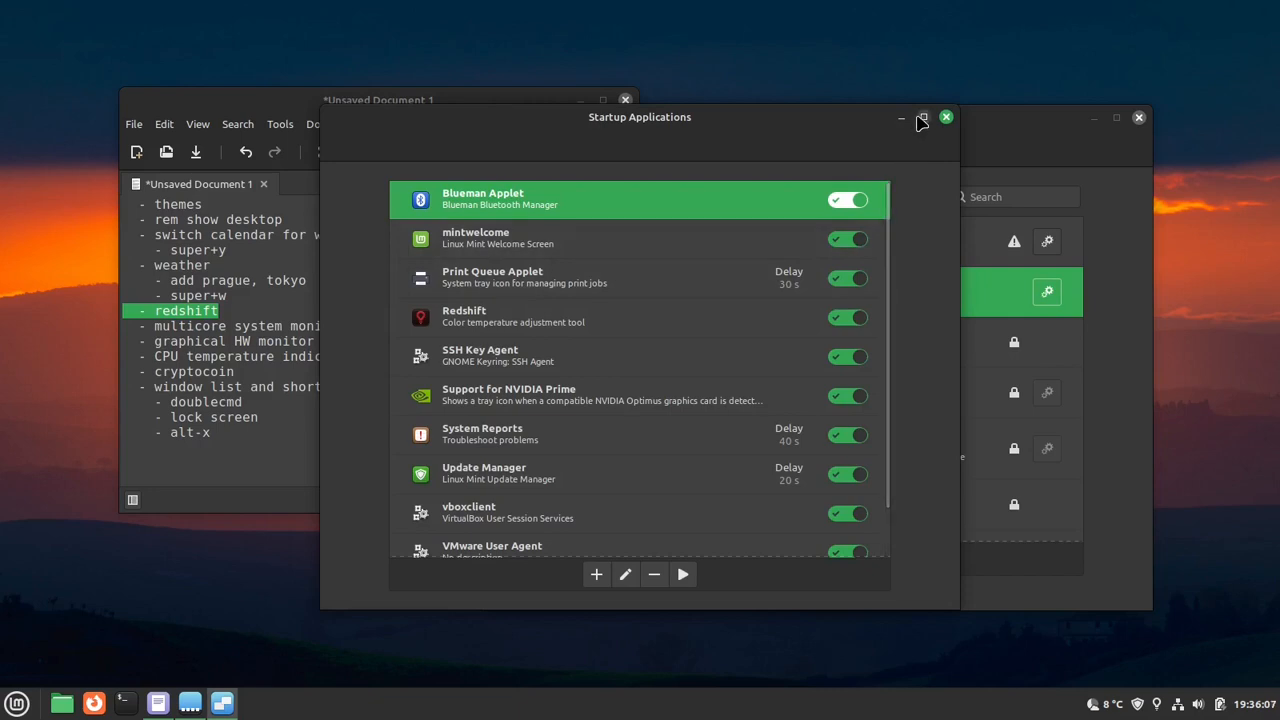
{"action": "left_click", "coordinate": [946, 117]}
- Open Redshift's Info window from its tray icon to view its status, location and color temperature
{"action": "right_click", "coordinate": [1157, 704]}
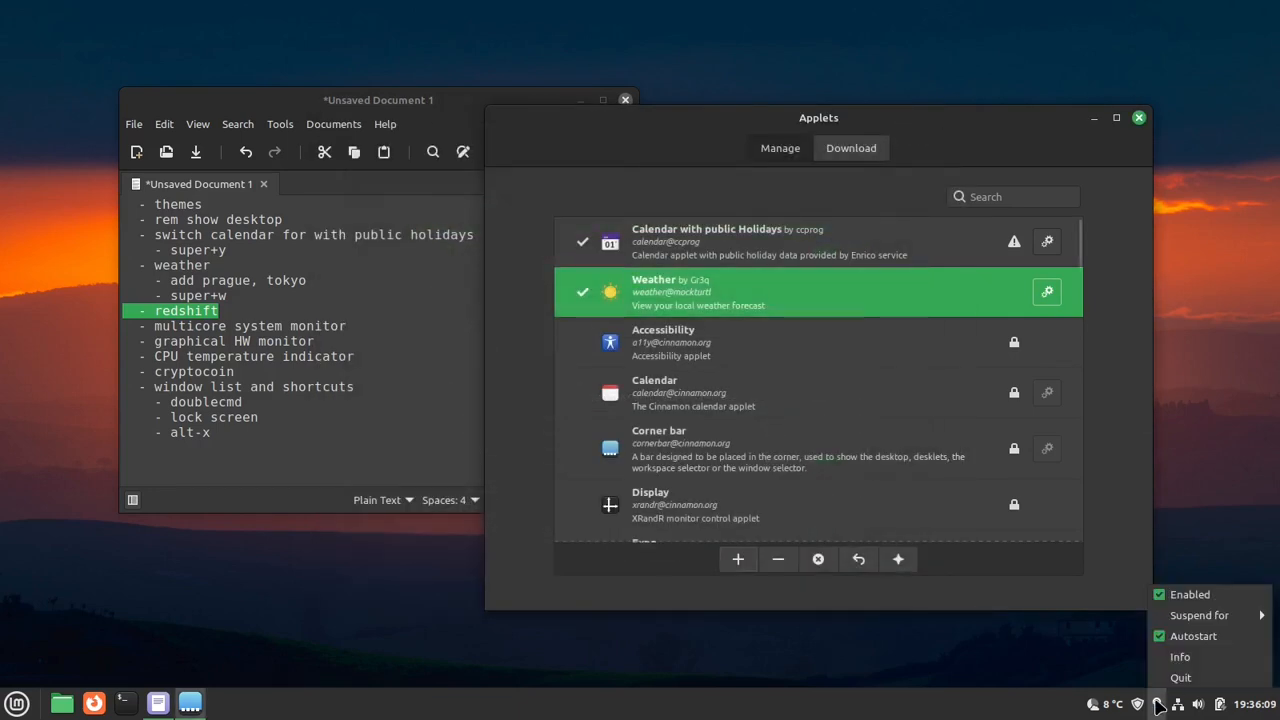
{"action": "left_click", "coordinate": [1218, 658]}
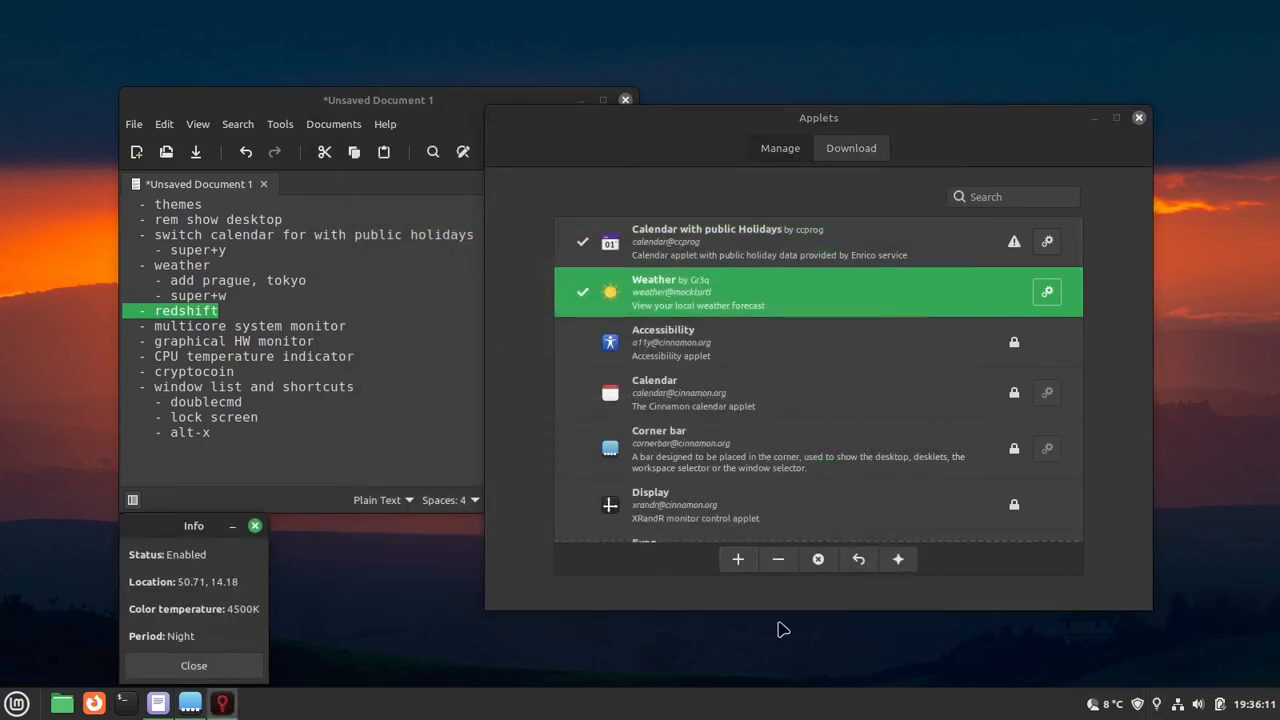
- Move Redshift's Info window over the Applets window and close it
{"action": "left_click_drag", "start_coordinate": [214, 515], "coordinate": [866, 340]}
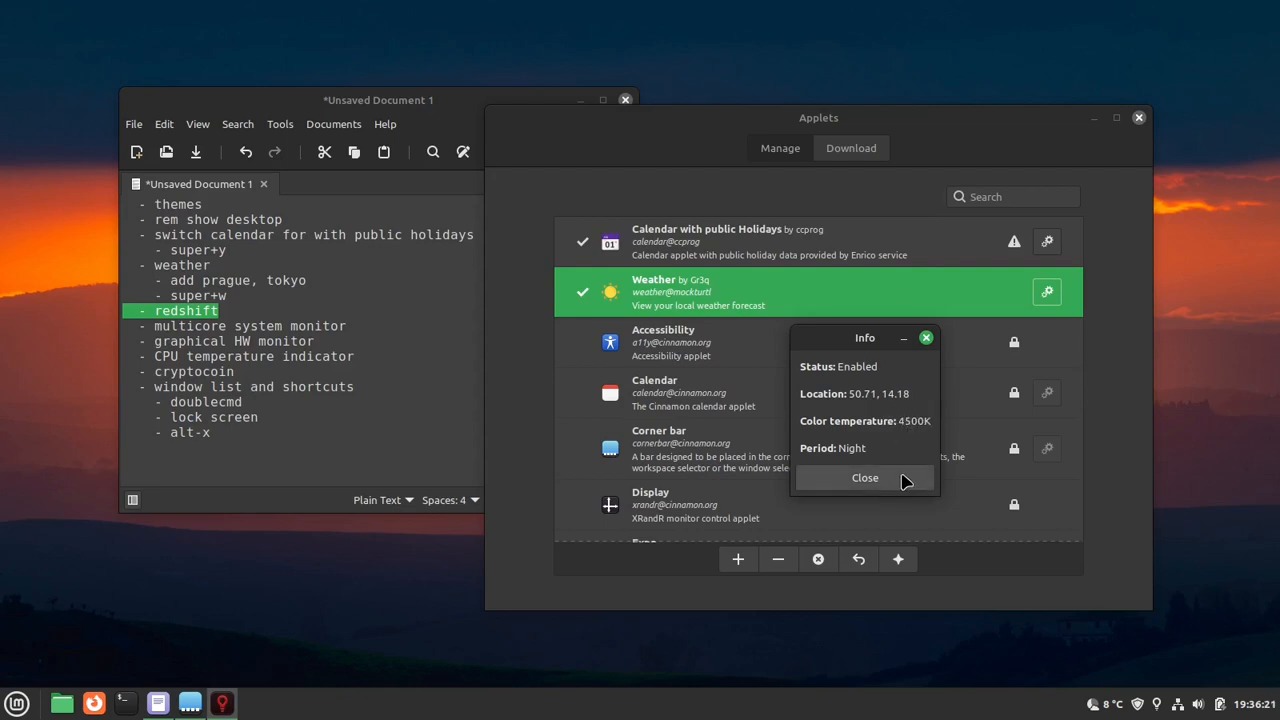
{"action": "left_click", "coordinate": [865, 478]}
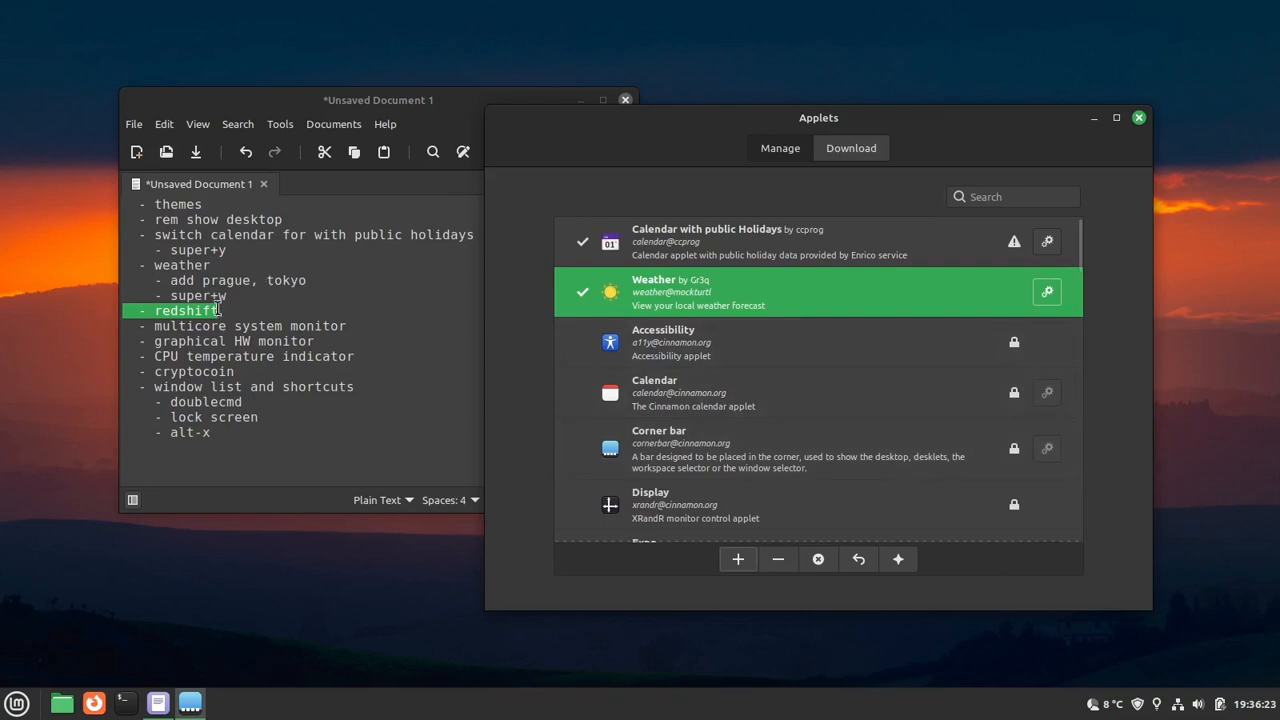
- Mark the multicore system monitor entry in the notes, then move and narrow the notes window so it clears the Applets window
{"action": "left_click_drag", "start_coordinate": [184, 326], "coordinate": [314, 326]}
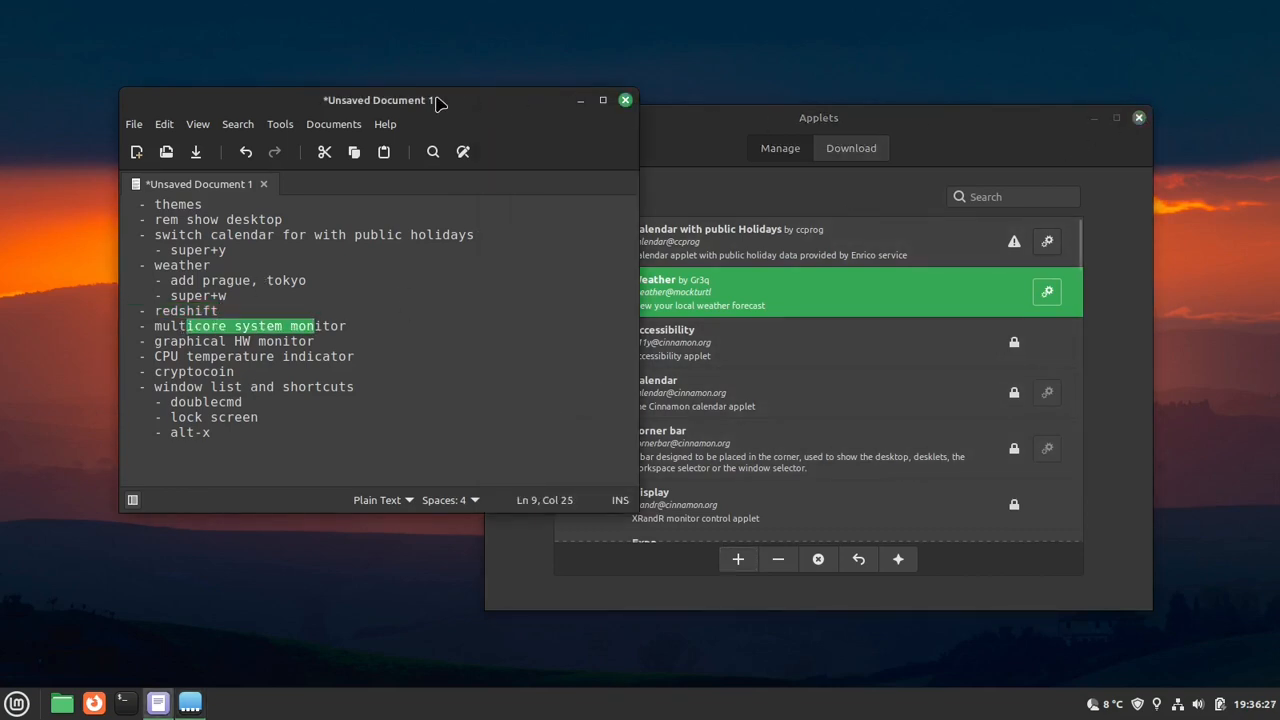
{"action": "left_click_drag", "start_coordinate": [436, 103], "coordinate": [355, 100]}
{"action": "left_click_drag", "start_coordinate": [551, 143], "coordinate": [453, 153]}
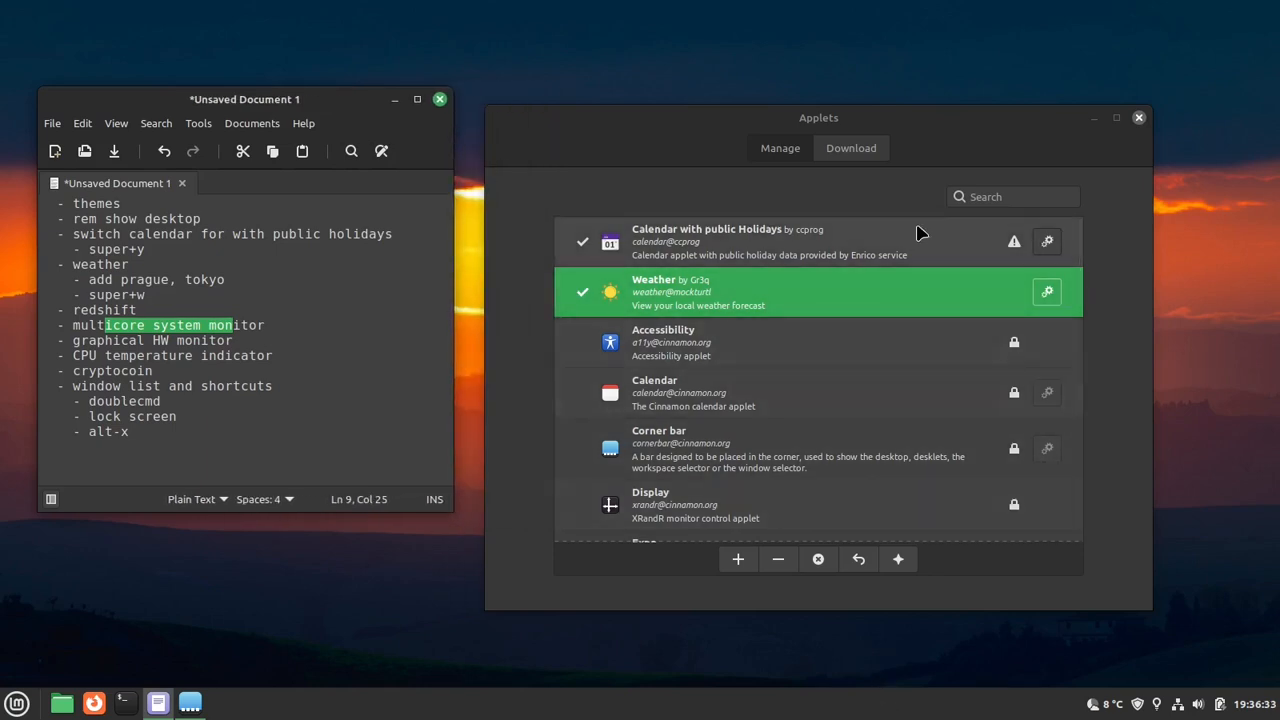
- Find the Multi-Core System Monitor applet among the downloadable applets and install it
{"action": "left_click", "coordinate": [851, 152]}
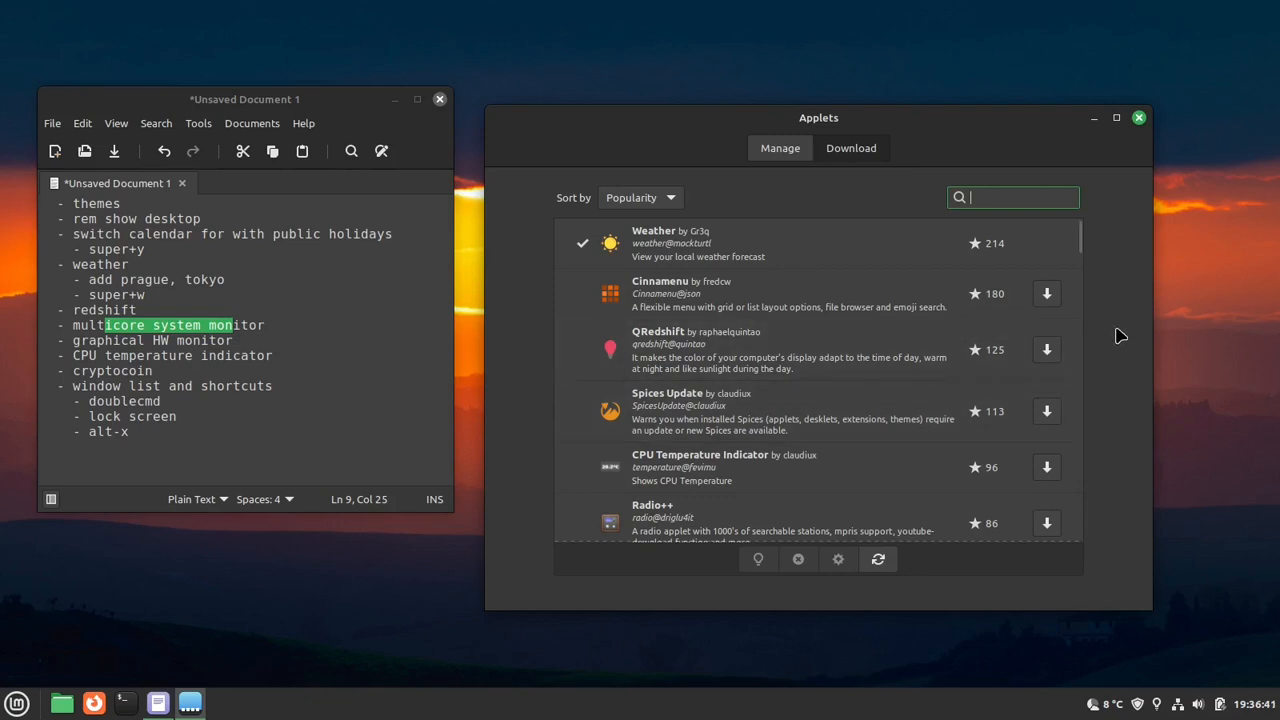
{"action": "type", "text": "mul"}
{"action": "key", "text": "BackSpace"}
{"action": "key", "text": "BackSpace"}
{"action": "key", "text": "BackSpace"}
{"action": "scroll", "coordinate": [758, 415], "scroll_direction": "down", "scroll_amount": 2}
{"action": "scroll", "coordinate": [753, 418], "scroll_direction": "down", "scroll_amount": 2}
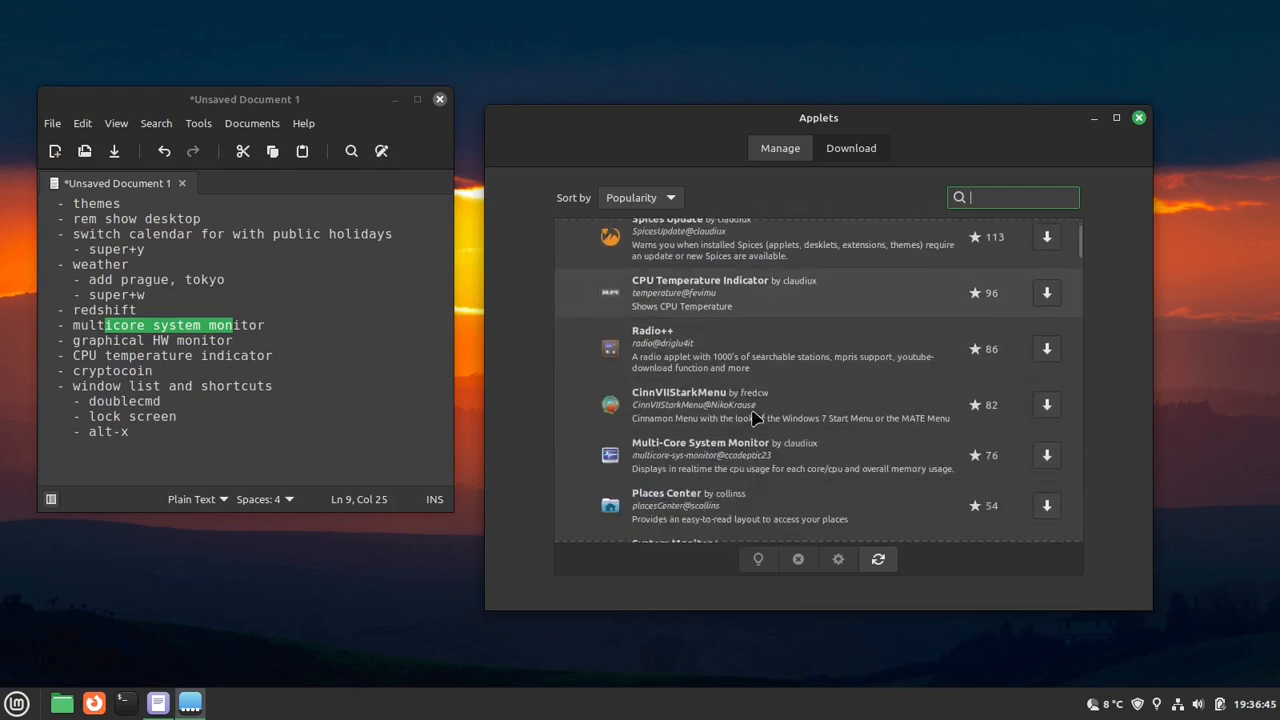
{"action": "left_click", "coordinate": [772, 455]}
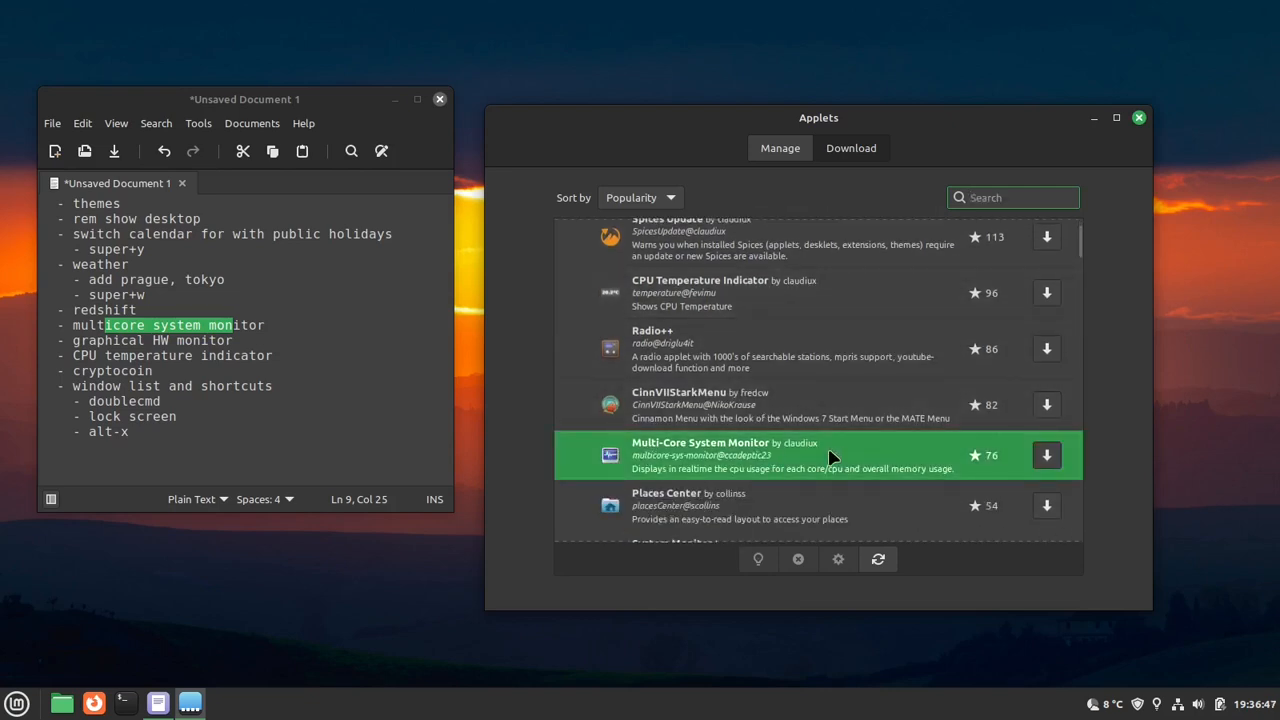
{"action": "left_click", "coordinate": [1047, 455]}
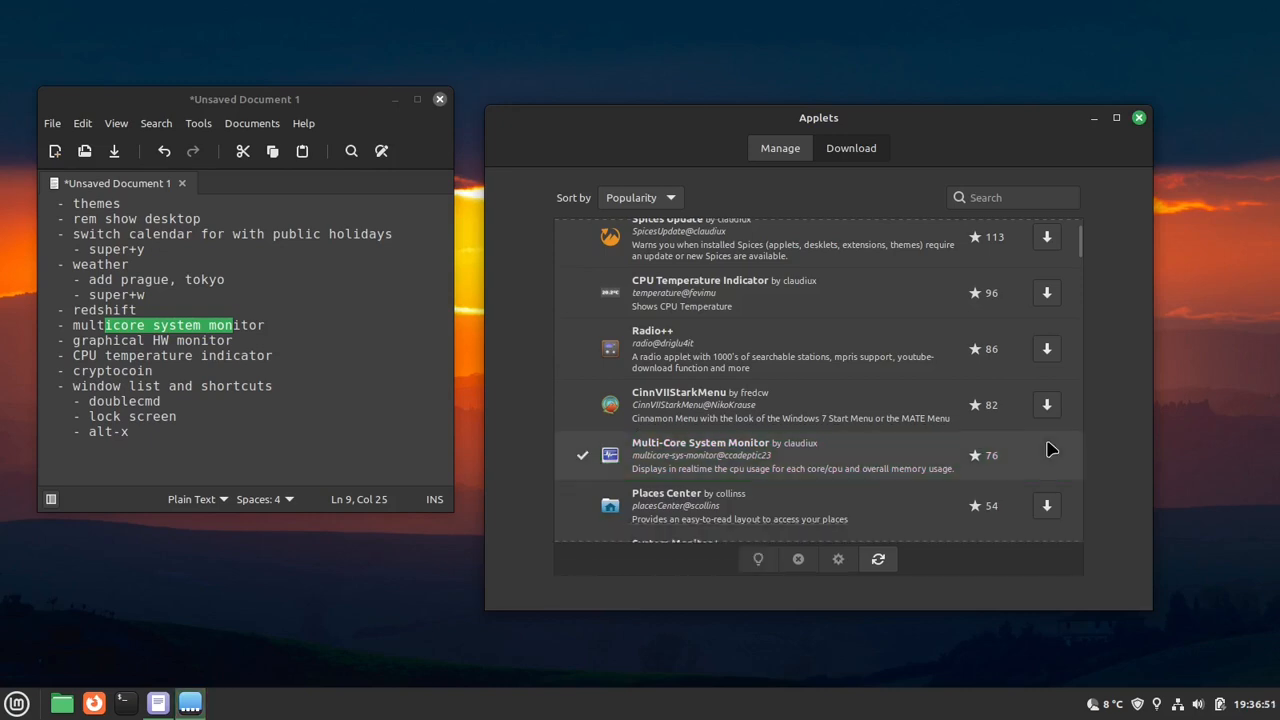
- Add the Multi-Core System Monitor applet from the installed applets to the panel
{"action": "left_click", "coordinate": [798, 149]}
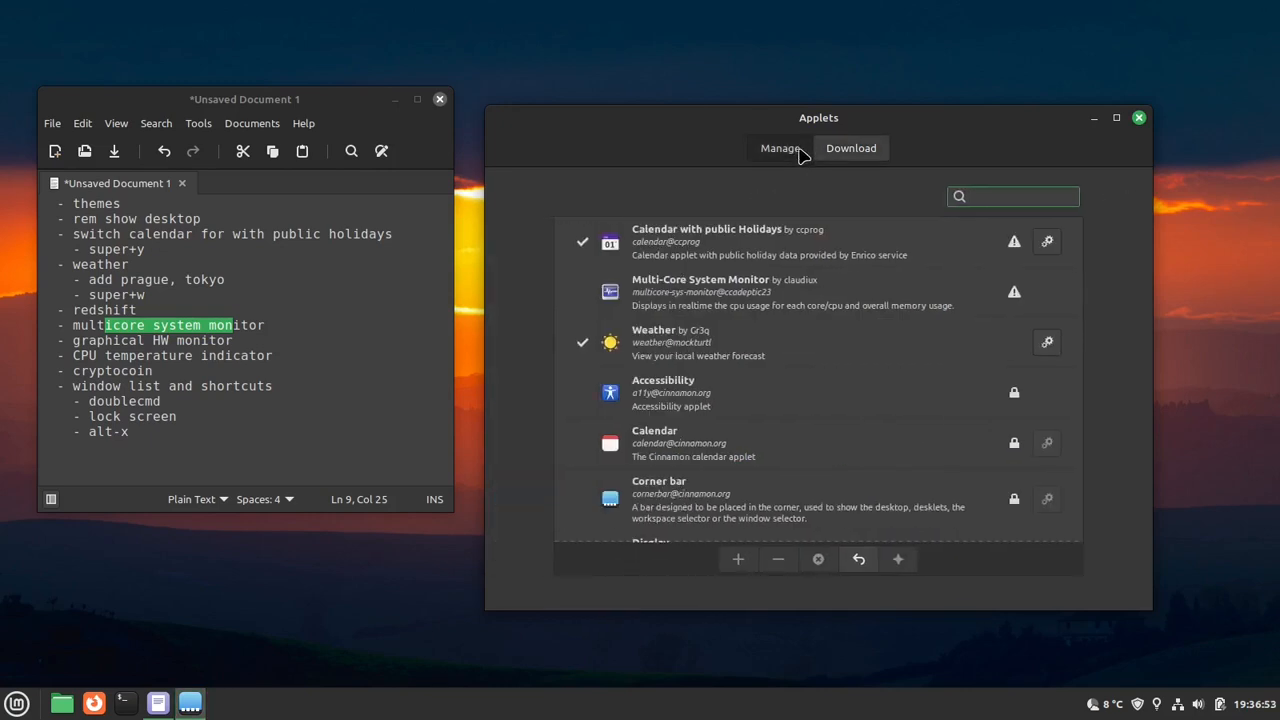
{"action": "scroll", "coordinate": [860, 392], "scroll_direction": "down", "scroll_amount": 8}
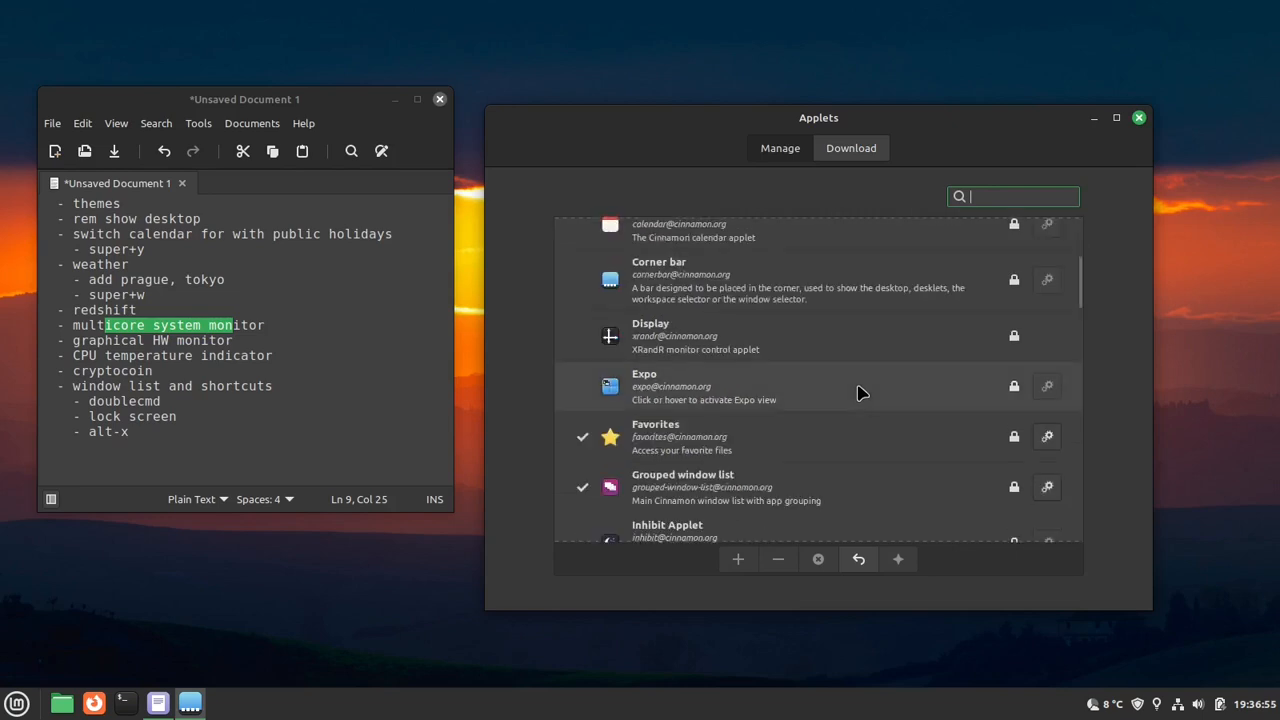
{"action": "scroll", "coordinate": [860, 392], "scroll_direction": "down", "scroll_amount": 3}
{"action": "scroll", "coordinate": [860, 392], "scroll_direction": "up", "scroll_amount": 7}
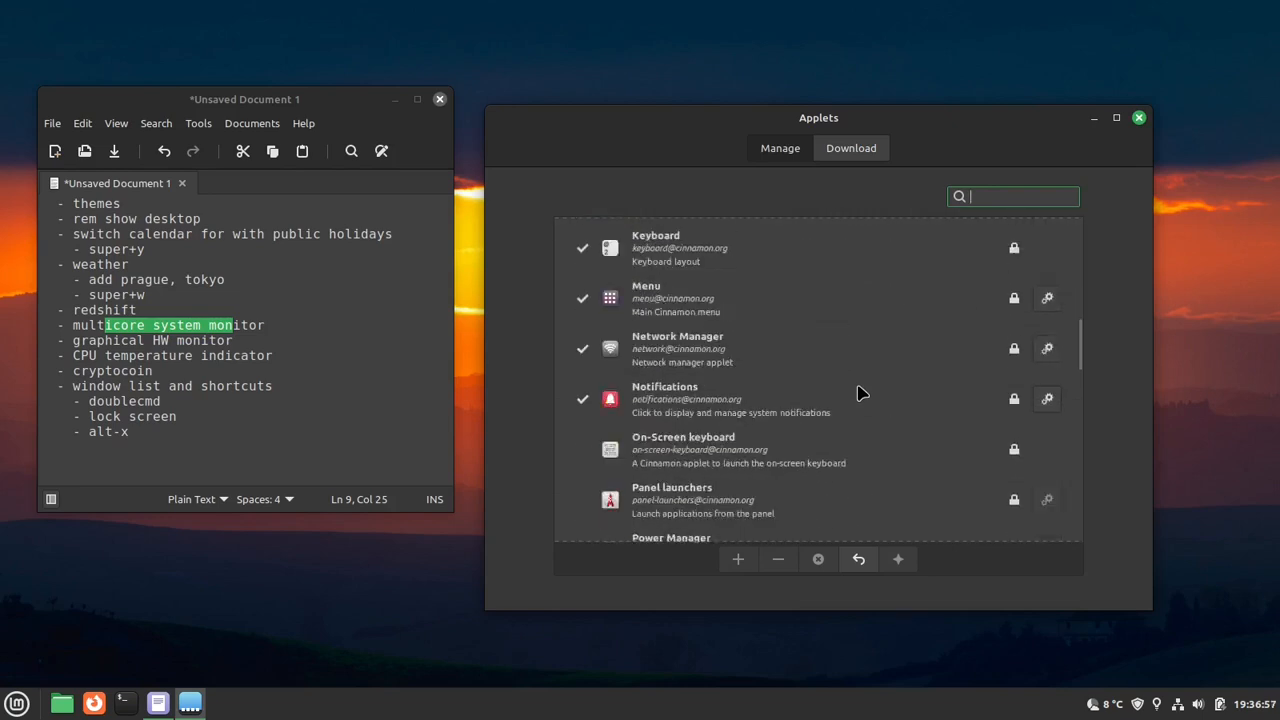
{"action": "scroll", "coordinate": [860, 392], "scroll_direction": "up", "scroll_amount": 3}
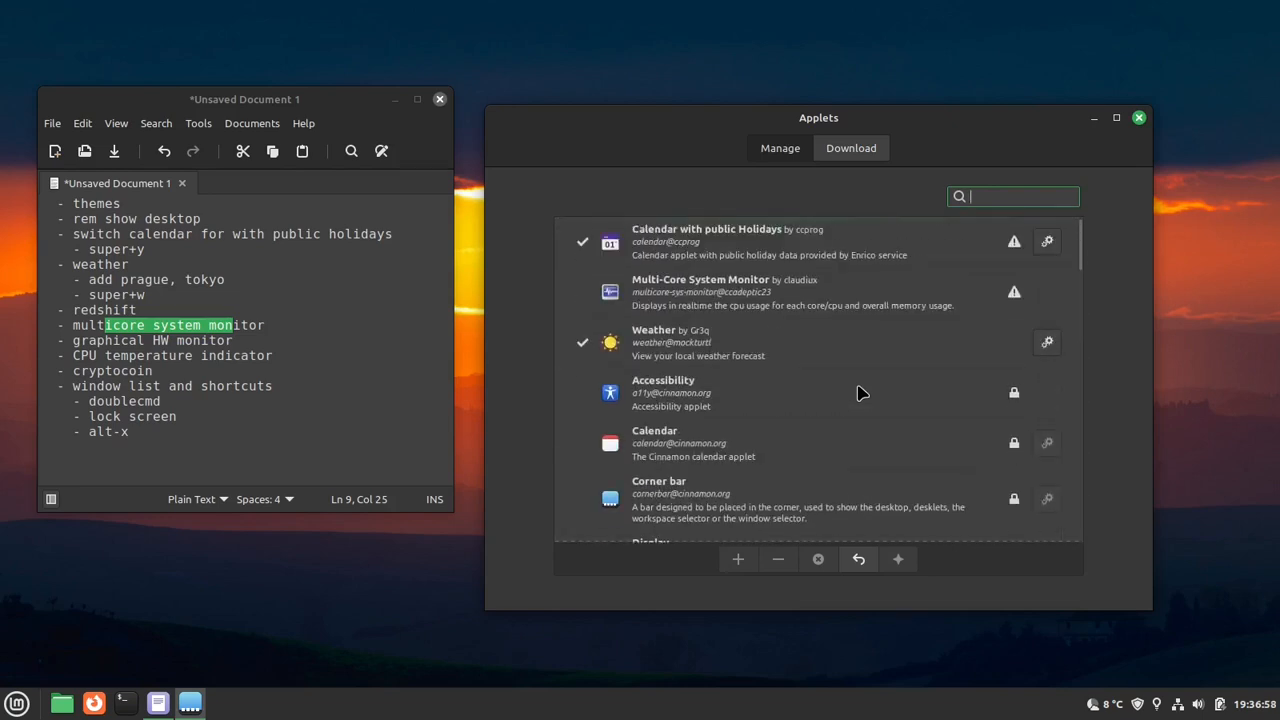
{"action": "left_click", "coordinate": [808, 285]}
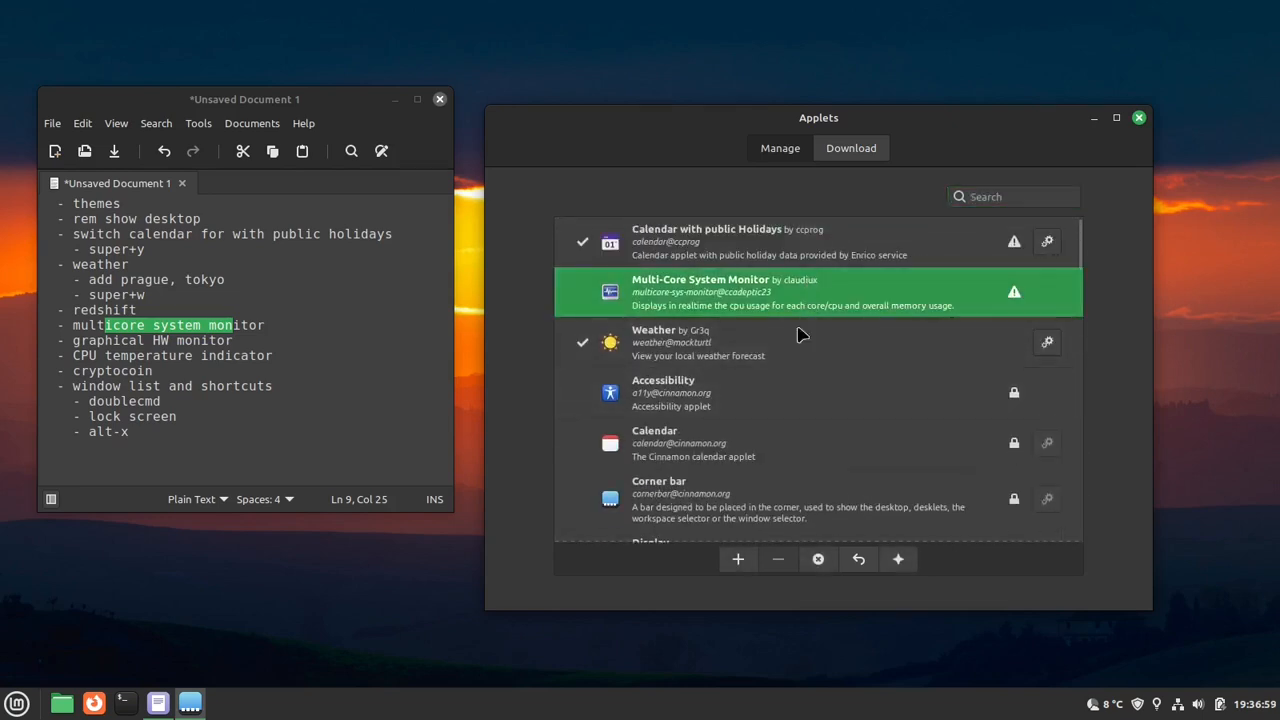
{"action": "left_click", "coordinate": [738, 560]}
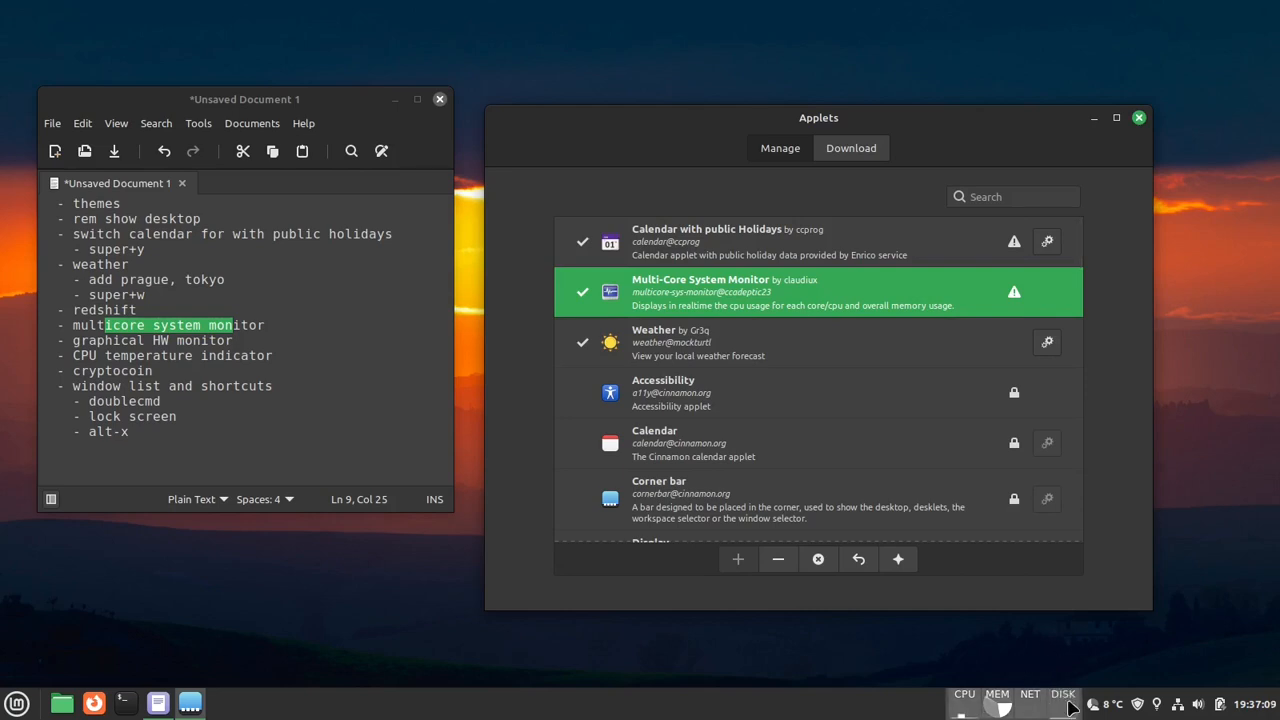
{"action": "mouse_move", "coordinate": [1066, 708]}
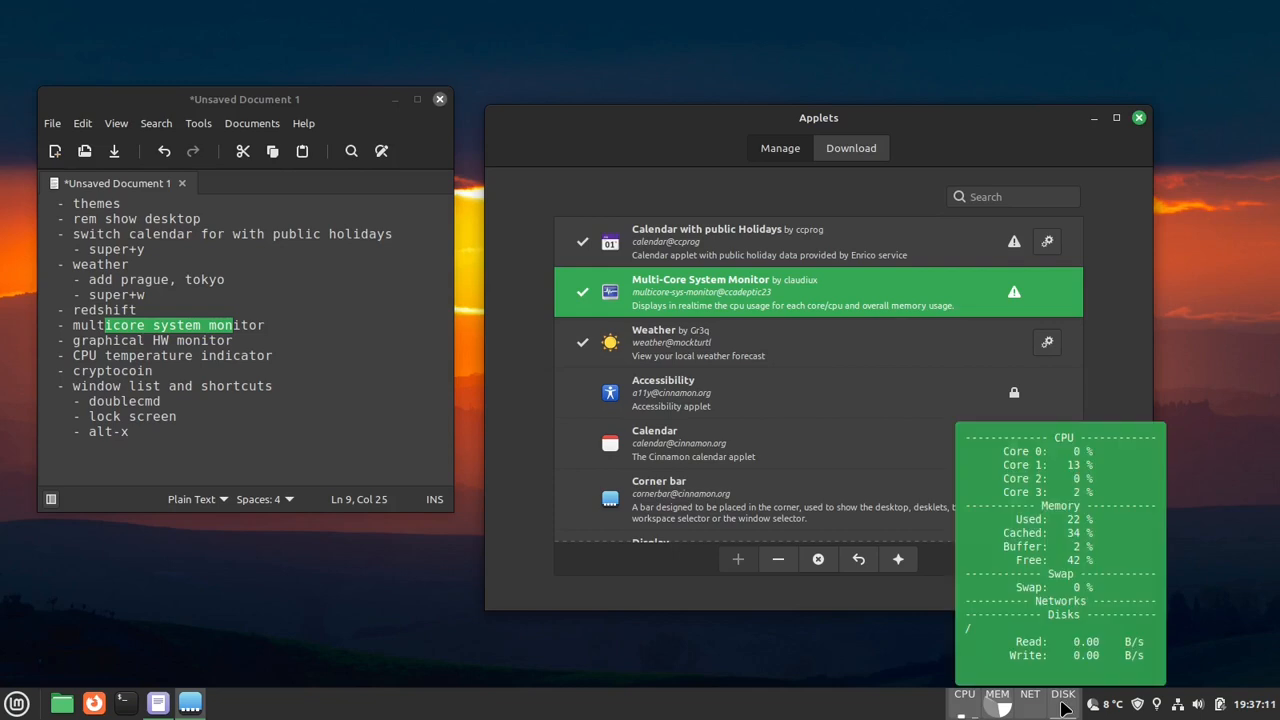
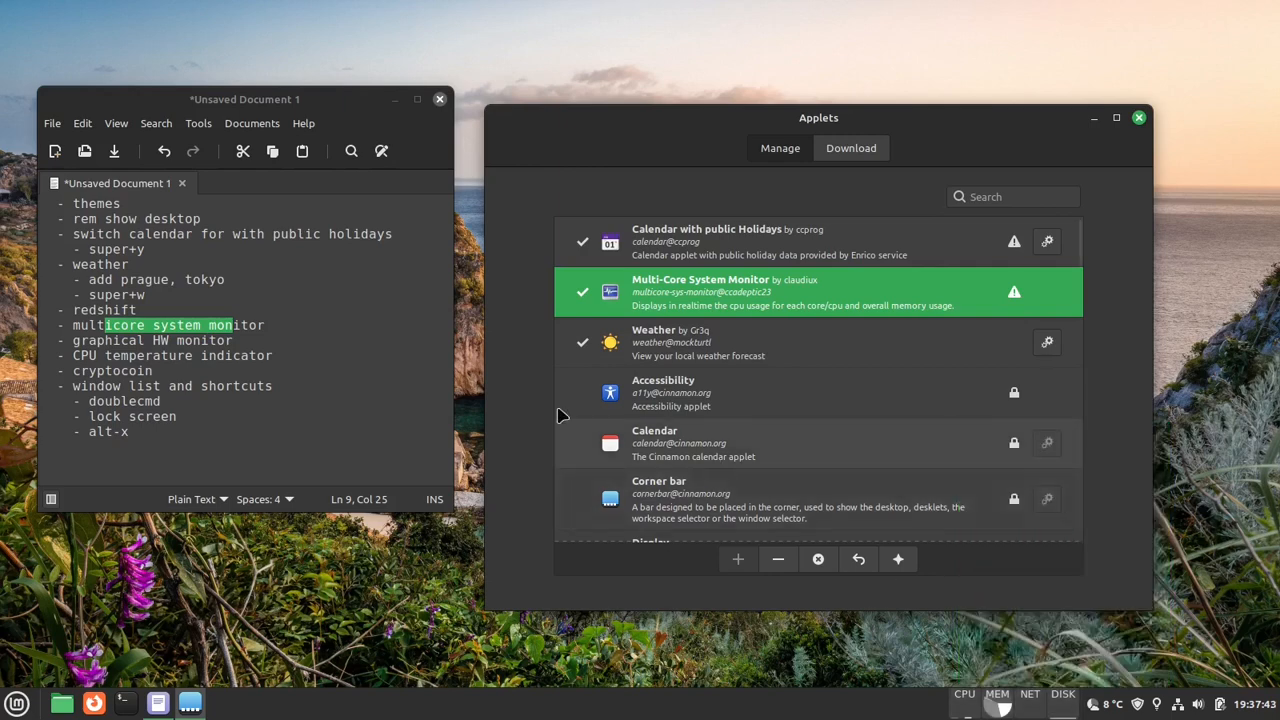
- Mark the graphical HW monitor entry in the notes and look through the installed applets
{"action": "left_click_drag", "start_coordinate": [97, 340], "coordinate": [217, 341]}
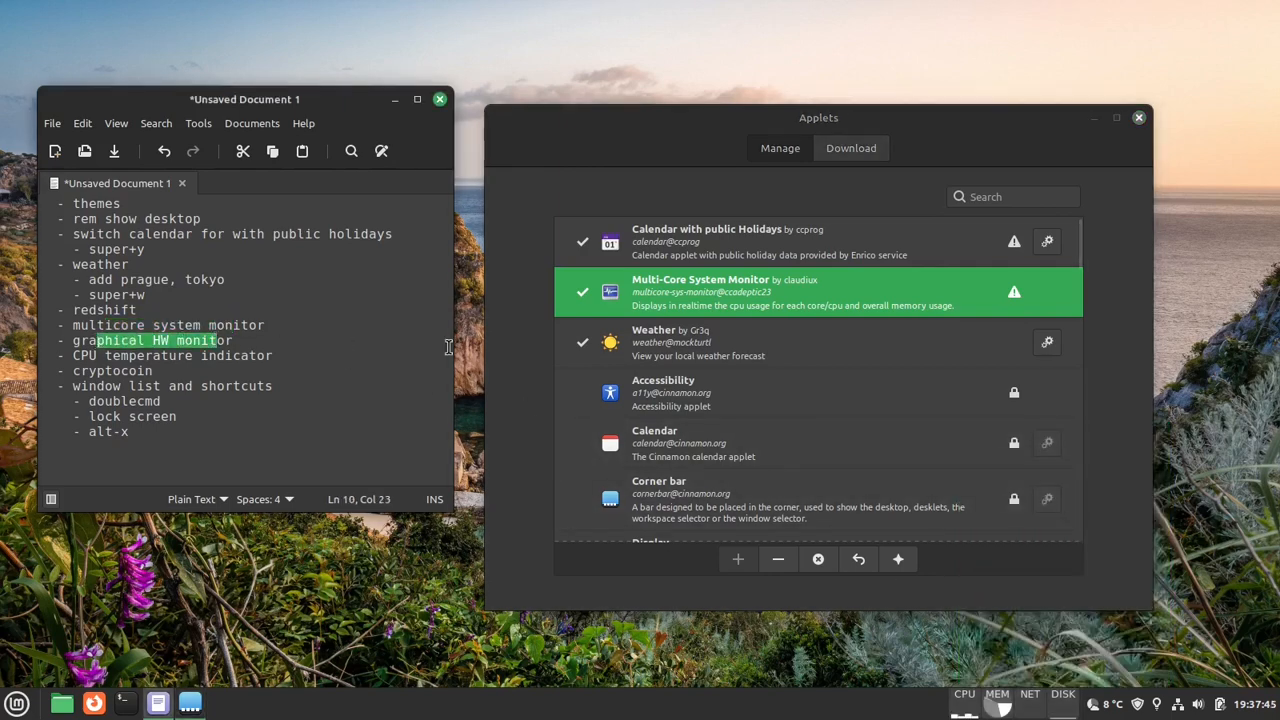
{"action": "scroll", "coordinate": [920, 428], "scroll_direction": "down", "scroll_amount": 1}
{"action": "scroll", "coordinate": [920, 428], "scroll_direction": "down", "scroll_amount": 5}
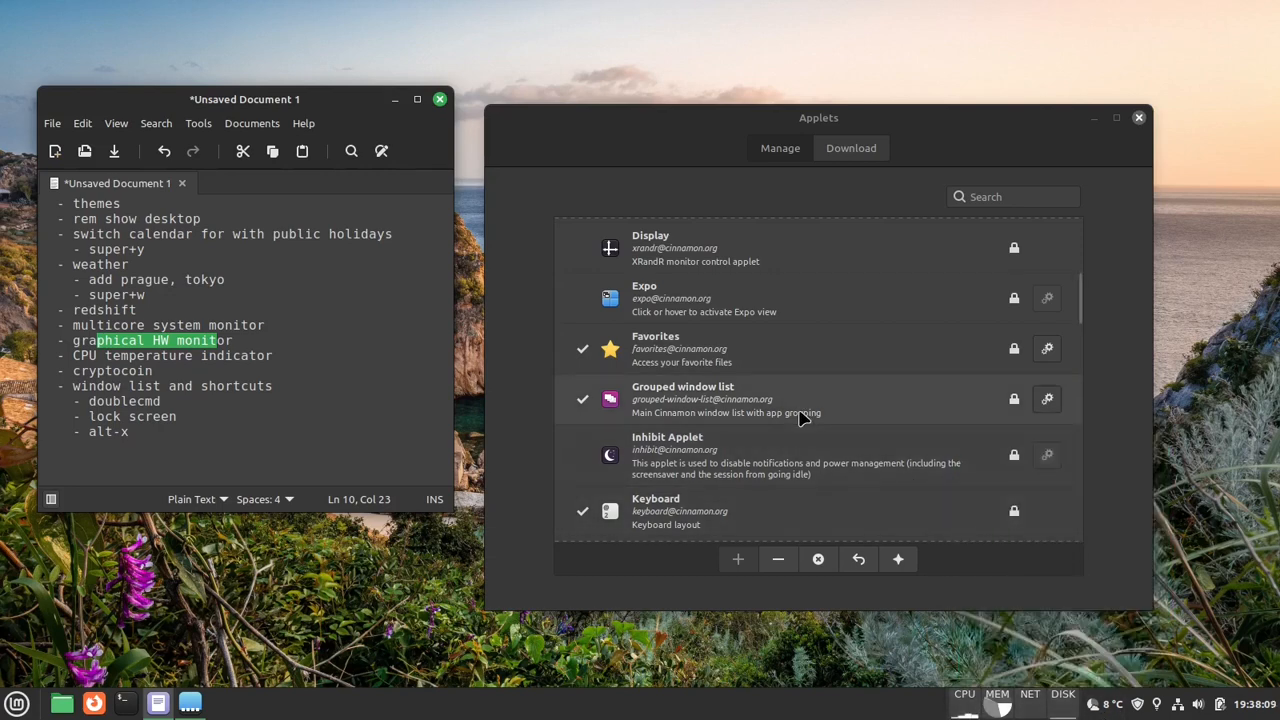
{"action": "scroll", "coordinate": [803, 418], "scroll_direction": "down", "scroll_amount": 2}
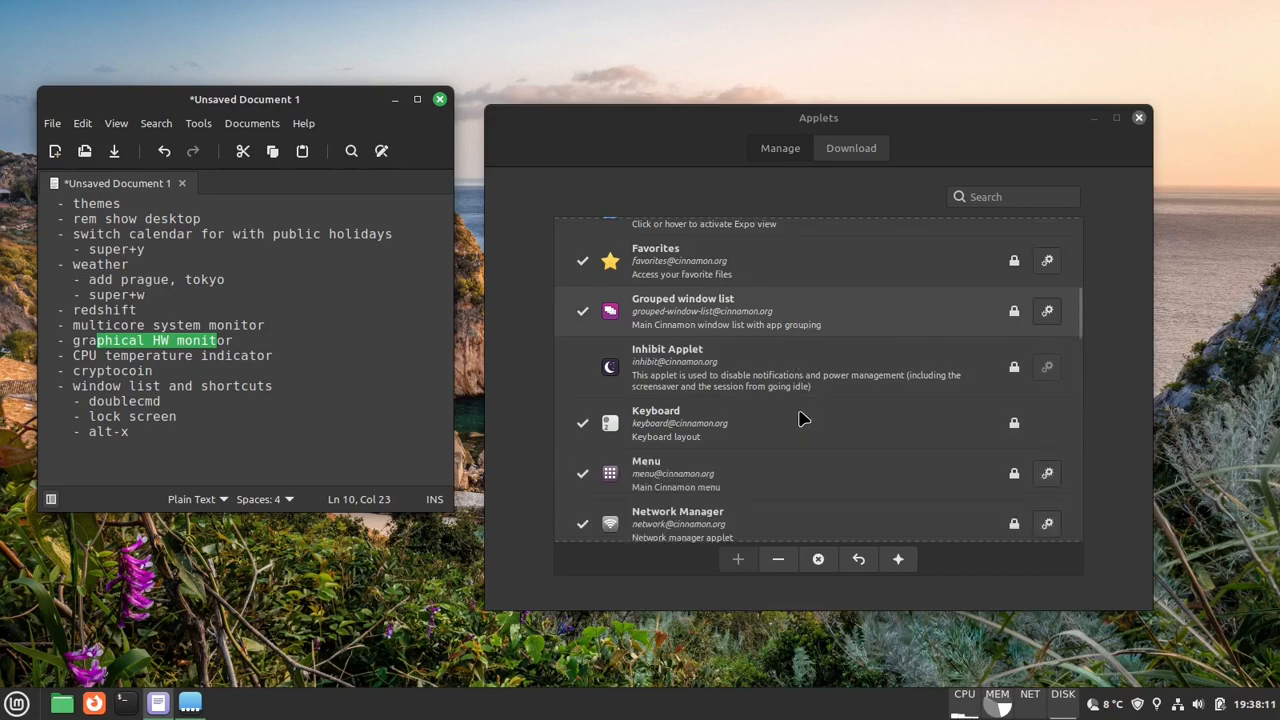
{"action": "scroll", "coordinate": [872, 300], "scroll_direction": "up", "scroll_amount": 10}
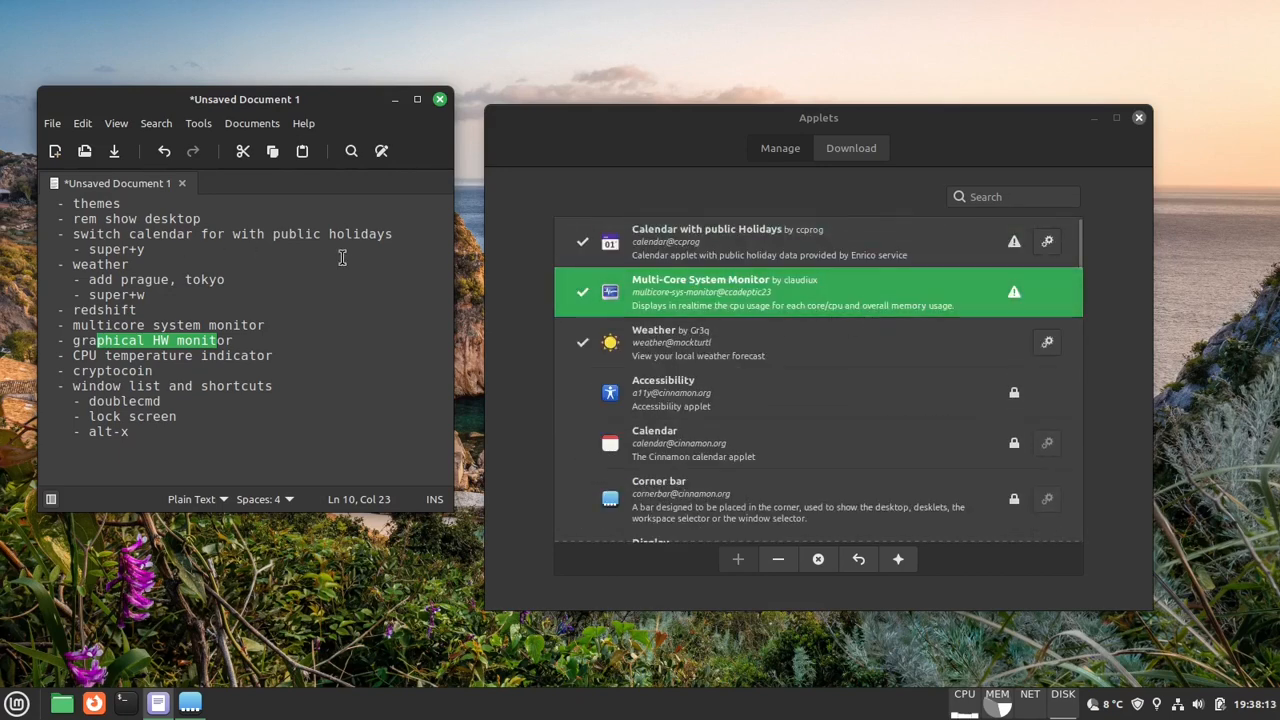
- Find the Graphical hardware monitor applet among the downloadable applets and install it
{"action": "left_click", "coordinate": [853, 148]}
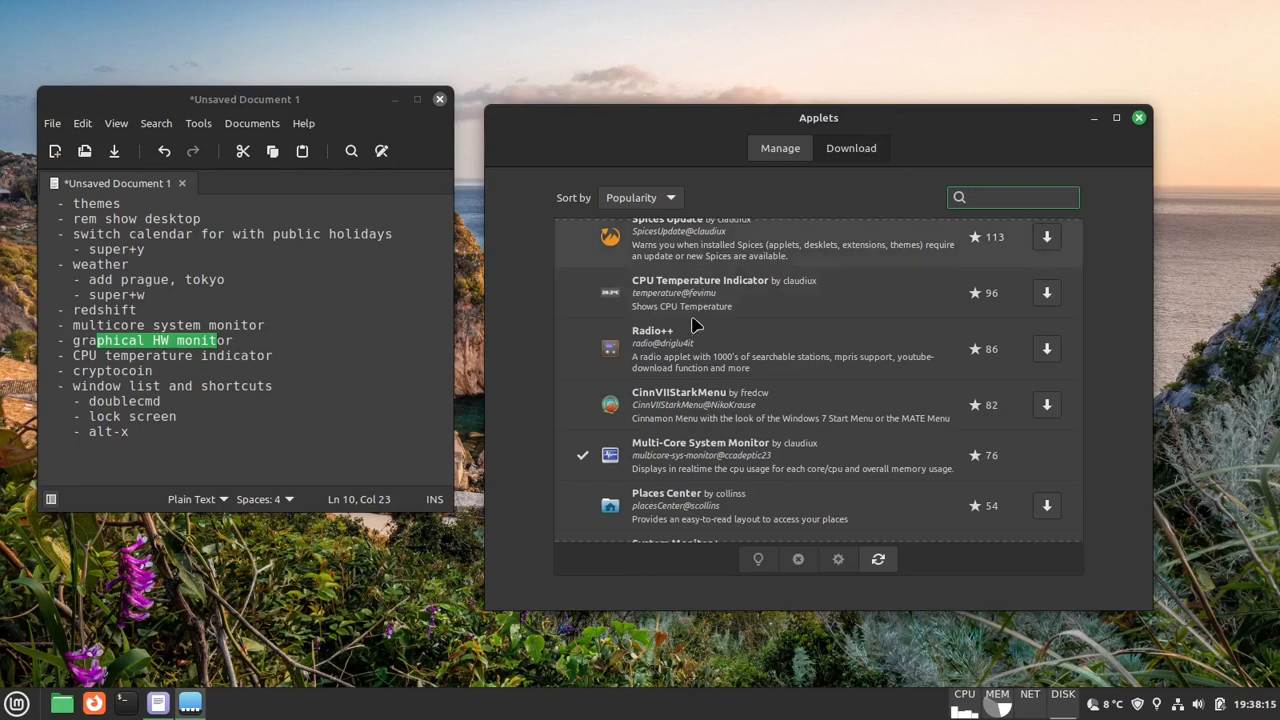
{"action": "scroll", "coordinate": [680, 420], "scroll_direction": "down", "scroll_amount": 4}
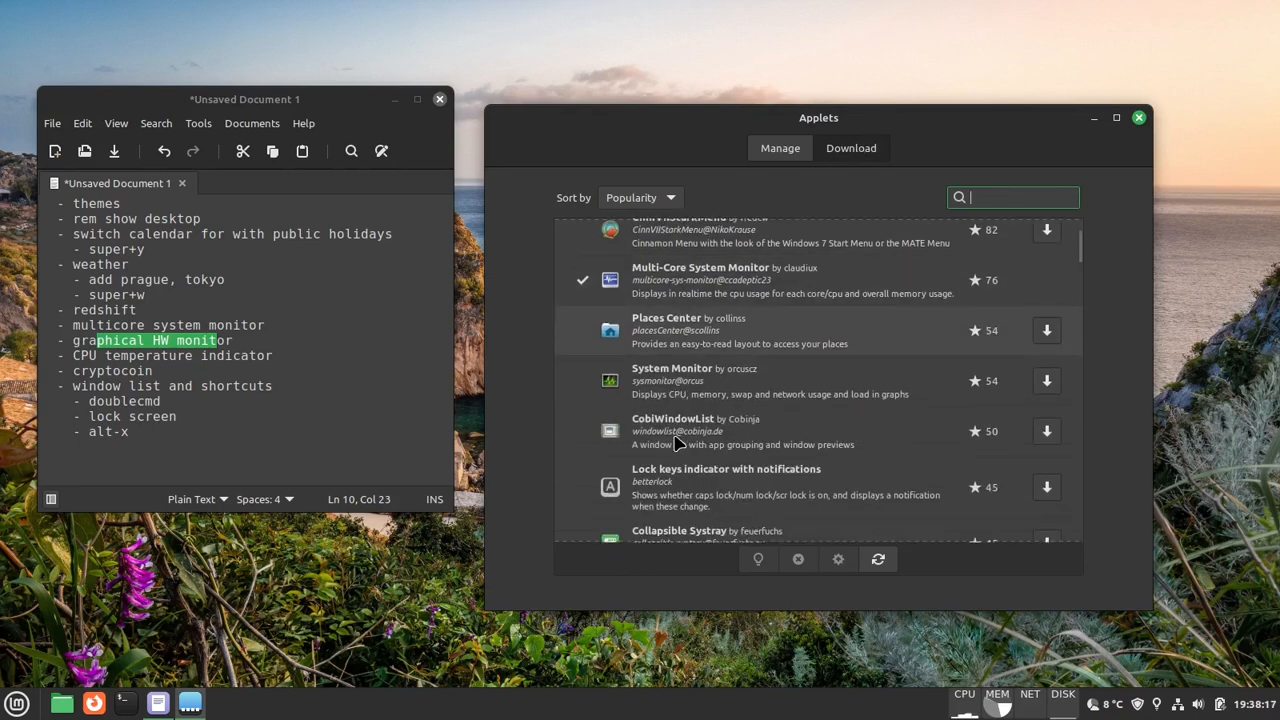
{"action": "scroll", "coordinate": [678, 443], "scroll_direction": "down", "scroll_amount": 2}
{"action": "scroll", "coordinate": [678, 443], "scroll_direction": "down", "scroll_amount": 5}
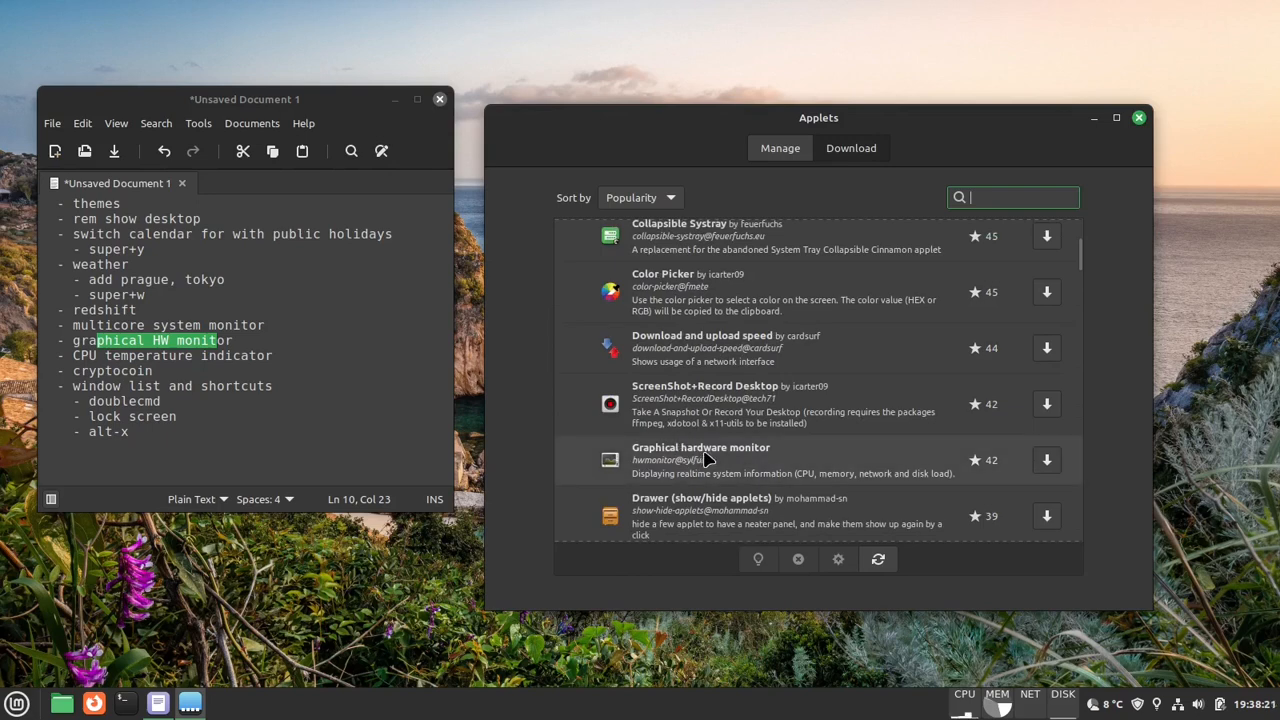
{"action": "left_click", "coordinate": [705, 459]}
{"action": "left_click", "coordinate": [1047, 461]}
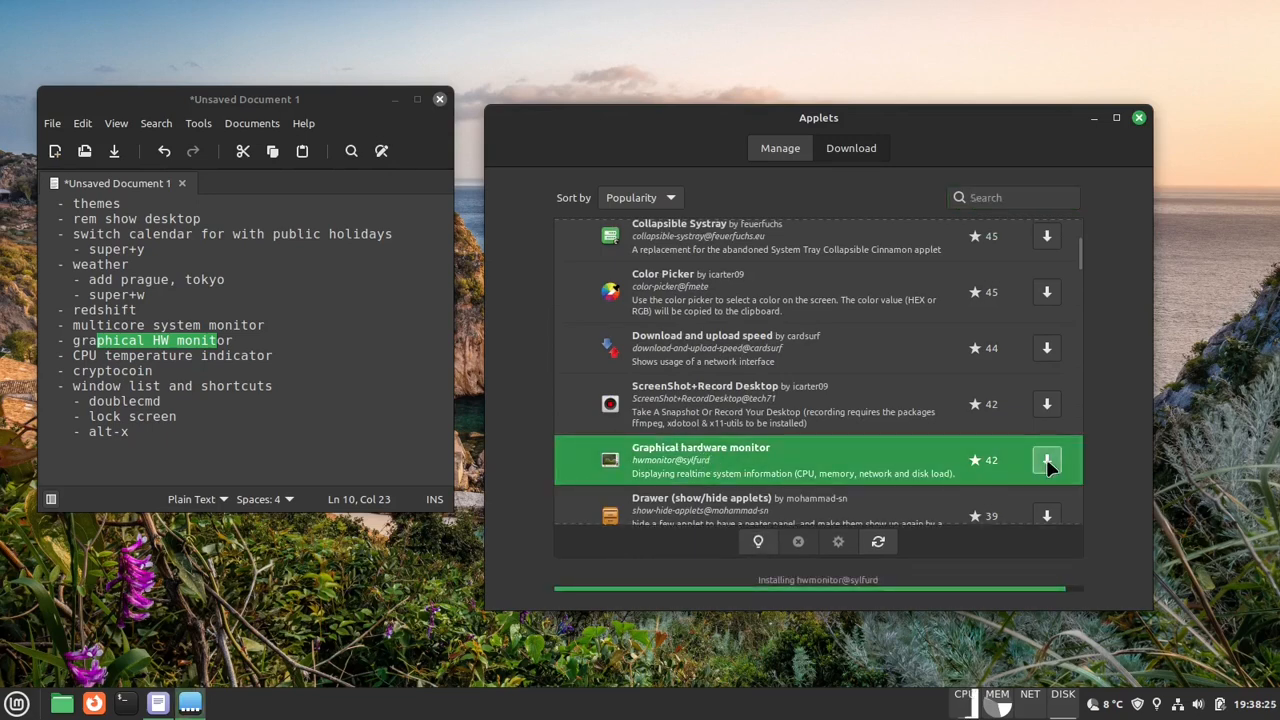
- Add the Graphical hardware monitor applet from the installed applets to the panel
{"action": "left_click", "coordinate": [757, 148]}
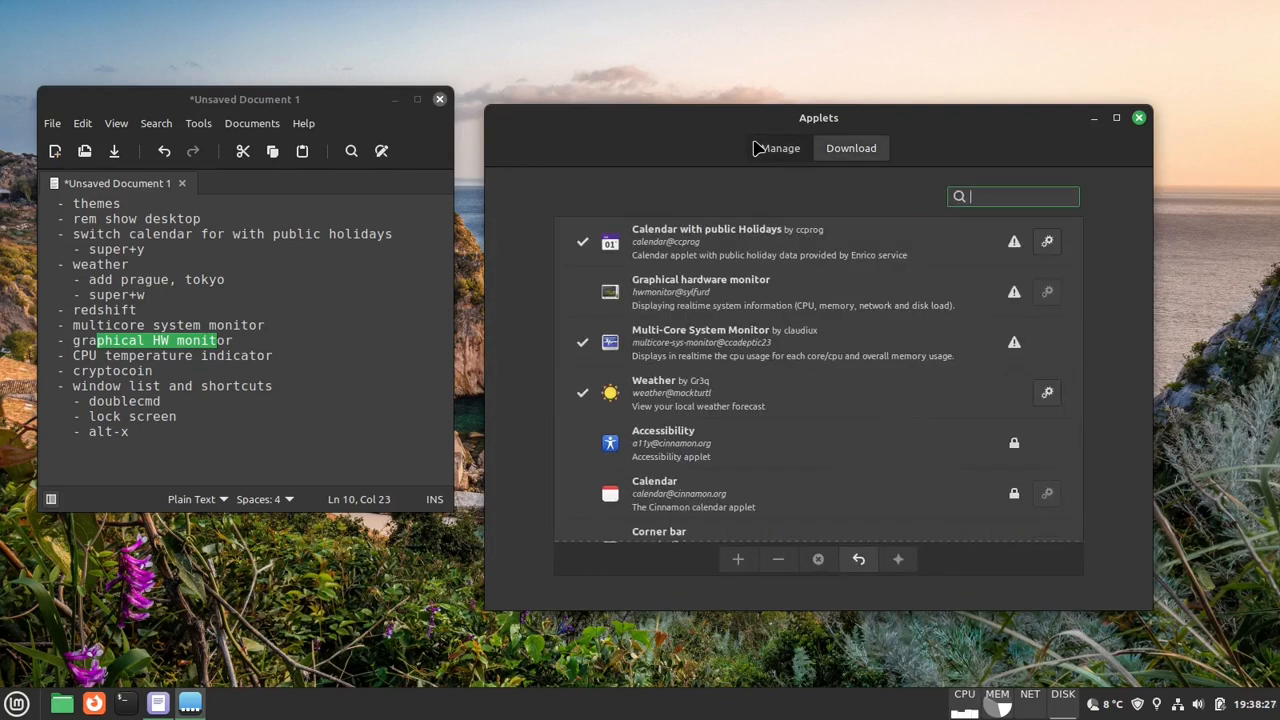
{"action": "left_click", "coordinate": [786, 290]}
{"action": "left_click", "coordinate": [737, 559]}
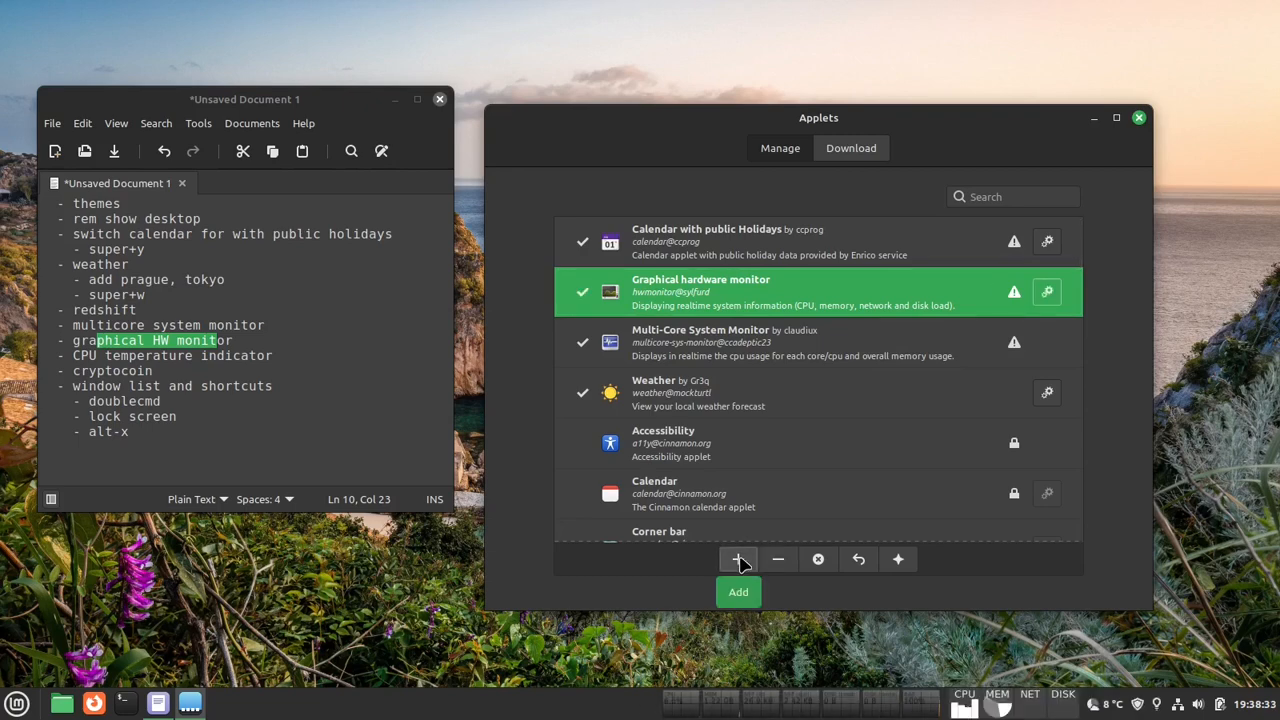
- Use panel edit mode to place the Graphical hardware monitor between the Multi-Core System Monitor and the status applets, and leave edit mode
{"action": "right_click", "coordinate": [521, 711]}
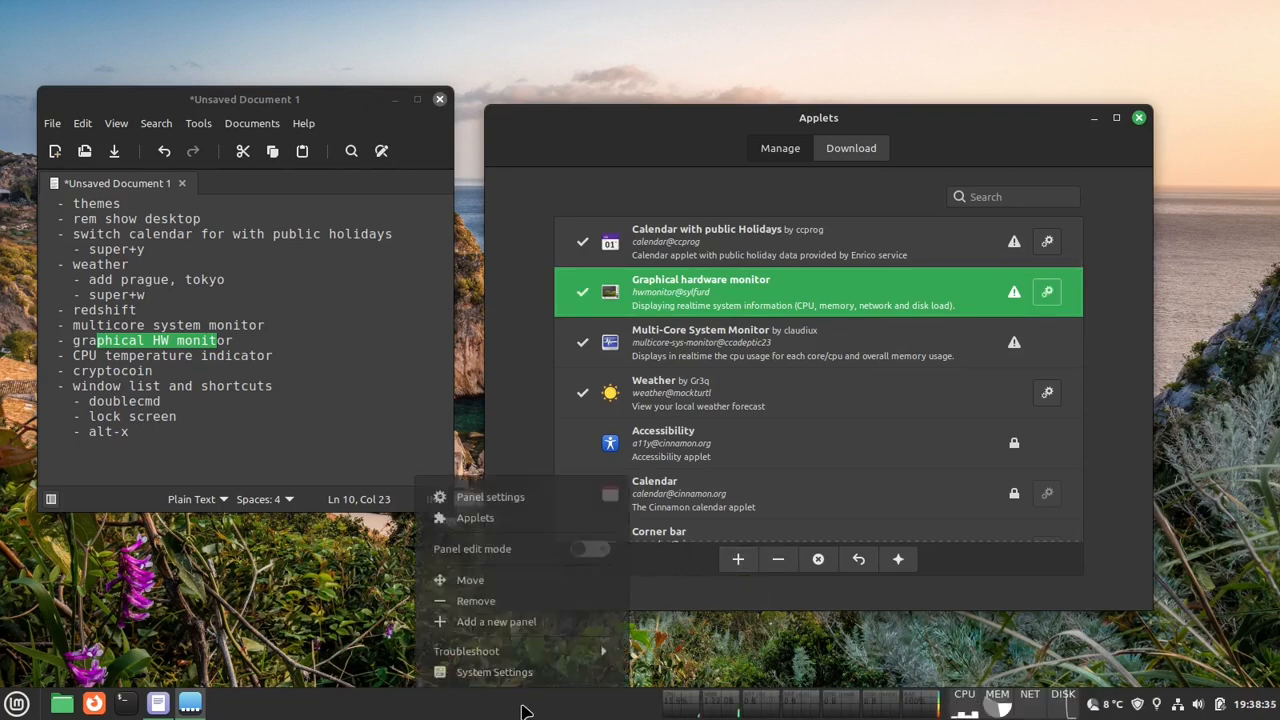
{"action": "left_click", "coordinate": [503, 545]}
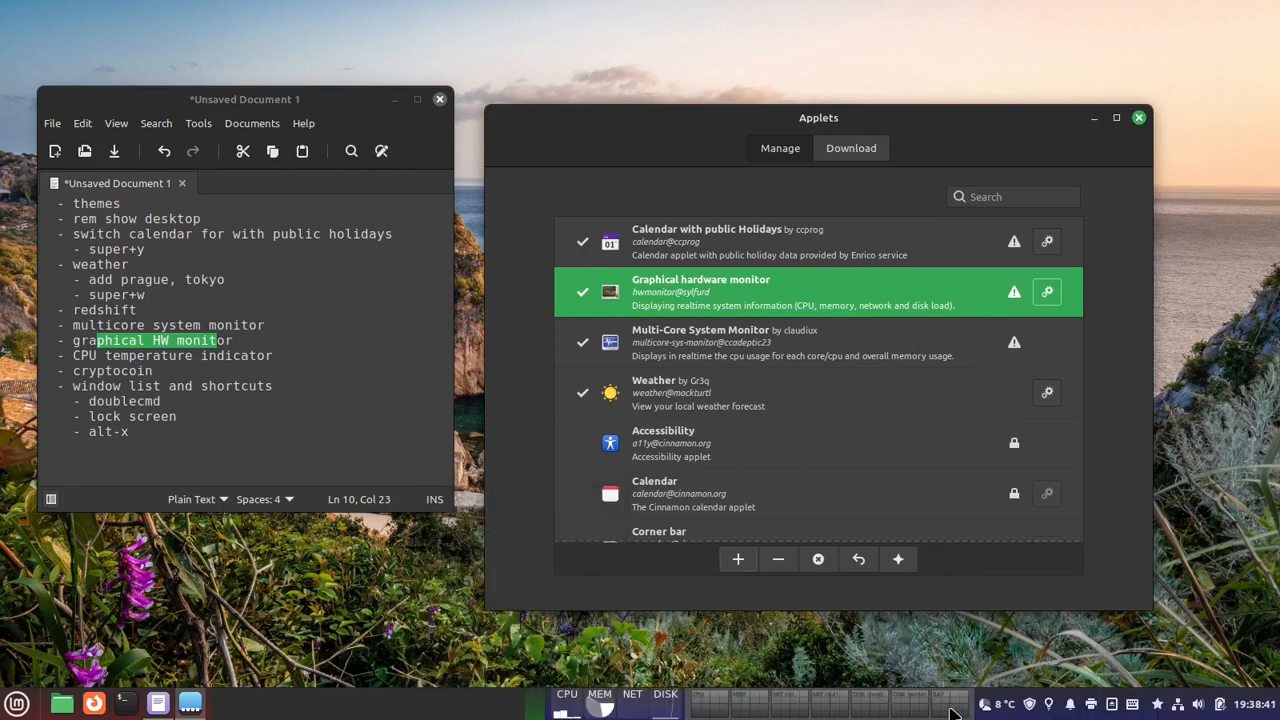
{"action": "right_click", "coordinate": [443, 706]}
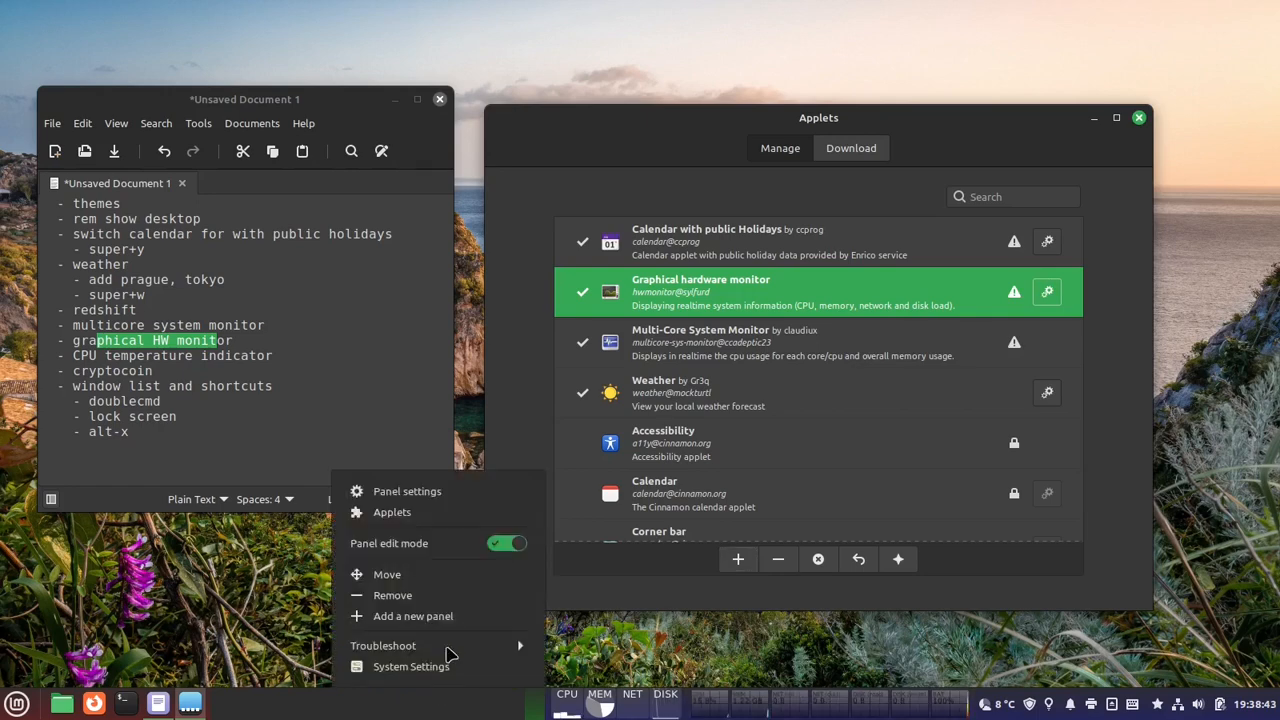
{"action": "left_click", "coordinate": [450, 549]}
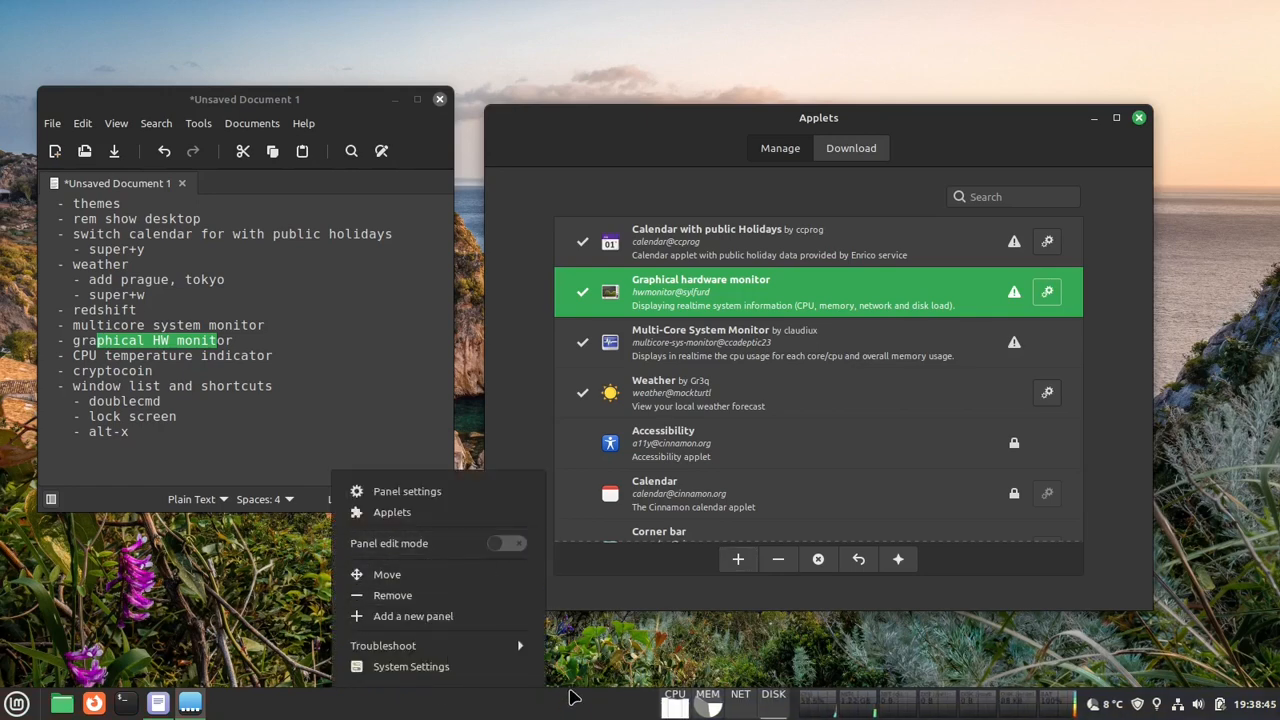
- Open the Multi-Core System Monitor preferences and disable its Disk IO graph
{"action": "right_click", "coordinate": [735, 712]}
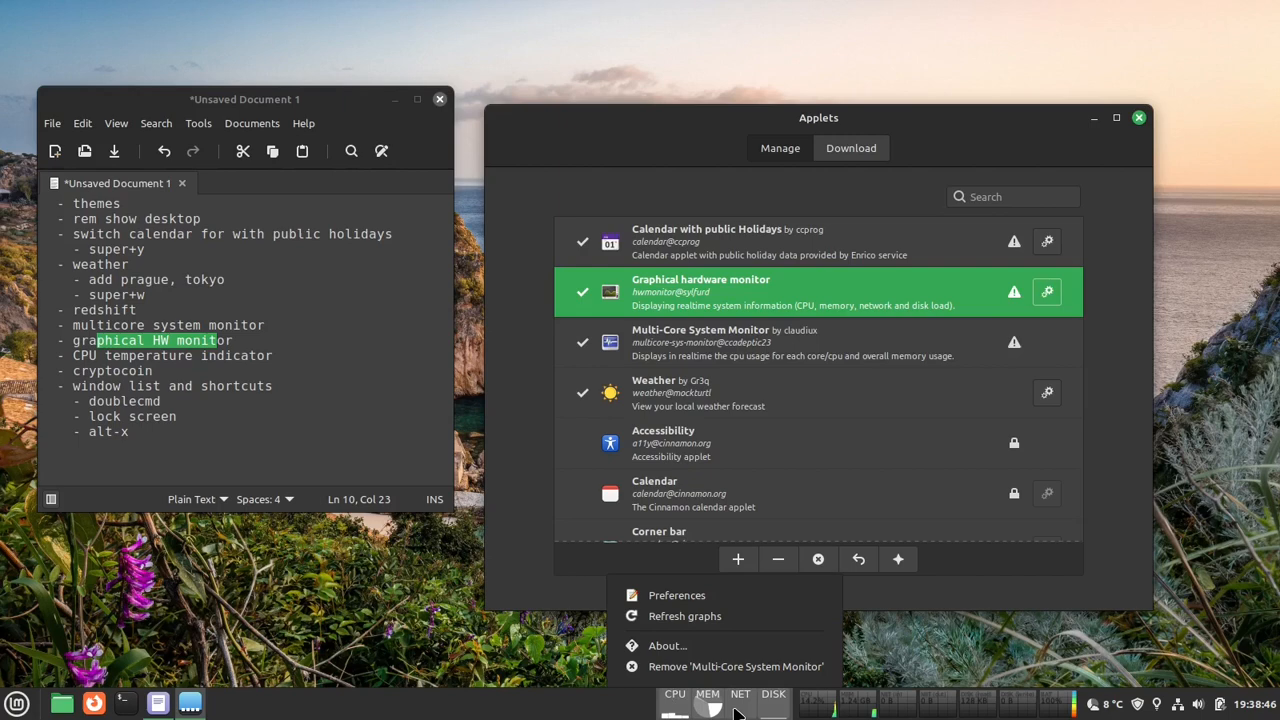
{"action": "left_click", "coordinate": [725, 598]}
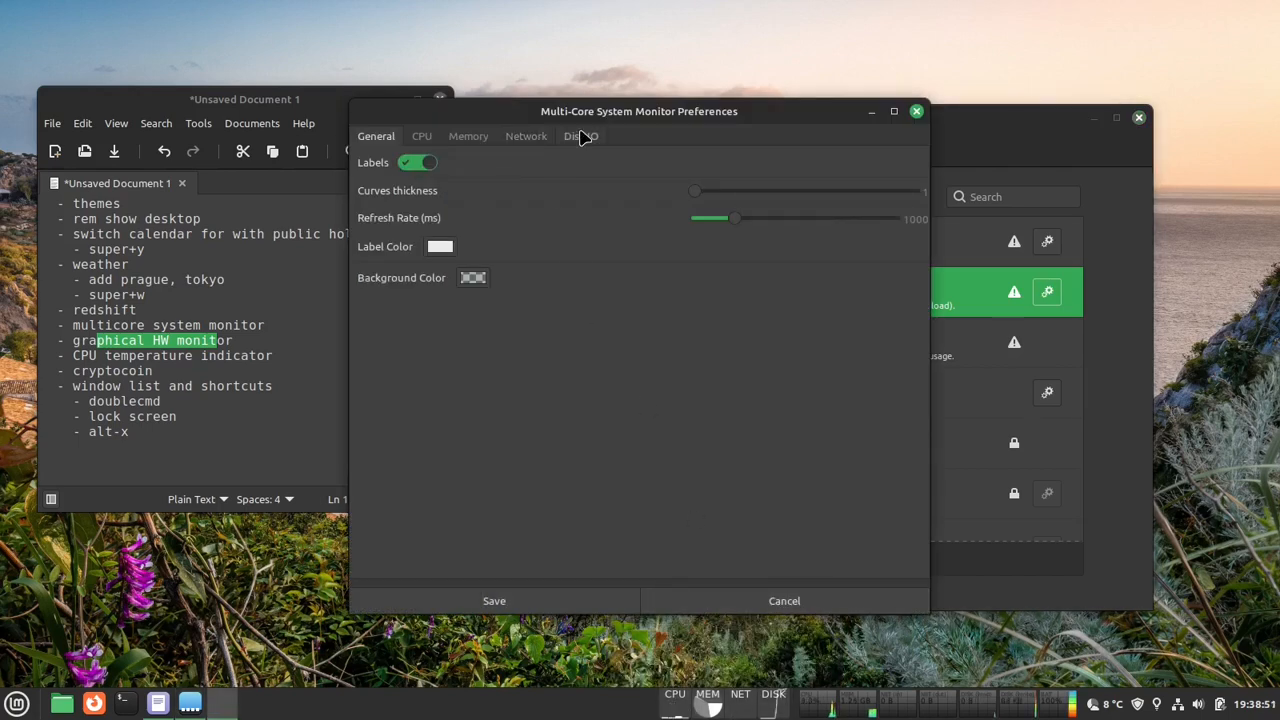
{"action": "left_click", "coordinate": [585, 137]}
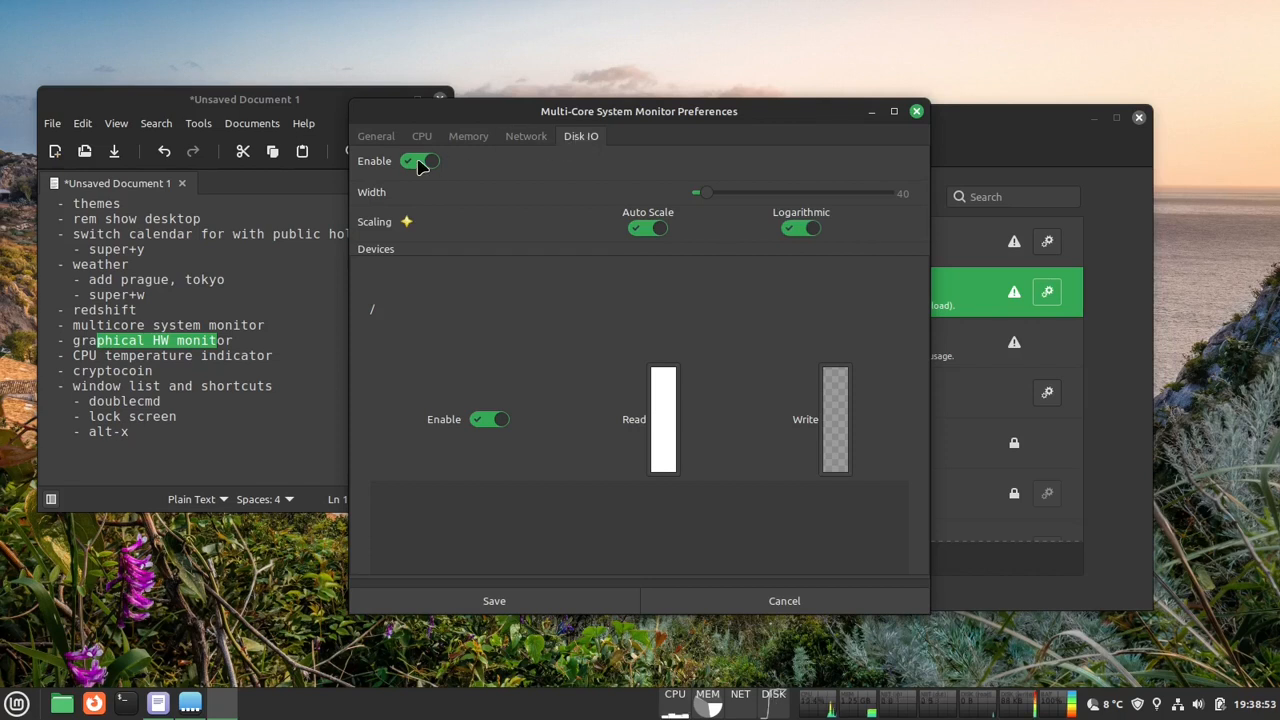
{"action": "left_click", "coordinate": [420, 163]}
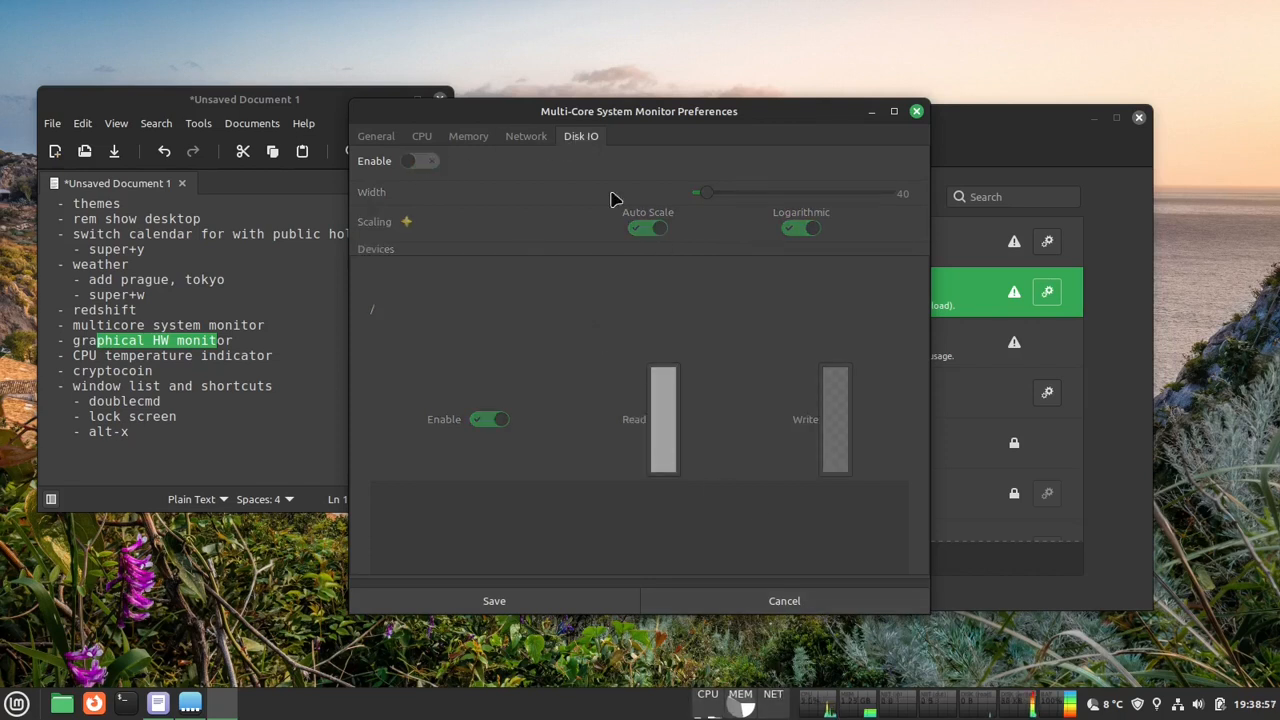
- Enable the lo device for the monitor's network graph, with green for Down and blue for Up
{"action": "left_click", "coordinate": [527, 137]}
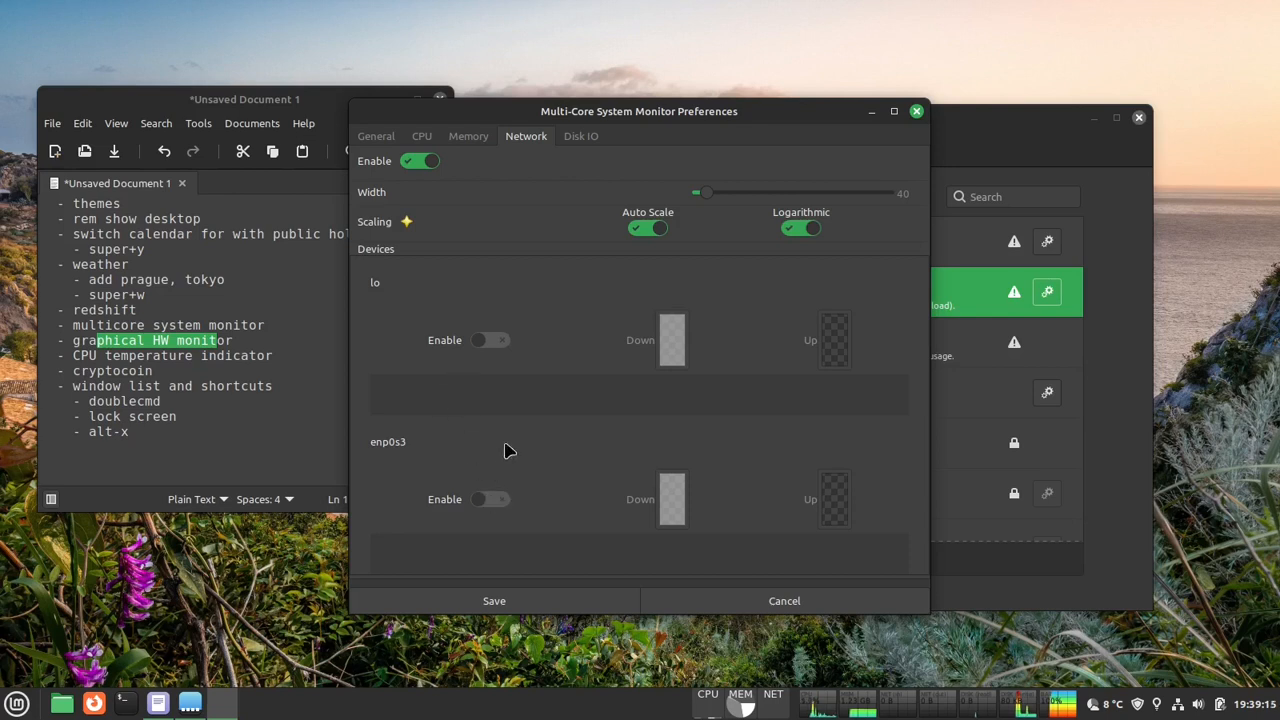
{"action": "left_click", "coordinate": [500, 342]}
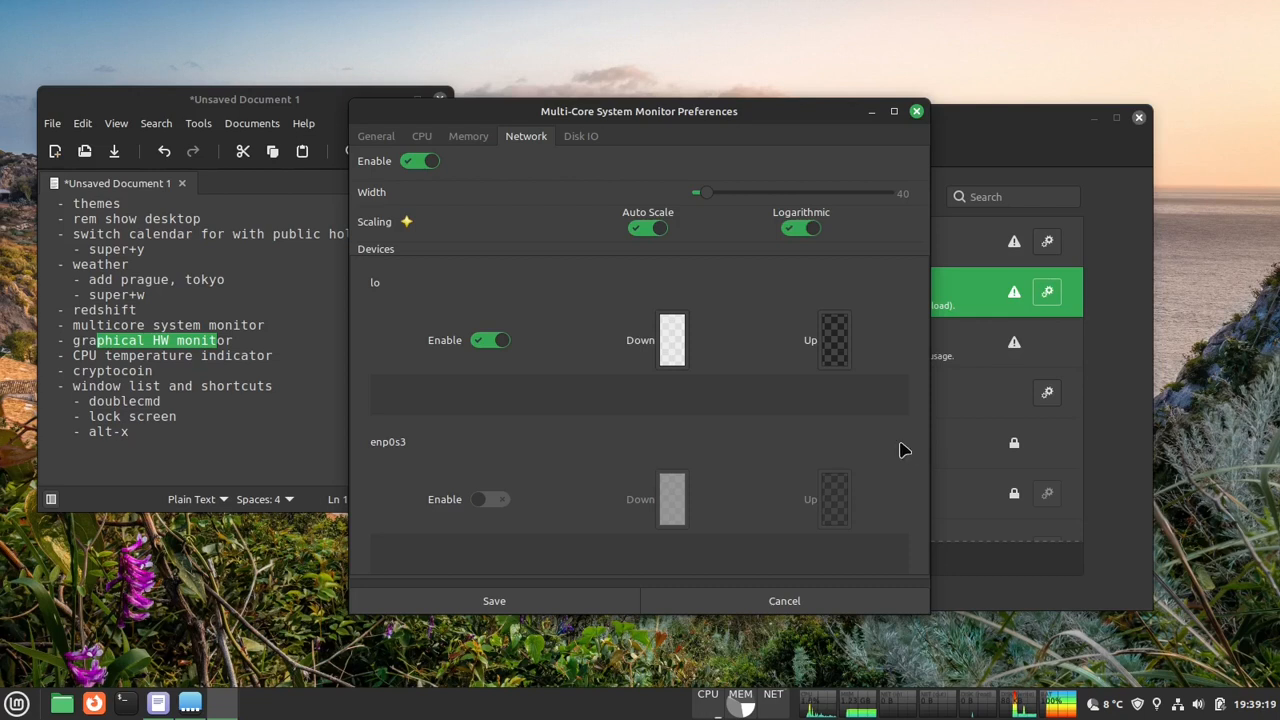
{"action": "left_click", "coordinate": [672, 340]}
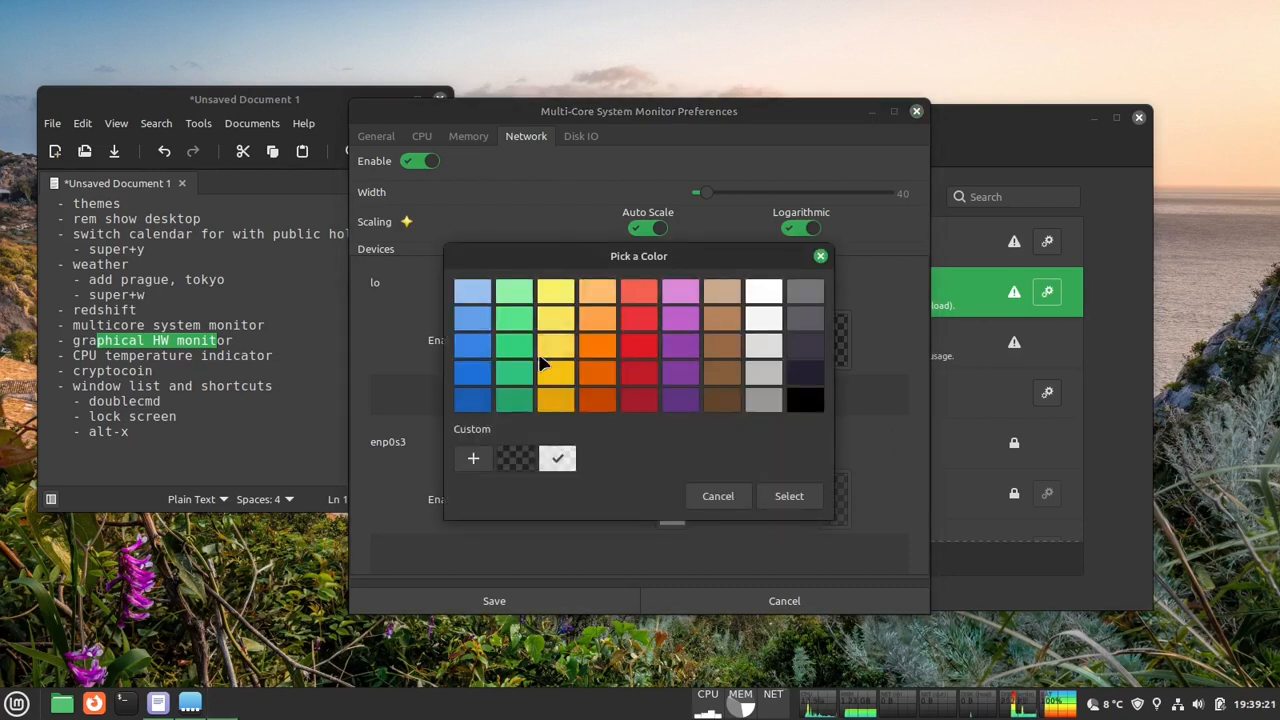
{"action": "left_click", "coordinate": [806, 506]}
{"action": "left_click", "coordinate": [831, 360]}
{"action": "left_click", "coordinate": [472, 345]}
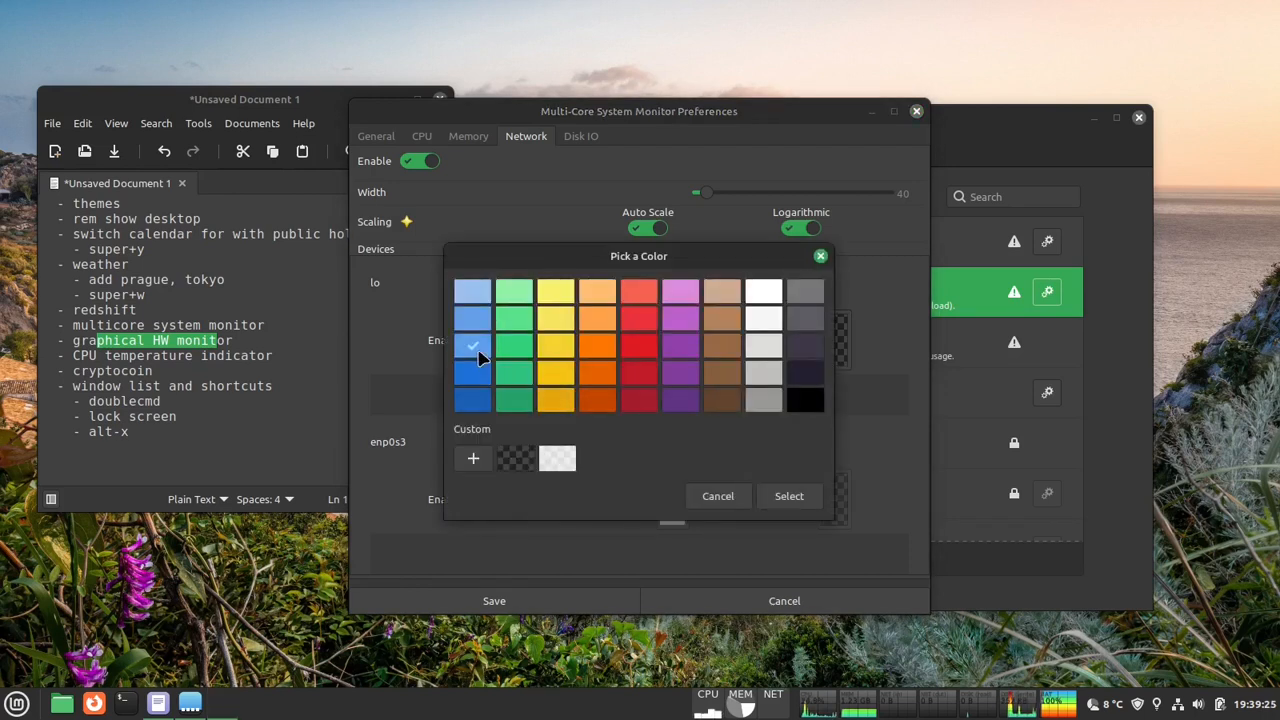
{"action": "left_click", "coordinate": [806, 500]}
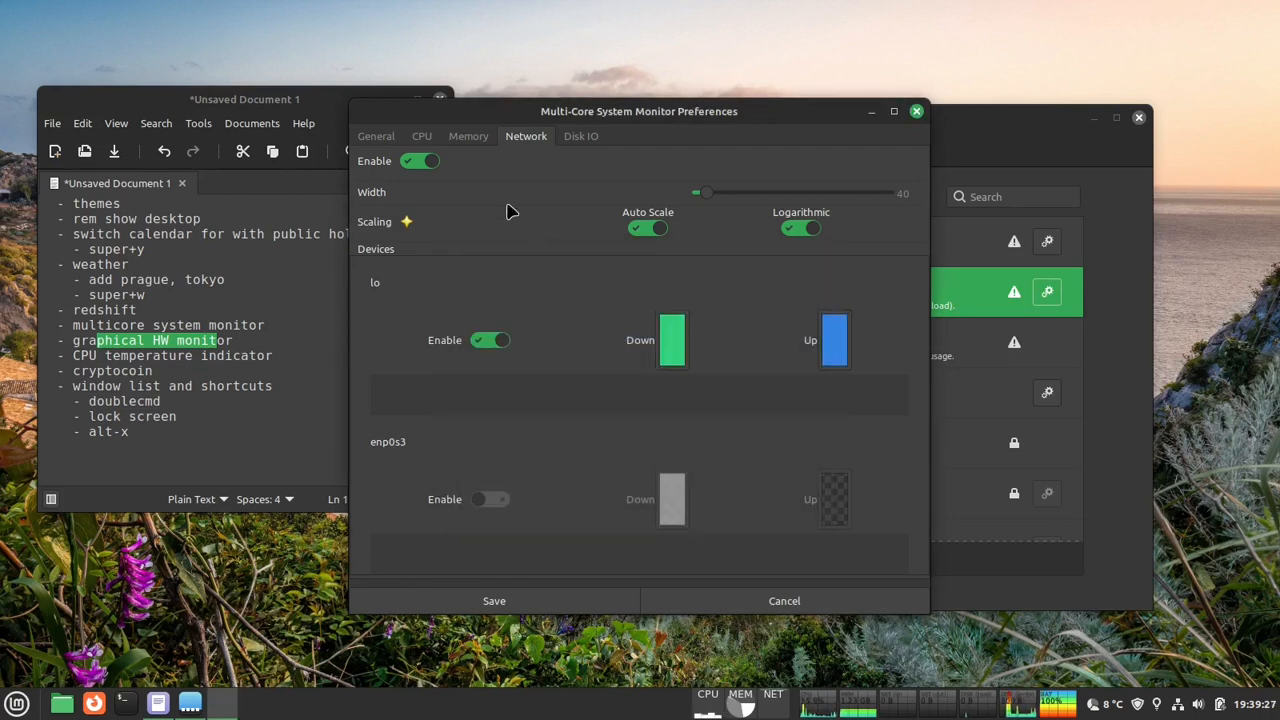
- Turn on Color by activity level and Use automatic colors for the CPU graph, and look over the general and memory settings
{"action": "left_click", "coordinate": [474, 140]}
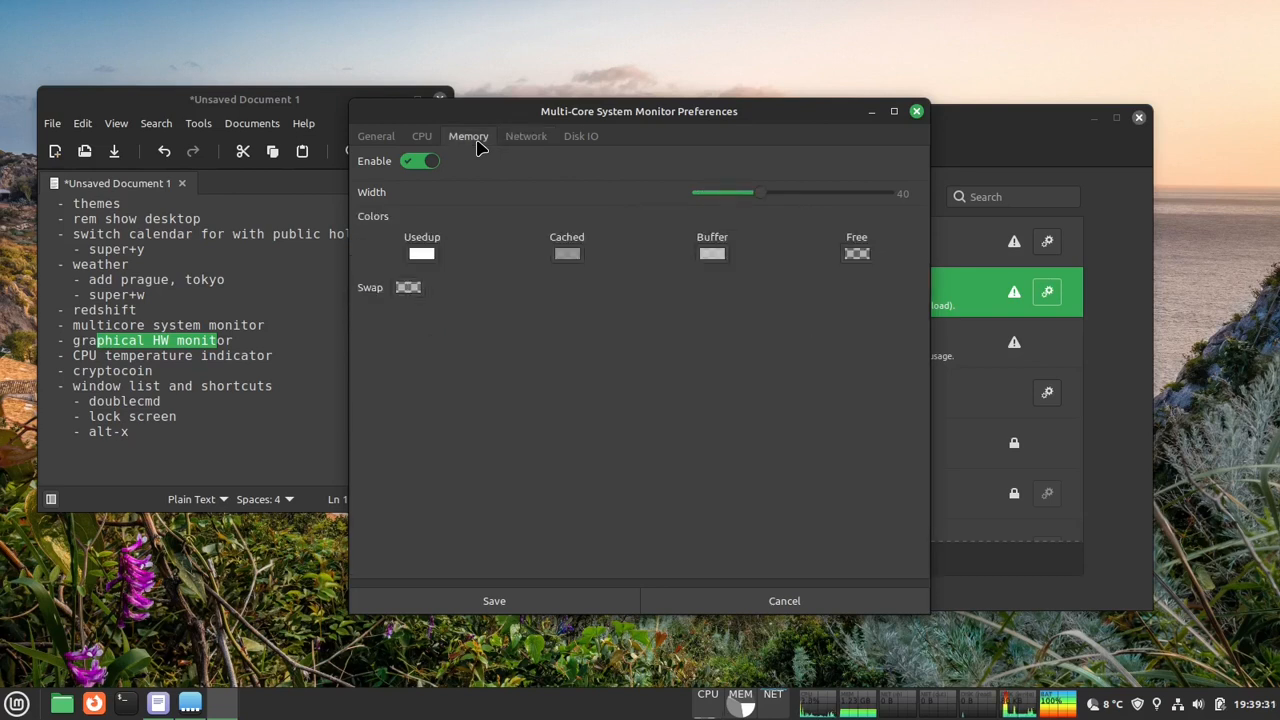
{"action": "left_click", "coordinate": [434, 145]}
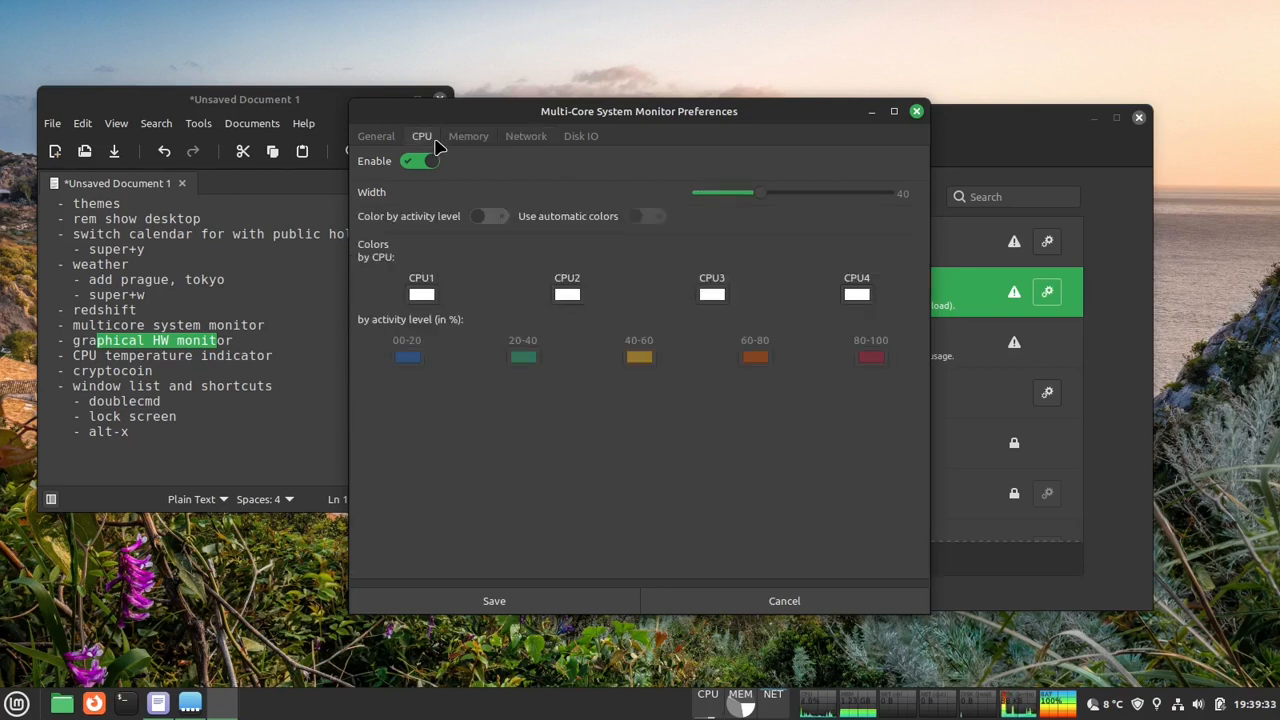
{"action": "left_click", "coordinate": [490, 216]}
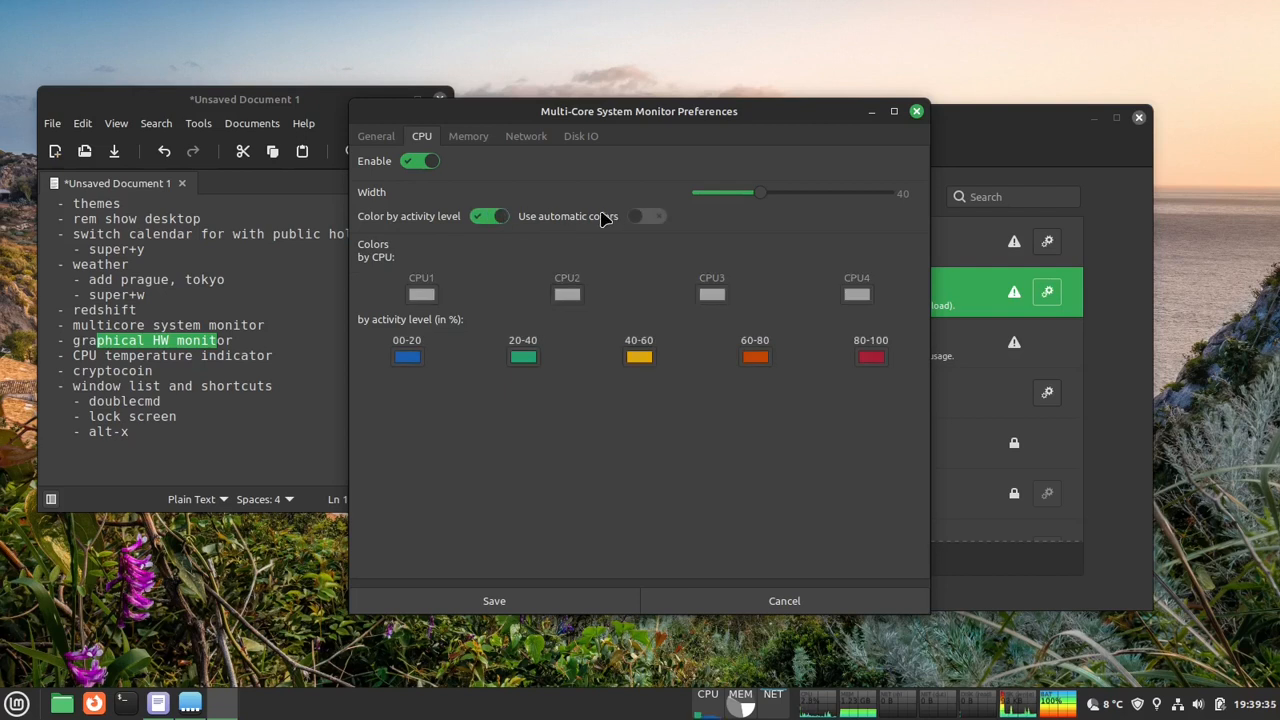
{"action": "left_click", "coordinate": [649, 216]}
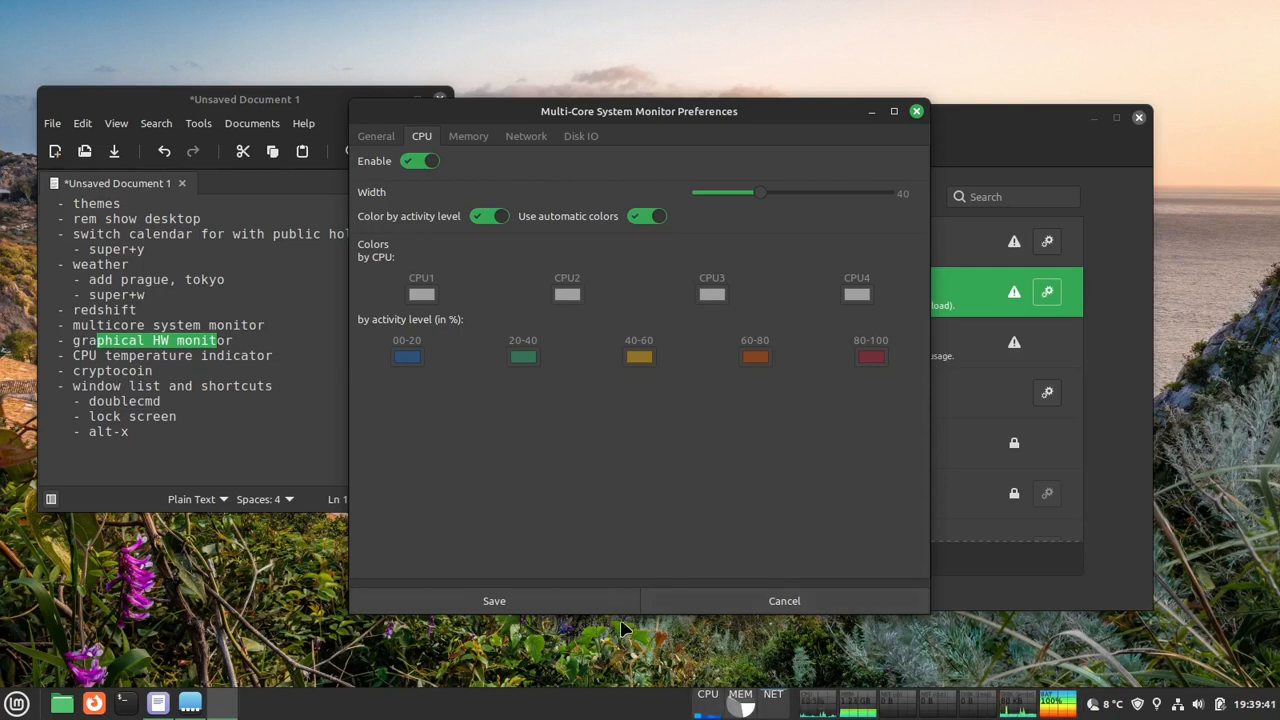
{"action": "left_click", "coordinate": [380, 139]}
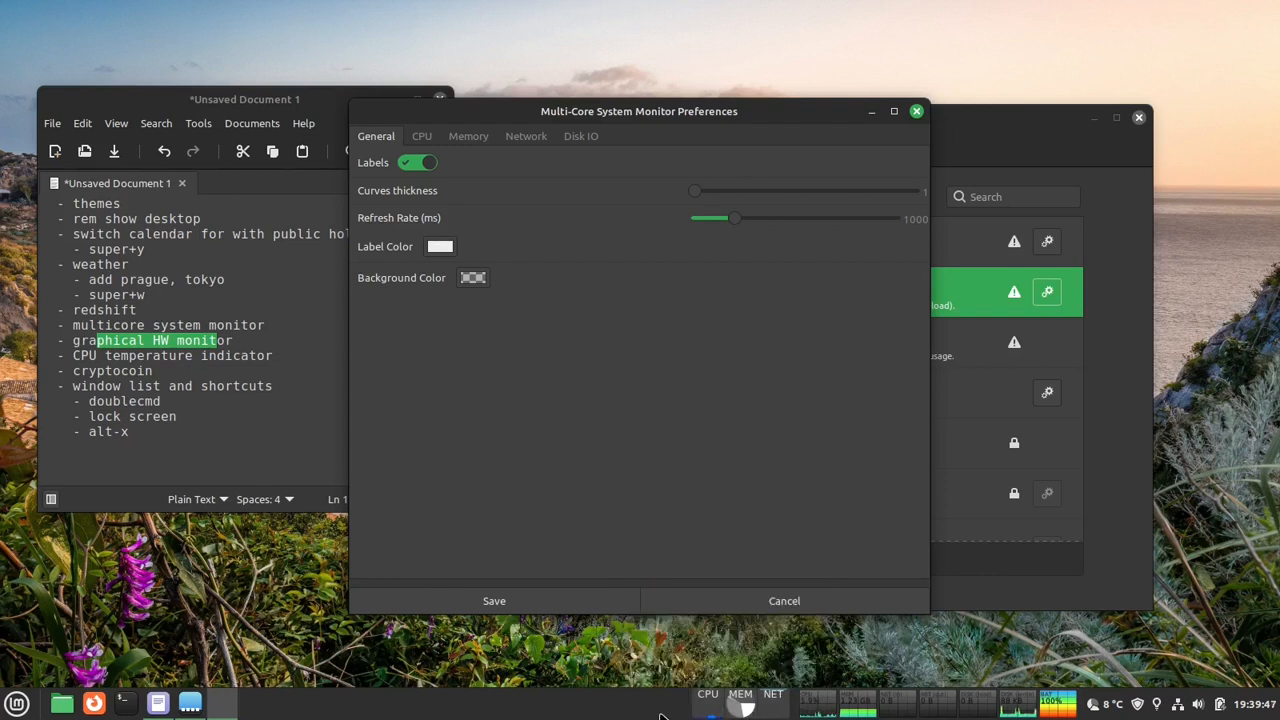
{"action": "left_click", "coordinate": [470, 137]}
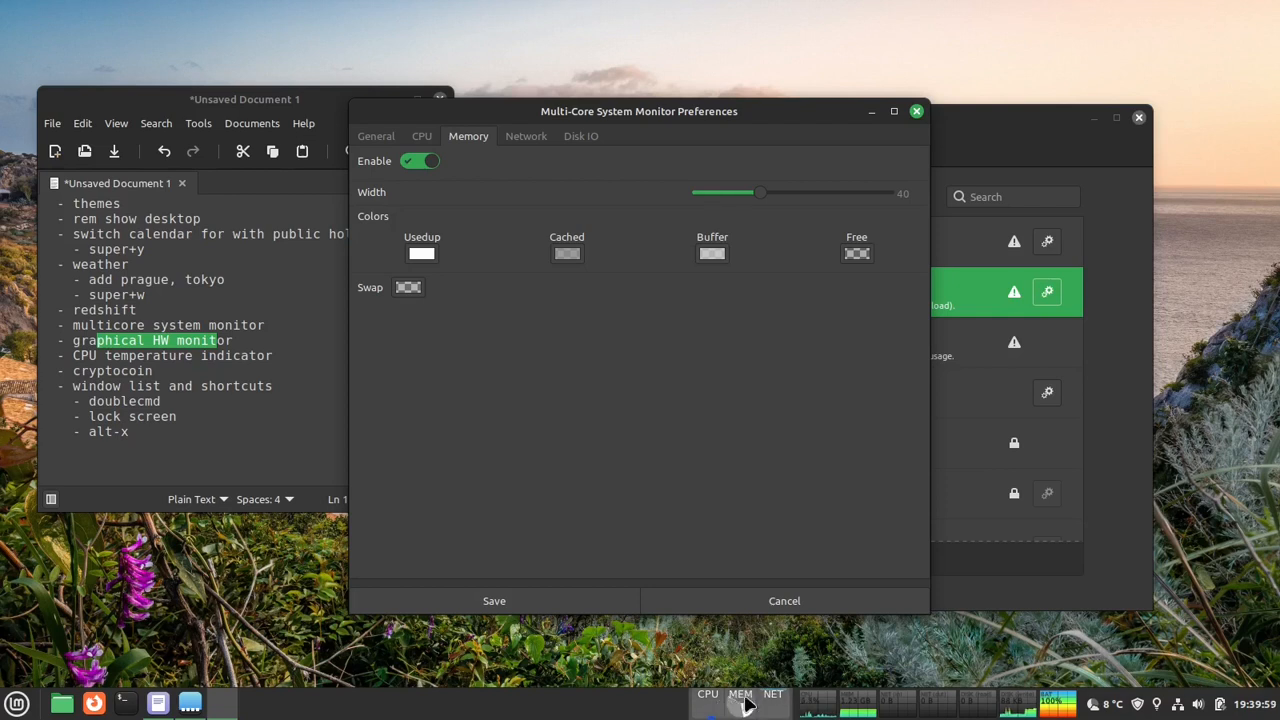
- Reduce the panel height to 30 in the panel settings and close them
{"action": "right_click", "coordinate": [628, 714]}
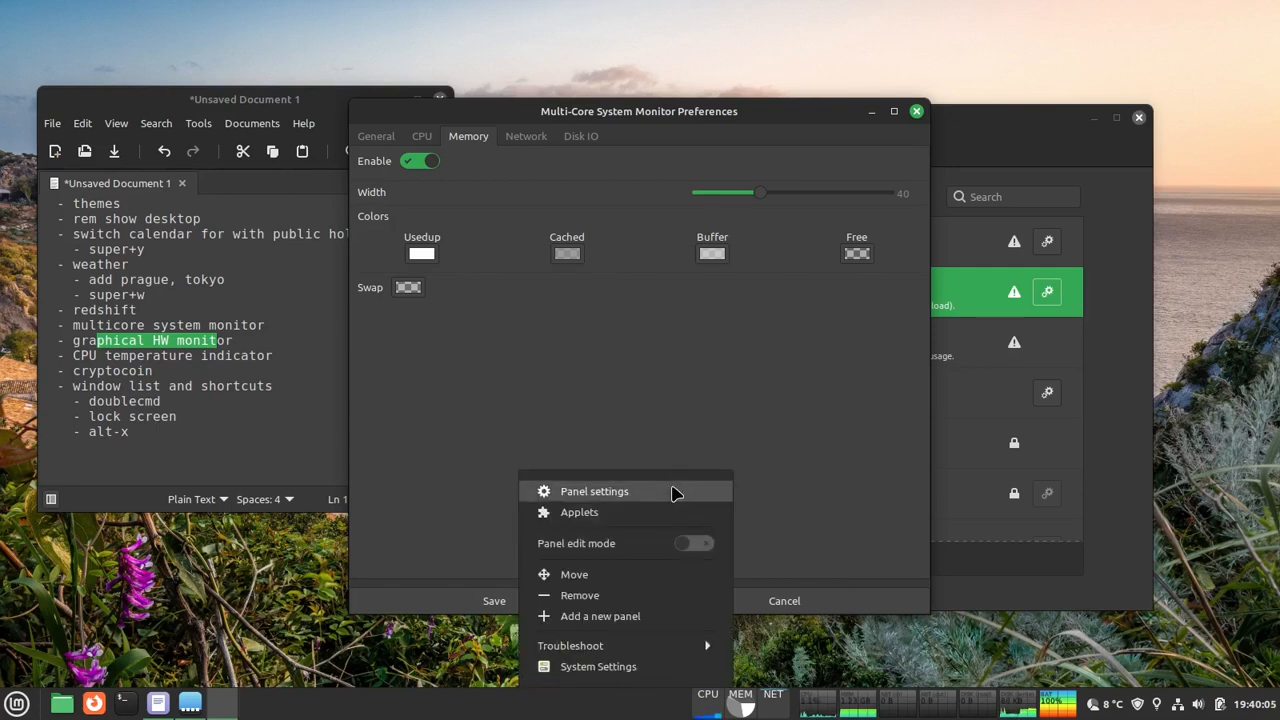
{"action": "left_click", "coordinate": [674, 492]}
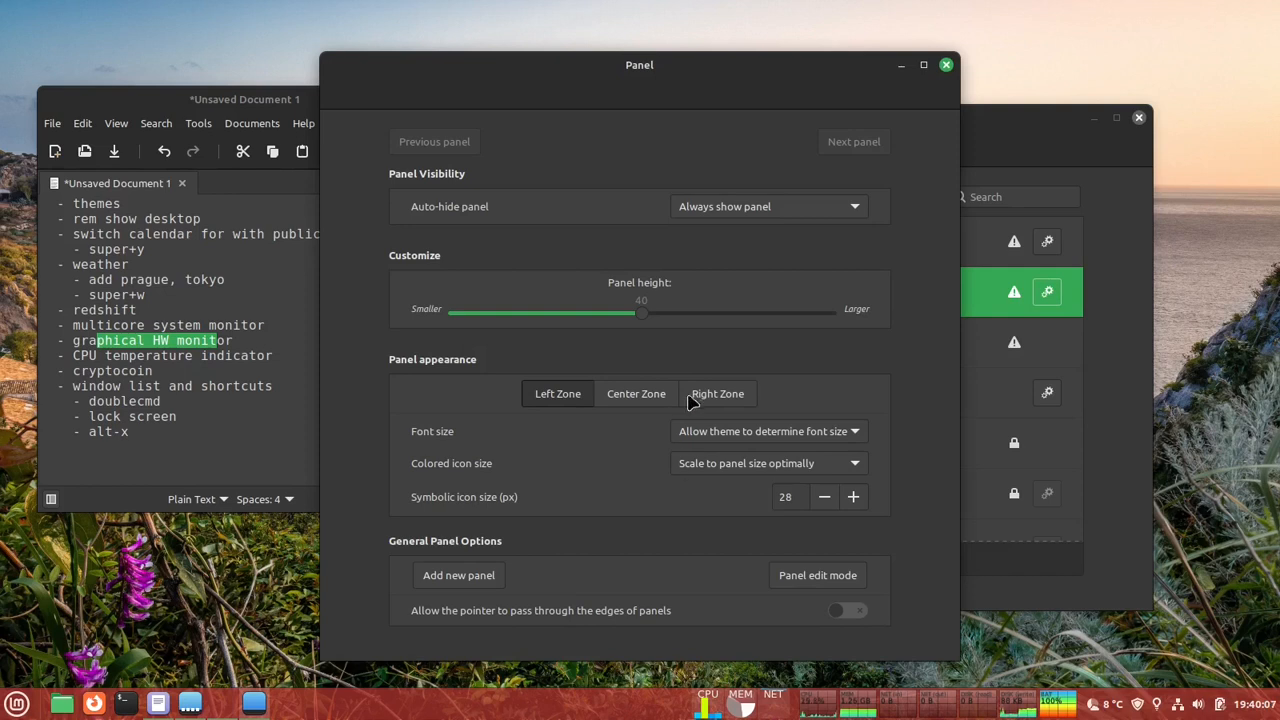
{"action": "left_click_drag", "start_coordinate": [660, 311], "coordinate": [645, 318]}
{"action": "scroll", "coordinate": [645, 318], "scroll_direction": "down", "scroll_amount": 2}
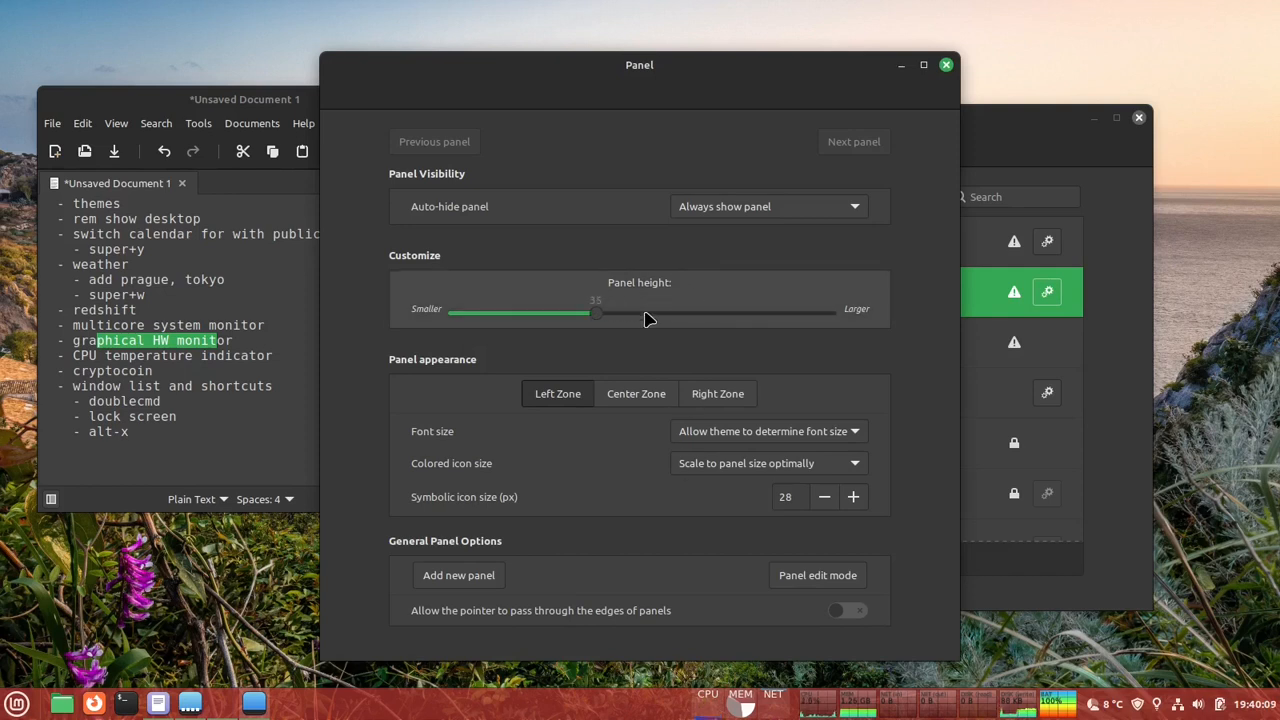
{"action": "scroll", "coordinate": [645, 318], "scroll_direction": "down", "scroll_amount": 2}
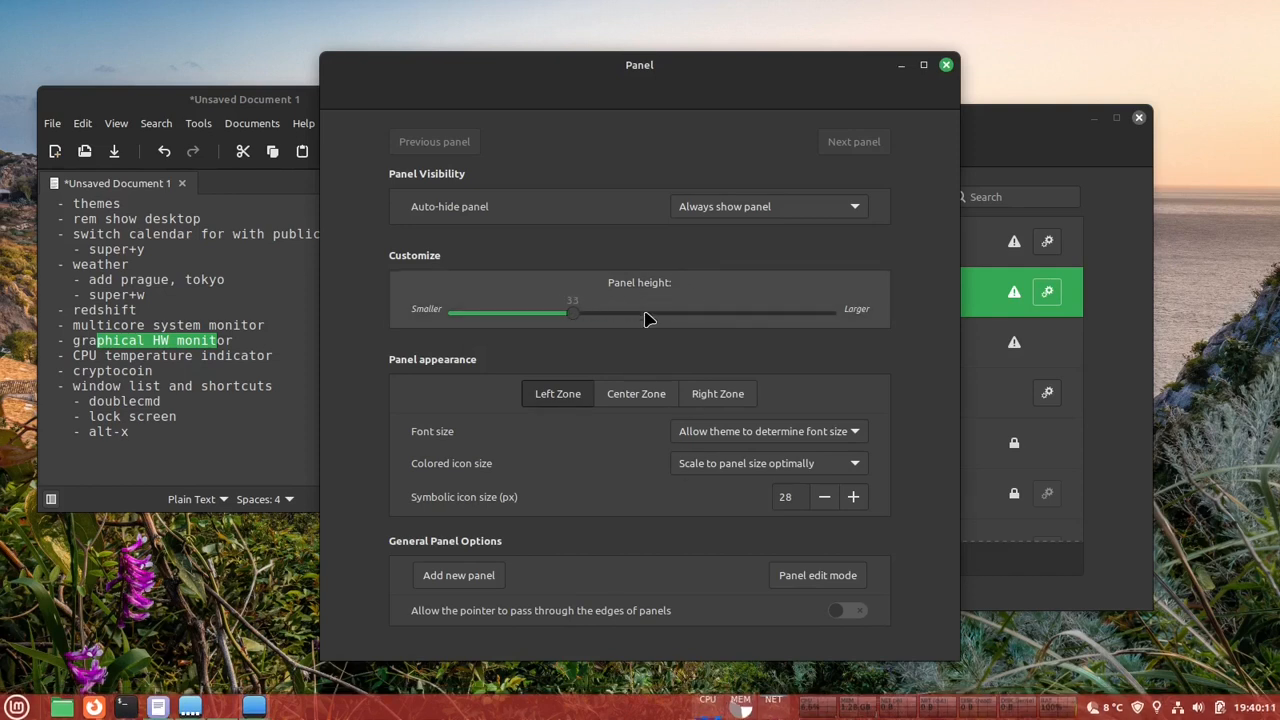
{"action": "scroll", "coordinate": [645, 318], "scroll_direction": "down", "scroll_amount": 3}
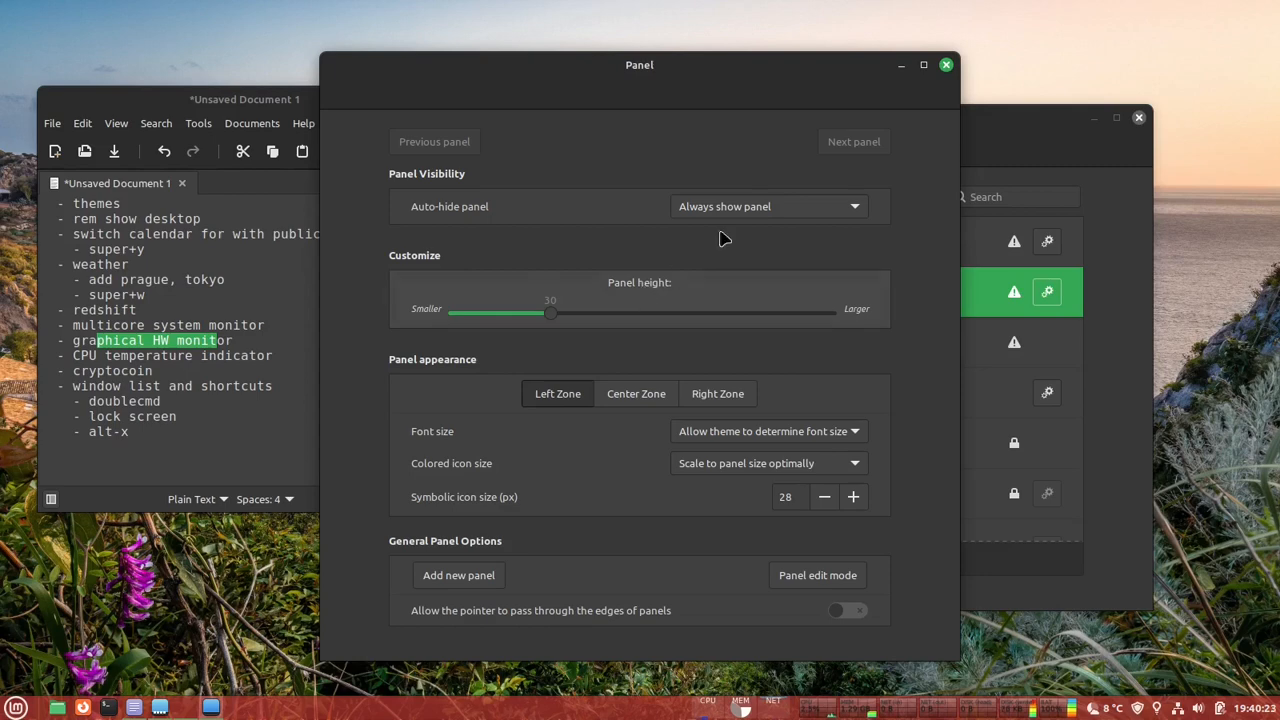
{"action": "left_click", "coordinate": [946, 66]}
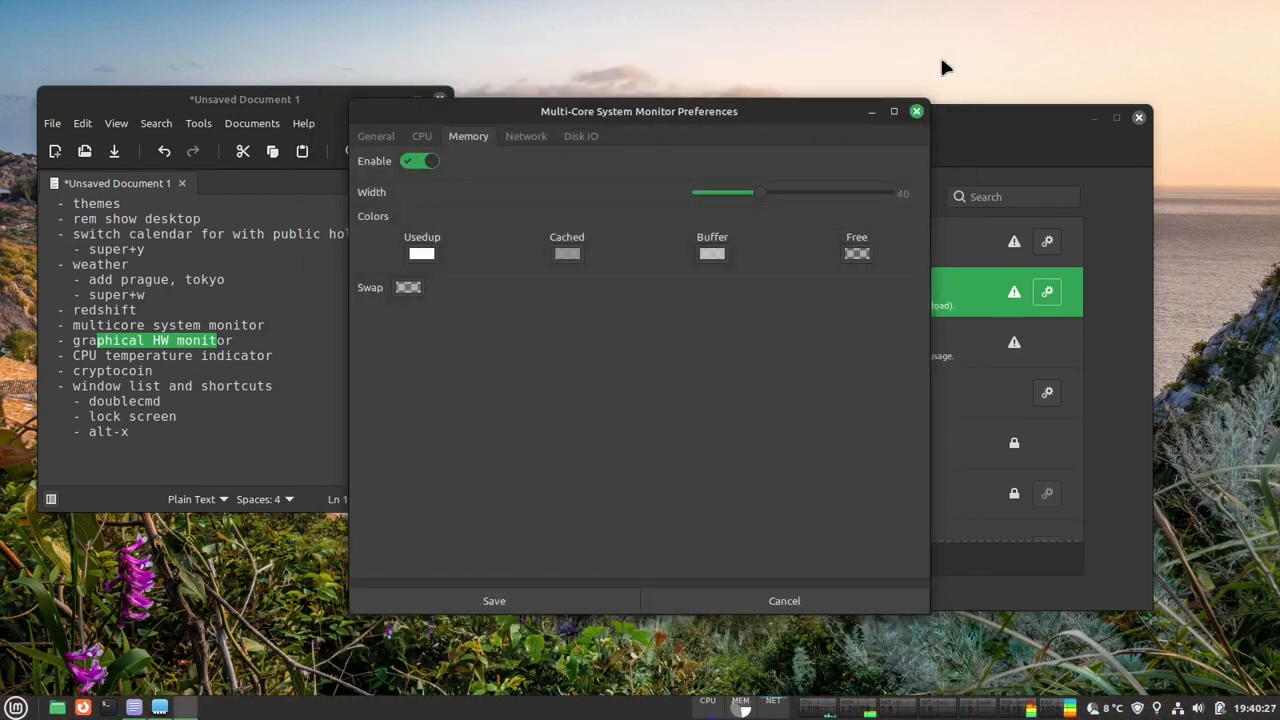
- Reopen the Multi-Core System Monitor preferences from its panel applet and set the memory graph's width to 30
{"action": "left_click", "coordinate": [916, 111]}
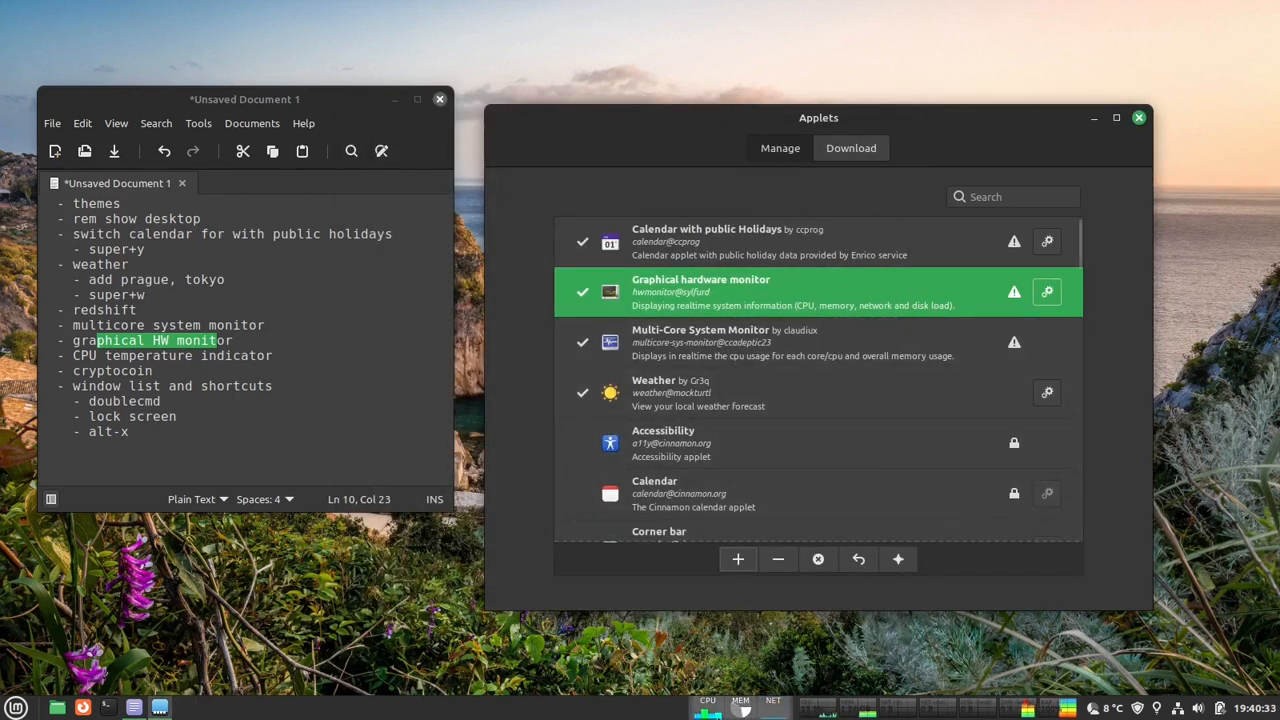
{"action": "mouse_move", "coordinate": [160, 710]}
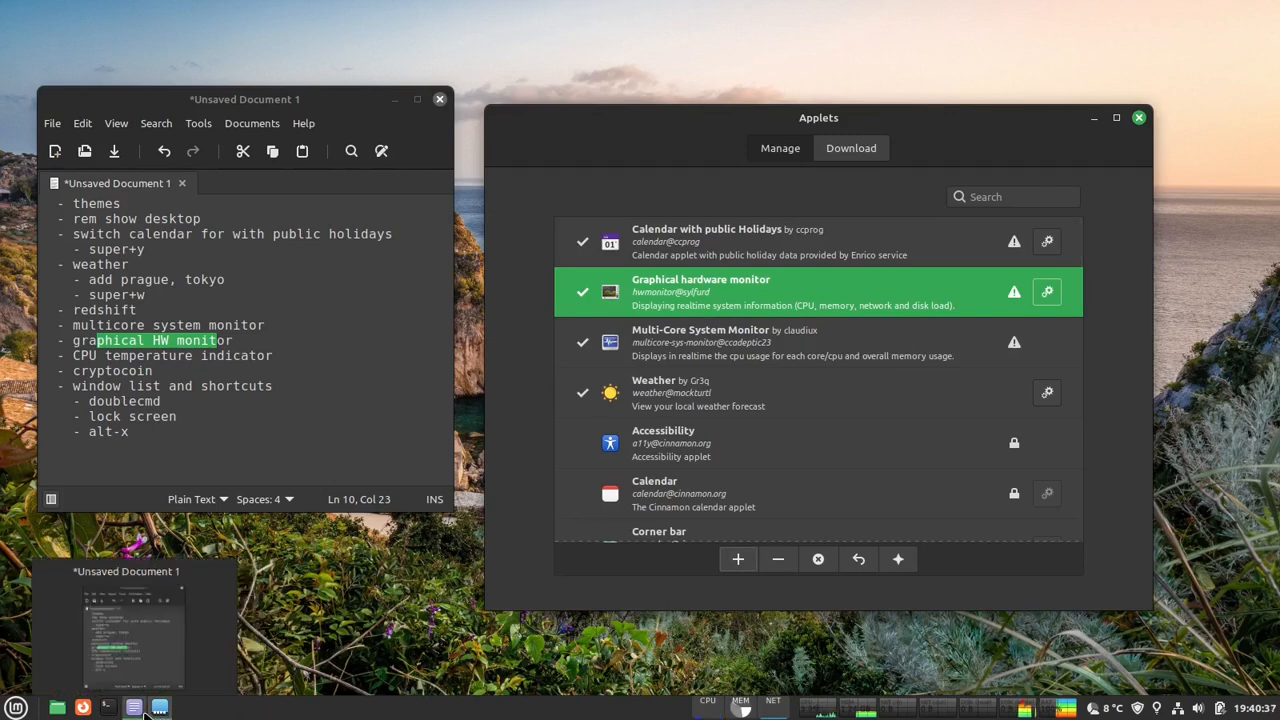
{"action": "right_click", "coordinate": [740, 708]}
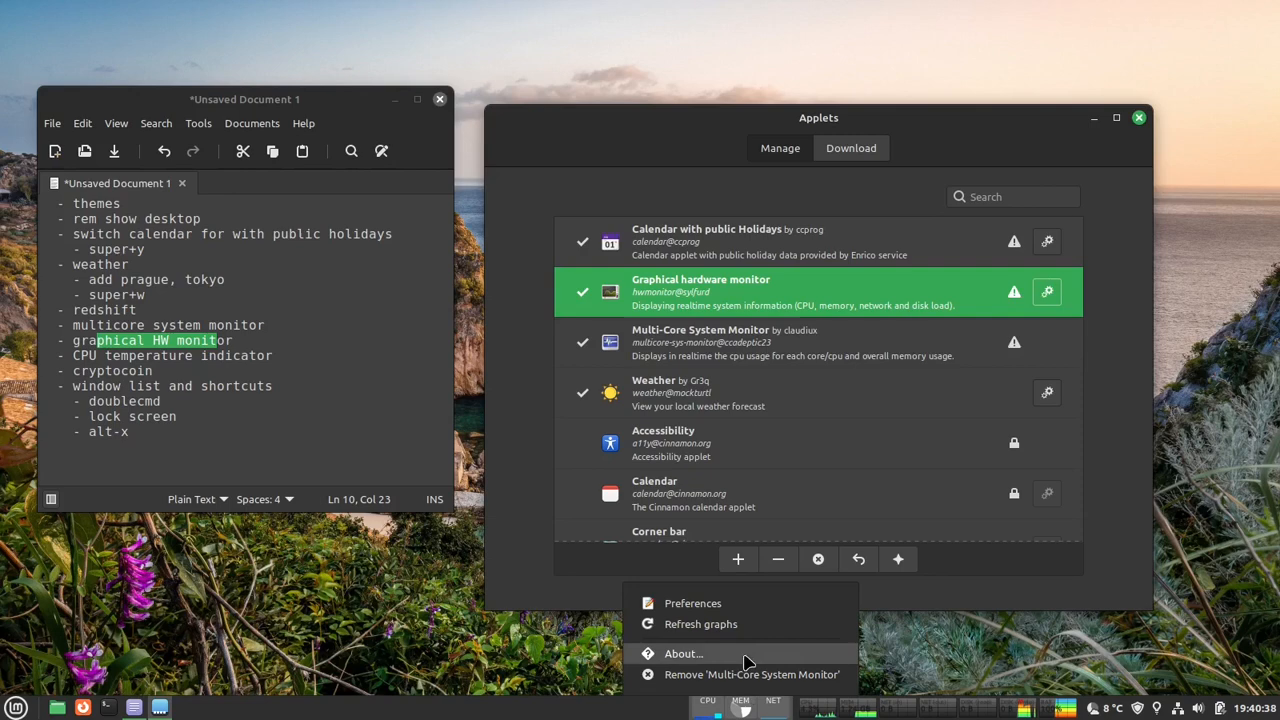
{"action": "left_click", "coordinate": [743, 605]}
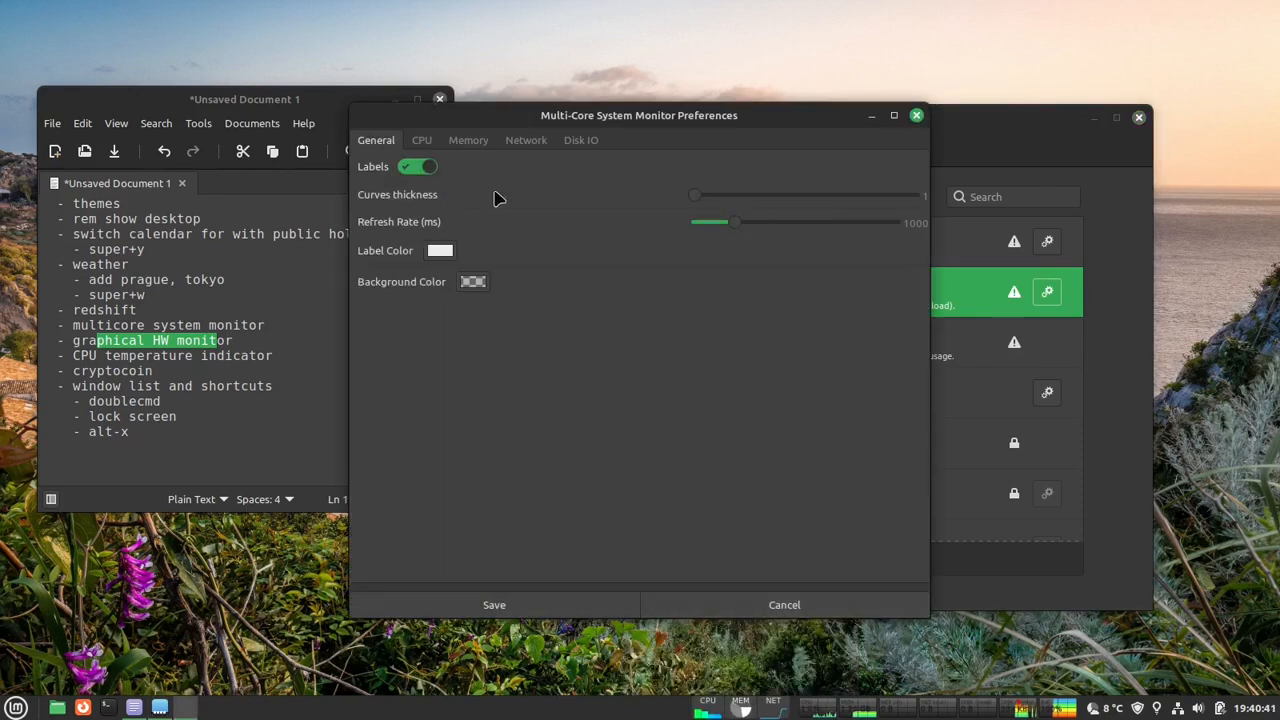
{"action": "left_click", "coordinate": [460, 143]}
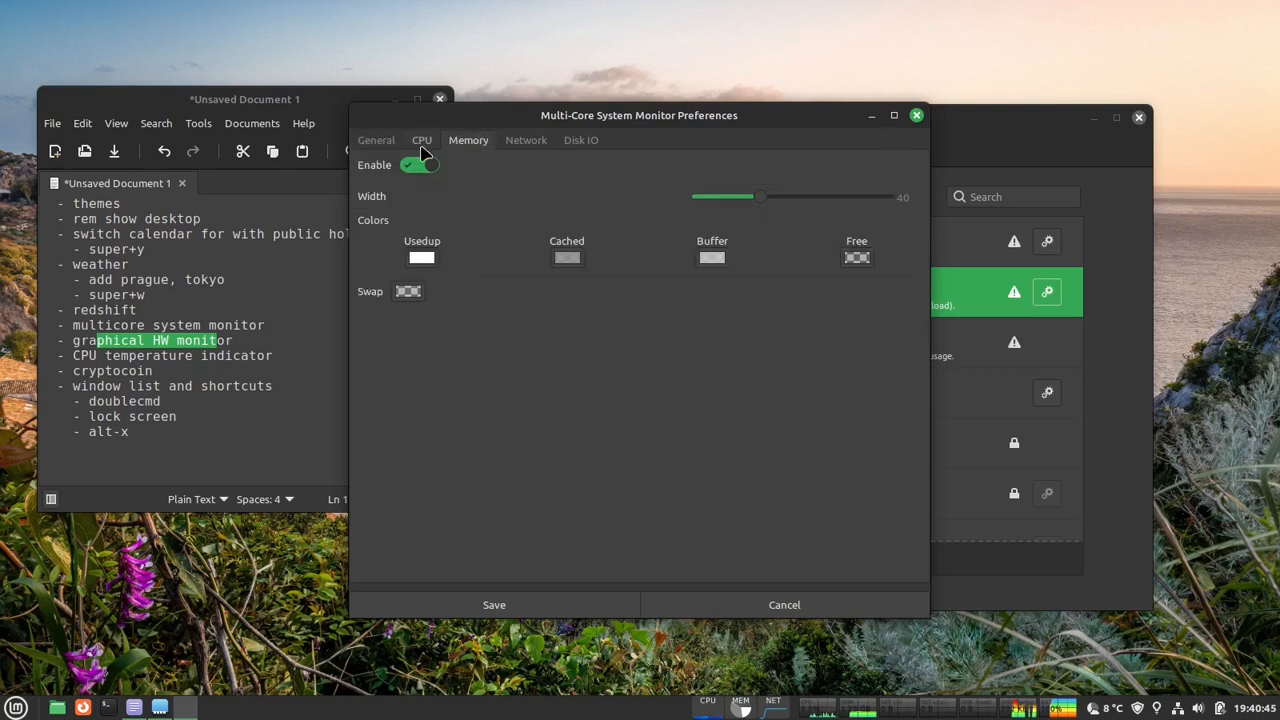
{"action": "left_click", "coordinate": [423, 143]}
{"action": "left_click", "coordinate": [463, 146]}
{"action": "scroll", "coordinate": [795, 203], "scroll_direction": "down", "scroll_amount": 5}
{"action": "scroll", "coordinate": [795, 203], "scroll_direction": "up", "scroll_amount": 3}
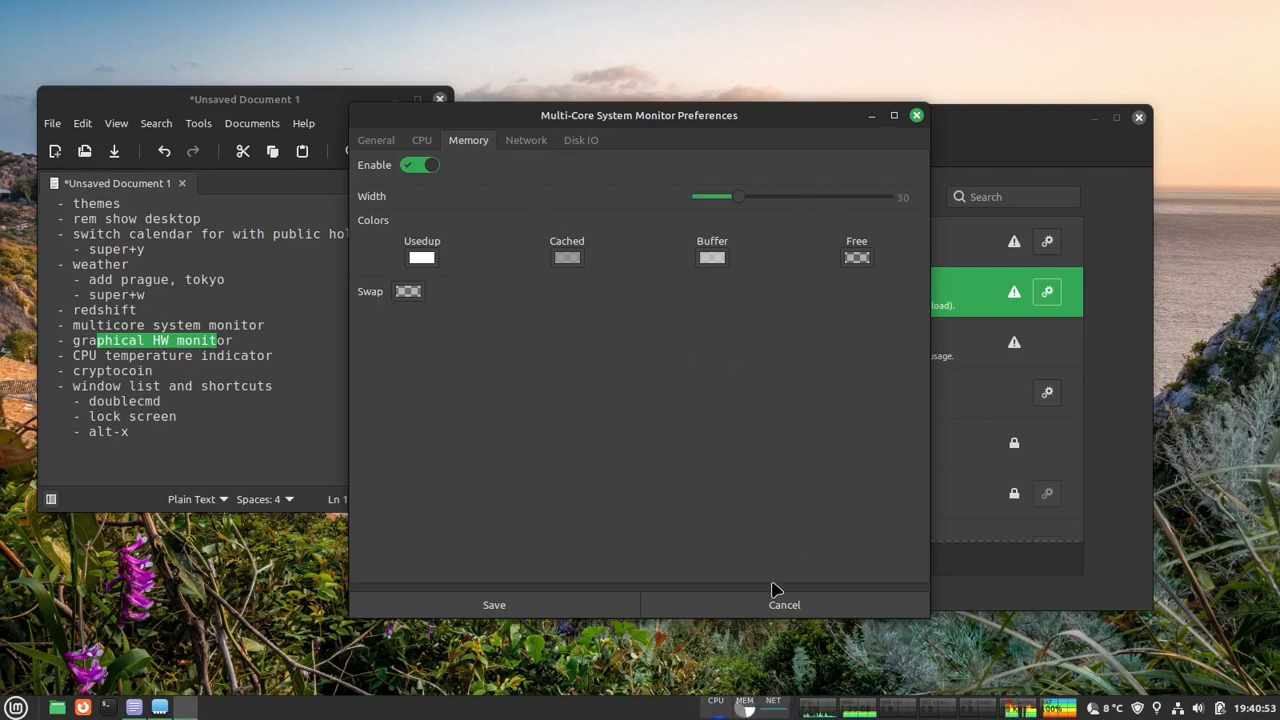
- Set the monitor's general curves thickness to 2 and close its preferences
{"action": "left_click", "coordinate": [424, 141]}
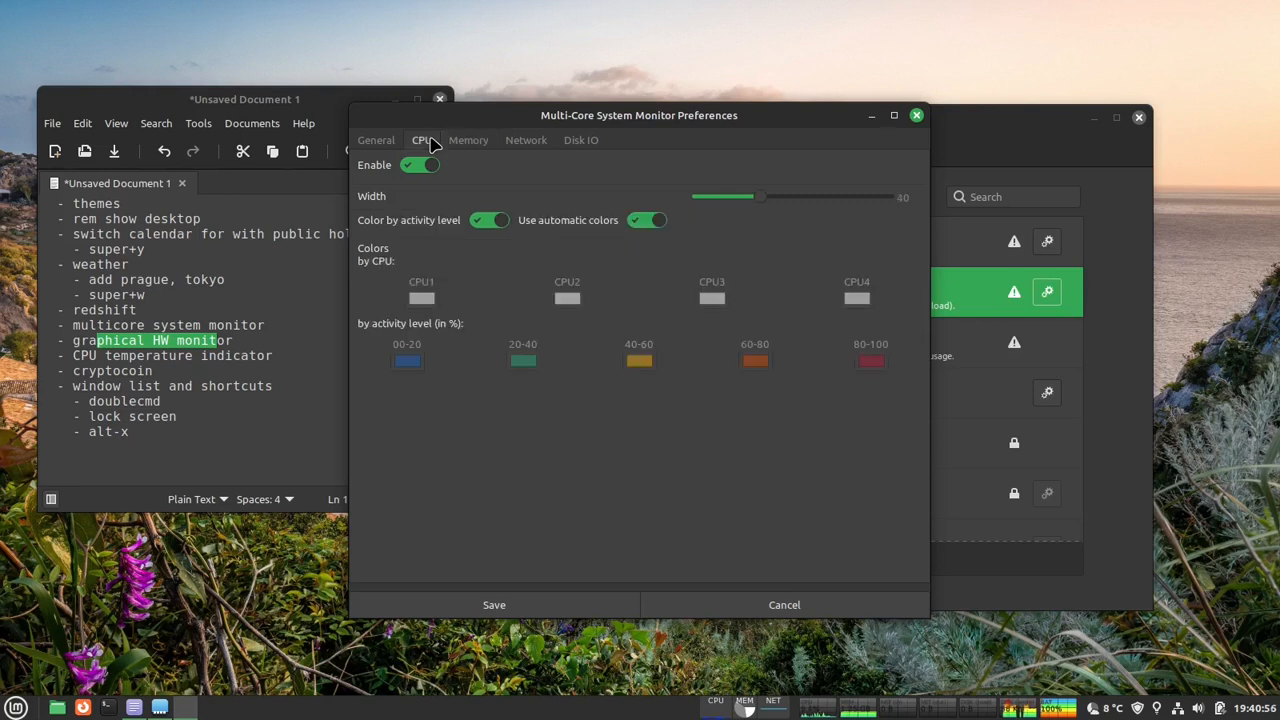
{"action": "left_click", "coordinate": [377, 141]}
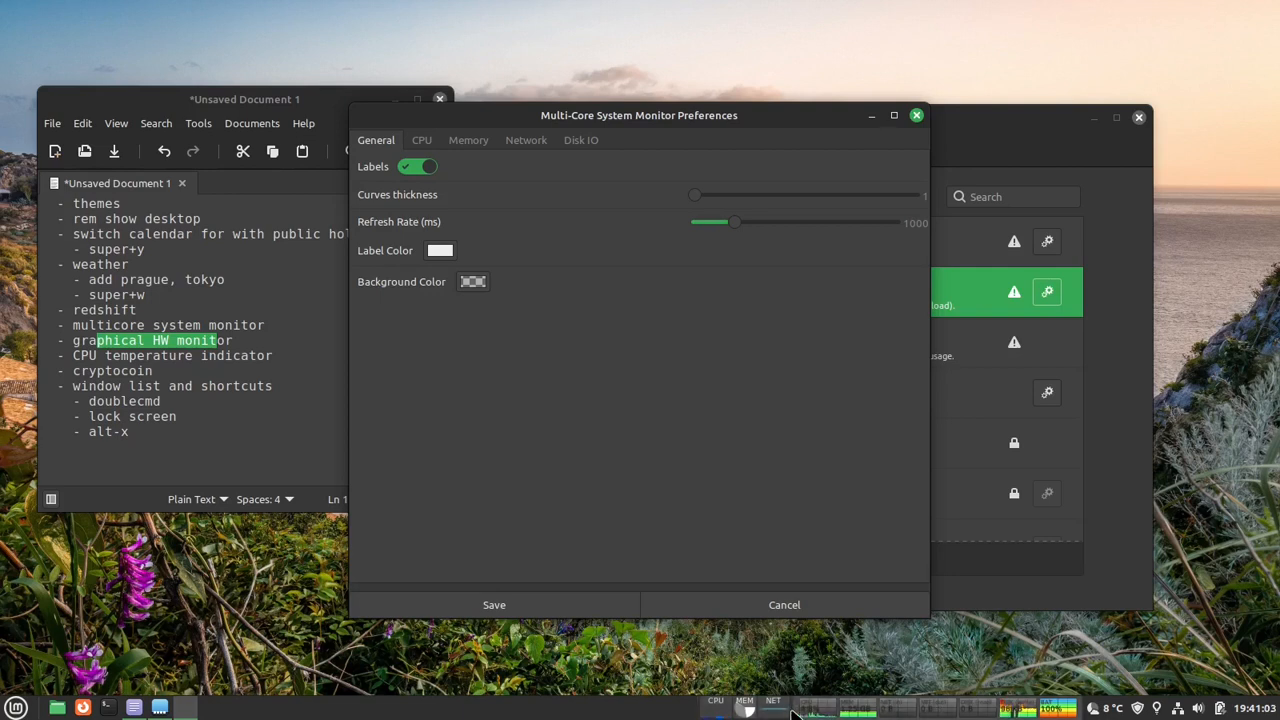
{"action": "left_click_drag", "start_coordinate": [702, 200], "coordinate": [748, 198]}
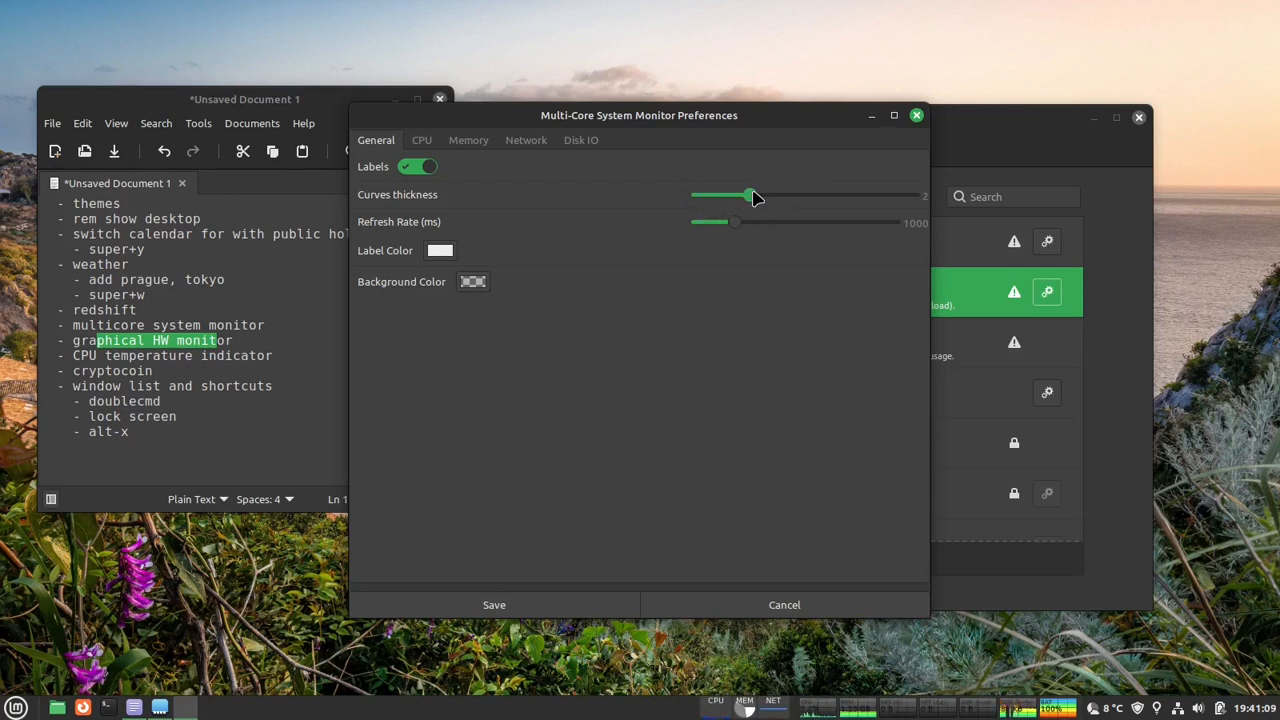
{"action": "mouse_move", "coordinate": [751, 199]}
{"action": "left_mouse_down"}
{"action": "mouse_move", "coordinate": [714, 205]}
{"action": "mouse_move", "coordinate": [730, 198]}
{"action": "left_mouse_up"}
{"action": "mouse_move", "coordinate": [766, 198]}
{"action": "left_mouse_down"}
{"action": "mouse_move", "coordinate": [792, 199]}
{"action": "mouse_move", "coordinate": [777, 206]}
{"action": "left_mouse_up"}
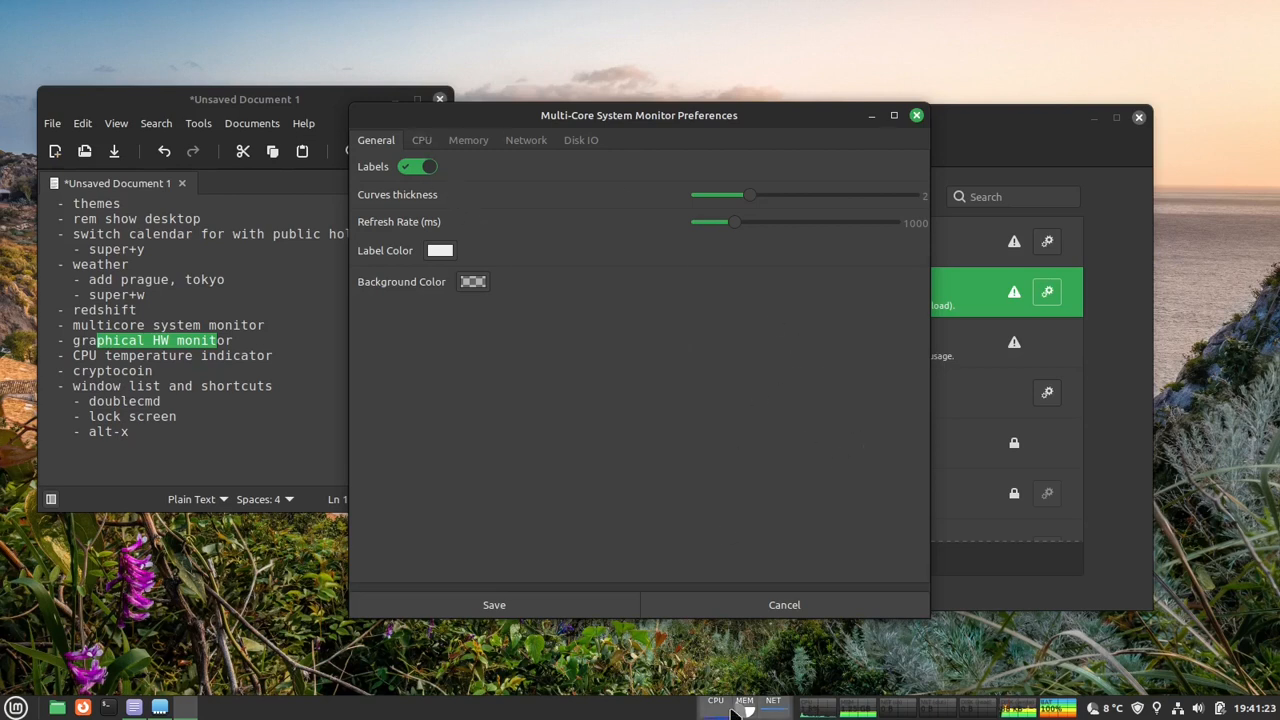
{"action": "mouse_move", "coordinate": [744, 710]}
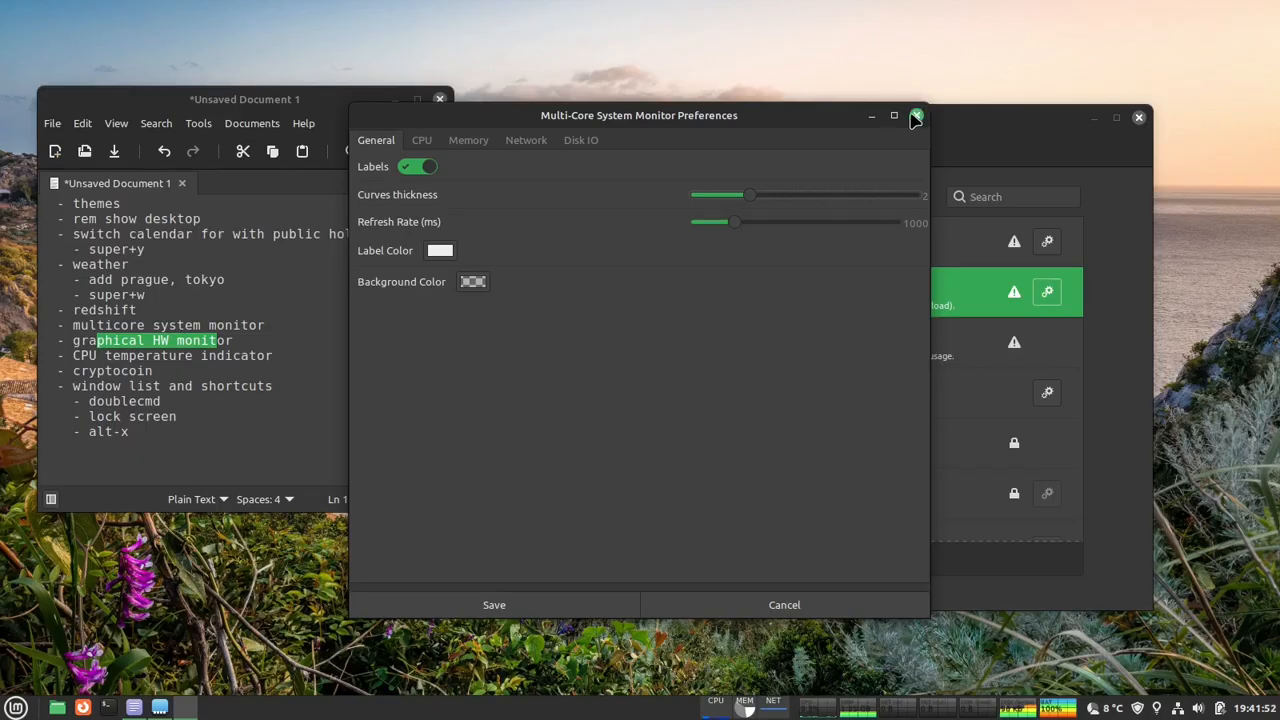
{"action": "left_click", "coordinate": [918, 117]}
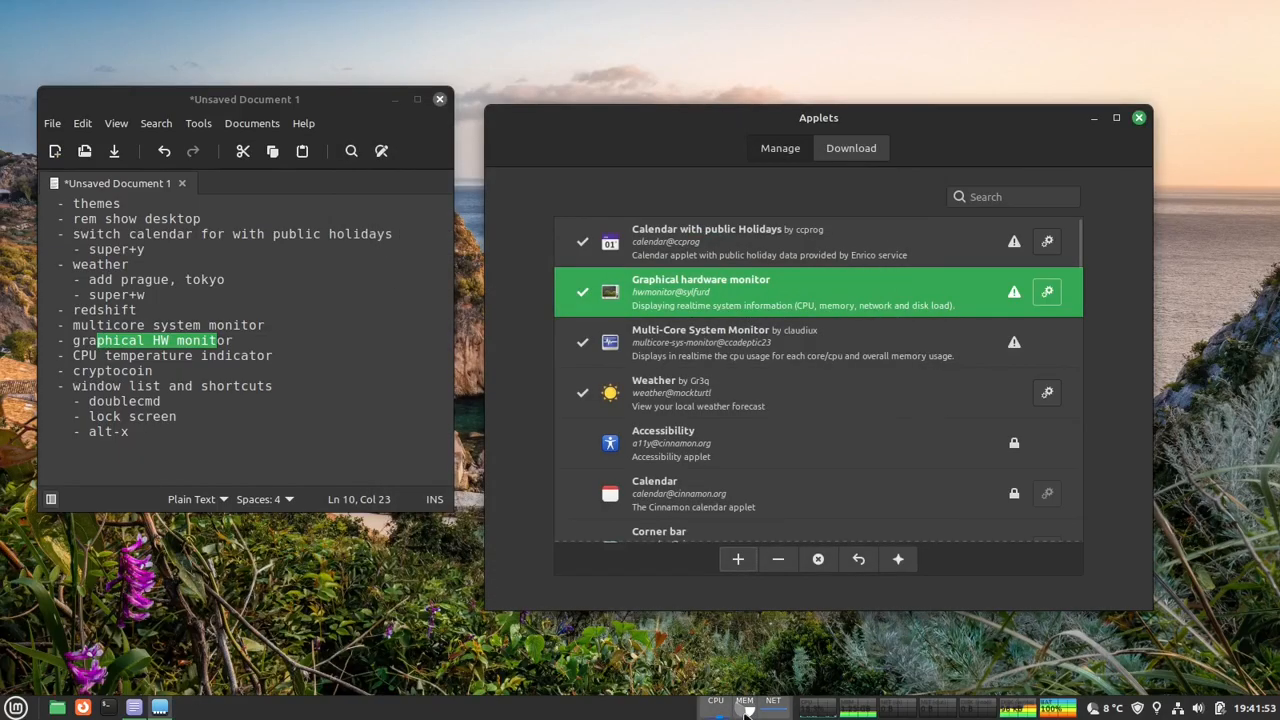
- Open the Graphical hardware monitor's configuration from the panel and turn off its CPU and memory graphs
{"action": "right_click", "coordinate": [968, 710]}
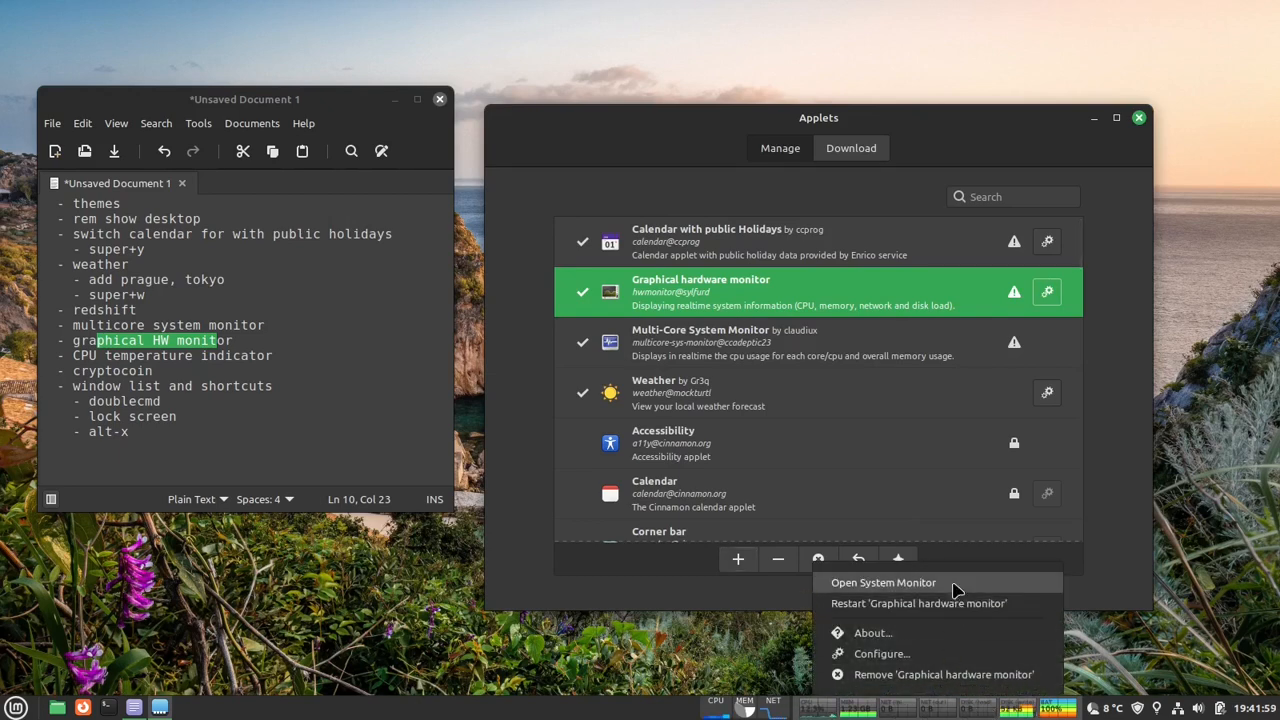
{"action": "left_click", "coordinate": [958, 653]}
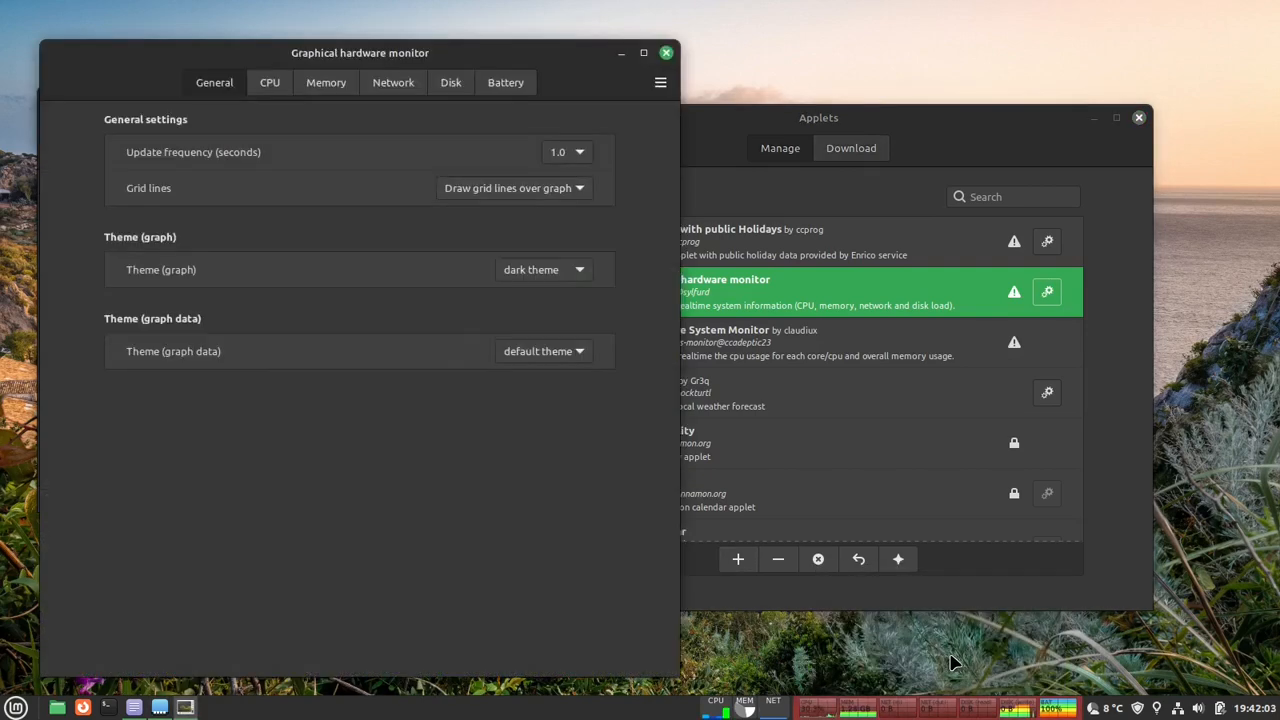
{"action": "left_click_drag", "start_coordinate": [424, 54], "coordinate": [564, 47]}
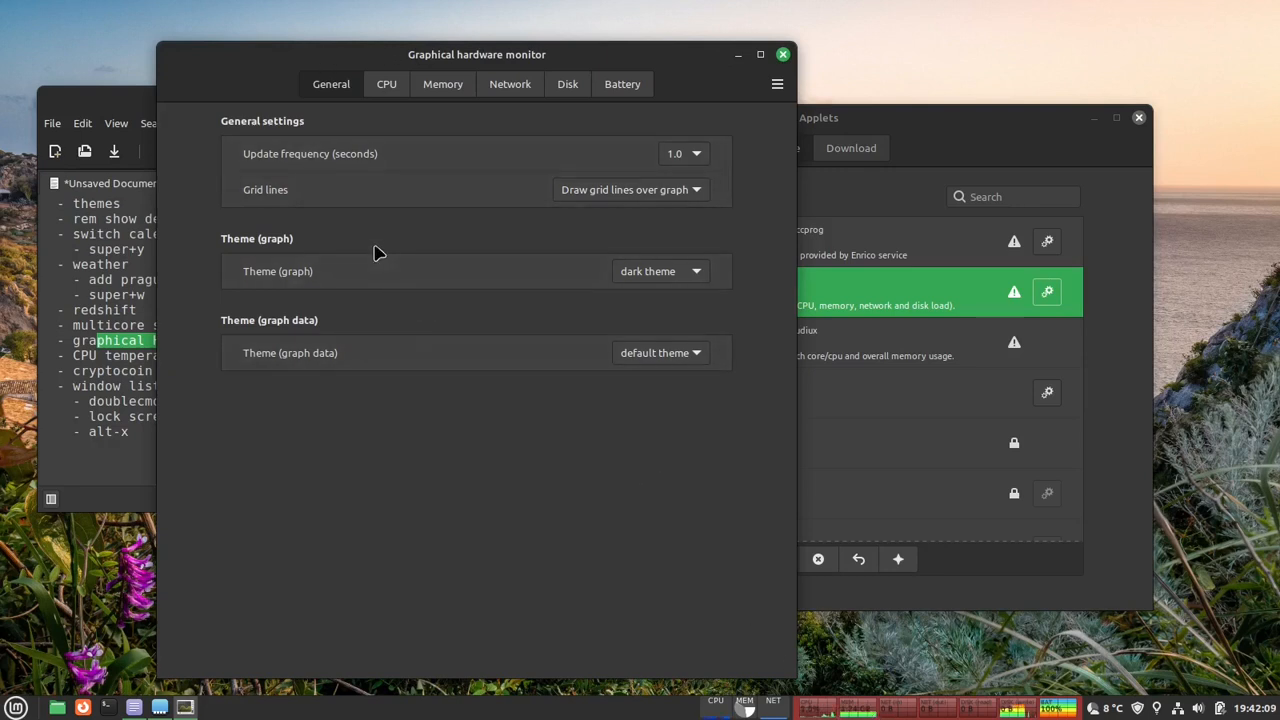
{"action": "left_click", "coordinate": [386, 88]}
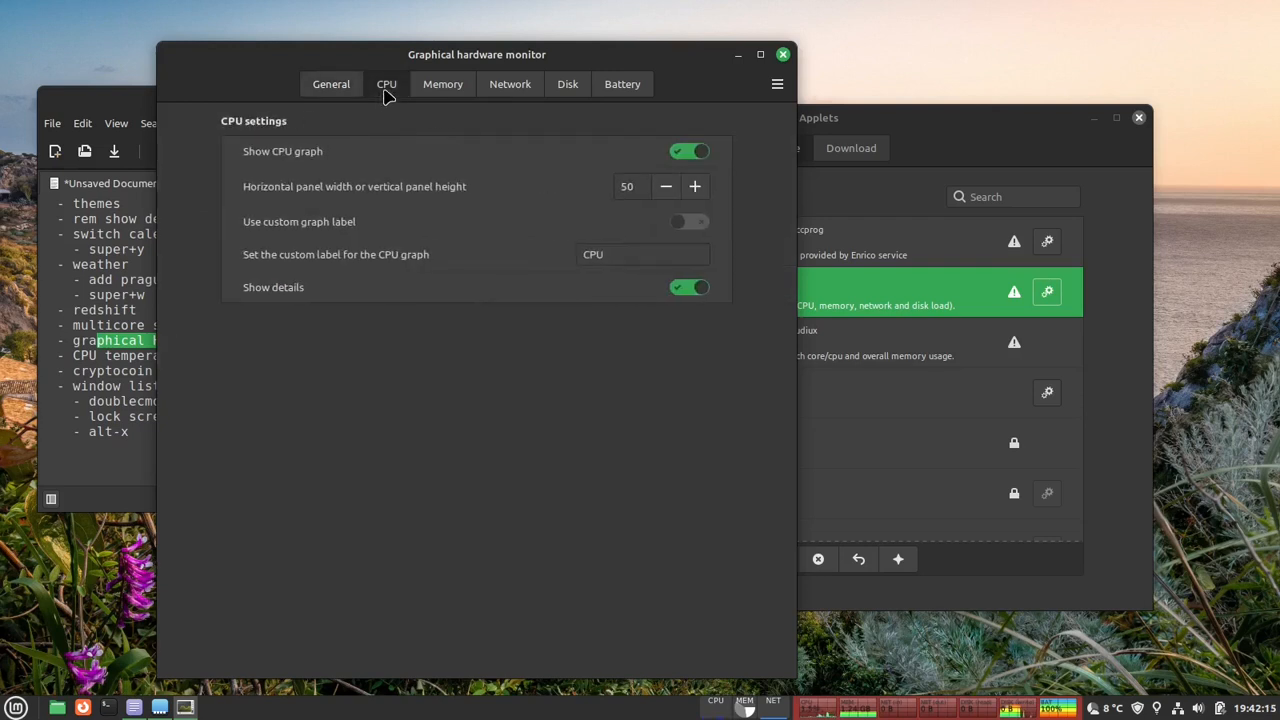
{"action": "left_click", "coordinate": [692, 153]}
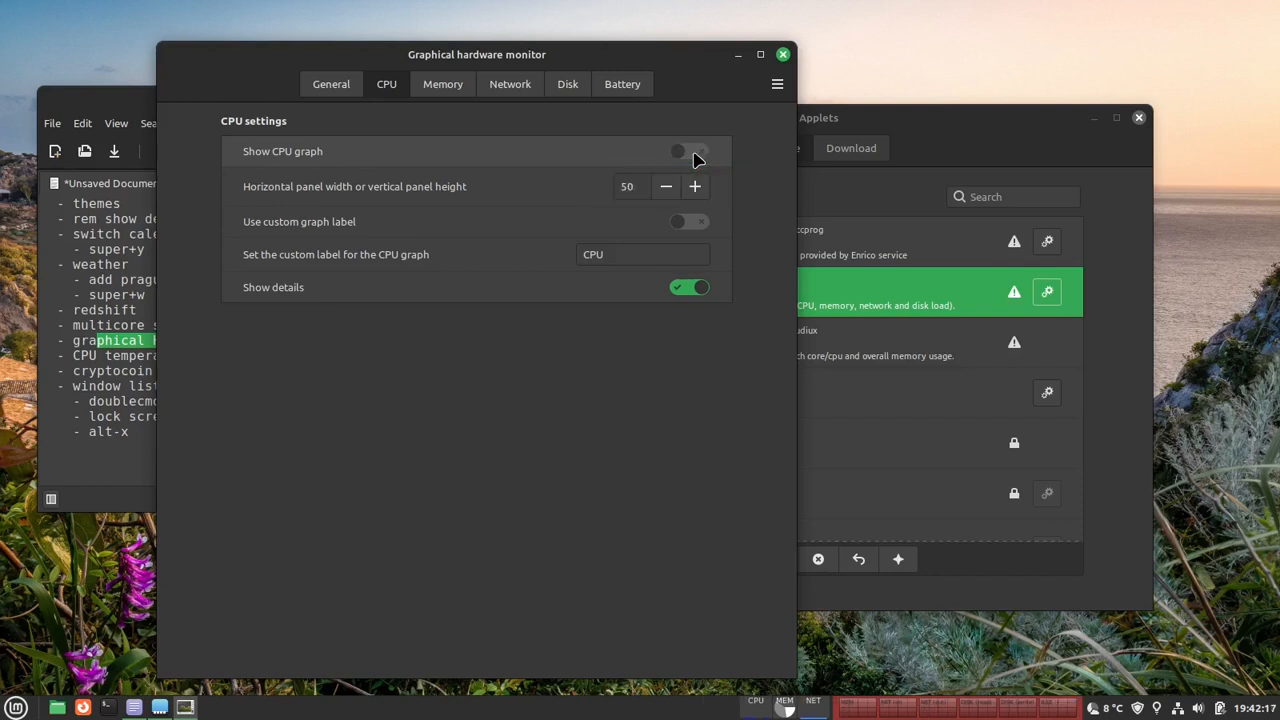
{"action": "left_click", "coordinate": [340, 89]}
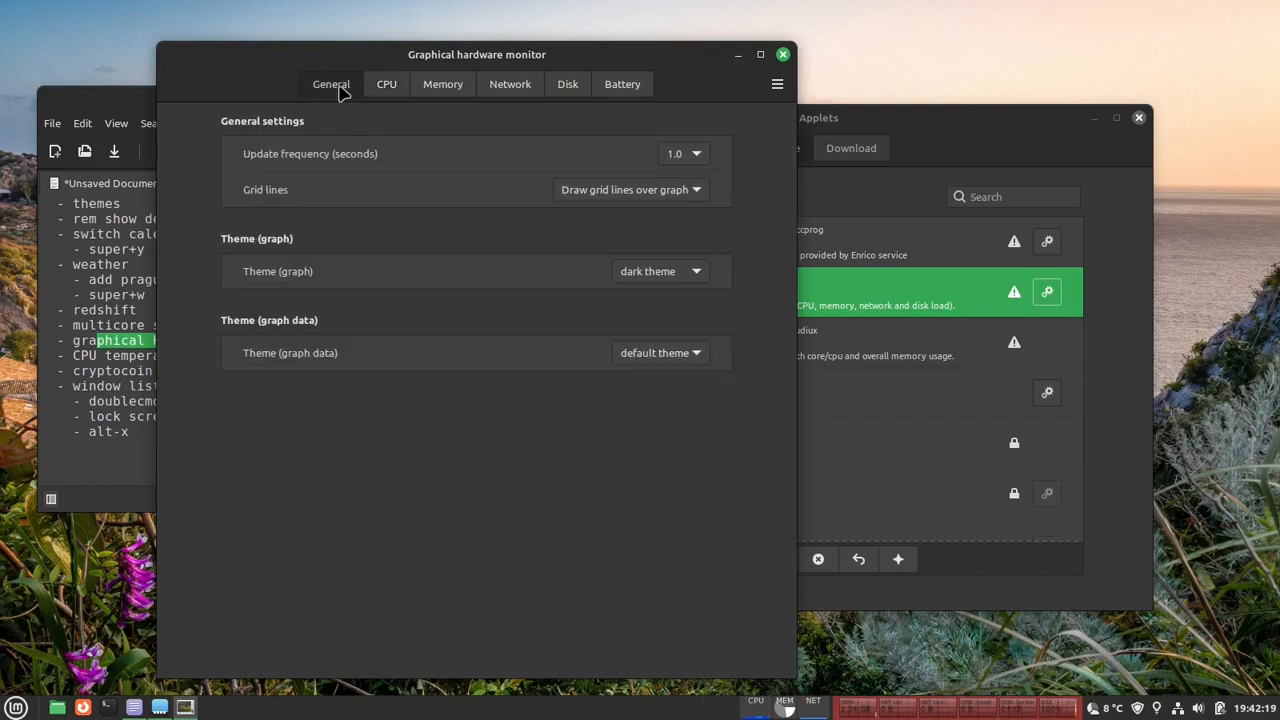
{"action": "left_click", "coordinate": [440, 90]}
{"action": "left_click", "coordinate": [688, 151]}
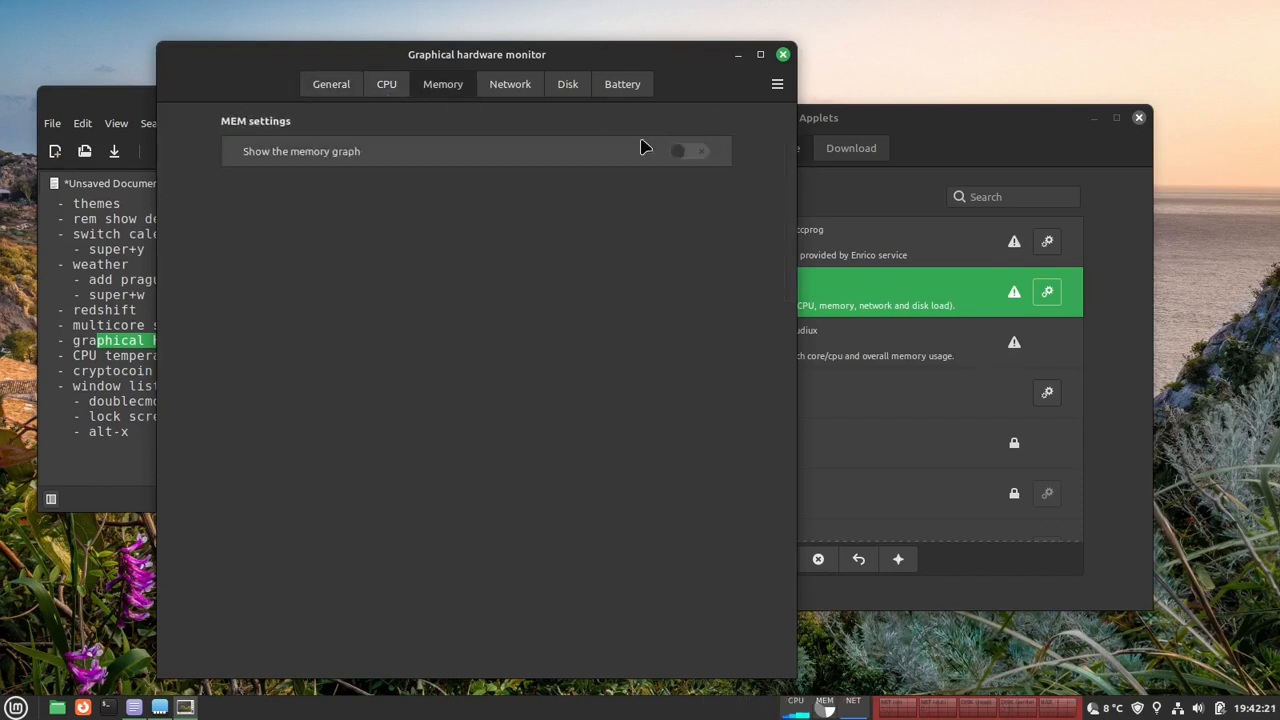
- Turn off the hardware monitor's NET (in), BAT (battery) and NET (out) graphs
{"action": "left_click", "coordinate": [510, 86]}
{"action": "left_click", "coordinate": [690, 154]}
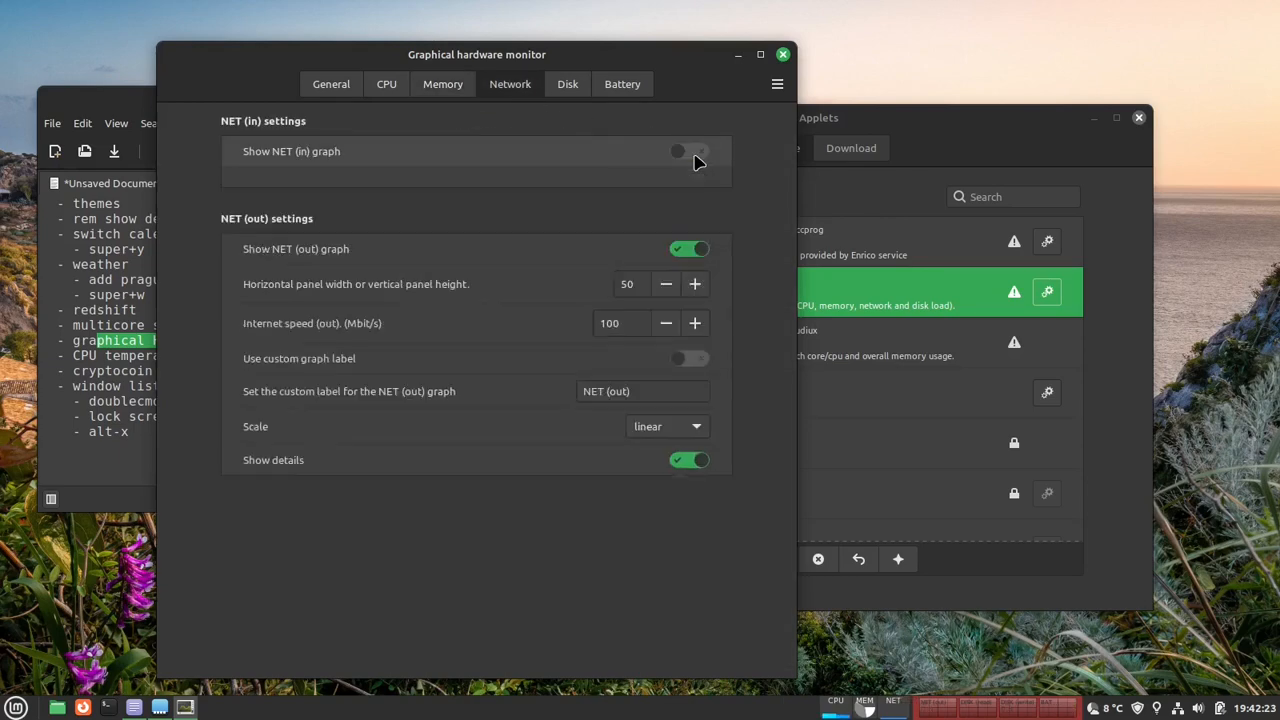
{"action": "left_click", "coordinate": [568, 86]}
{"action": "left_click", "coordinate": [622, 86]}
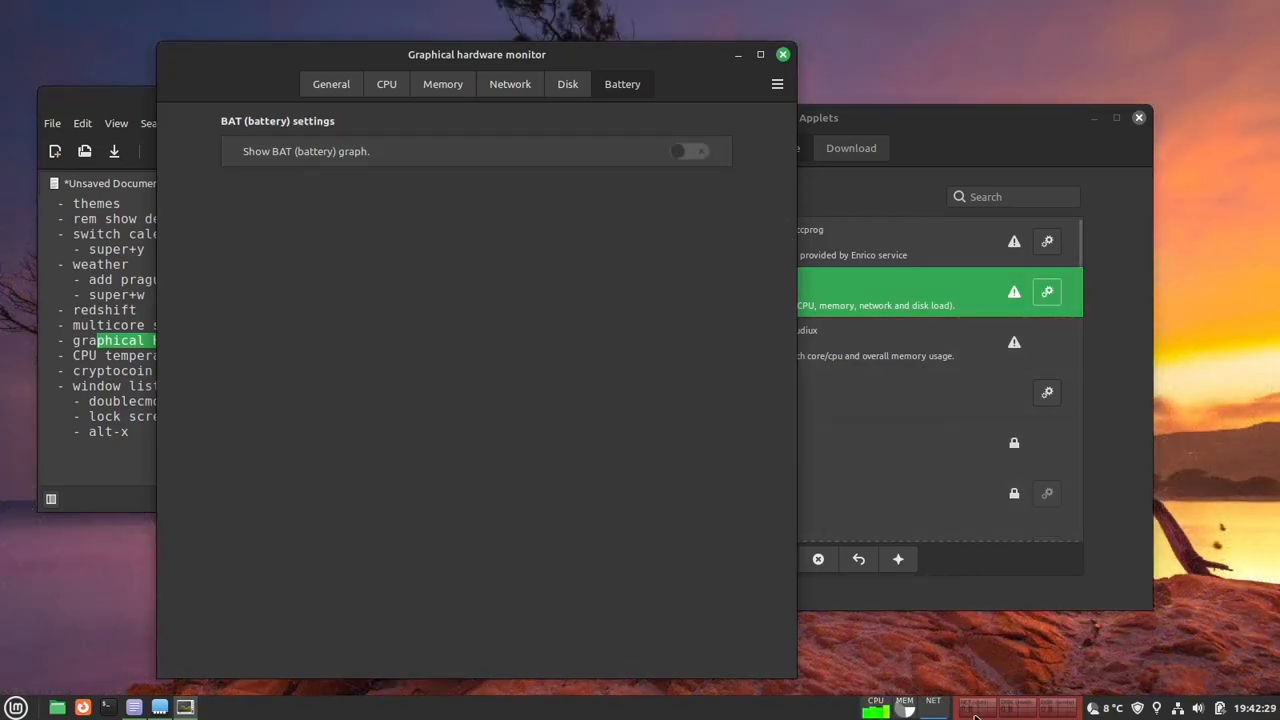
{"action": "left_click", "coordinate": [522, 82]}
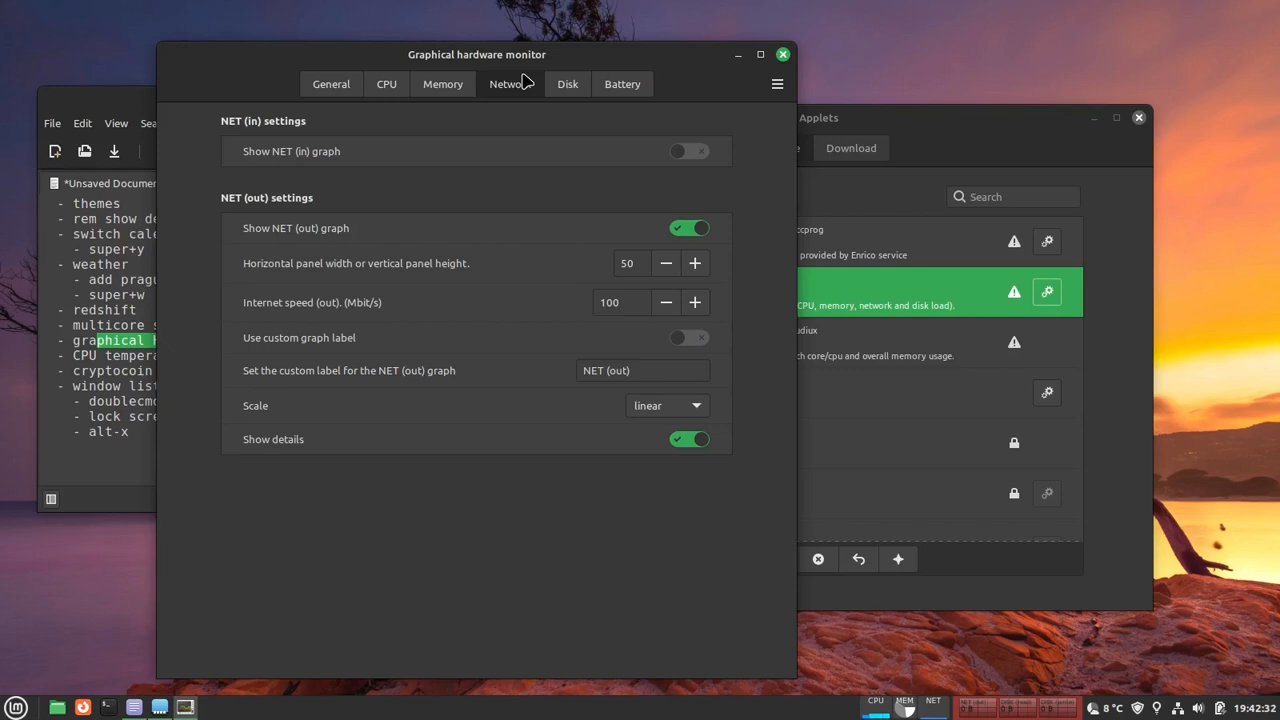
{"action": "left_click", "coordinate": [687, 230]}
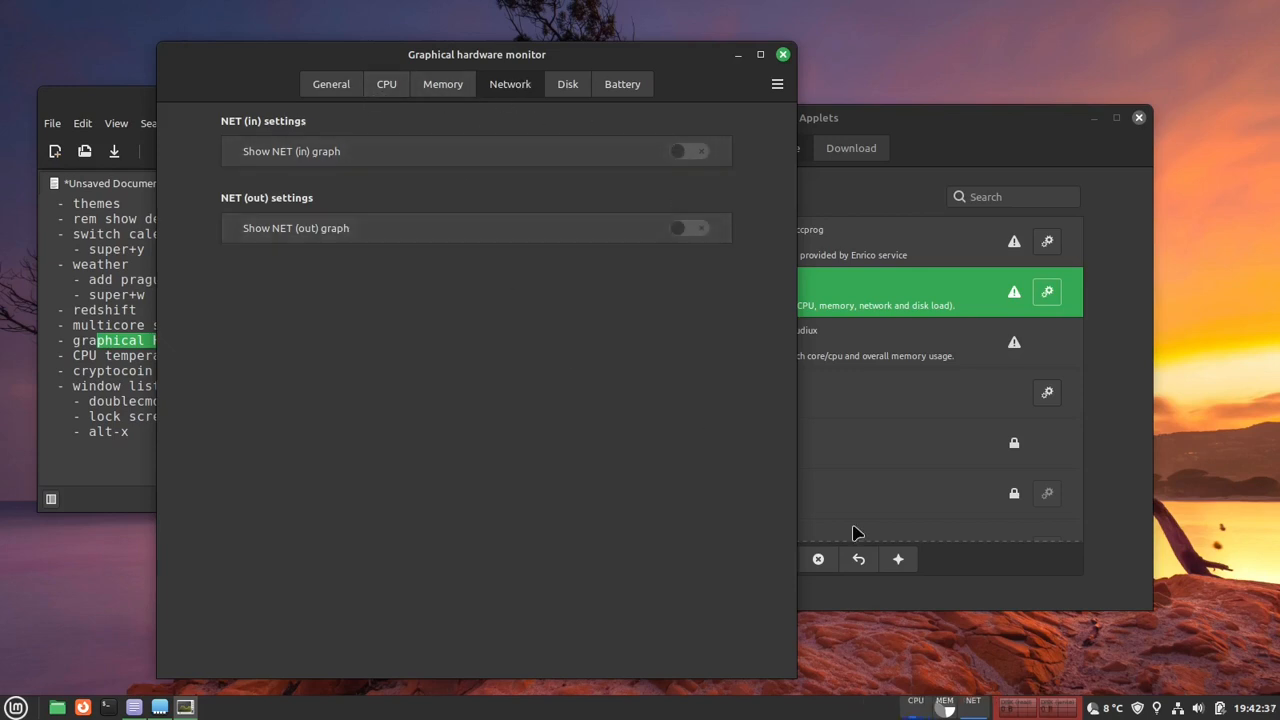
- Set the hardware monitor's grid lines option to Don't draw grid lines
{"action": "left_click", "coordinate": [333, 86]}
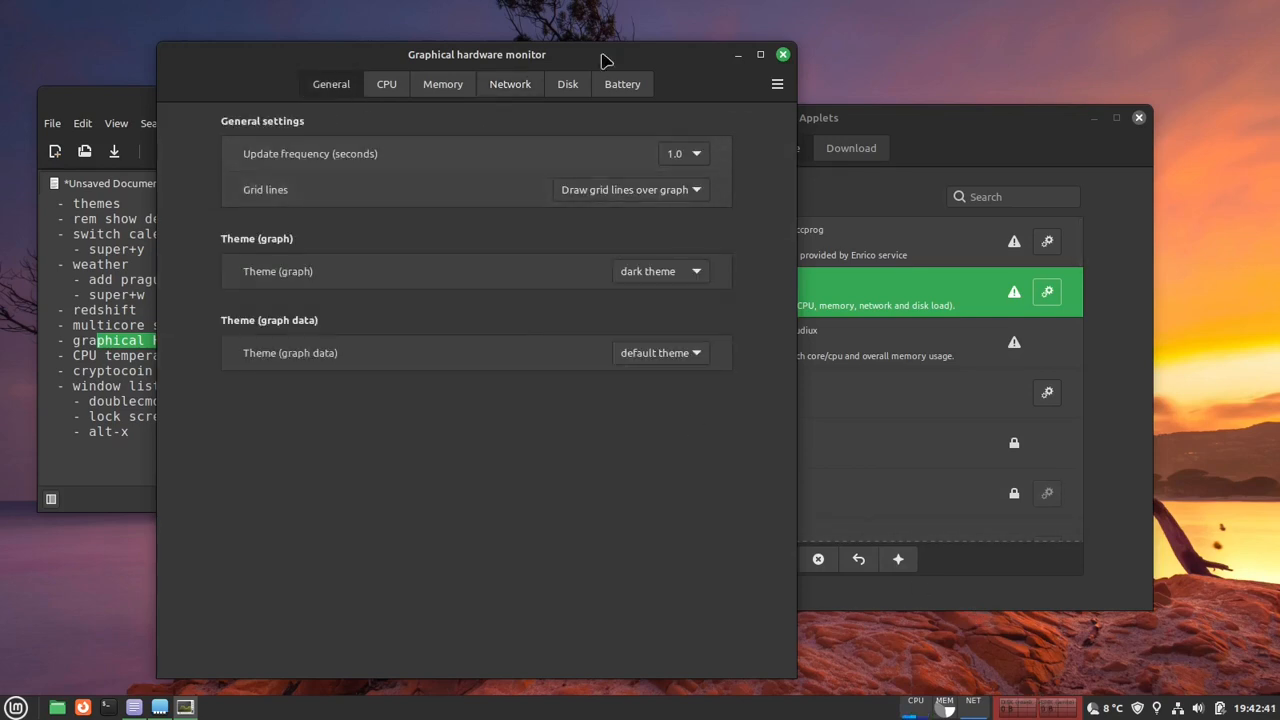
{"action": "left_click_drag", "start_coordinate": [696, 60], "coordinate": [1085, 55]}
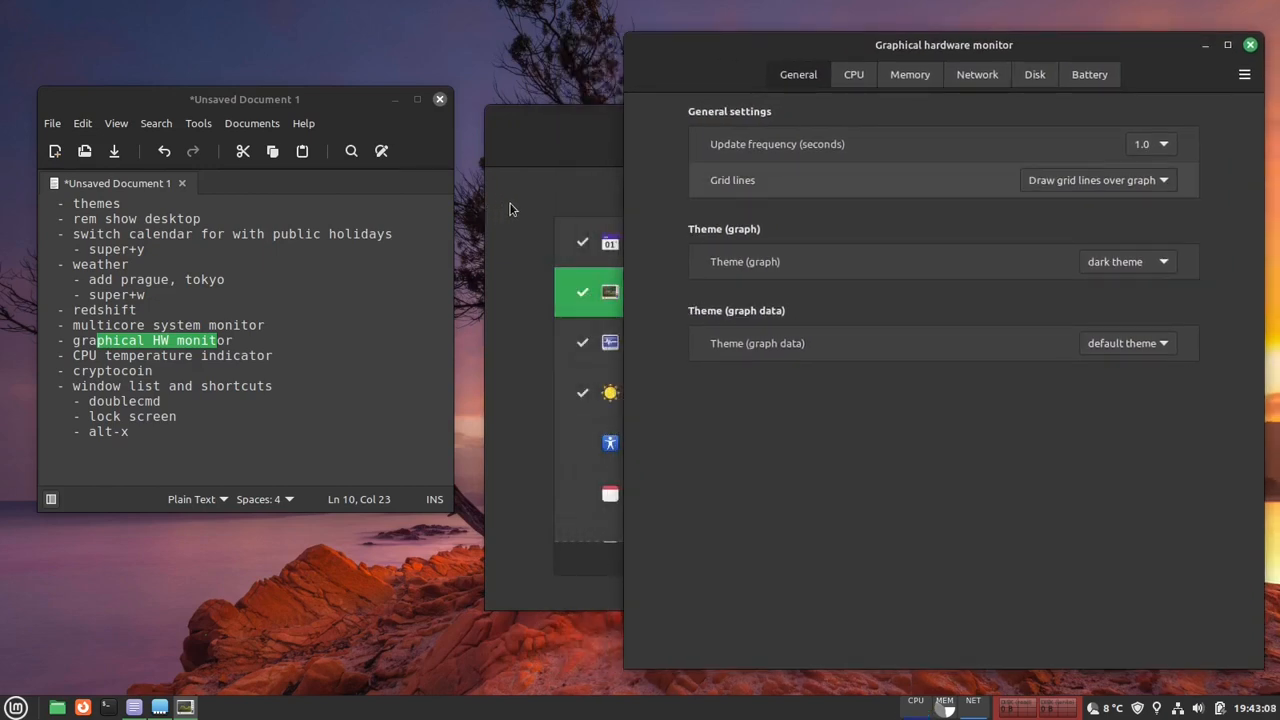
{"action": "left_click", "coordinate": [1086, 184]}
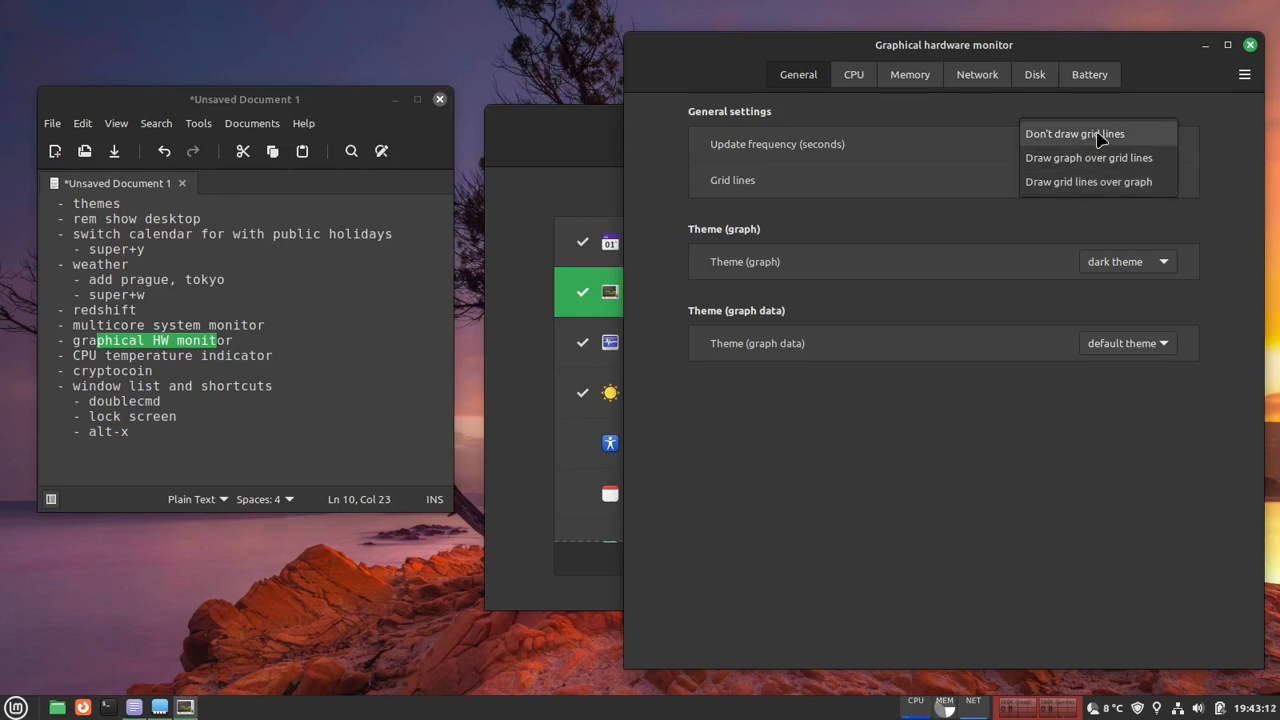
{"action": "left_click", "coordinate": [1100, 139]}
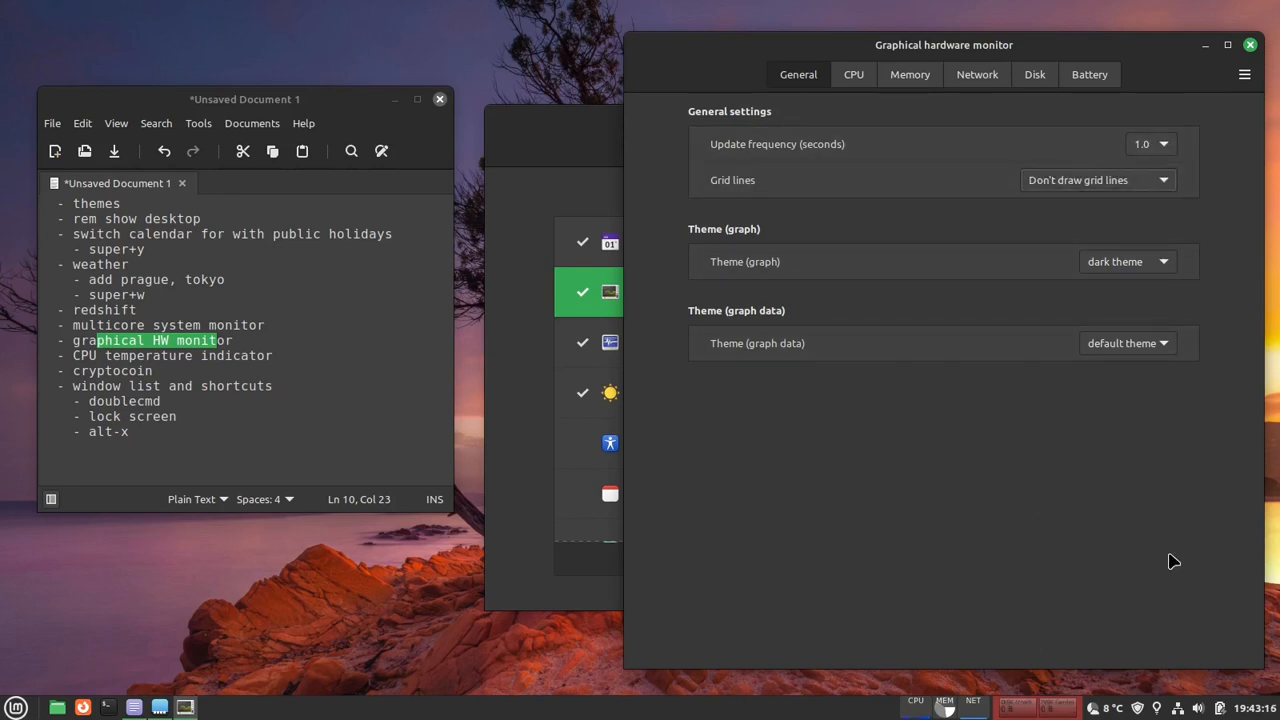
- Apply the gray theme to the graph and the blue theme to the graph data, check the disk settings, and close the configuration
{"action": "left_click", "coordinate": [1129, 265]}
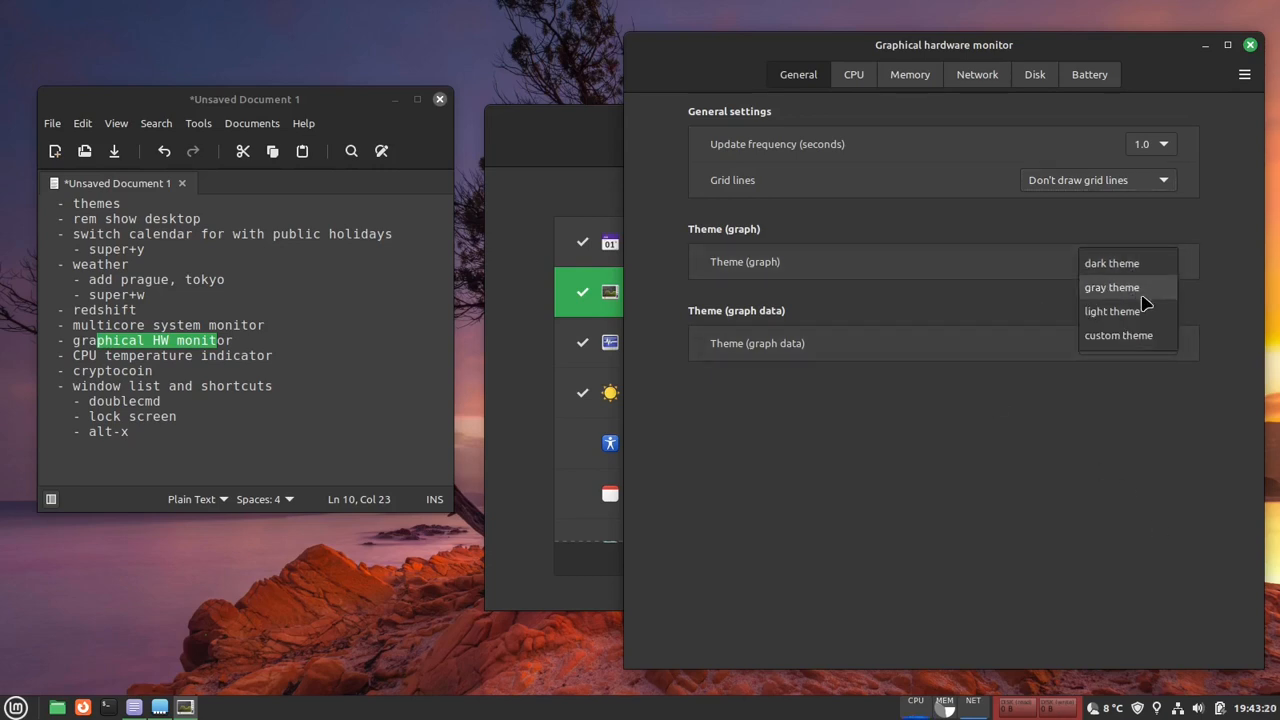
{"action": "left_click", "coordinate": [1147, 458]}
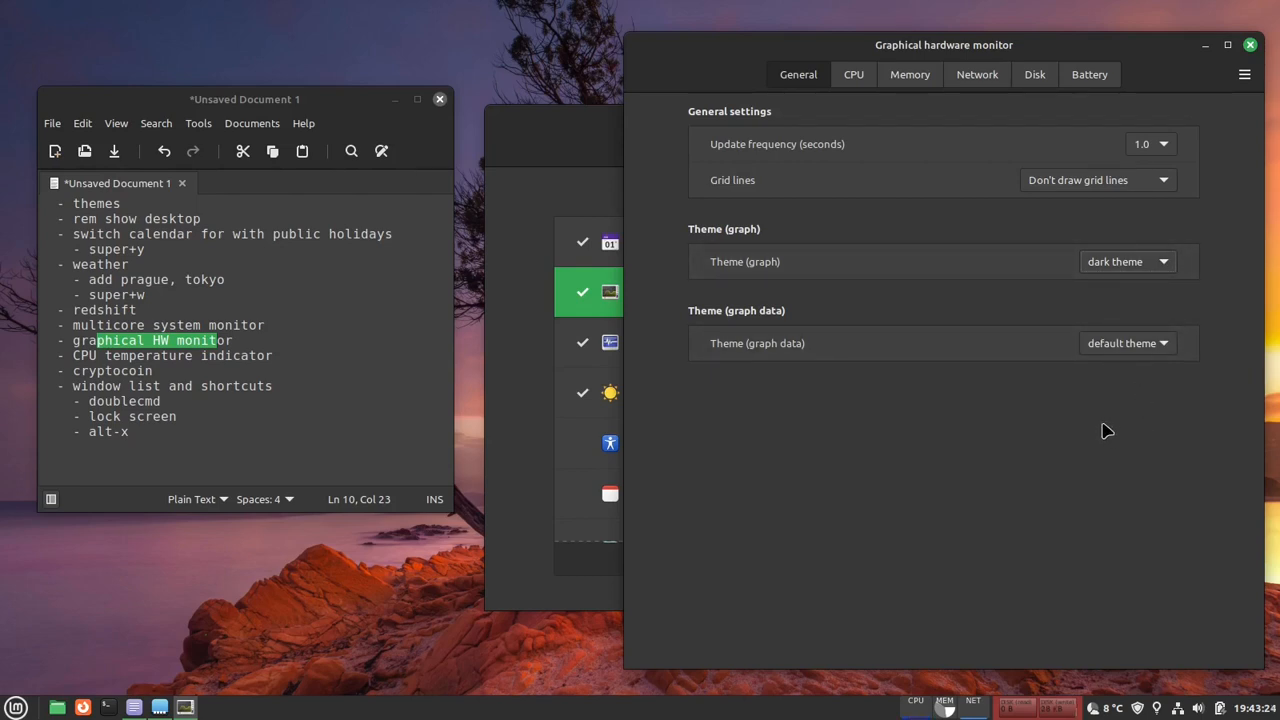
{"action": "left_click", "coordinate": [1160, 263]}
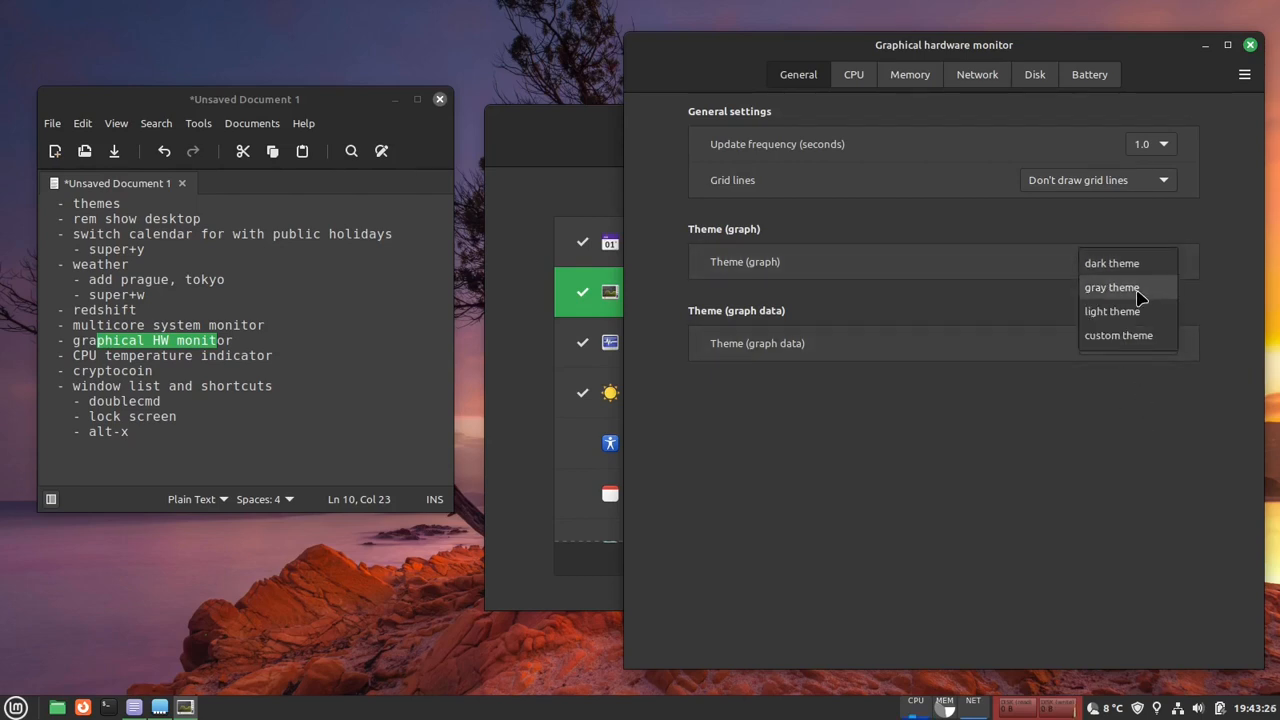
{"action": "left_click", "coordinate": [1138, 289]}
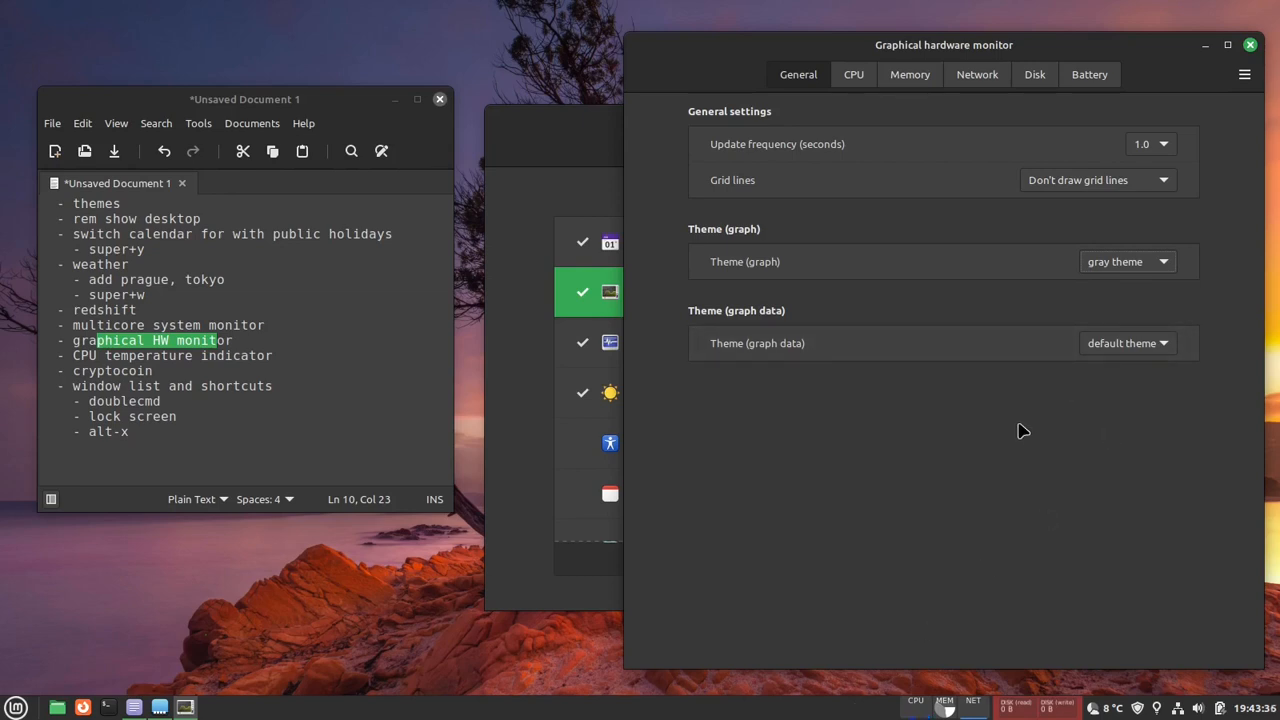
{"action": "left_click", "coordinate": [1136, 344]}
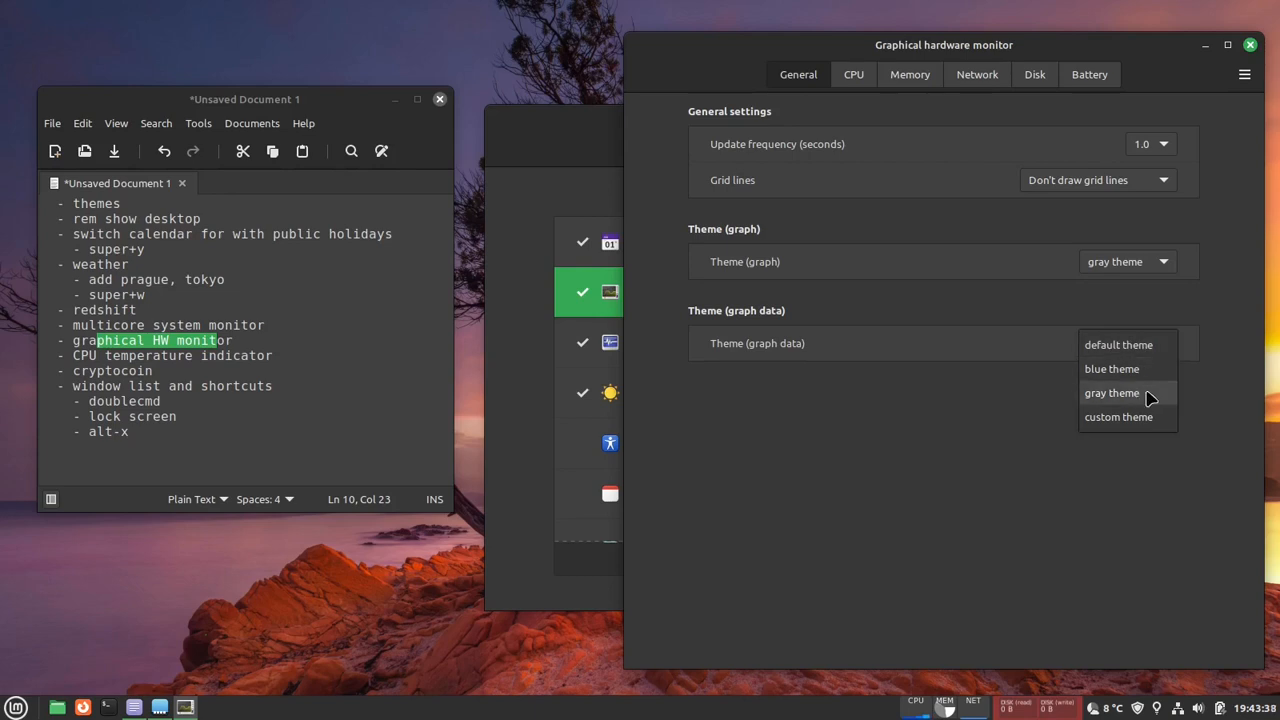
{"action": "left_click", "coordinate": [1148, 379]}
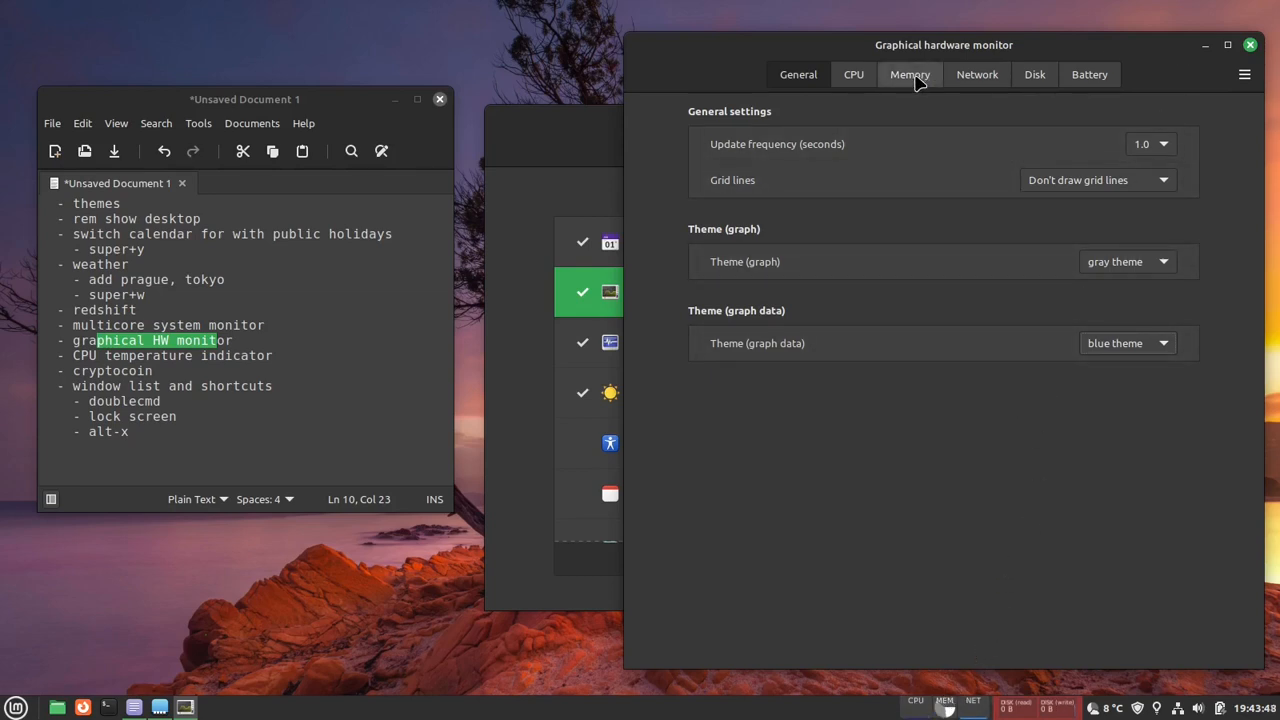
{"action": "left_click", "coordinate": [1046, 84]}
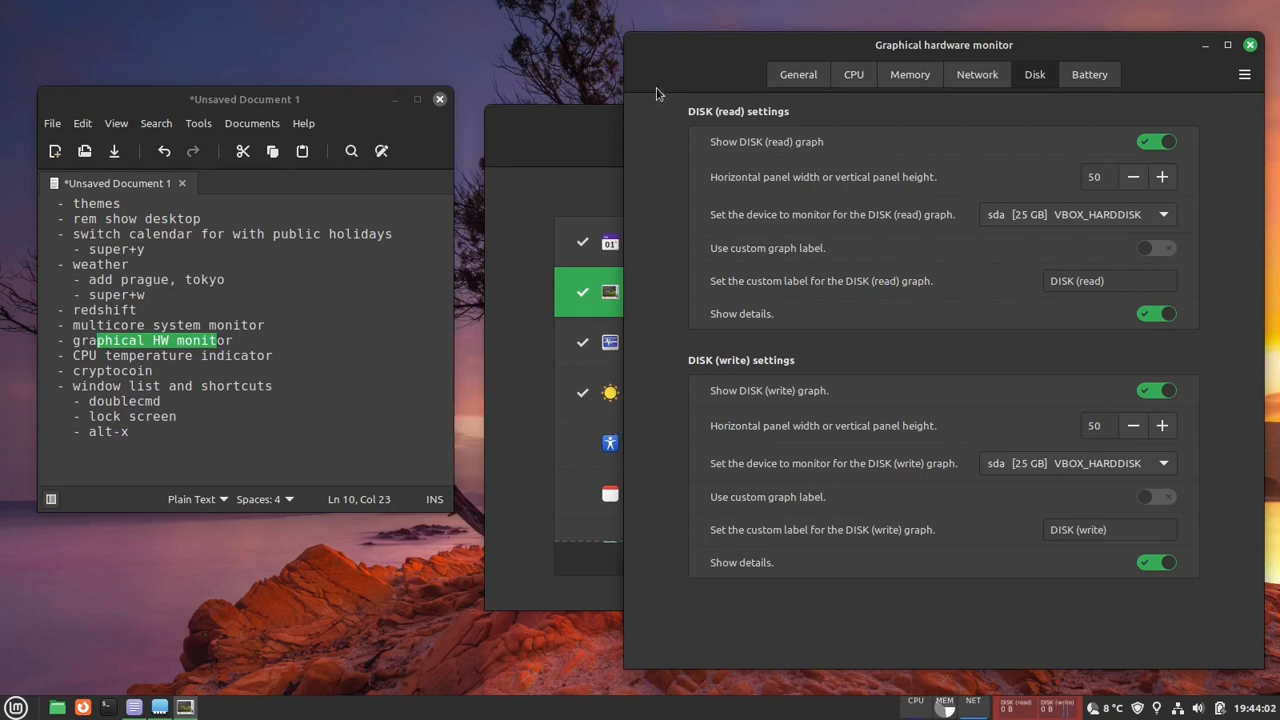
{"action": "left_click", "coordinate": [1250, 45]}
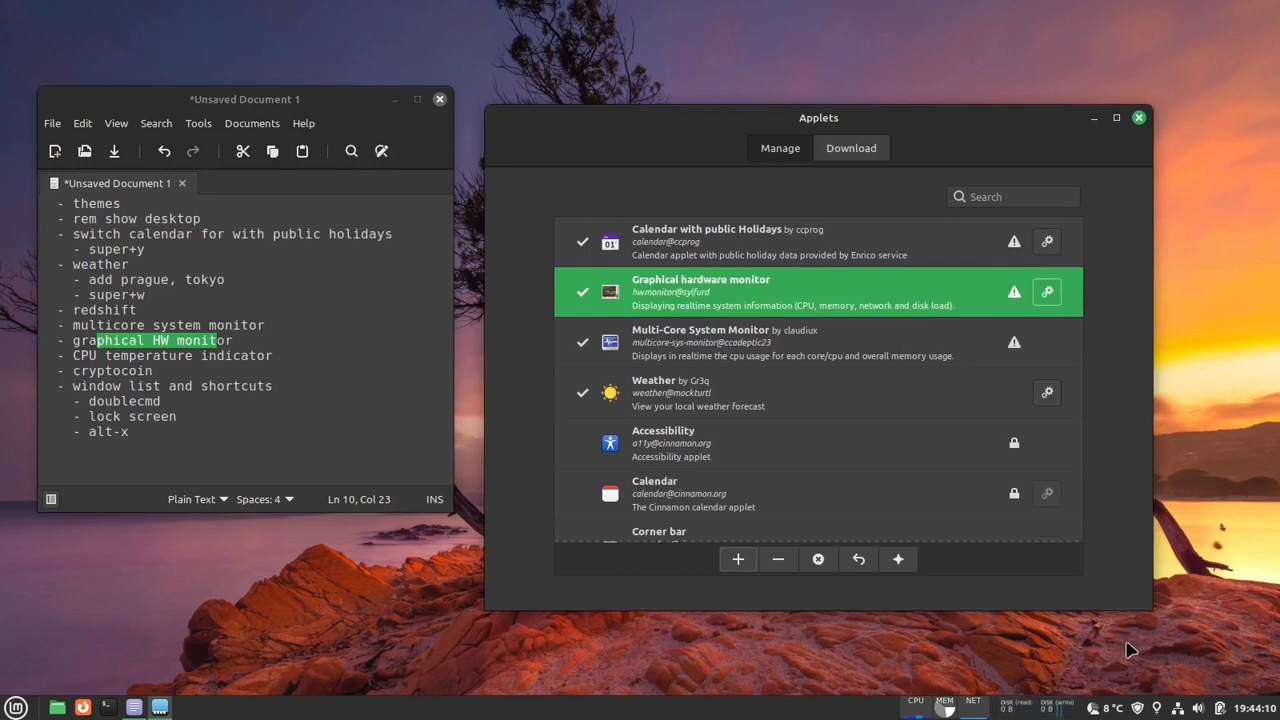
- Reopen the Graphical hardware monitor's configuration from the panel, try the dark theme for the graph, and close the configuration
{"action": "right_click", "coordinate": [1013, 708]}
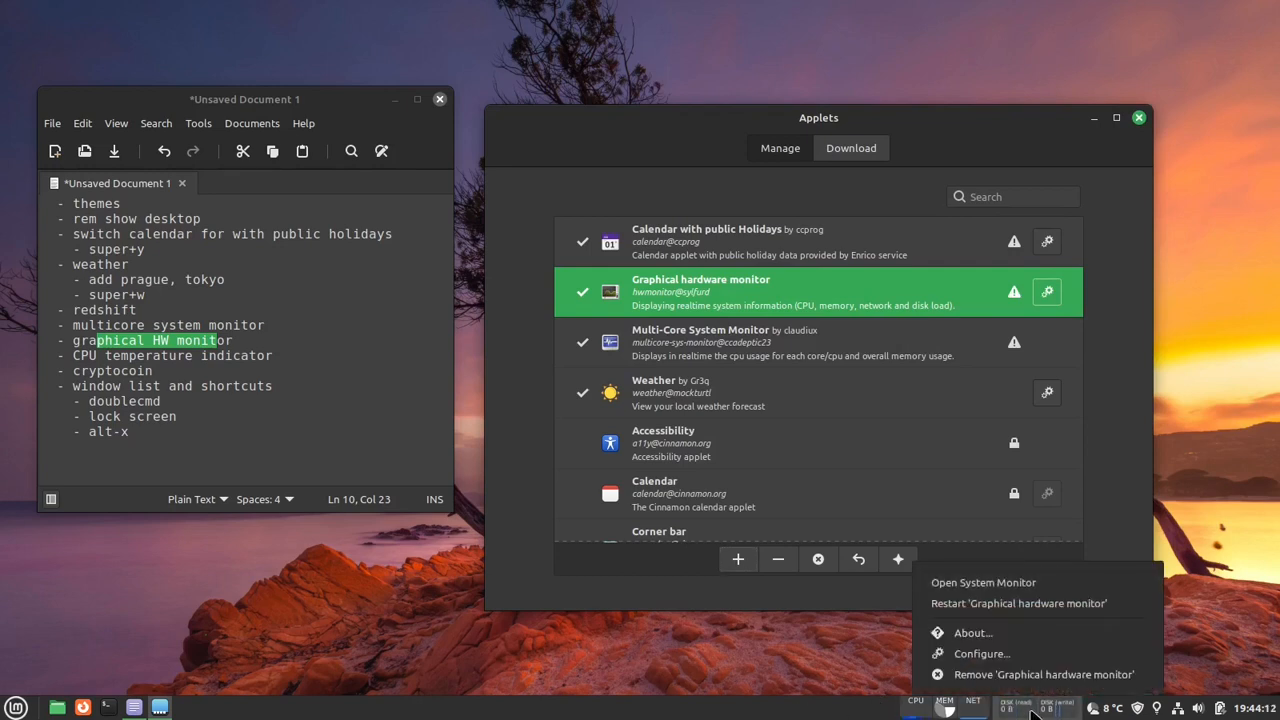
{"action": "left_click", "coordinate": [1037, 654]}
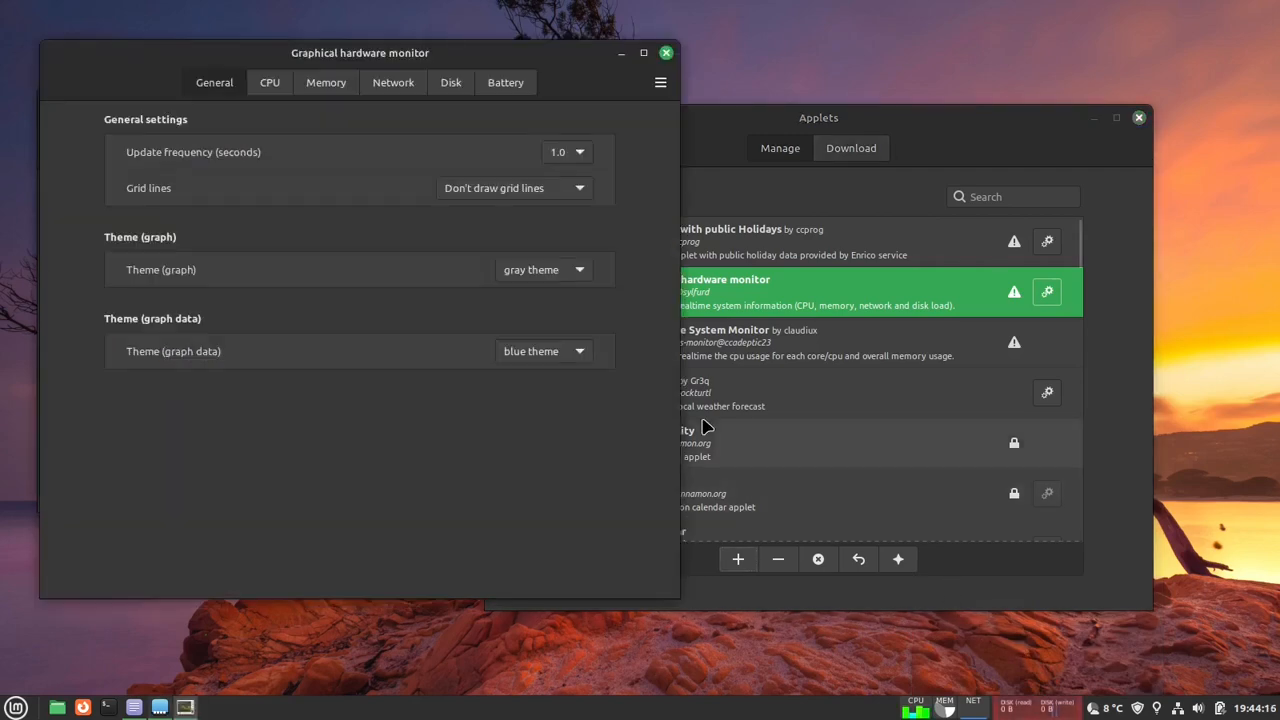
{"action": "left_click", "coordinate": [451, 83]}
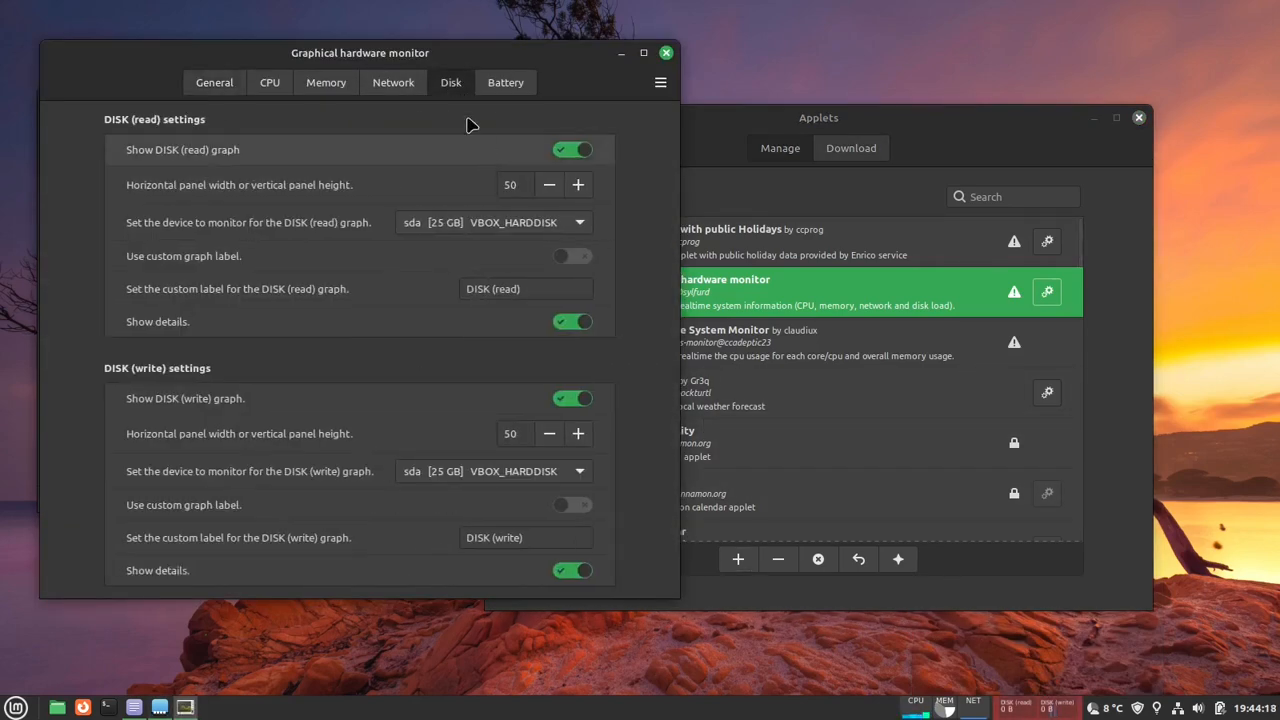
{"action": "left_click", "coordinate": [315, 88]}
{"action": "left_click", "coordinate": [214, 82]}
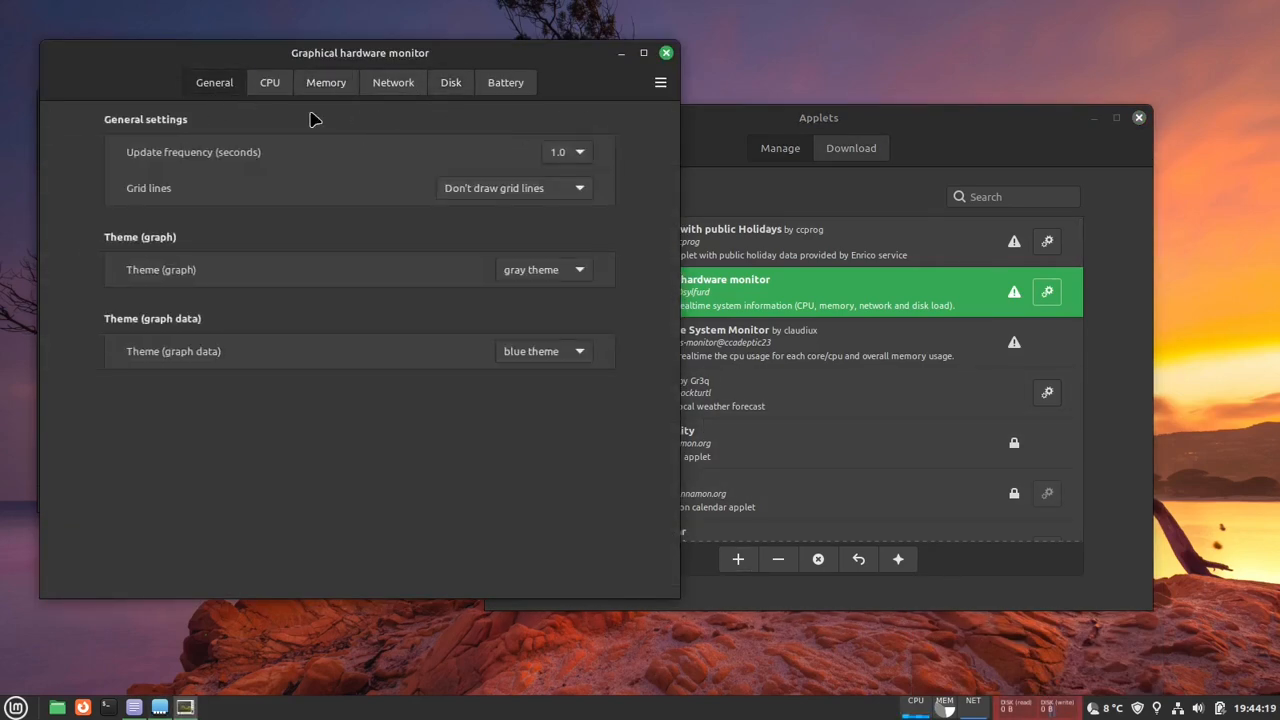
{"action": "left_click", "coordinate": [548, 348]}
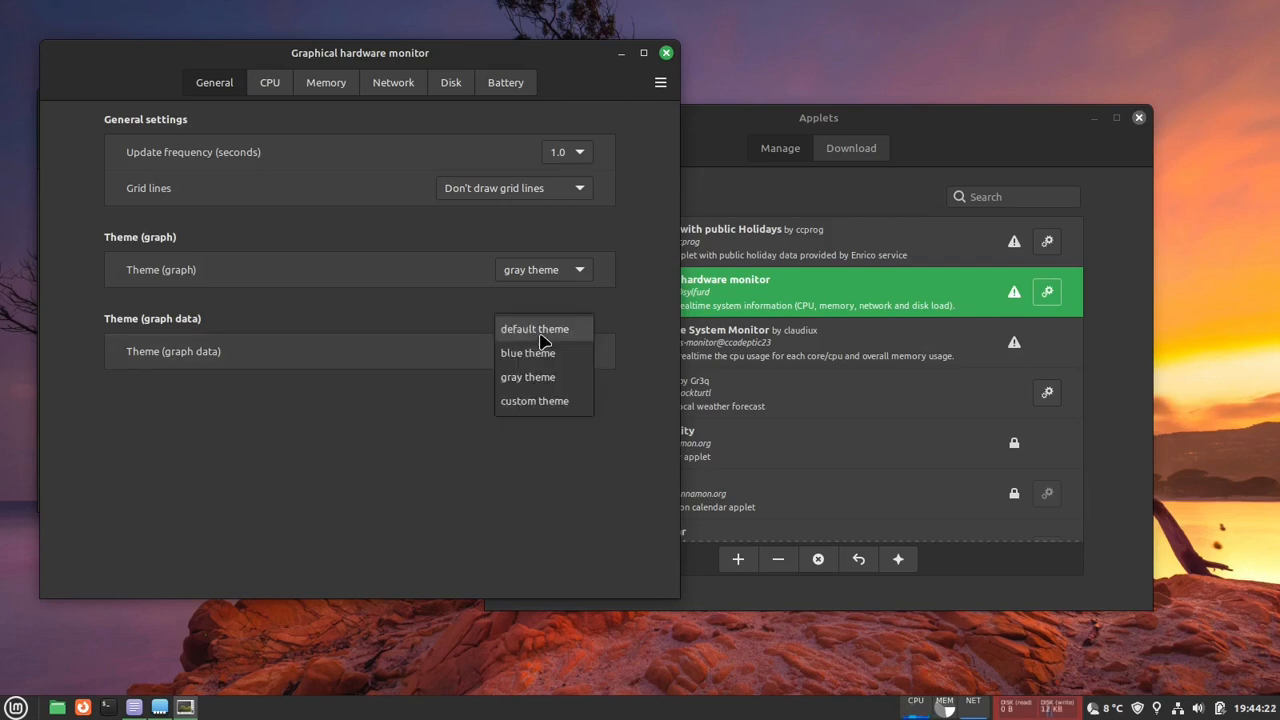
{"action": "left_click", "coordinate": [540, 353]}
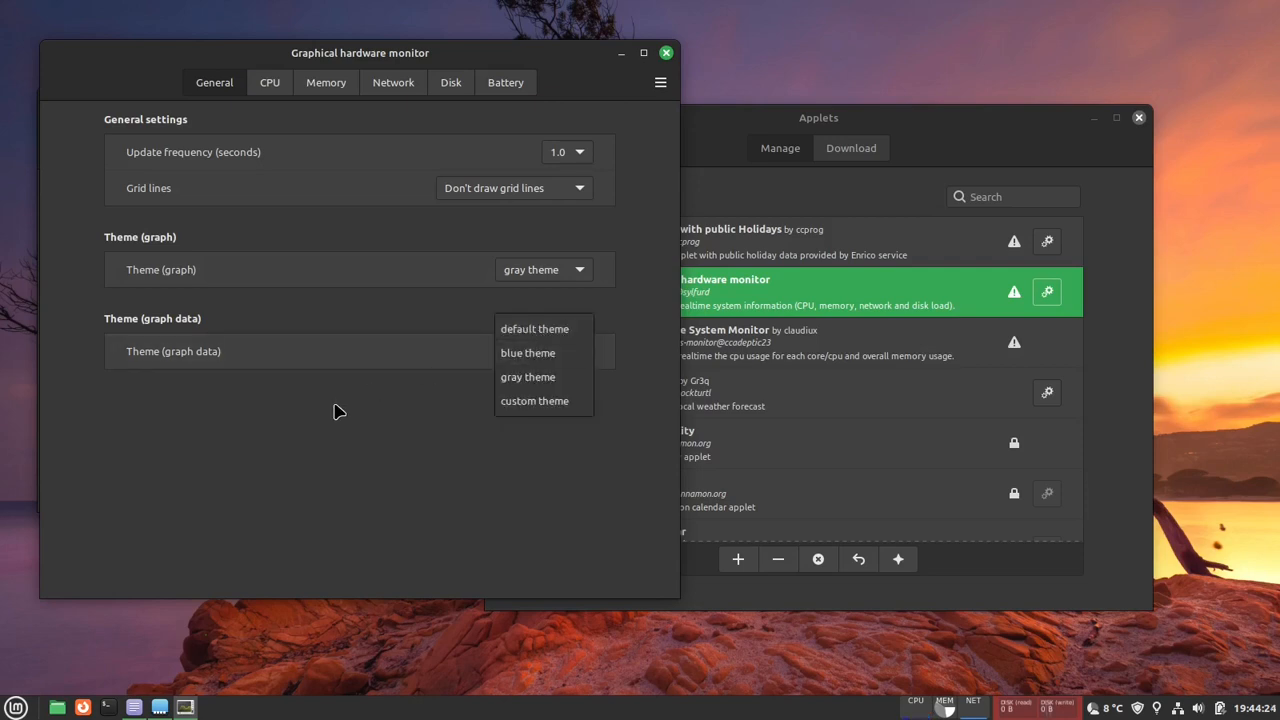
{"action": "left_click", "coordinate": [531, 274]}
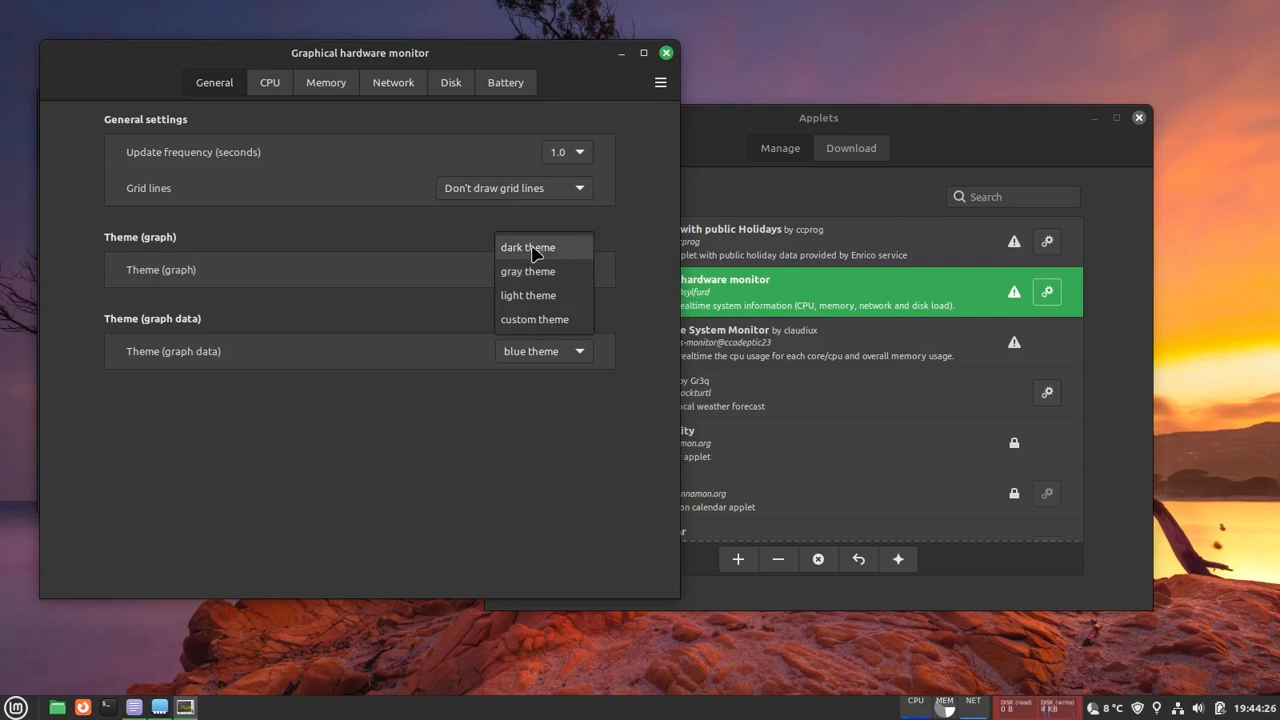
{"action": "left_click", "coordinate": [535, 247]}
{"action": "left_click", "coordinate": [666, 52]}
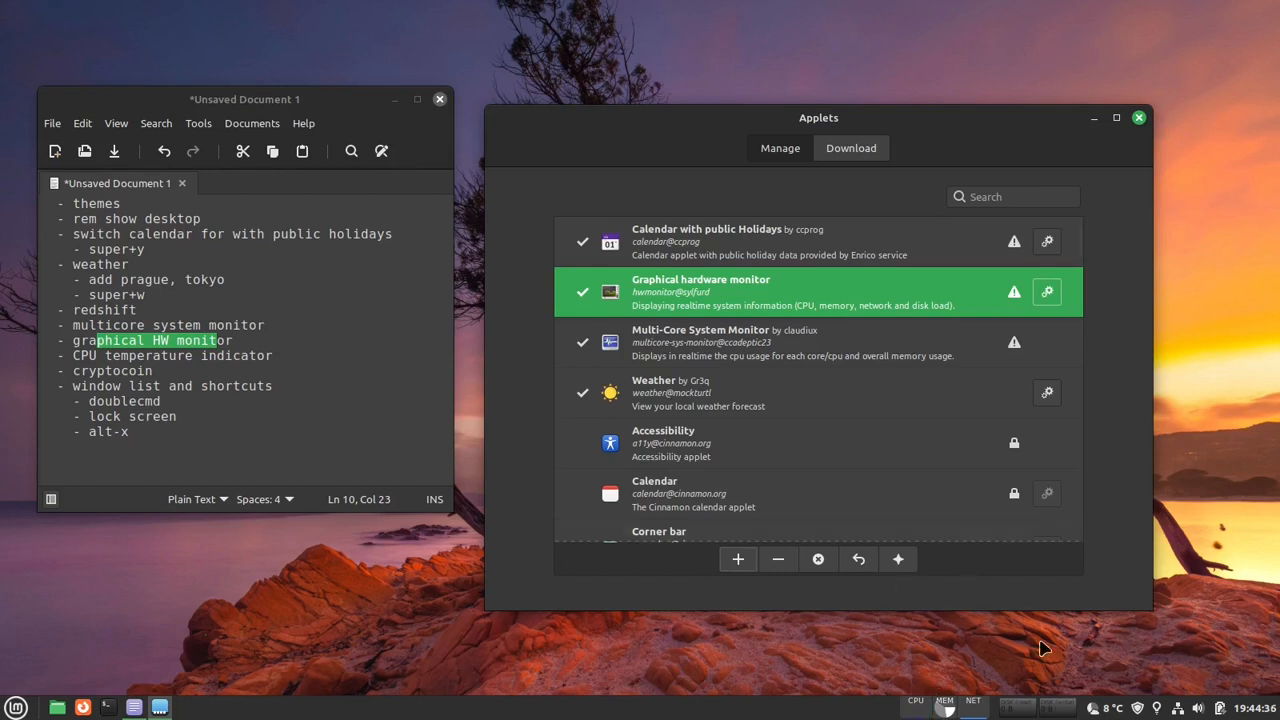
- Reopen the hardware monitor's configuration, set the graph theme to gray theme, and close the configuration
{"action": "right_click", "coordinate": [1042, 712]}
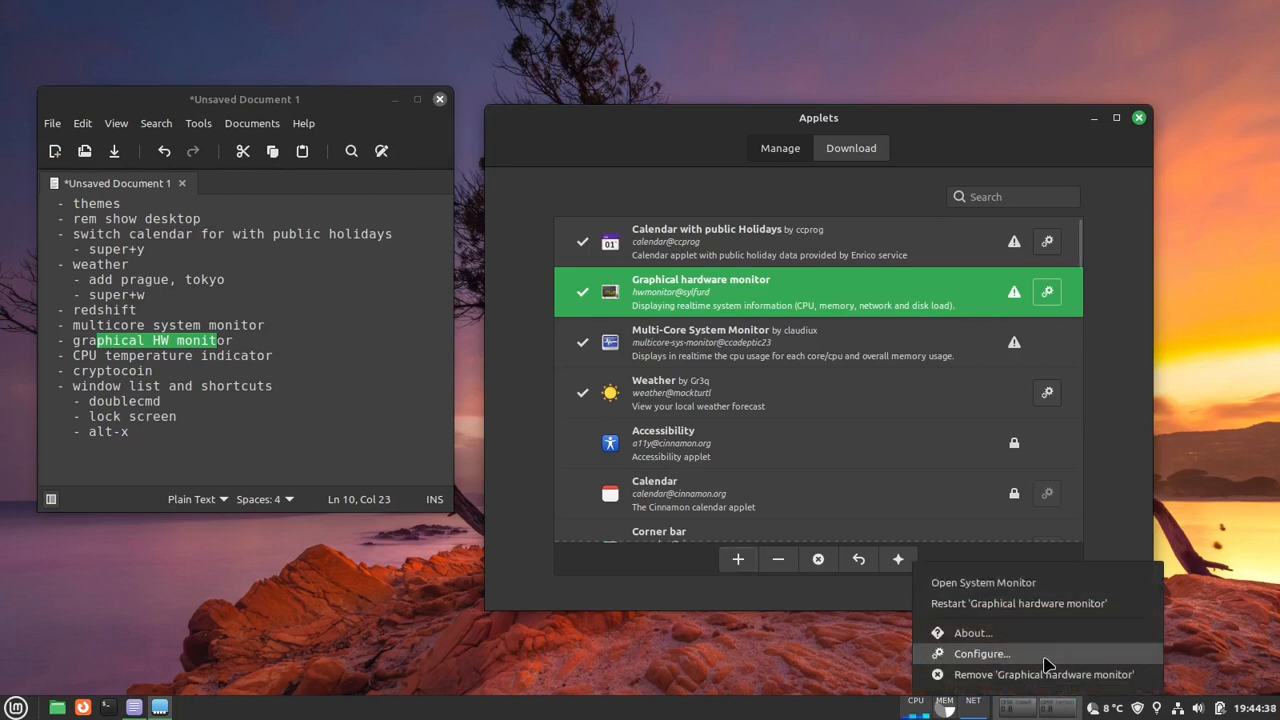
{"action": "left_click", "coordinate": [1044, 658]}
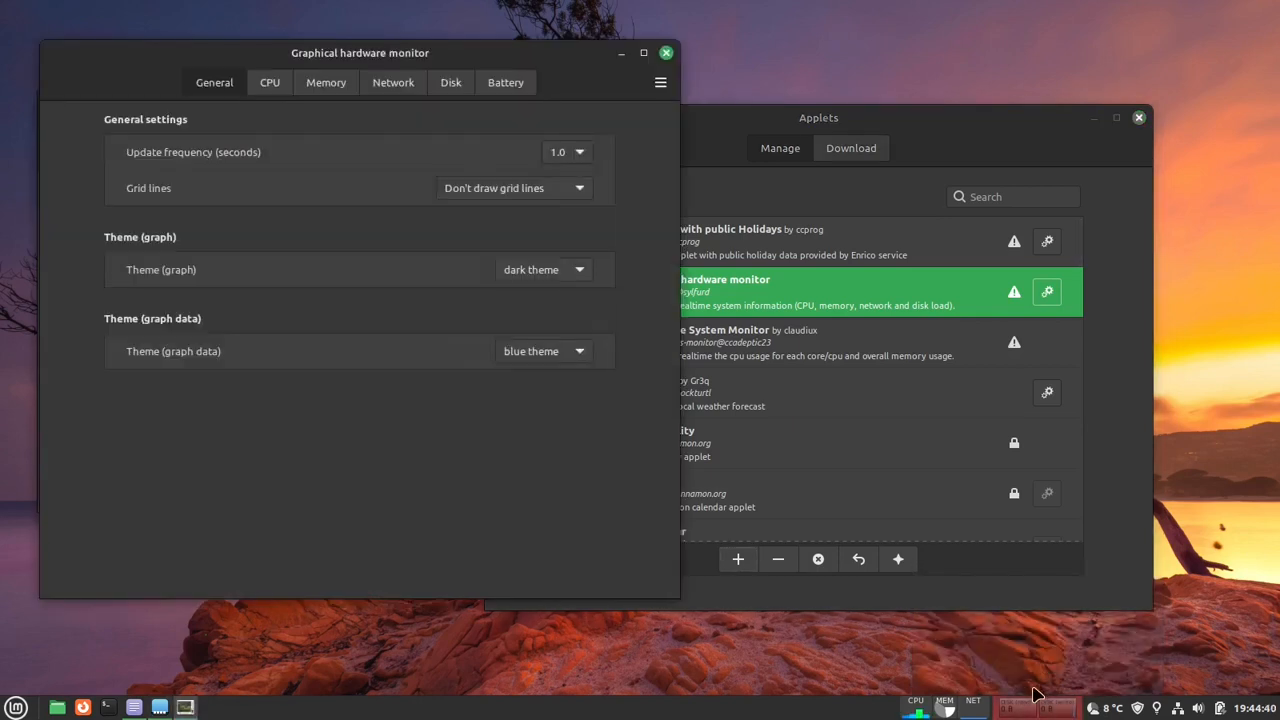
{"action": "left_click", "coordinate": [567, 272]}
{"action": "left_click", "coordinate": [560, 295]}
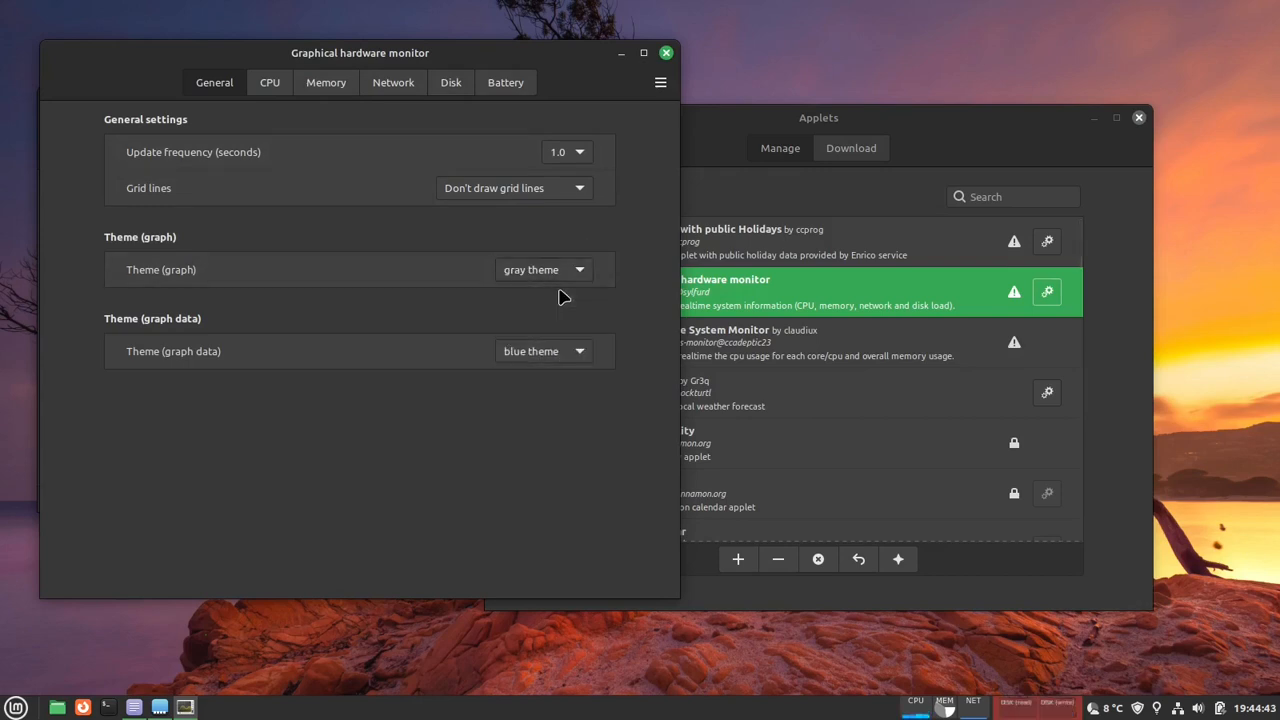
{"action": "left_click", "coordinate": [666, 53]}
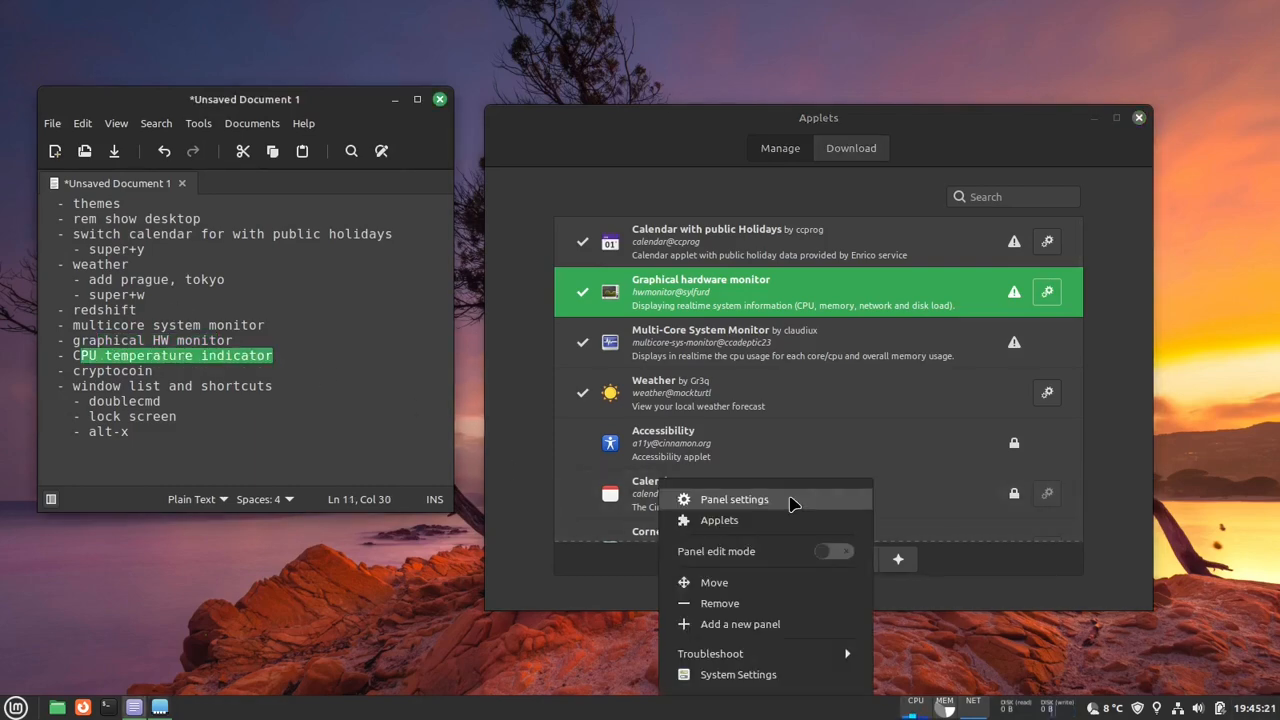
- Open the panel settings and set the colored icon size of the panel's Right Zone to 22px
{"action": "left_click", "coordinate": [790, 501]}
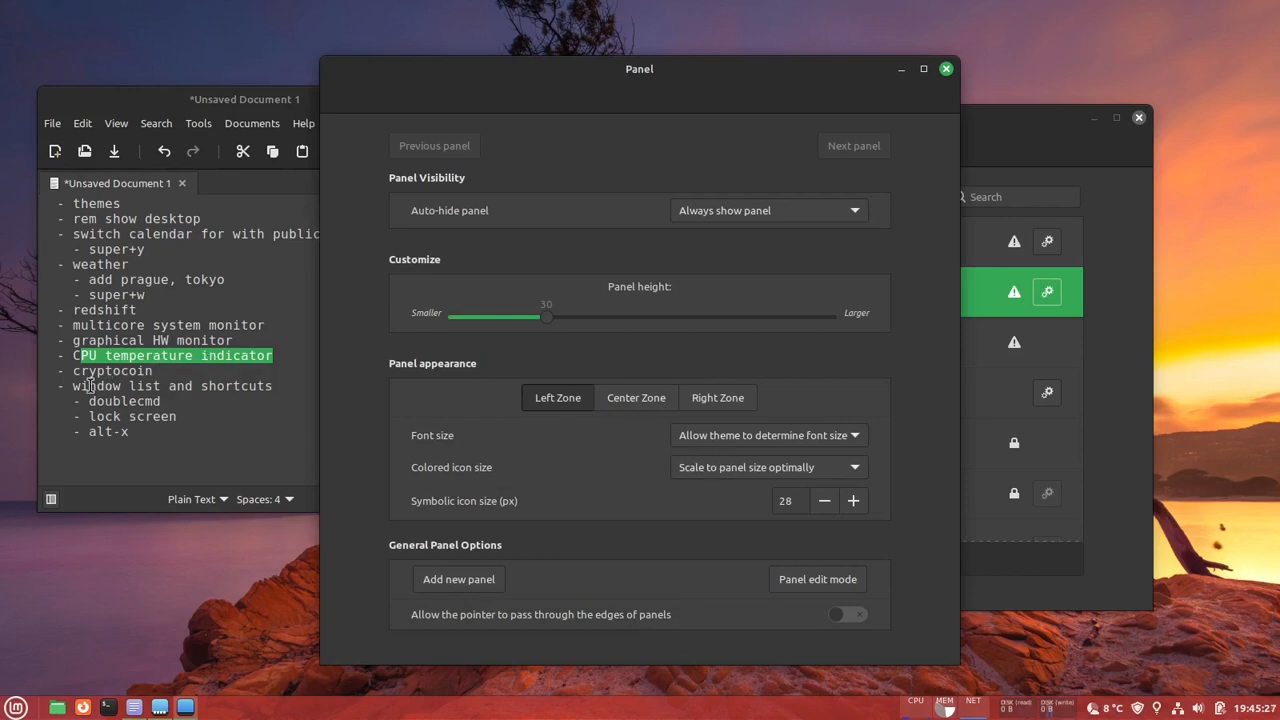
{"action": "left_click_drag", "start_coordinate": [88, 386], "coordinate": [208, 386]}
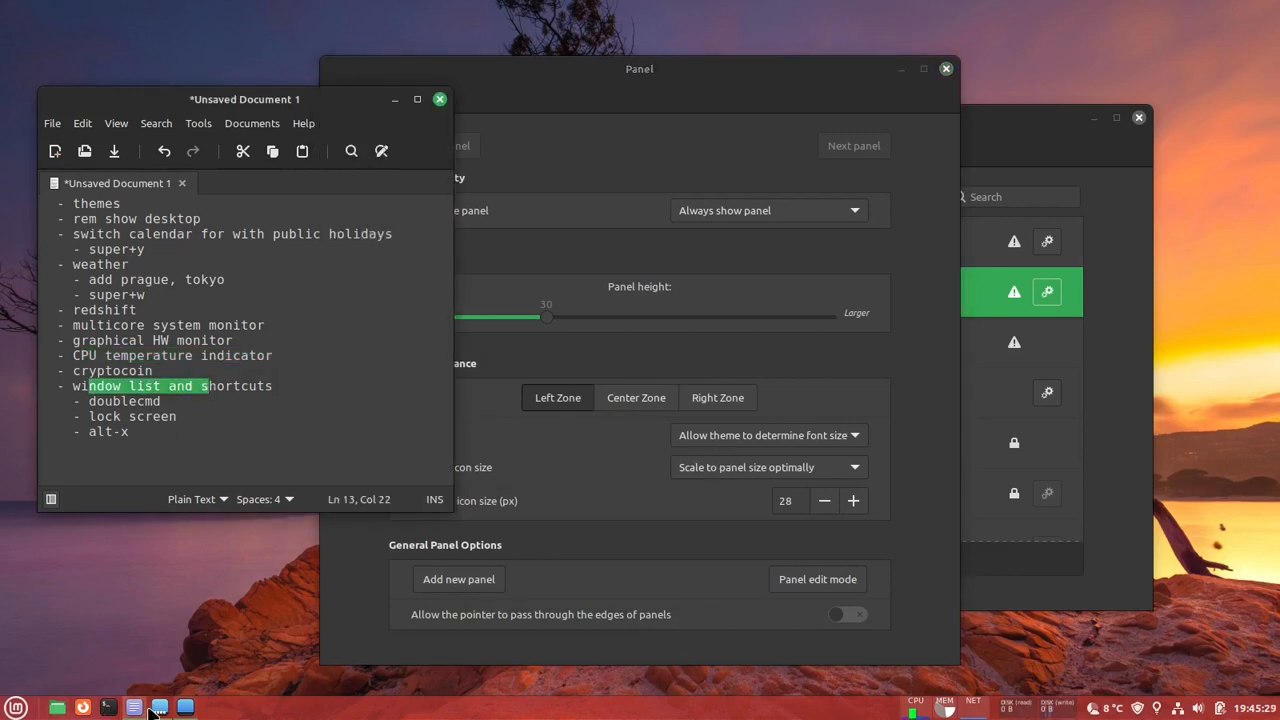
{"action": "left_click", "coordinate": [729, 120]}
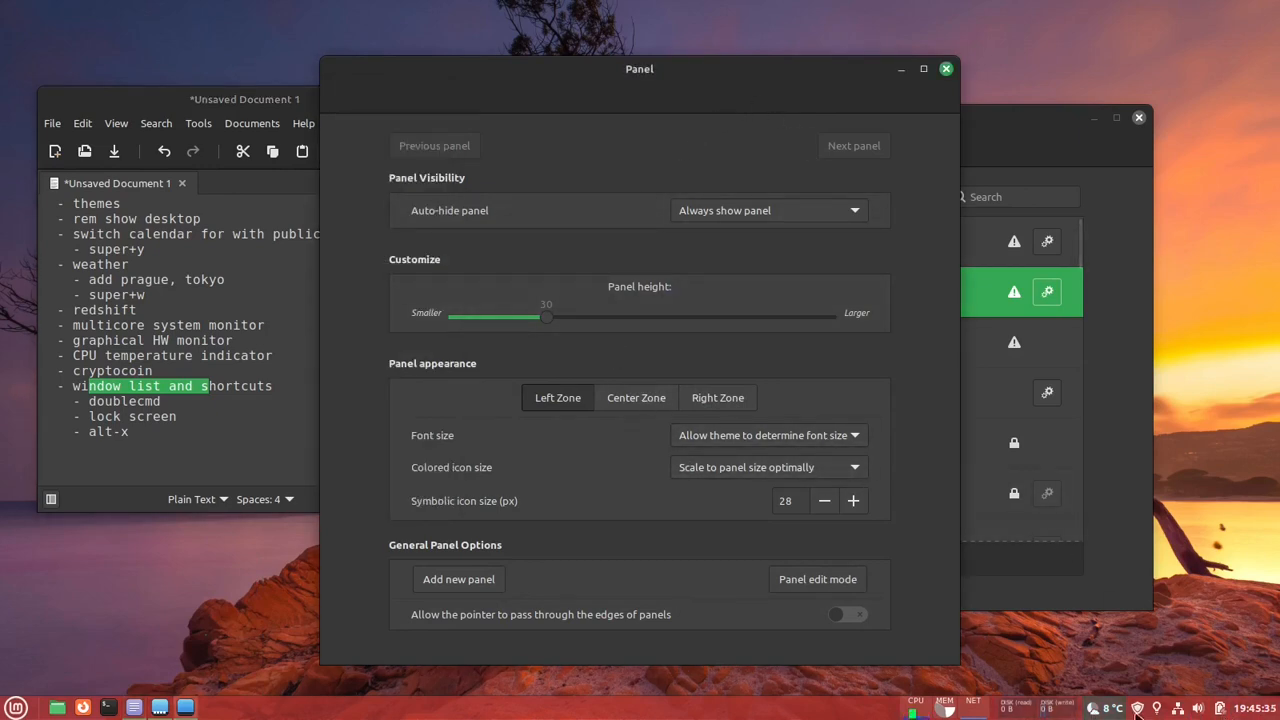
{"action": "mouse_move", "coordinate": [1250, 714]}
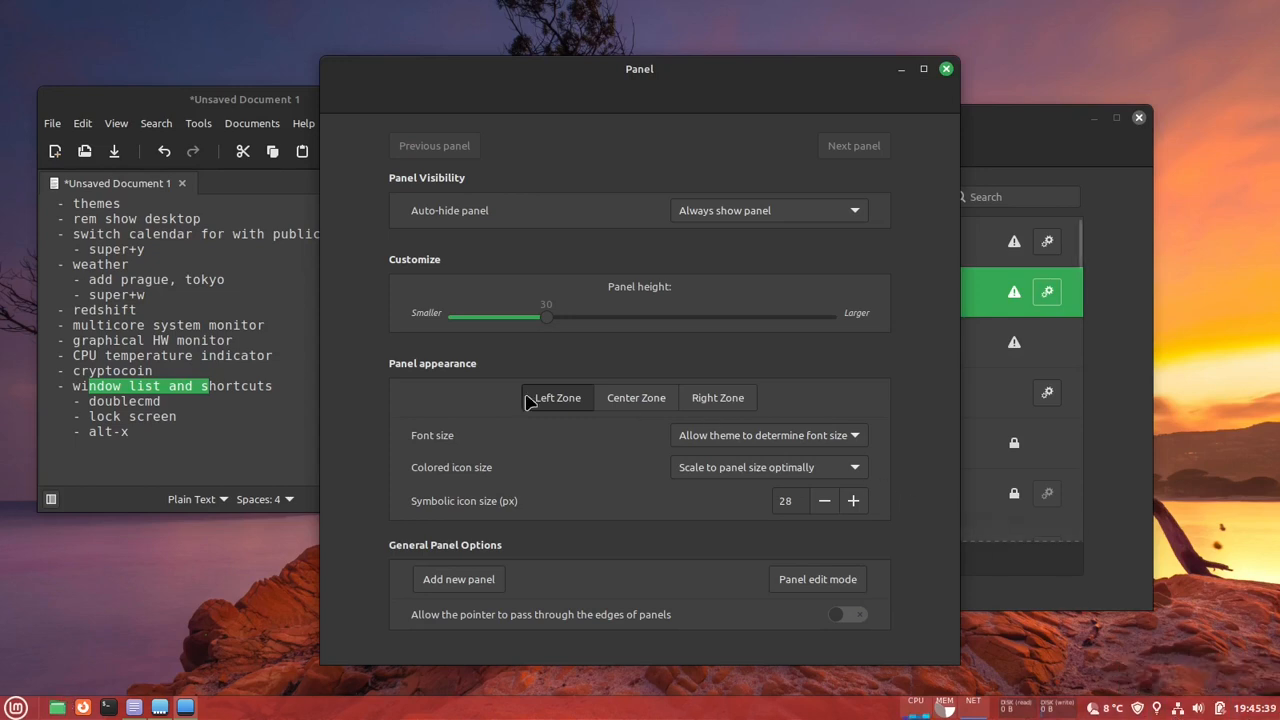
{"action": "left_click", "coordinate": [738, 405]}
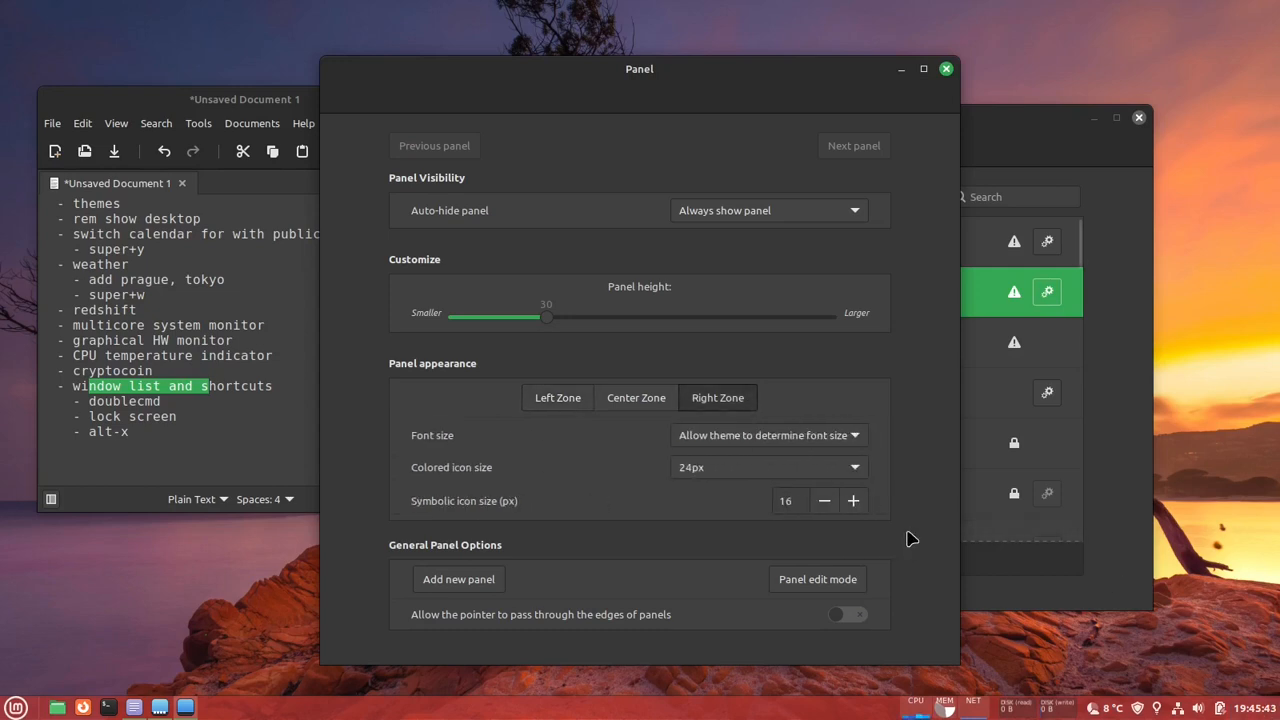
{"action": "left_click", "coordinate": [780, 475]}
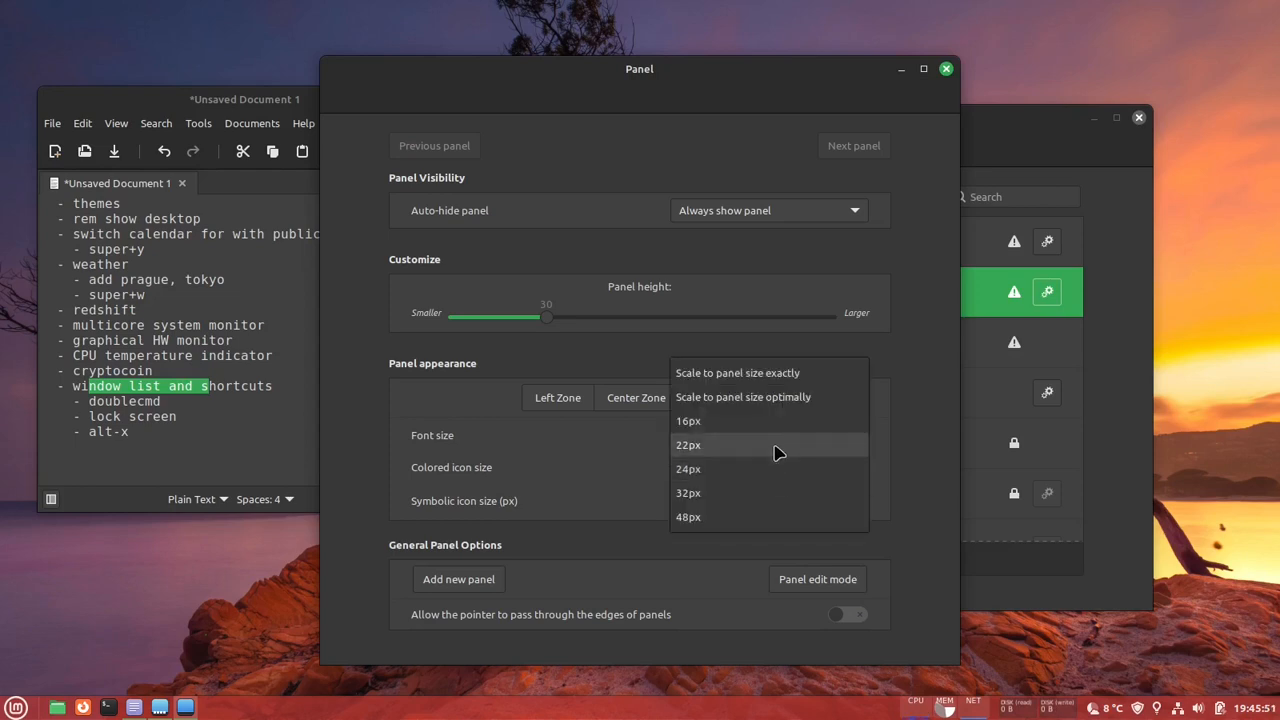
{"action": "left_click", "coordinate": [778, 453]}
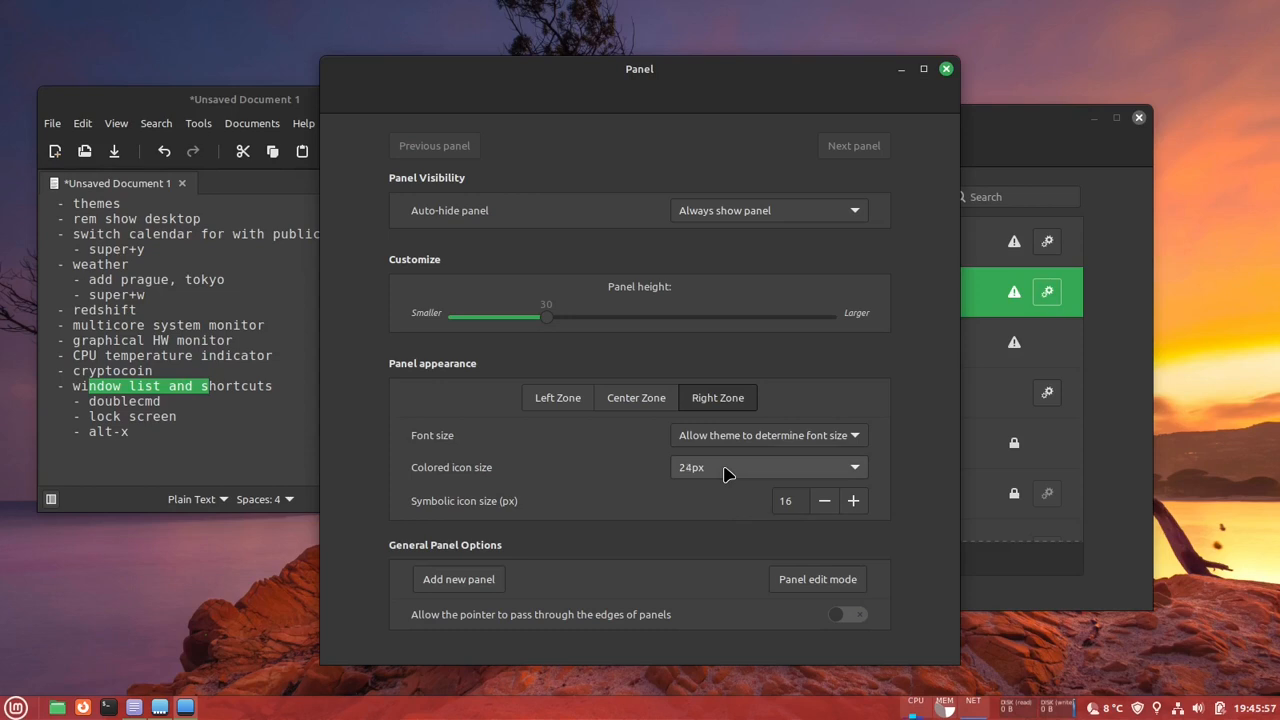
{"action": "scroll", "coordinate": [725, 474], "scroll_direction": "up", "scroll_amount": 1}
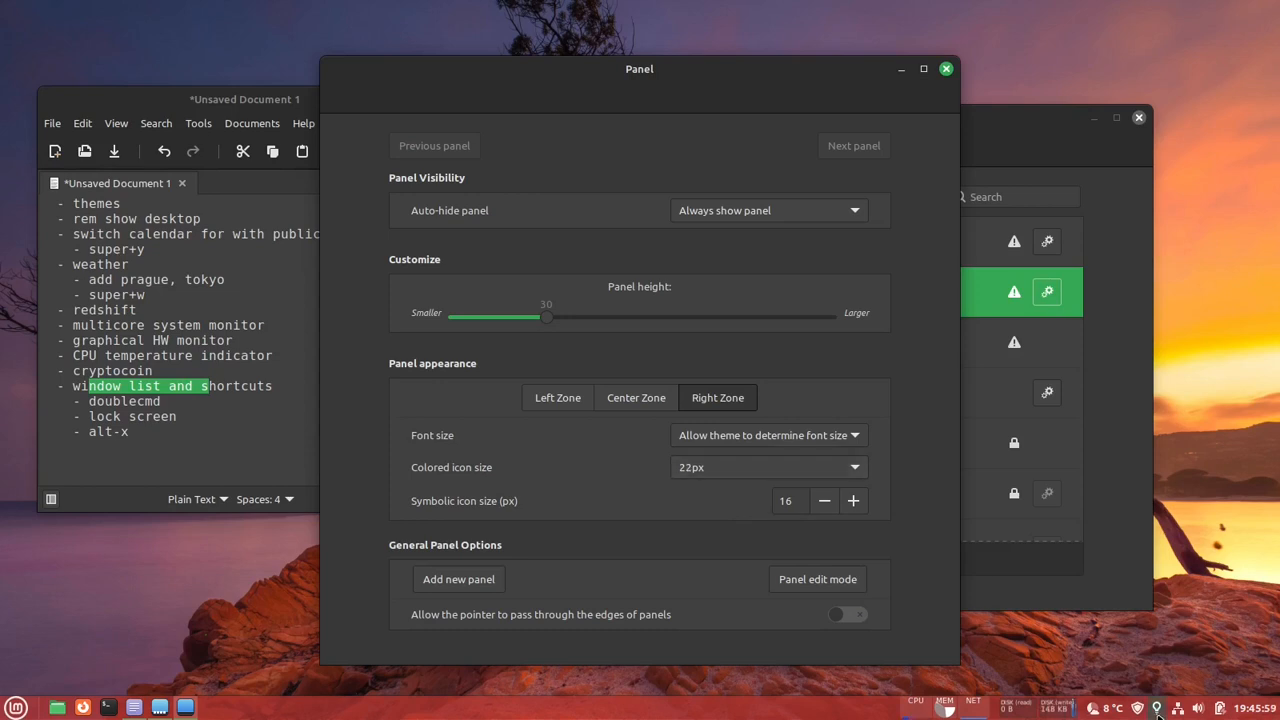
{"action": "left_click", "coordinate": [745, 474]}
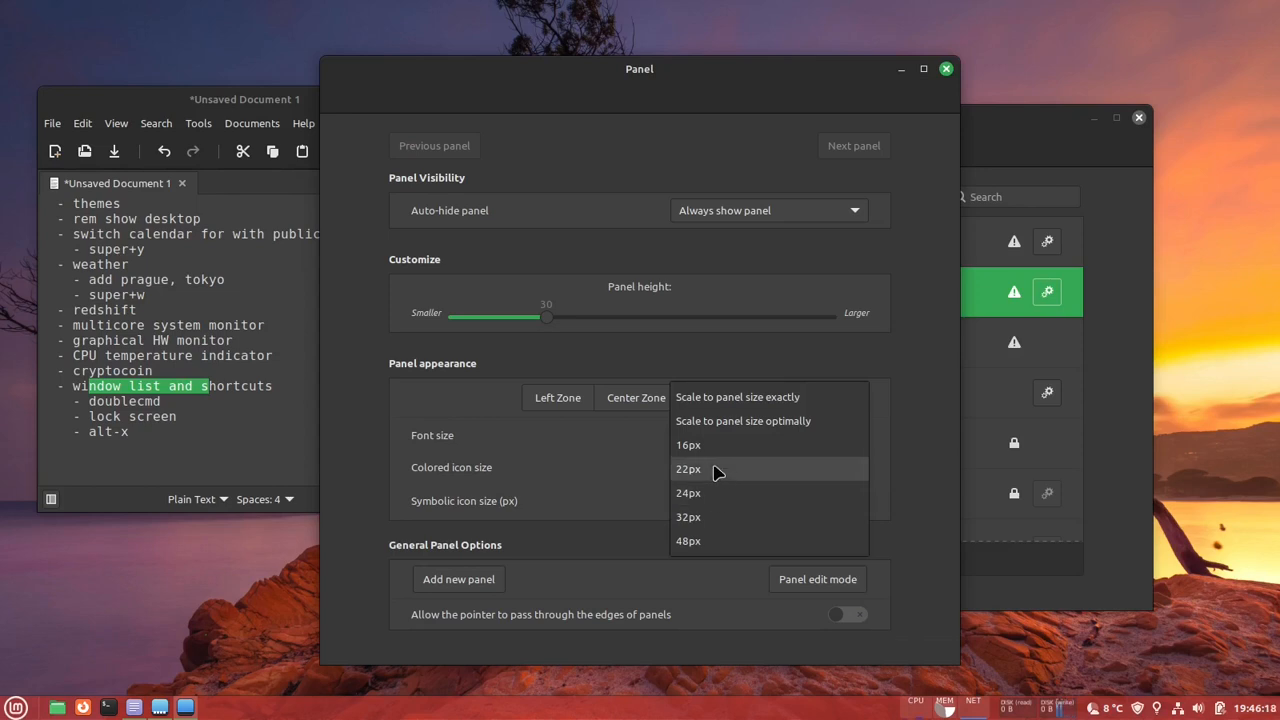
{"action": "left_click", "coordinate": [718, 472]}
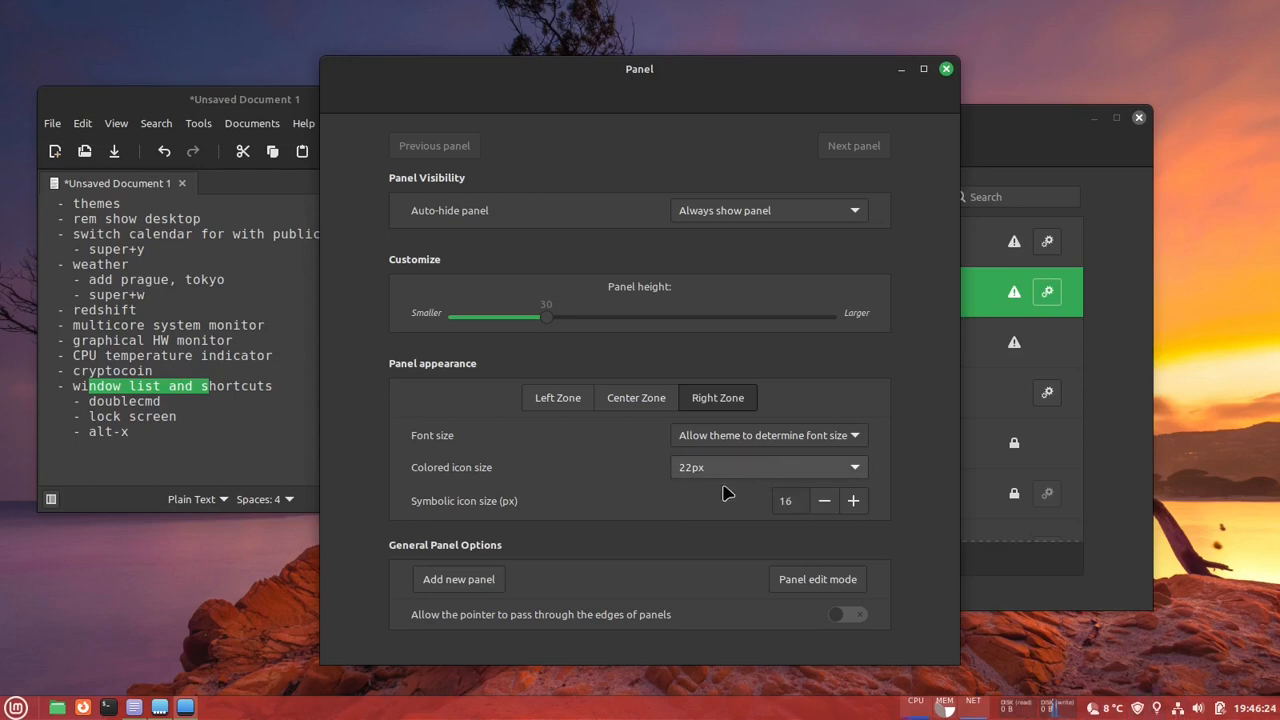
- Set the Right Zone's symbolic icon size to 17 px and its font size to 13.0pt, and close the panel settings
{"action": "left_click", "coordinate": [856, 502]}
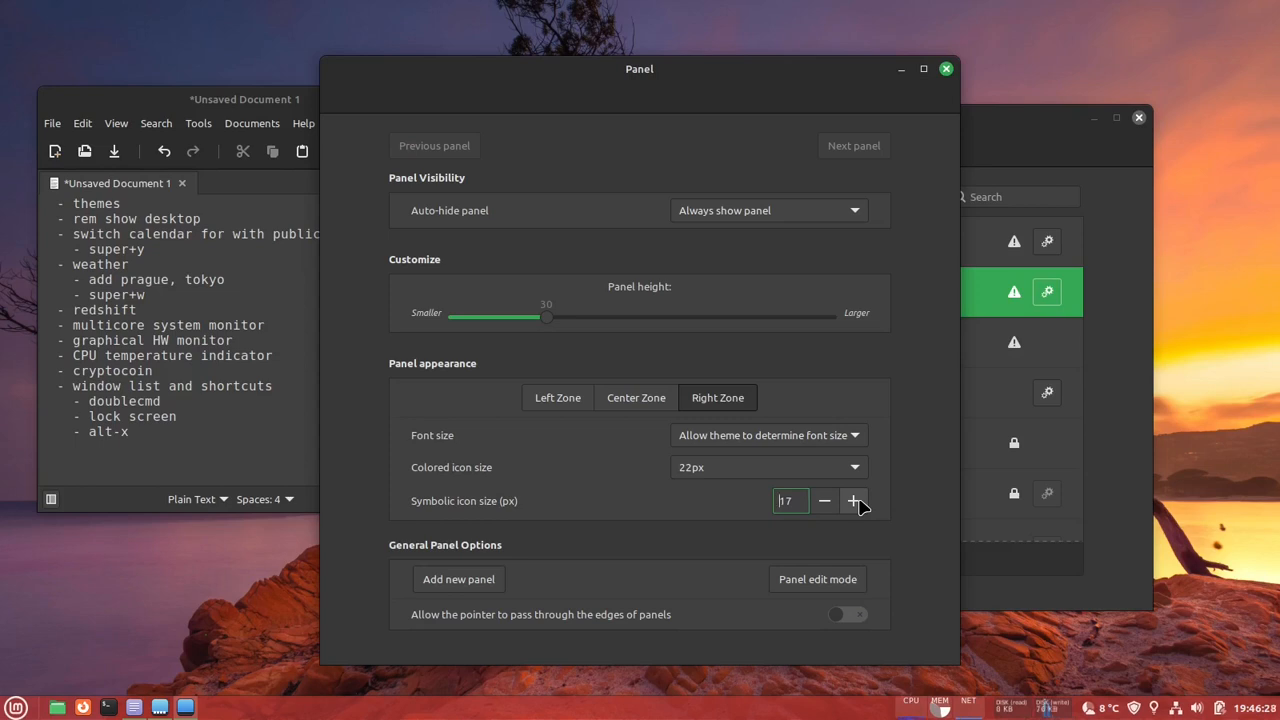
{"action": "left_click", "coordinate": [843, 436]}
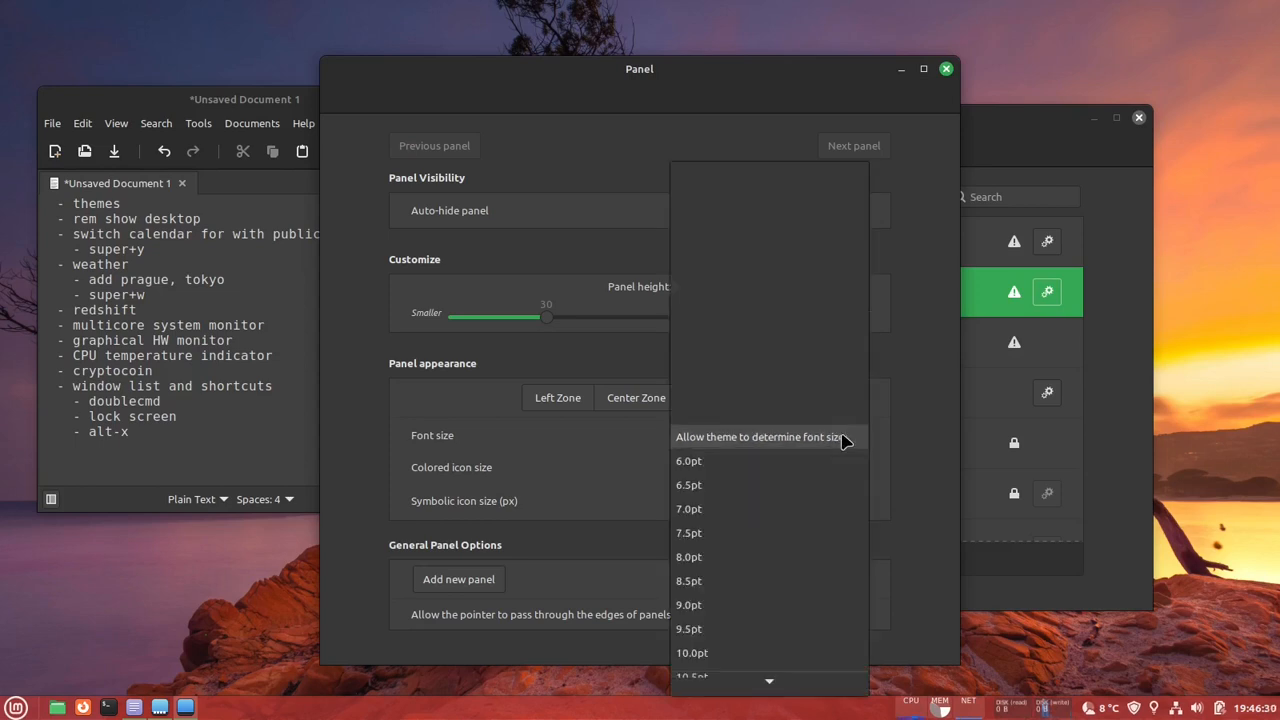
{"action": "scroll", "coordinate": [791, 486], "scroll_direction": "down", "scroll_amount": 5}
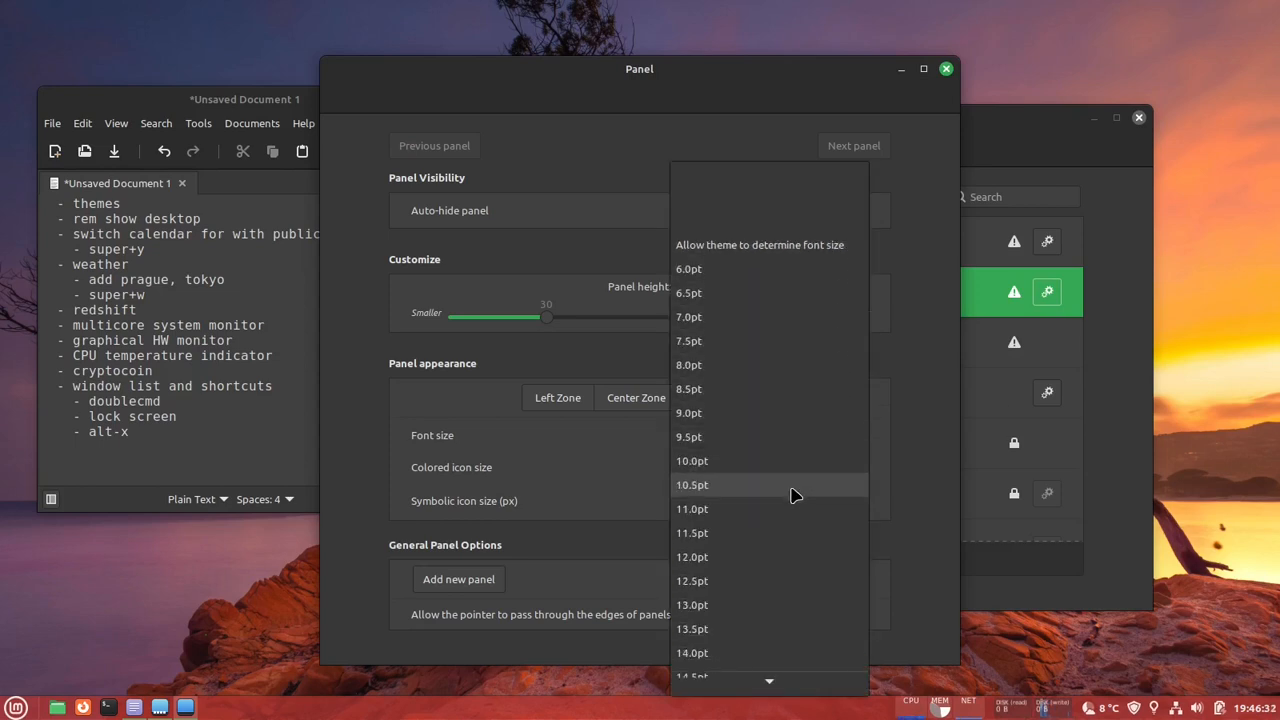
{"action": "scroll", "coordinate": [789, 503], "scroll_direction": "down", "scroll_amount": 3}
{"action": "left_click", "coordinate": [730, 421]}
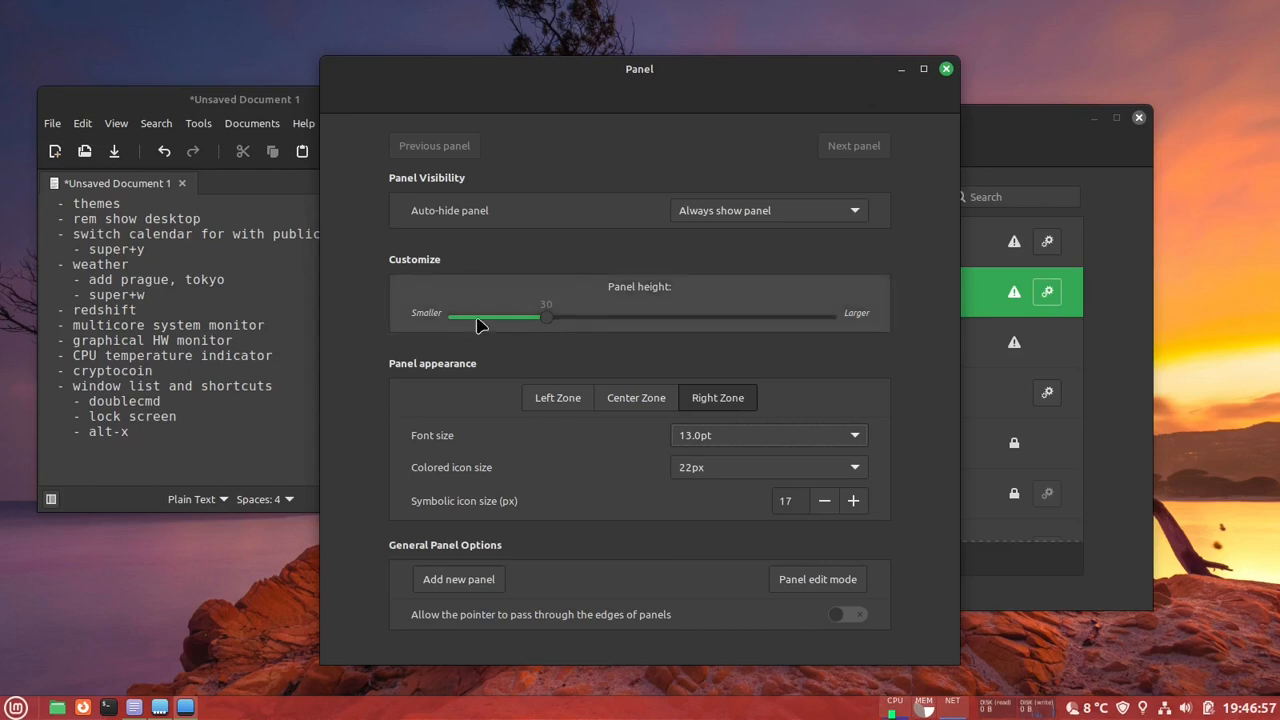
{"action": "left_click", "coordinate": [945, 70]}
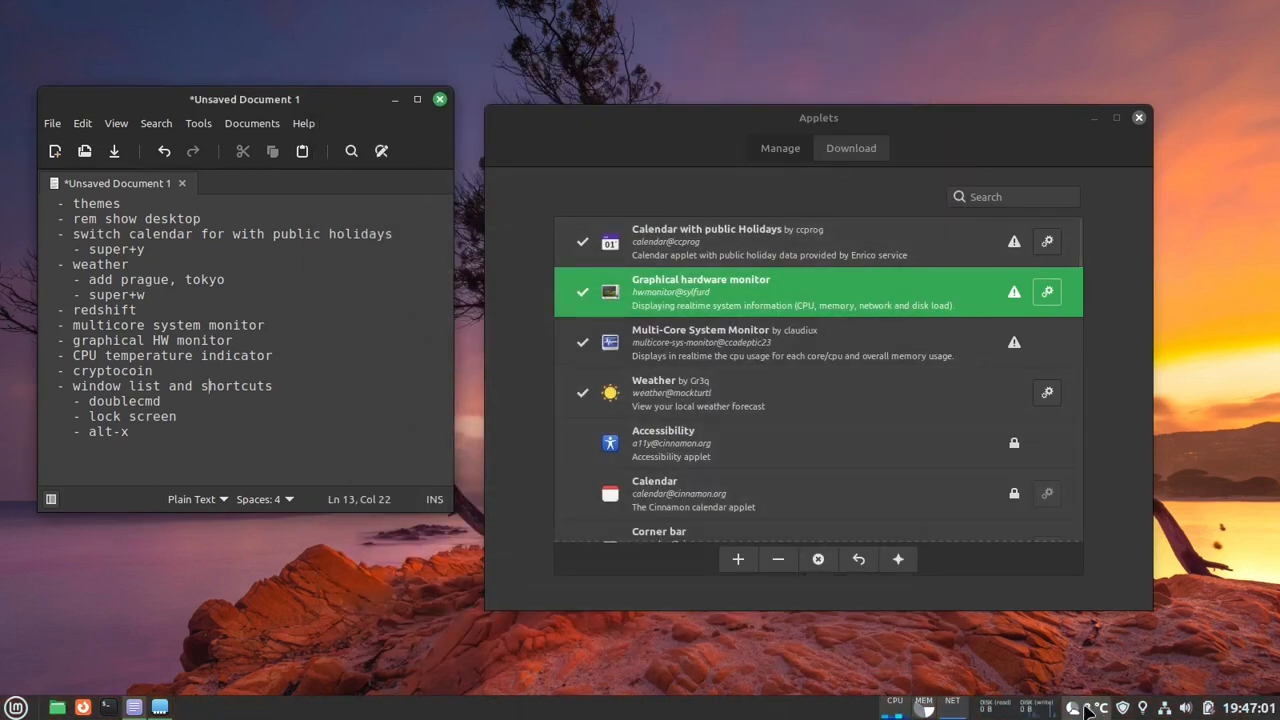
- View the weather applet's forecast from the panel and dismiss it
{"action": "mouse_move", "coordinate": [1090, 710]}
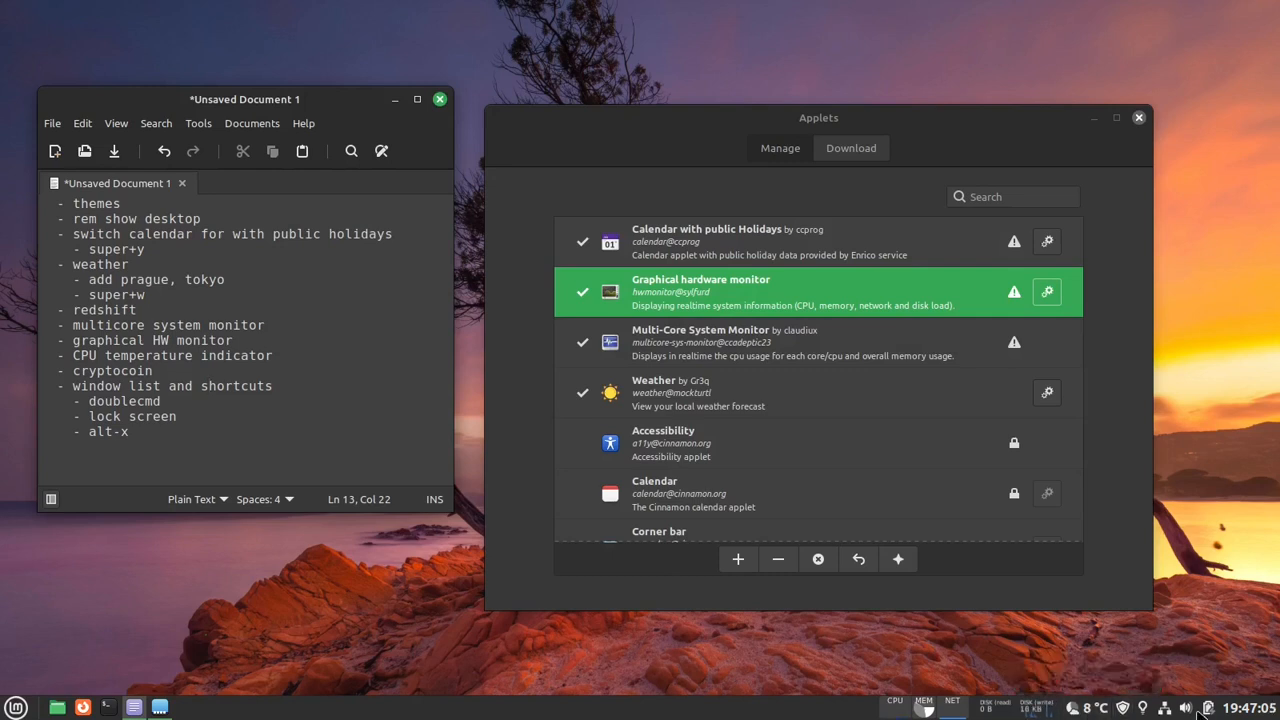
{"action": "left_click", "coordinate": [1095, 710]}
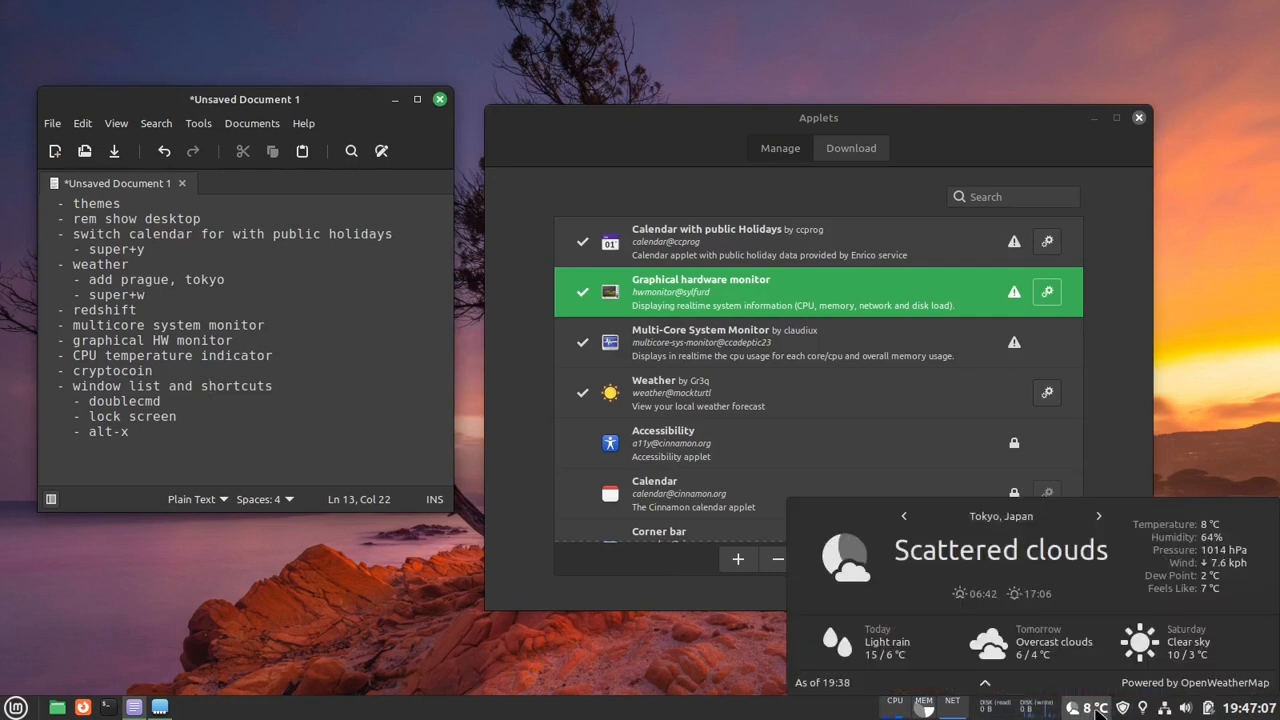
{"action": "left_click", "coordinate": [1142, 433]}
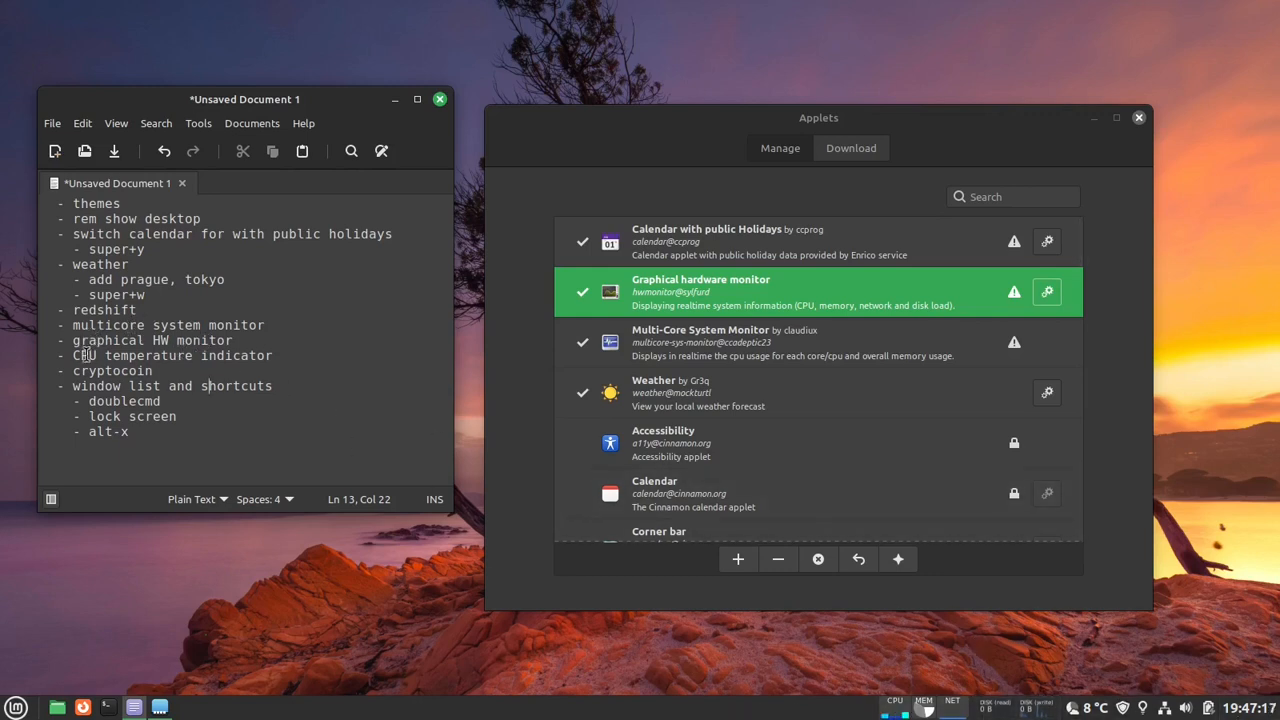
- Search the downloadable applets for "cry", download the Cryptocoin applet, and return to the list of installed applets
{"action": "left_click_drag", "start_coordinate": [86, 355], "coordinate": [245, 356]}
{"action": "left_click_drag", "start_coordinate": [88, 371], "coordinate": [137, 371]}
{"action": "right_click", "coordinate": [818, 709]}
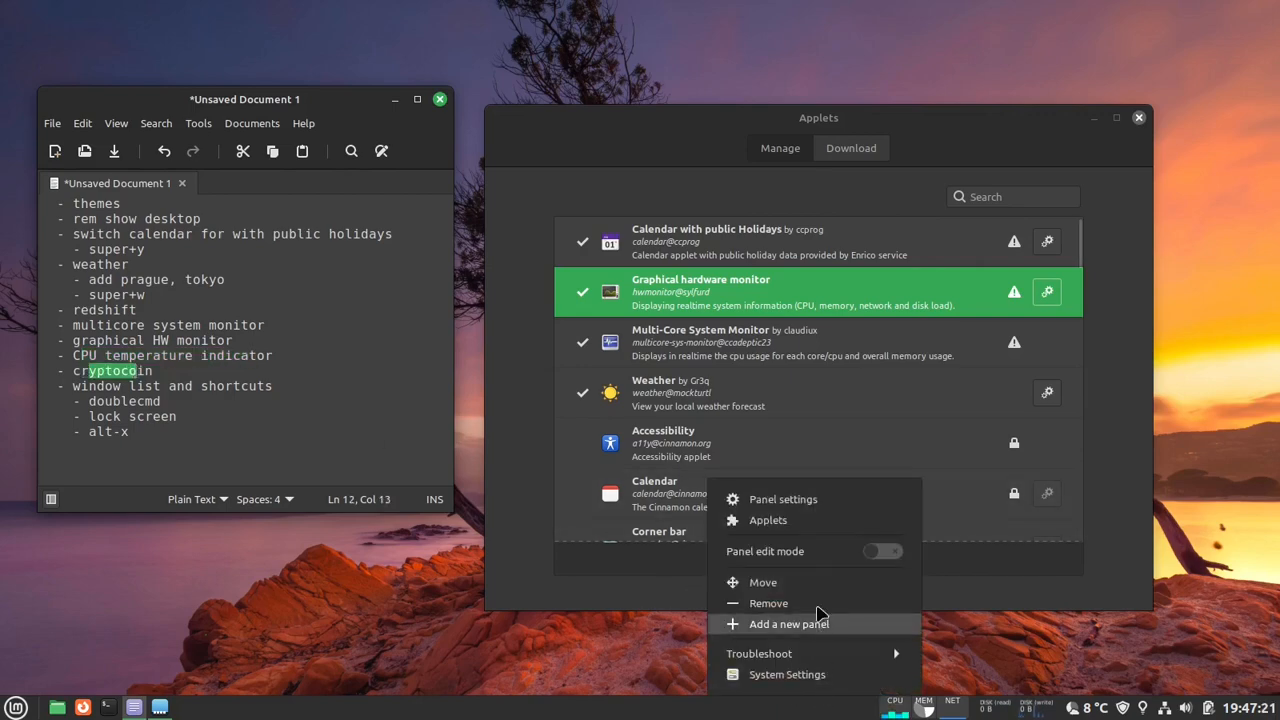
{"action": "left_click", "coordinate": [1124, 394]}
{"action": "left_click", "coordinate": [849, 150]}
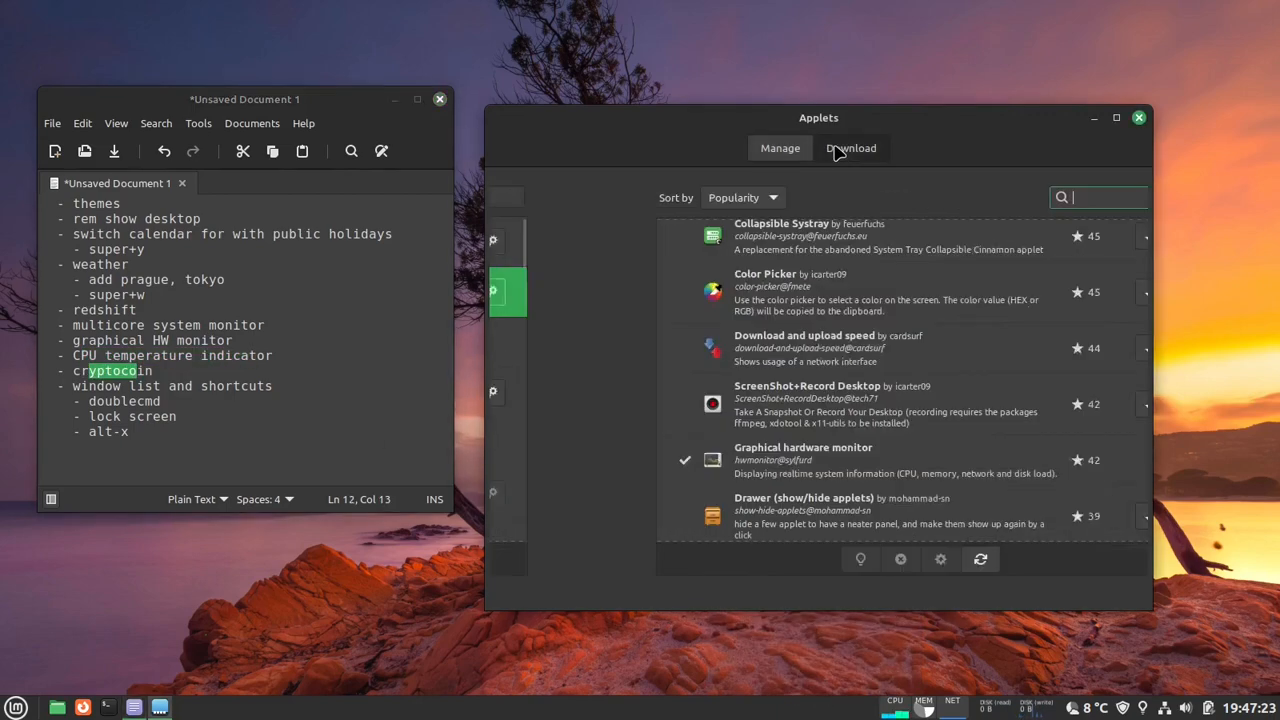
{"action": "type", "text": "cry"}
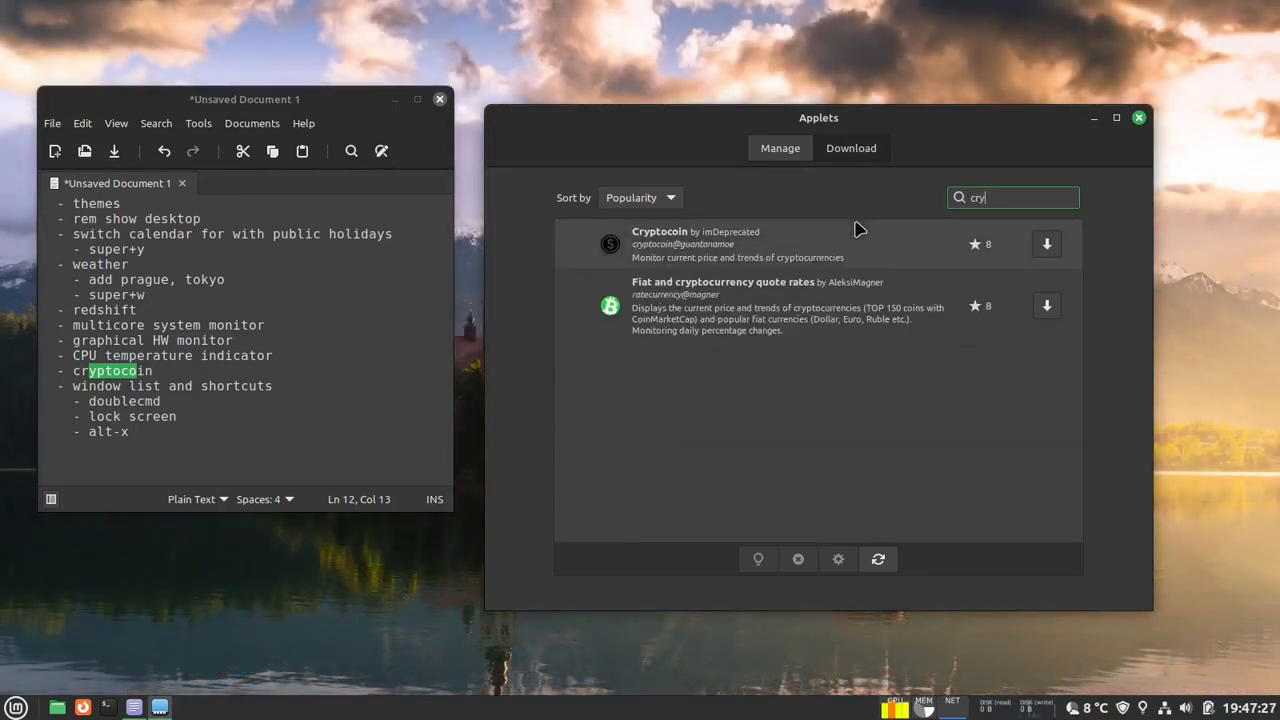
{"action": "left_click", "coordinate": [1047, 244]}
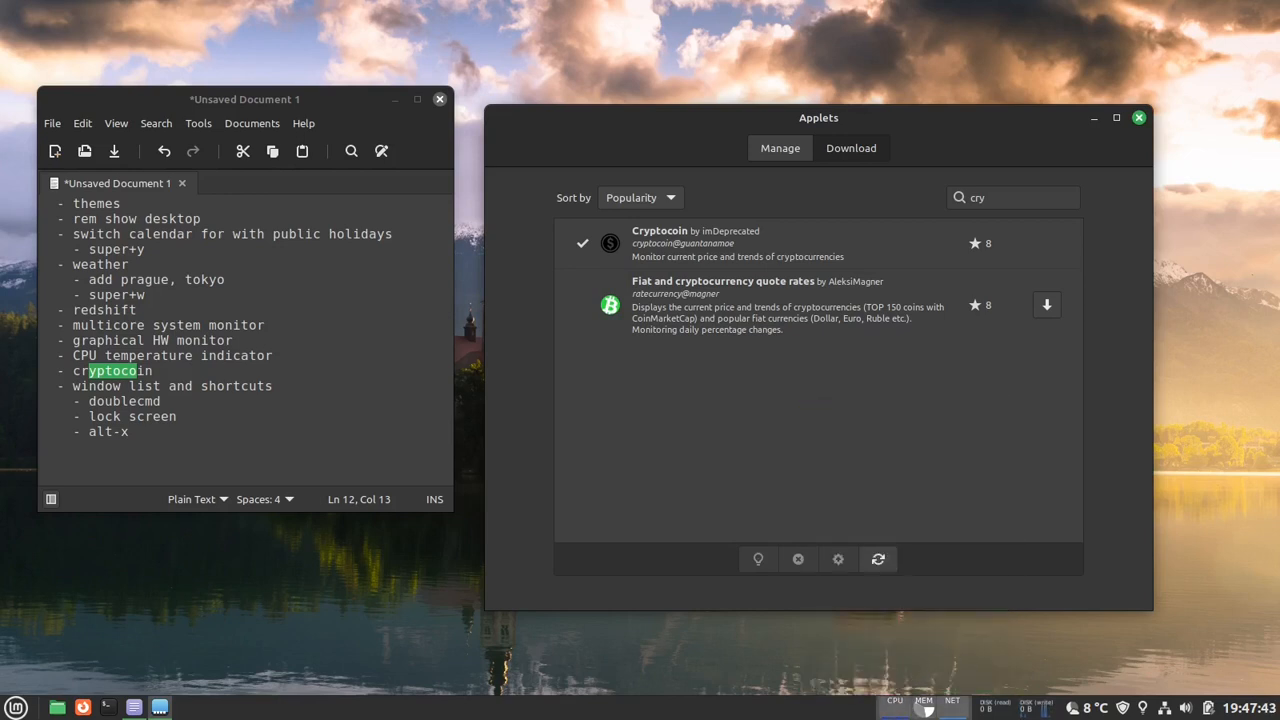
{"action": "mouse_move", "coordinate": [889, 718]}
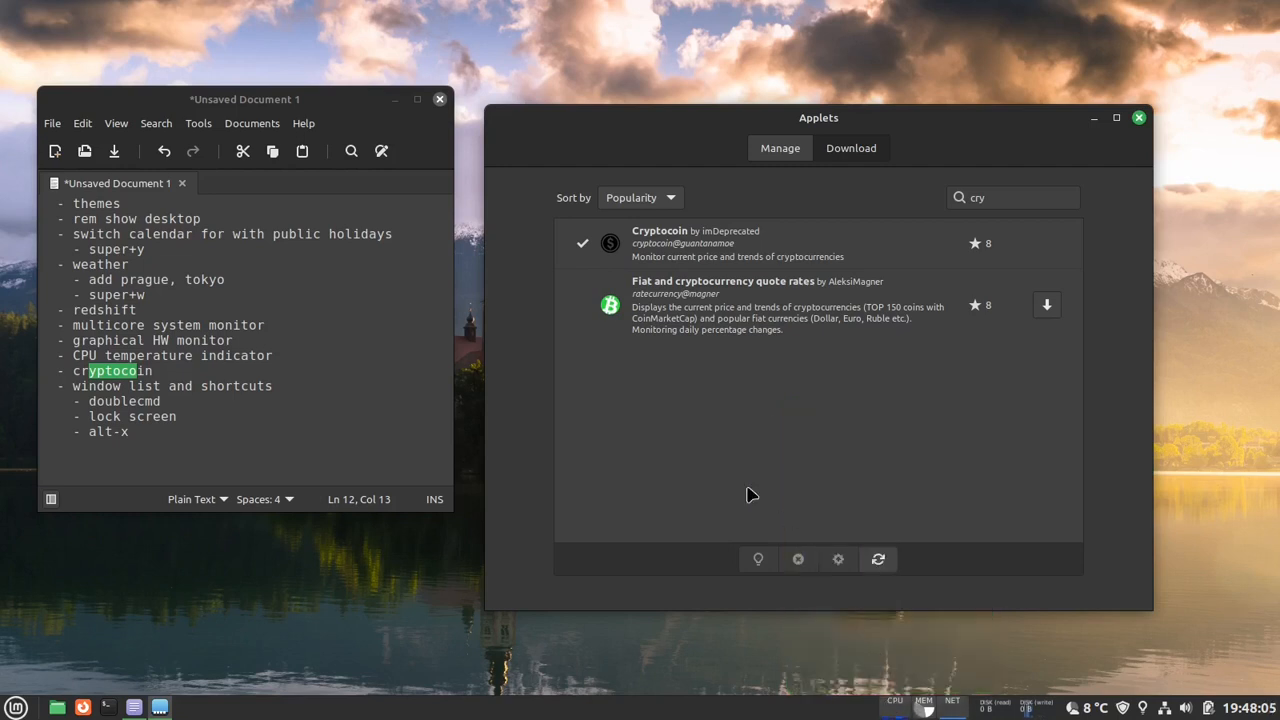
{"action": "left_click", "coordinate": [785, 148]}
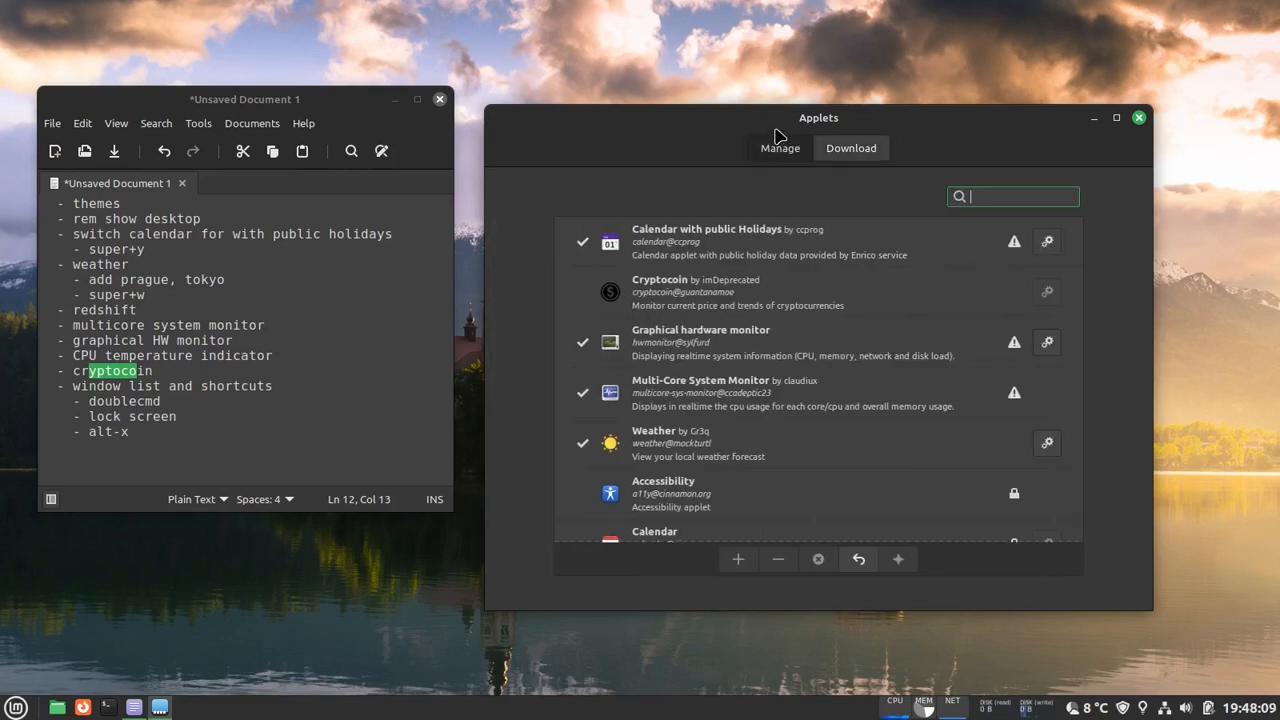
- Add the Cryptocoin applet to the panel and open its configuration
{"action": "left_click", "coordinate": [880, 295]}
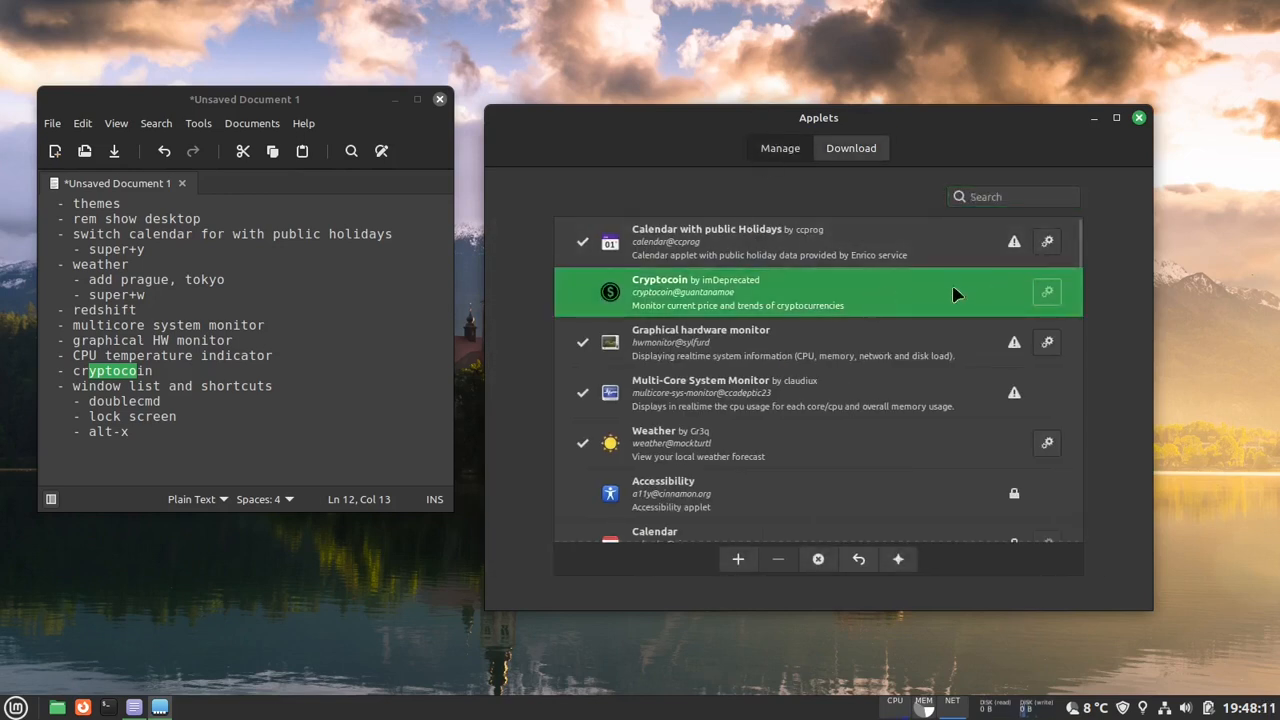
{"action": "left_click", "coordinate": [742, 559]}
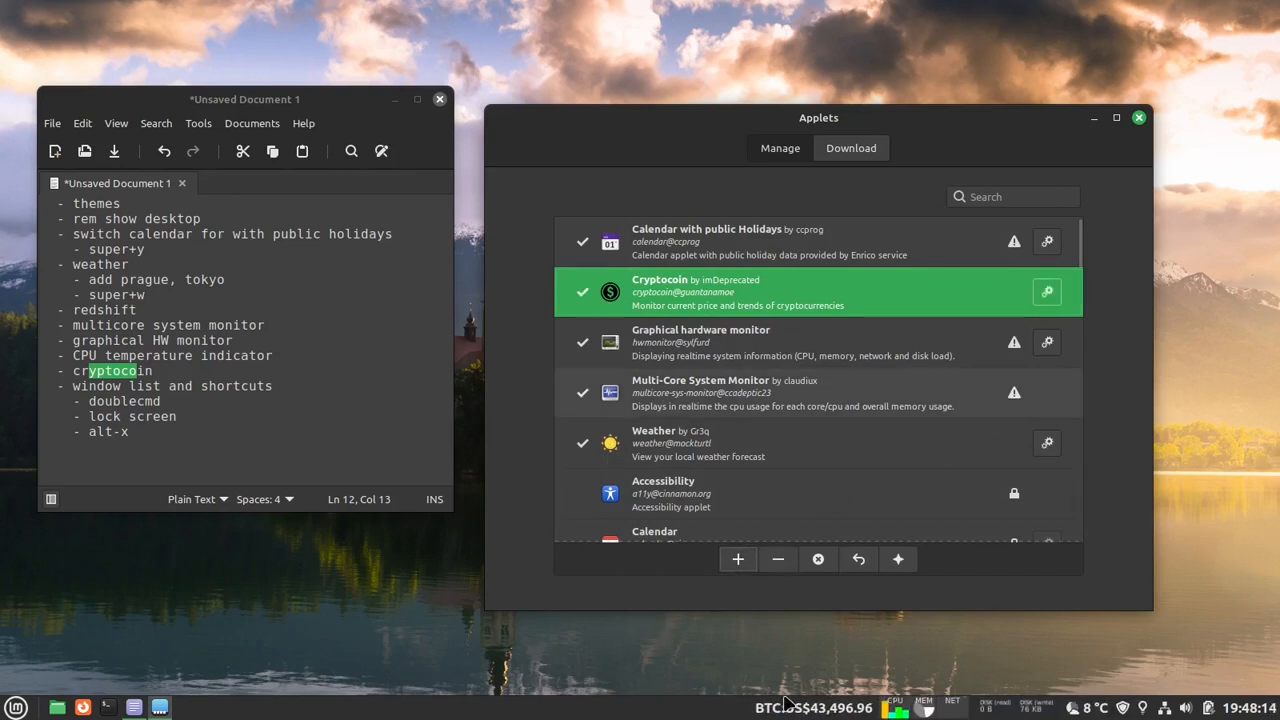
{"action": "right_click", "coordinate": [836, 710]}
{"action": "left_click", "coordinate": [834, 653]}
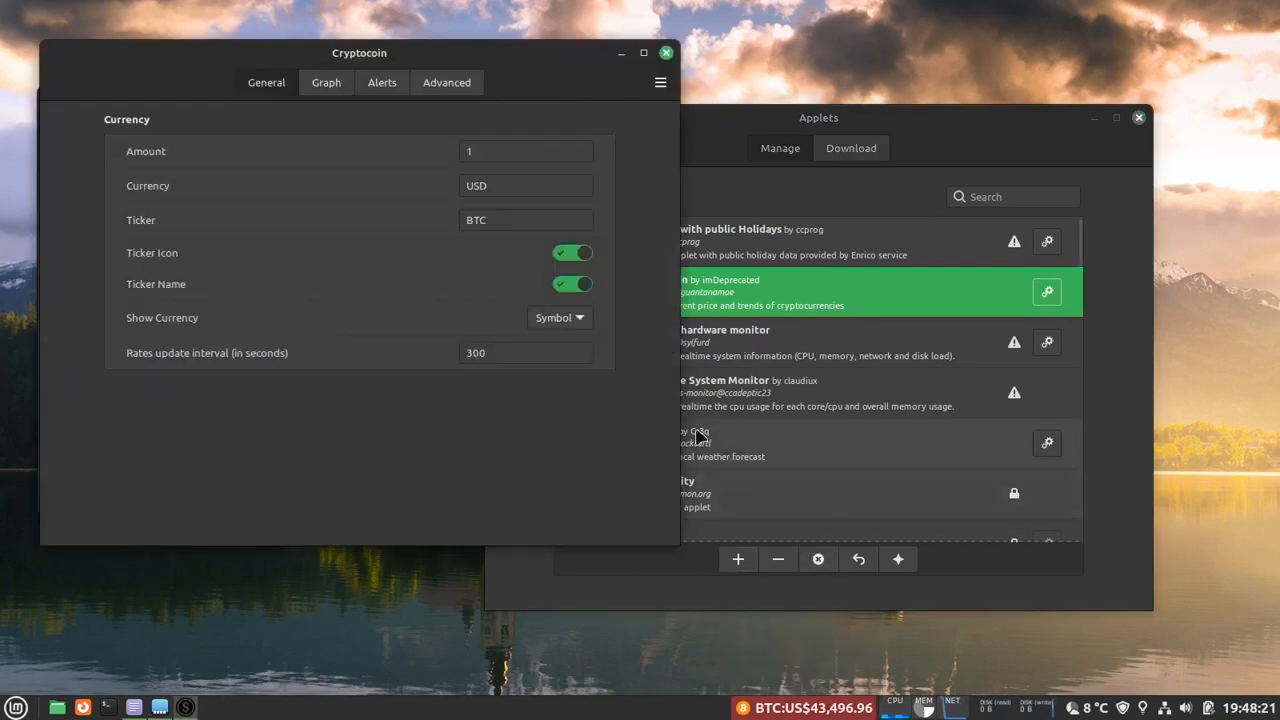
- Turn off the Cryptocoin applet's ticker name and set its ticker to XMR
{"action": "left_click", "coordinate": [580, 286]}
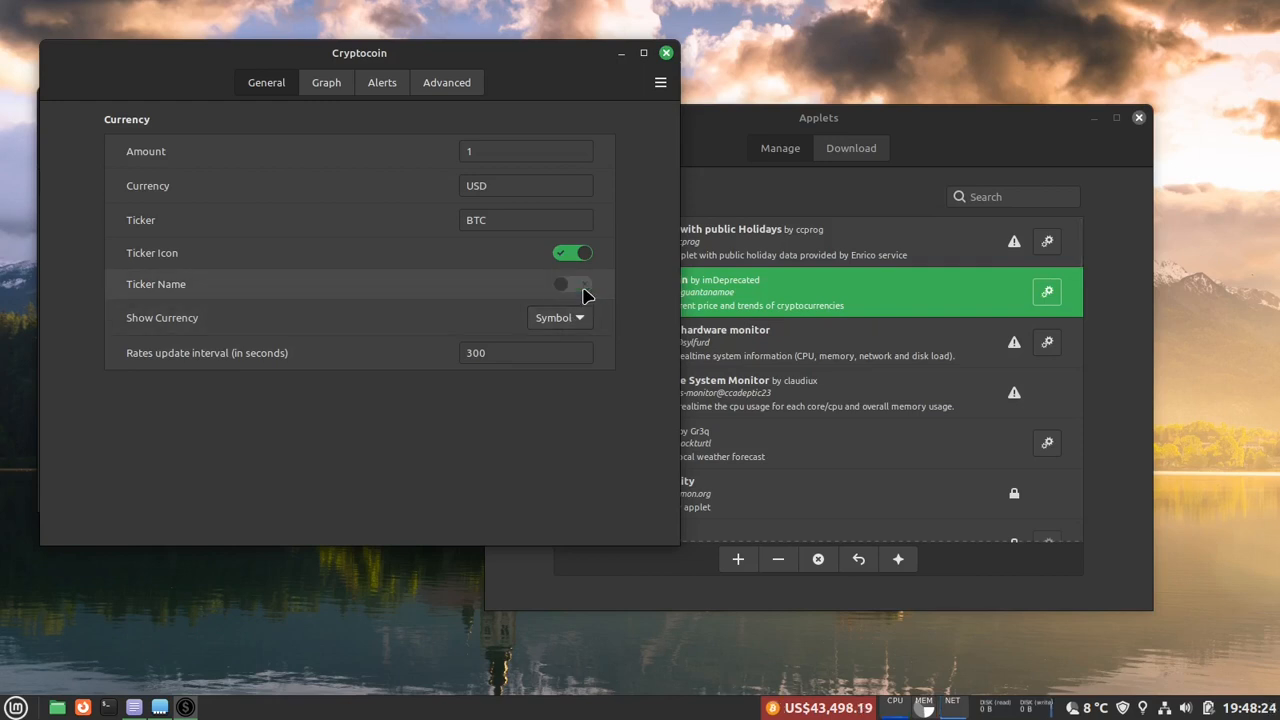
{"action": "left_click_drag", "start_coordinate": [500, 220], "coordinate": [408, 220]}
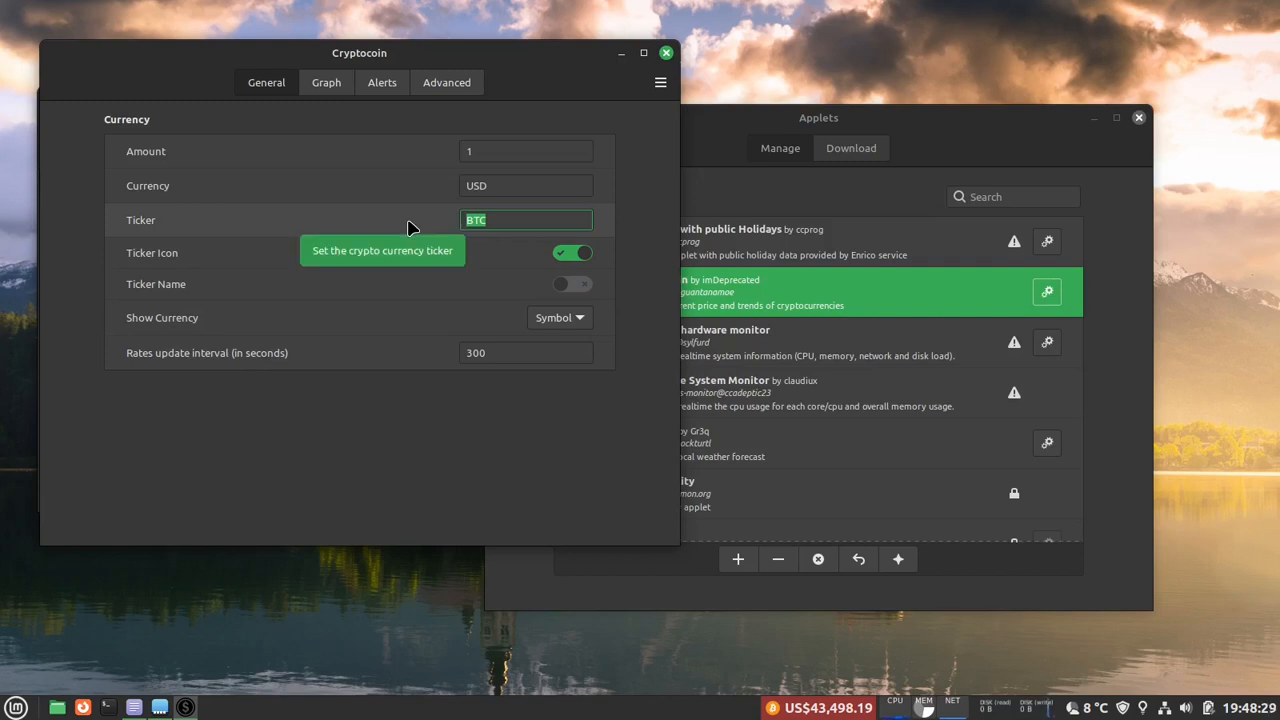
{"action": "type", "text": "XM"}
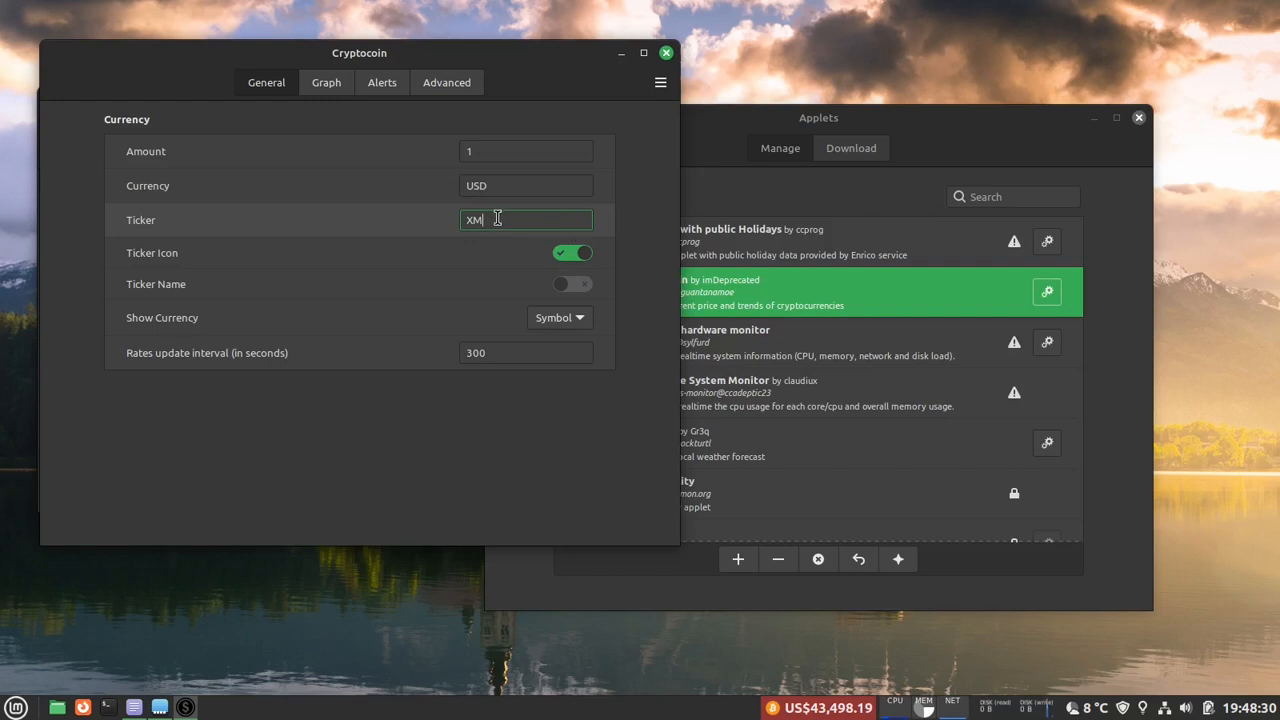
{"action": "type", "text": "R"}
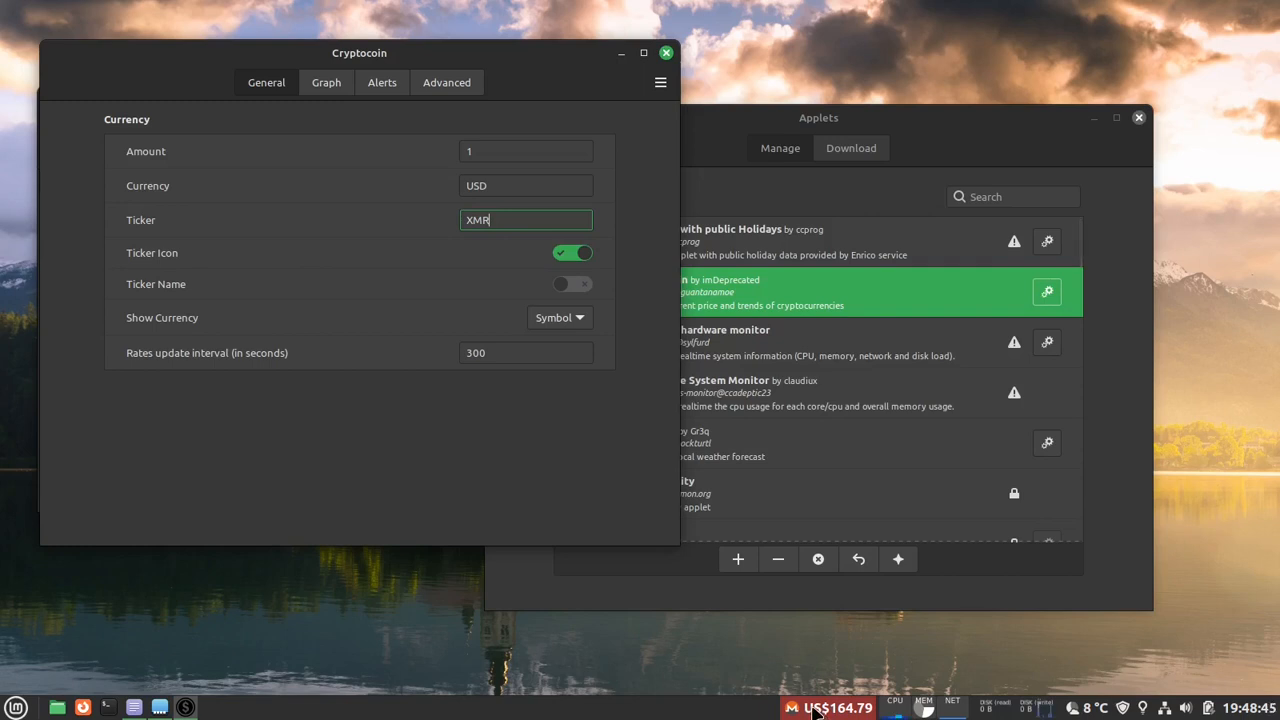
- Set Show Currency to None and enable the custom currency format with 0 decimal places
{"action": "left_click", "coordinate": [585, 318]}
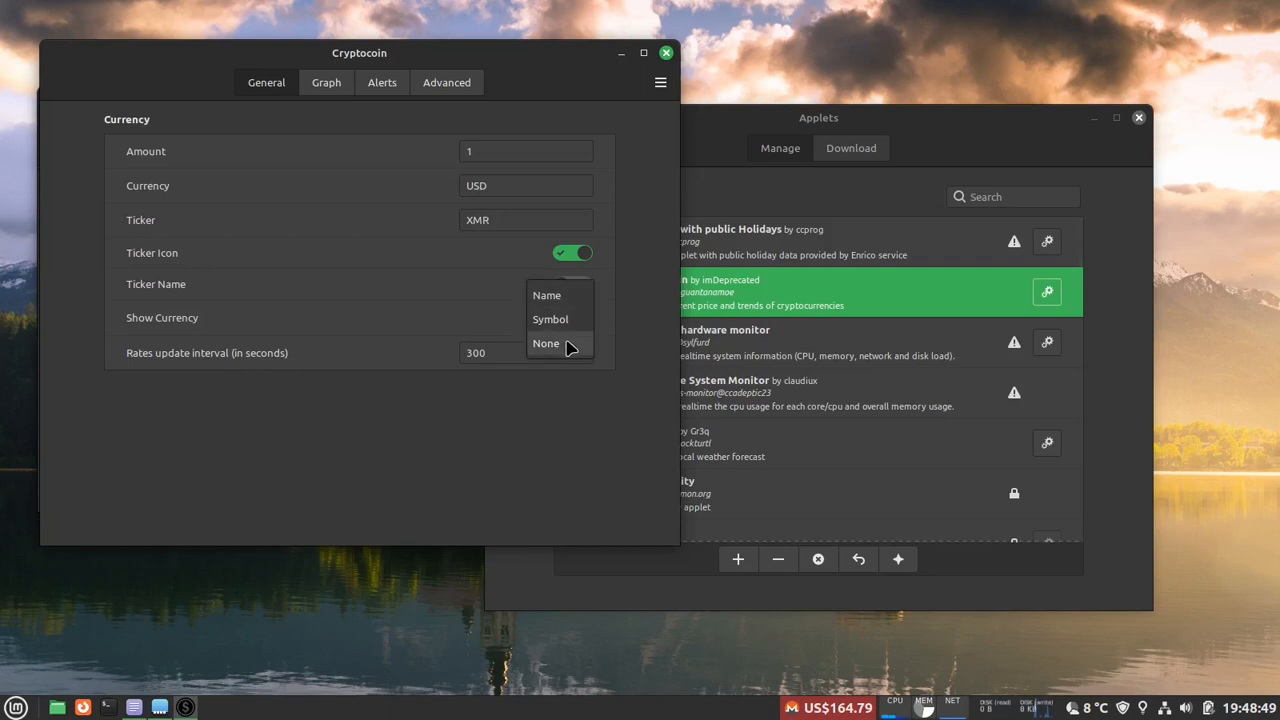
{"action": "left_click", "coordinate": [567, 344]}
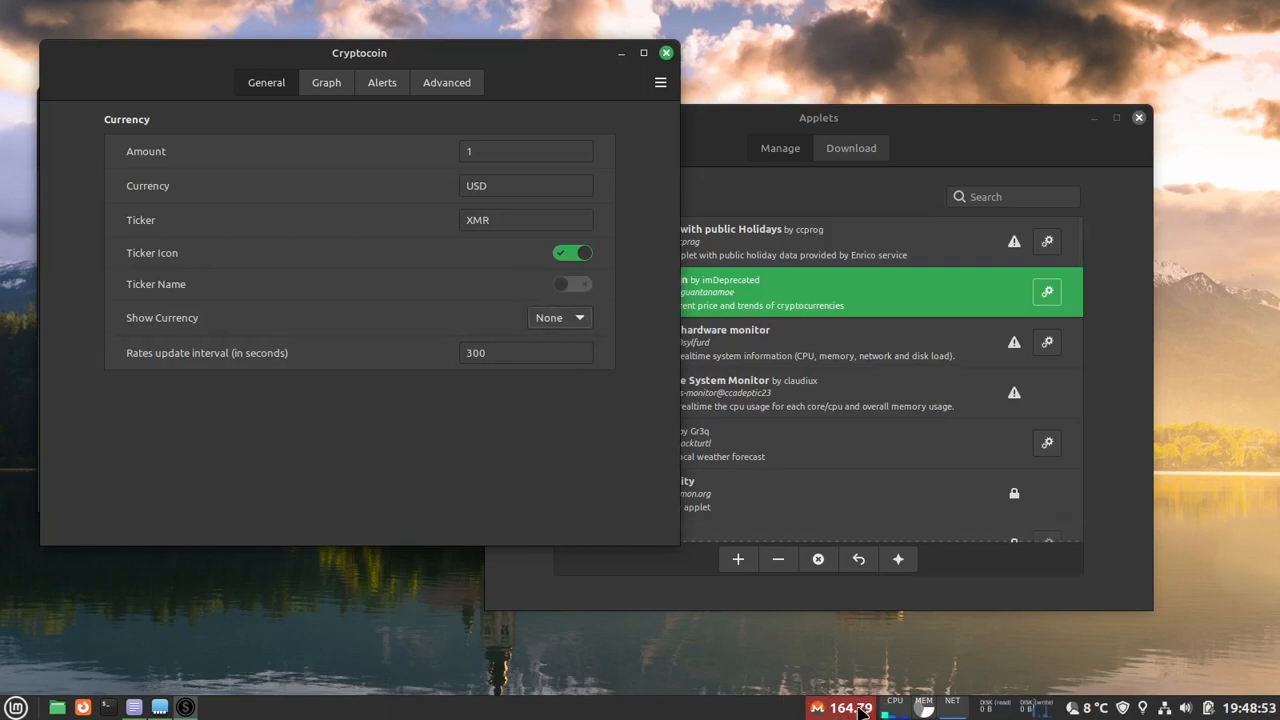
{"action": "left_click", "coordinate": [455, 84]}
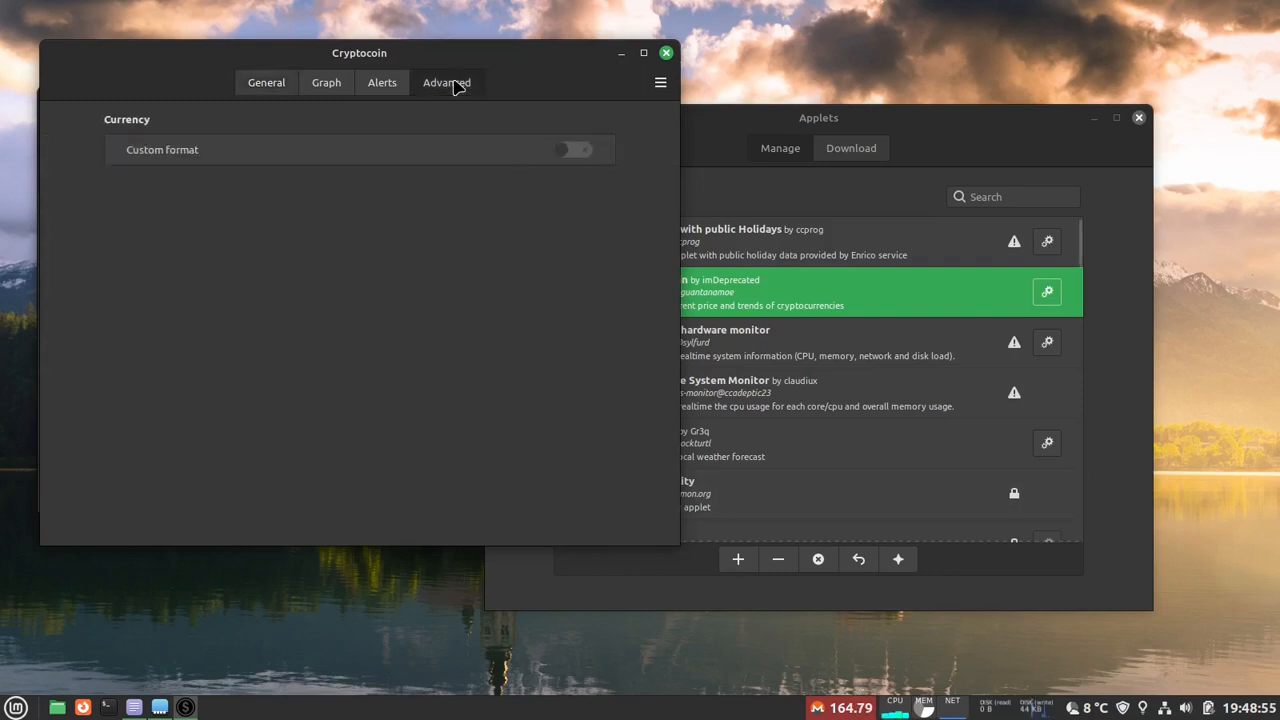
{"action": "left_click", "coordinate": [575, 149]}
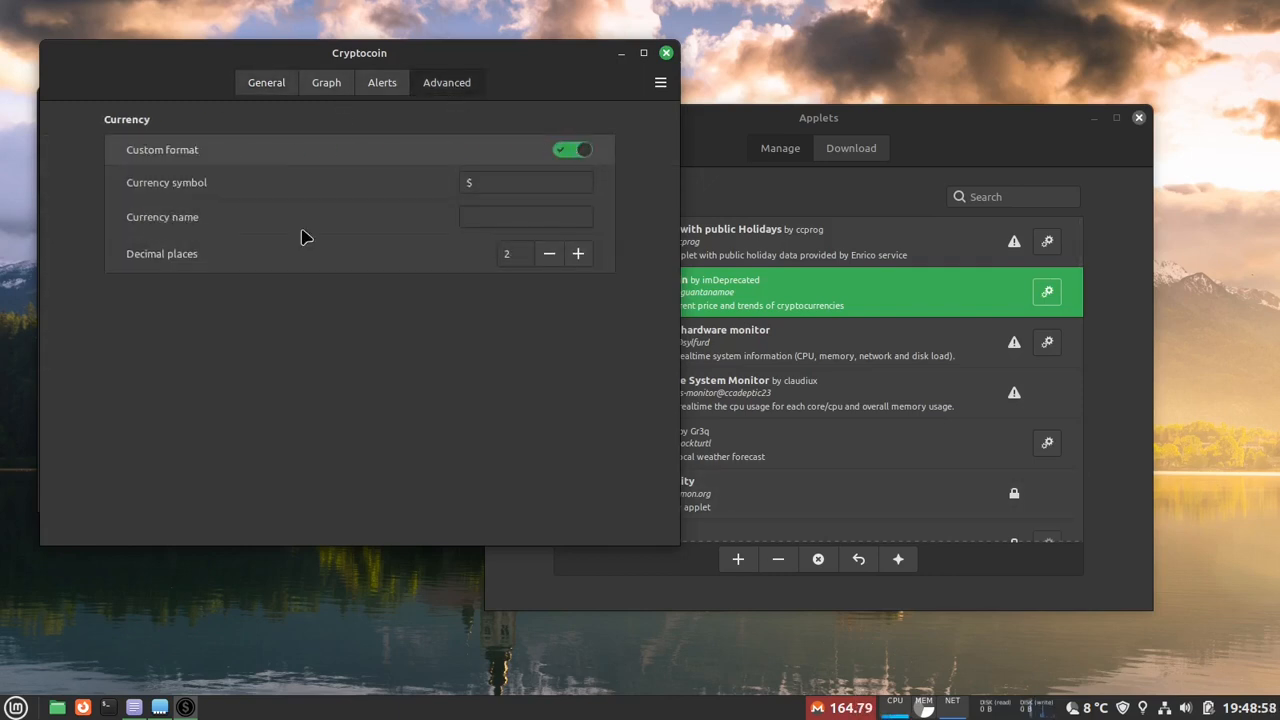
{"action": "left_click", "coordinate": [550, 254]}
{"action": "left_click", "coordinate": [552, 255]}
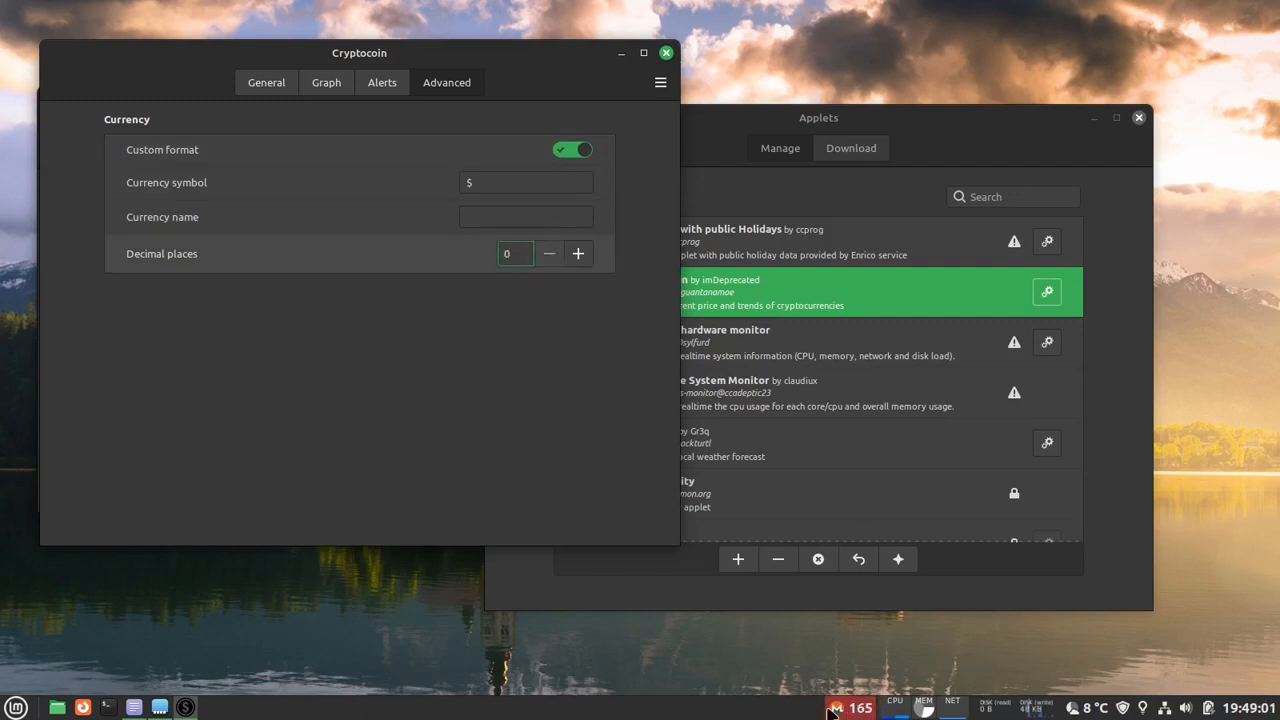
- Review the Cryptocoin applet's general, advanced, alert and graph settings
{"action": "left_click", "coordinate": [276, 86]}
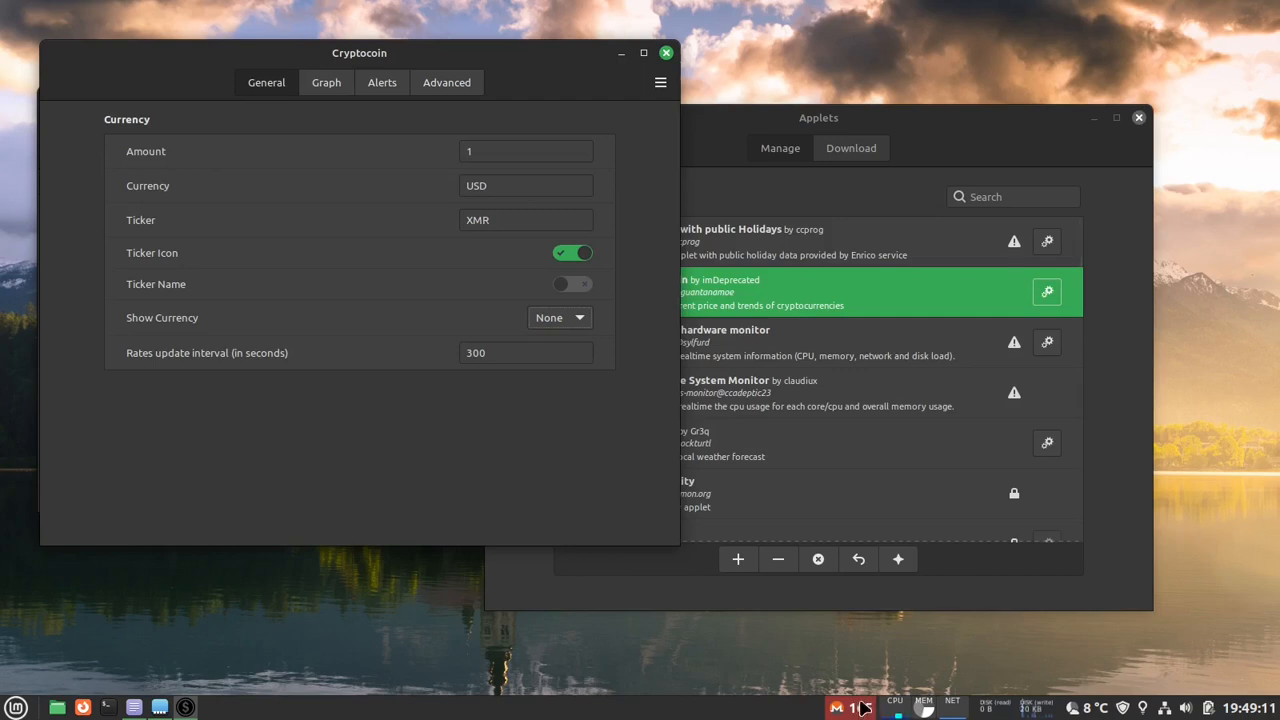
{"action": "left_click", "coordinate": [443, 90]}
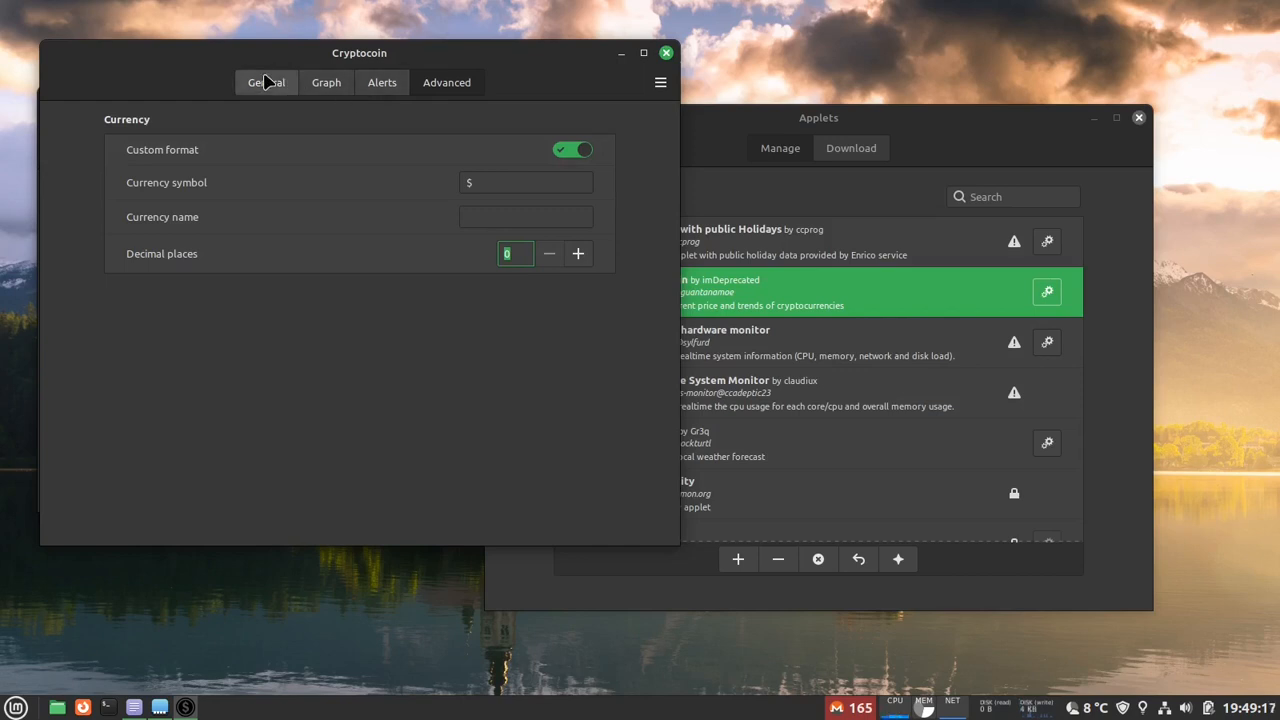
{"action": "left_click", "coordinate": [376, 82]}
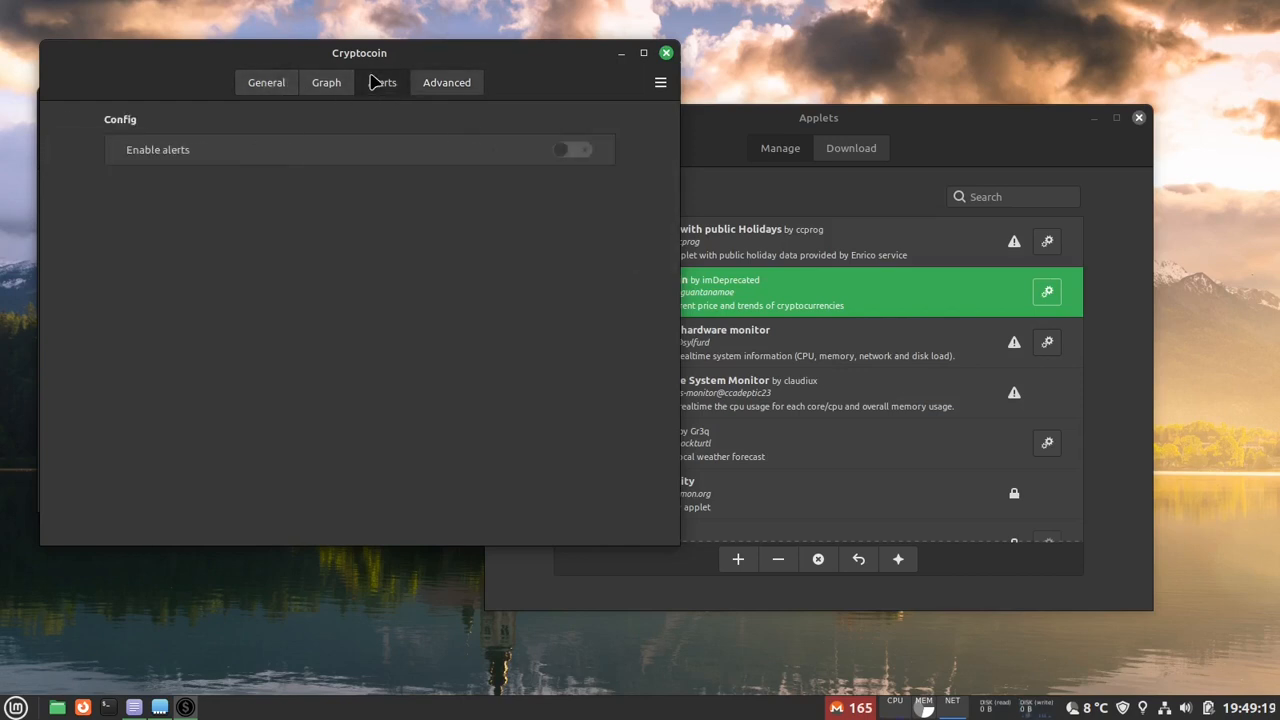
{"action": "left_click", "coordinate": [340, 82]}
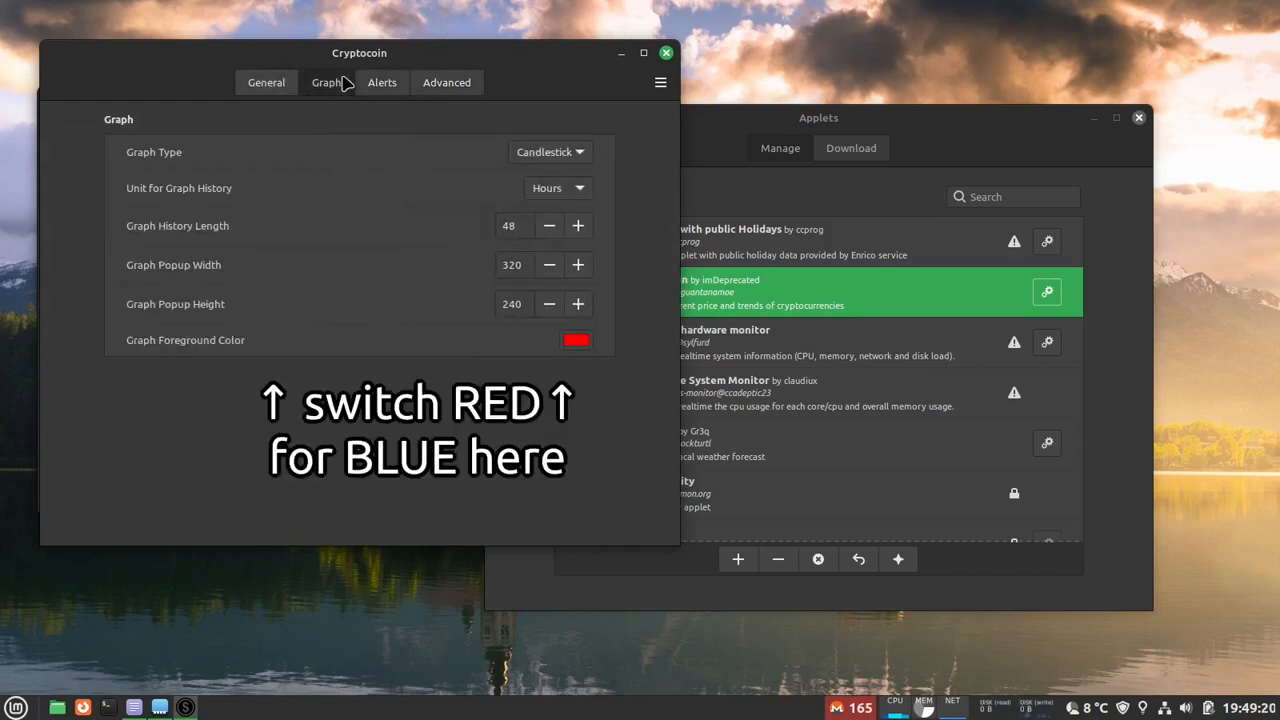
{"action": "left_click", "coordinate": [278, 84]}
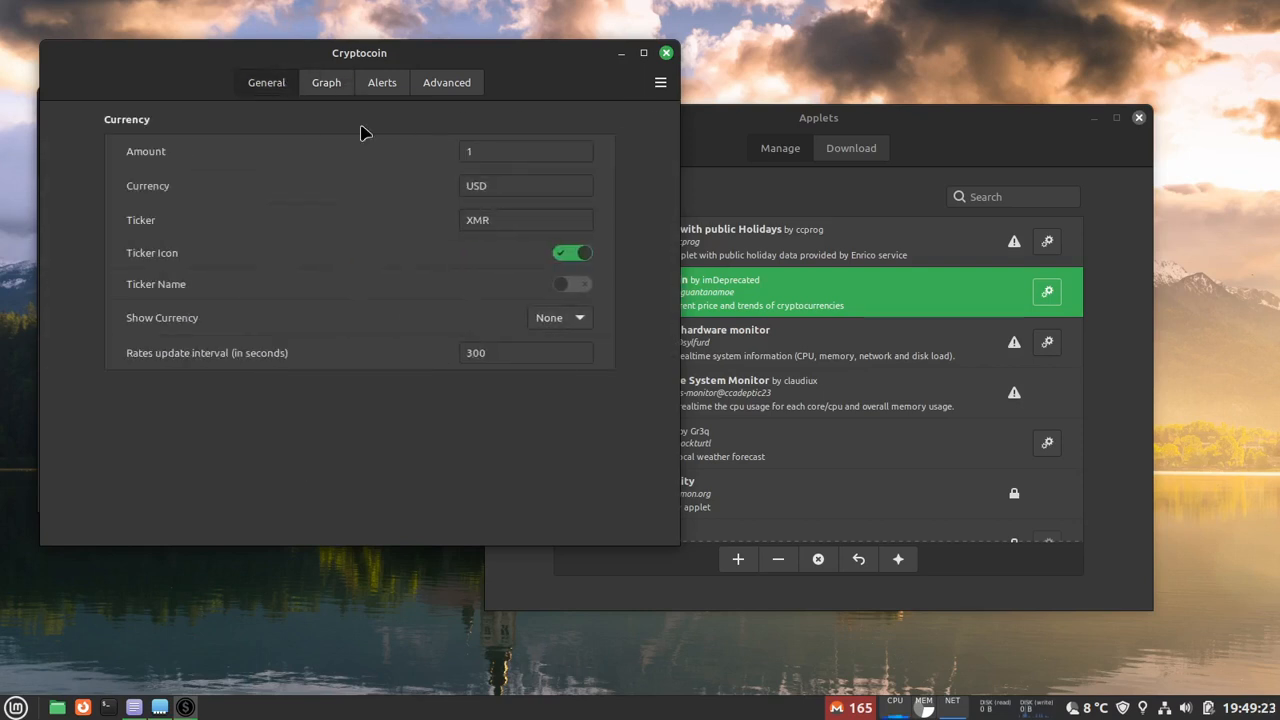
- Try the Symbol and Name options for the applet's Show Currency setting, and restore None
{"action": "left_click", "coordinate": [580, 317]}
{"action": "left_click", "coordinate": [573, 296]}
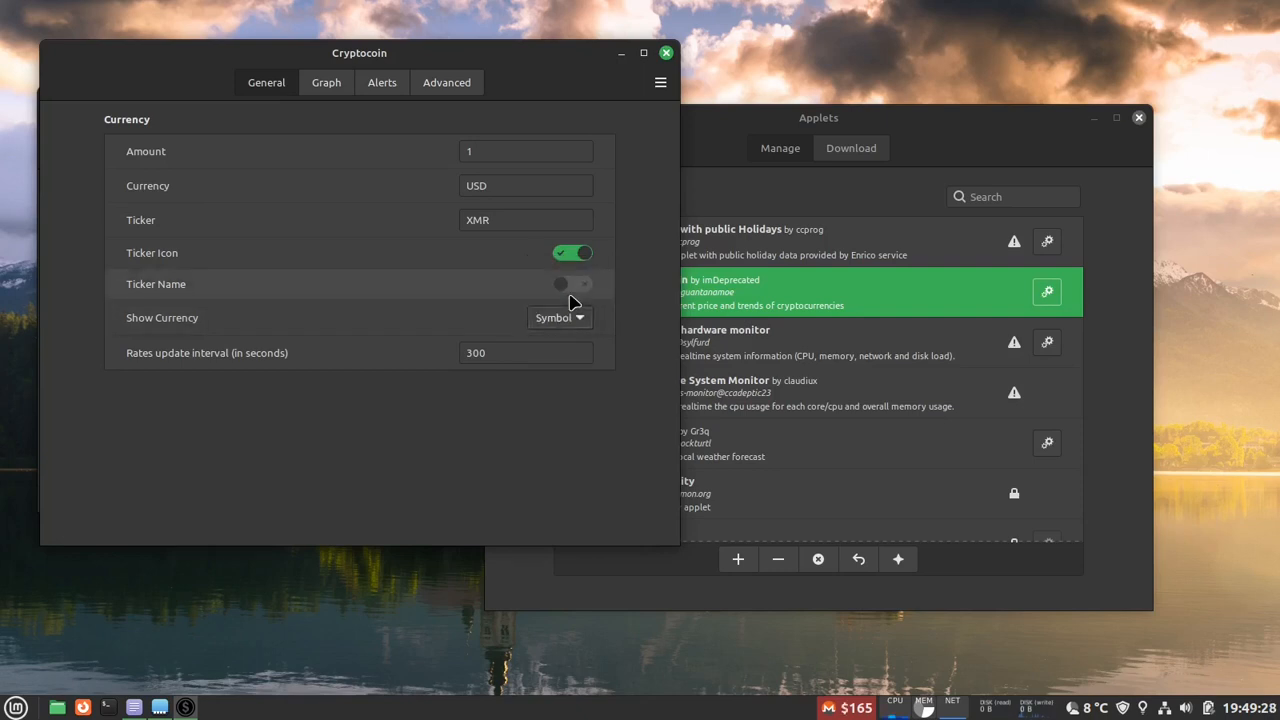
{"action": "left_click", "coordinate": [571, 317]}
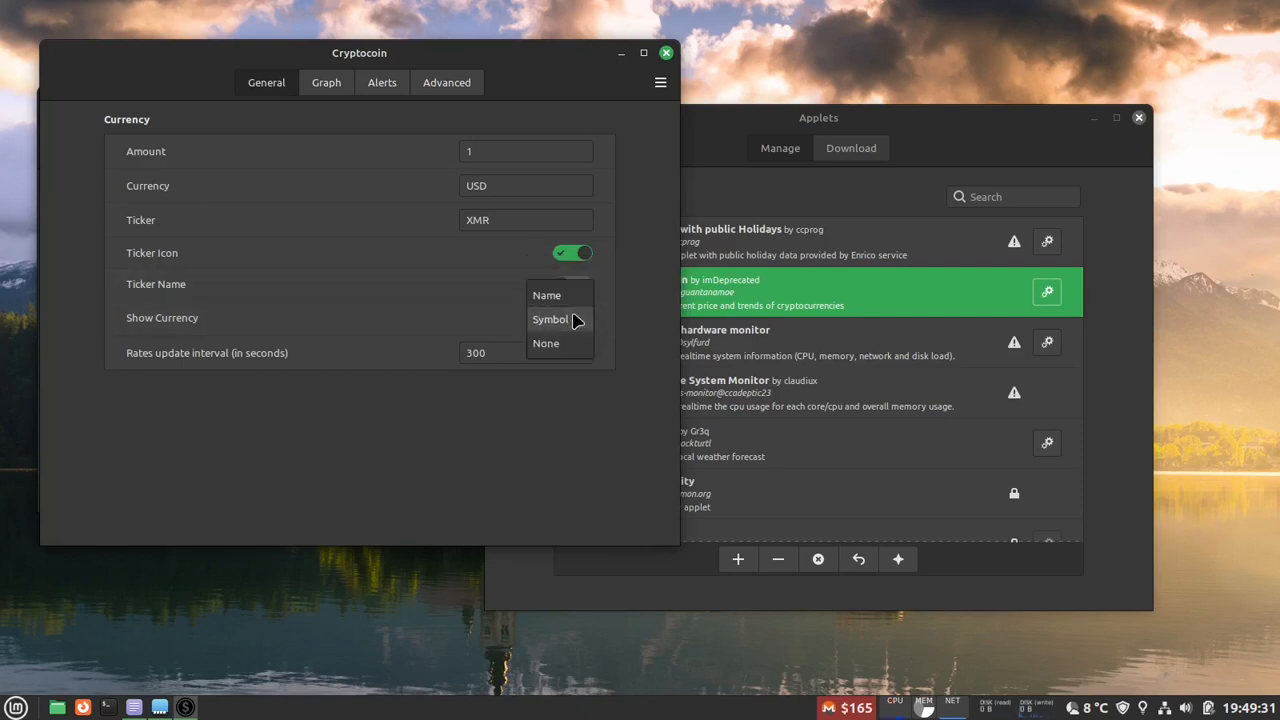
{"action": "left_click", "coordinate": [573, 296]}
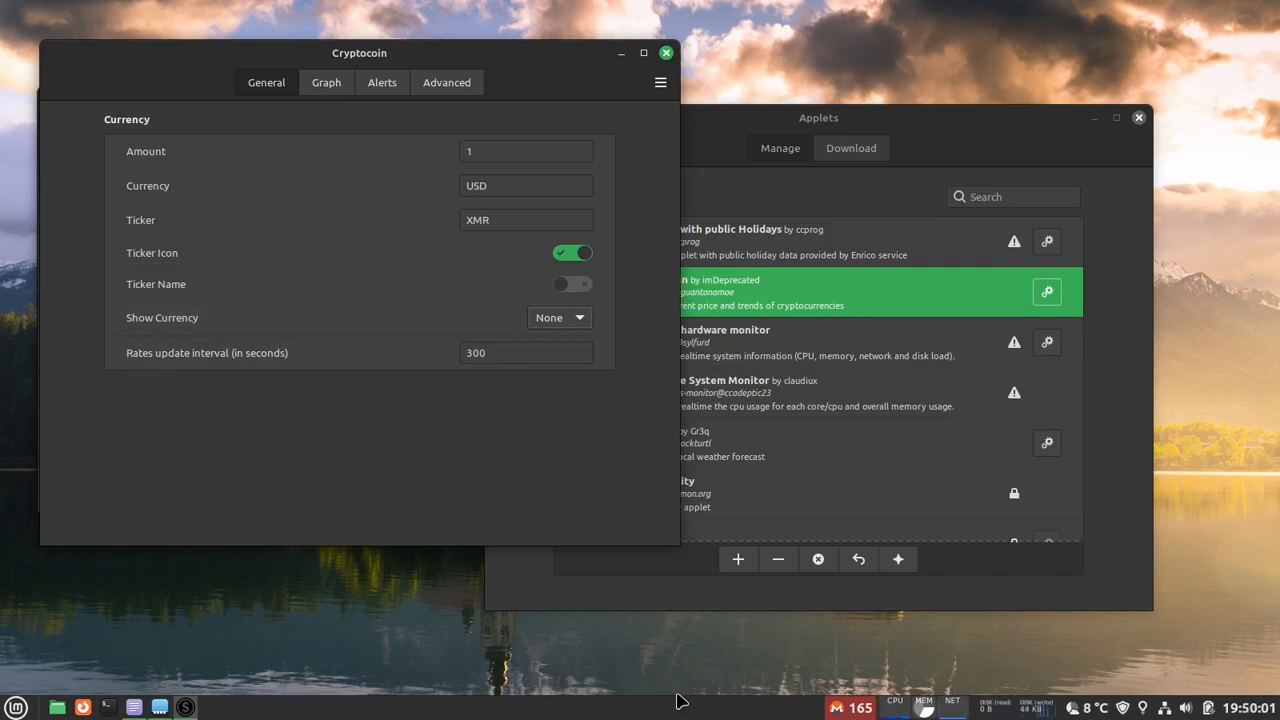
- Close the Cryptocoin settings and the Applets window, and highlight the "window list and shortcuts" section in the notes
{"action": "left_click", "coordinate": [667, 51]}
{"action": "left_click", "coordinate": [503, 145]}
{"action": "left_click", "coordinate": [667, 53]}
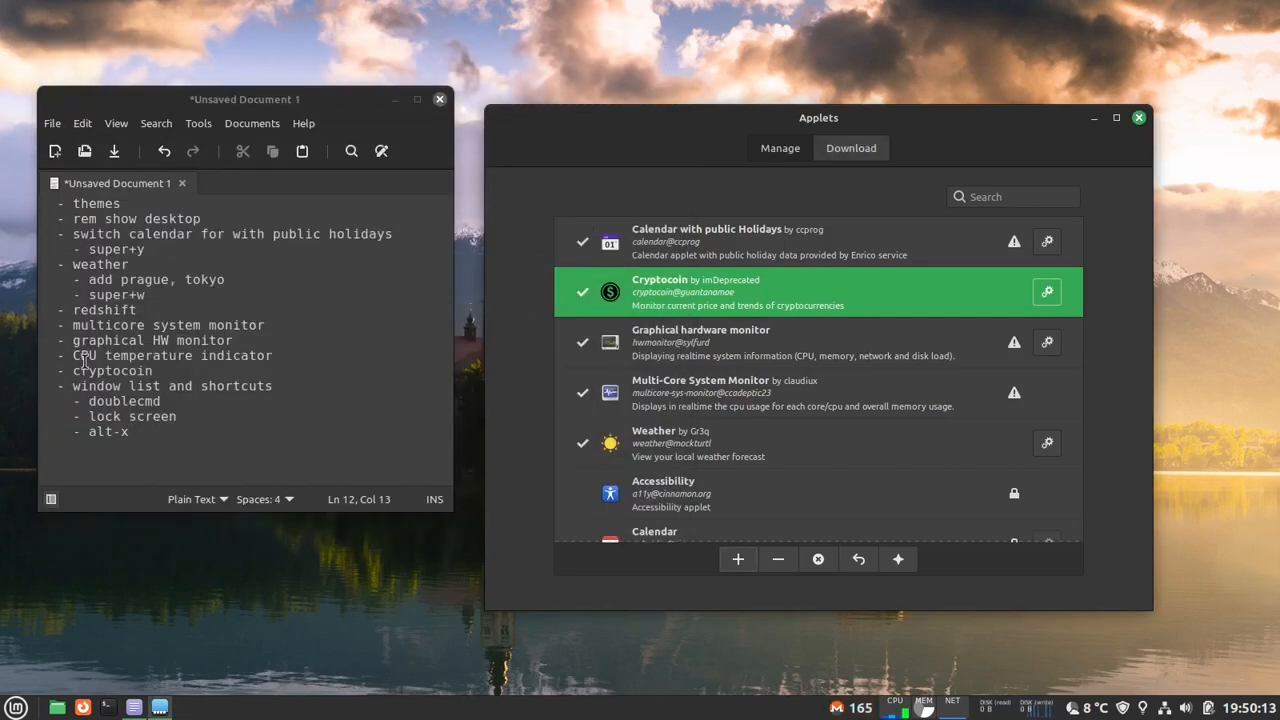
{"action": "left_click_drag", "start_coordinate": [88, 386], "coordinate": [130, 432]}
{"action": "left_click", "coordinate": [1138, 117]}
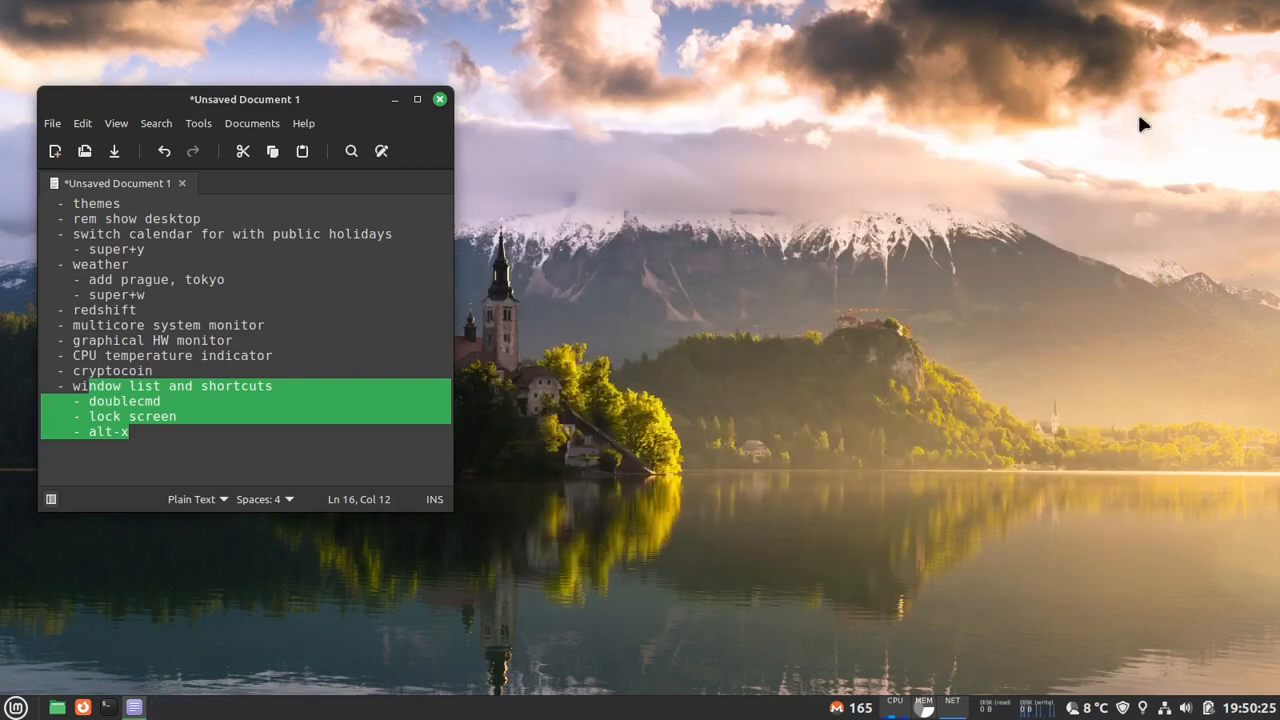
- Reopen the applet manager from the panel and remove the Grouped window list applet
{"action": "right_click", "coordinate": [108, 707]}
{"action": "right_click", "coordinate": [243, 714]}
{"action": "left_click", "coordinate": [225, 520]}
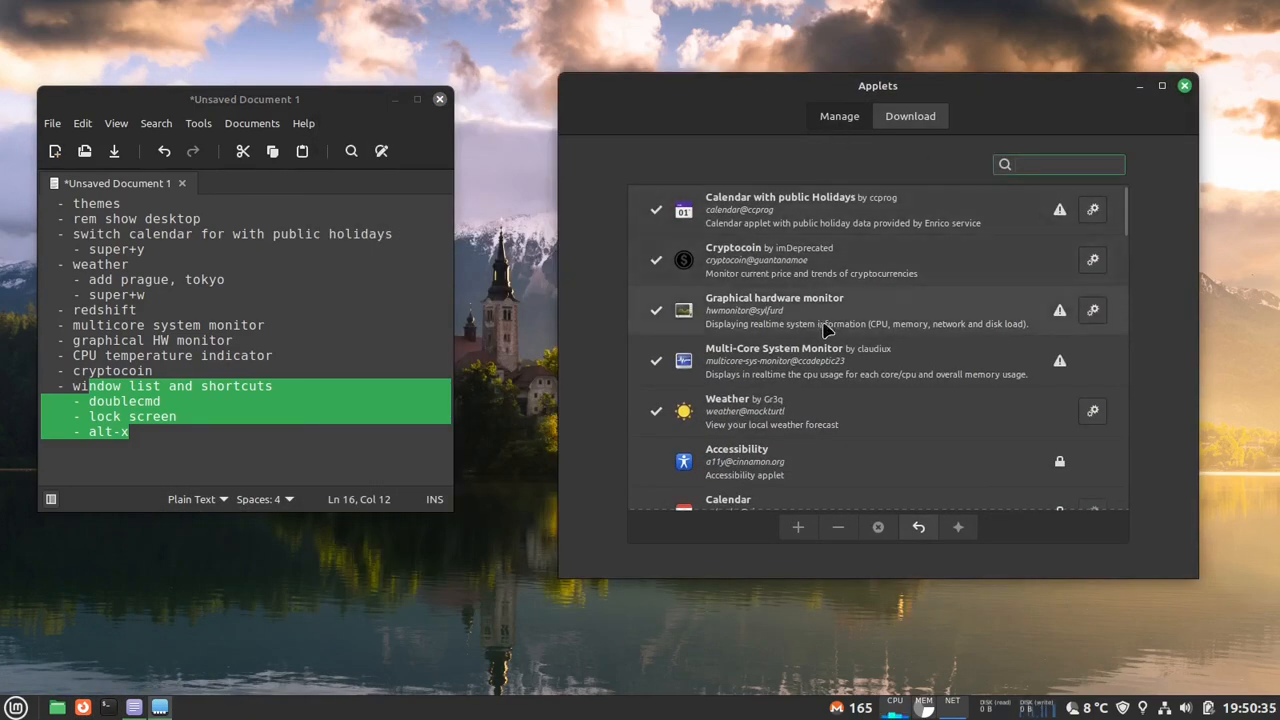
{"action": "scroll", "coordinate": [828, 363], "scroll_direction": "down", "scroll_amount": 8}
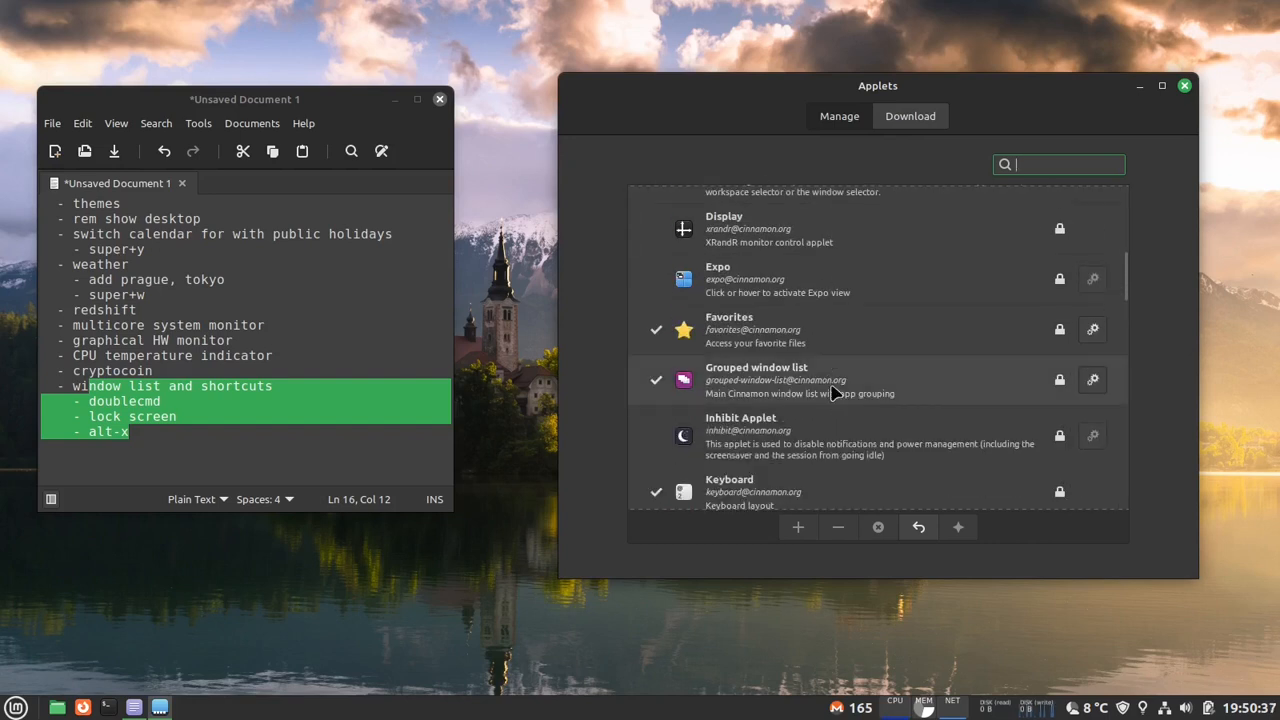
{"action": "left_click", "coordinate": [832, 393]}
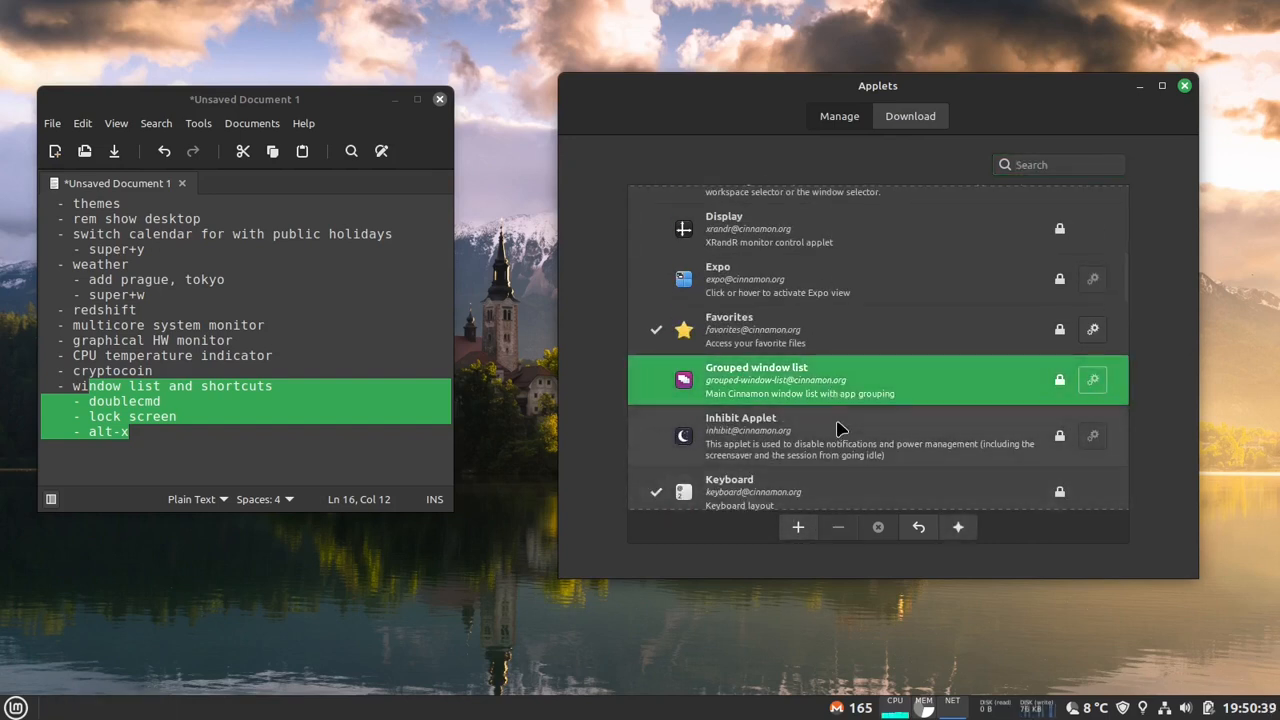
- Add the Window list applet to the panel from the installed applets
{"action": "scroll", "coordinate": [838, 428], "scroll_direction": "down", "scroll_amount": 15}
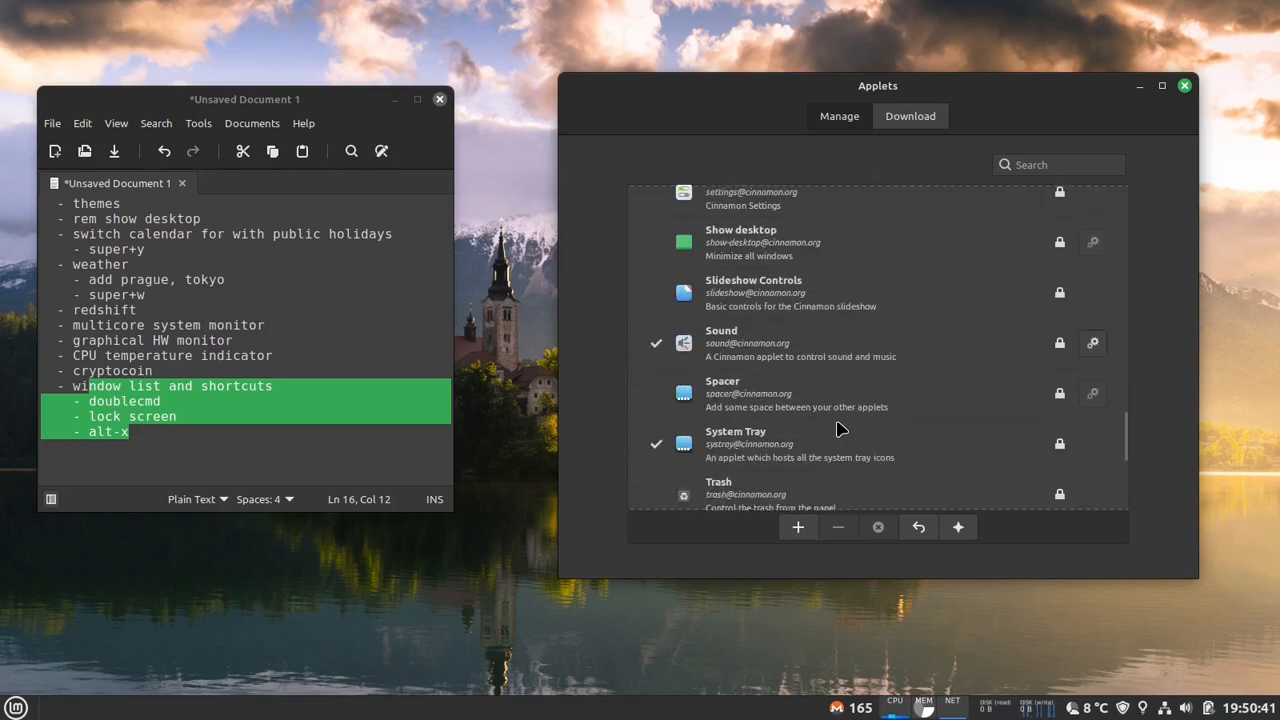
{"action": "scroll", "coordinate": [838, 428], "scroll_direction": "down", "scroll_amount": 5}
{"action": "left_click", "coordinate": [827, 343]}
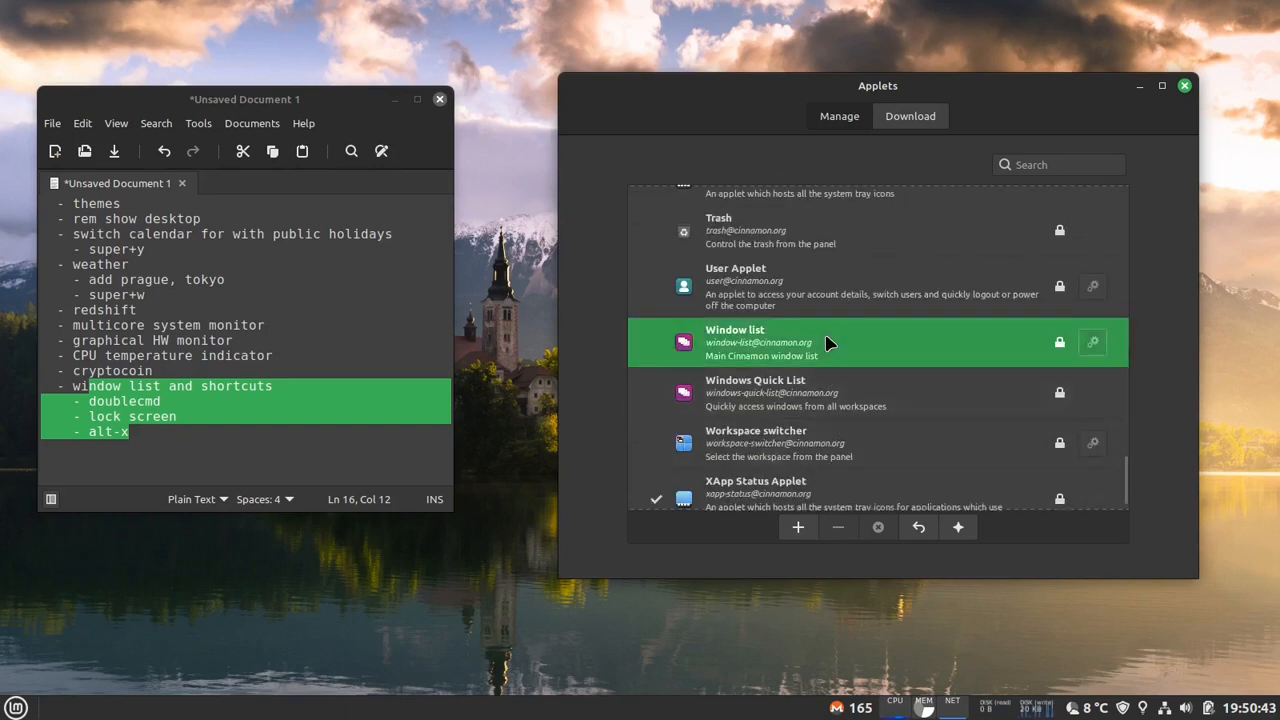
{"action": "left_click", "coordinate": [798, 528]}
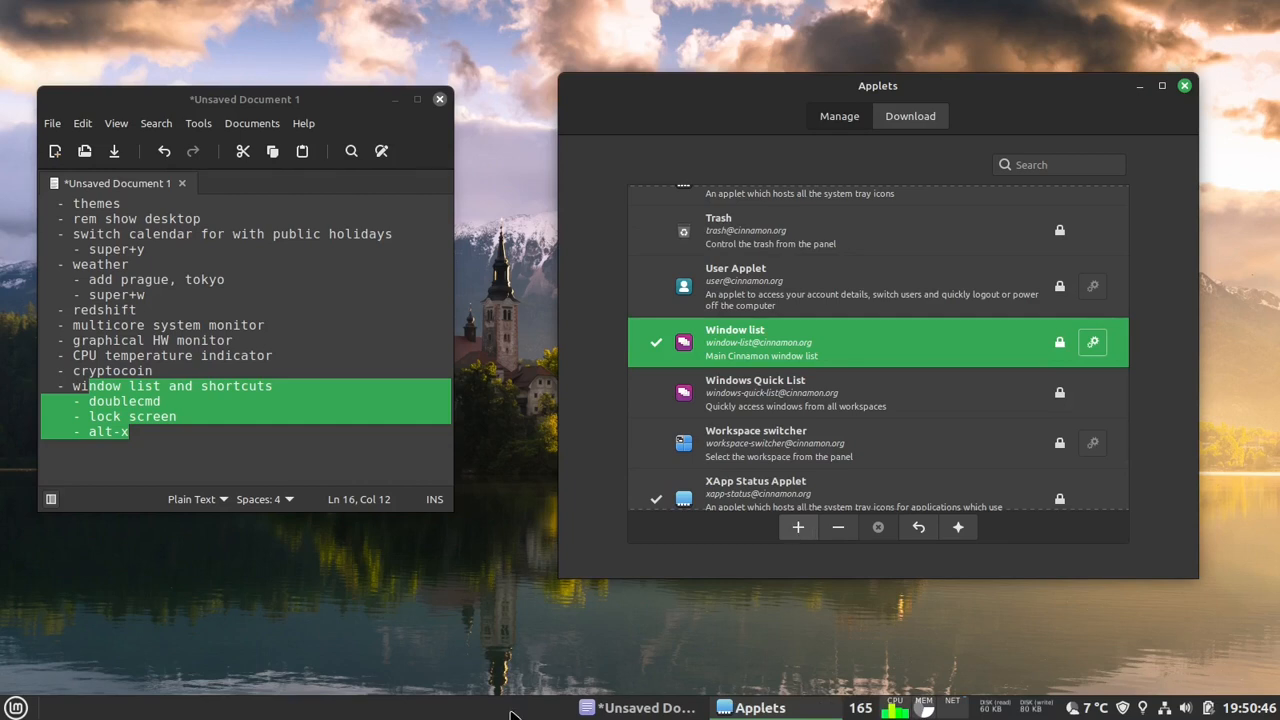
- Enable panel edit mode, move the window list next to the Mint menu, and turn edit mode off
{"action": "right_click", "coordinate": [538, 710]}
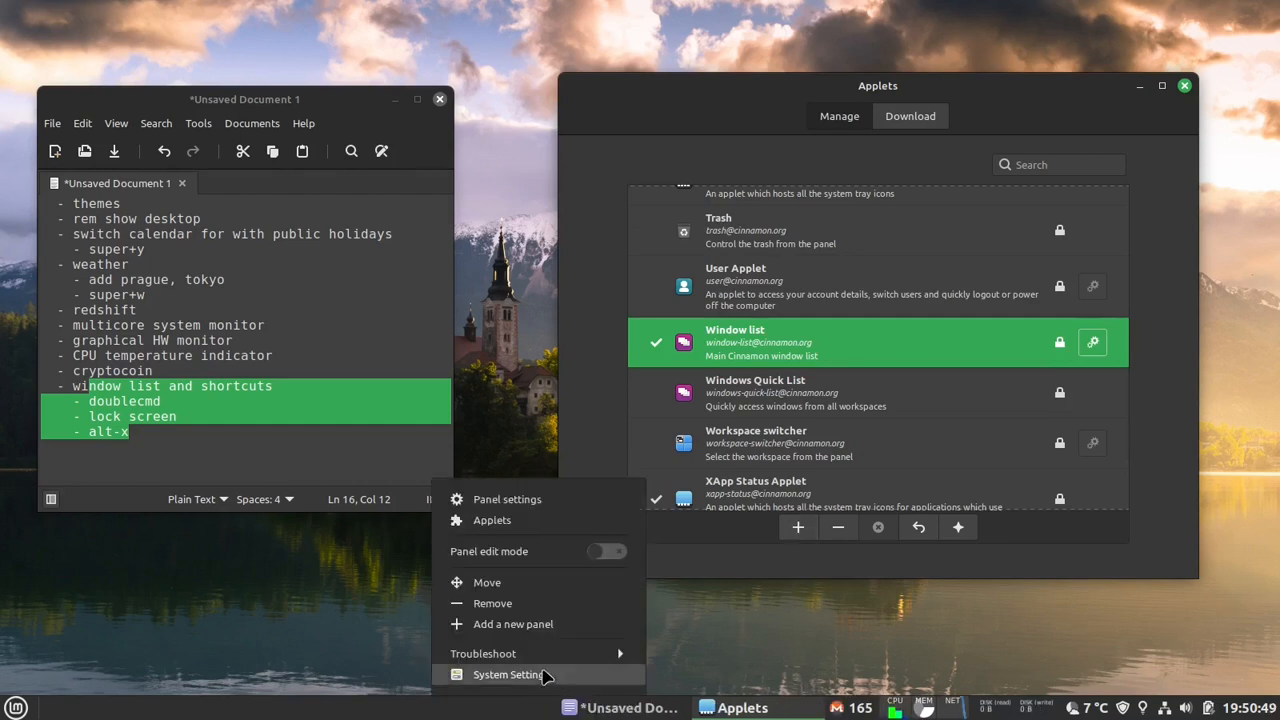
{"action": "left_click", "coordinate": [606, 551]}
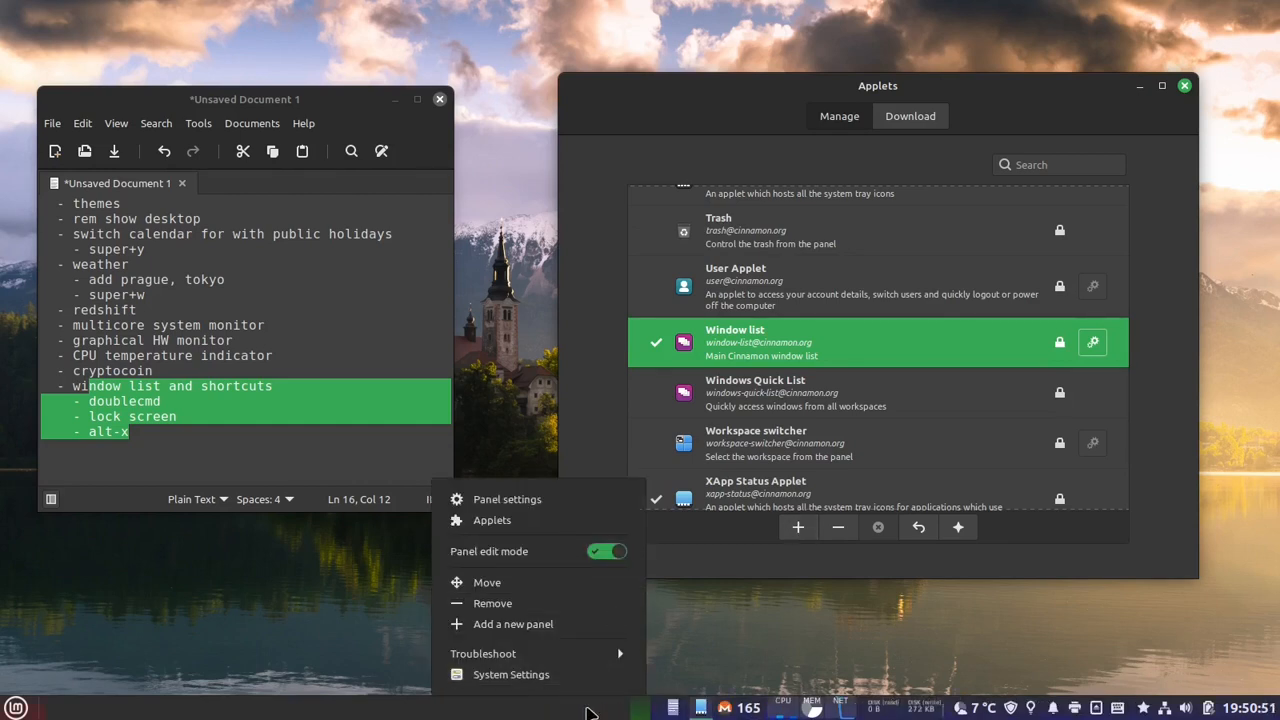
{"action": "left_click", "coordinate": [590, 713]}
{"action": "left_click_drag", "start_coordinate": [676, 711], "coordinate": [70, 712]}
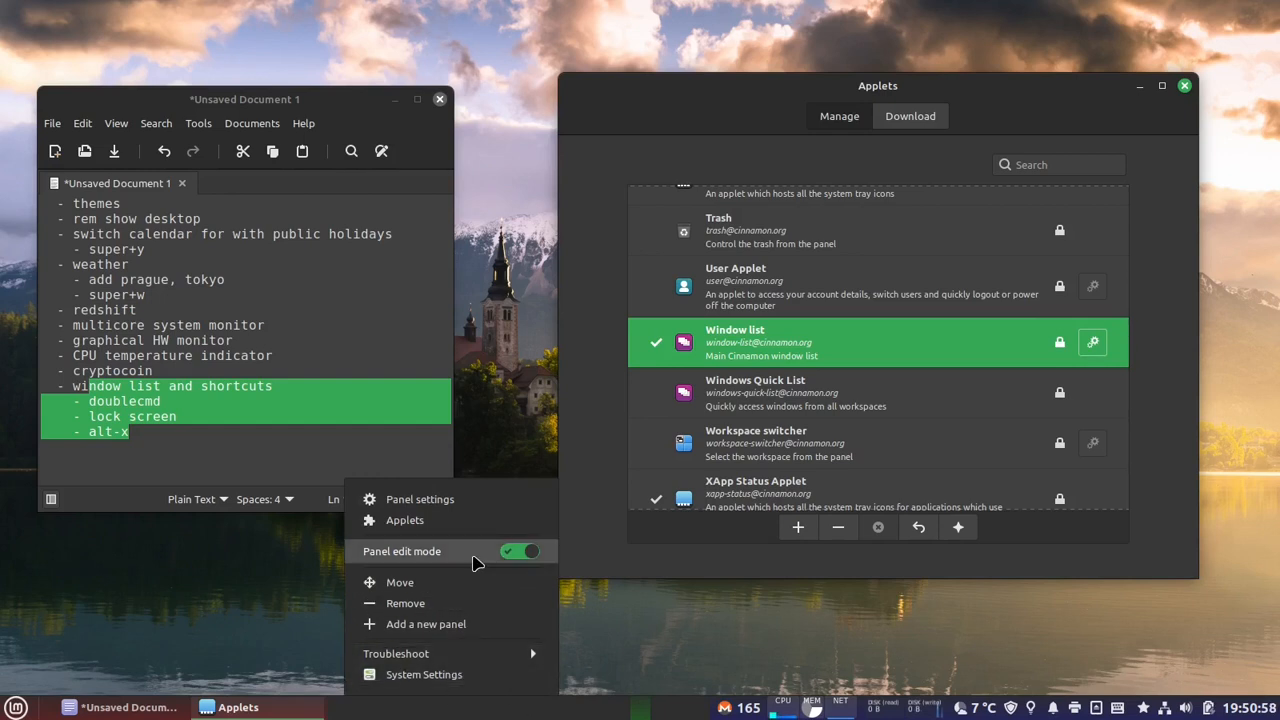
{"action": "left_click", "coordinate": [476, 562]}
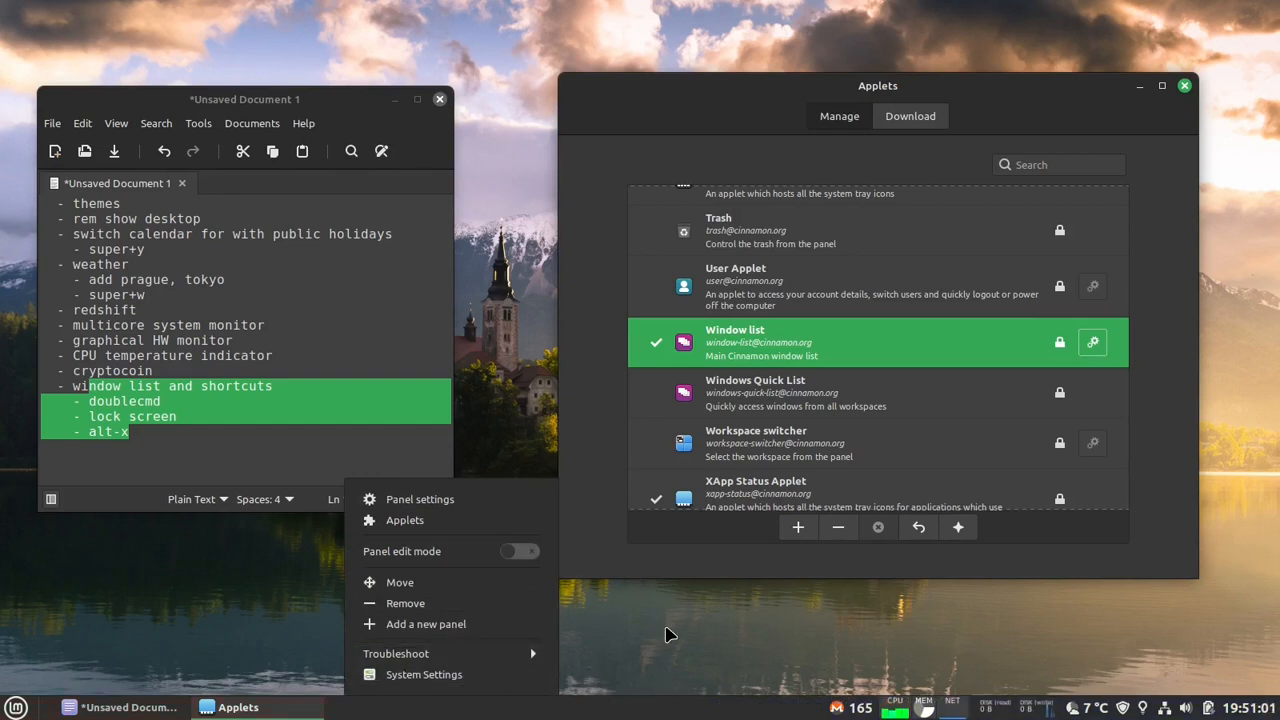
{"action": "left_click", "coordinate": [670, 635]}
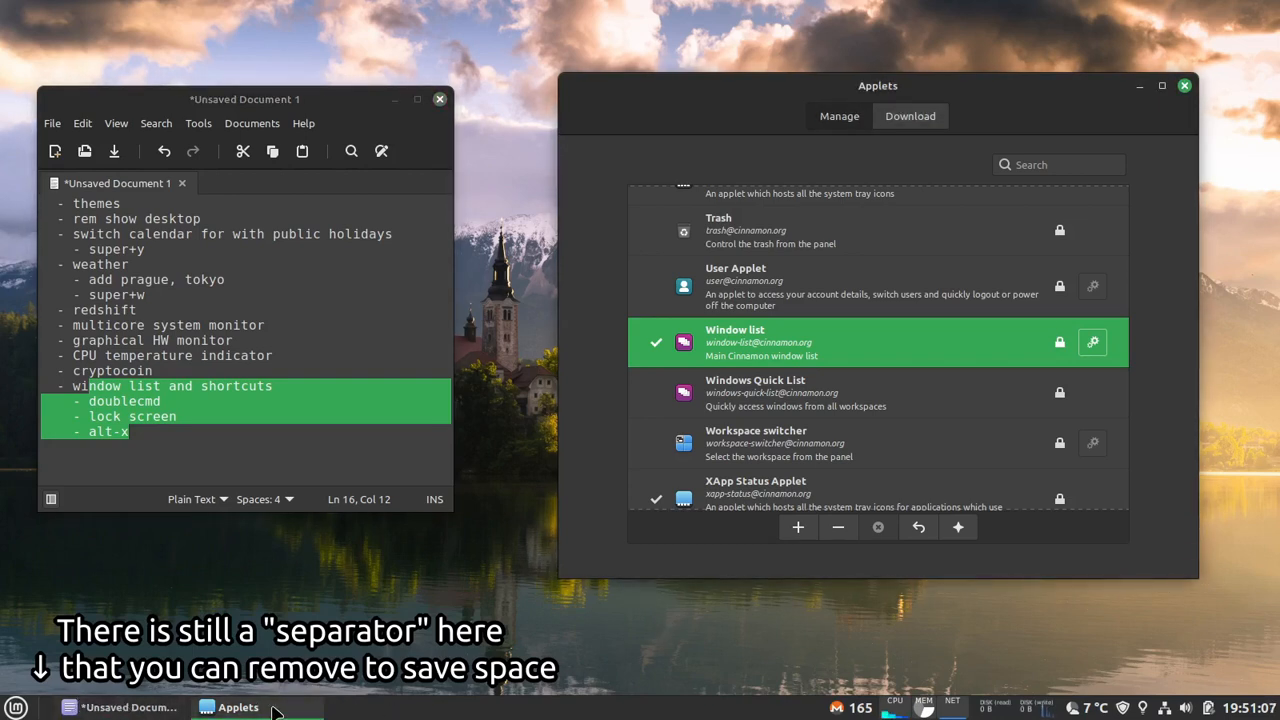
- Find and select the Panel launchers entry in the list of installed applets
{"action": "mouse_move", "coordinate": [276, 708]}
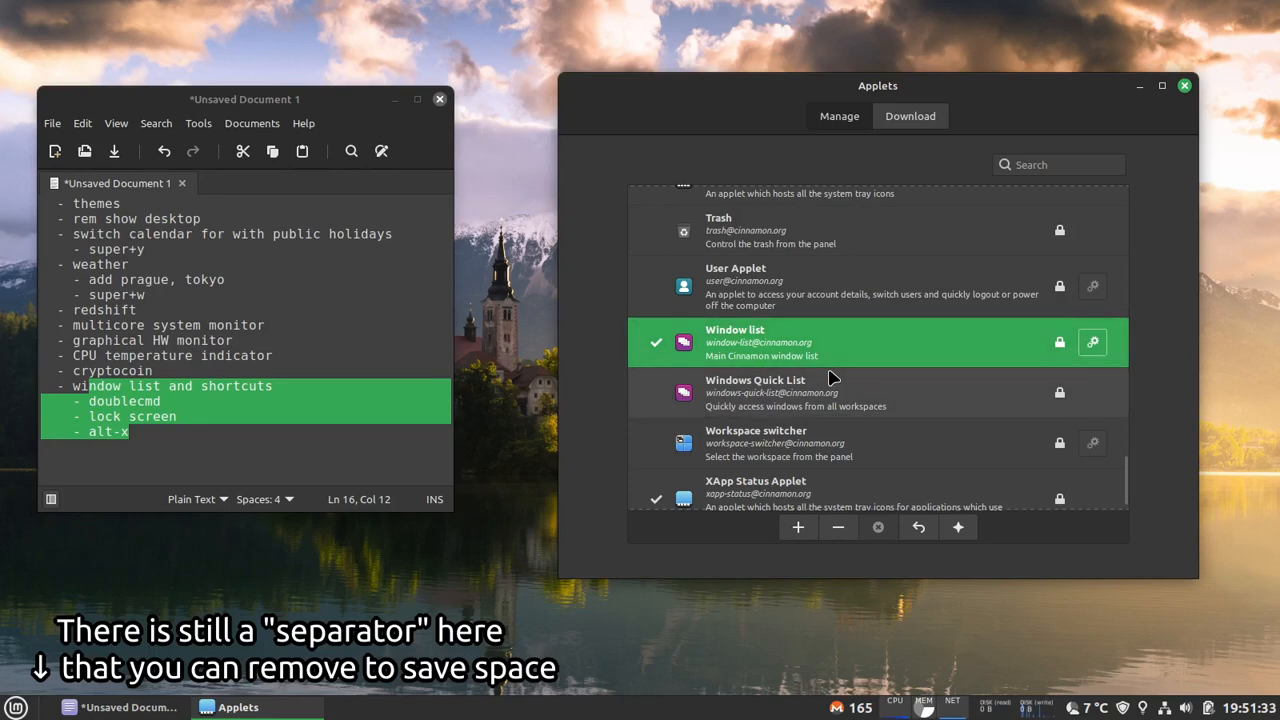
{"action": "scroll", "coordinate": [815, 404], "scroll_direction": "up", "scroll_amount": 10}
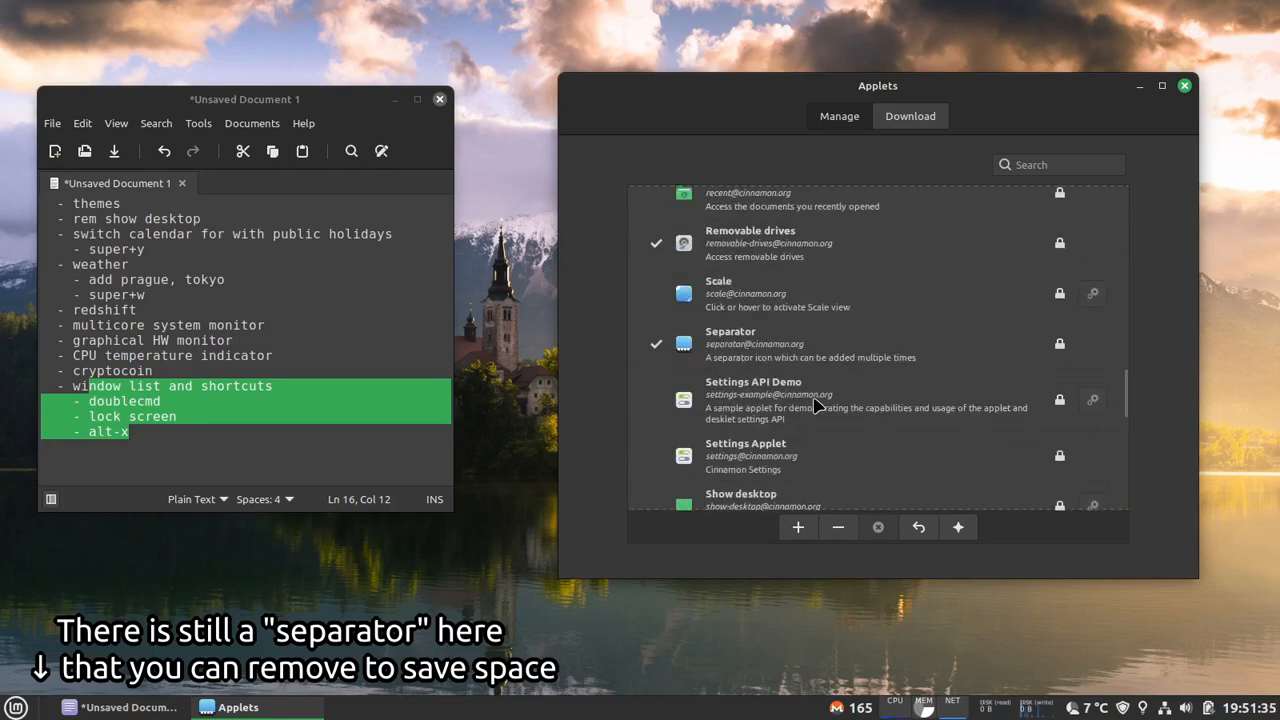
{"action": "left_click", "coordinate": [840, 300]}
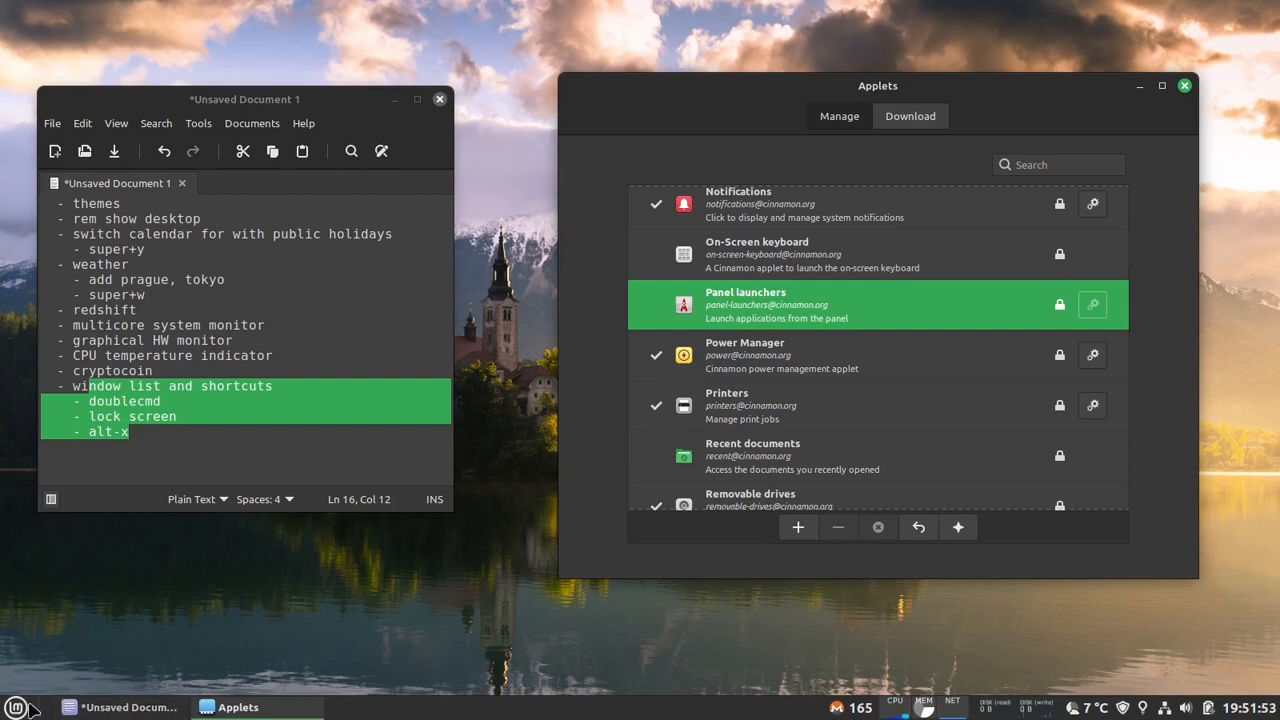
- Highlight the "window list" item in the notes and close the Applets window
{"action": "left_click", "coordinate": [197, 376]}
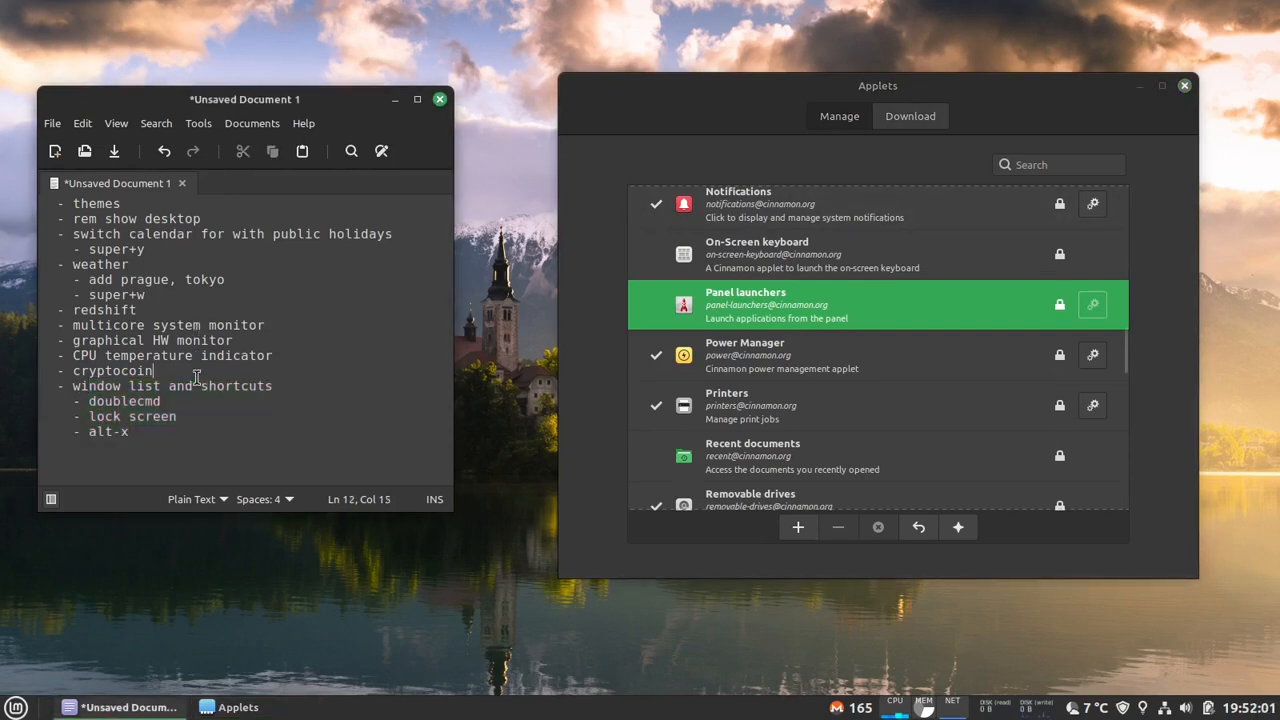
{"action": "left_click_drag", "start_coordinate": [82, 388], "coordinate": [145, 390]}
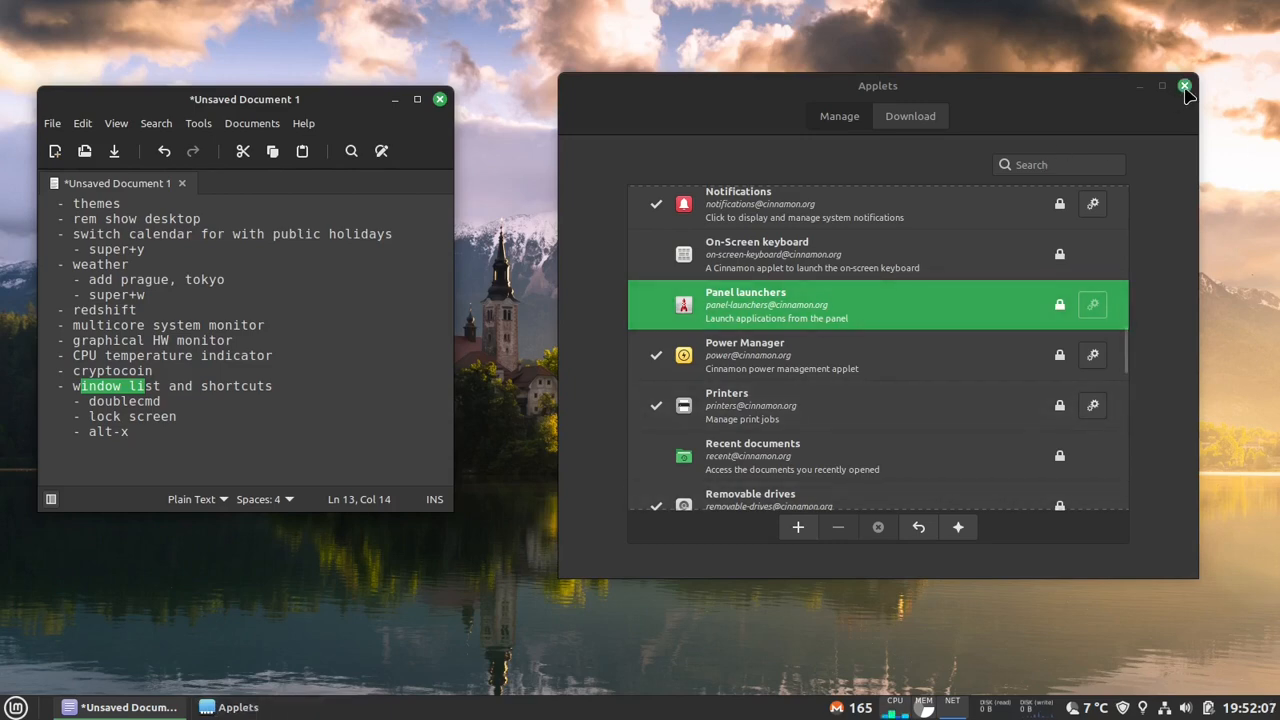
{"action": "left_click", "coordinate": [1185, 88]}
- In the panel settings, set the left zone's font size to 12.5pt and its colored icon size to Scale to panel size exactly
{"action": "right_click", "coordinate": [666, 693]}
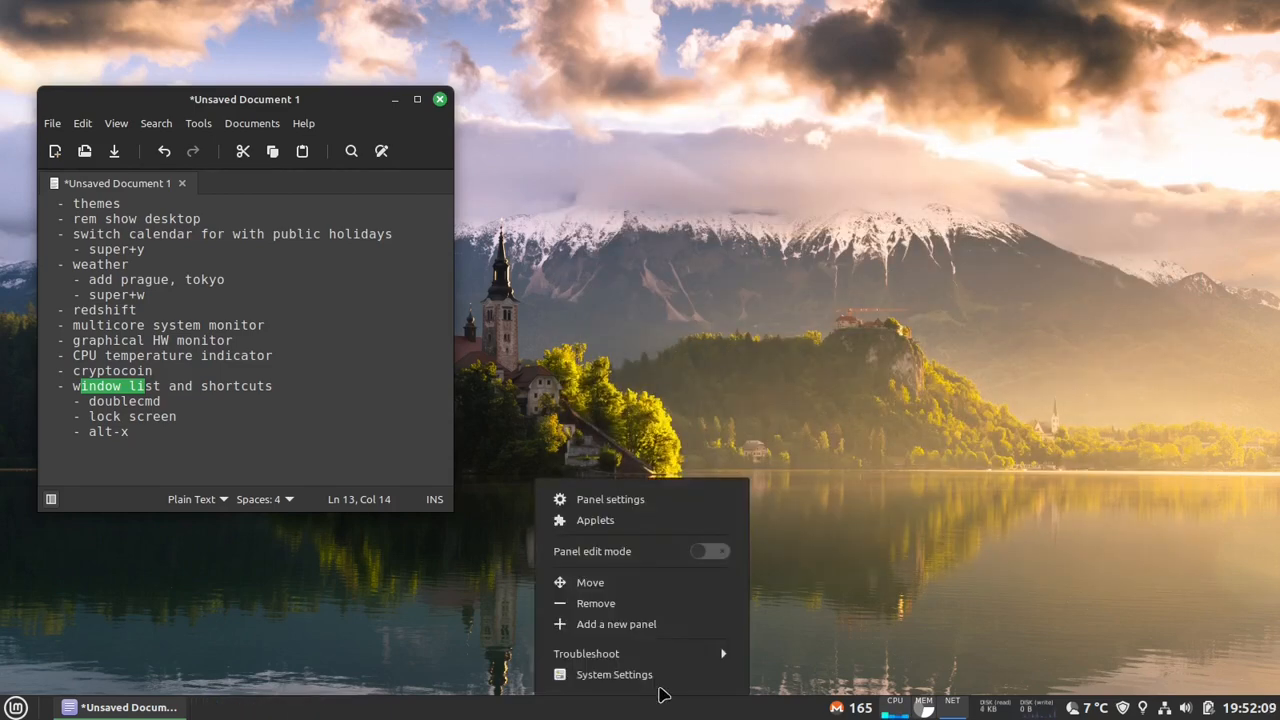
{"action": "left_click", "coordinate": [676, 499]}
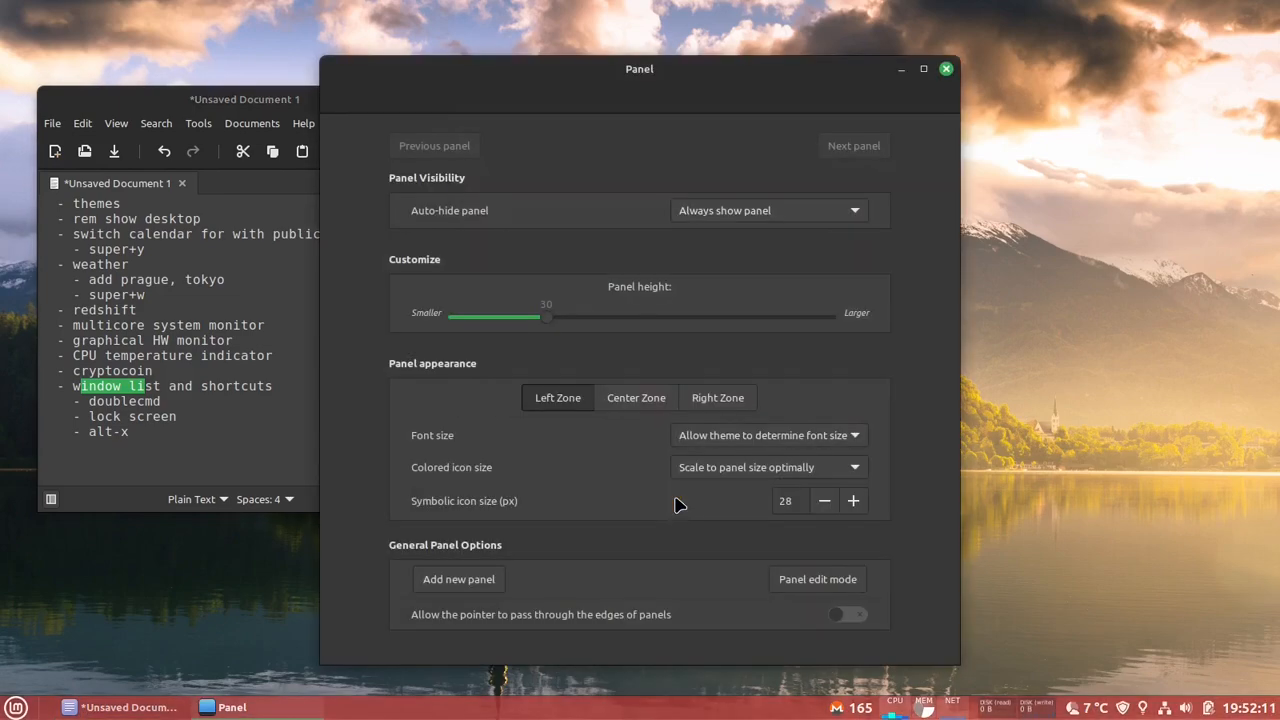
{"action": "left_click_drag", "start_coordinate": [744, 74], "coordinate": [966, 69]}
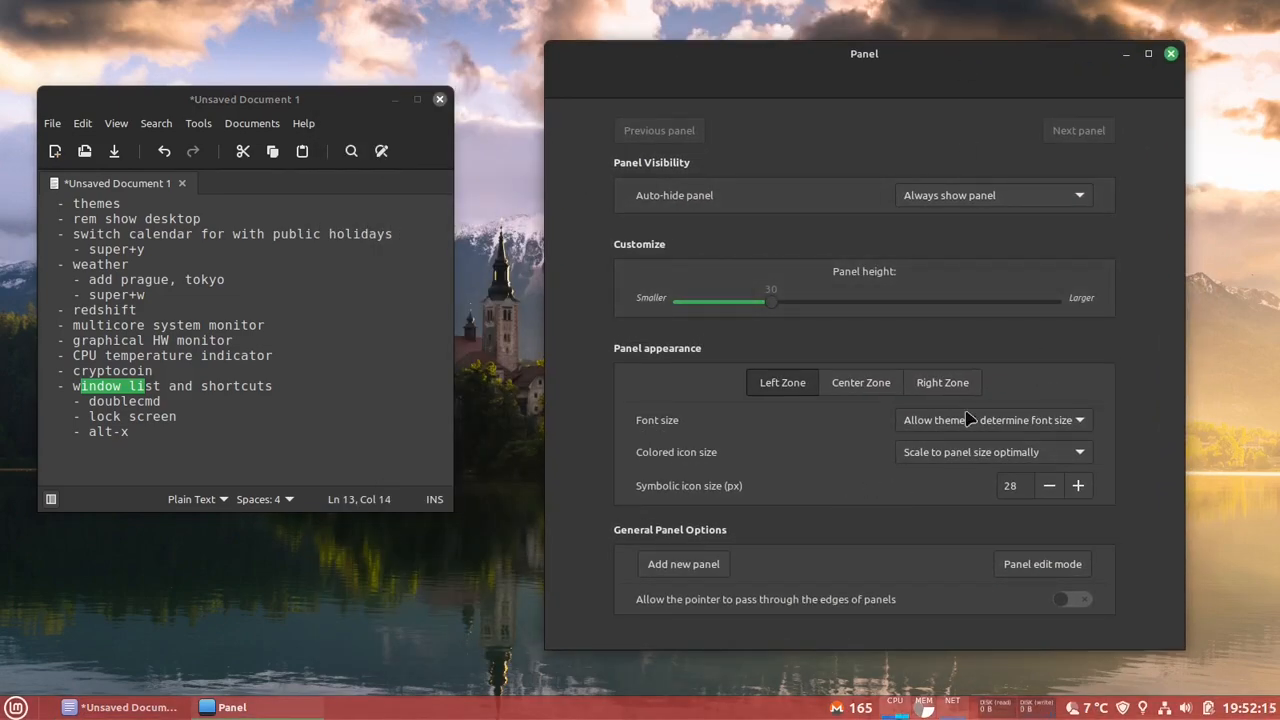
{"action": "left_click", "coordinate": [1005, 425]}
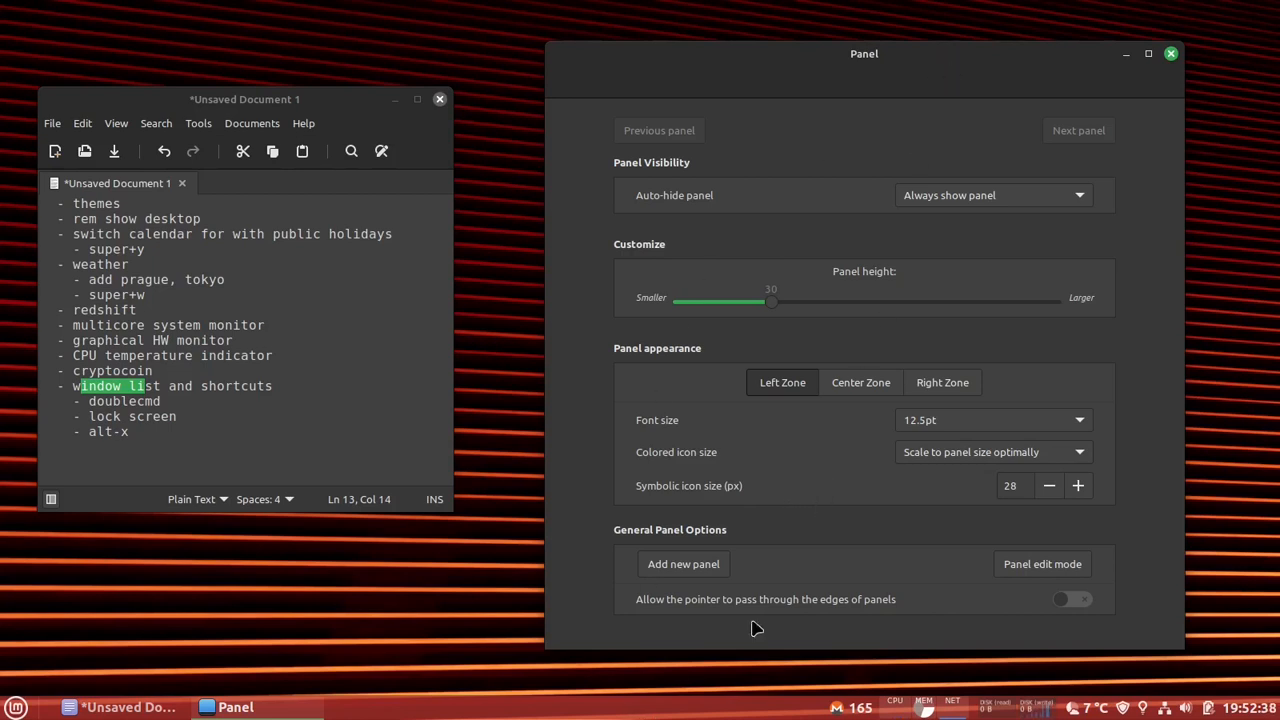
{"action": "left_click", "coordinate": [1072, 455]}
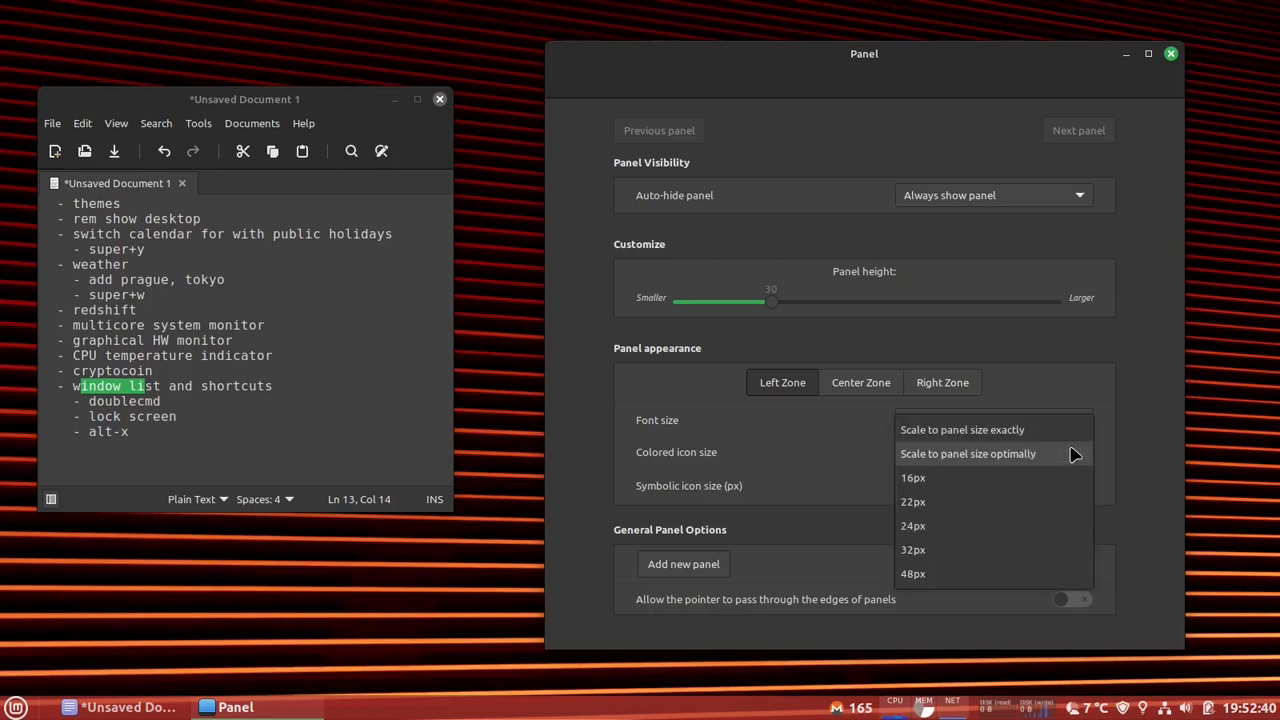
{"action": "left_click", "coordinate": [1046, 430]}
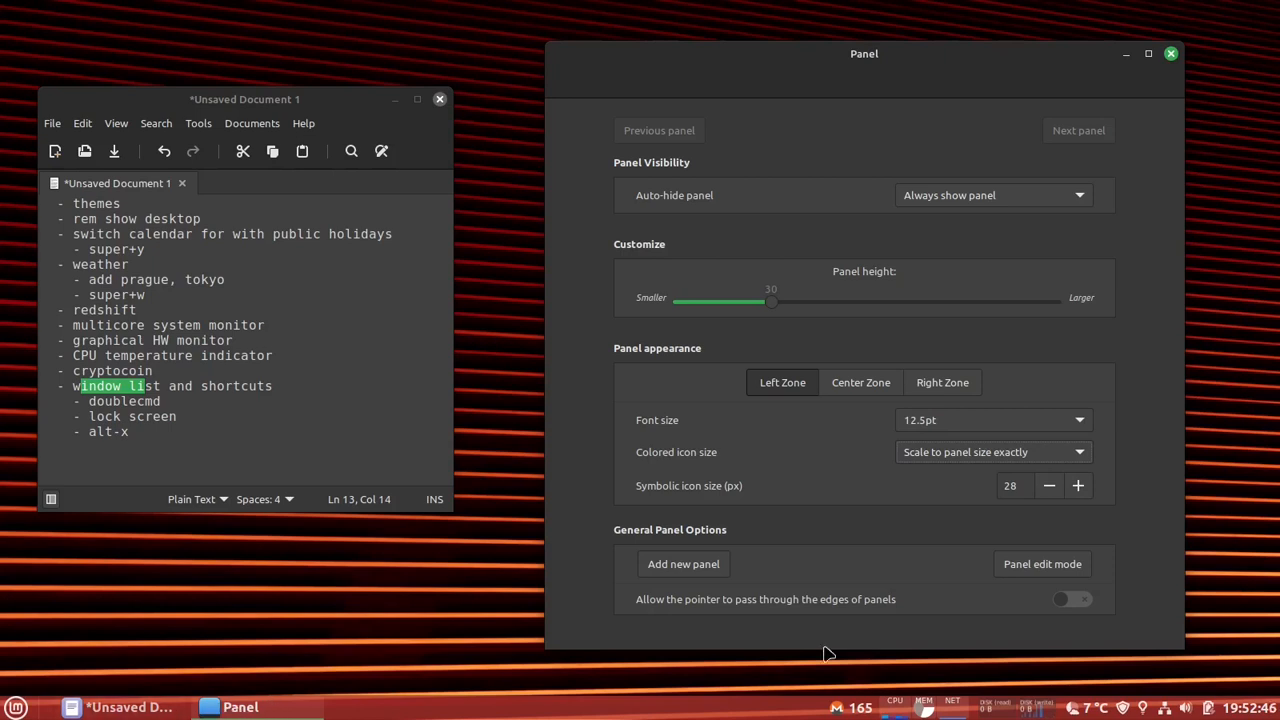
- Try a symbolic icon size of 26 px for the left zone and restore it to 28 px
{"action": "left_click", "coordinate": [1049, 487]}
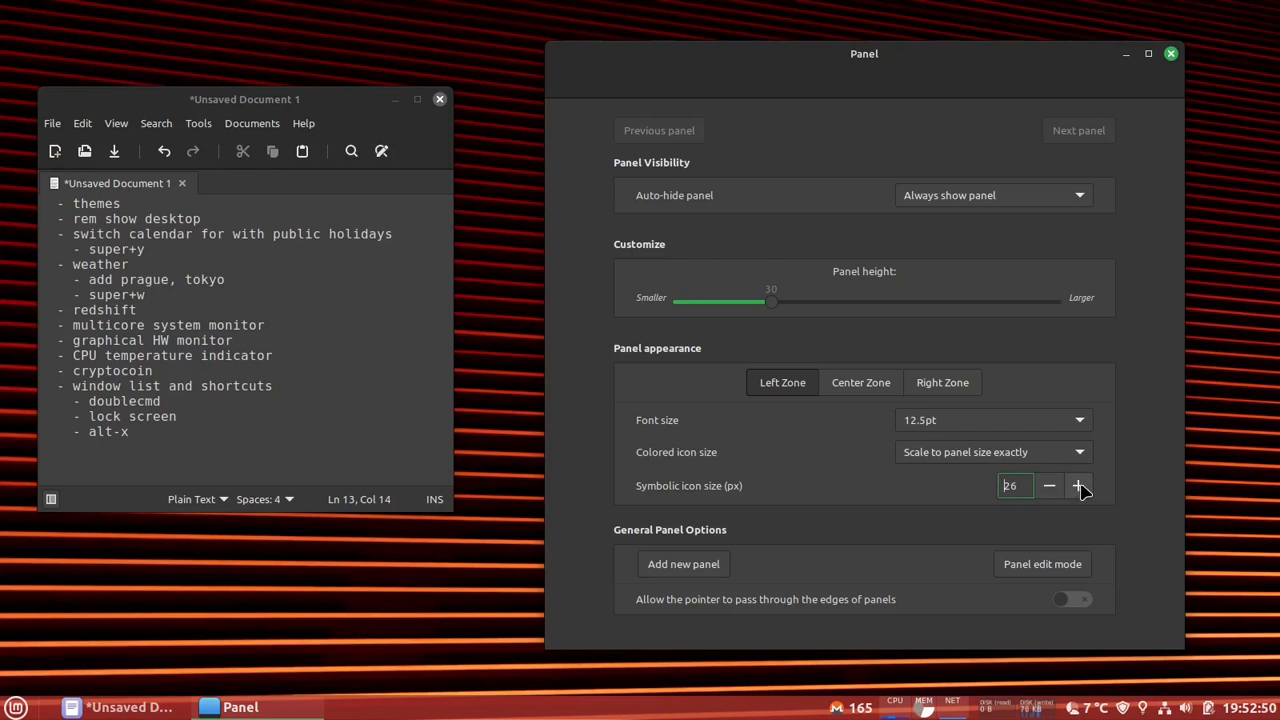
{"action": "left_click", "coordinate": [1078, 486]}
{"action": "left_click", "coordinate": [1078, 486]}
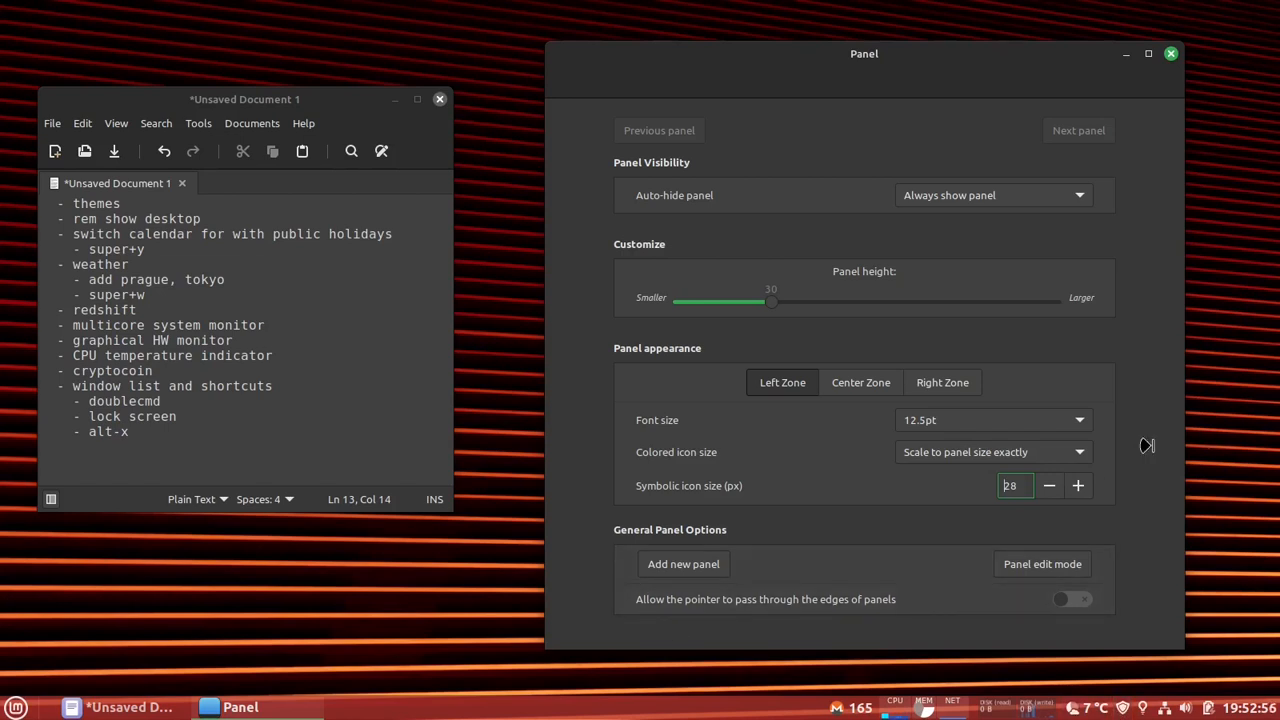
- Close the panel settings and highlight the "shortcuts" and "doublecmd" entries in the notes
{"action": "left_click", "coordinate": [1013, 456]}
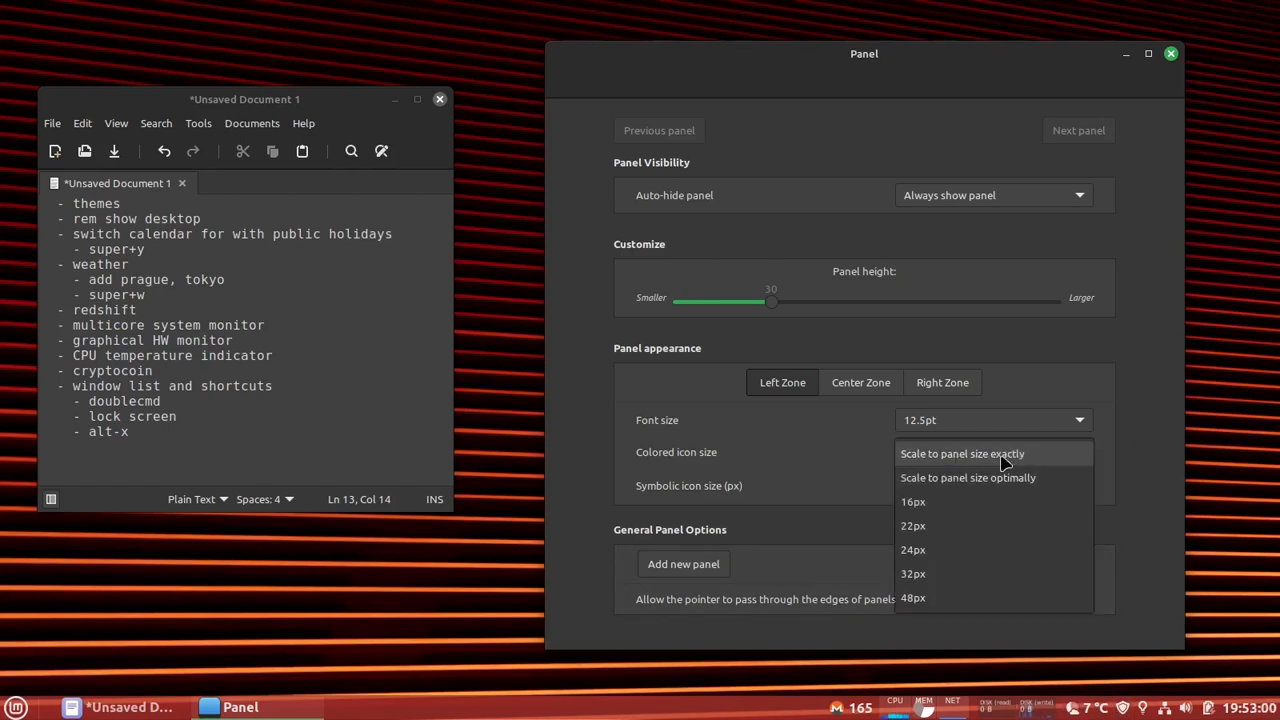
{"action": "left_click", "coordinate": [1013, 456]}
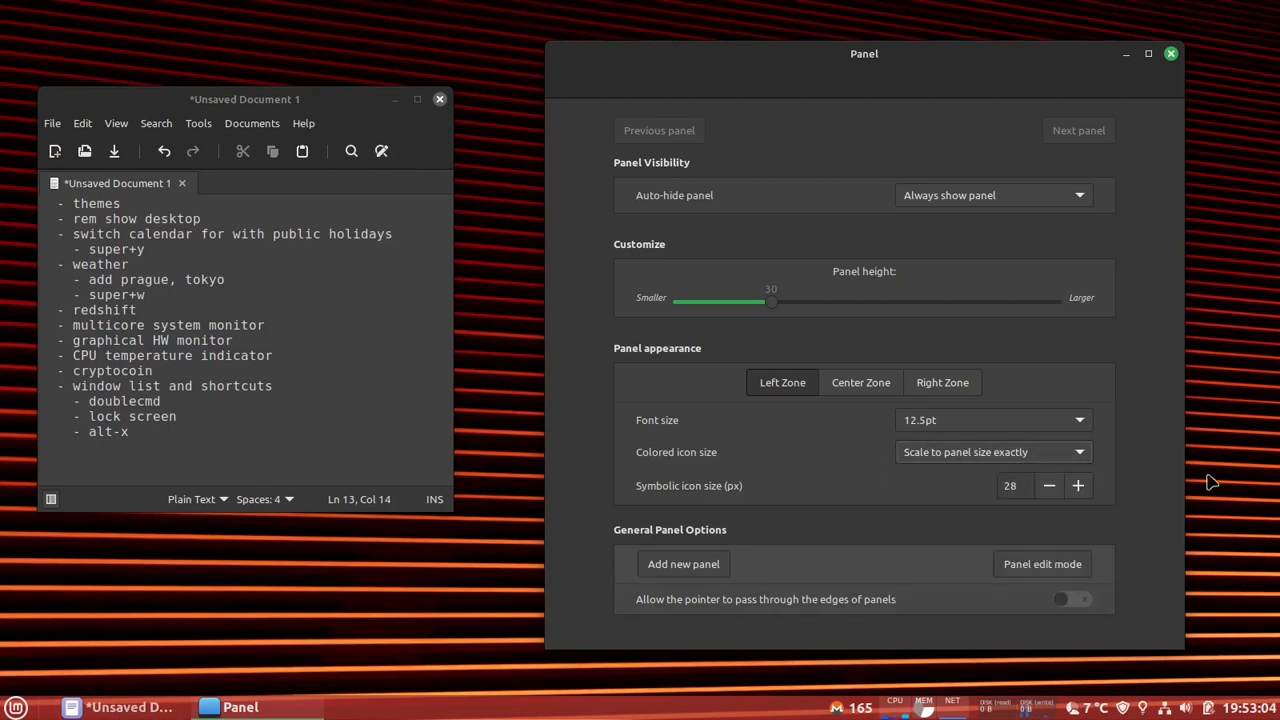
{"action": "left_click", "coordinate": [1171, 55]}
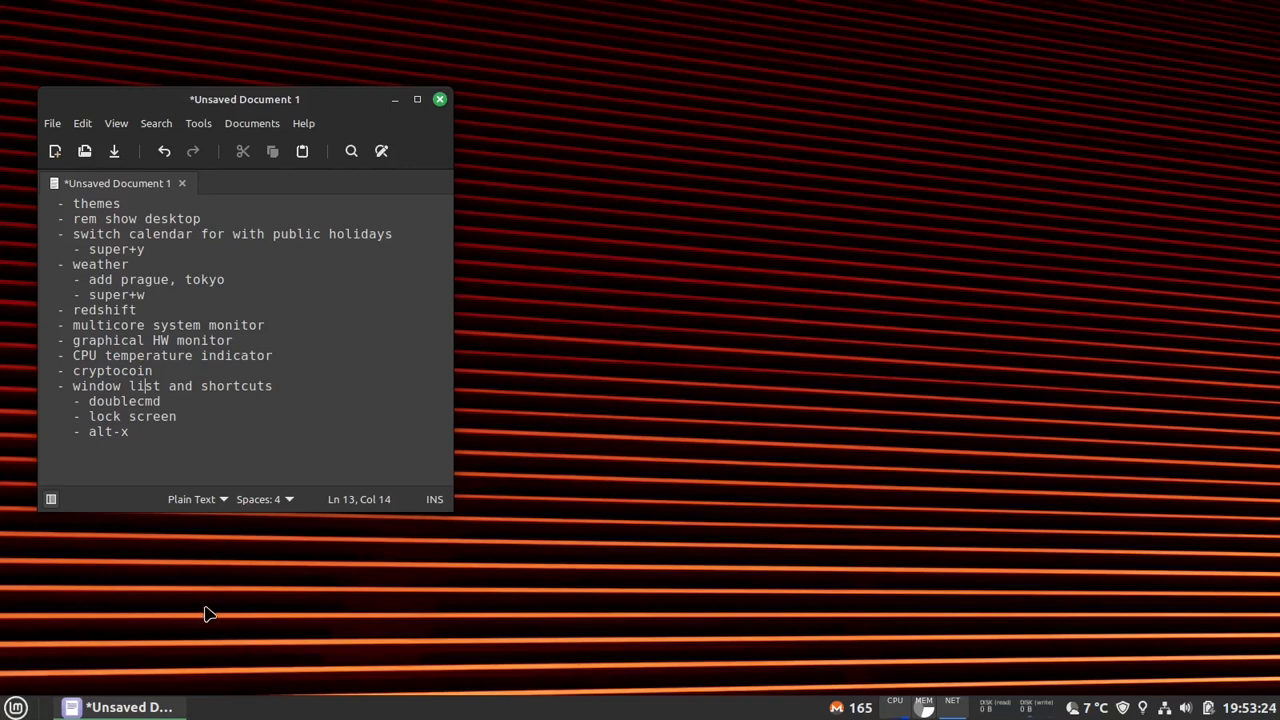
{"action": "left_click_drag", "start_coordinate": [217, 387], "coordinate": [240, 387]}
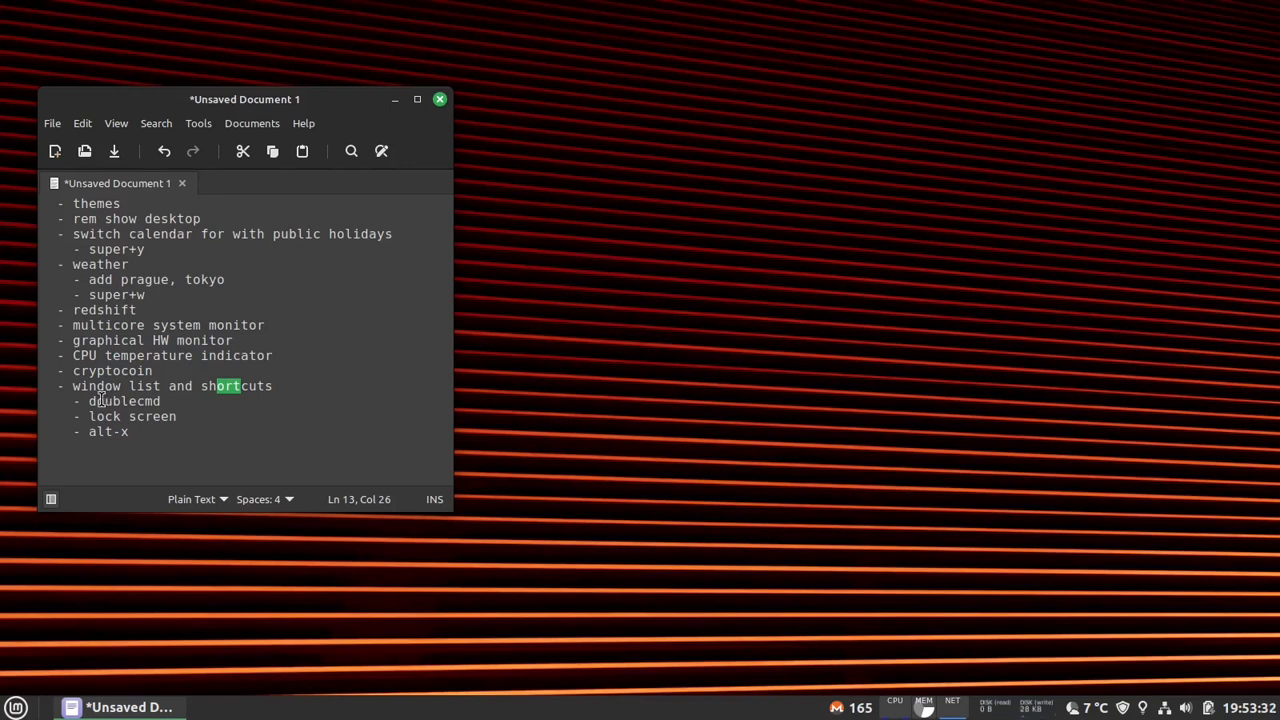
{"action": "left_click_drag", "start_coordinate": [105, 401], "coordinate": [128, 402]}
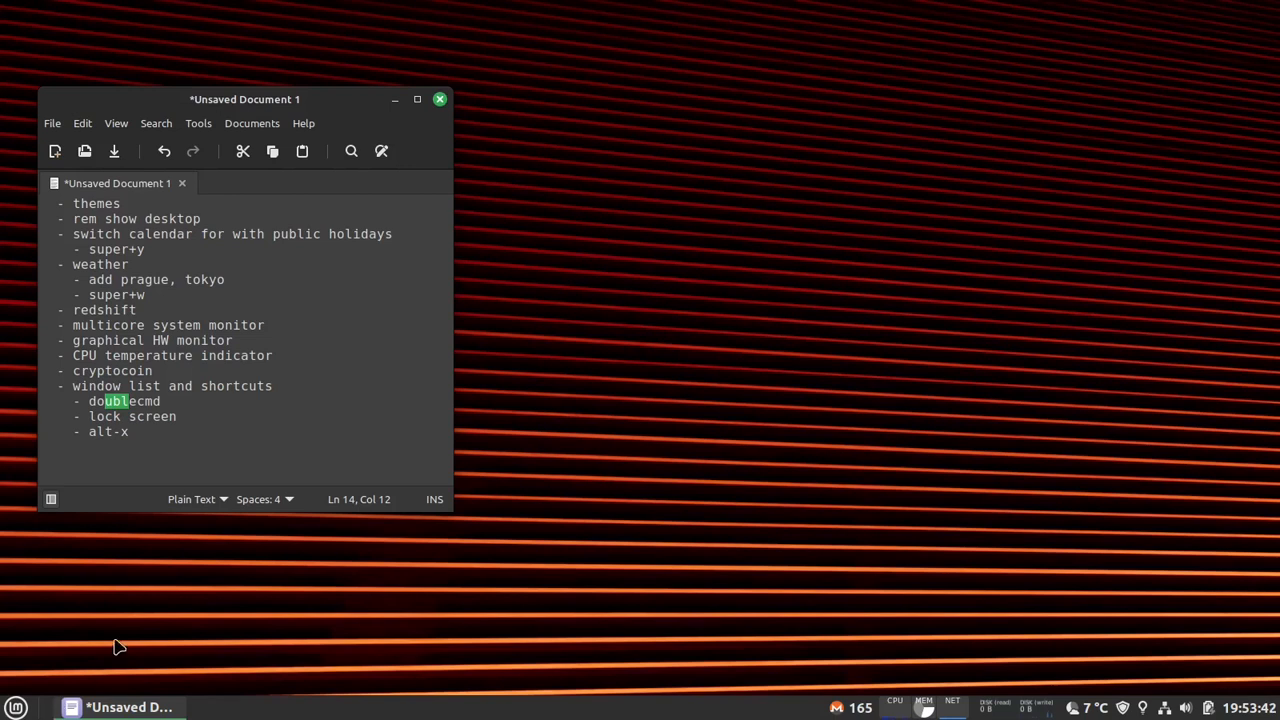
- Search the applications for "shor", open the Keyboard settings and show the Custom Shortcuts category
{"action": "key", "text": "super"}
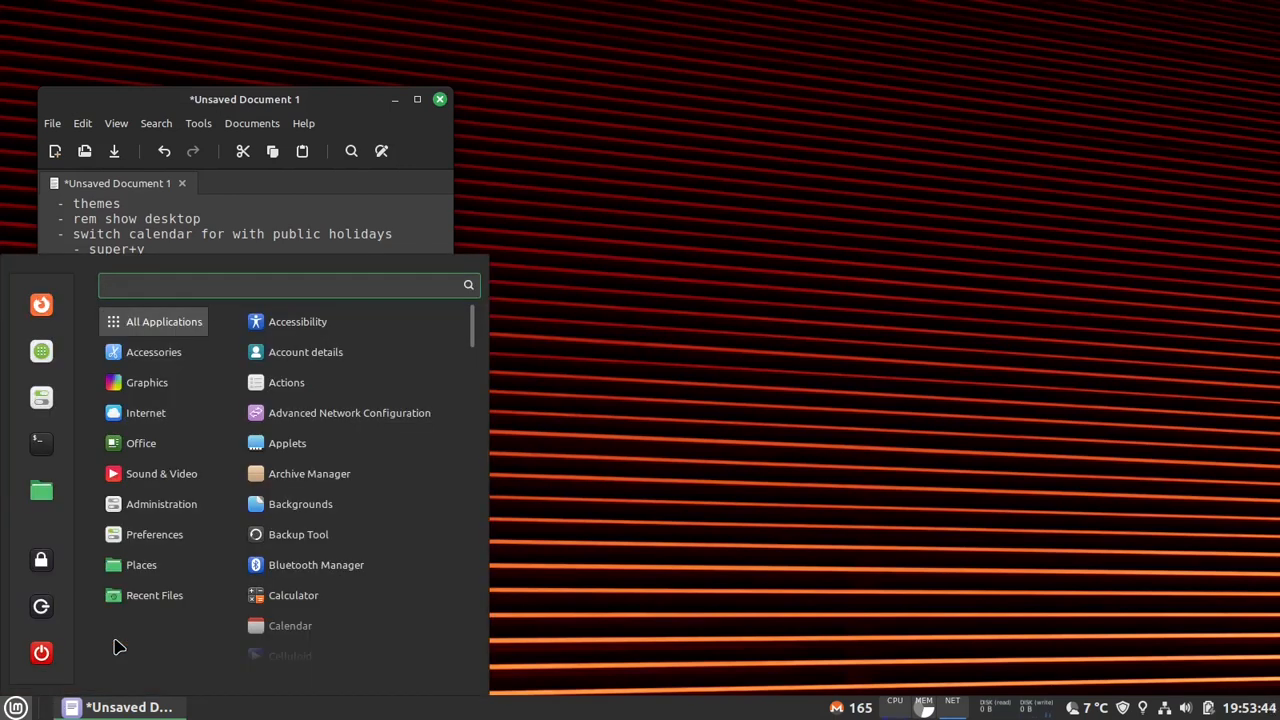
{"action": "type", "text": "shor"}
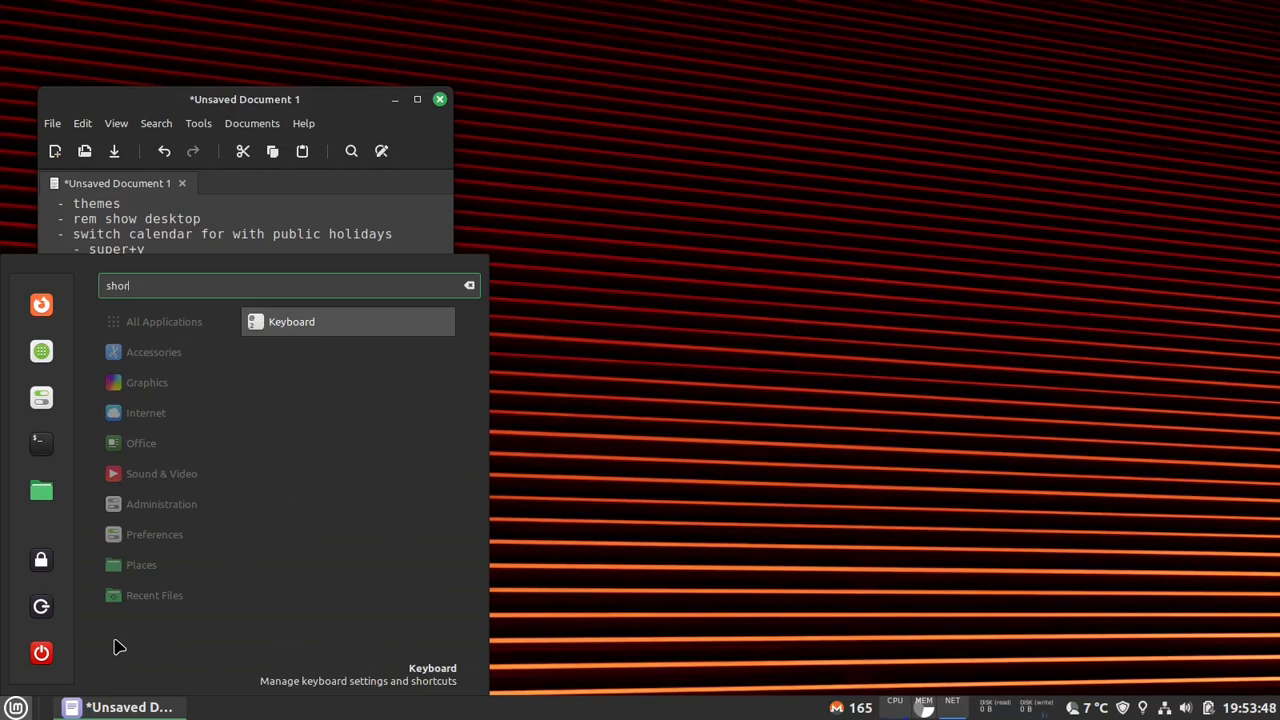
{"action": "key", "text": "Return"}
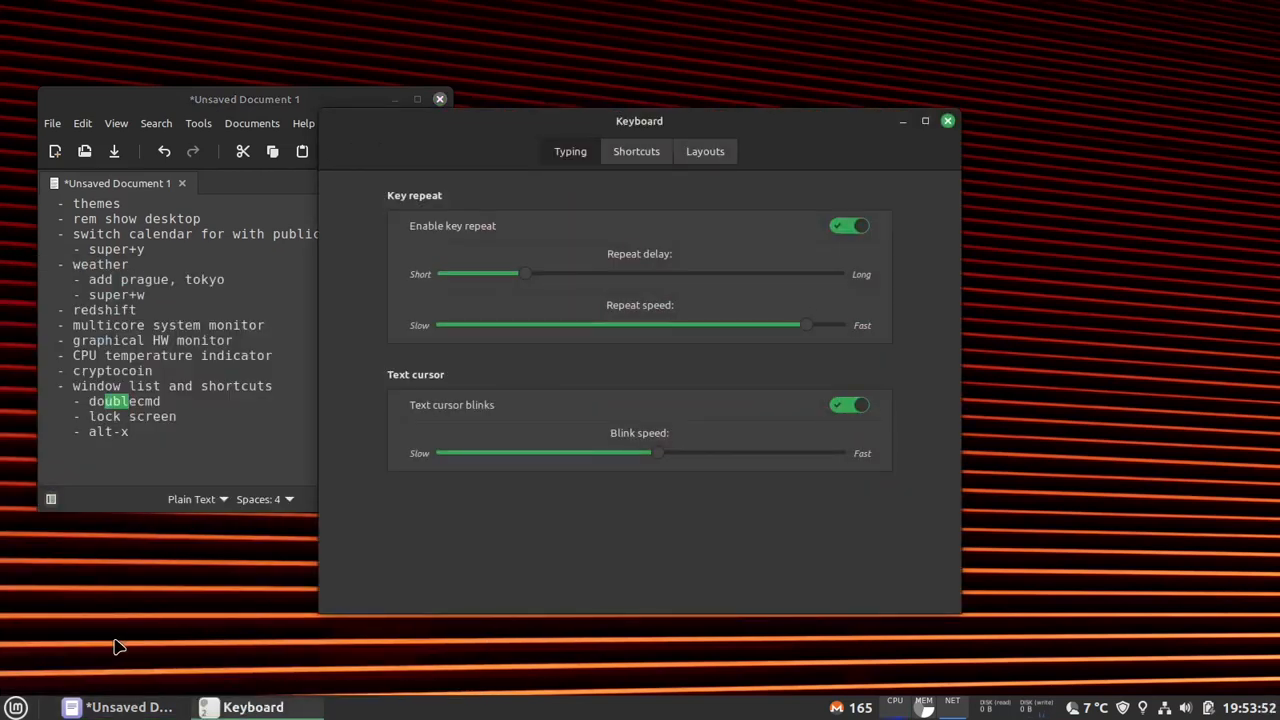
{"action": "left_click", "coordinate": [657, 152]}
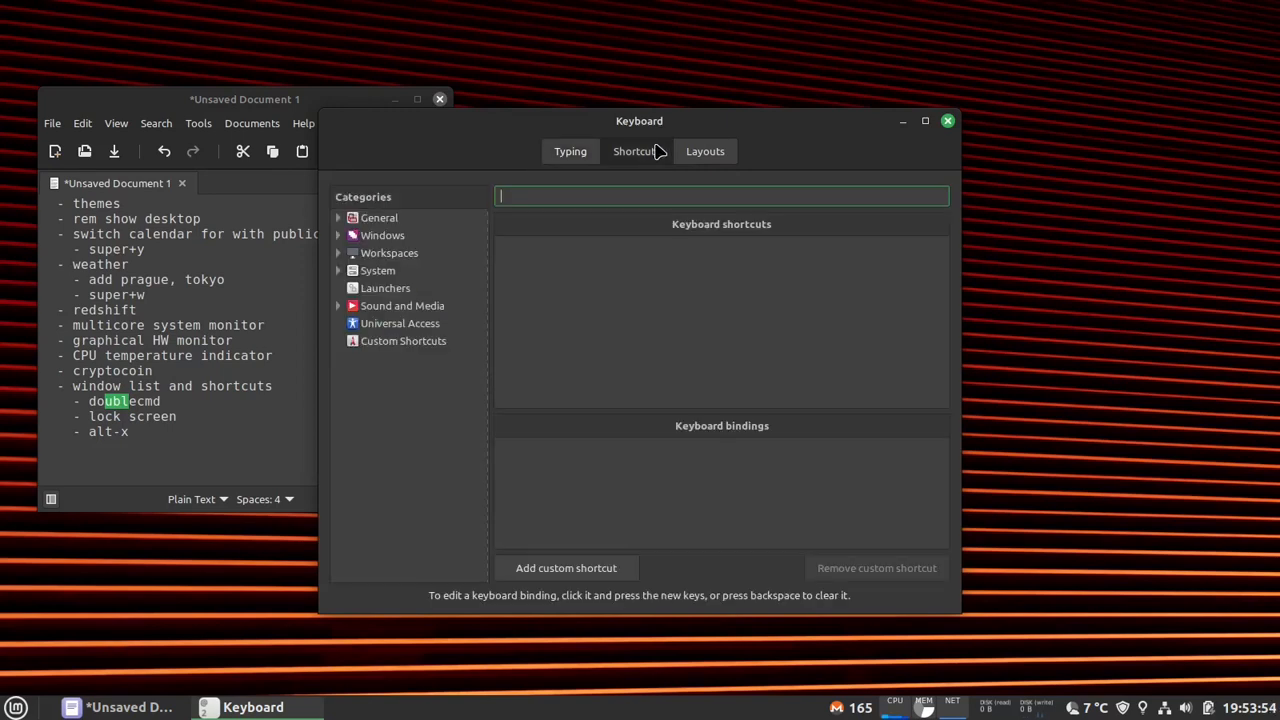
{"action": "left_click", "coordinate": [414, 343]}
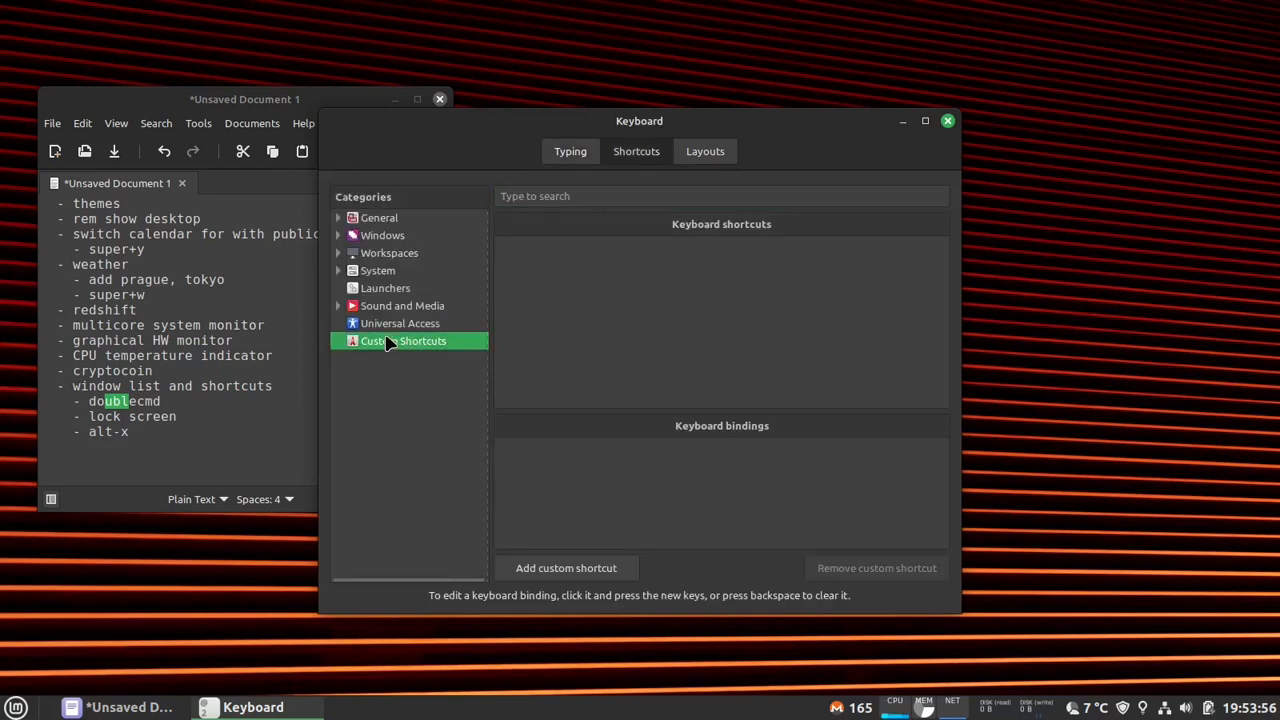
- Start a new custom shortcut named "double commander" with the command doublecmd
{"action": "left_click", "coordinate": [603, 574]}
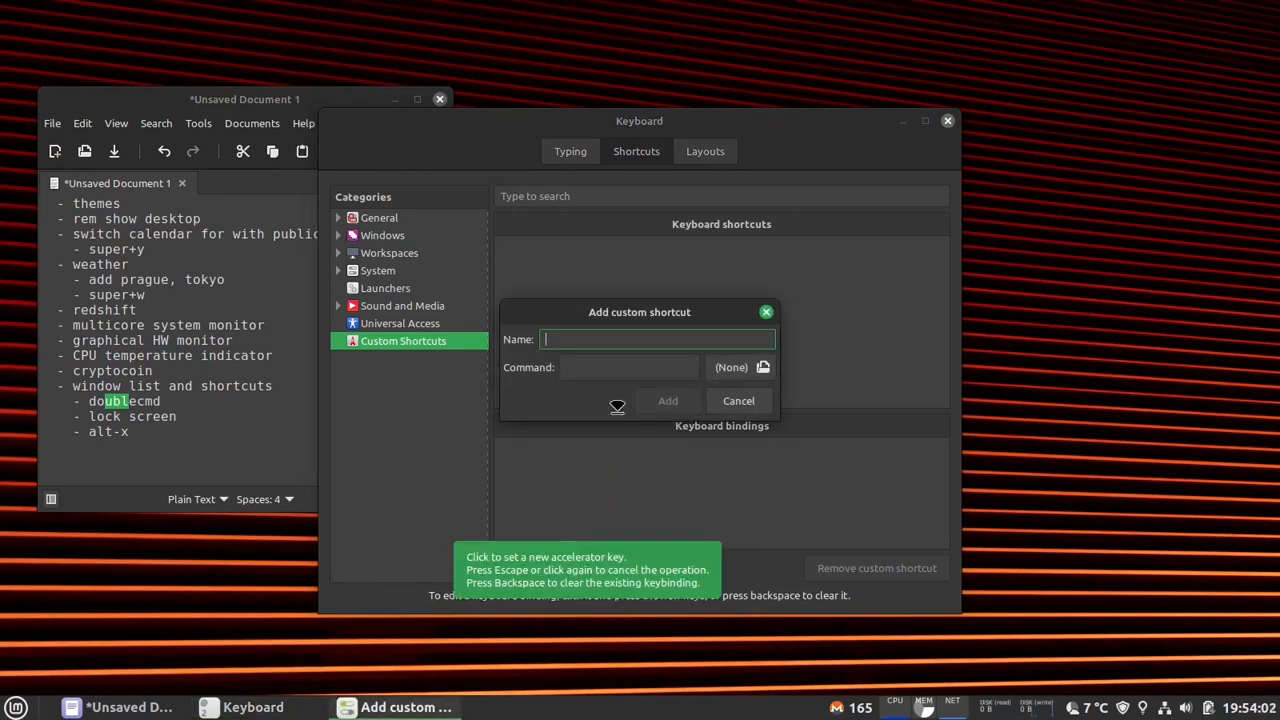
{"action": "left_click", "coordinate": [606, 367]}
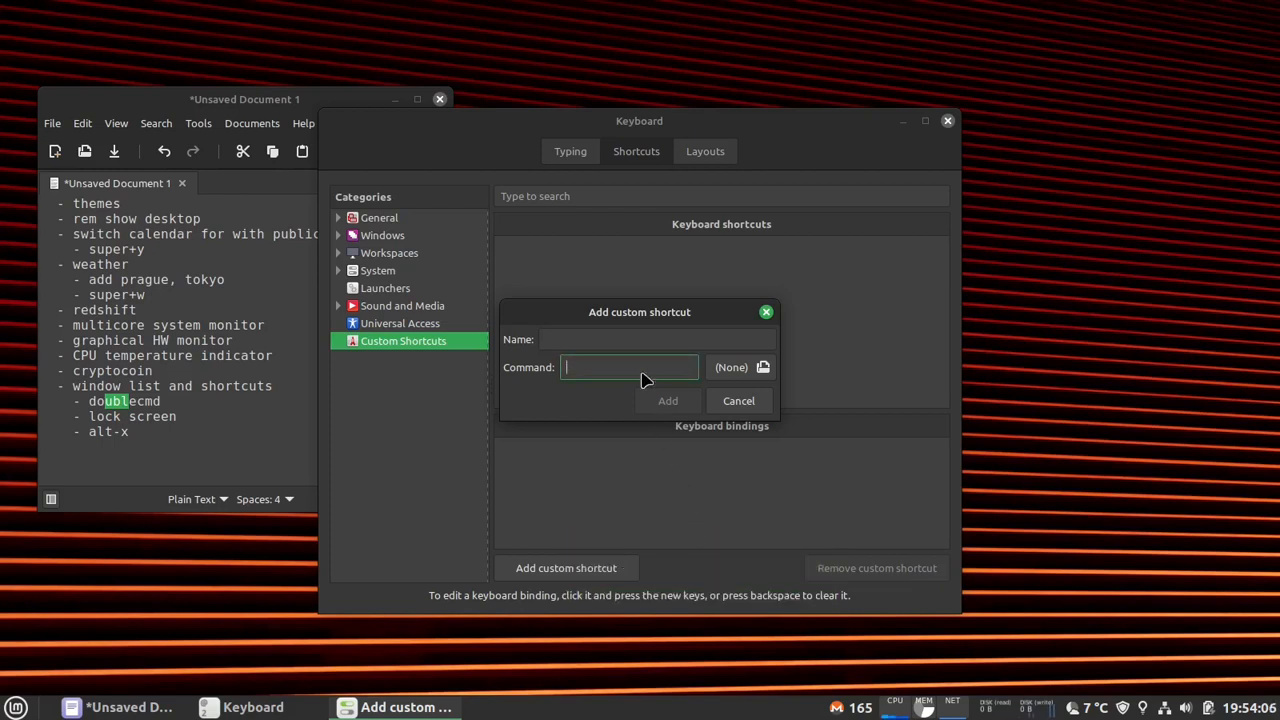
{"action": "left_click", "coordinate": [635, 340]}
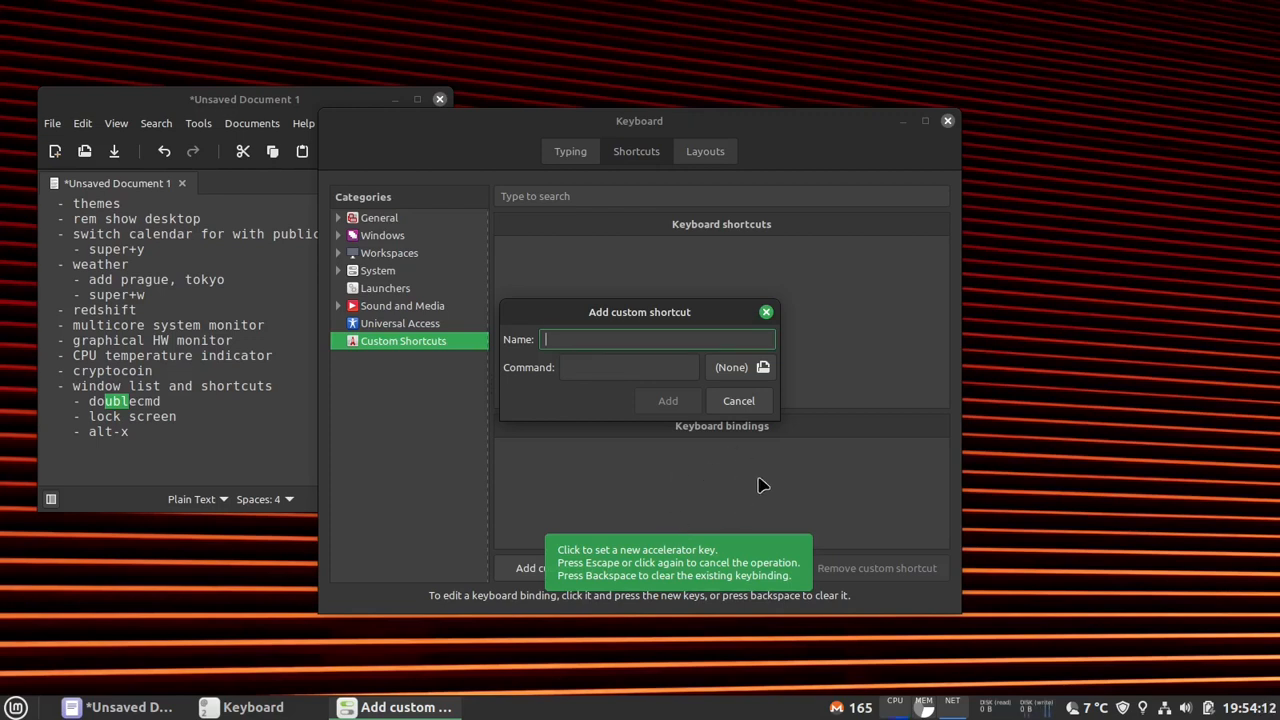
{"action": "type", "text": "double commander"}
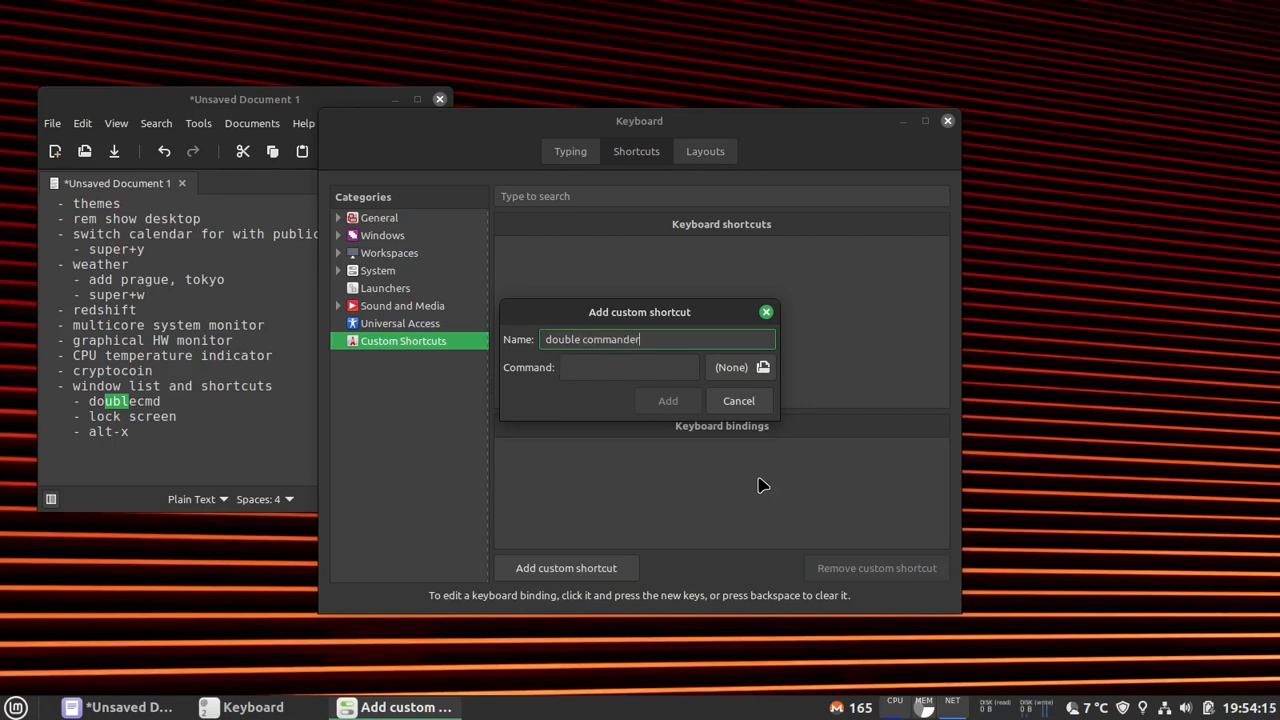
{"action": "key", "text": "Tab"}
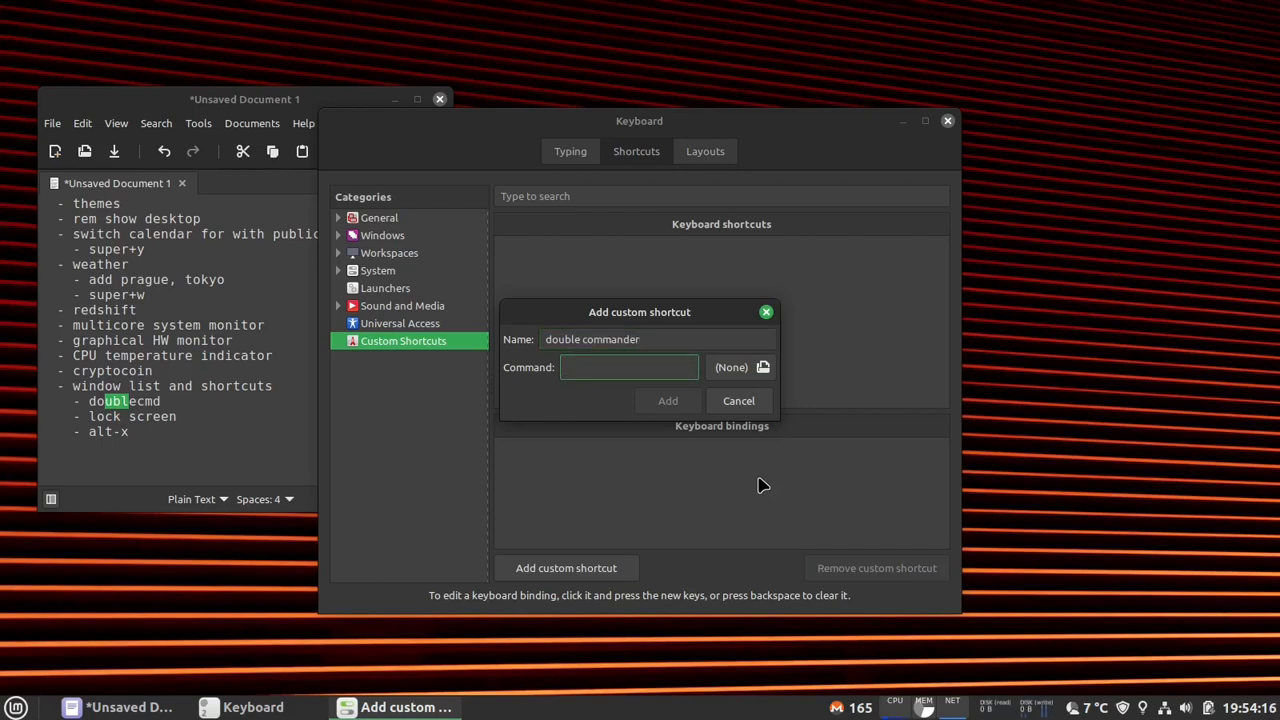
{"action": "type", "text": "doublecmd"}
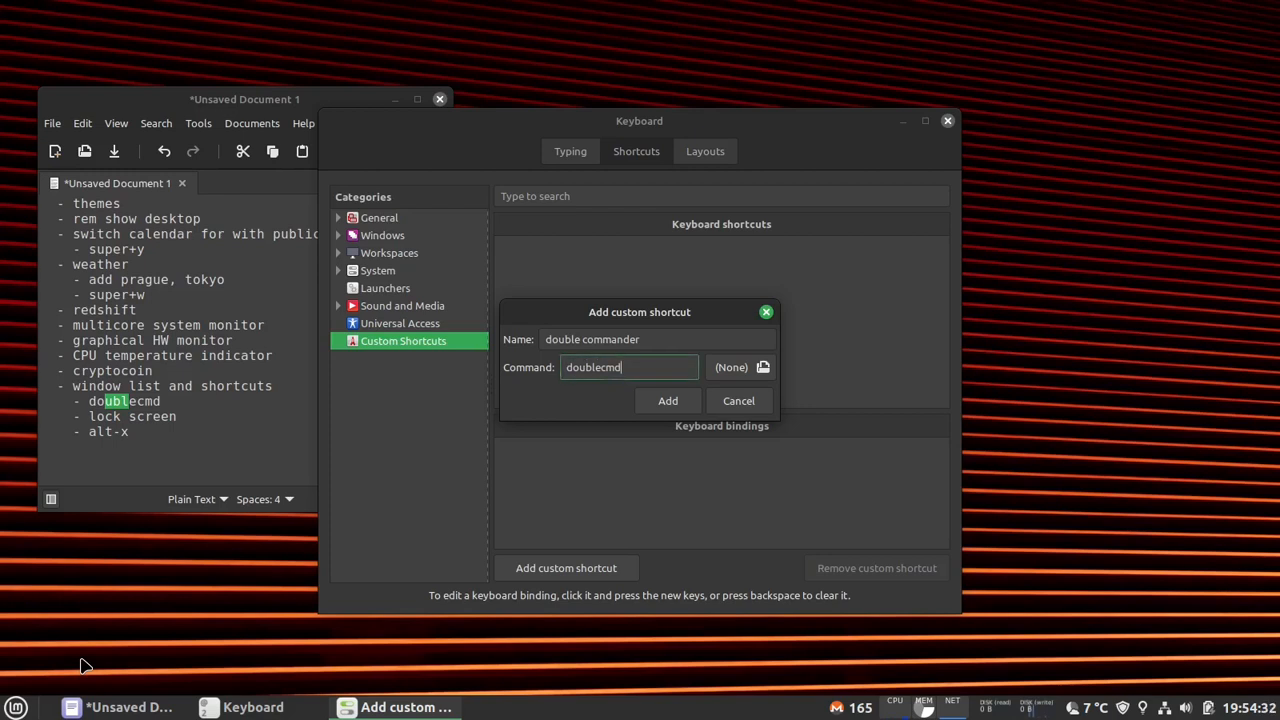
- Test the doublecmd command in a terminal, and close both Double Commander and the terminal
{"action": "key", "text": "ctrl+alt+t"}
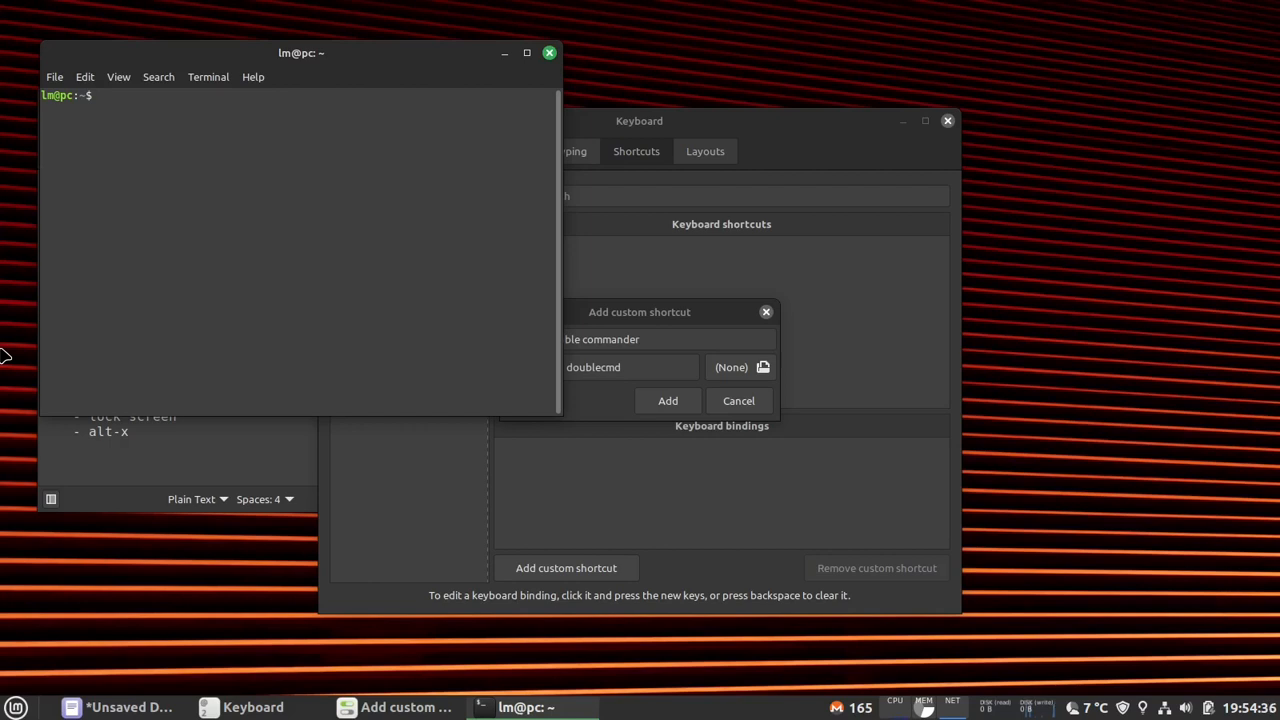
{"action": "type", "text": "blecmd"}
{"action": "key", "text": "Return"}
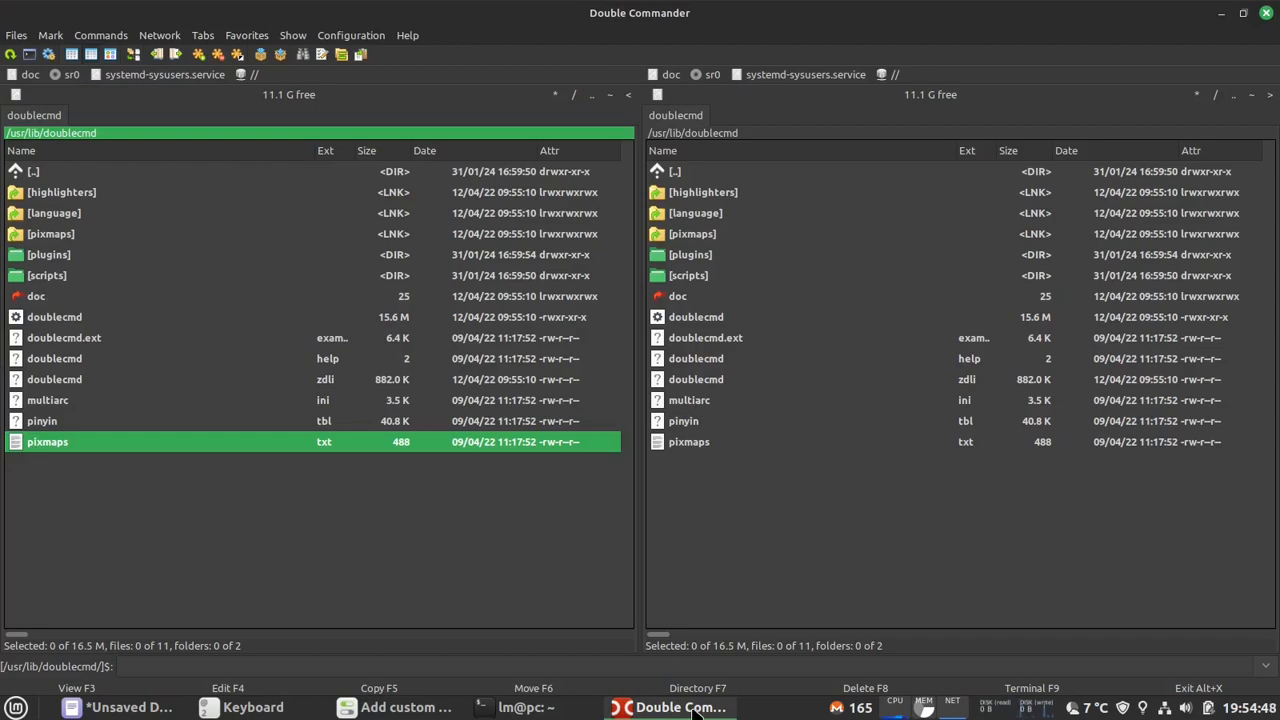
{"action": "key", "text": "alt+x"}
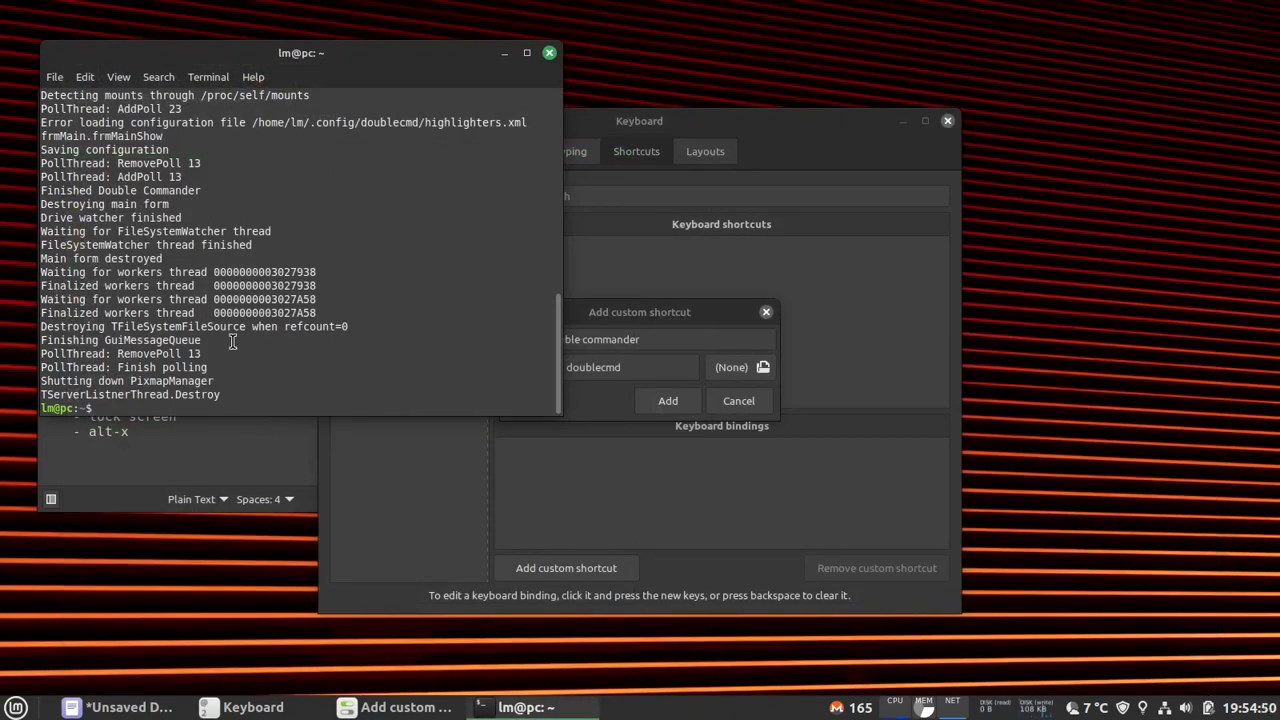
{"action": "key", "text": "ctrl+d"}
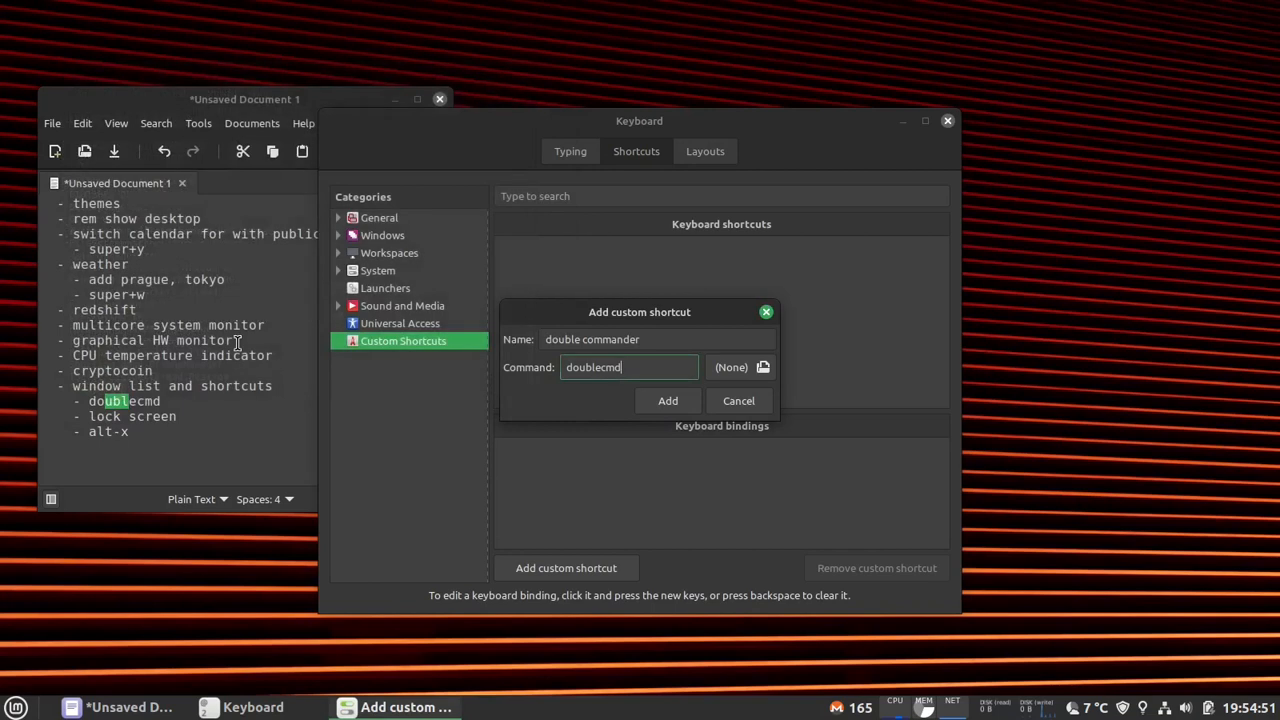
- Add the double commander shortcut with the Super++ binding and test it, closing Double Commander again
{"action": "left_click", "coordinate": [668, 401]}
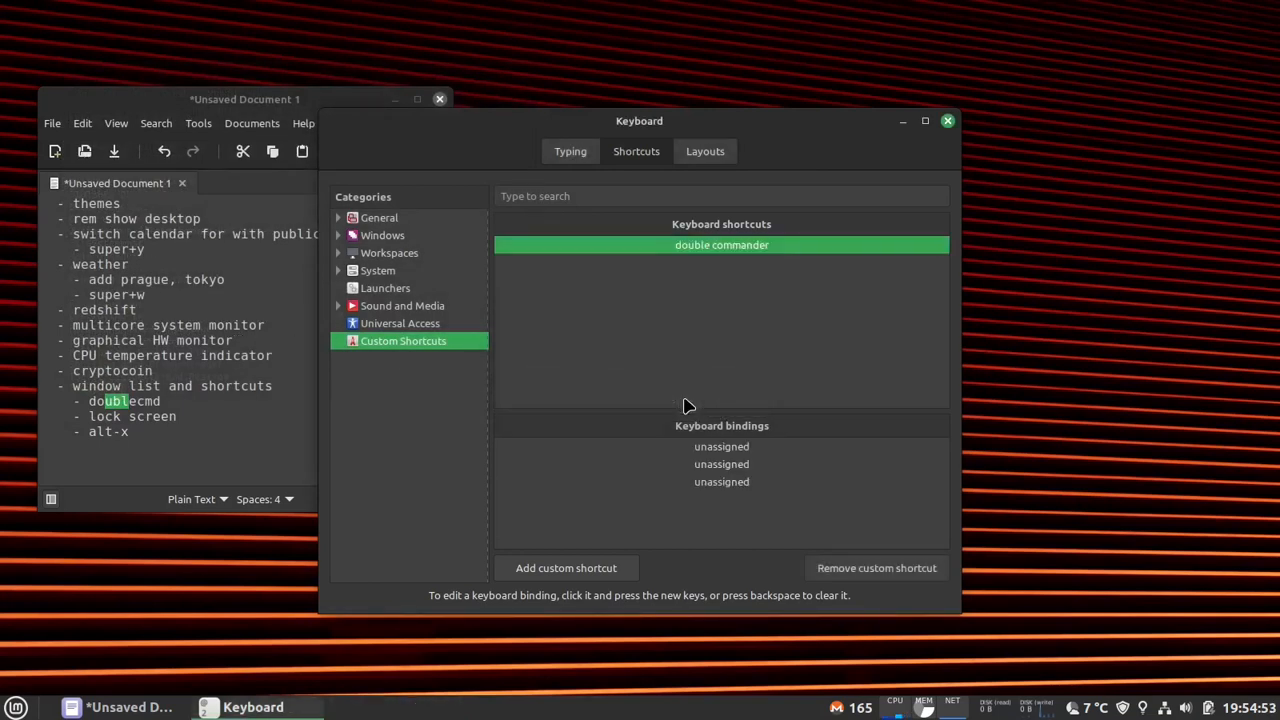
{"action": "left_click", "coordinate": [730, 448]}
{"action": "left_click", "coordinate": [730, 447]}
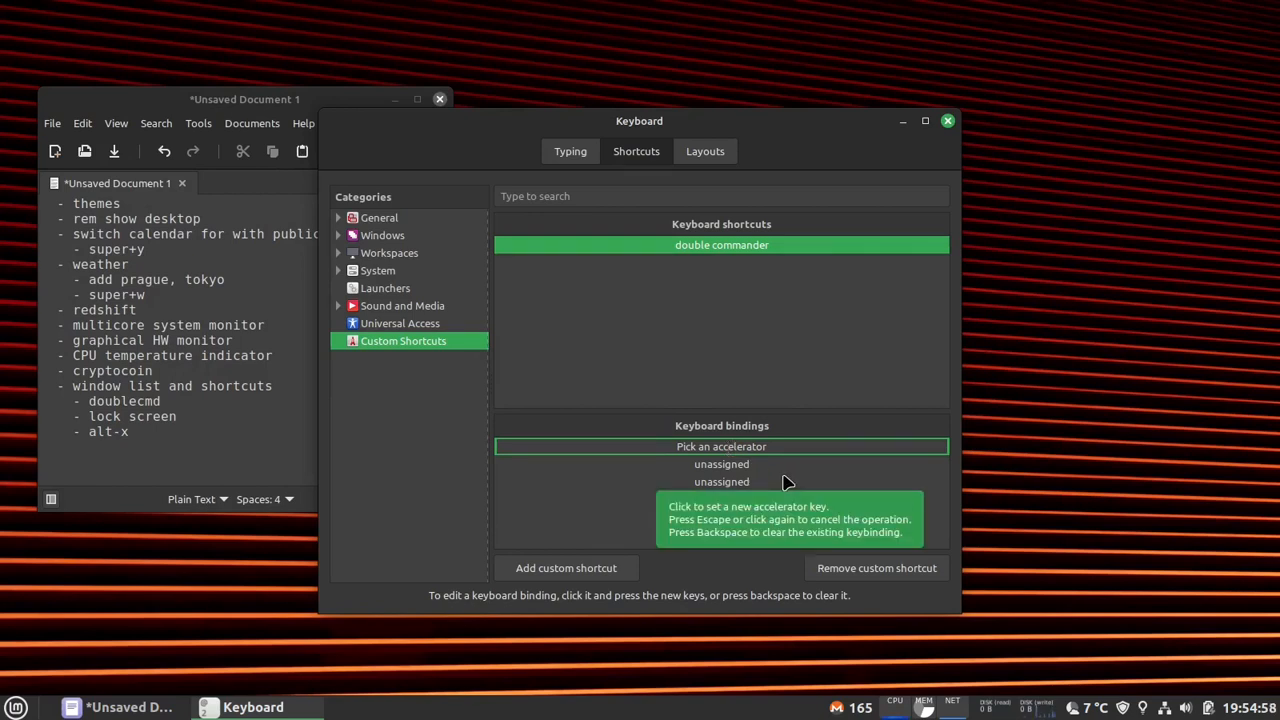
{"action": "key", "text": "super+plus"}
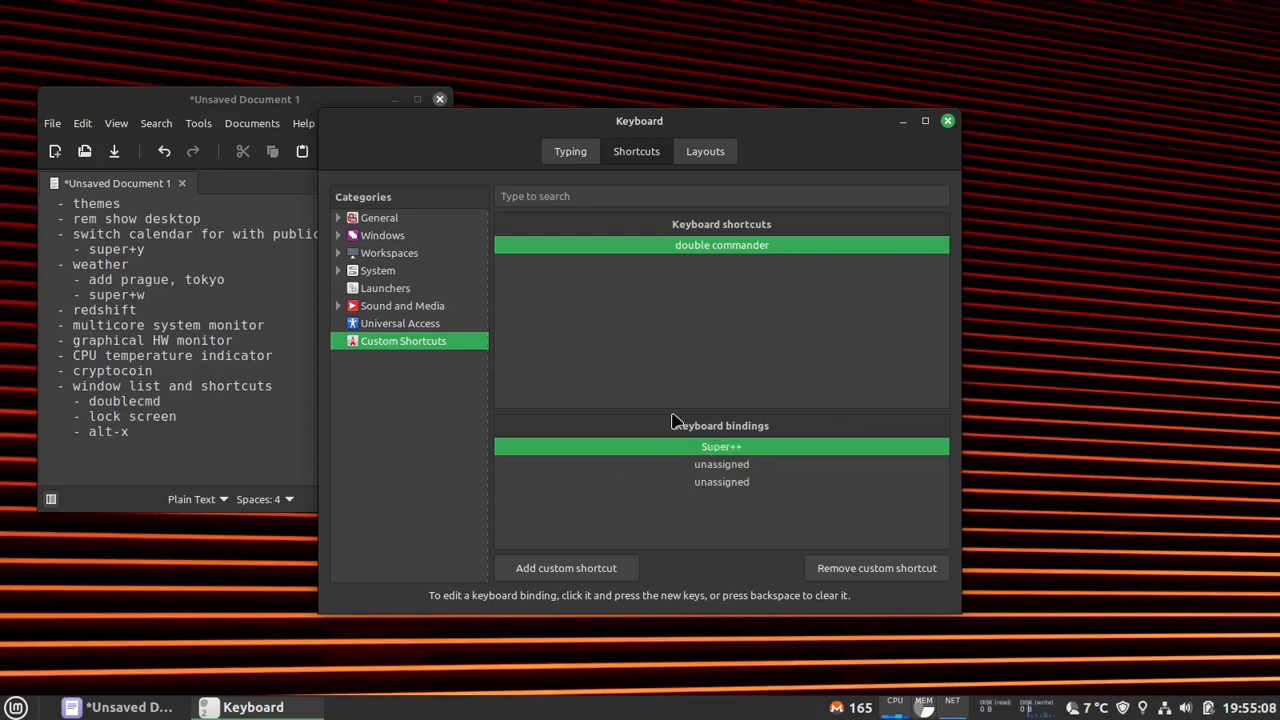
{"action": "key", "text": "super+plus"}
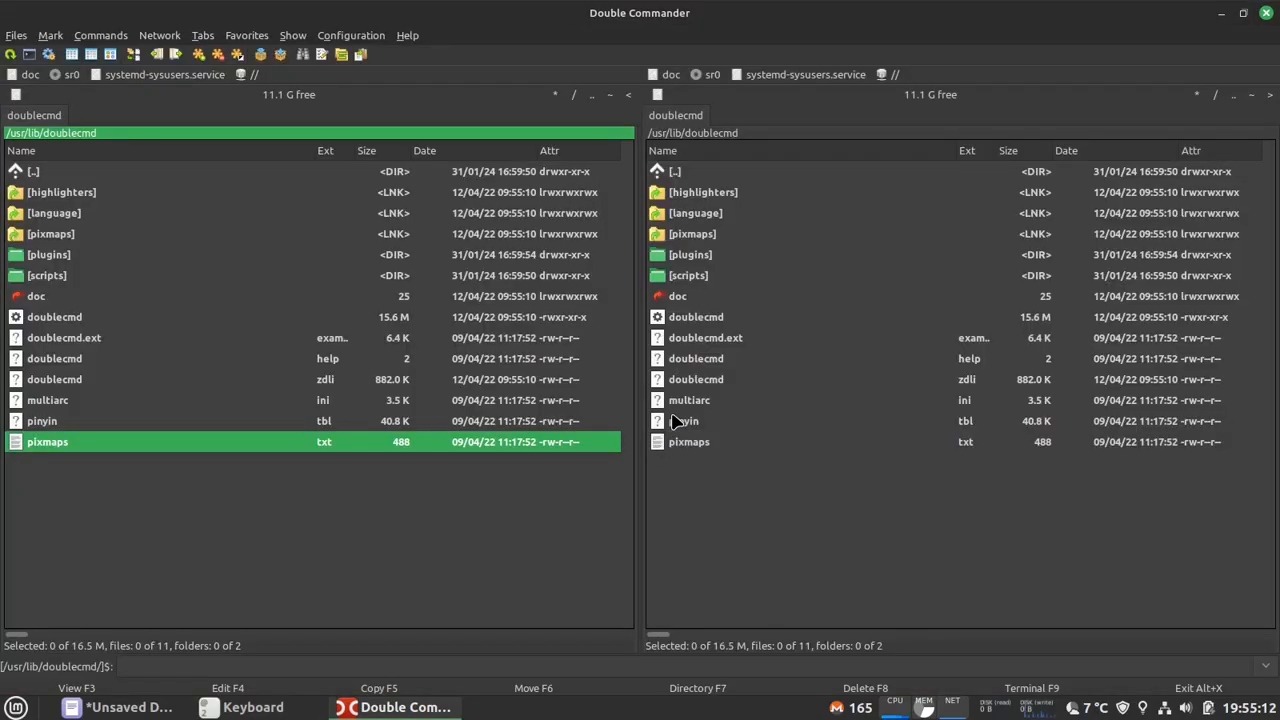
{"action": "key", "text": "alt+F4"}
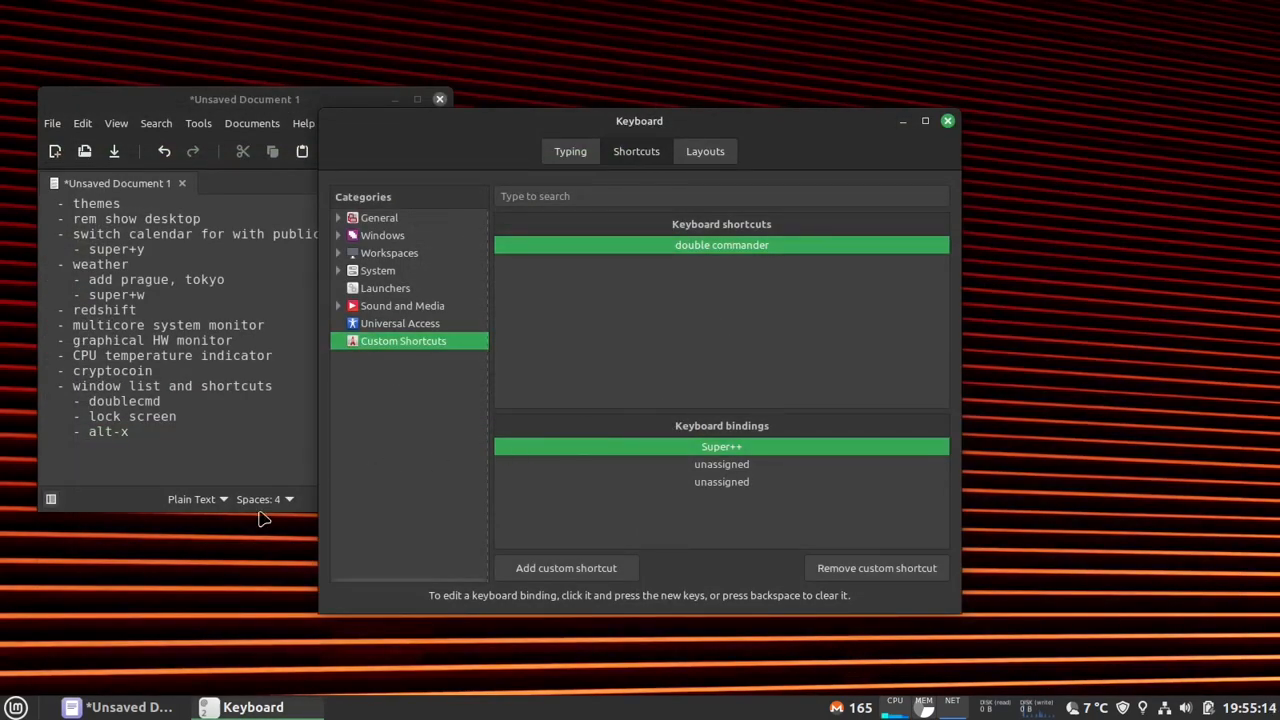
- Remove all the application launchers, from Files up to Firefox, from the start menu's favorites
{"action": "key", "text": "super"}
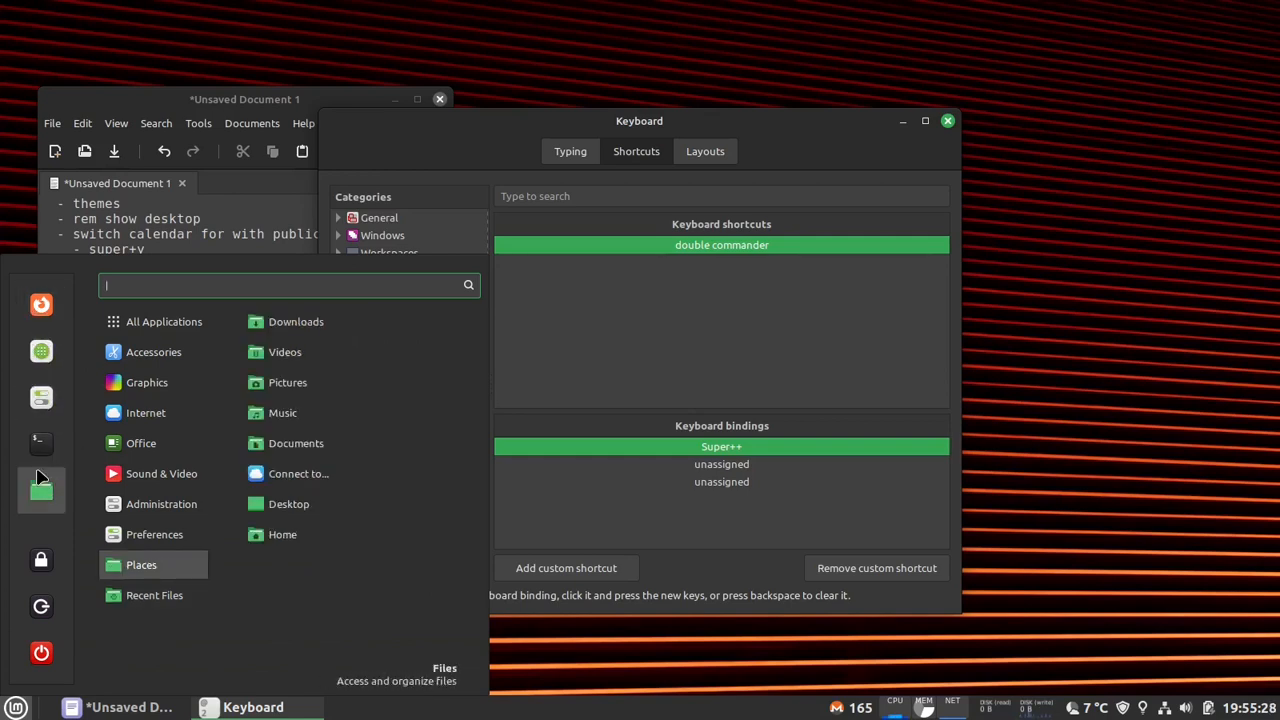
{"action": "left_click_drag", "start_coordinate": [40, 480], "coordinate": [300, 492]}
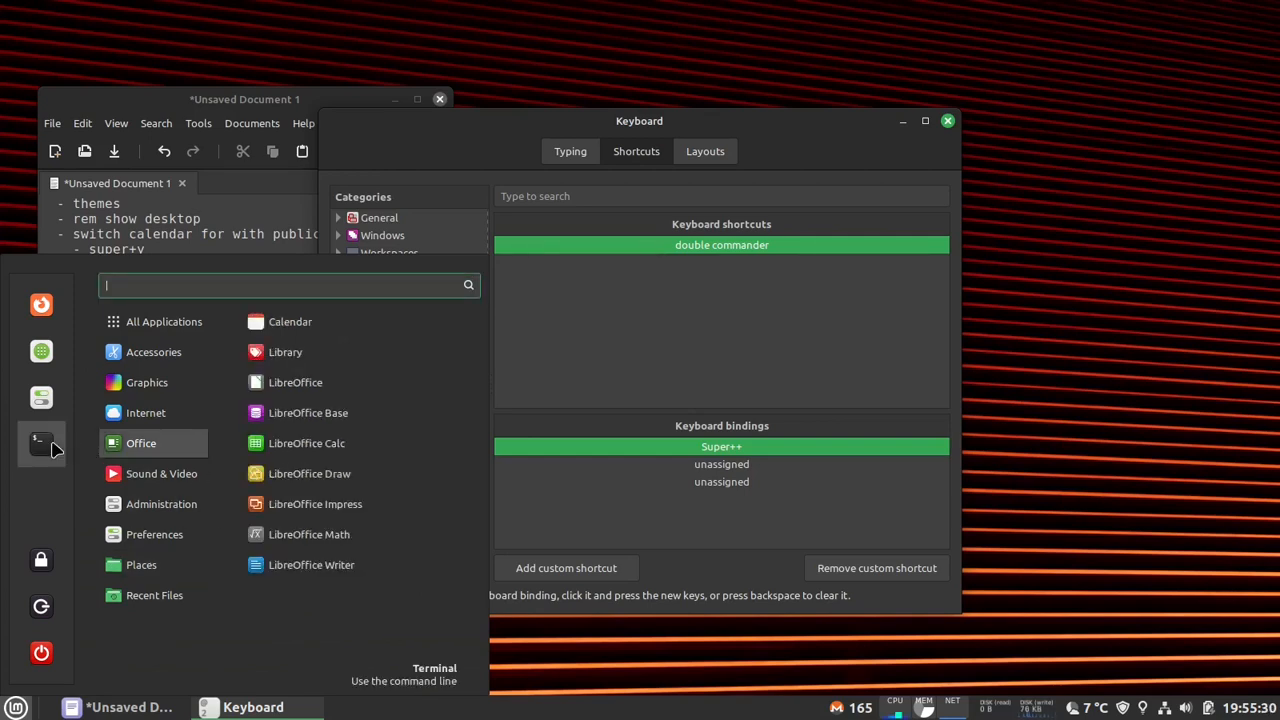
{"action": "left_click_drag", "start_coordinate": [54, 449], "coordinate": [366, 462]}
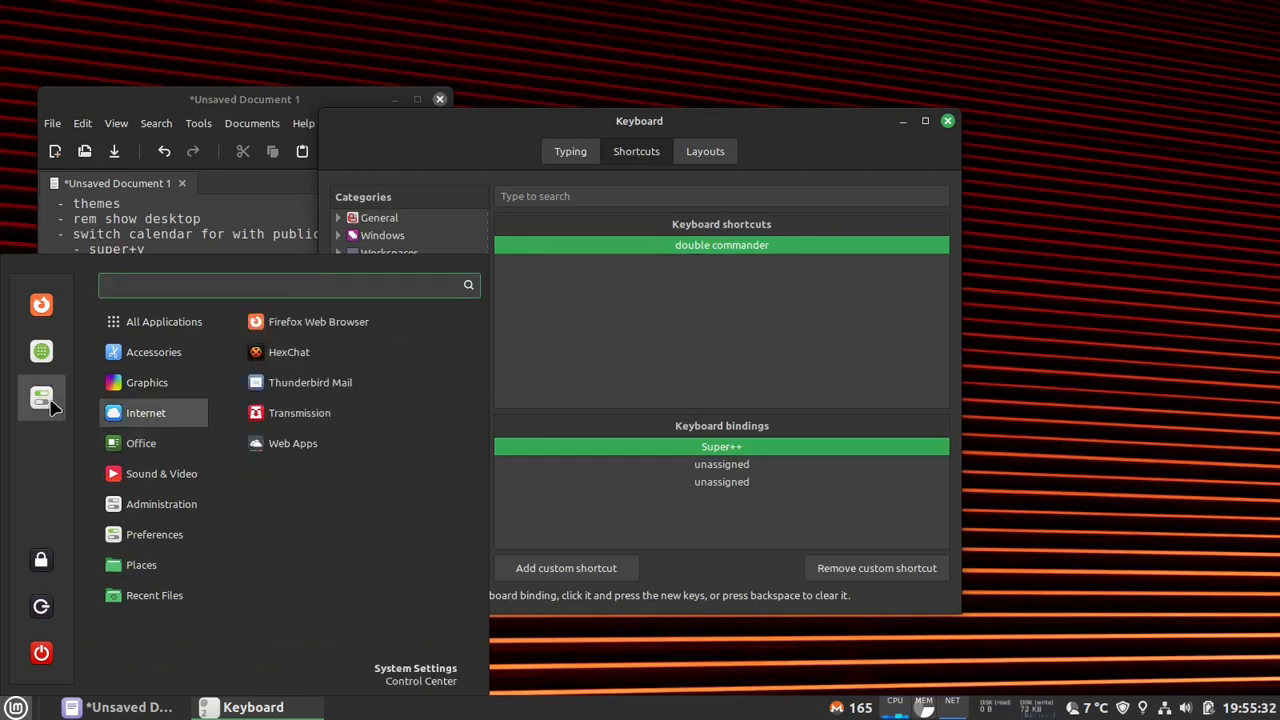
{"action": "left_click_drag", "start_coordinate": [52, 405], "coordinate": [322, 404]}
{"action": "left_click_drag", "start_coordinate": [58, 360], "coordinate": [300, 366]}
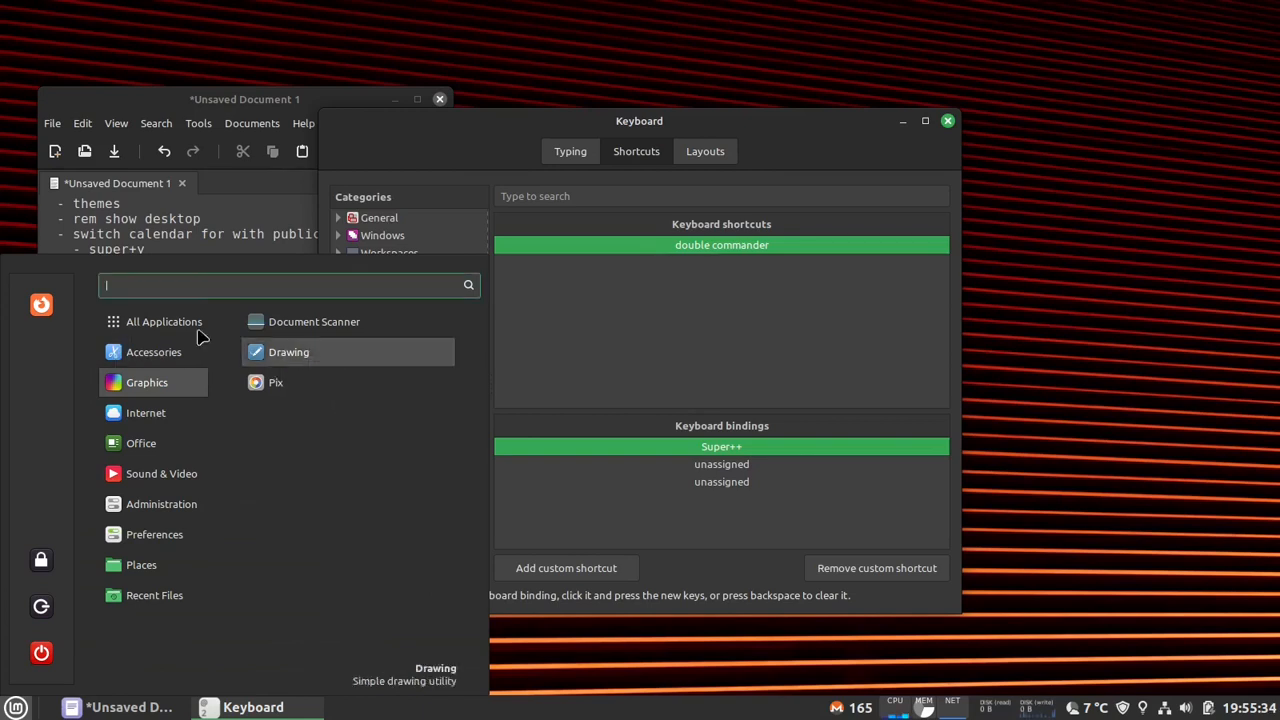
{"action": "left_click_drag", "start_coordinate": [40, 304], "coordinate": [320, 409]}
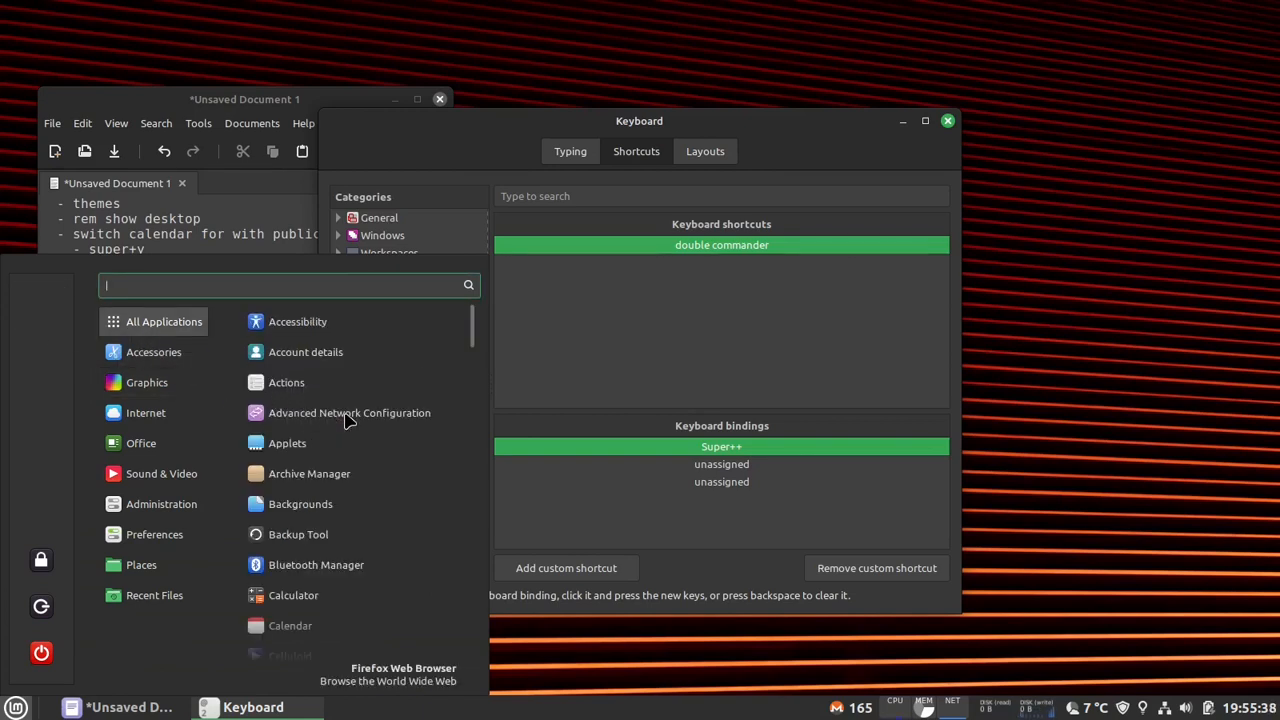
- Find Text Editor with "xe" and Double Commander with "doub", add both to the start menu's favorites, and review the favorites
{"action": "type", "text": "xe"}
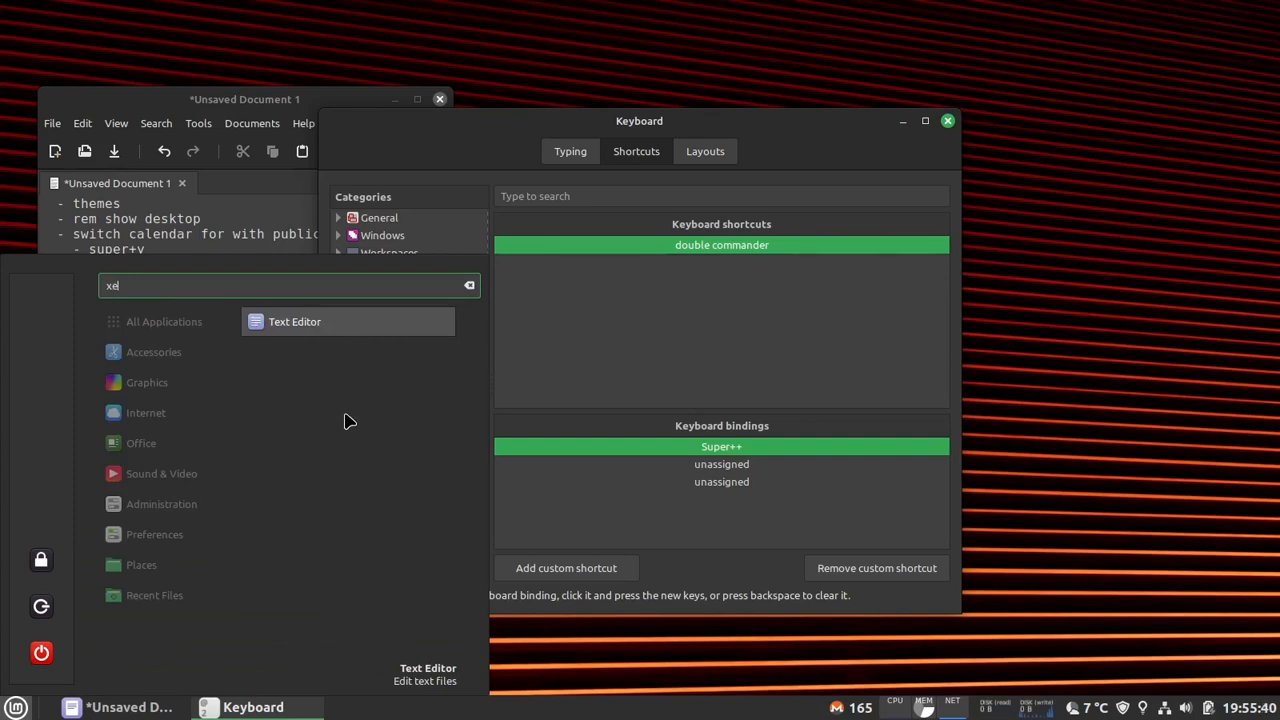
{"action": "right_click", "coordinate": [294, 327]}
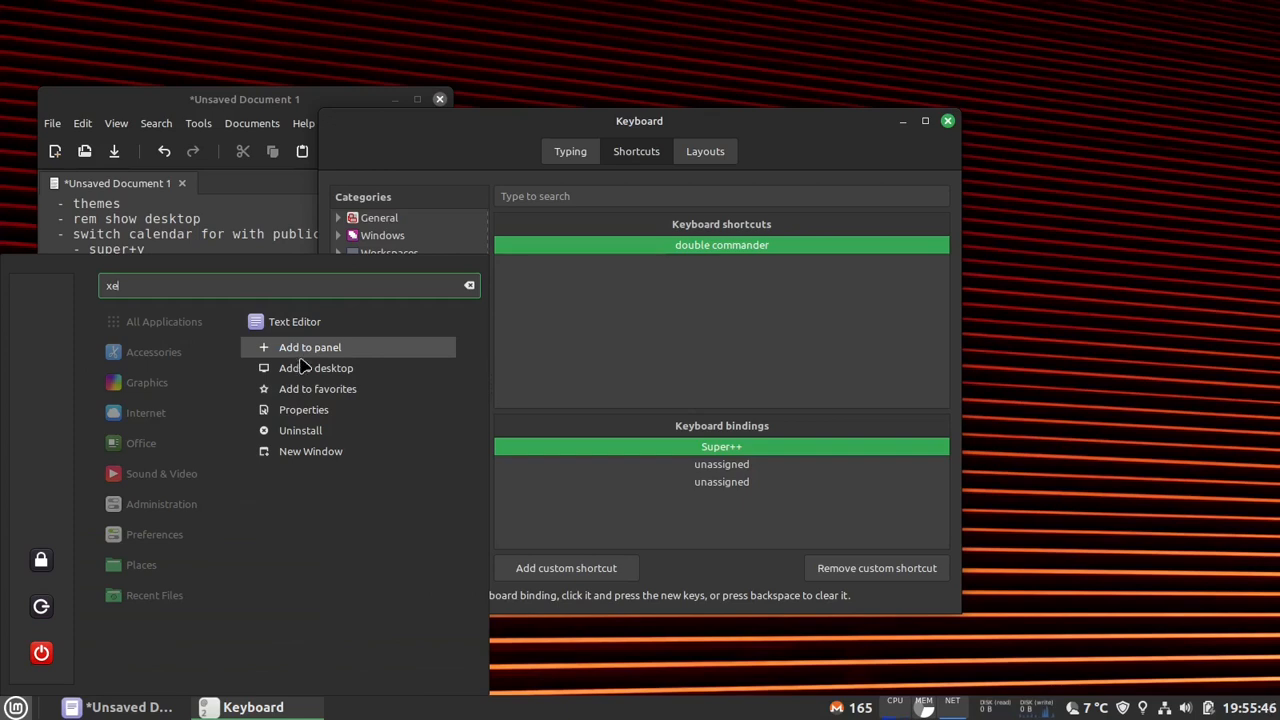
{"action": "left_click", "coordinate": [317, 388]}
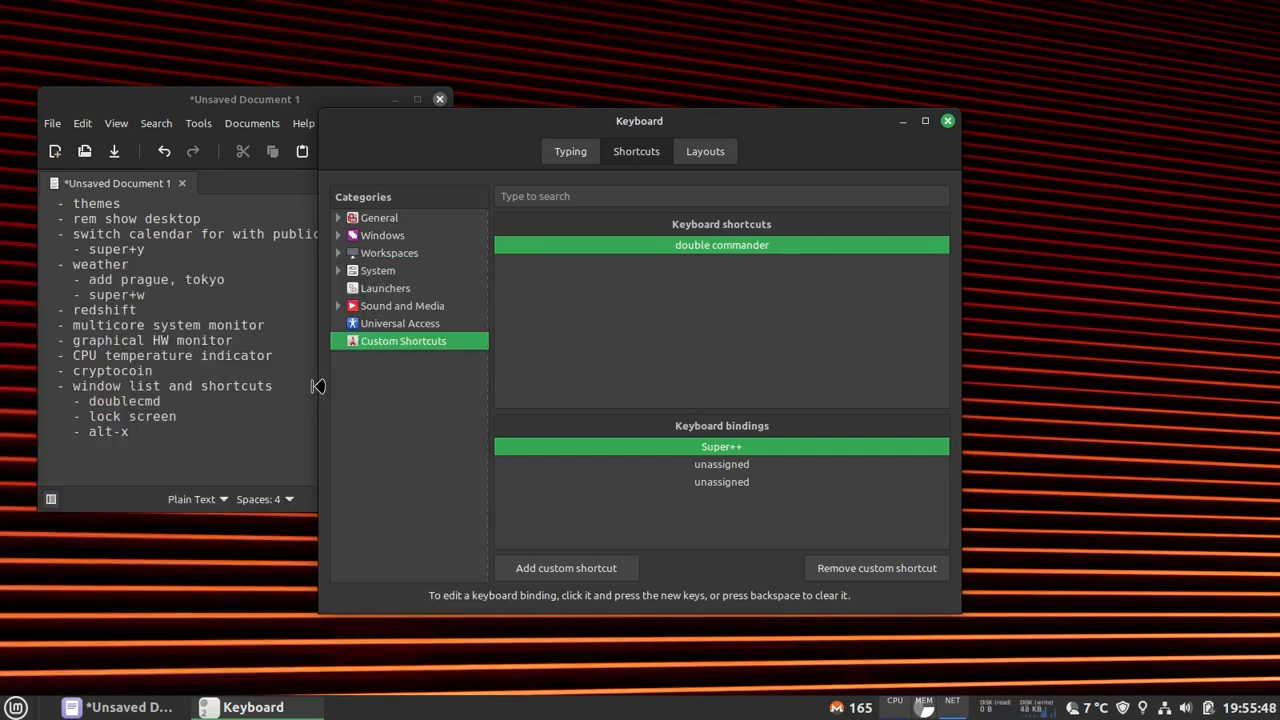
{"action": "key", "text": "super"}
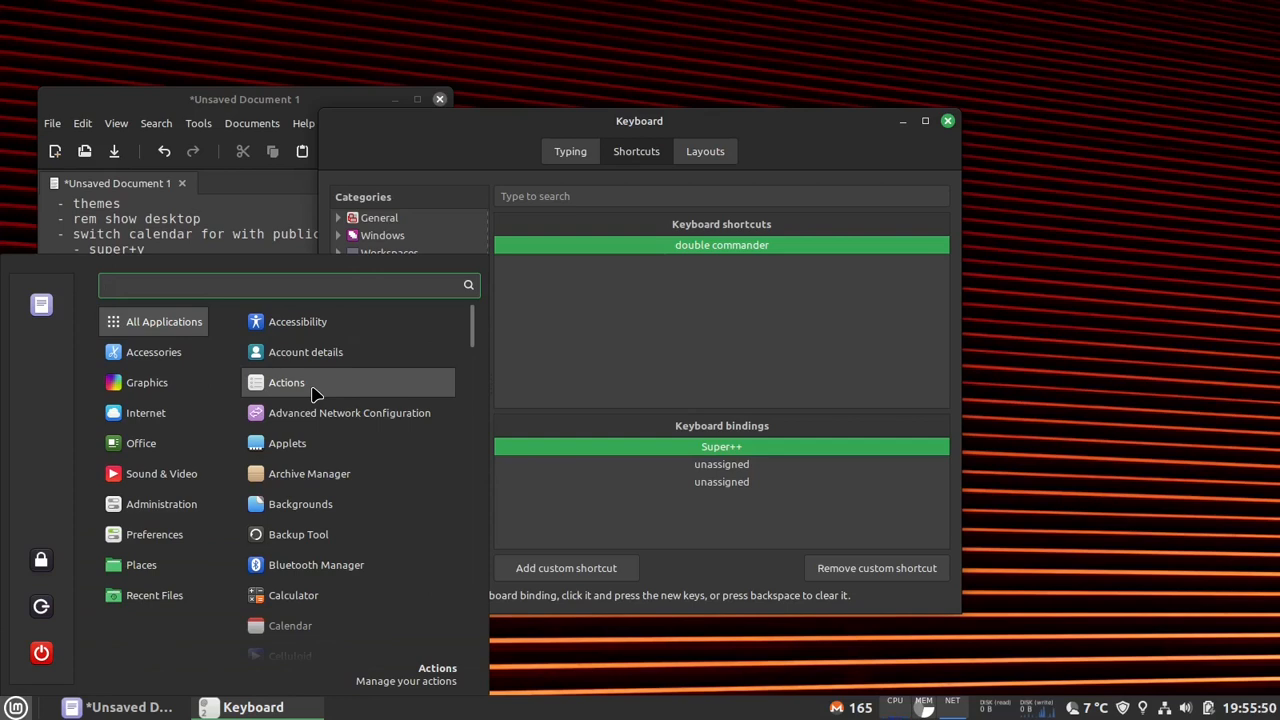
{"action": "type", "text": "doubl"}
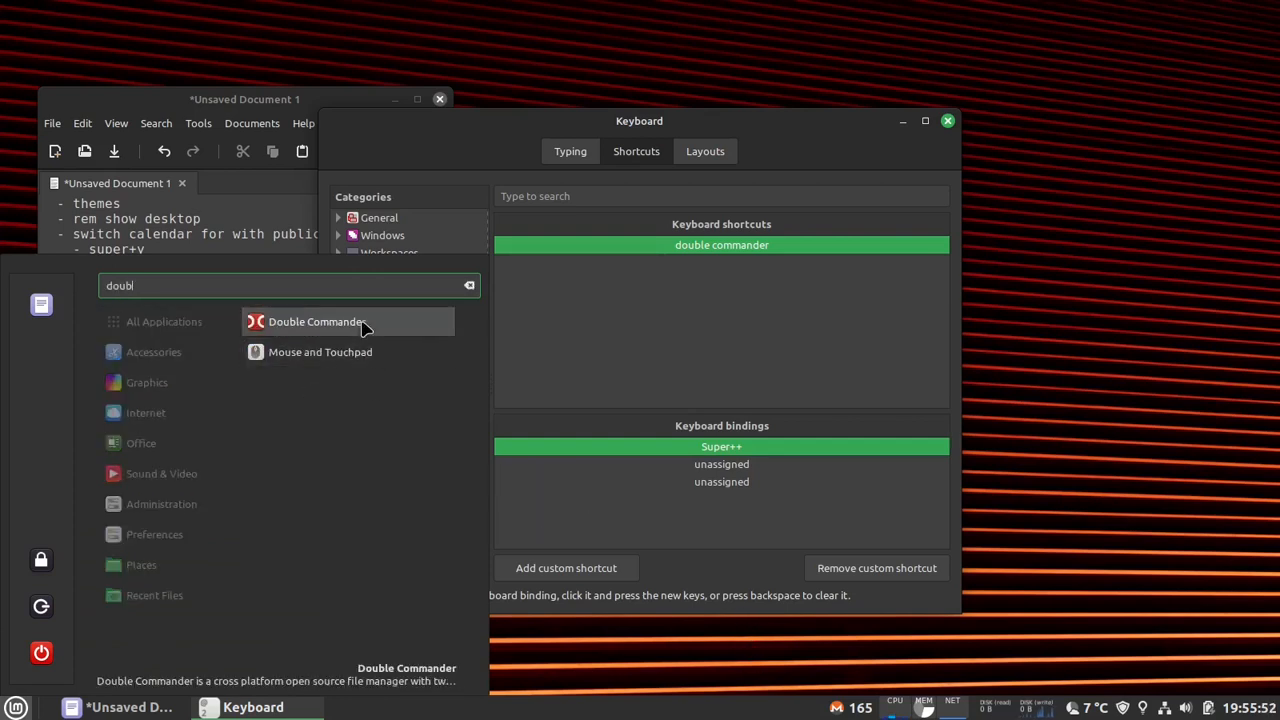
{"action": "right_click", "coordinate": [362, 326]}
{"action": "left_click", "coordinate": [340, 402]}
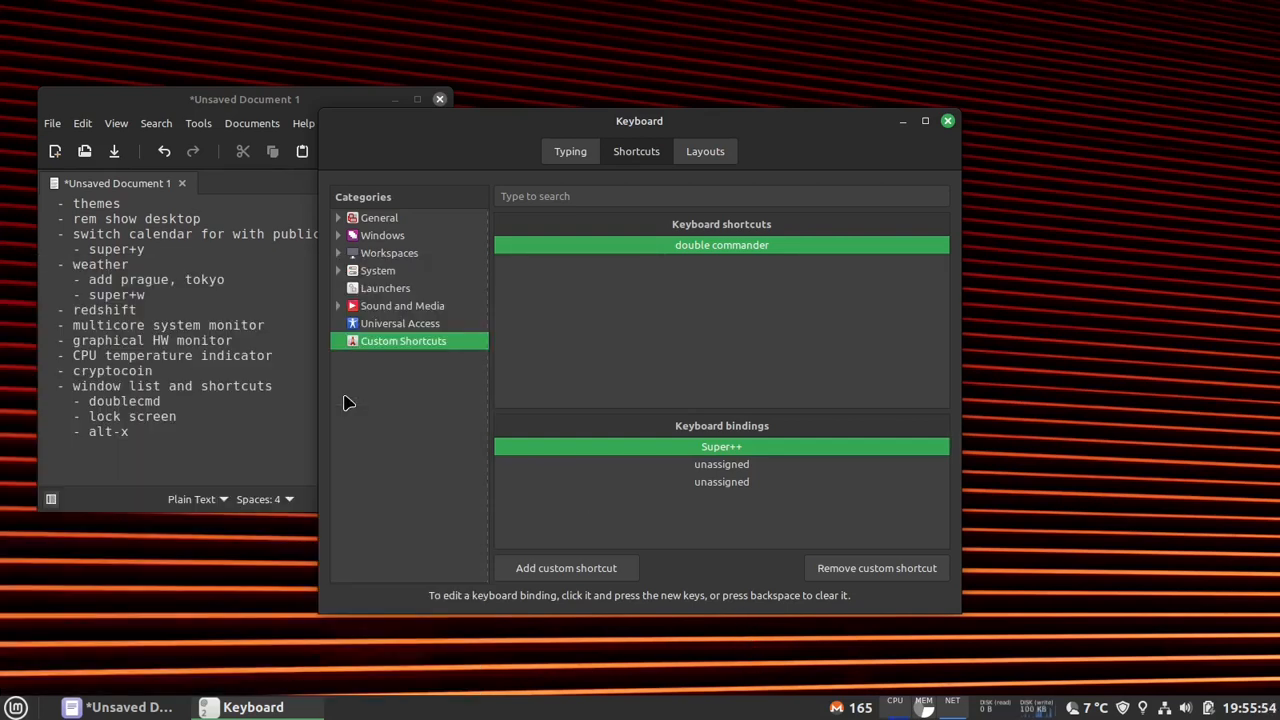
{"action": "left_click", "coordinate": [15, 707]}
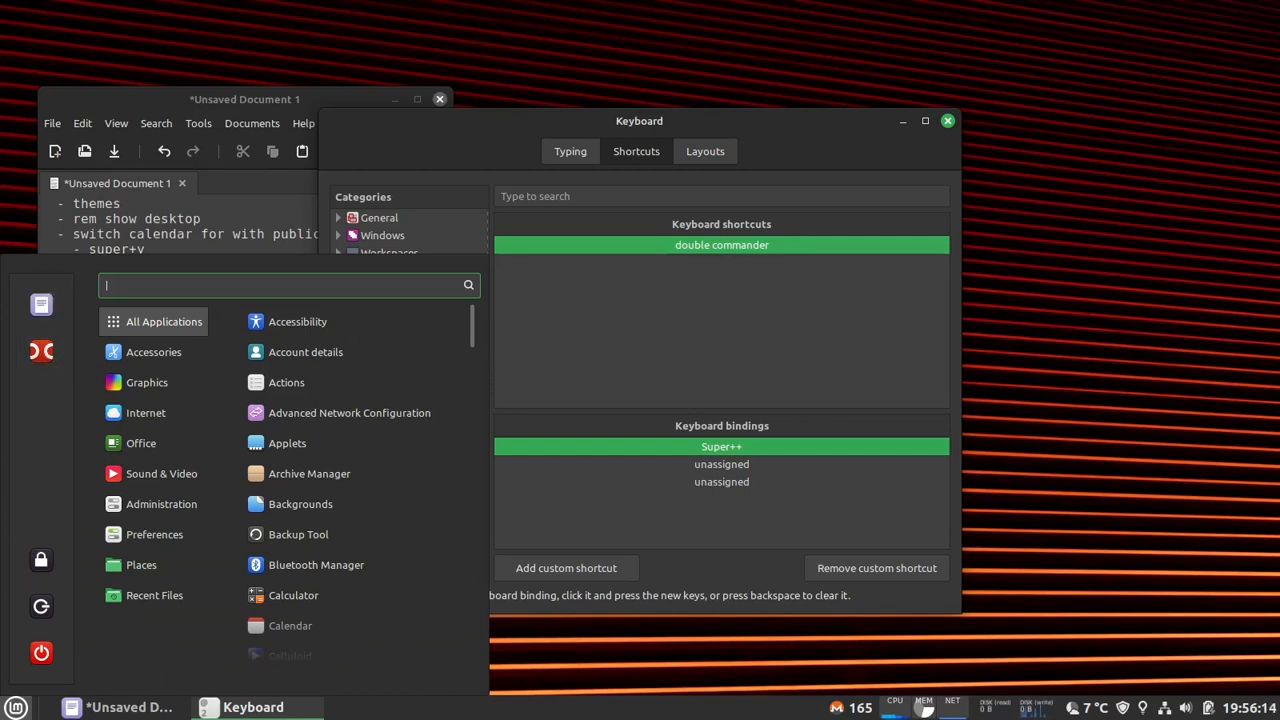
{"action": "left_click", "coordinate": [14, 716]}
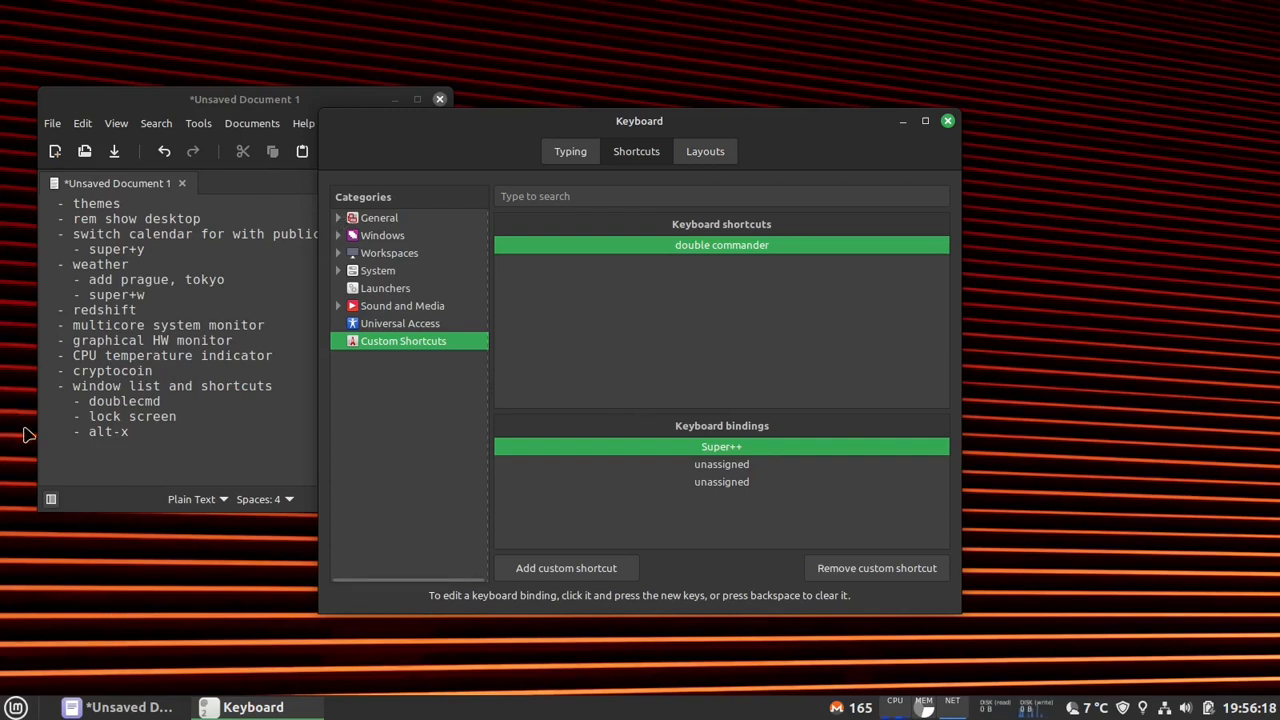
- Highlight the "lock screen" entry in the notes and show the Lock screen shortcut in the System category
{"action": "left_click", "coordinate": [180, 422]}
{"action": "left_click_drag", "start_coordinate": [186, 418], "coordinate": [97, 418]}
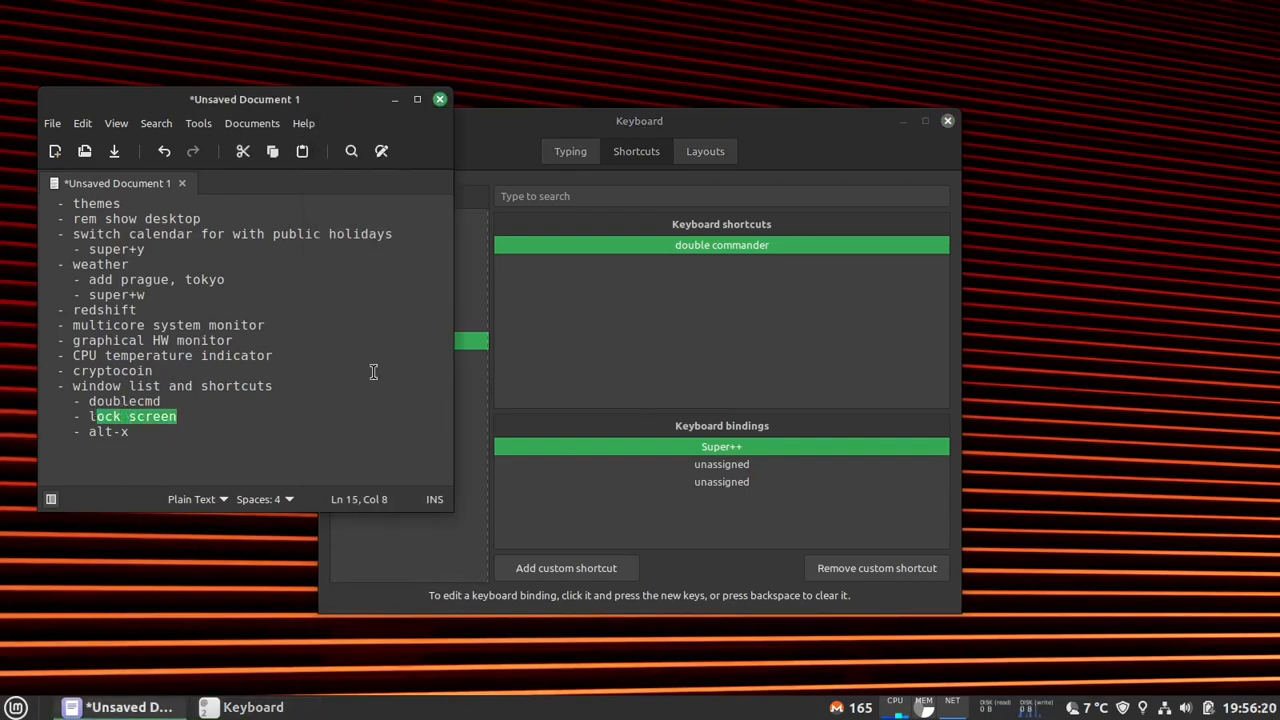
{"action": "left_click", "coordinate": [719, 359]}
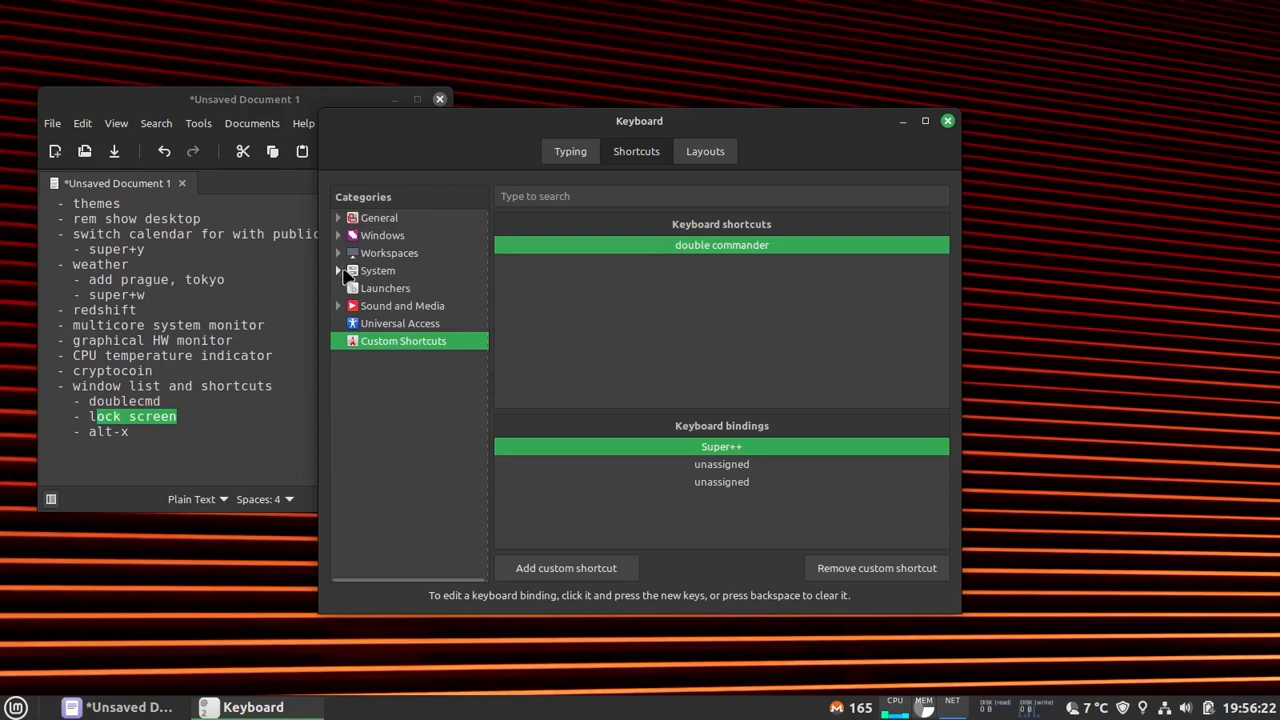
{"action": "left_click", "coordinate": [390, 274]}
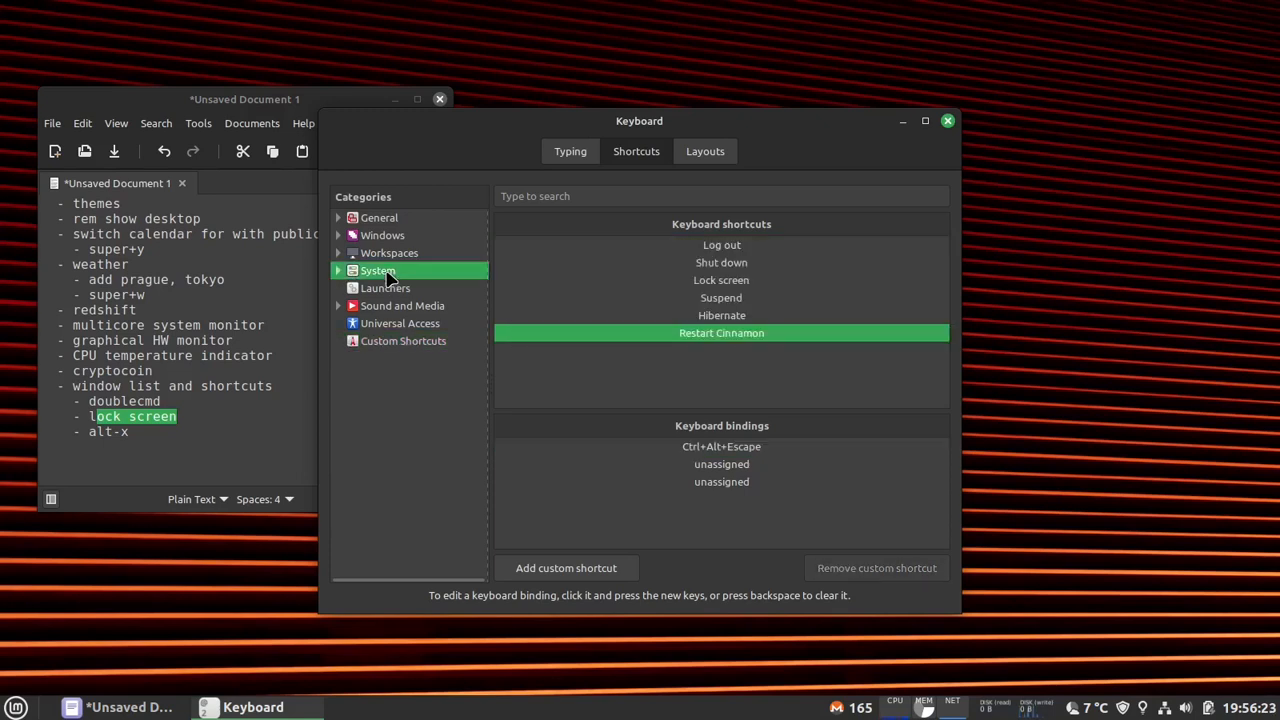
{"action": "left_click", "coordinate": [750, 284]}
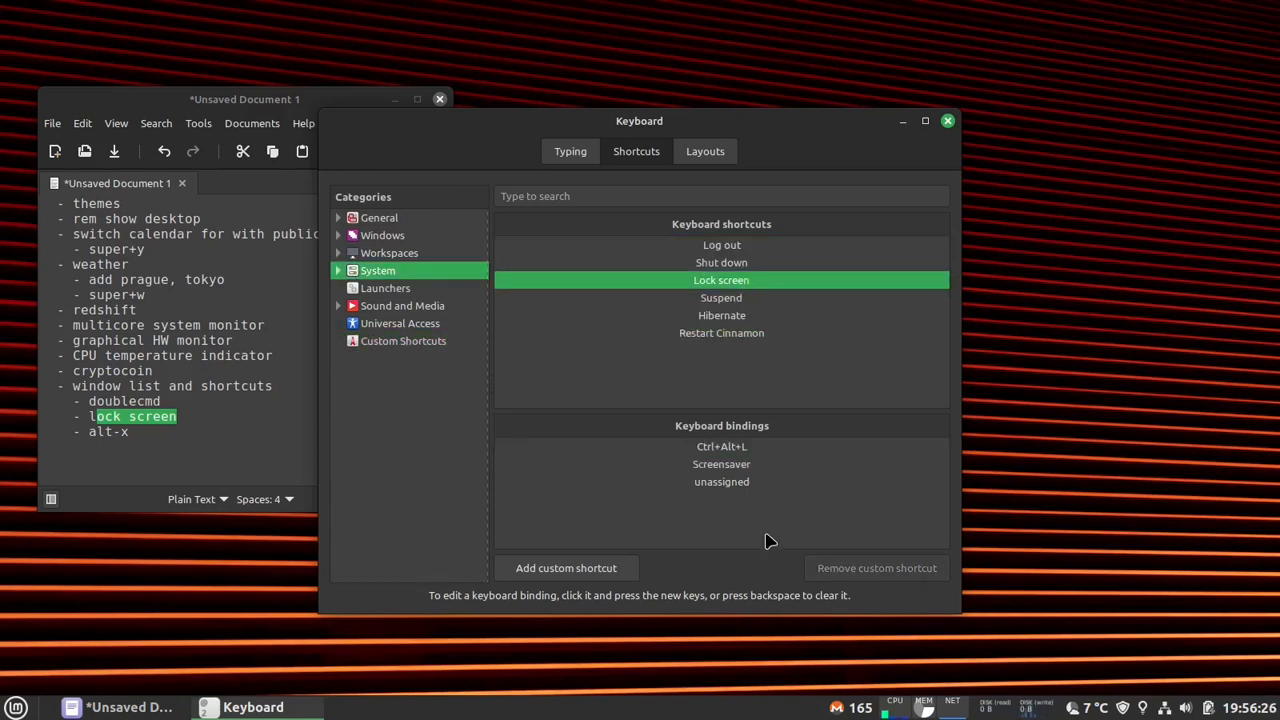
{"action": "left_click", "coordinate": [748, 484]}
{"action": "left_click", "coordinate": [735, 450]}
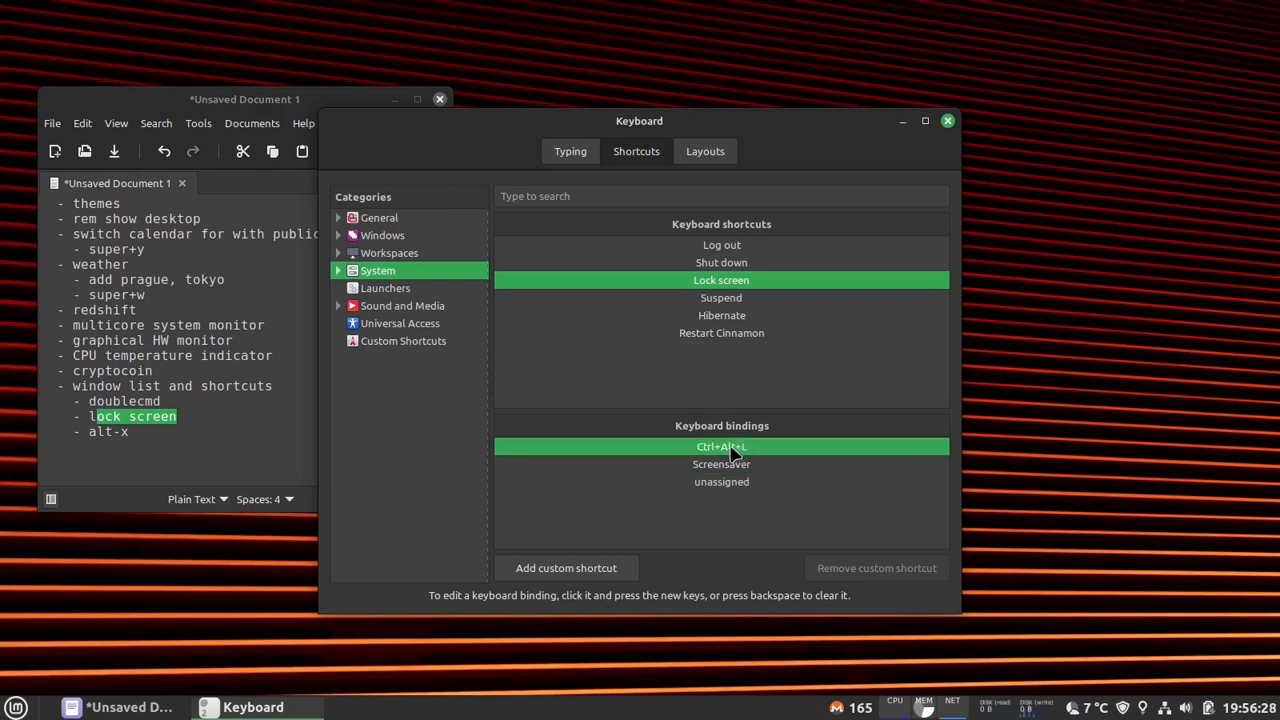
{"action": "left_click", "coordinate": [743, 448]}
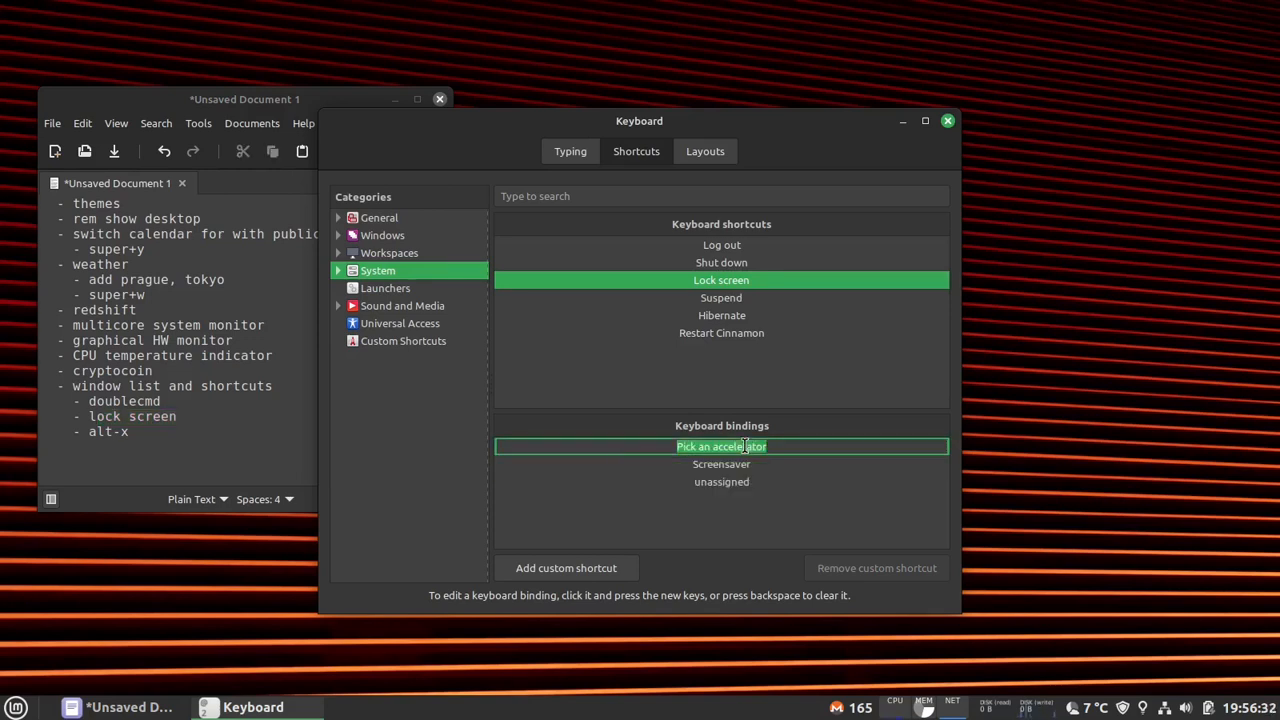
{"action": "key", "text": "ctrl+alt+l"}
- Assign Super+L to the free third binding of Lock screen, reassigning it from Toggle Looking Glass
{"action": "left_click", "coordinate": [738, 482]}
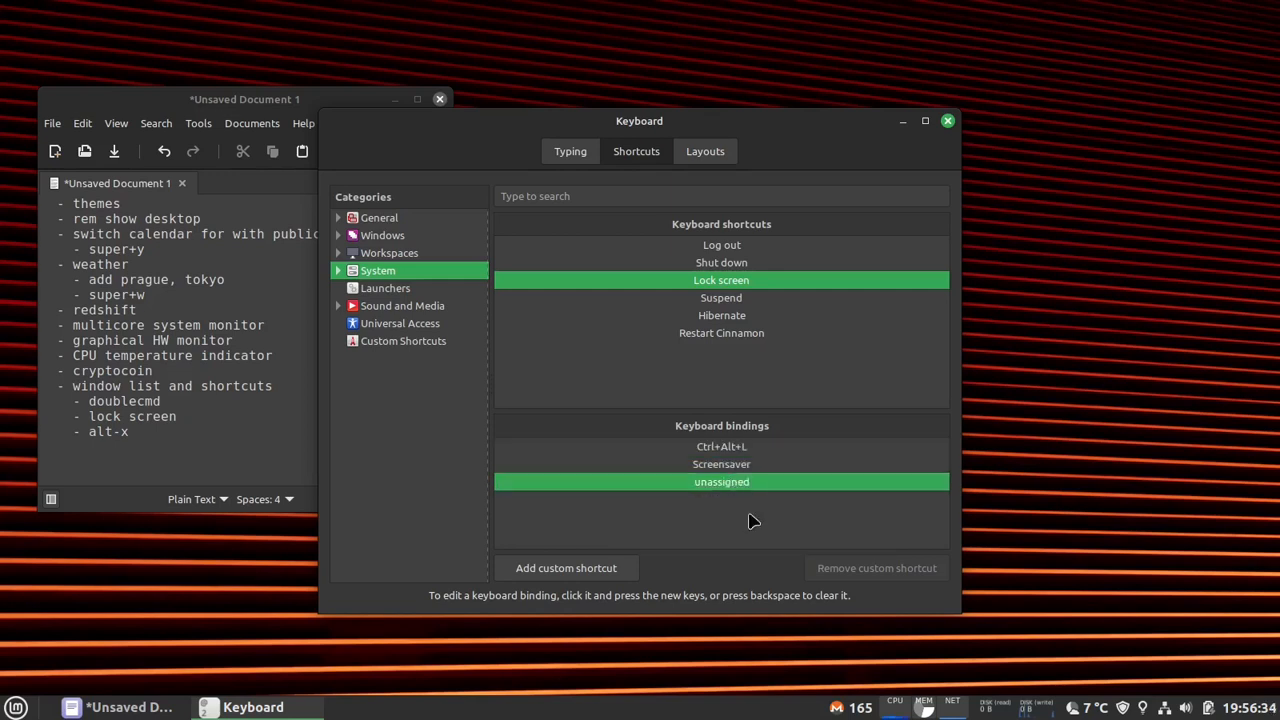
{"action": "left_click", "coordinate": [733, 487]}
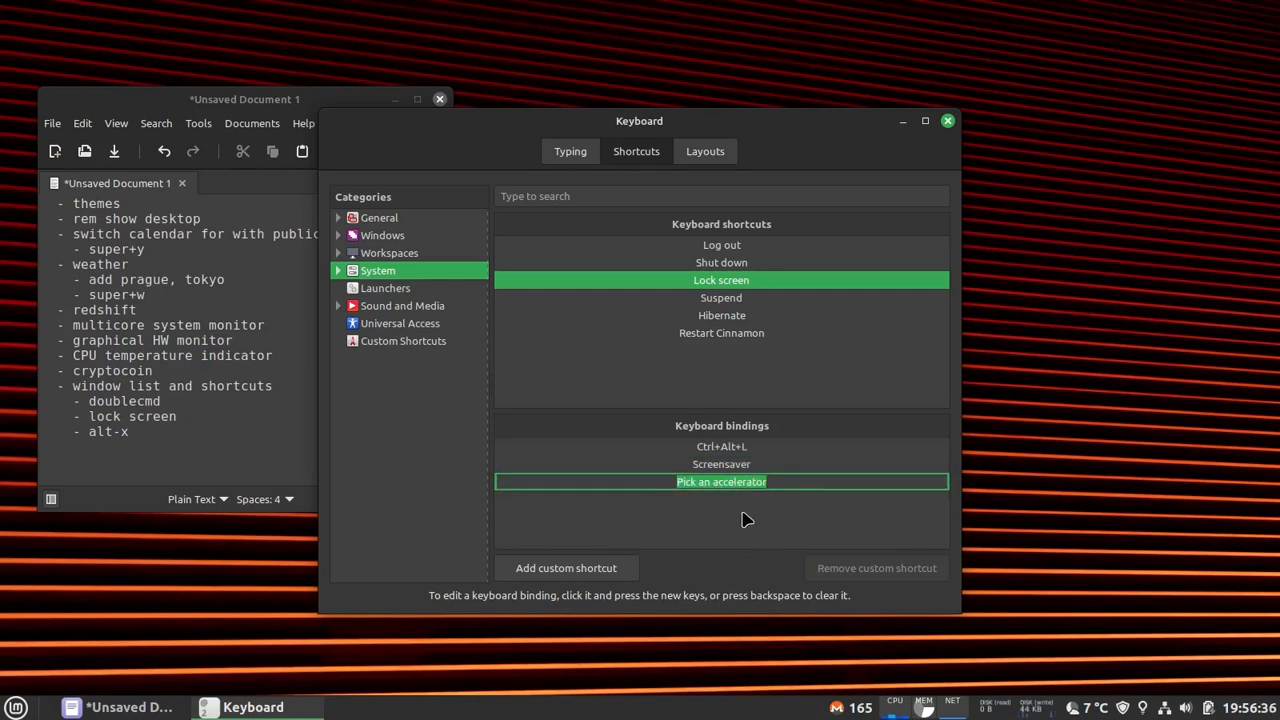
{"action": "key", "text": "super+l"}
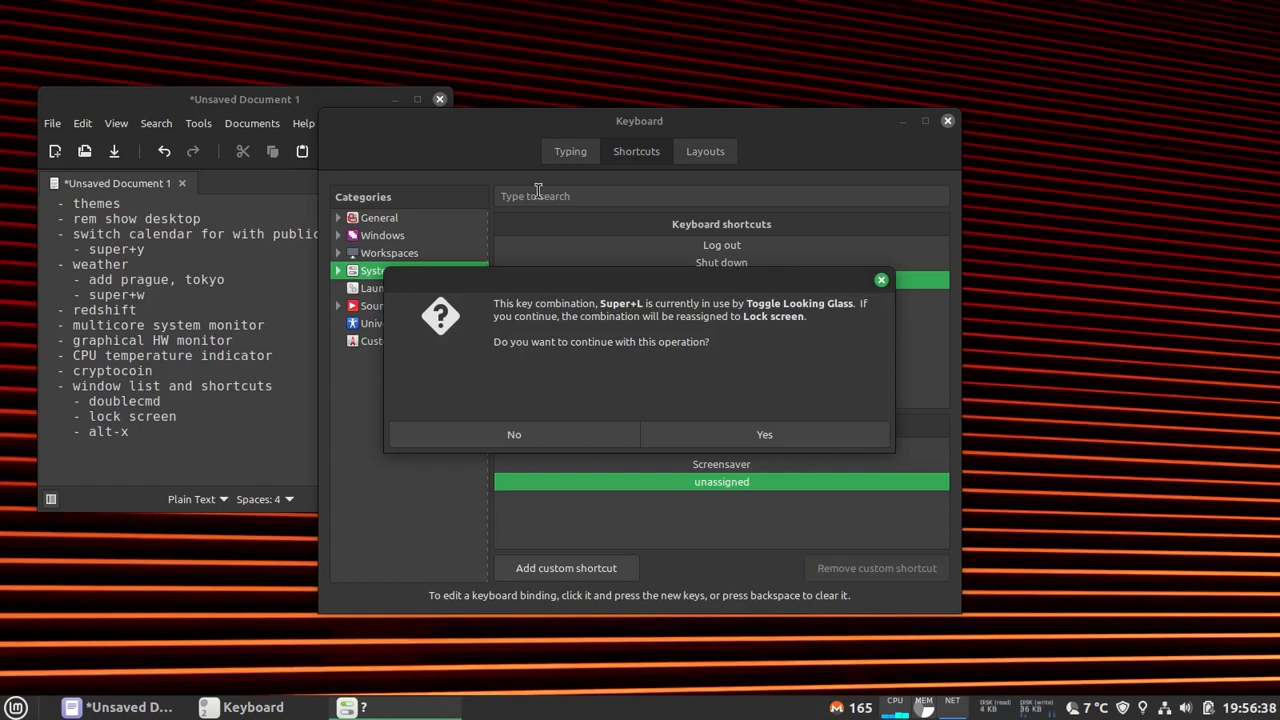
{"action": "left_click", "coordinate": [770, 433]}
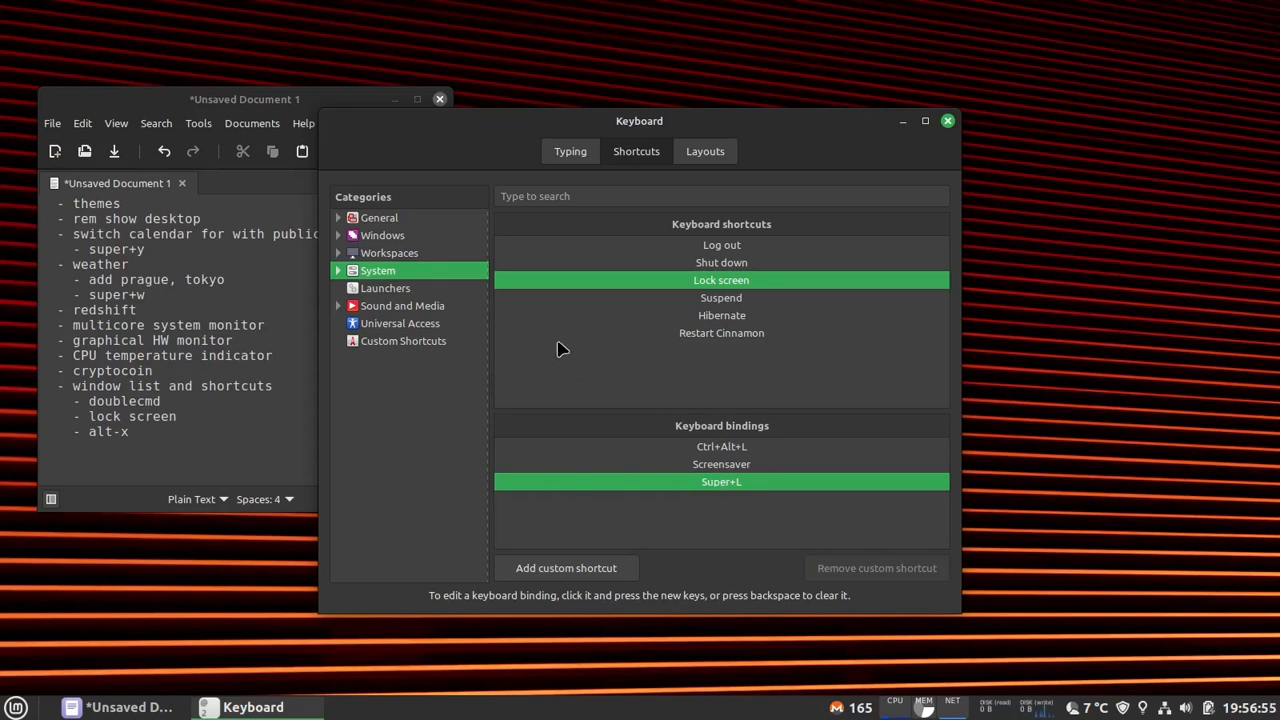
- Examine the General bindings for the window and workspace selection screens, and try the window selection screen with Ctrl+Alt+Down
{"action": "left_click", "coordinate": [429, 224]}
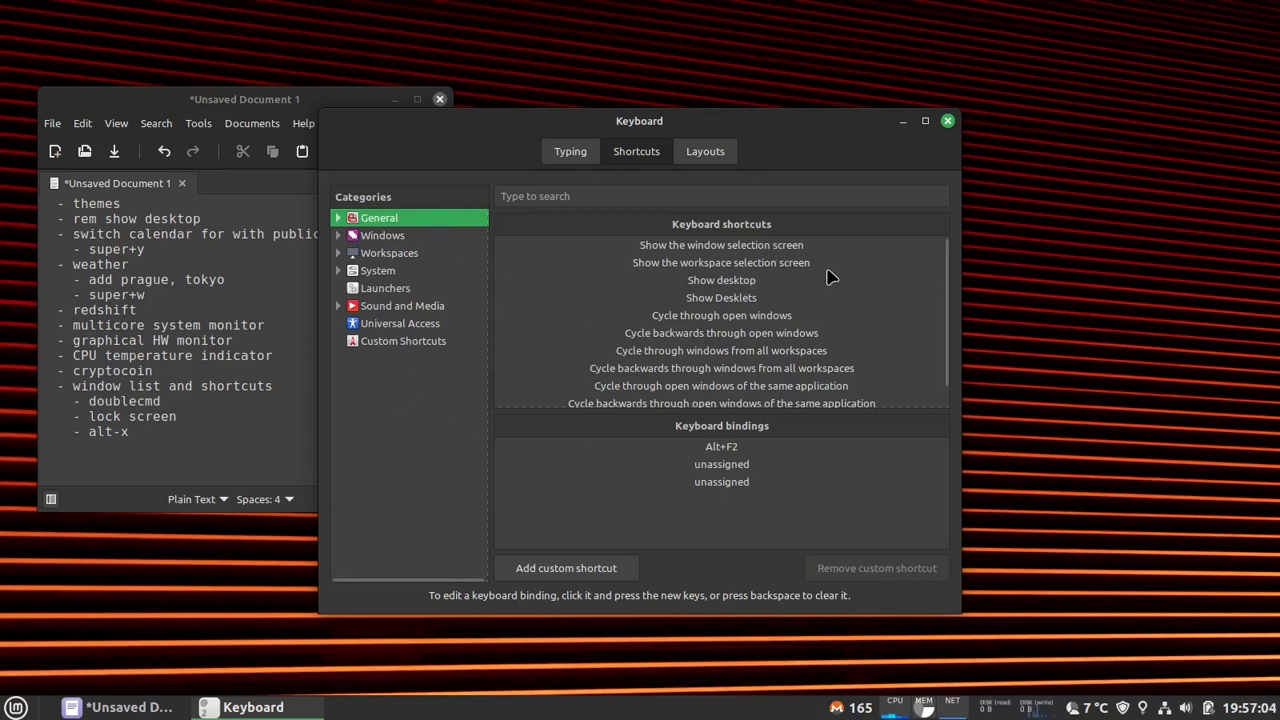
{"action": "left_click", "coordinate": [713, 249]}
{"action": "left_click", "coordinate": [700, 261]}
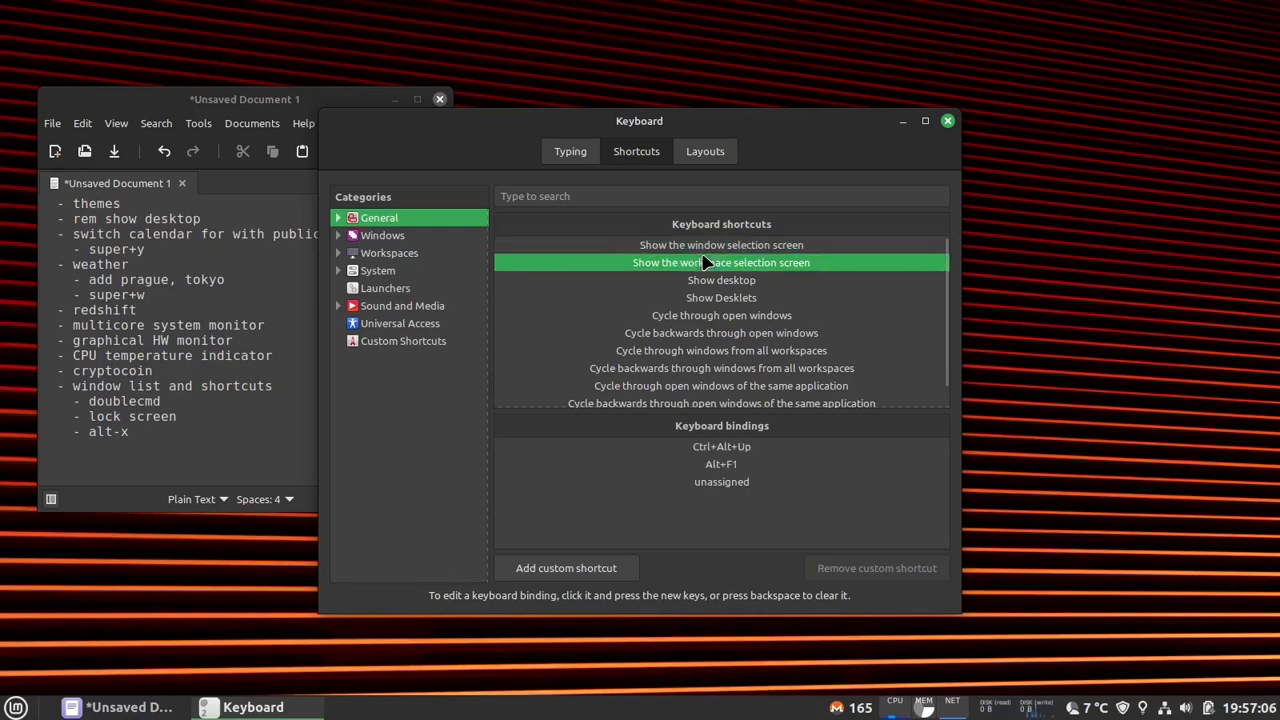
{"action": "left_click", "coordinate": [731, 245]}
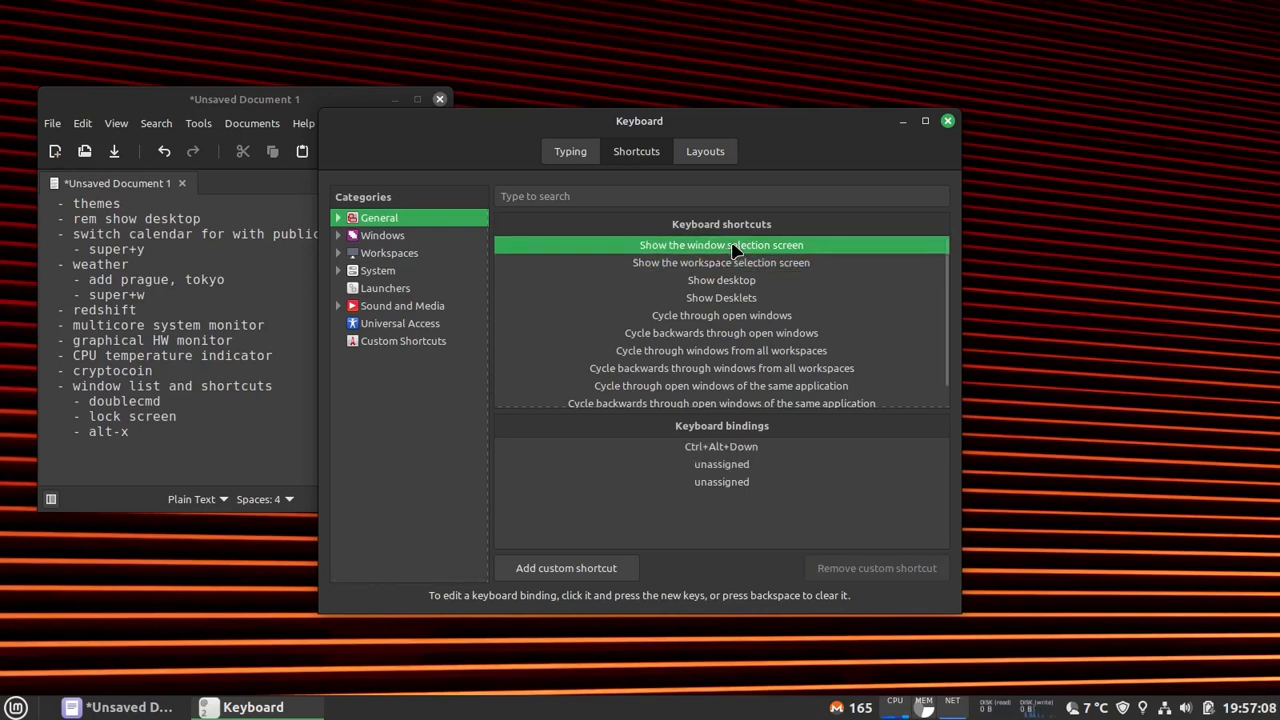
{"action": "left_click", "coordinate": [732, 263]}
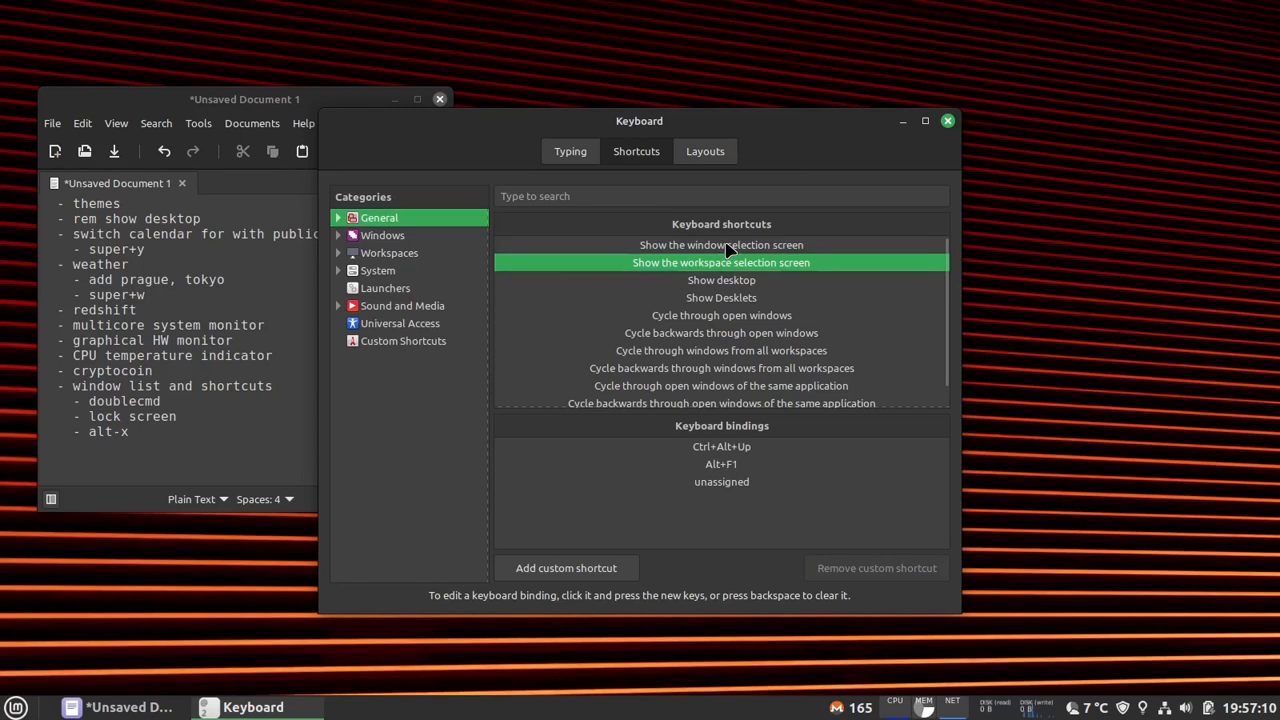
{"action": "left_click", "coordinate": [731, 246]}
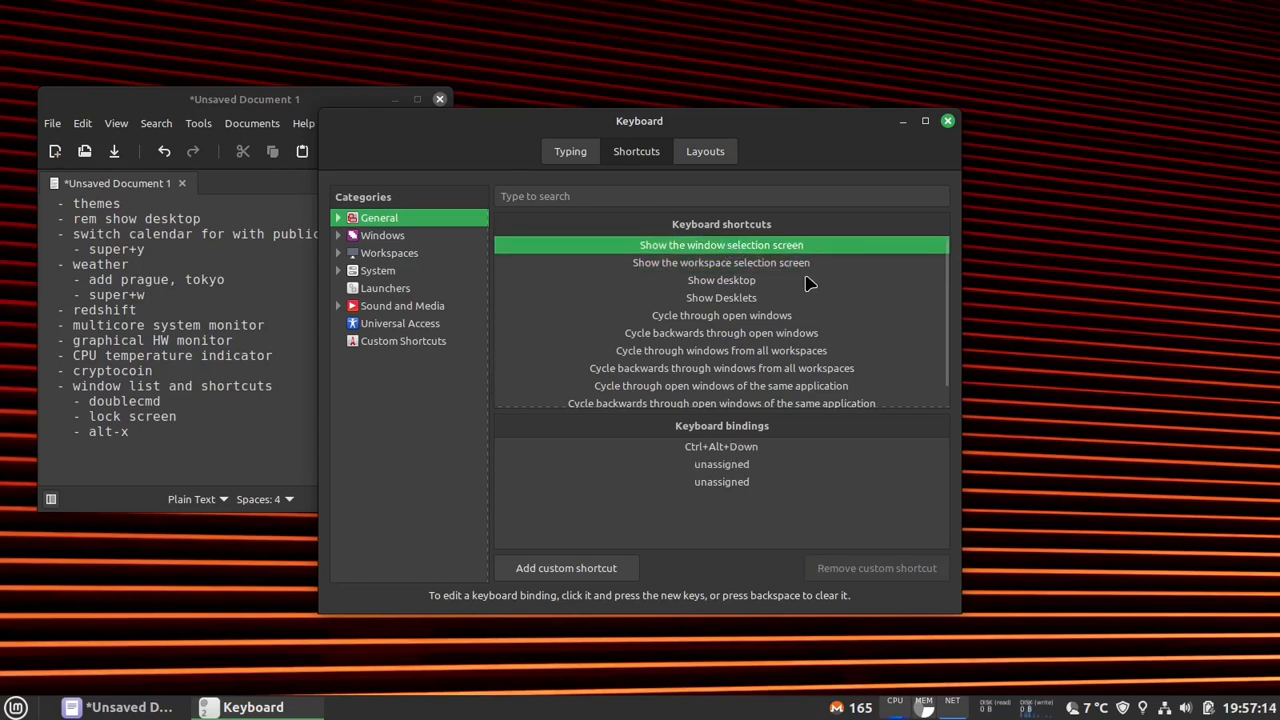
{"action": "key", "text": "ctrl+alt+Down"}
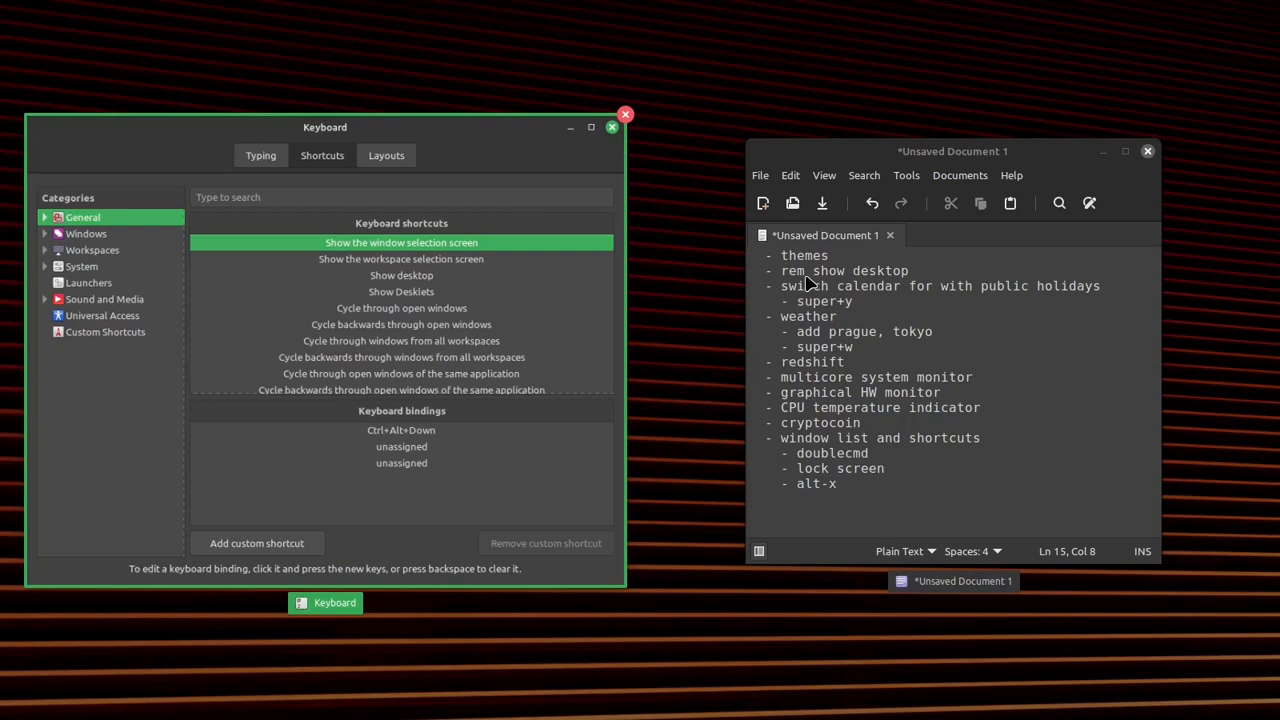
{"action": "key", "text": "Escape"}
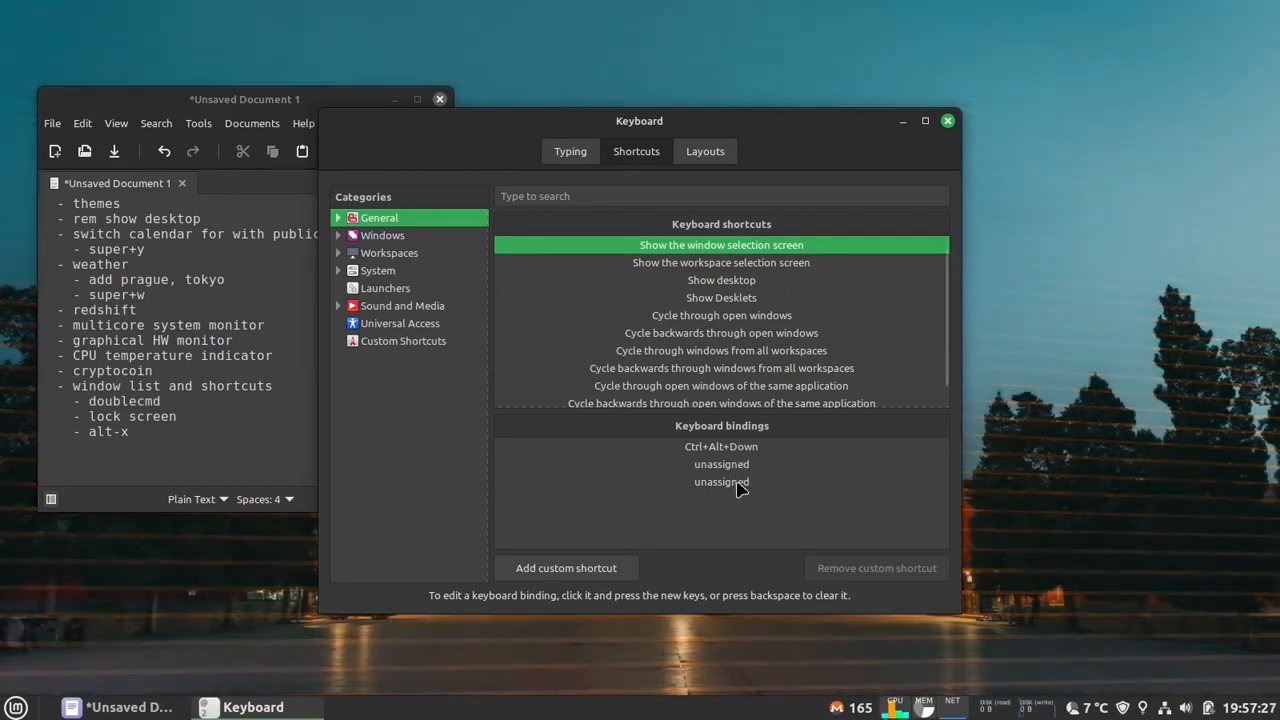
- Assign Alt+X to the third binding of "Show the window selection screen" and try the shortcut once
{"action": "left_click", "coordinate": [738, 484]}
{"action": "left_click", "coordinate": [737, 484]}
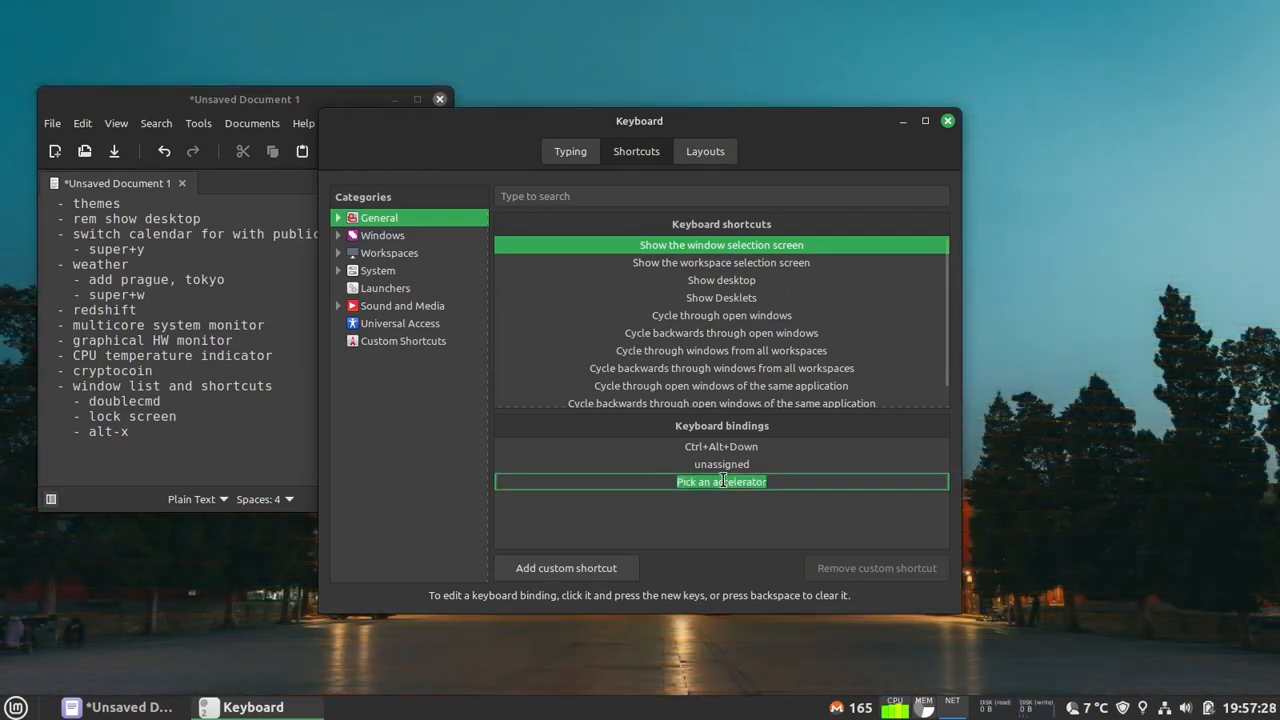
{"action": "key", "text": "alt+x"}
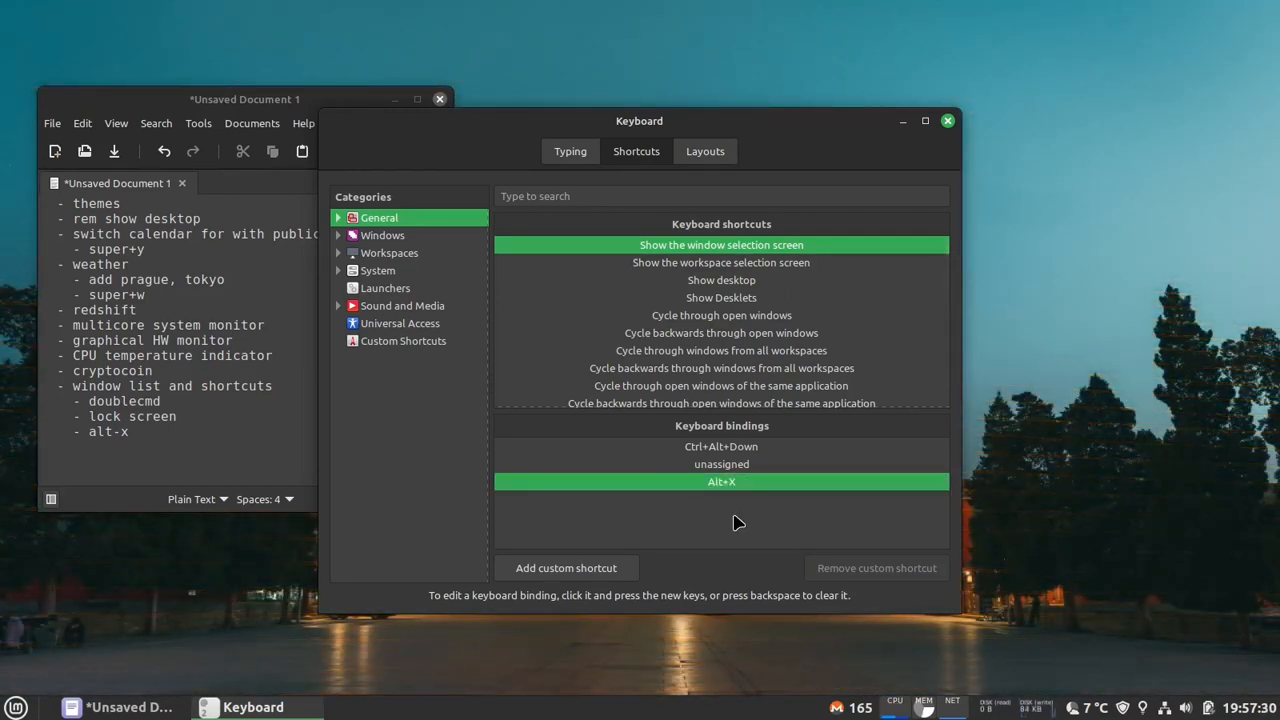
{"action": "key", "text": "alt+x"}
{"action": "key", "text": "Escape"}
- Open three file manager windows and spread them out, showing the Music folder in one and the parent "home" directory in another
{"action": "key", "text": "super+e"}
{"action": "key", "text": "super+e"}
{"action": "key", "text": "super+e"}
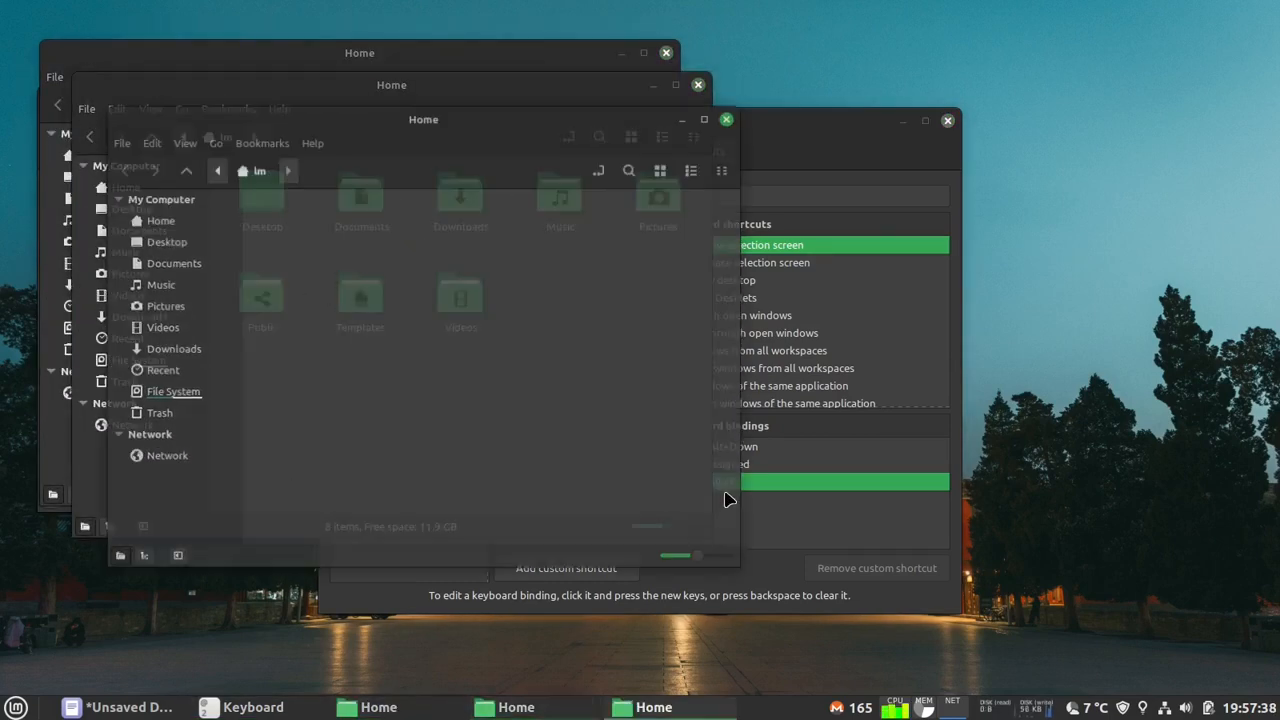
{"action": "left_click_drag", "start_coordinate": [522, 118], "coordinate": [1013, 209]}
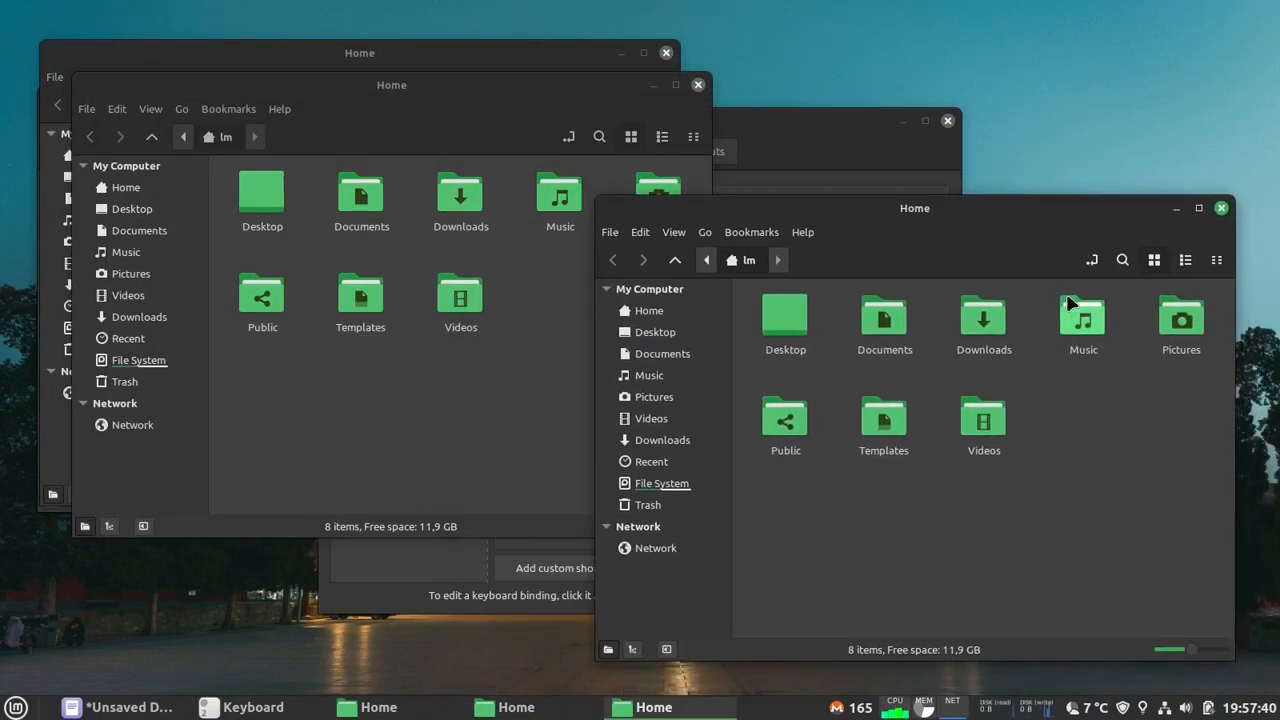
{"action": "double_click", "coordinate": [1080, 316]}
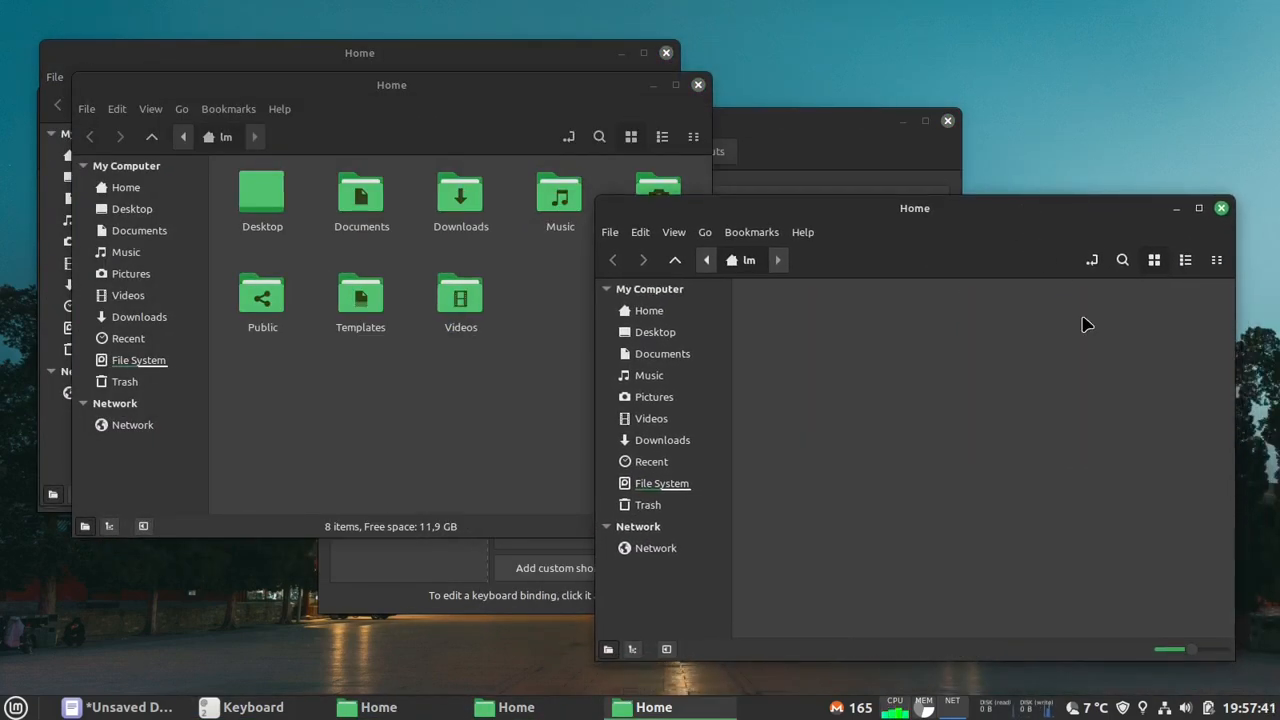
{"action": "double_click", "coordinate": [360, 205]}
{"action": "left_click_drag", "start_coordinate": [380, 105], "coordinate": [358, 242]}
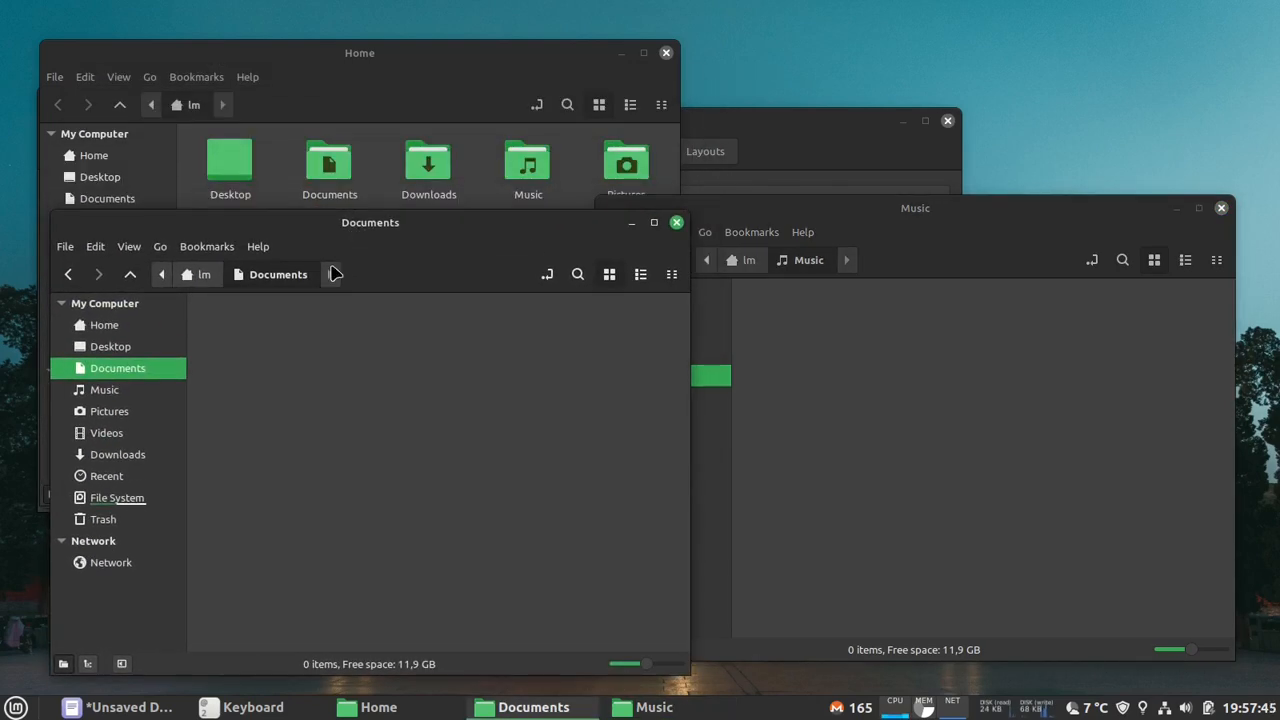
{"action": "left_click", "coordinate": [131, 277]}
{"action": "left_click", "coordinate": [133, 279]}
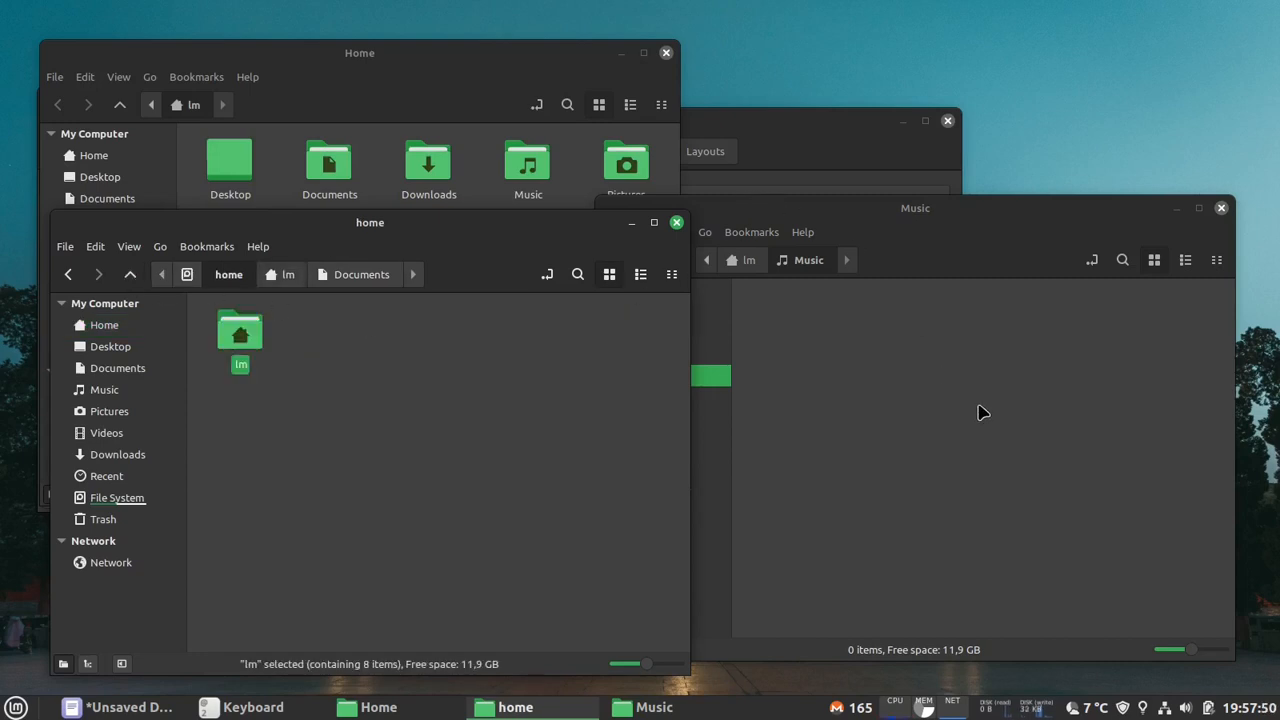
- Show the window selection screen, move the selection back and forth among the open windows, and switch to the Music window
{"action": "key", "text": "alt+x"}
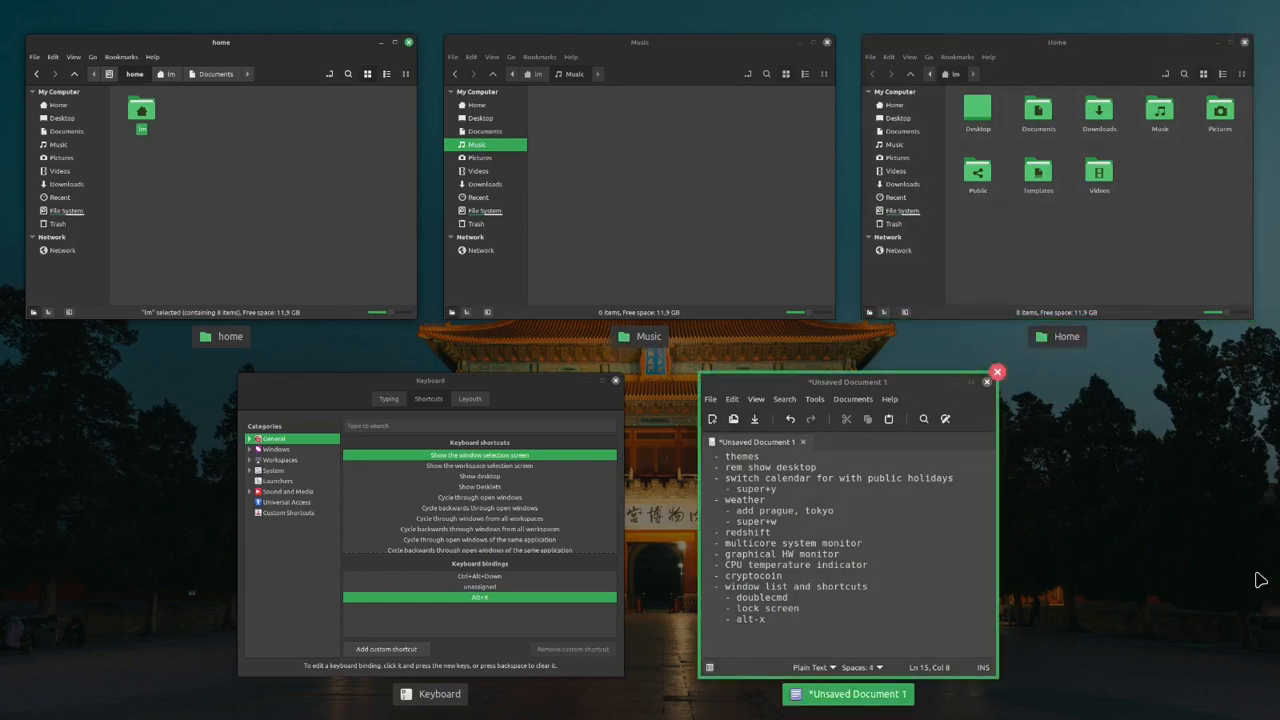
{"action": "key", "text": "Right"}
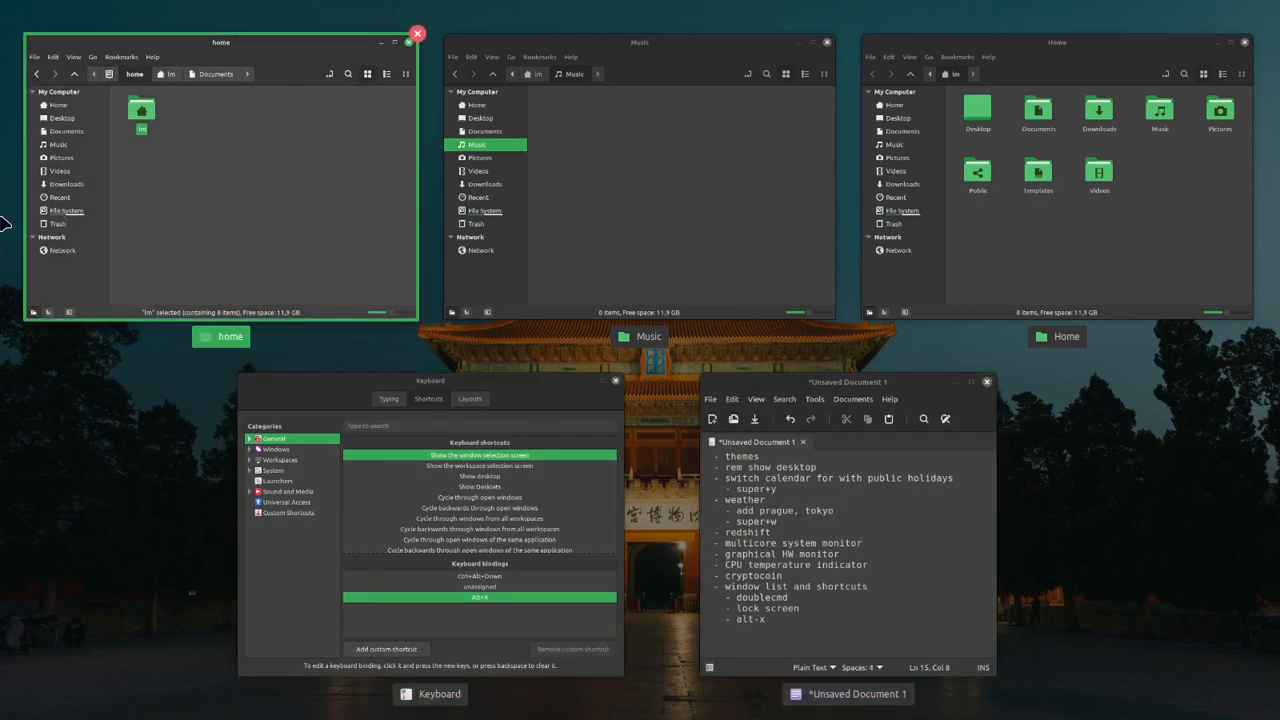
{"action": "key", "text": "Left"}
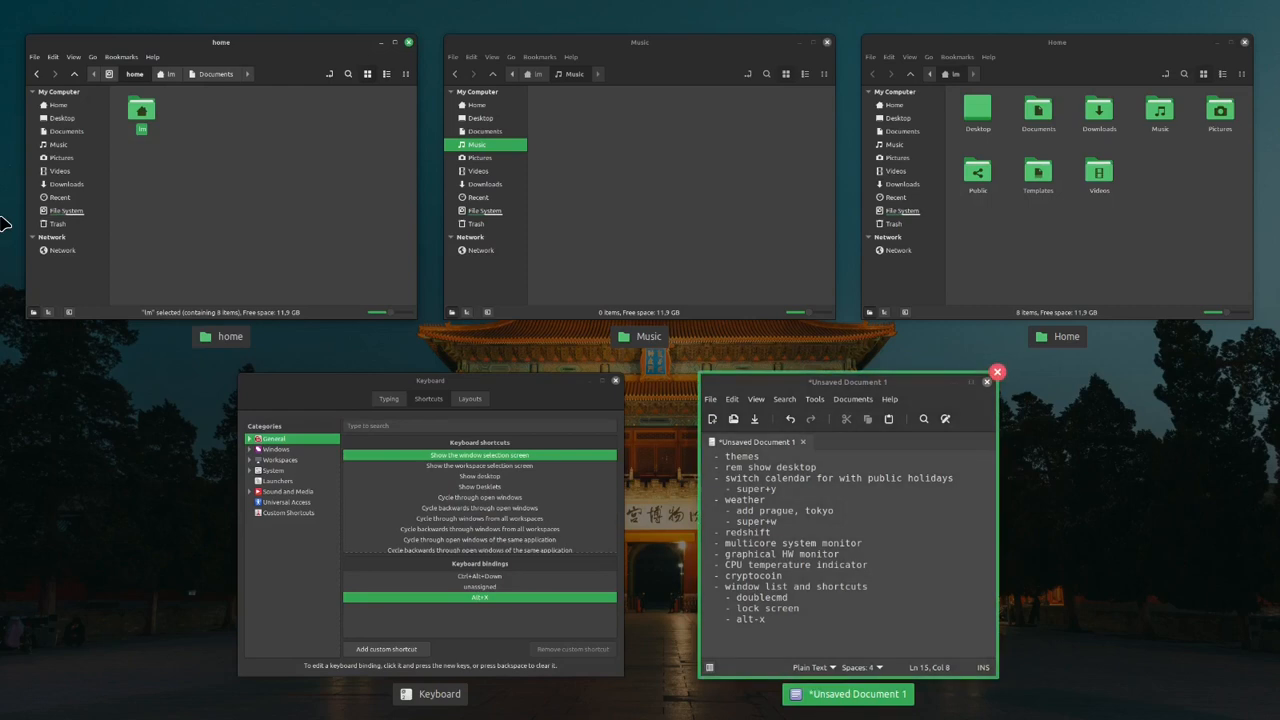
{"action": "key", "text": "Left"}
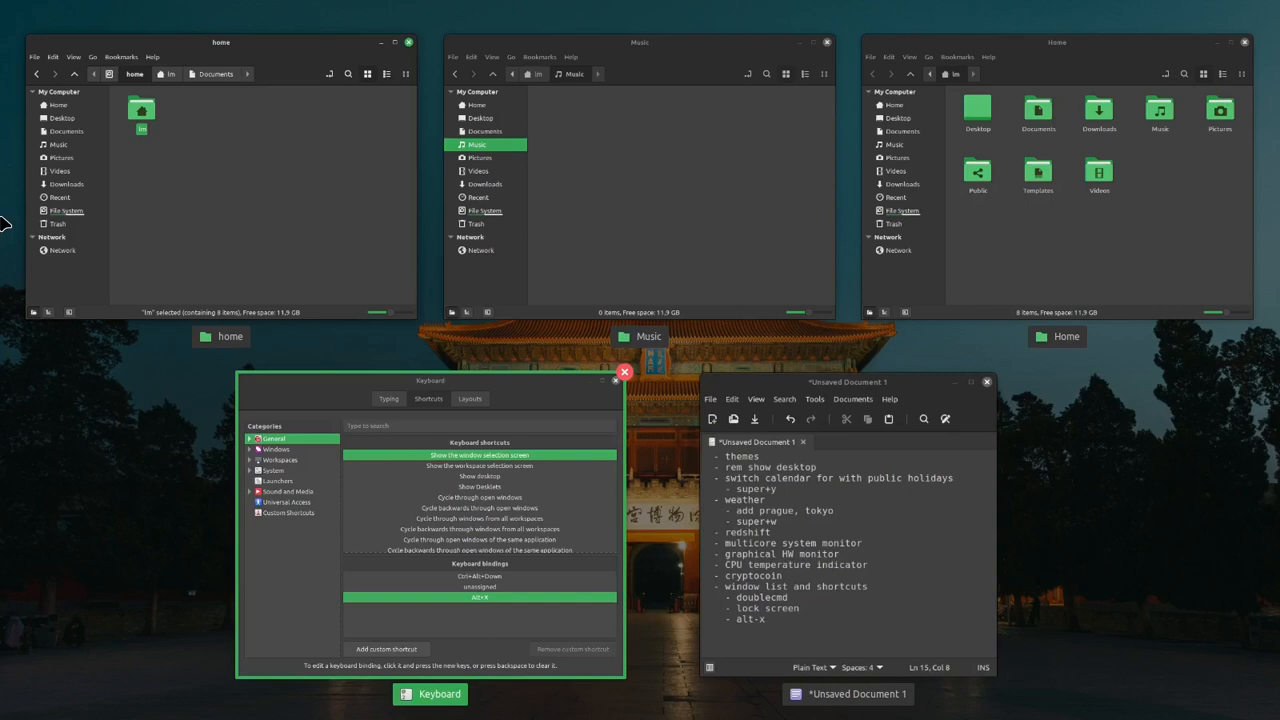
{"action": "key", "text": "Left"}
{"action": "key", "text": "Left"}
{"action": "key", "text": "Left"}
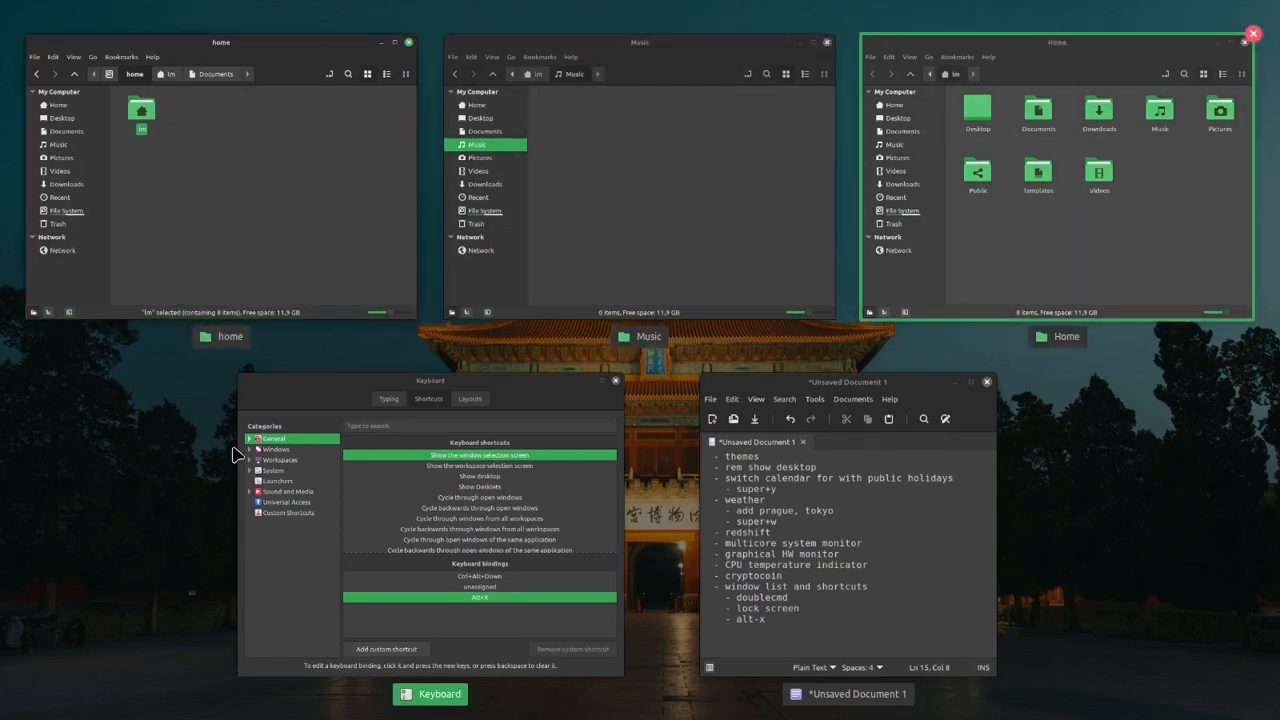
{"action": "key", "text": "Right"}
{"action": "key", "text": "Right"}
{"action": "key", "text": "Right"}
{"action": "key", "text": "Right"}
{"action": "key", "text": "Right"}
{"action": "key", "text": "Right"}
{"action": "key", "text": "Right"}
{"action": "key", "text": "Right"}
{"action": "key", "text": "Right"}
{"action": "key", "text": "Right"}
{"action": "key", "text": "Right"}
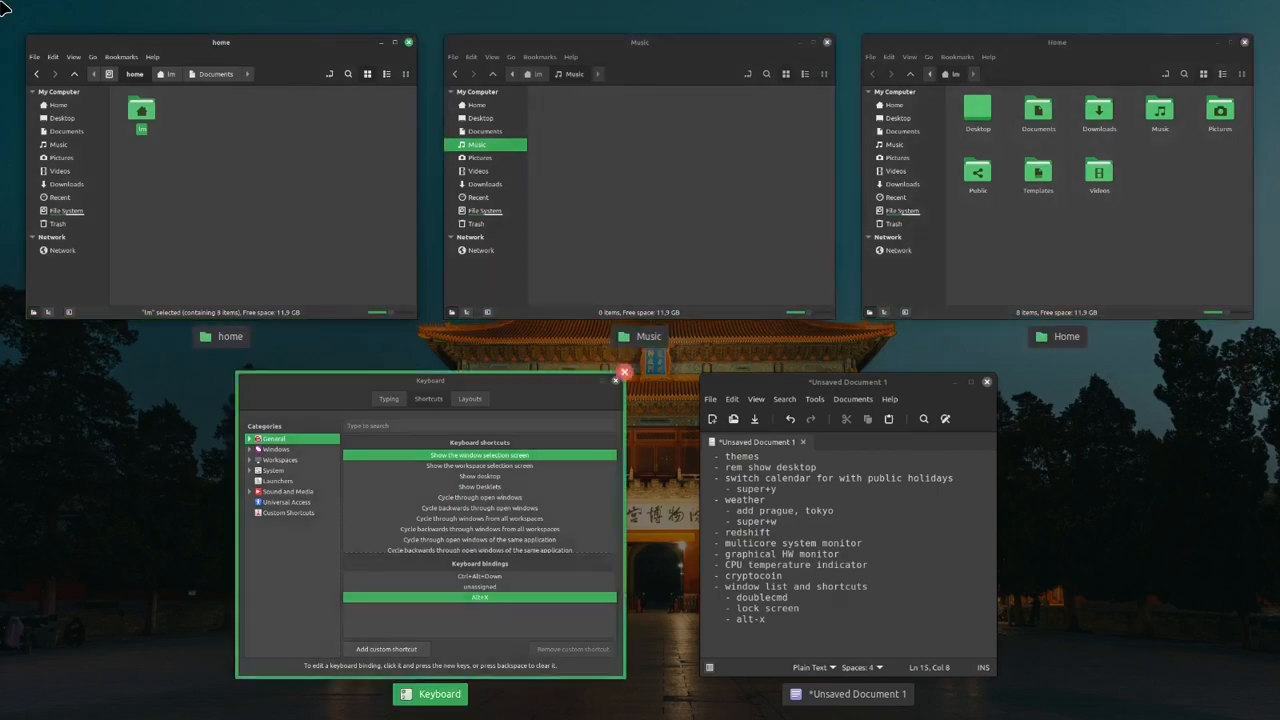
{"action": "key", "text": "Right"}
{"action": "key", "text": "Right"}
{"action": "key", "text": "Right"}
{"action": "key", "text": "Right"}
{"action": "key", "text": "Right"}
{"action": "key", "text": "Right"}
{"action": "key", "text": "Right"}
{"action": "key", "text": "Right"}
{"action": "key", "text": "Right"}
{"action": "key", "text": "Right"}
{"action": "key", "text": "Right"}
{"action": "key", "text": "Right"}
{"action": "key", "text": "Right"}
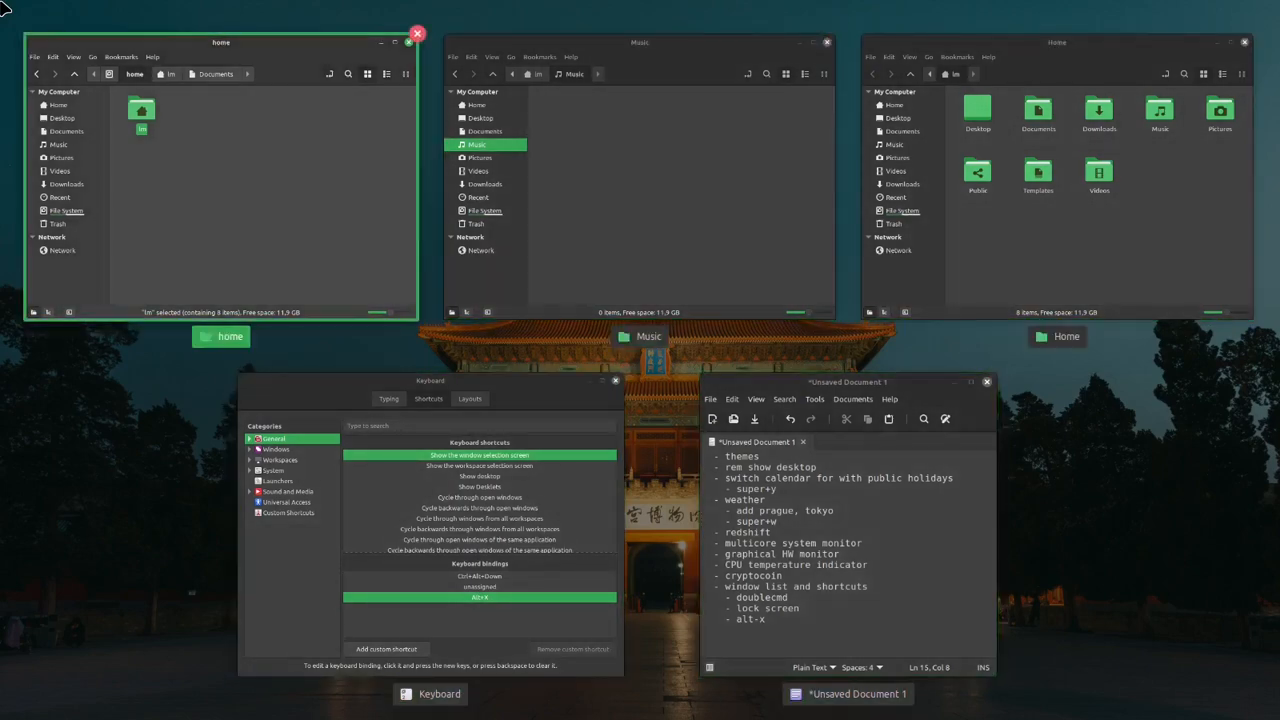
{"action": "key", "text": "Right"}
{"action": "key", "text": "Down"}
{"action": "key", "text": "Down"}
{"action": "key", "text": "Down"}
{"action": "key", "text": "Down"}
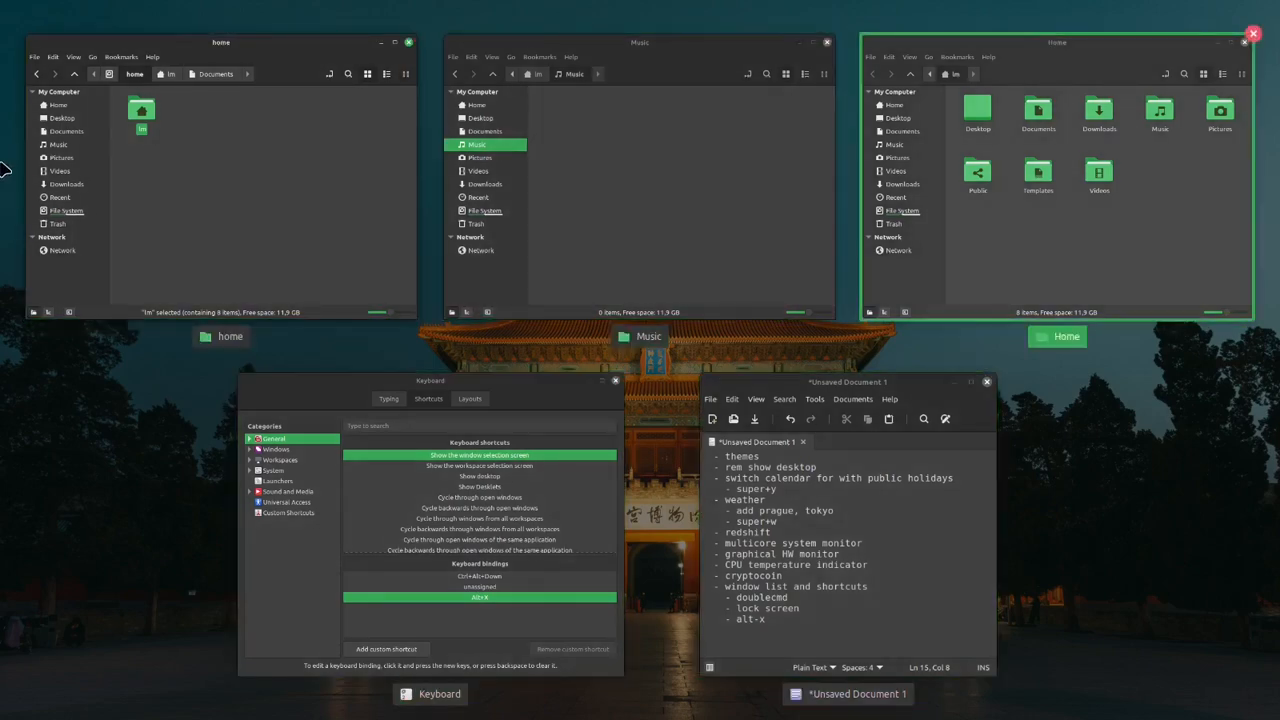
{"action": "key", "text": "Down"}
{"action": "key", "text": "Down"}
{"action": "key", "text": "Down"}
{"action": "key", "text": "Down"}
{"action": "key", "text": "Down"}
{"action": "key", "text": "Down"}
{"action": "key", "text": "Down"}
{"action": "key", "text": "Down"}
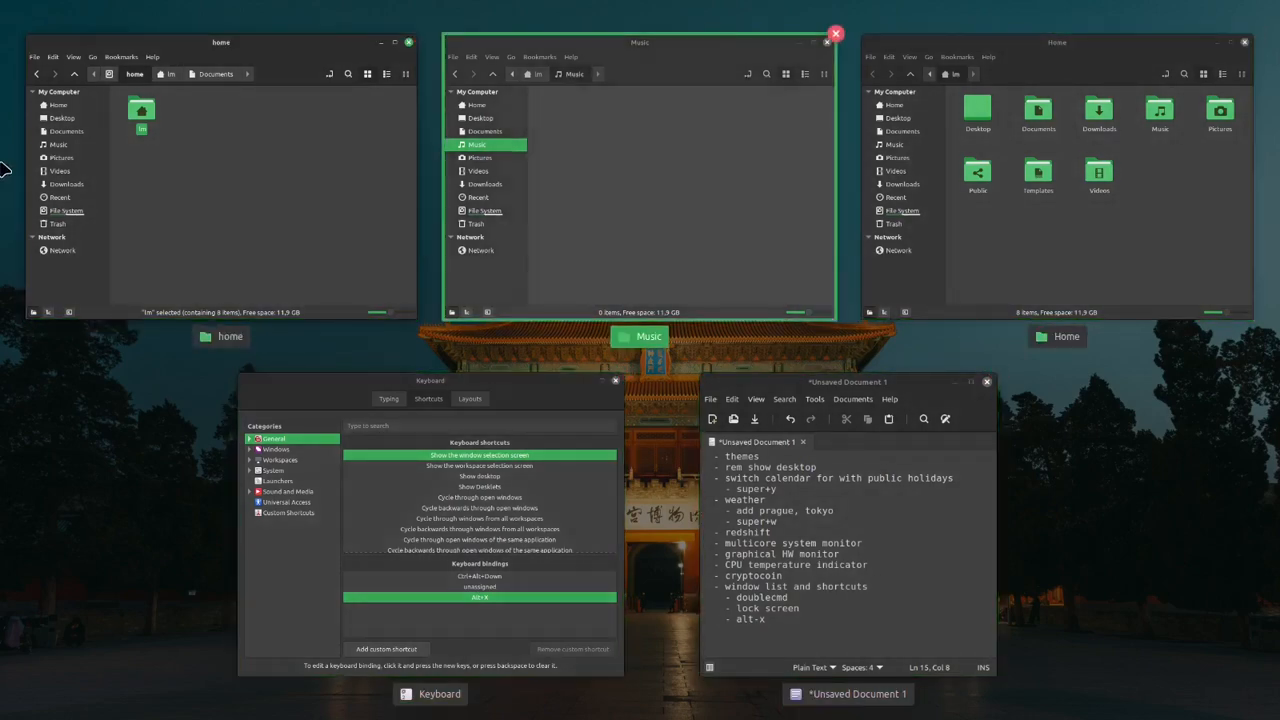
{"action": "key", "text": "Down"}
{"action": "key", "text": "Down"}
{"action": "key", "text": "Down"}
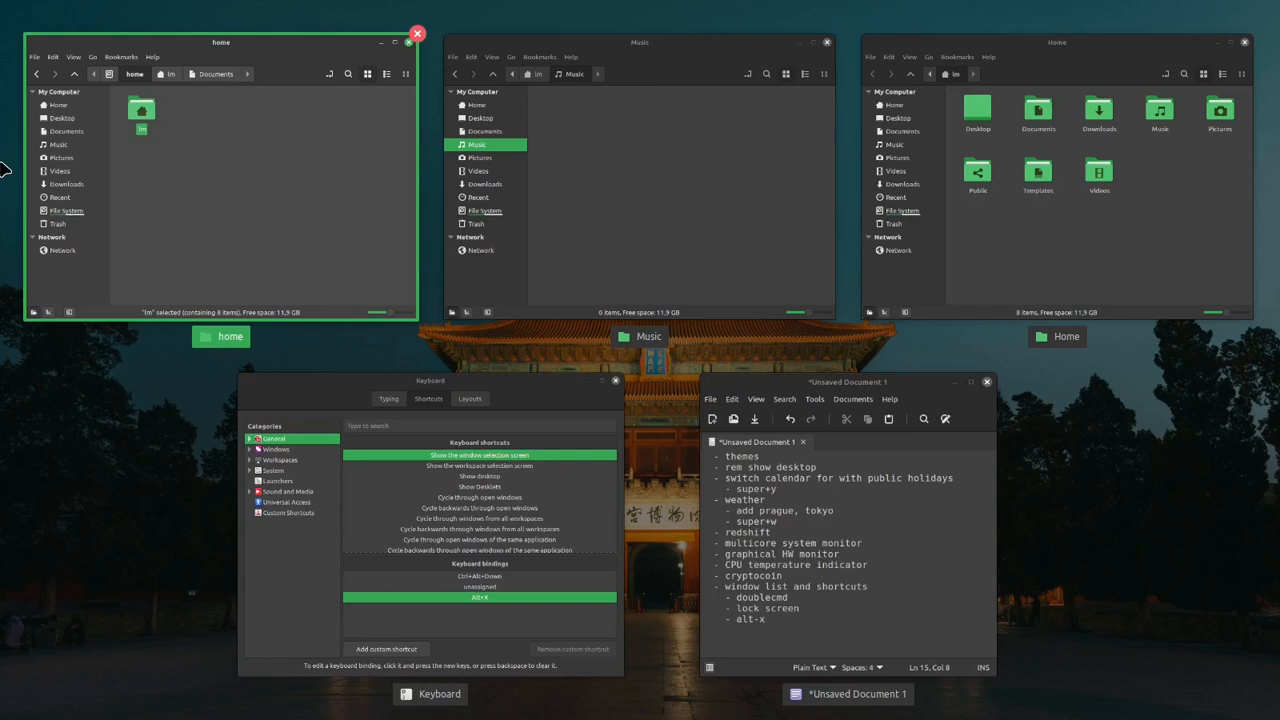
{"action": "key", "text": "Right"}
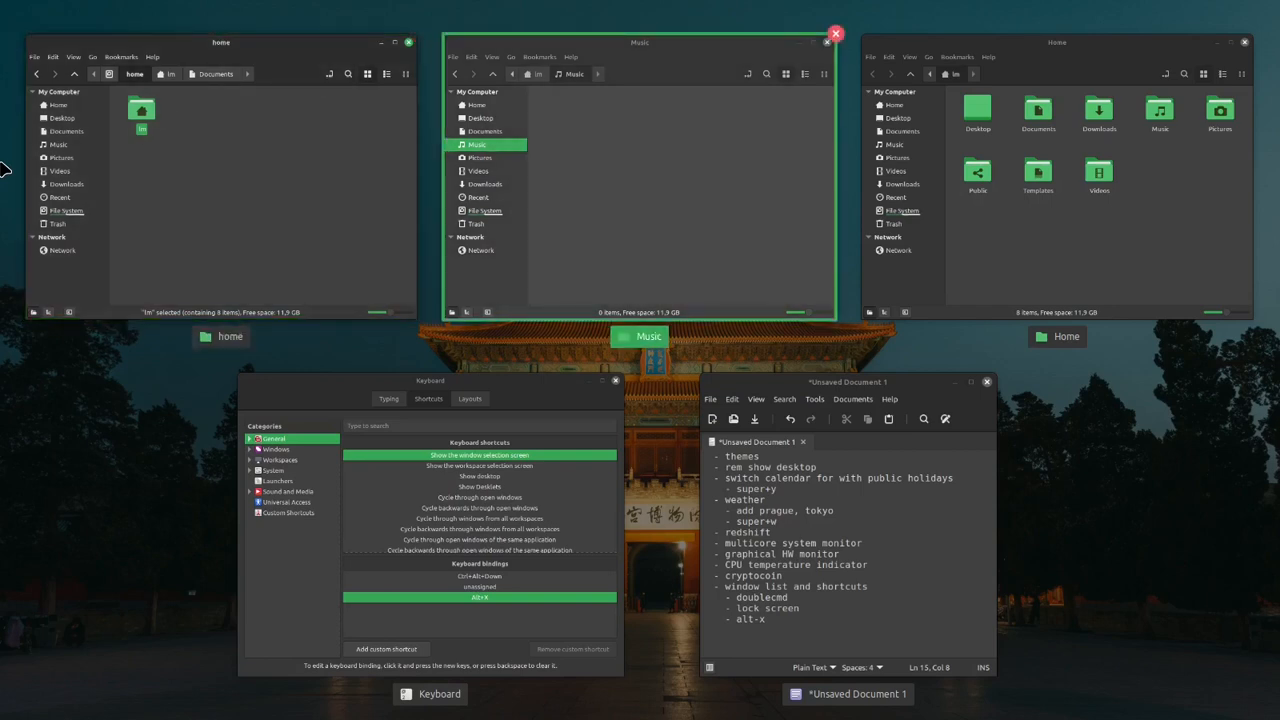
{"action": "key", "text": "Return"}
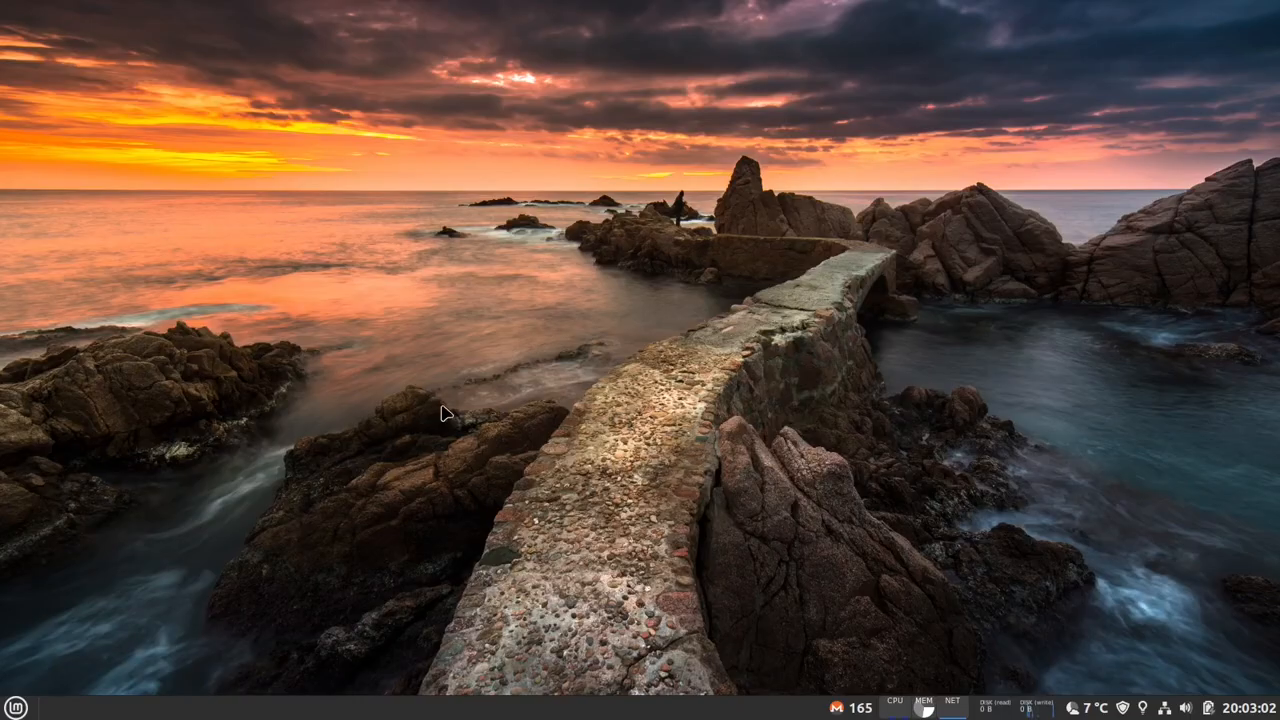
- Open the panel's applet settings and download the CPU Temperature Indicator applet
{"action": "right_click", "coordinate": [708, 714]}
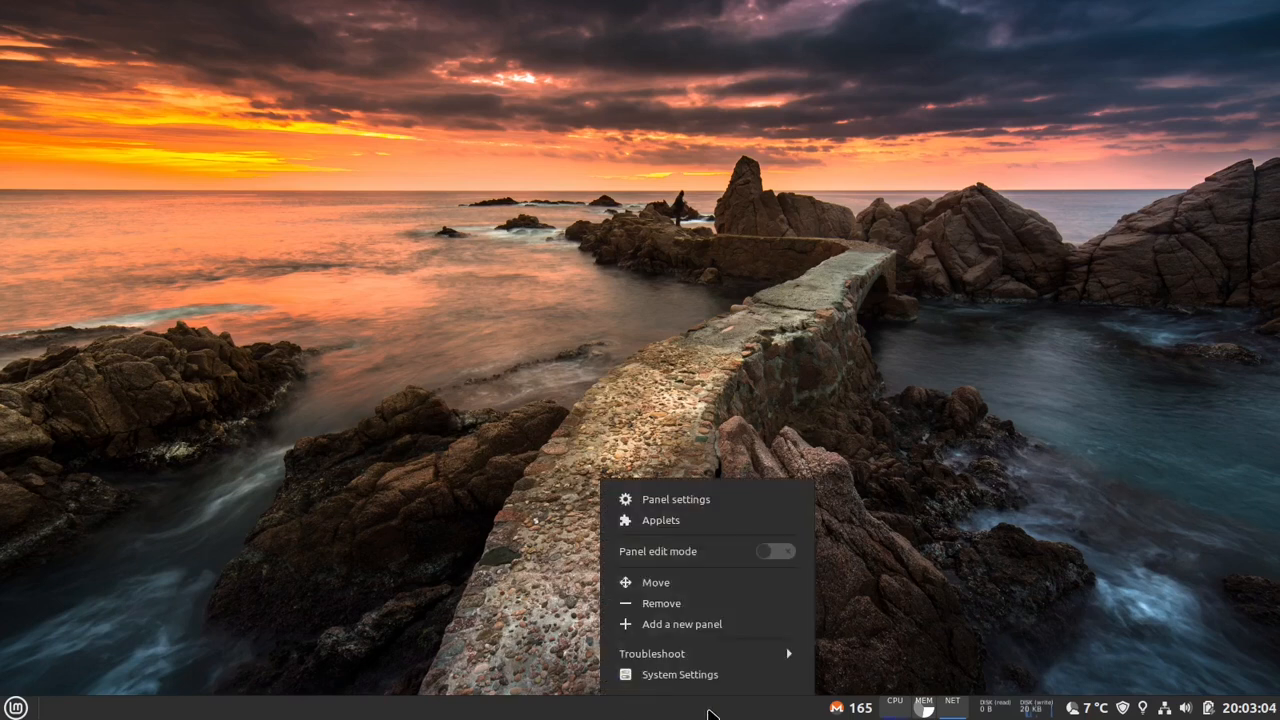
{"action": "left_click", "coordinate": [703, 520]}
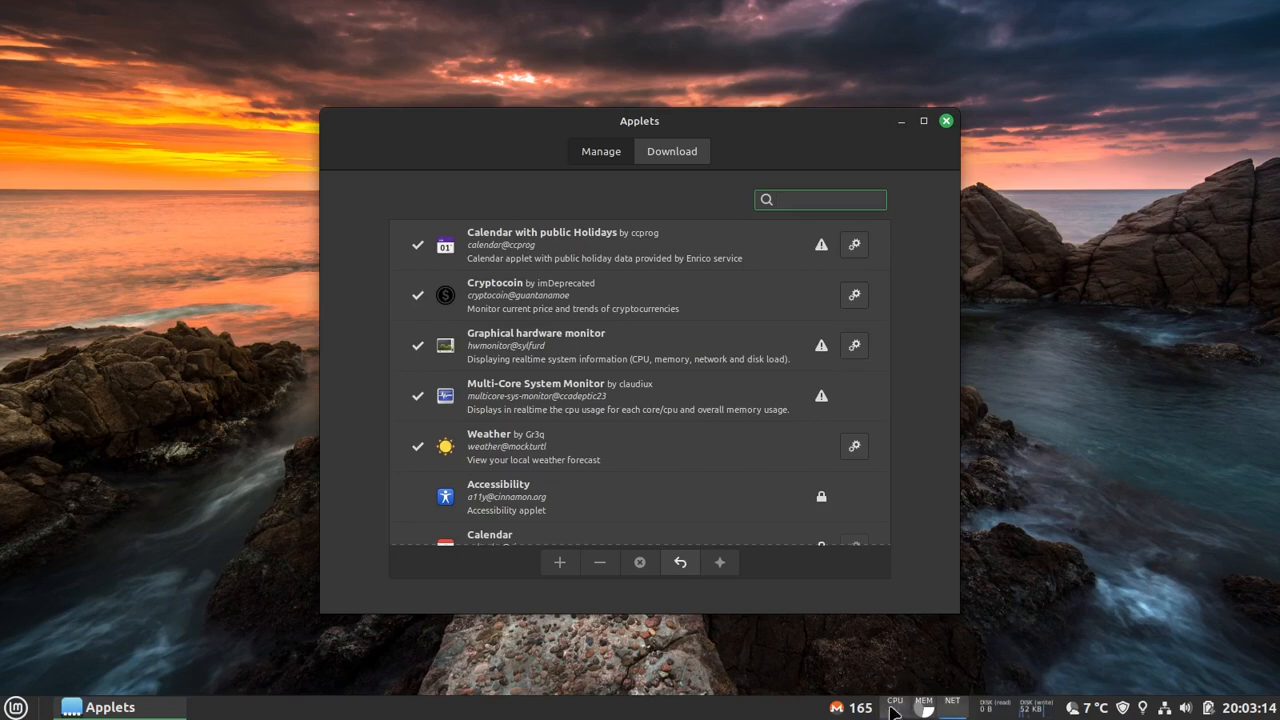
{"action": "left_click", "coordinate": [675, 152]}
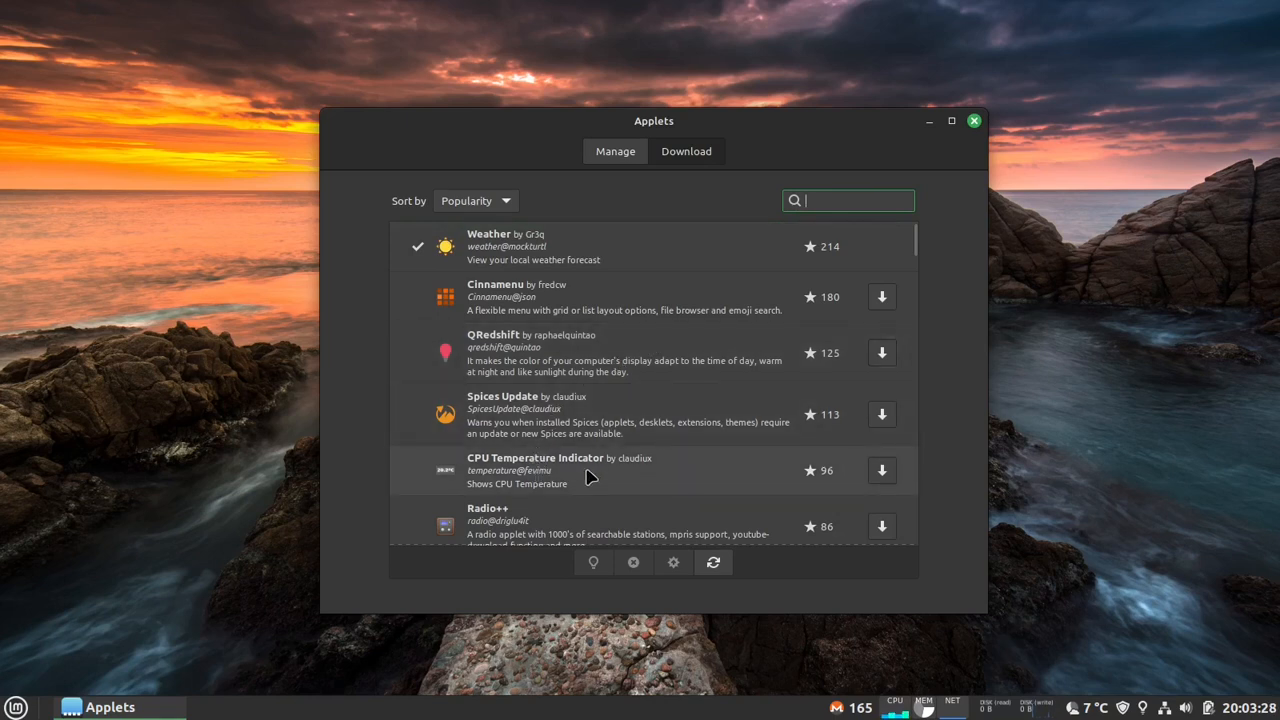
{"action": "left_click", "coordinate": [553, 477]}
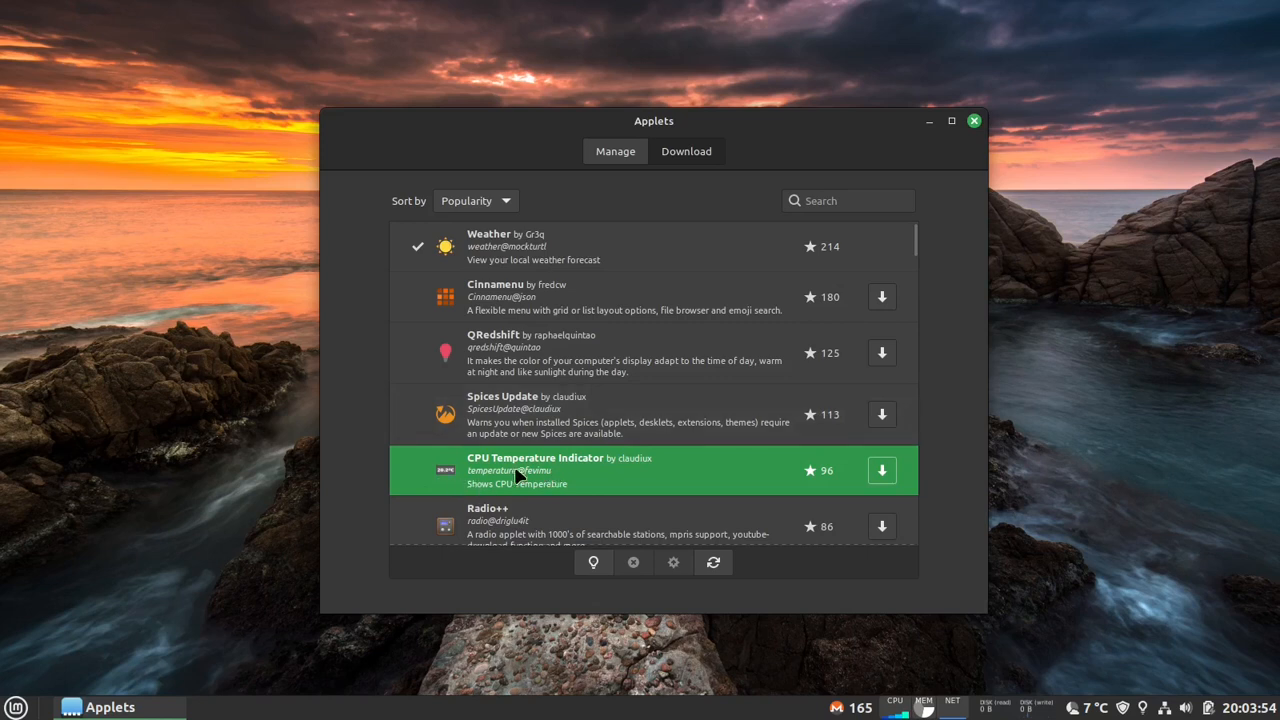
{"action": "left_click", "coordinate": [879, 472]}
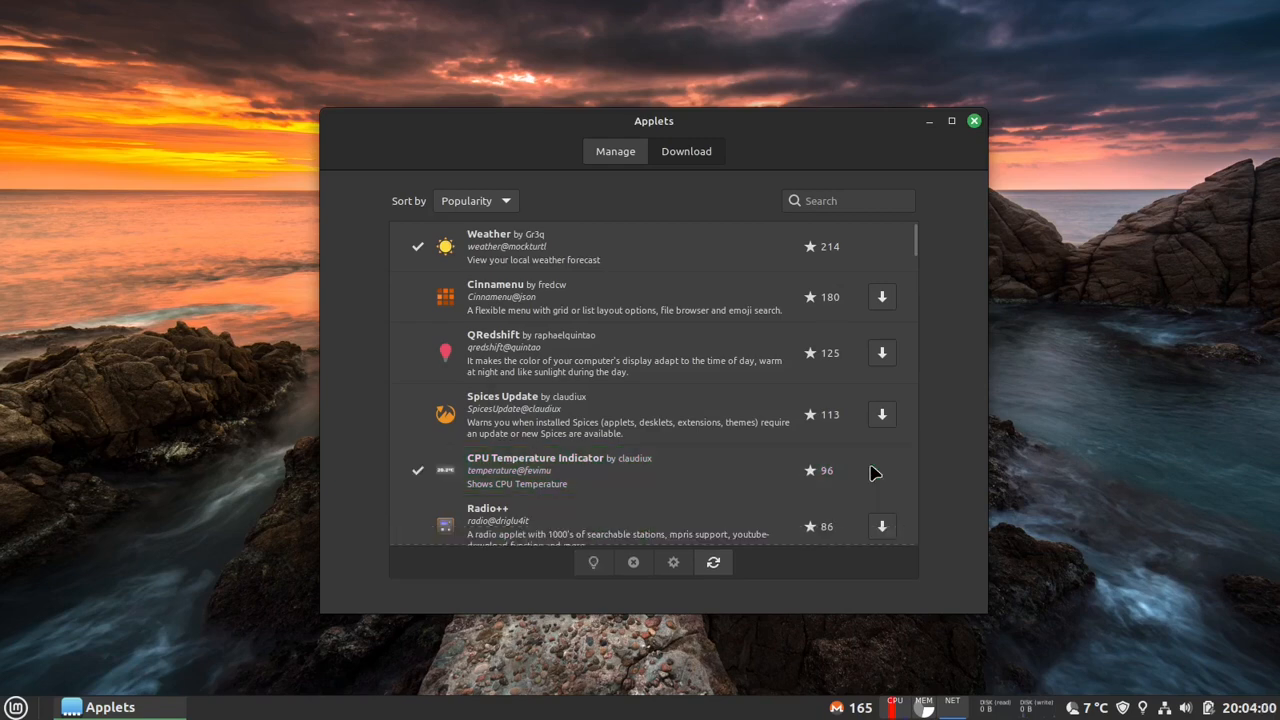
- Add the installed CPU Temperature Indicator applet to the panel
{"action": "left_click", "coordinate": [600, 156]}
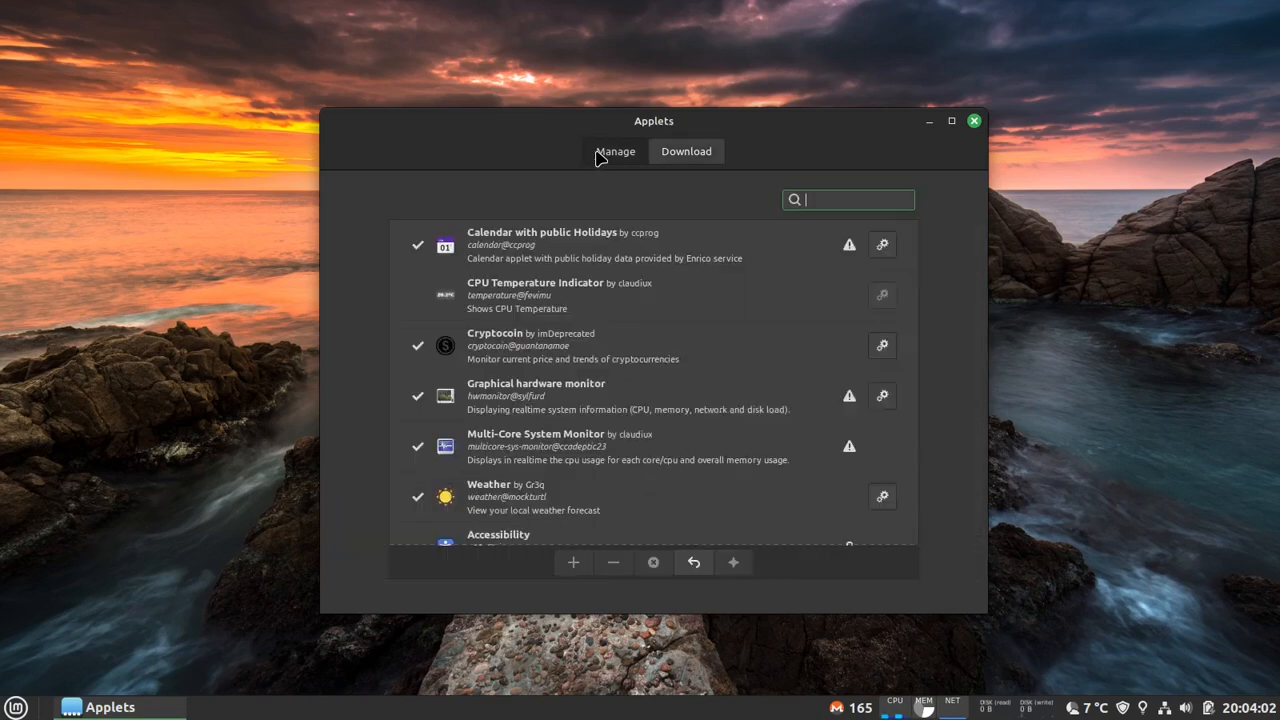
{"action": "left_click", "coordinate": [634, 297]}
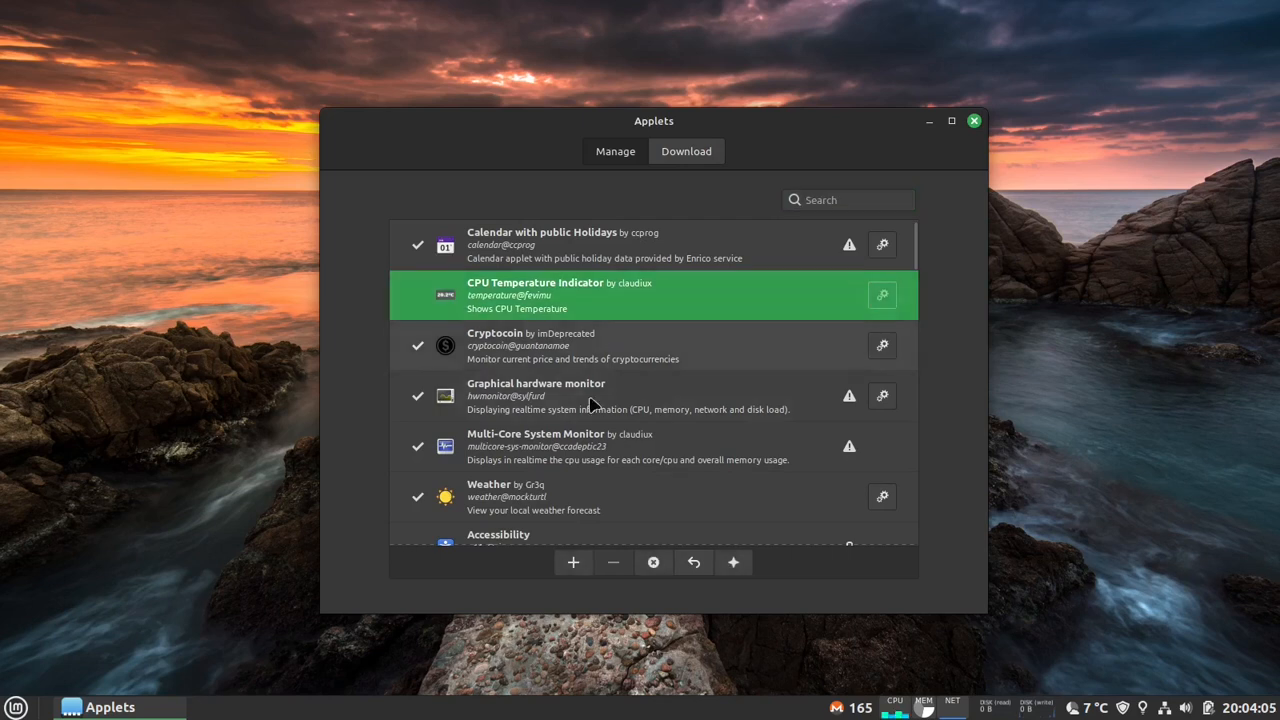
{"action": "left_click", "coordinate": [570, 562]}
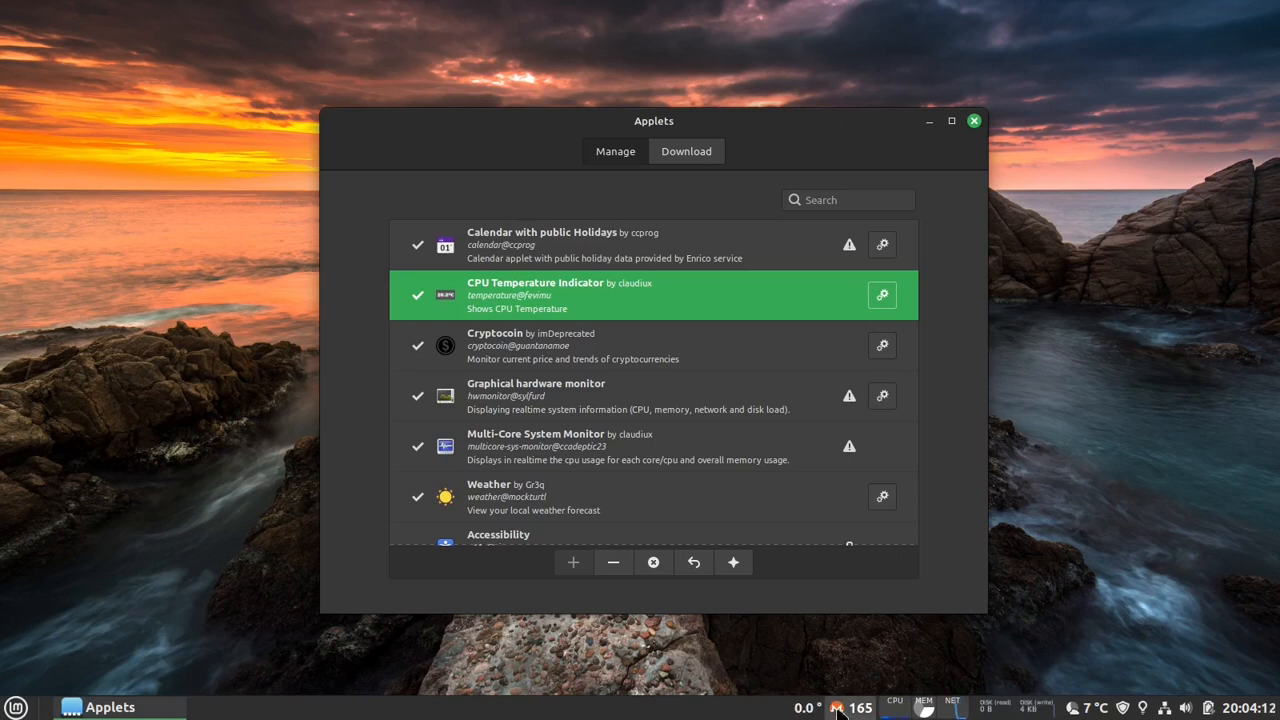
- Move the CPU temperature applet between the cryptocoin price and the hardware monitor in panel edit mode, and turn edit mode off again
{"action": "right_click", "coordinate": [348, 708]}
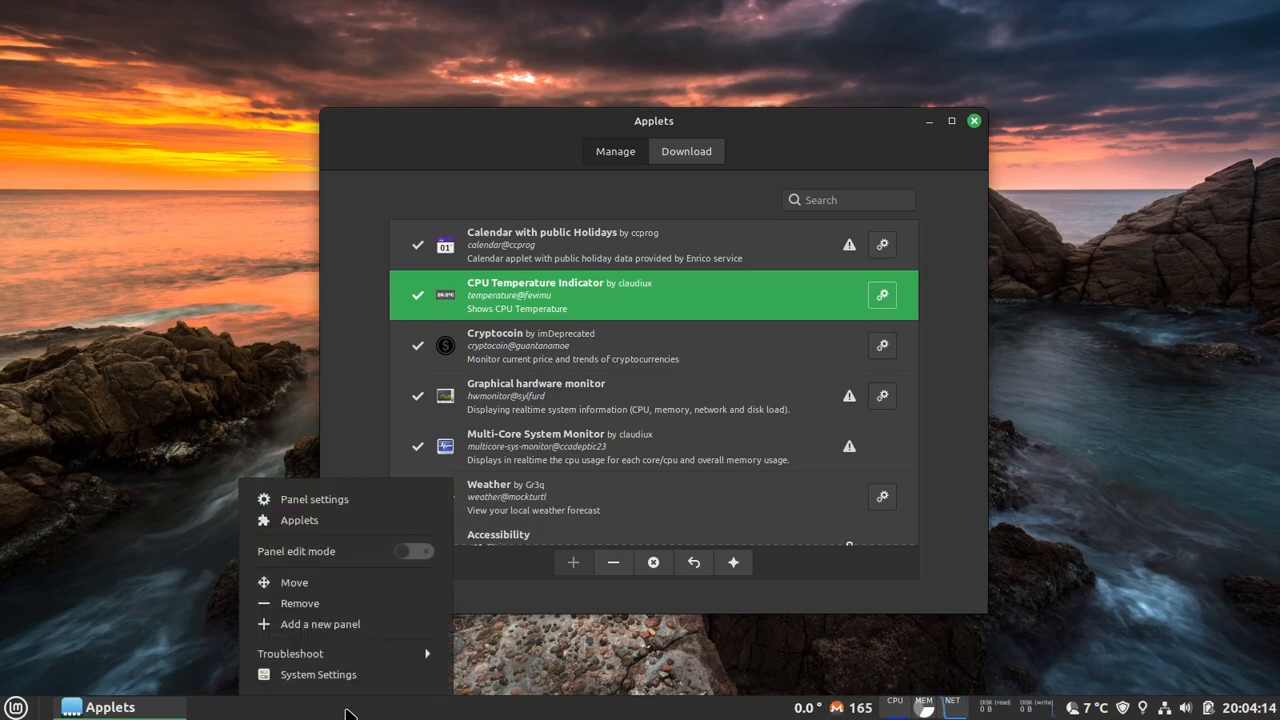
{"action": "left_click", "coordinate": [351, 556]}
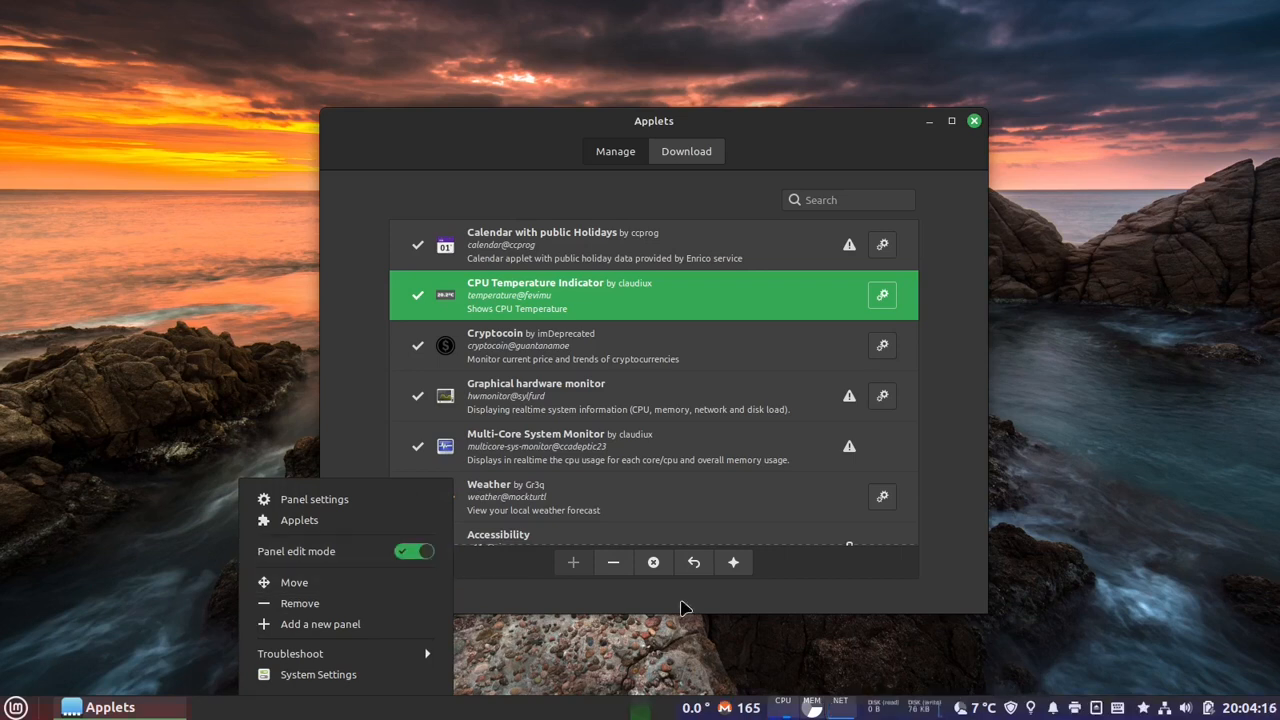
{"action": "left_click_drag", "start_coordinate": [691, 707], "coordinate": [755, 707]}
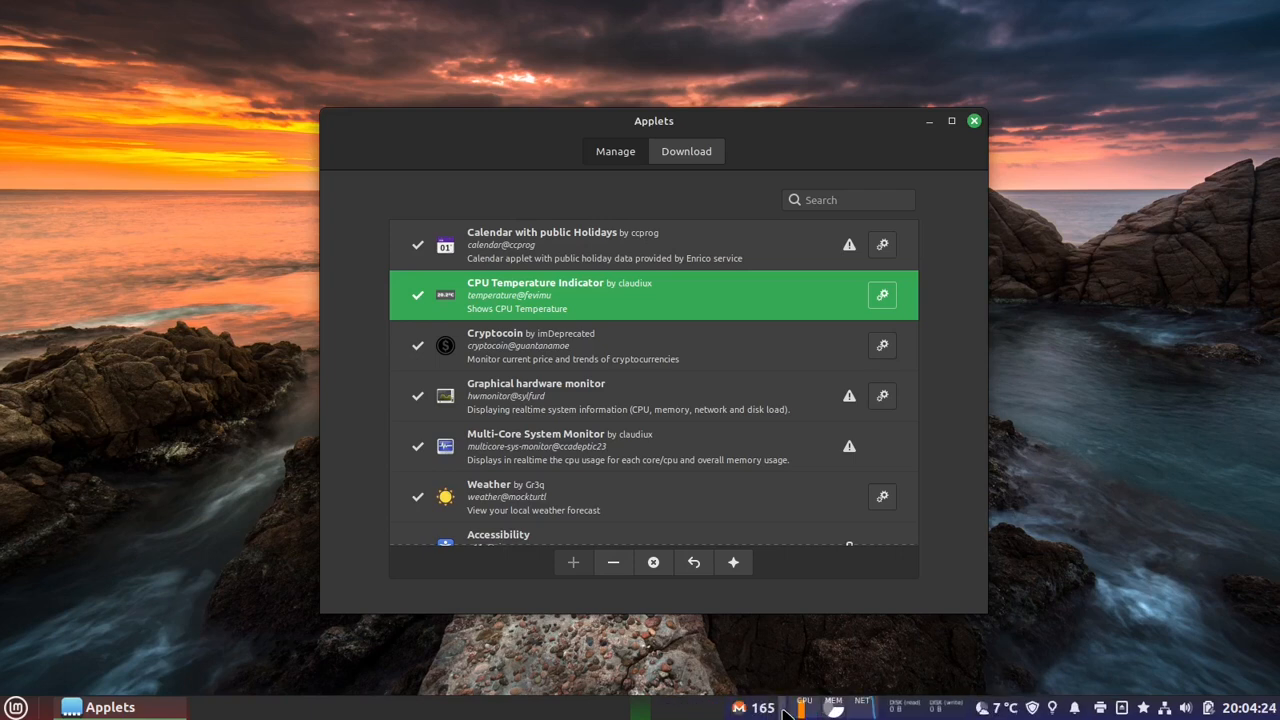
{"action": "right_click", "coordinate": [572, 714]}
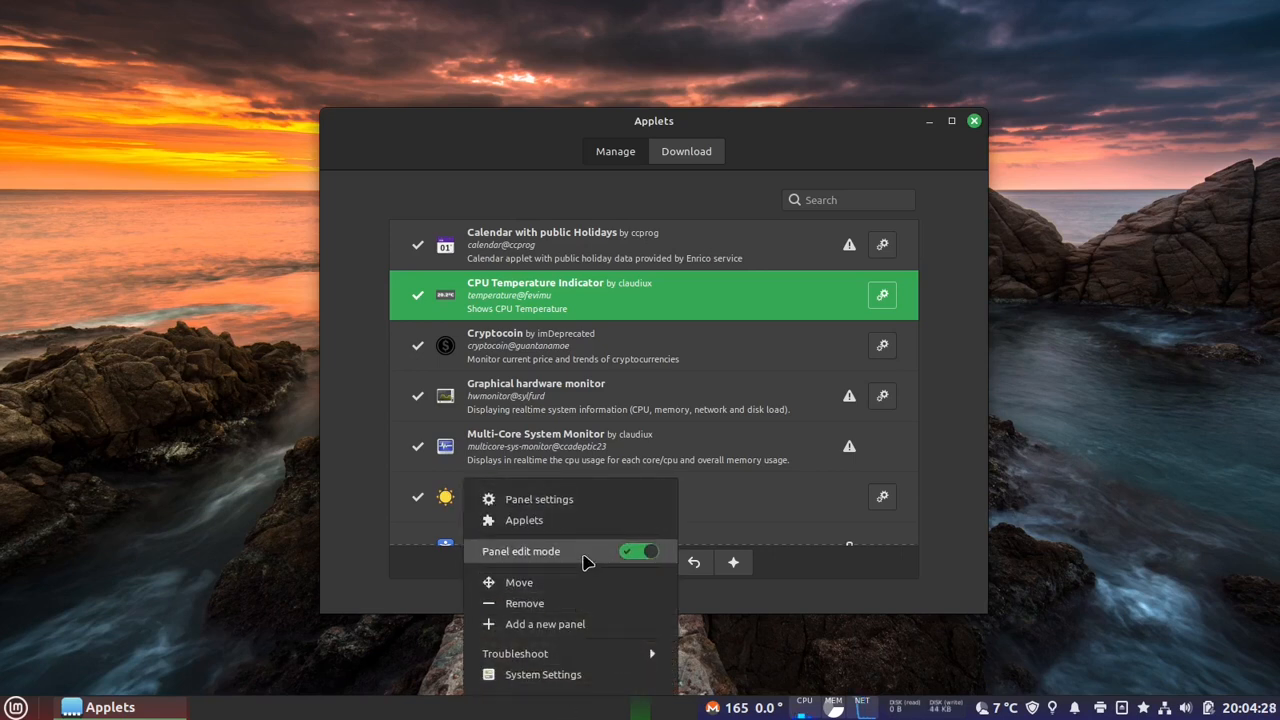
{"action": "left_click", "coordinate": [584, 556]}
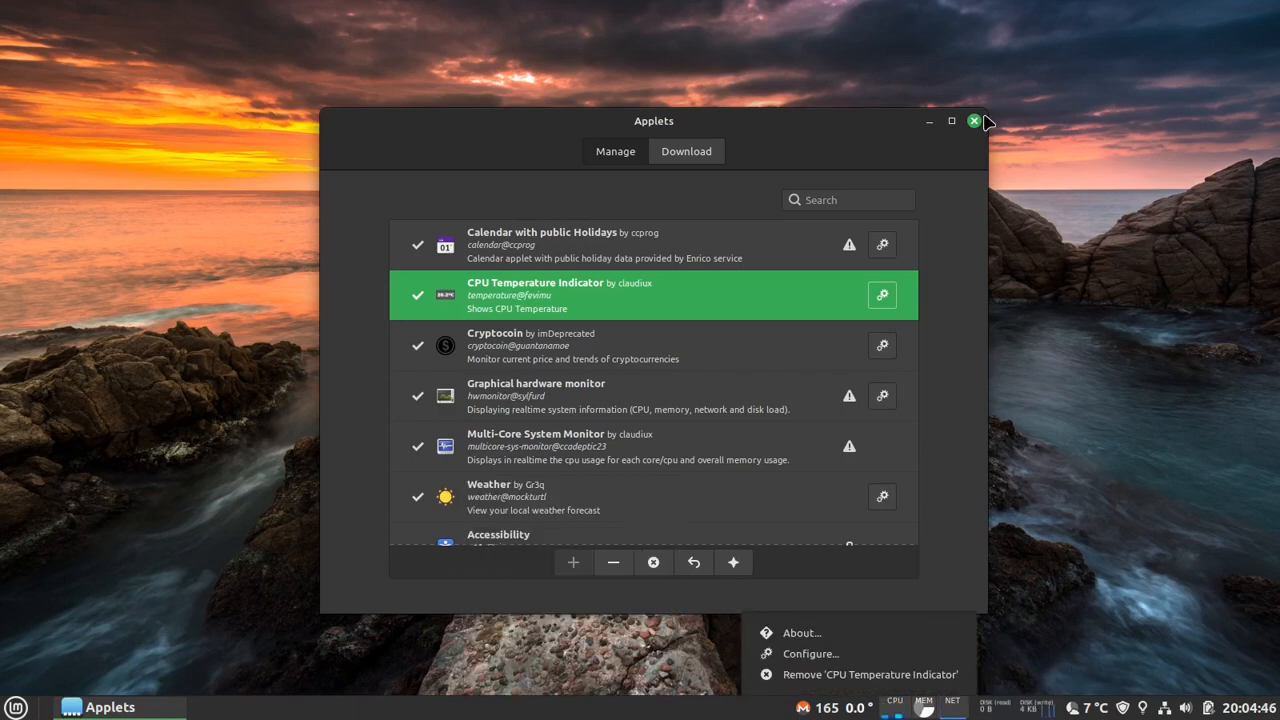
- Close the Applets window and open the configuration of the CPU Temperature Indicator applet in the panel
{"action": "left_click", "coordinate": [982, 120]}
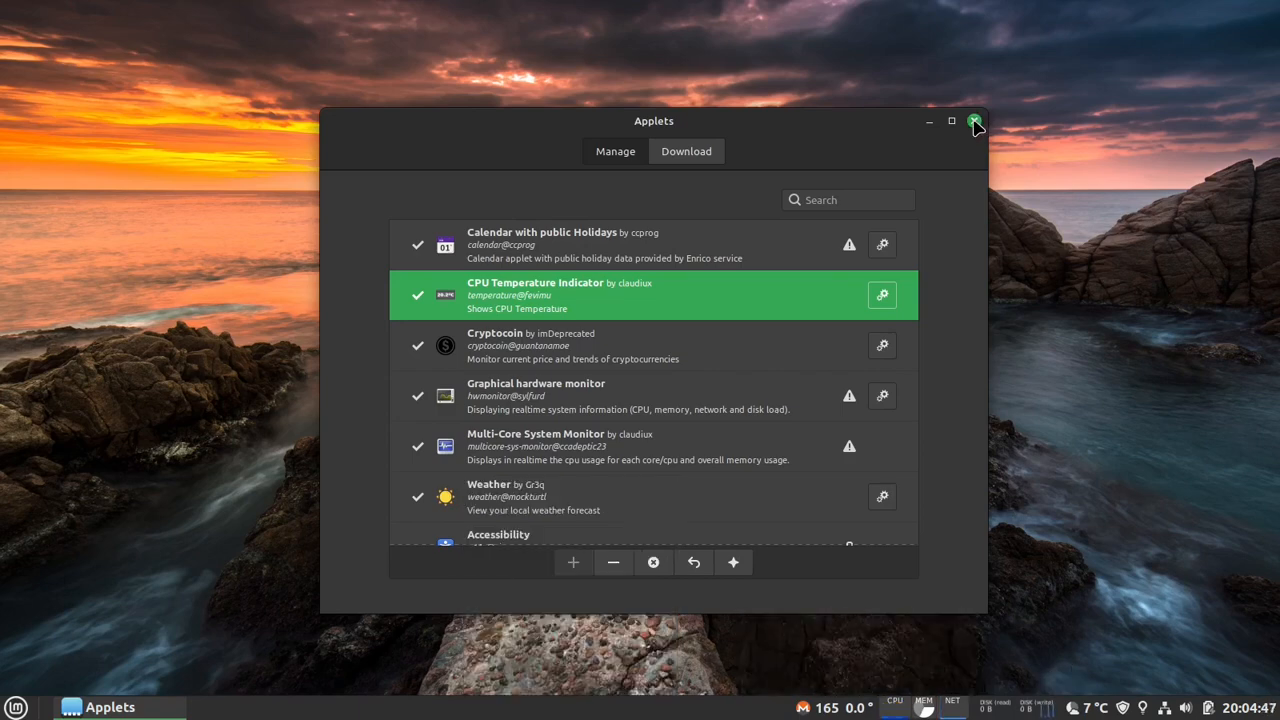
{"action": "left_click", "coordinate": [982, 120]}
{"action": "right_click", "coordinate": [858, 710]}
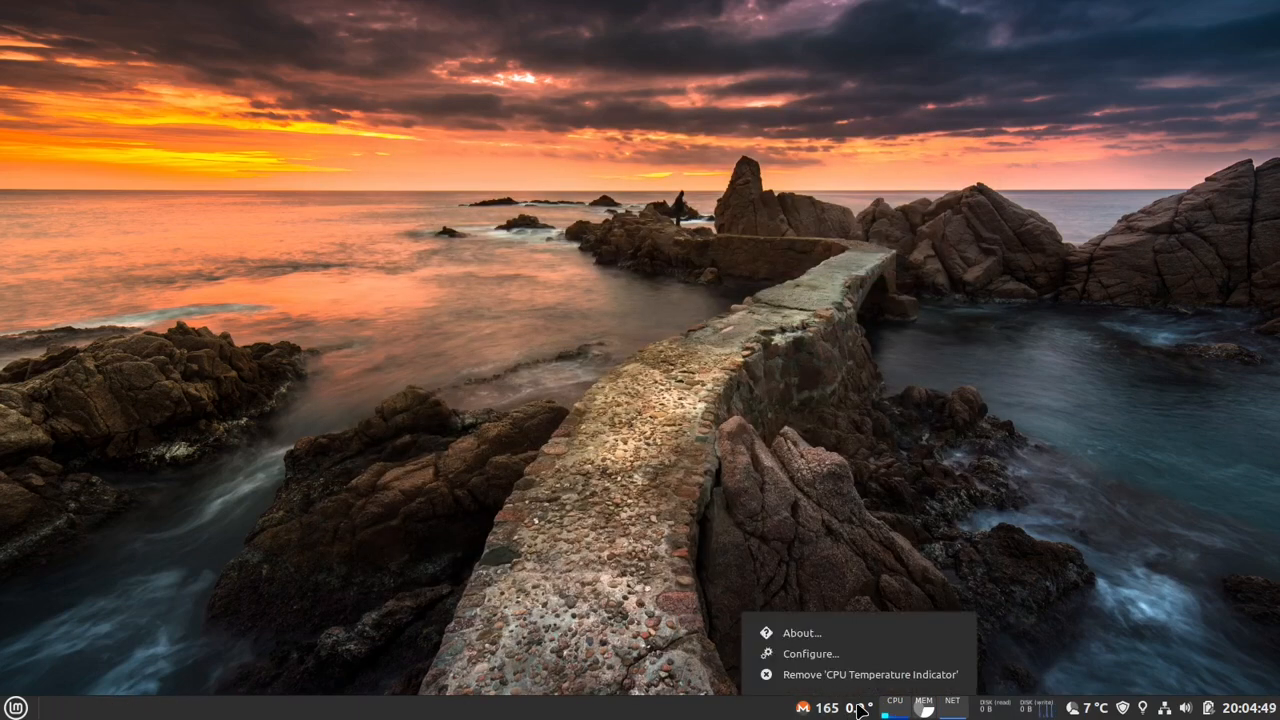
{"action": "left_click", "coordinate": [850, 658]}
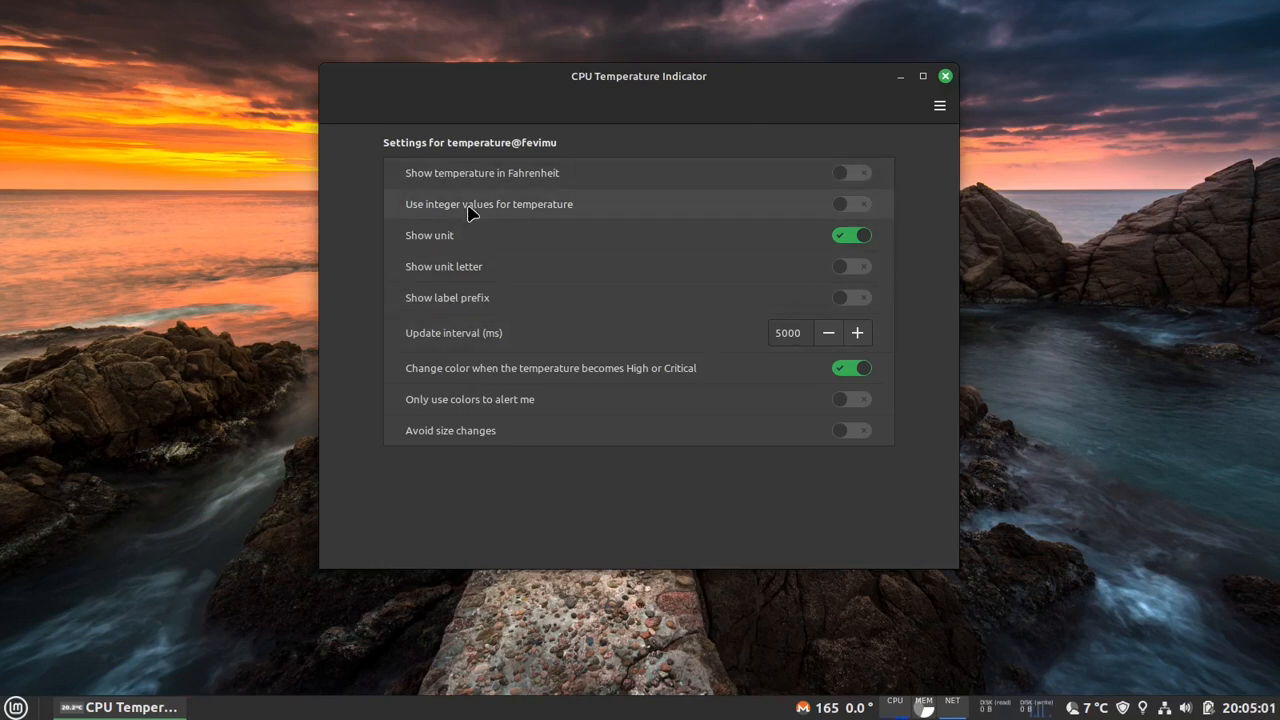
- Enable integer values for the CPU temperature and check the temperature applet's popup on the desktop panel
{"action": "left_click", "coordinate": [616, 212]}
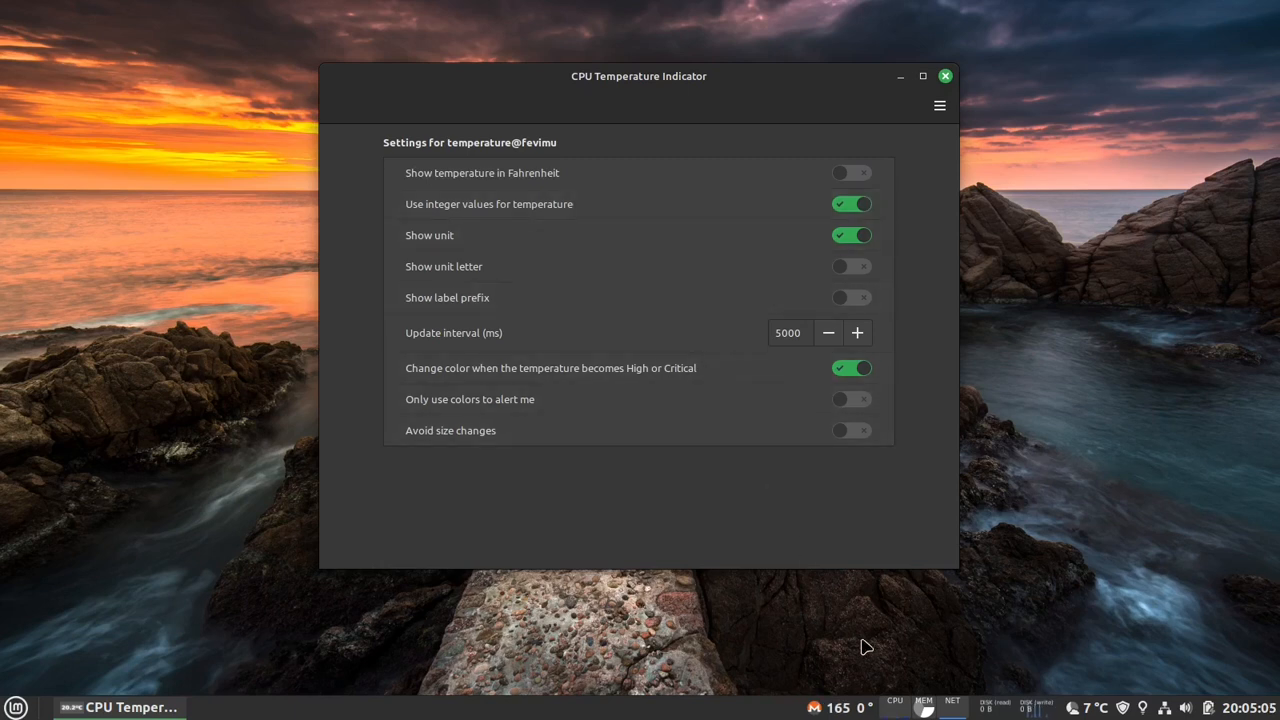
{"action": "left_click", "coordinate": [866, 711]}
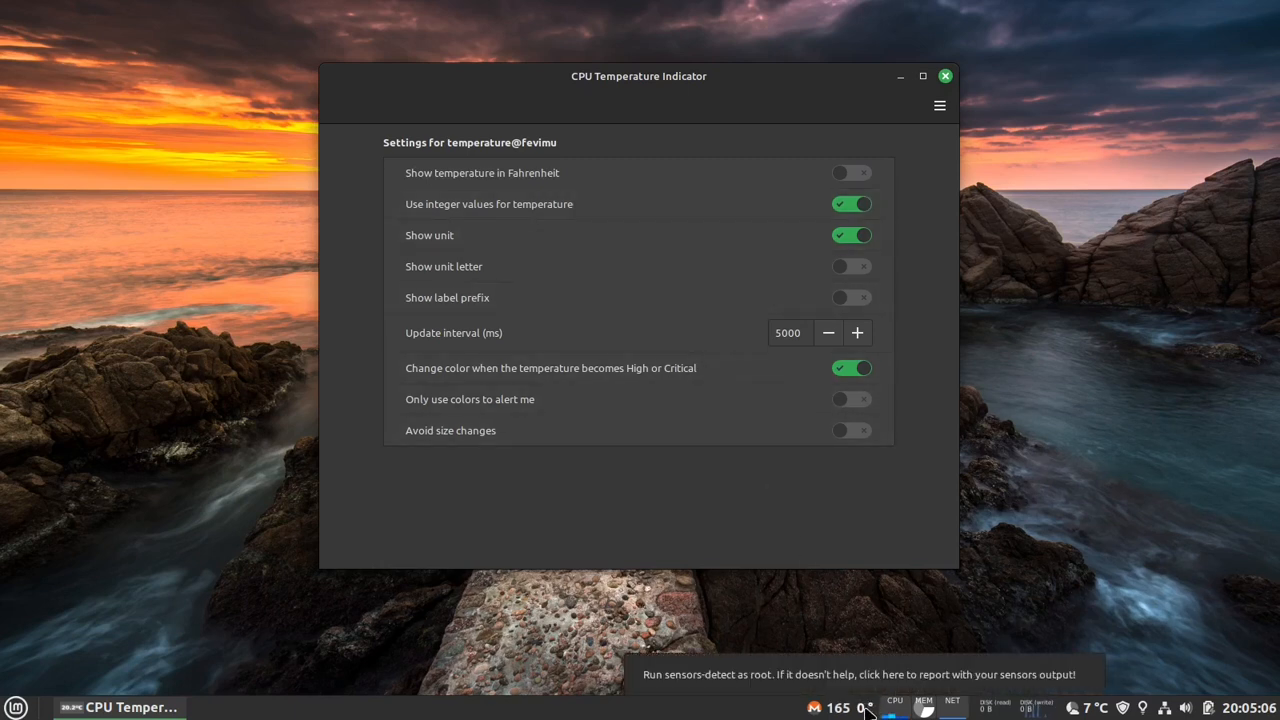
{"action": "left_click", "coordinate": [865, 711]}
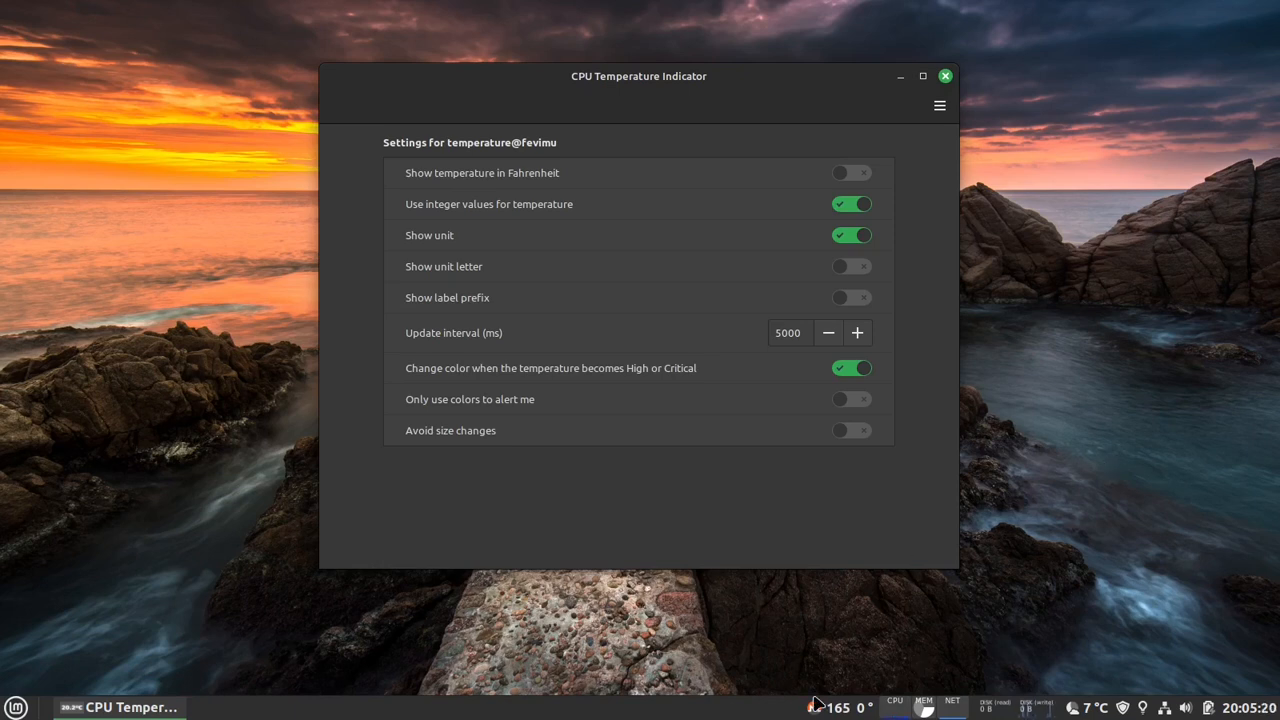
- Try the unit letter and label prefix options of the temperature applet, switching each one off again
{"action": "mouse_move", "coordinate": [865, 710]}
{"action": "left_click", "coordinate": [548, 266]}
{"action": "left_click", "coordinate": [548, 266]}
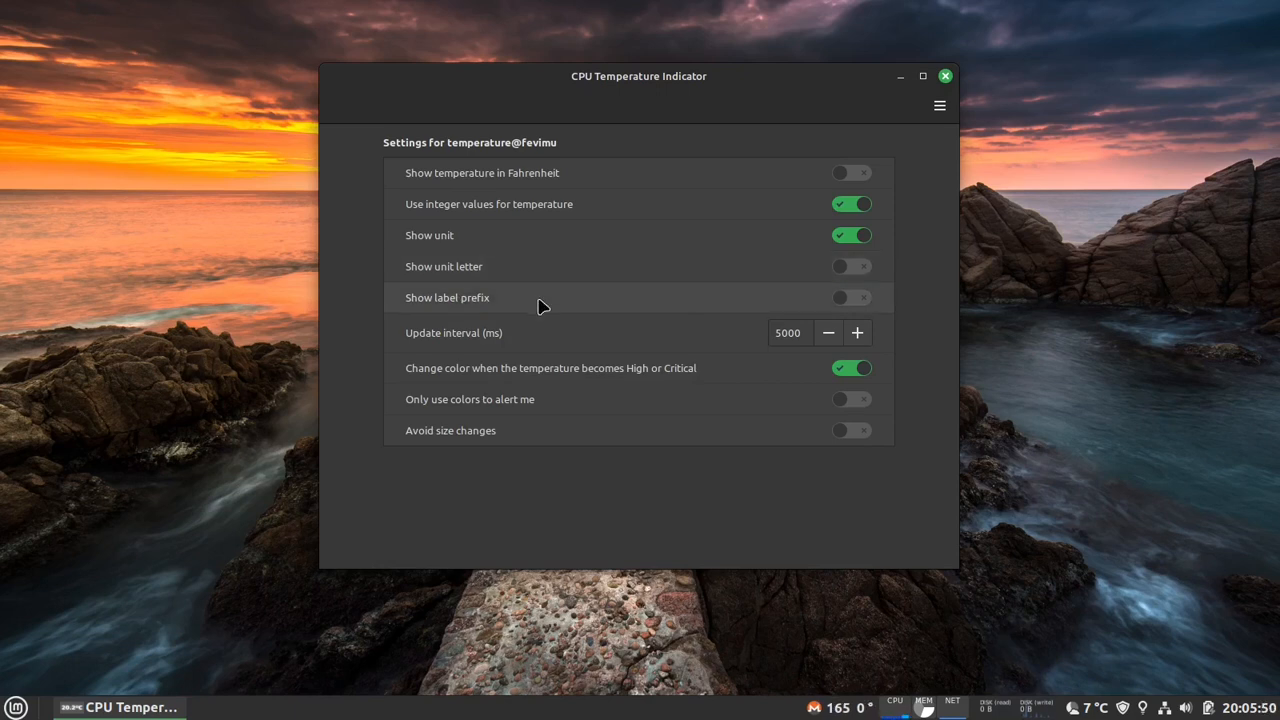
{"action": "left_click", "coordinate": [538, 305]}
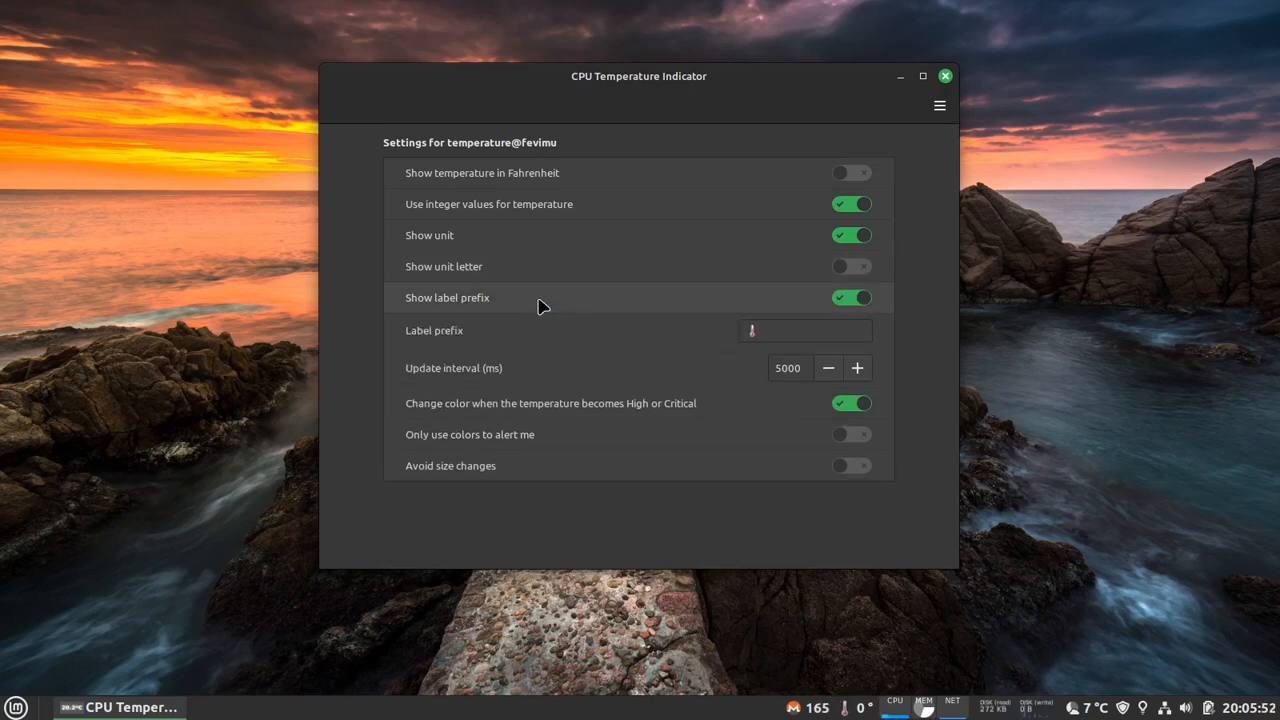
{"action": "left_click", "coordinate": [538, 305]}
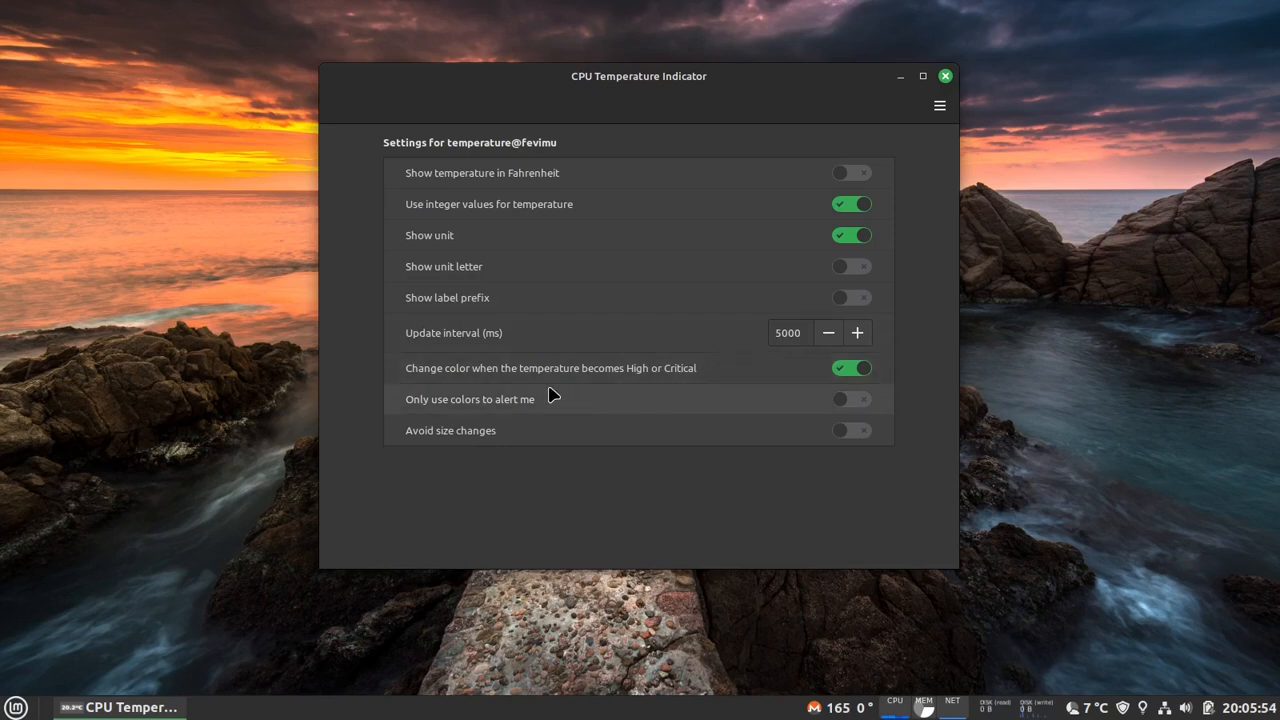
- Check the explanation of the colors-only alert option and close the CPU Temperature Indicator settings
{"action": "mouse_move", "coordinate": [474, 407]}
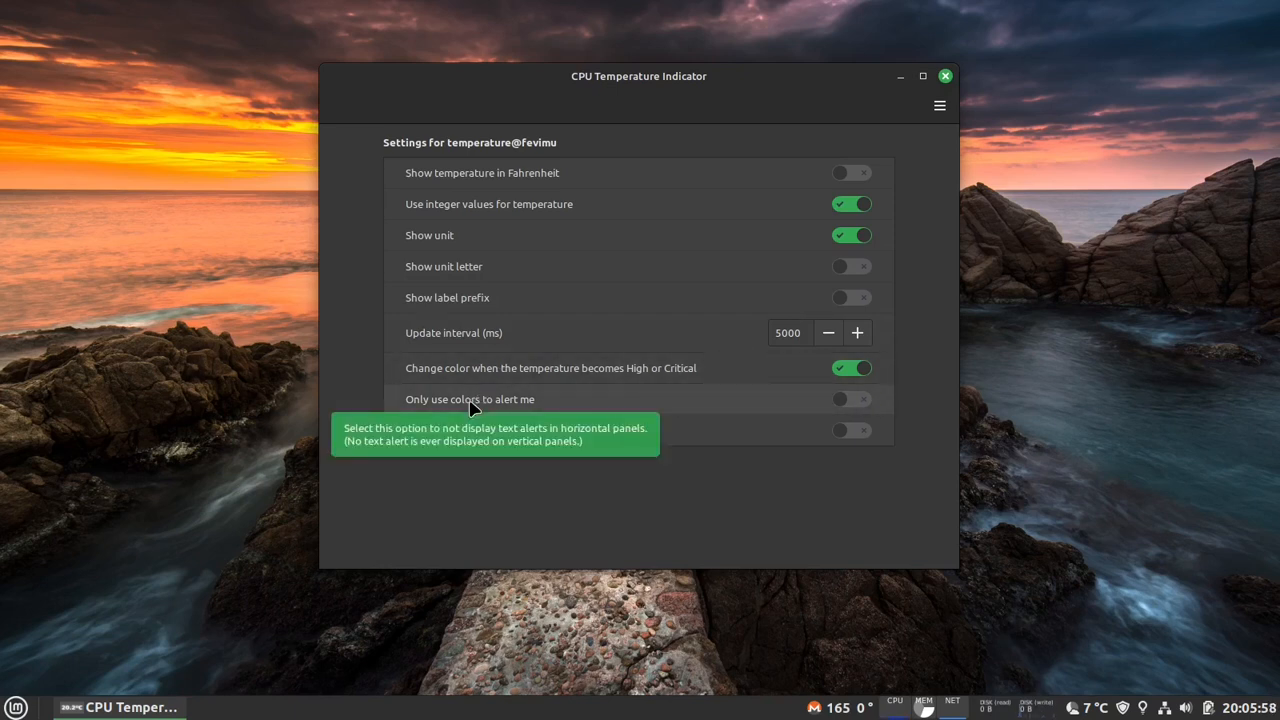
{"action": "mouse_move", "coordinate": [724, 437]}
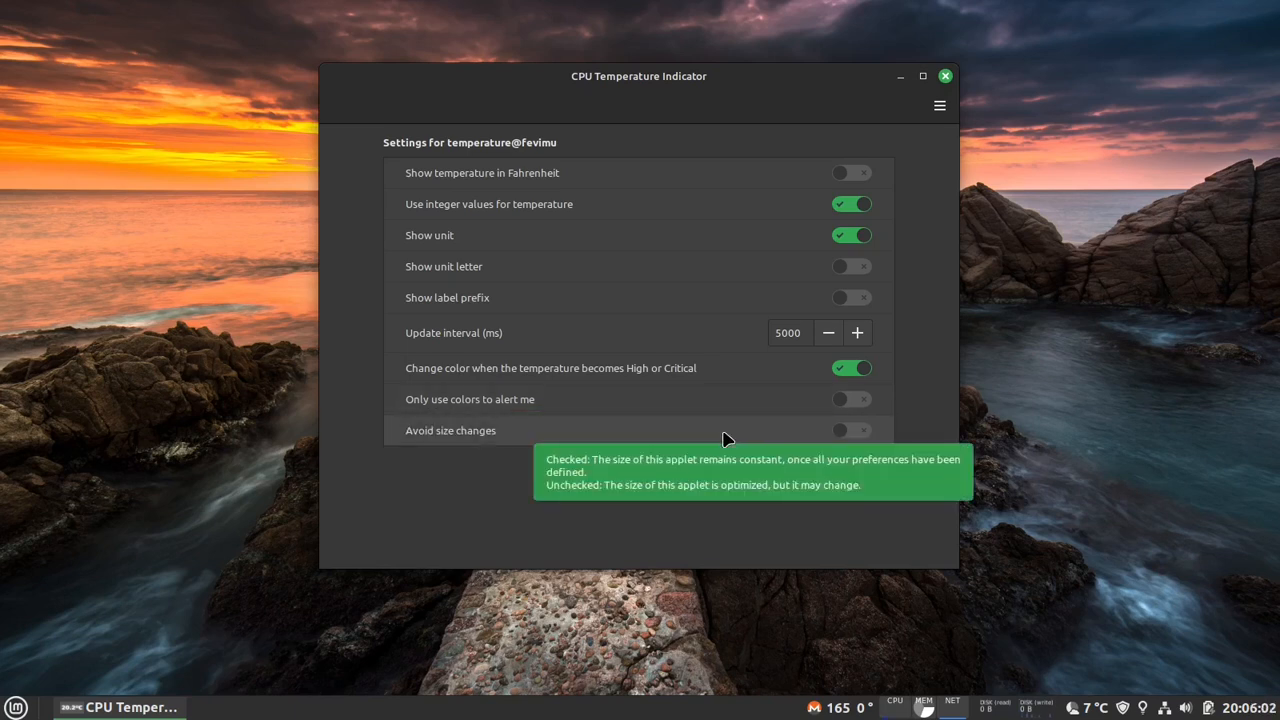
{"action": "left_click", "coordinate": [945, 77]}
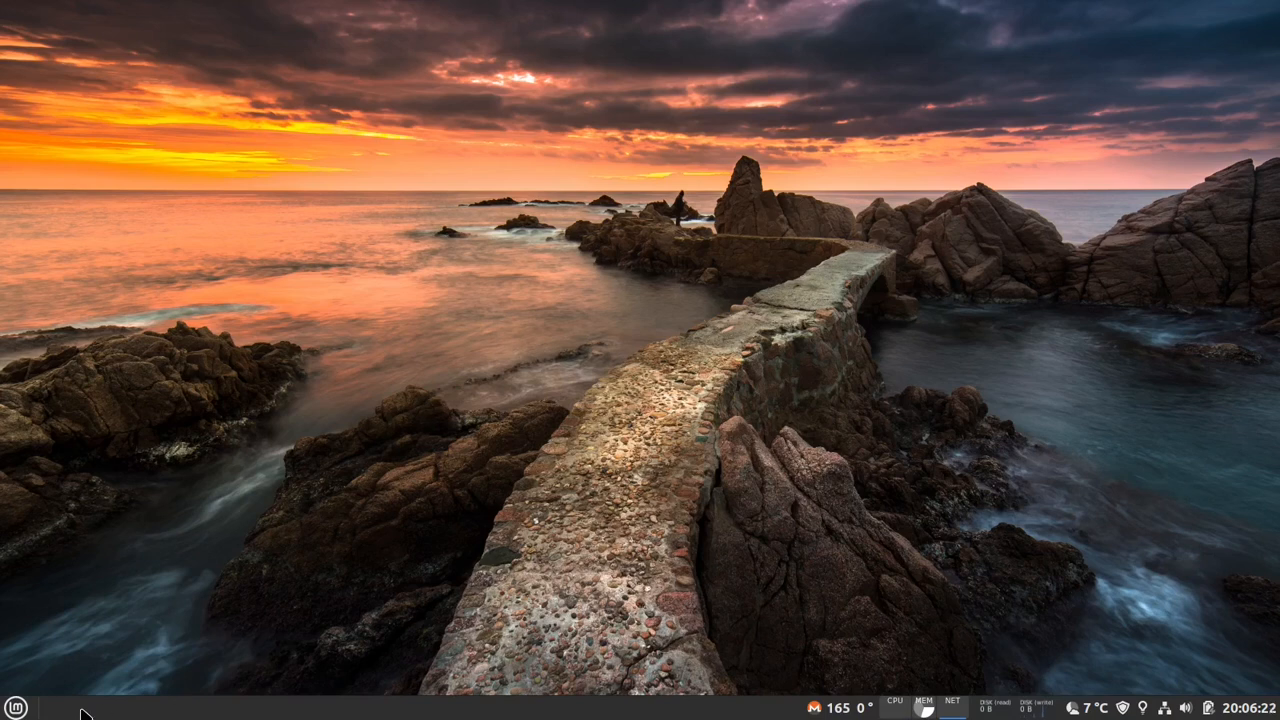
- Open two Home file manager windows and Double Commander, and close all three through their taskbar entries
{"action": "key", "text": "super+e"}
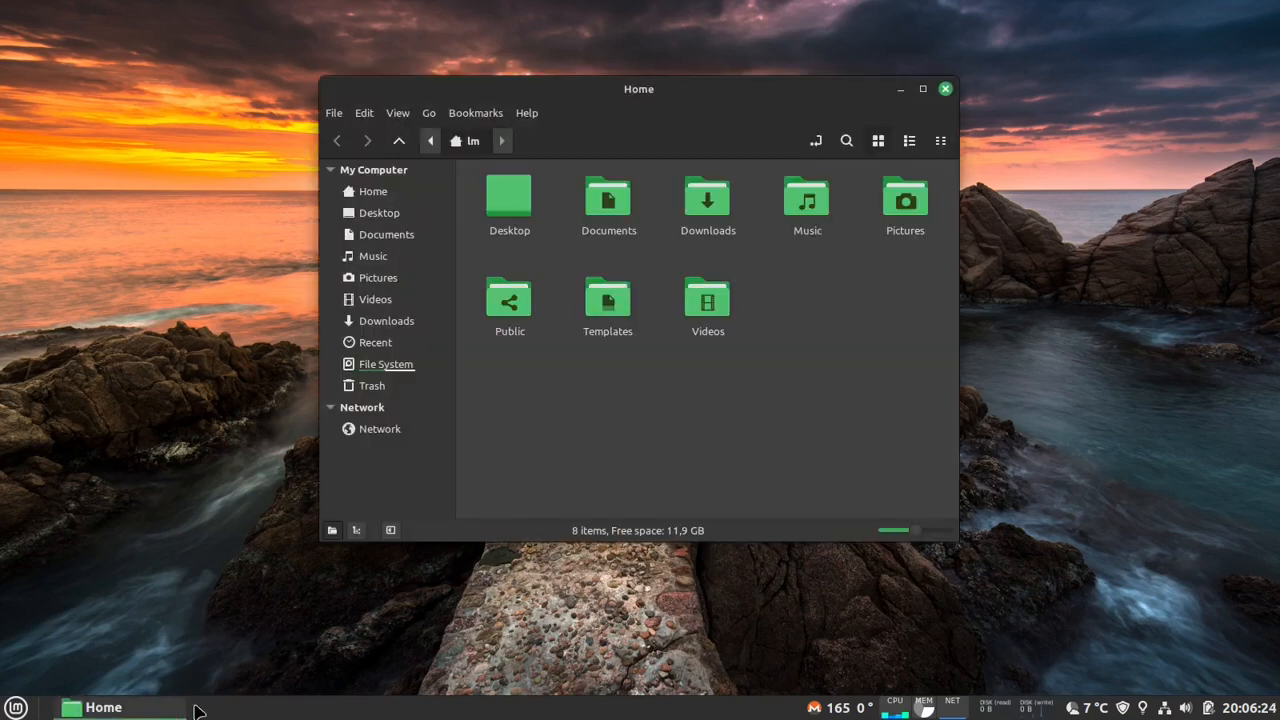
{"action": "key", "text": "super+e"}
{"action": "mouse_move", "coordinate": [244, 717]}
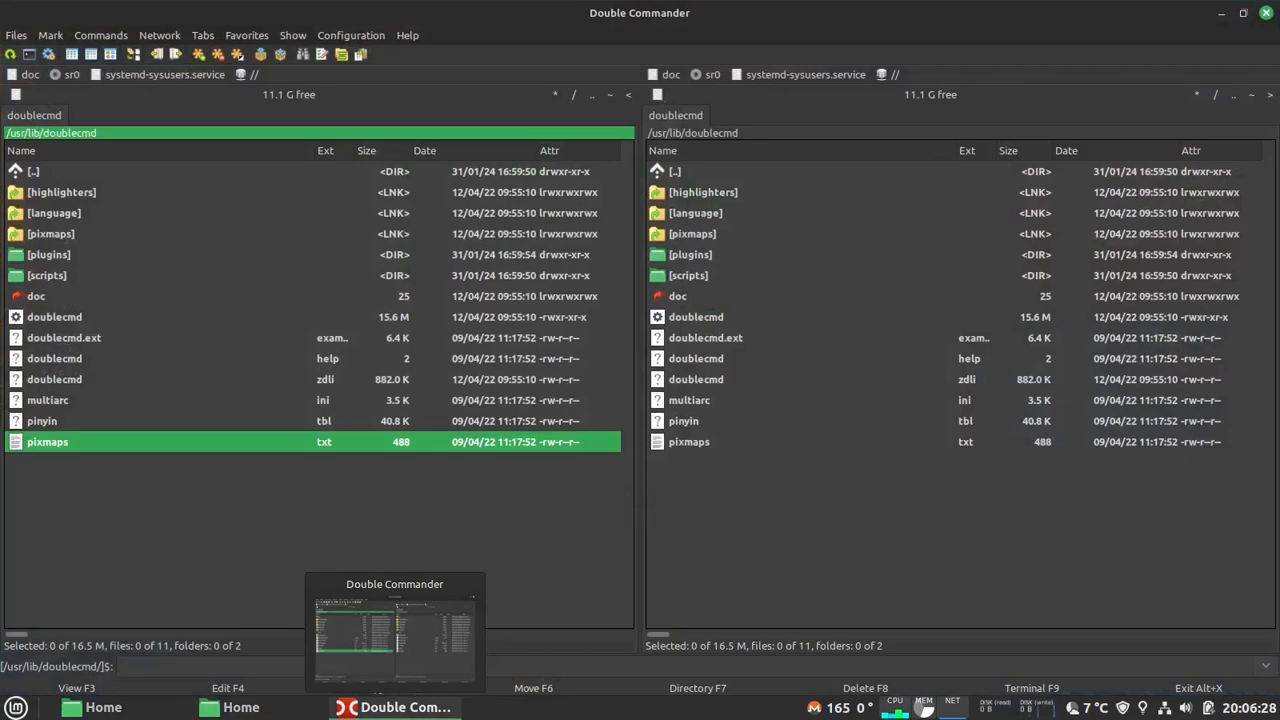
{"action": "mouse_move", "coordinate": [432, 716]}
{"action": "middle_click", "coordinate": [432, 716]}
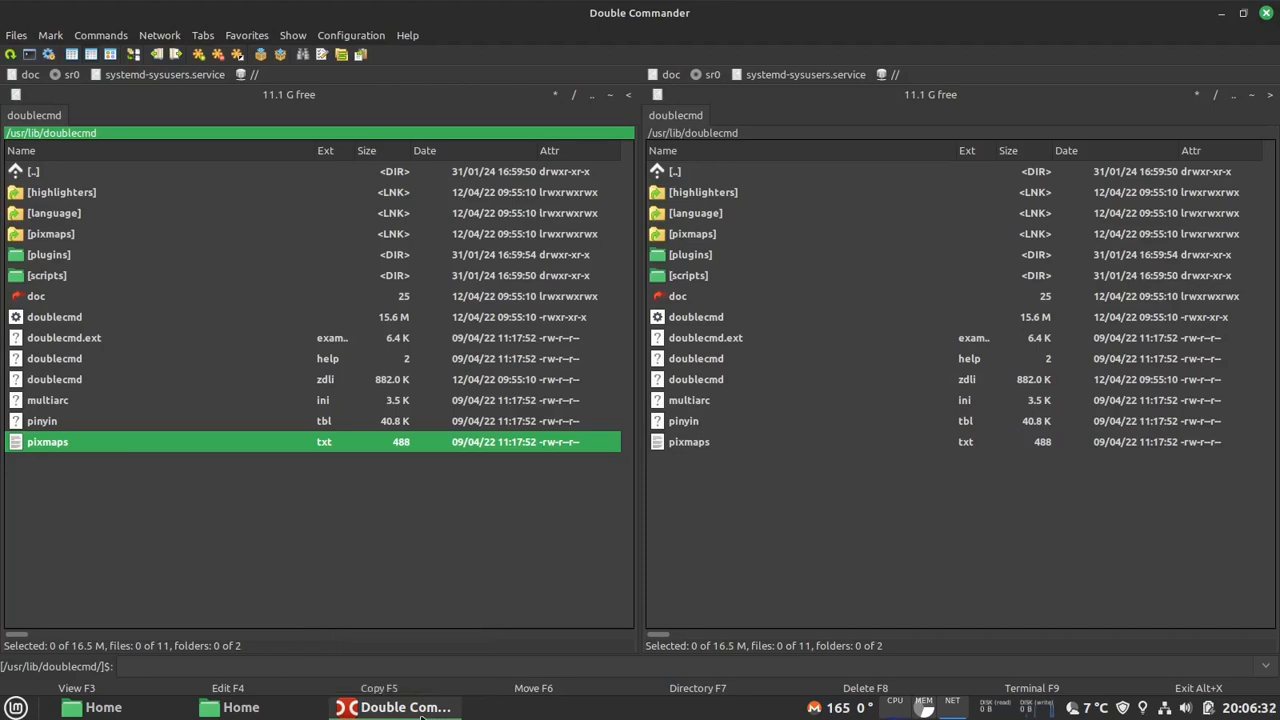
{"action": "middle_click", "coordinate": [286, 711]}
{"action": "middle_click", "coordinate": [170, 712]}
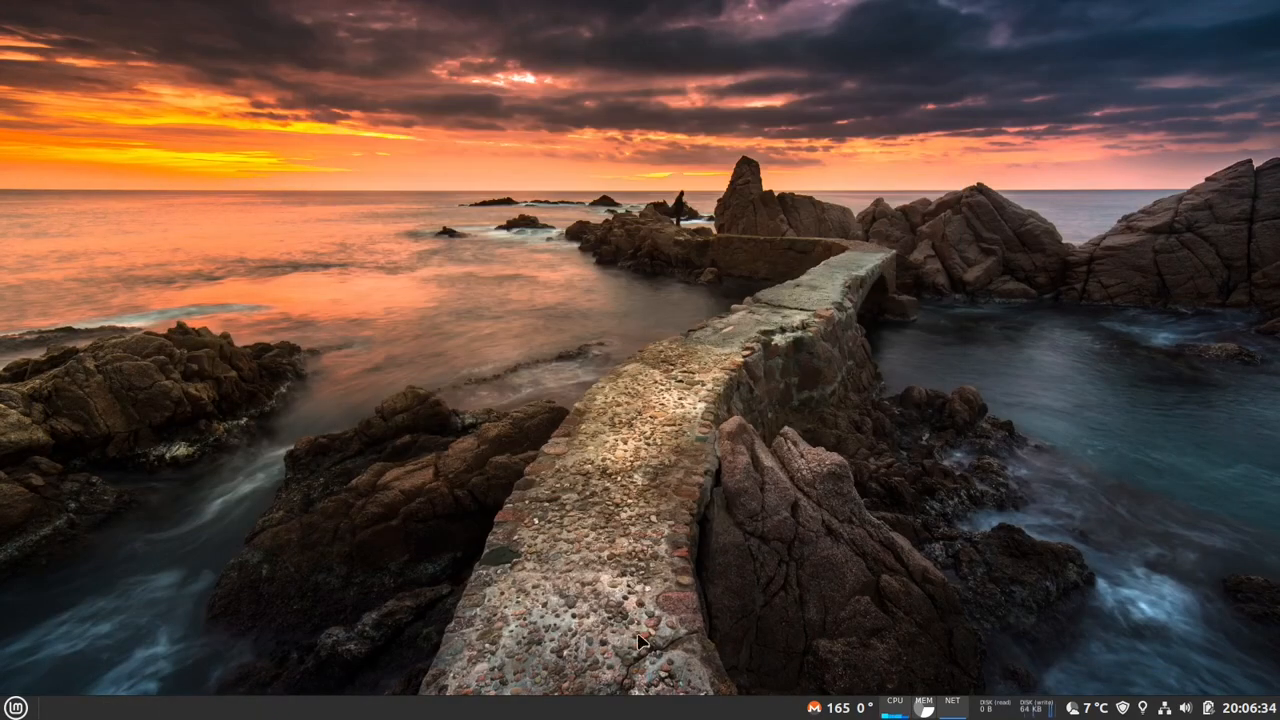